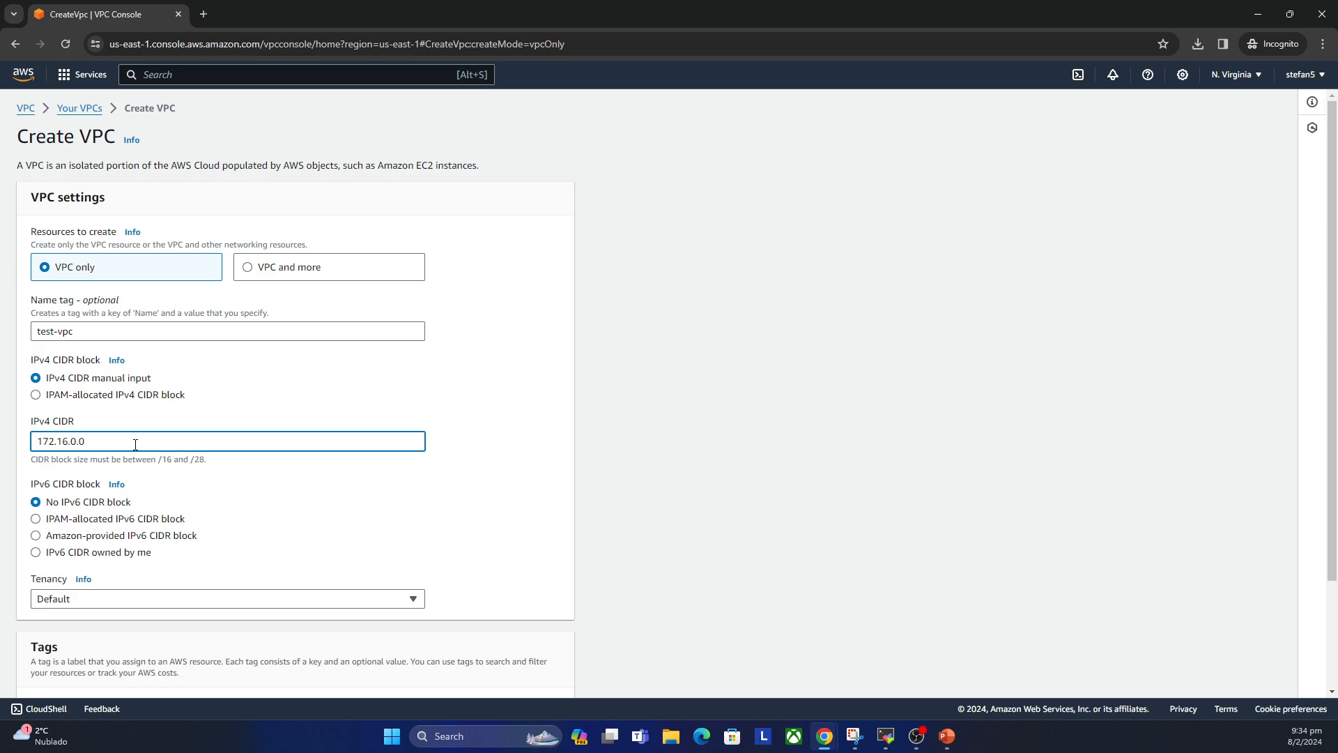
Step: Complete the IPv4 CIDR as 172.16.0.0/16 and create the VPC with the test-vpc name tag
type("16")
left_click(508, 394)
scroll(508, 394, "down", 3)
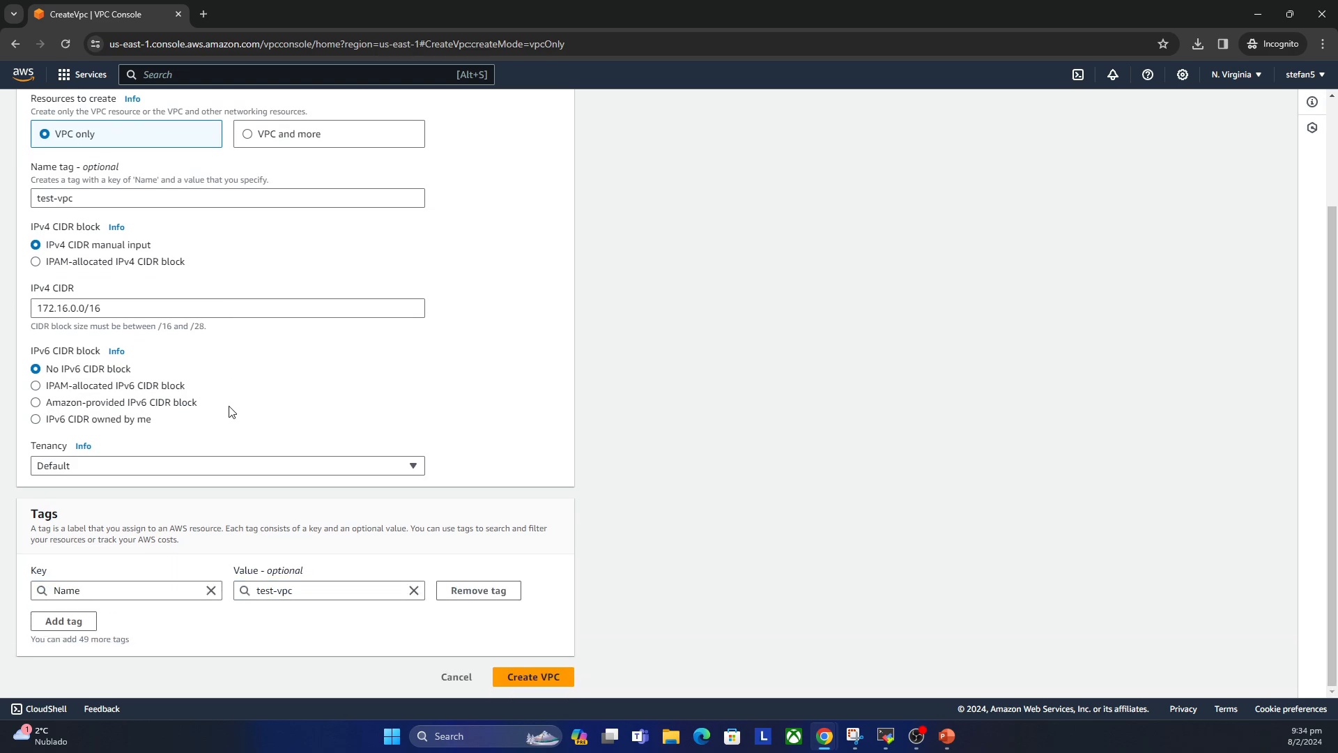
left_click(202, 463)
left_click(202, 464)
left_click(317, 593)
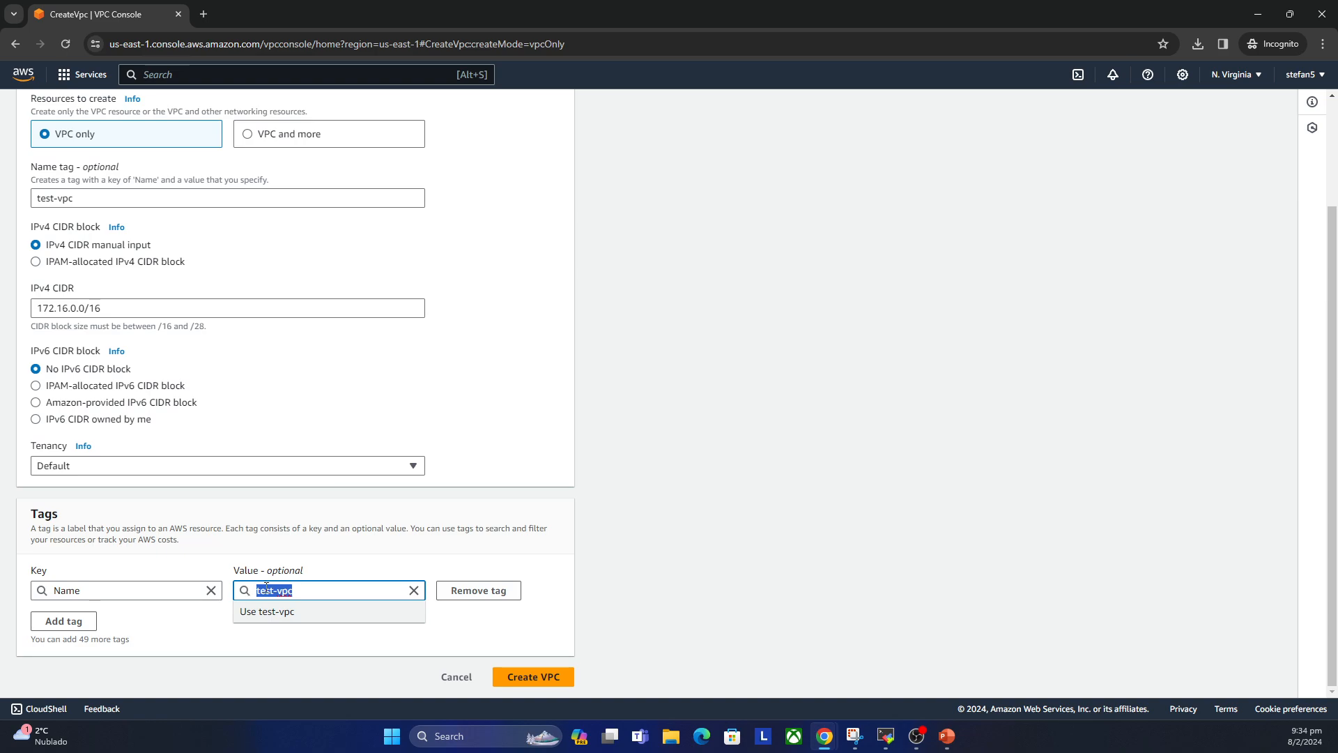
left_click(625, 548)
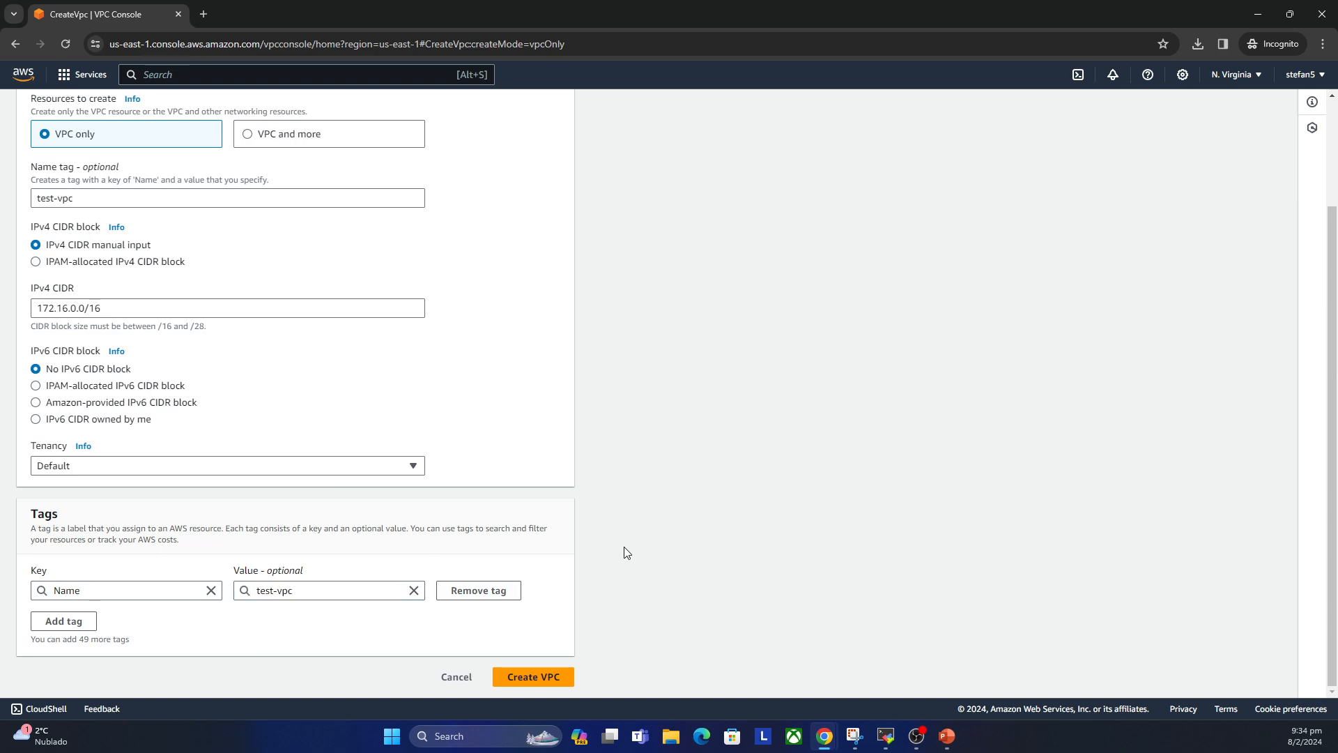
left_click(532, 672)
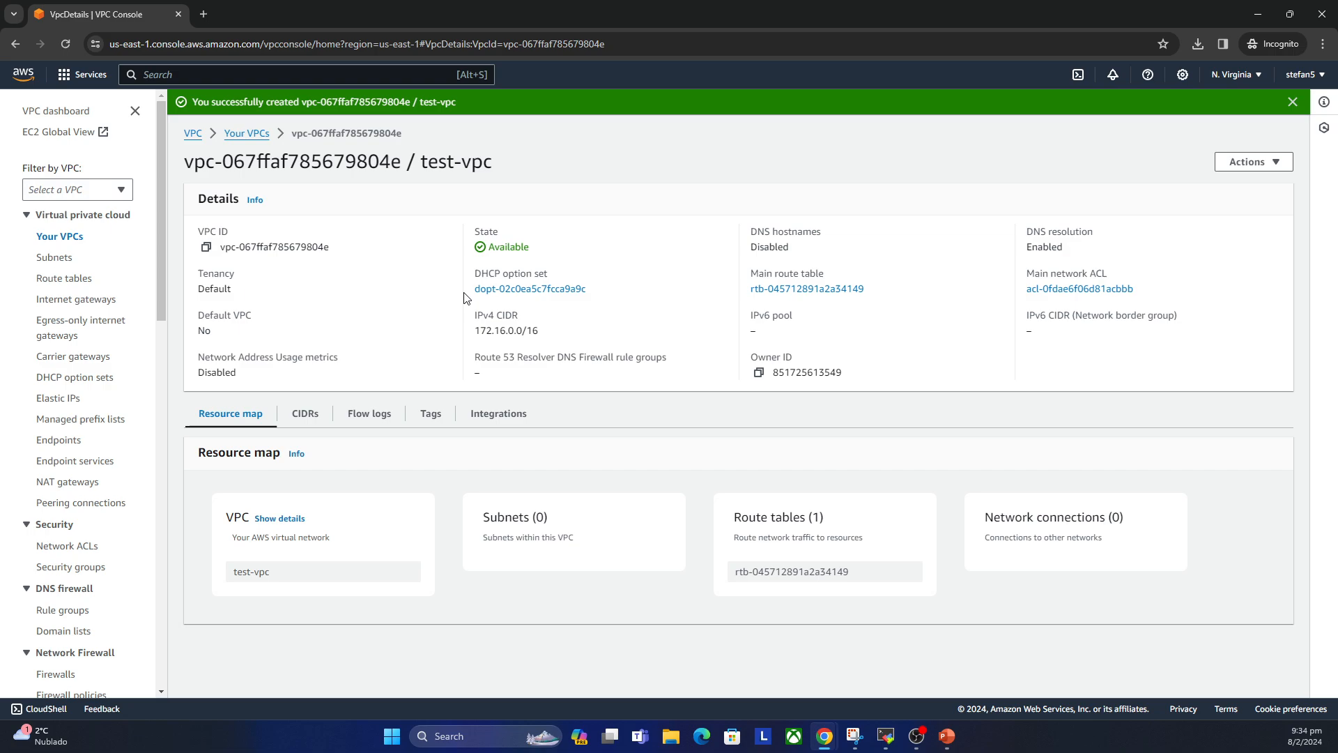
Step: View the list of VPCs, and start creating a subnet with test-vpc as its VPC
left_click(237, 135)
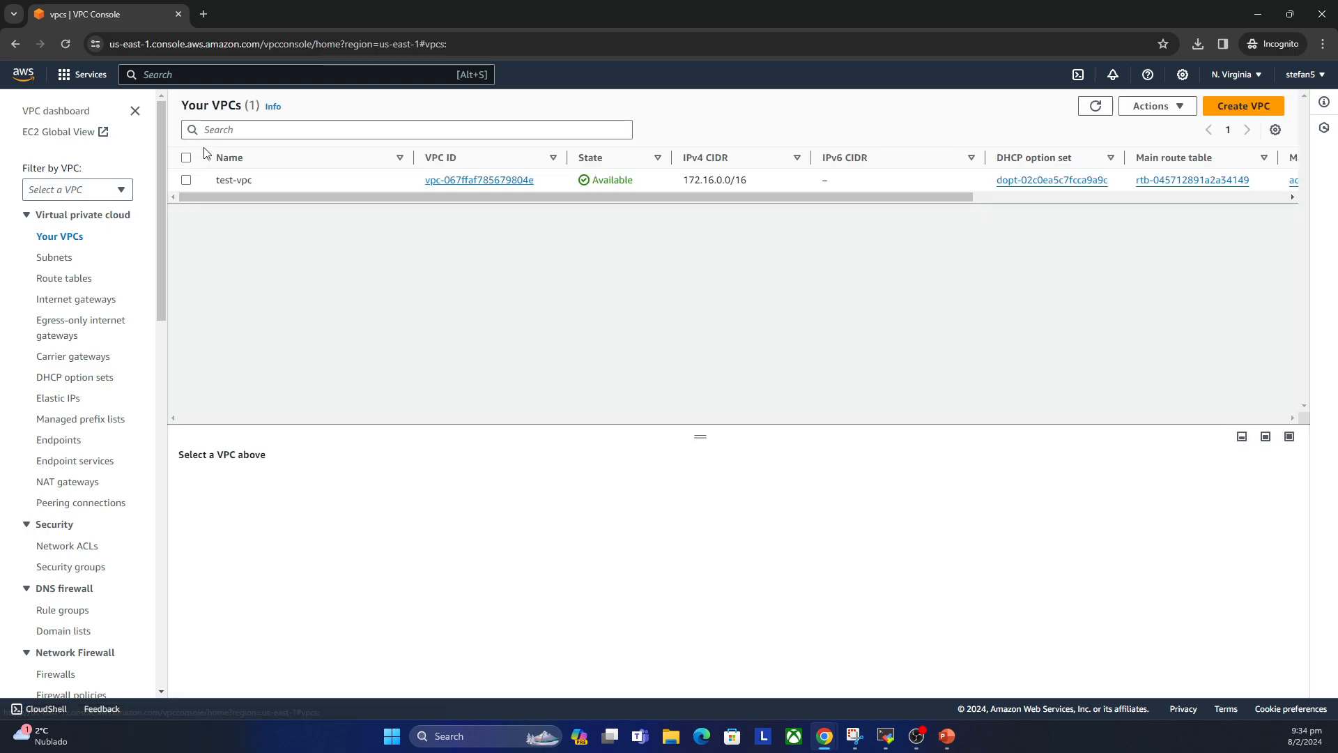
left_click_drag(245, 198, 215, 202)
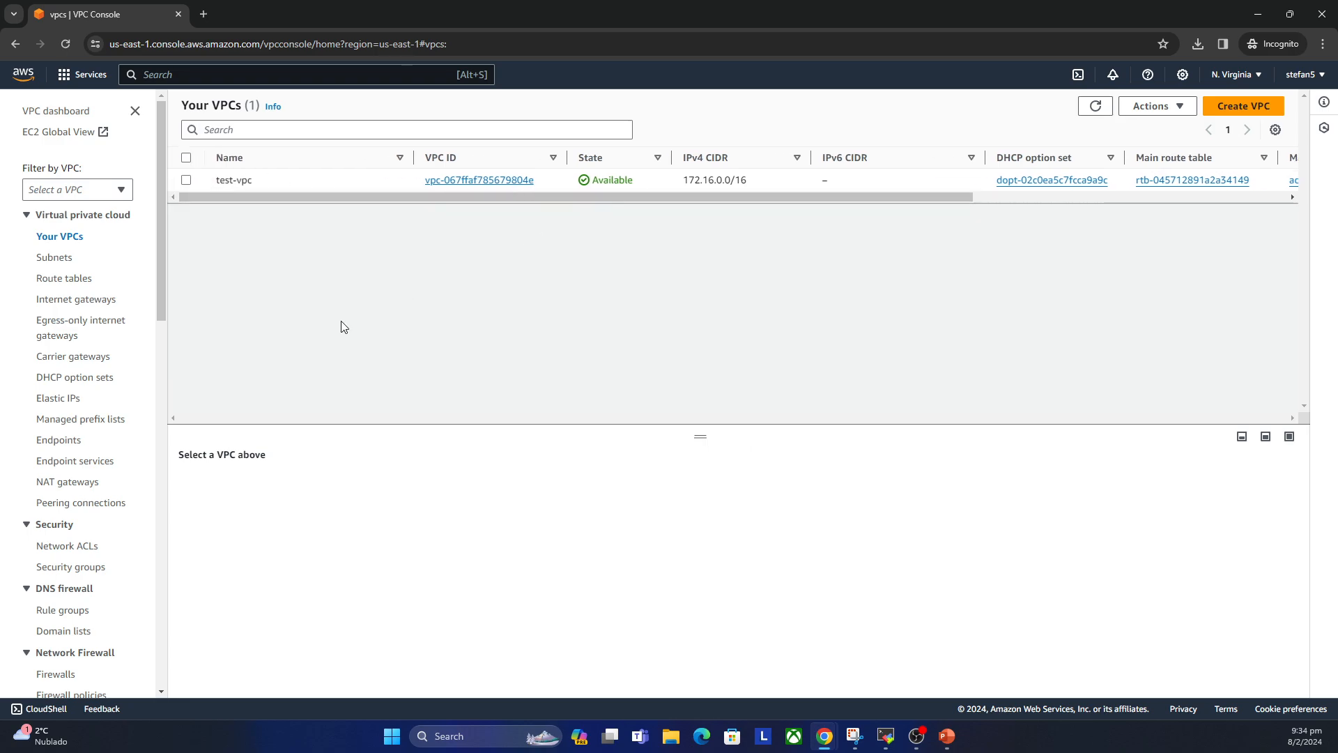
left_click(49, 259)
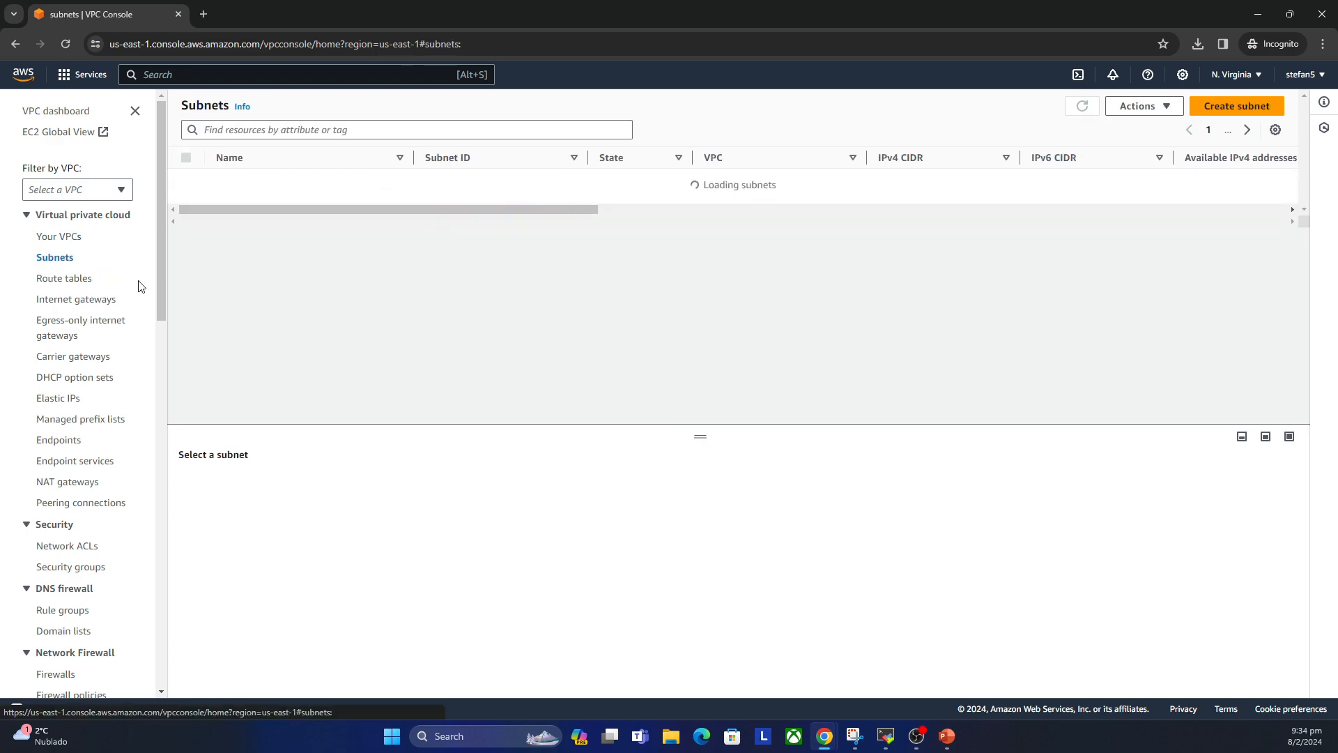
left_click(1237, 106)
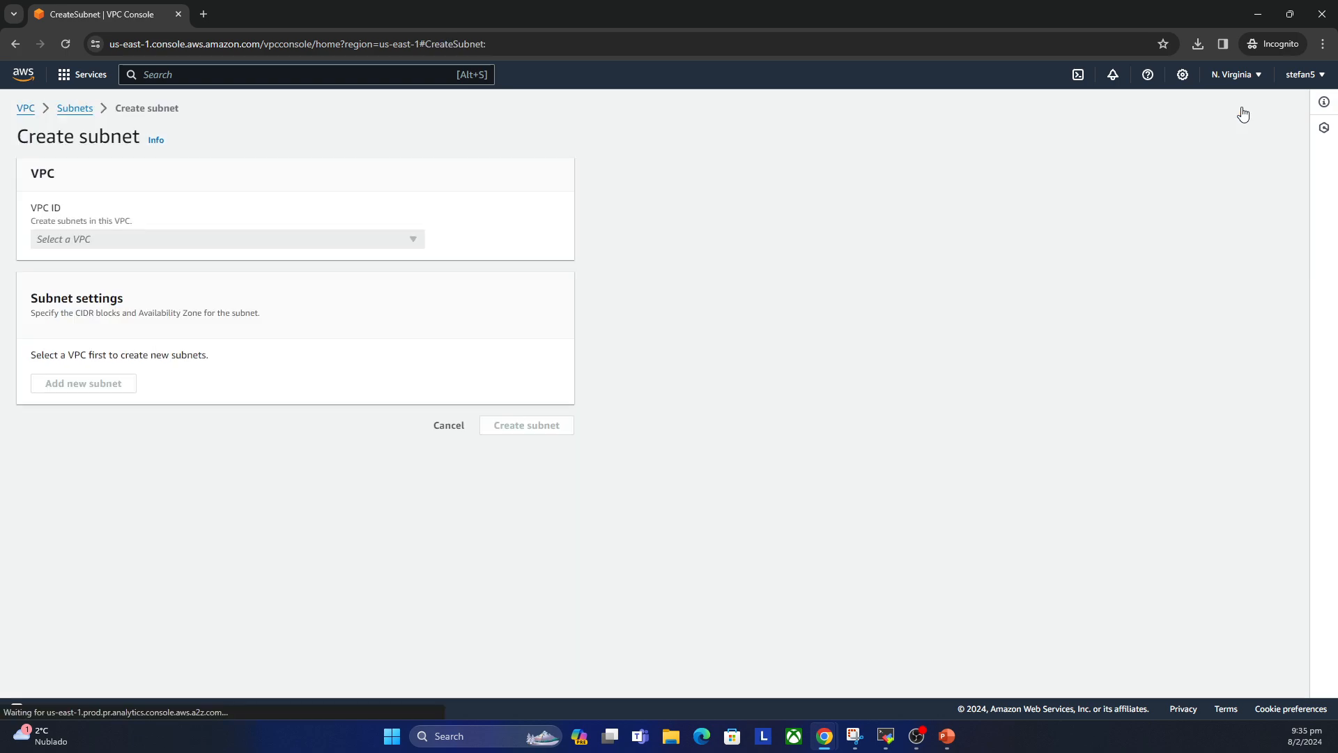
left_click(188, 240)
left_click(160, 279)
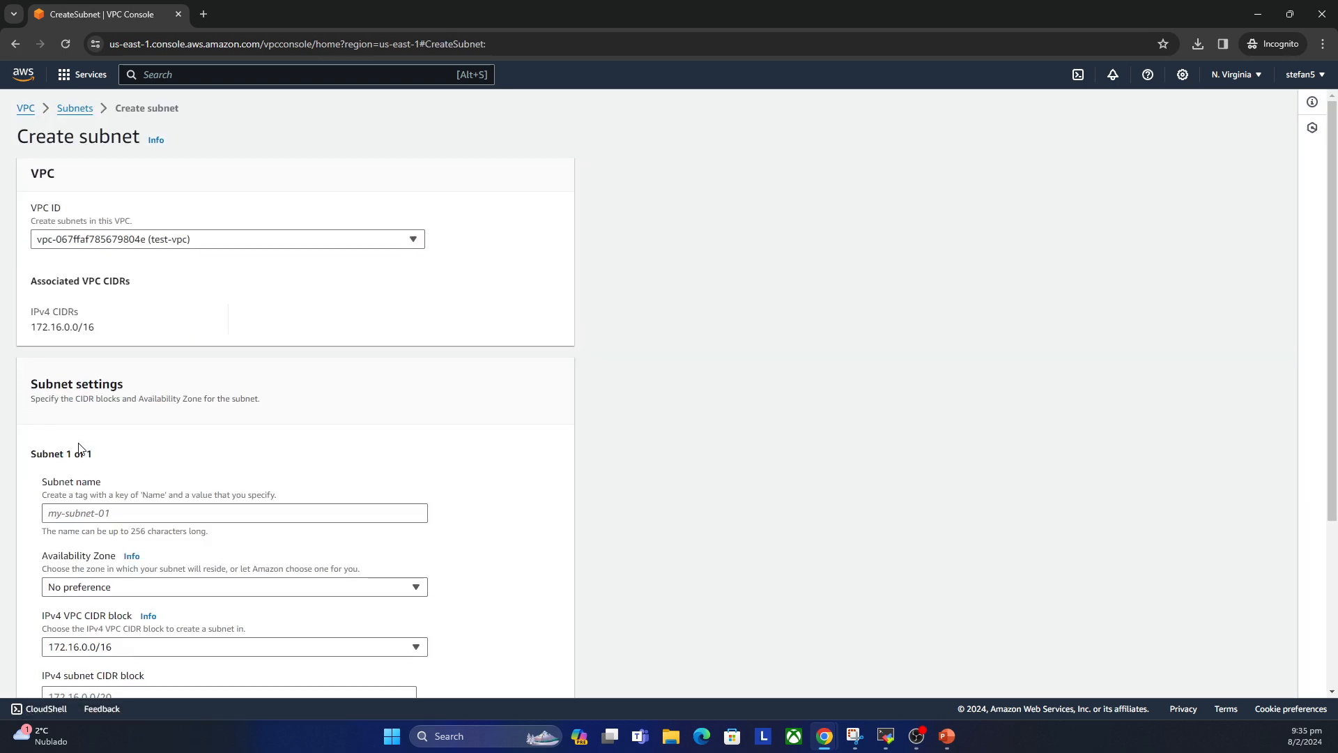
Step: Check the Test Subnet plan in the PowerPoint presentation and name the first subnet test-public-web-1 in the VPC console
scroll(146, 457, "down", 2)
left_click(101, 376)
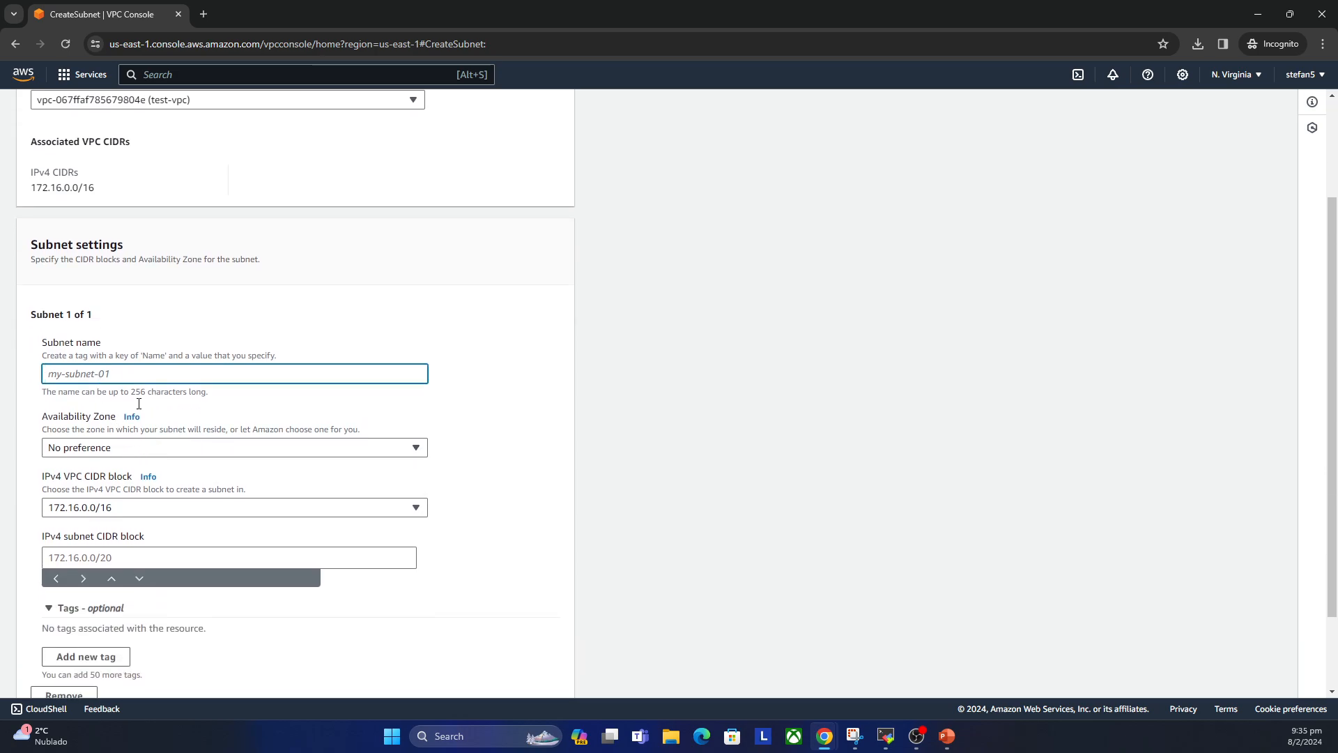
left_click(947, 736)
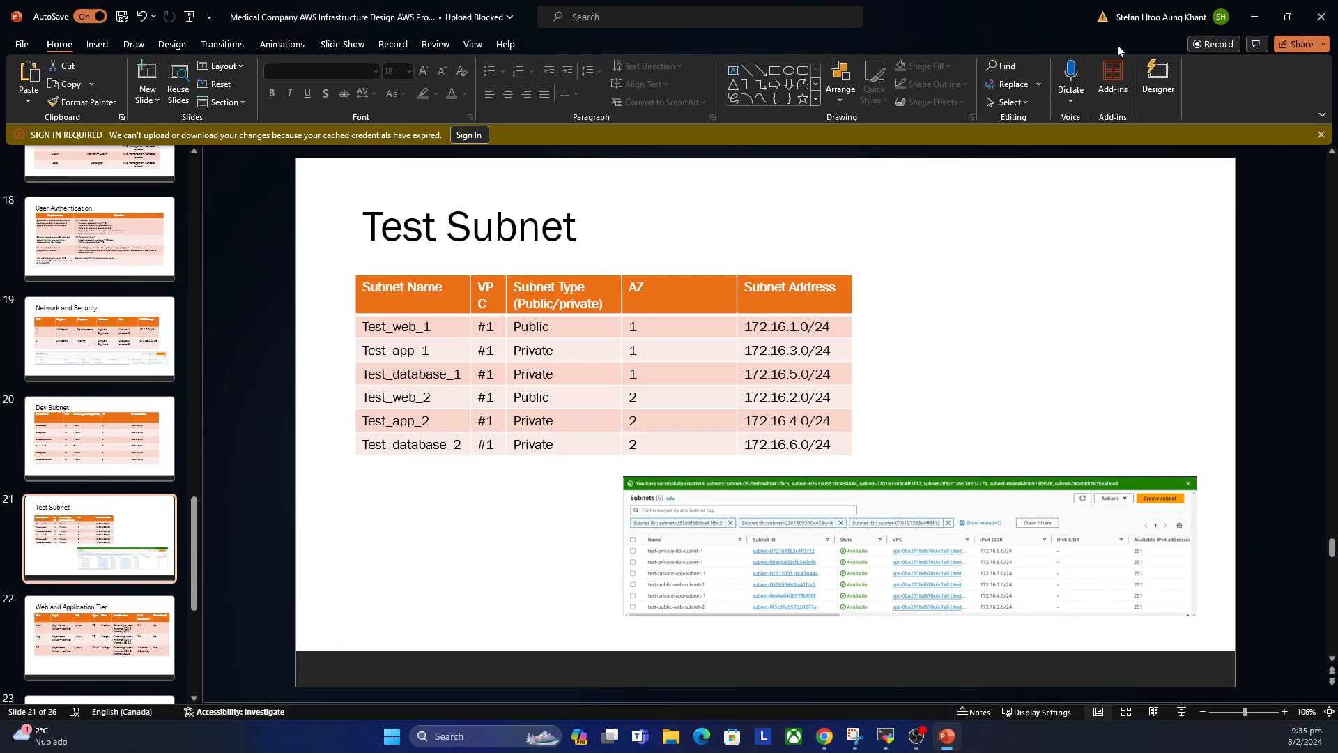
key("alt+Tab")
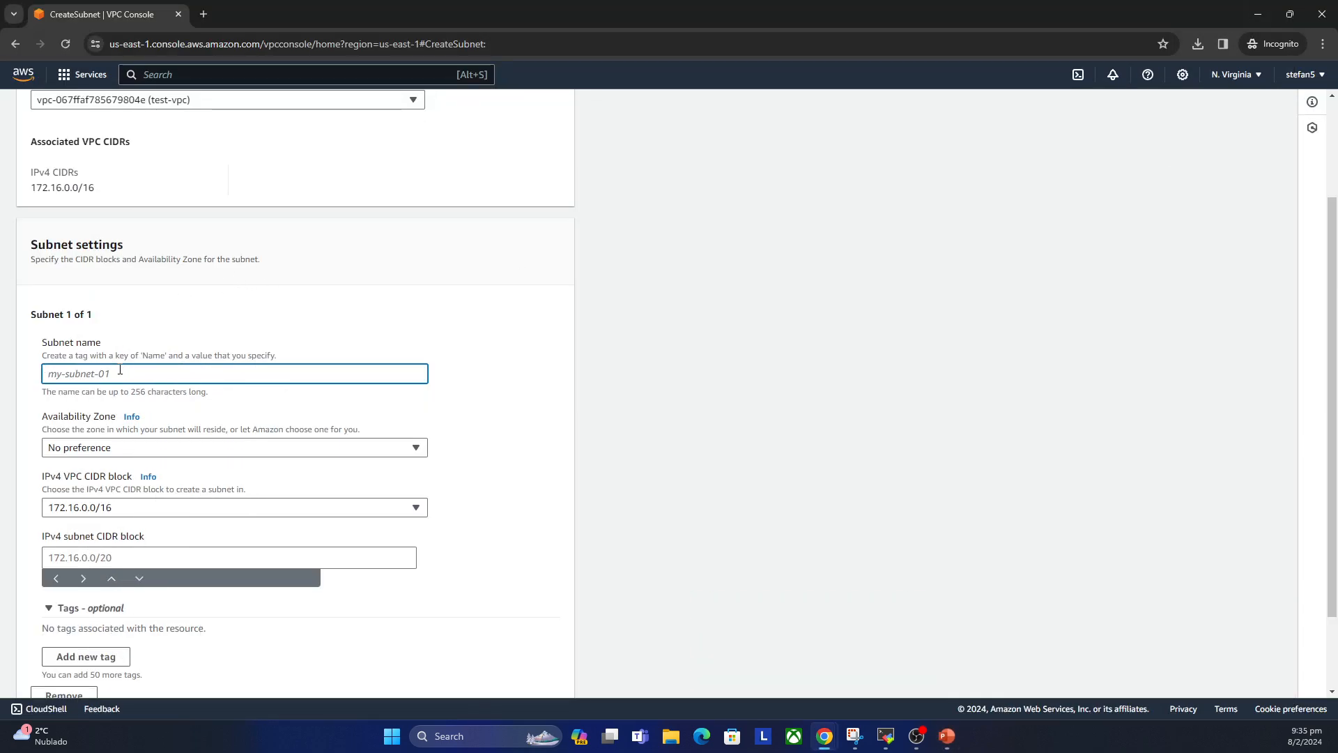
type("test")
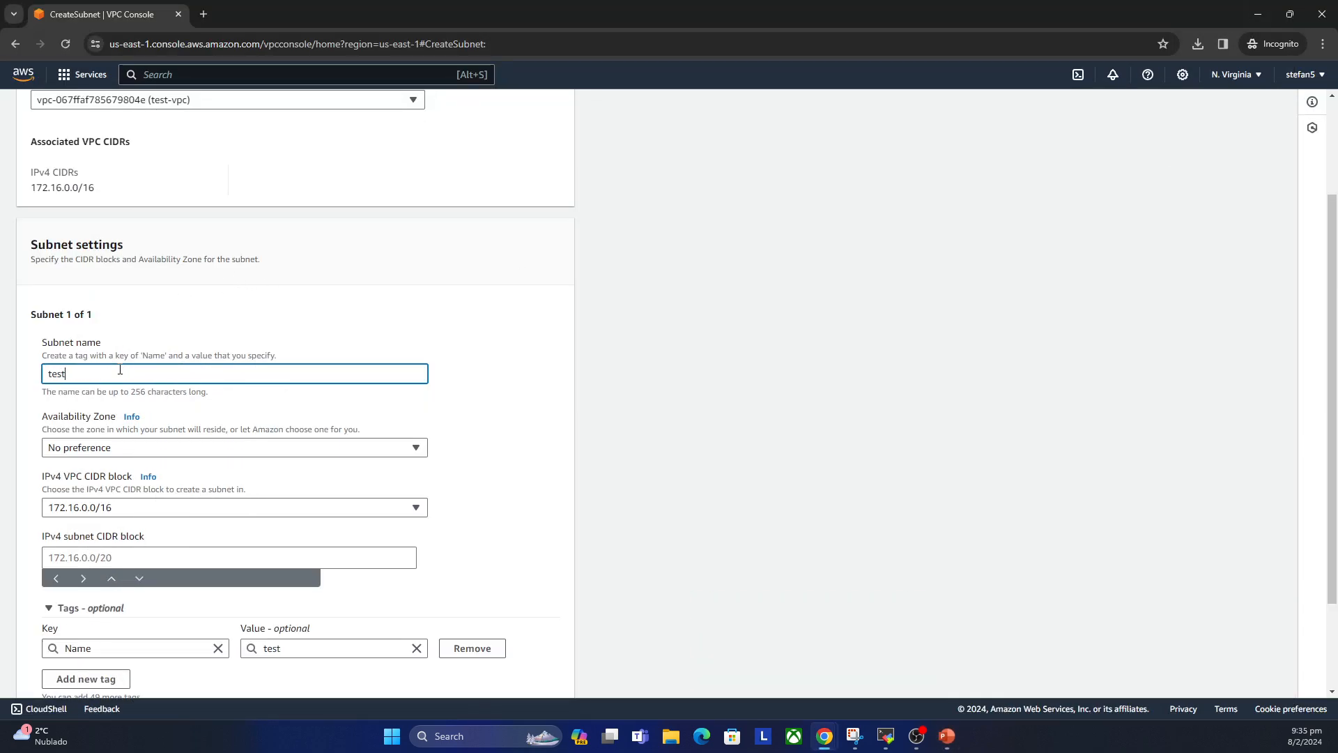
type("-public-web-1")
Step: Set the first subnet's Availability Zone to us-east-1a and its IPv4 subnet CIDR block to 172.16.1.0/24
left_click(159, 450)
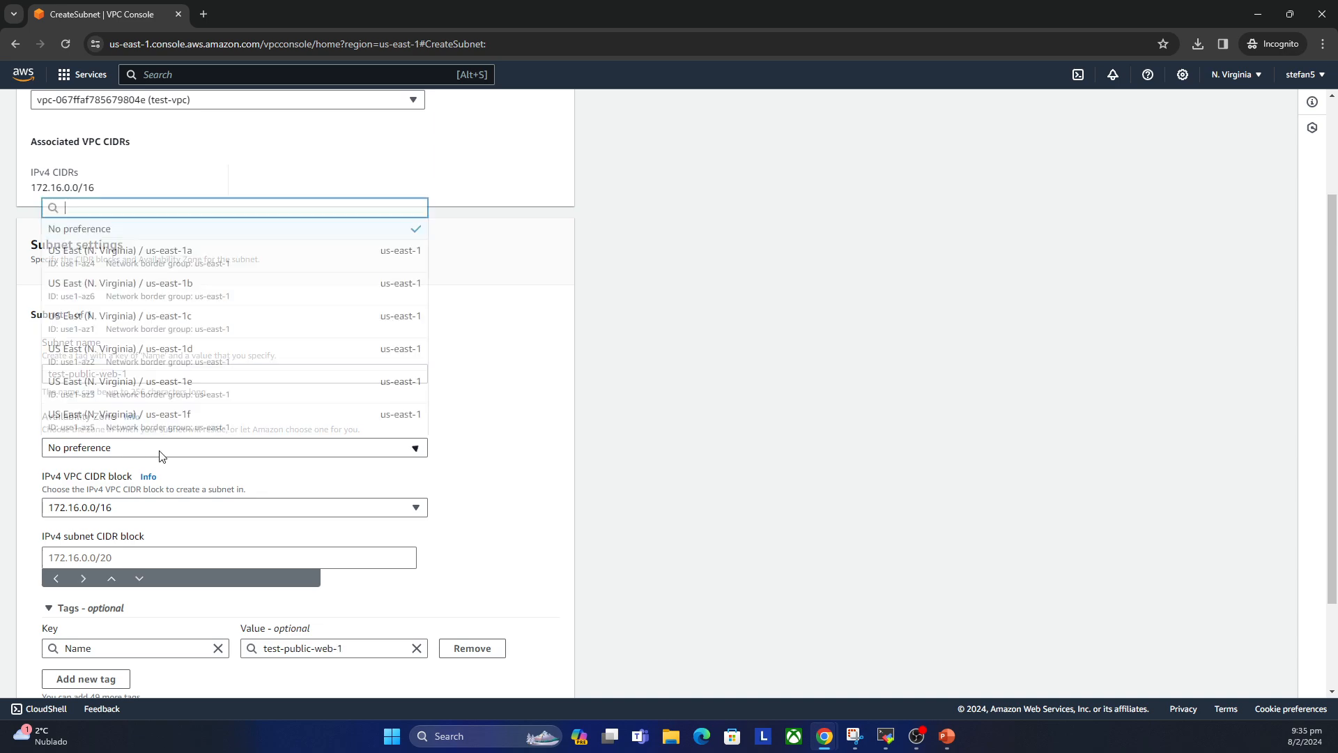
left_click(179, 259)
scroll(525, 486, "down", 2)
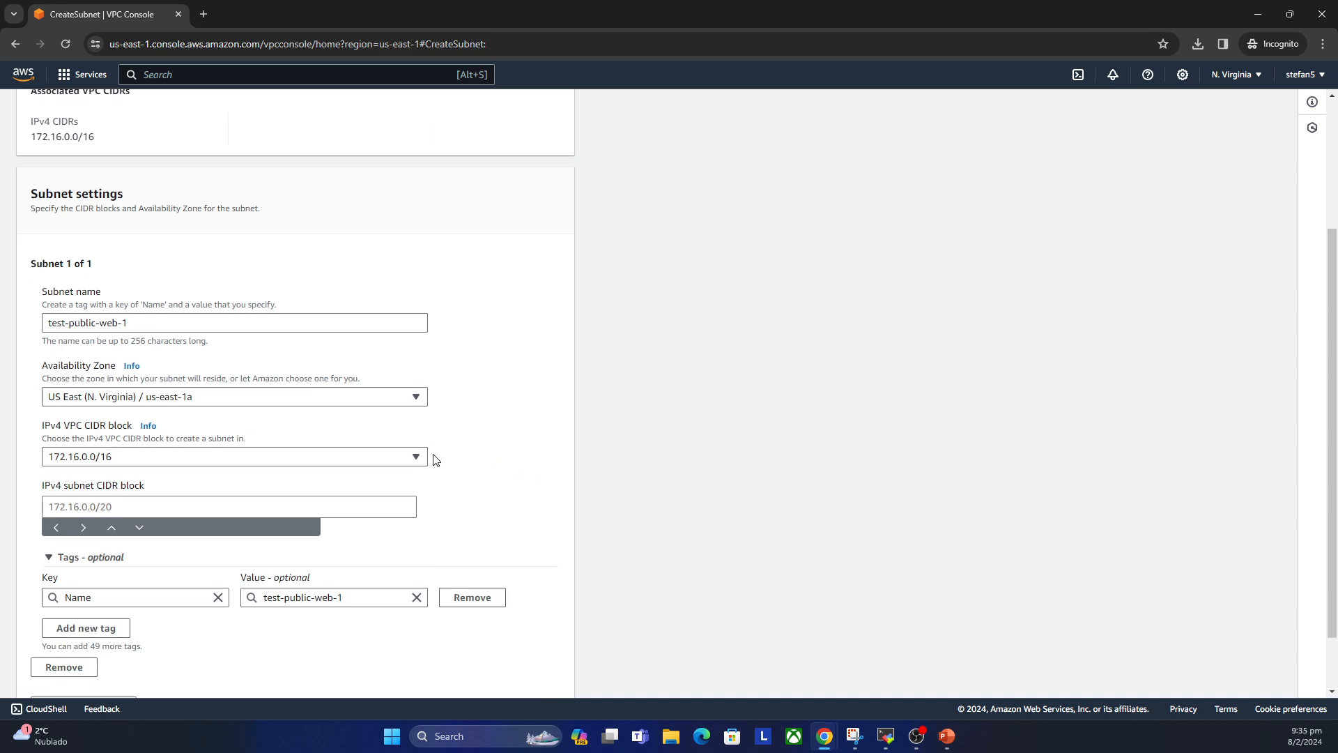
left_click(221, 385)
left_click(168, 435)
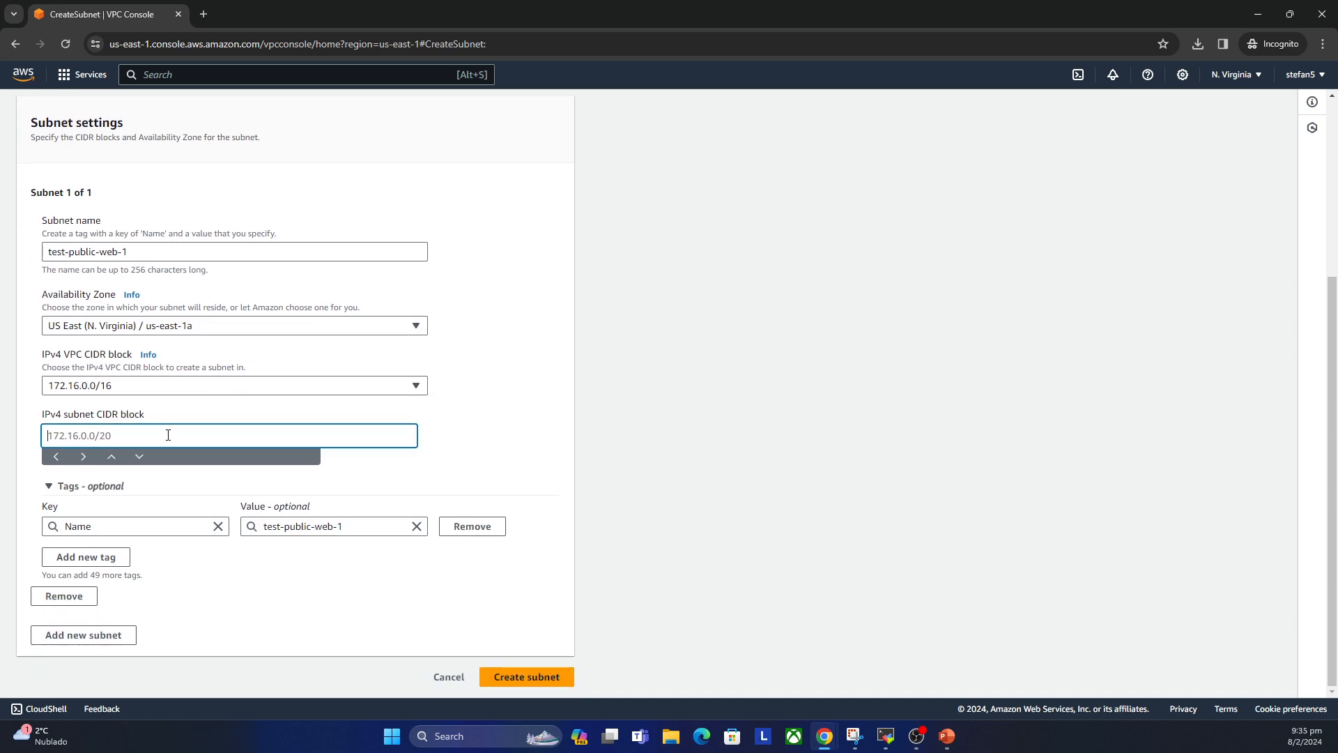
type("172.16.1.0/24")
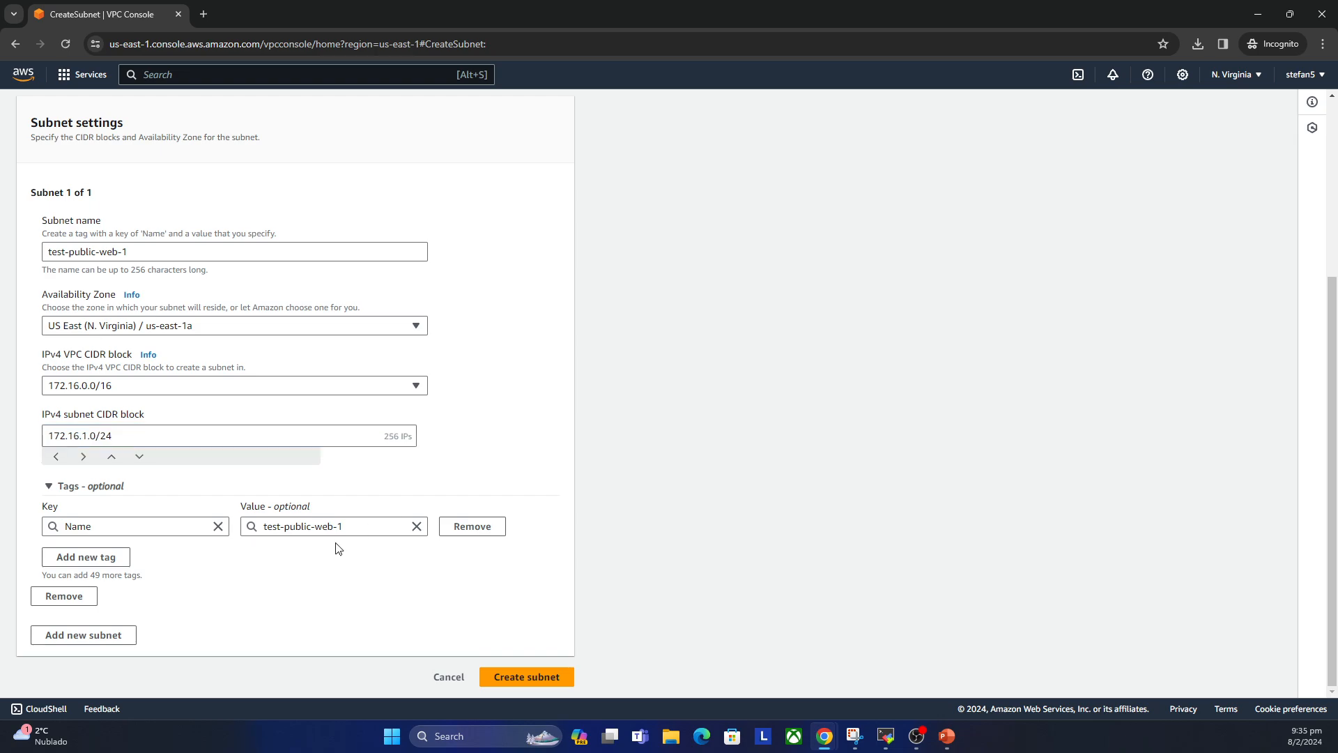
Step: Add a second subnet and copy the first subnet's name into its name field
left_click(67, 635)
scroll(226, 544, "down", 4)
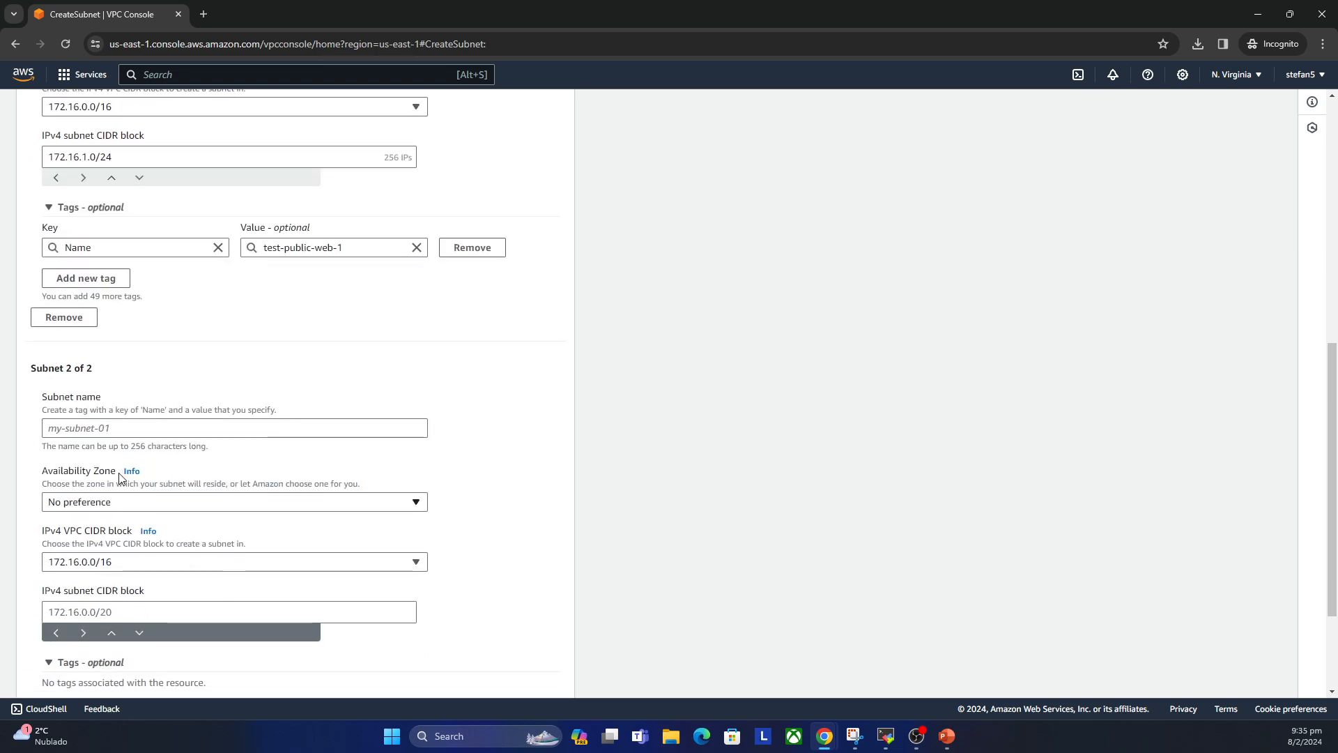
left_click(149, 428)
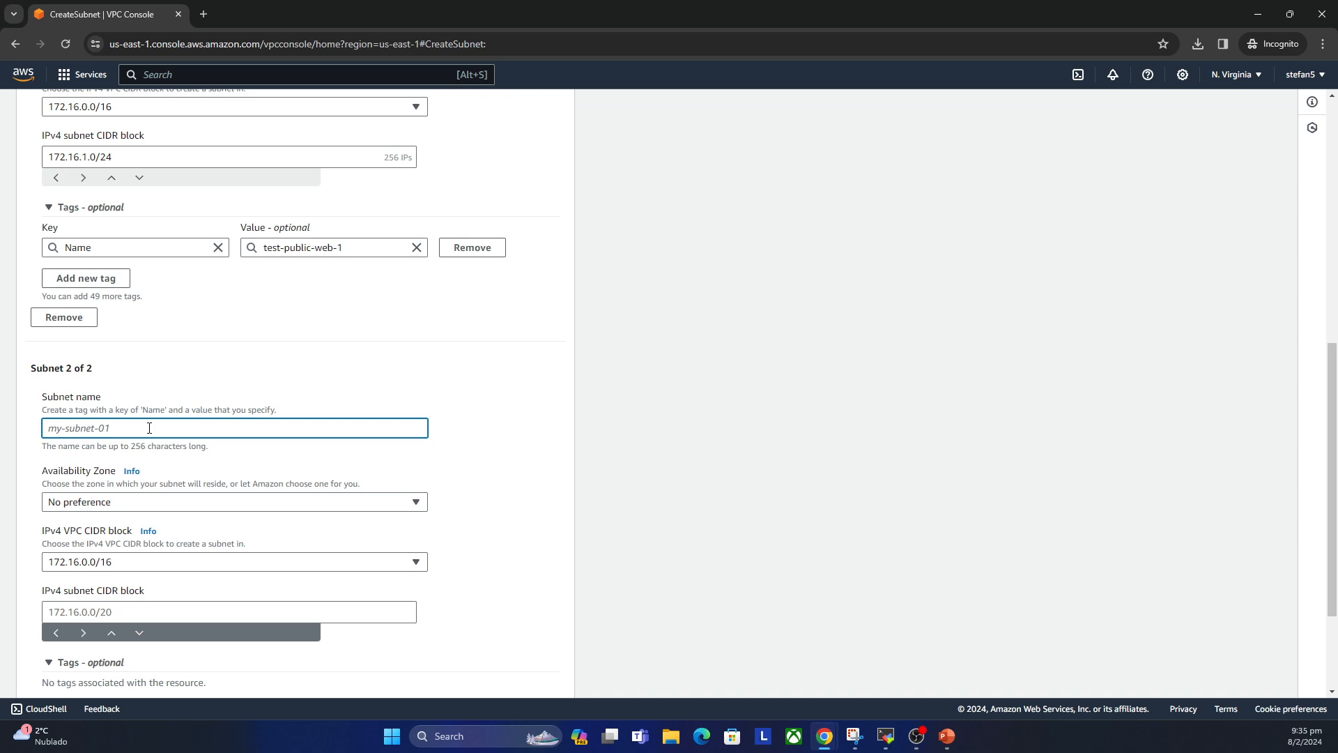
scroll(149, 428, "up", 4)
left_click_drag(128, 252, 46, 253)
key("ctrl+c")
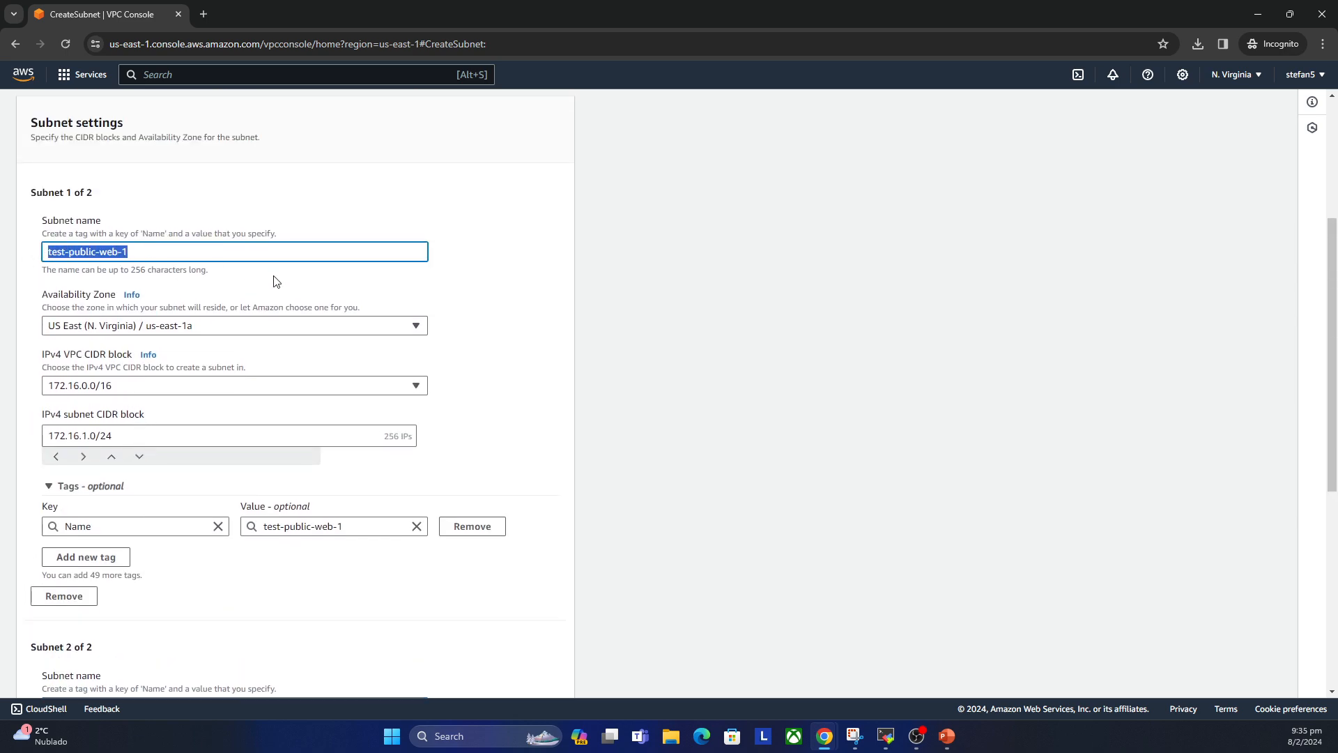
scroll(276, 281, "down", 6)
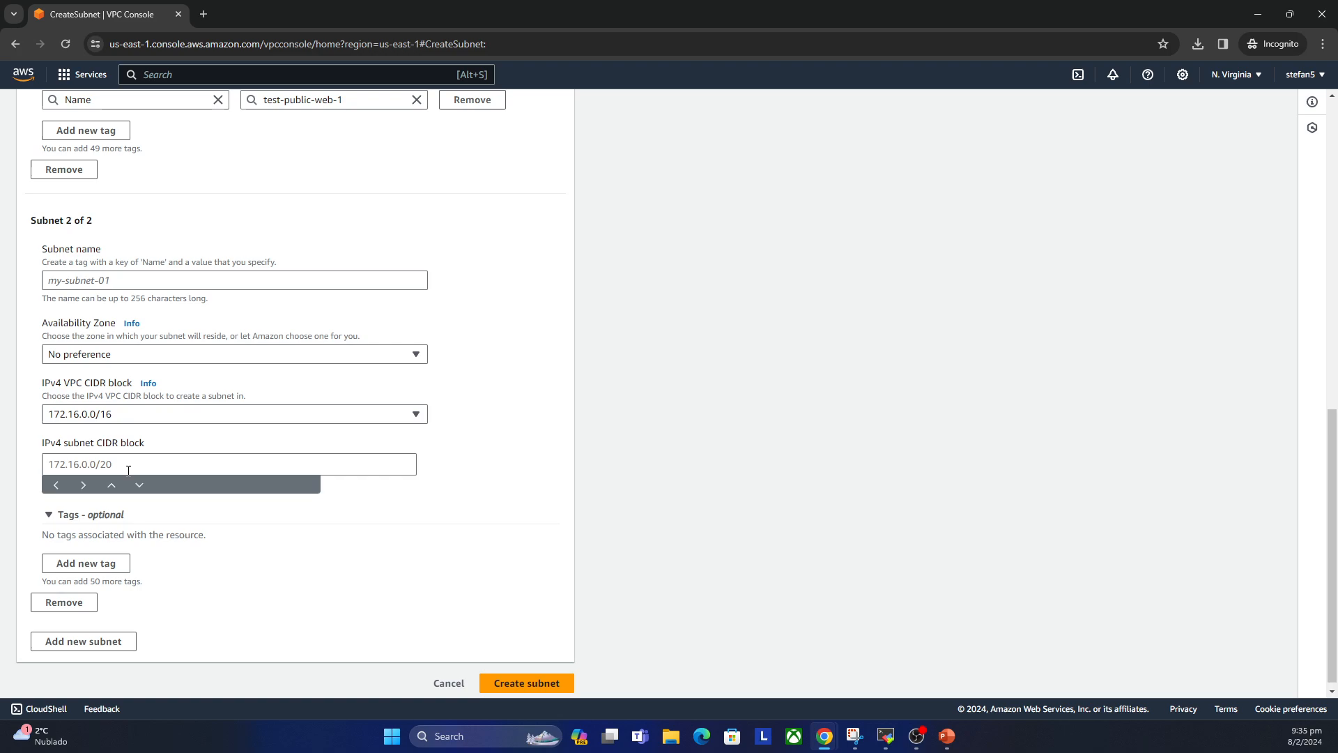
scroll(129, 433, "up", 2)
left_click(128, 415)
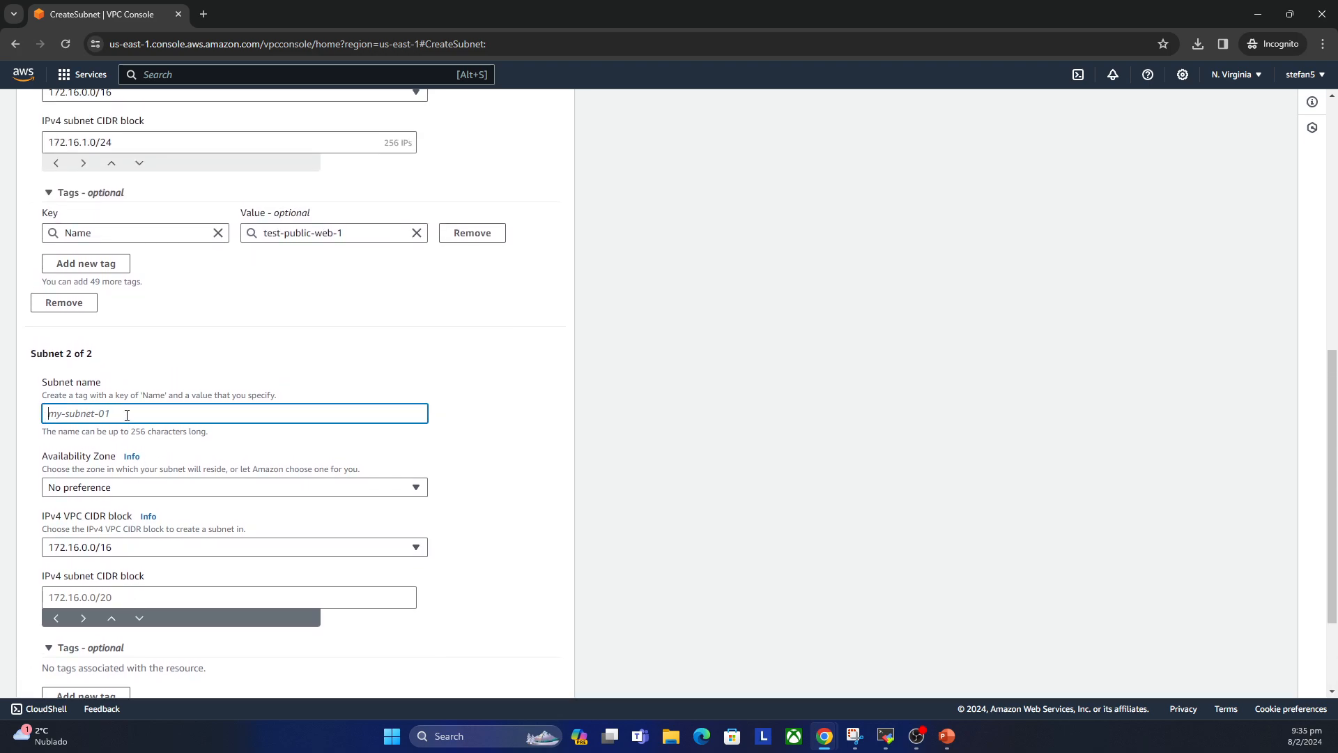
key("ctrl+v")
Step: Change the second subnet's name to test-private-app-1 and copy that name for reuse
left_click_drag(98, 415, 69, 415)
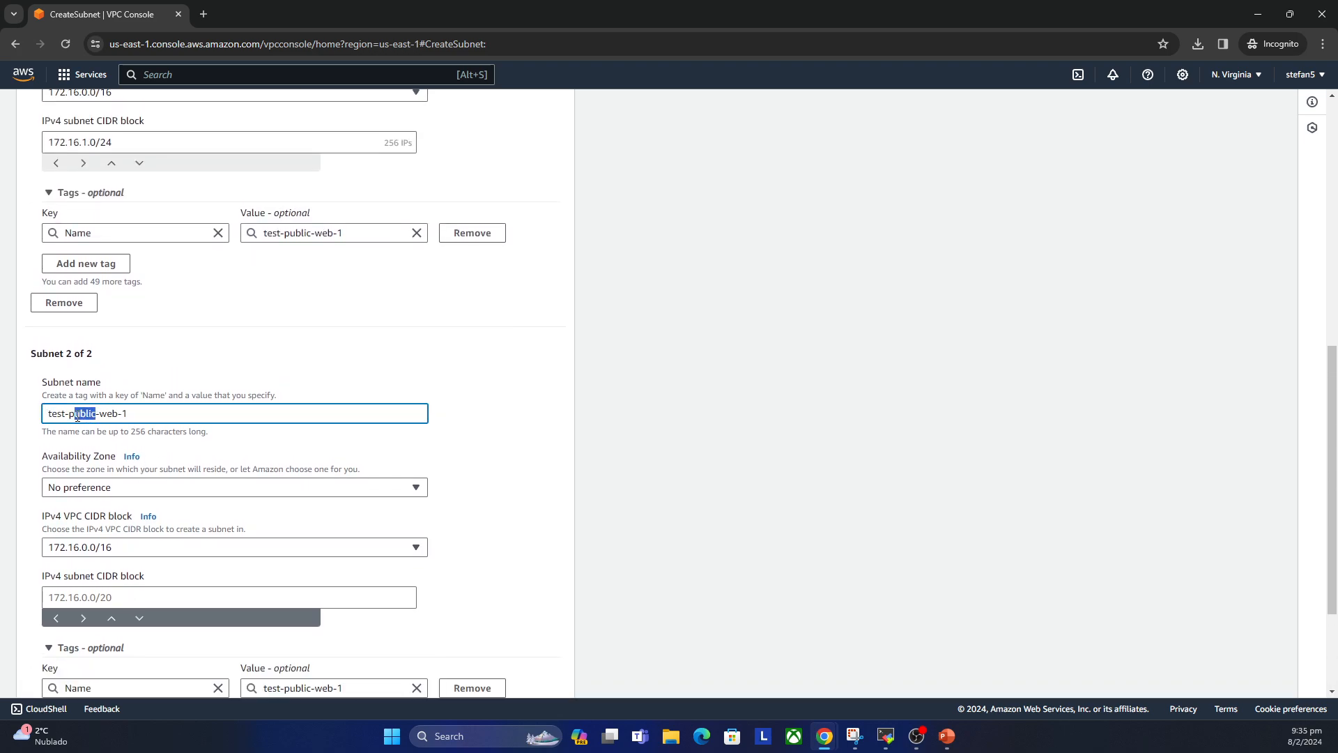
type("private")
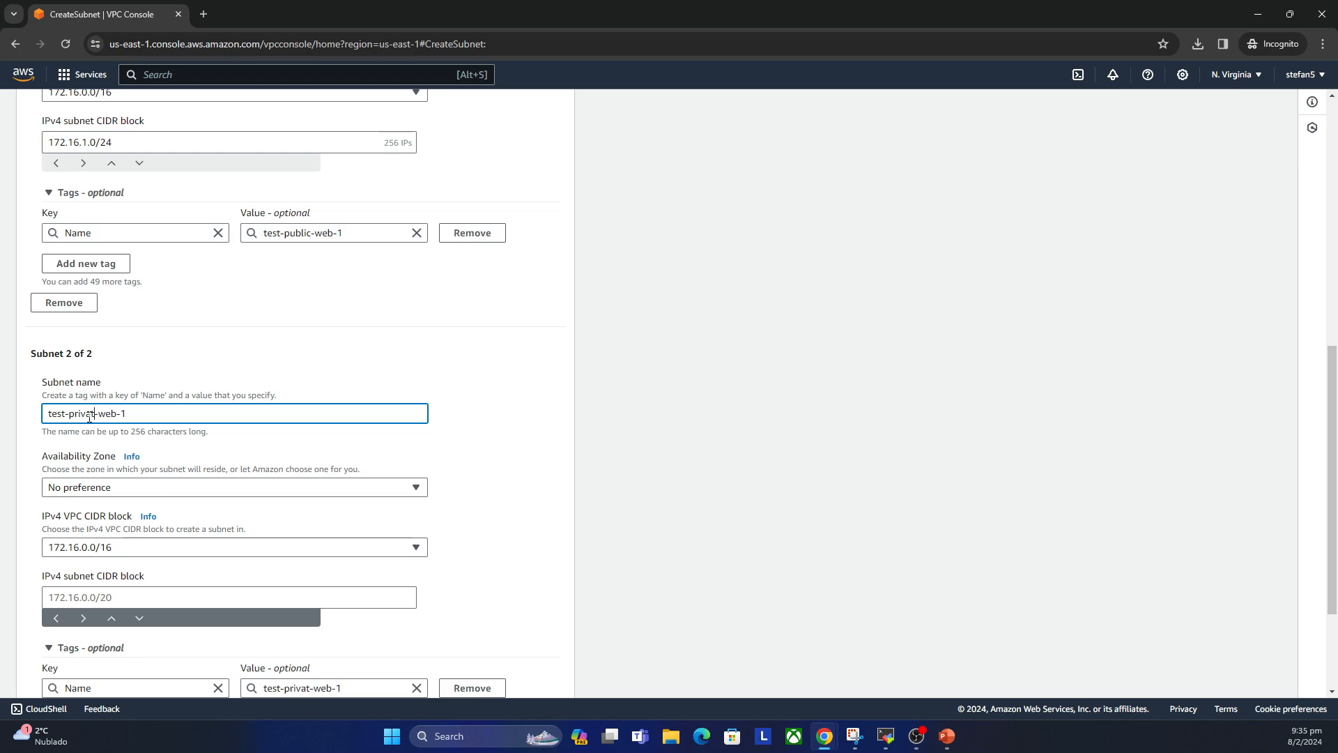
key("BackSpace")
key("BackSpace")
key("BackSpace")
type("app")
triple_click(140, 421)
key("ctrl+c")
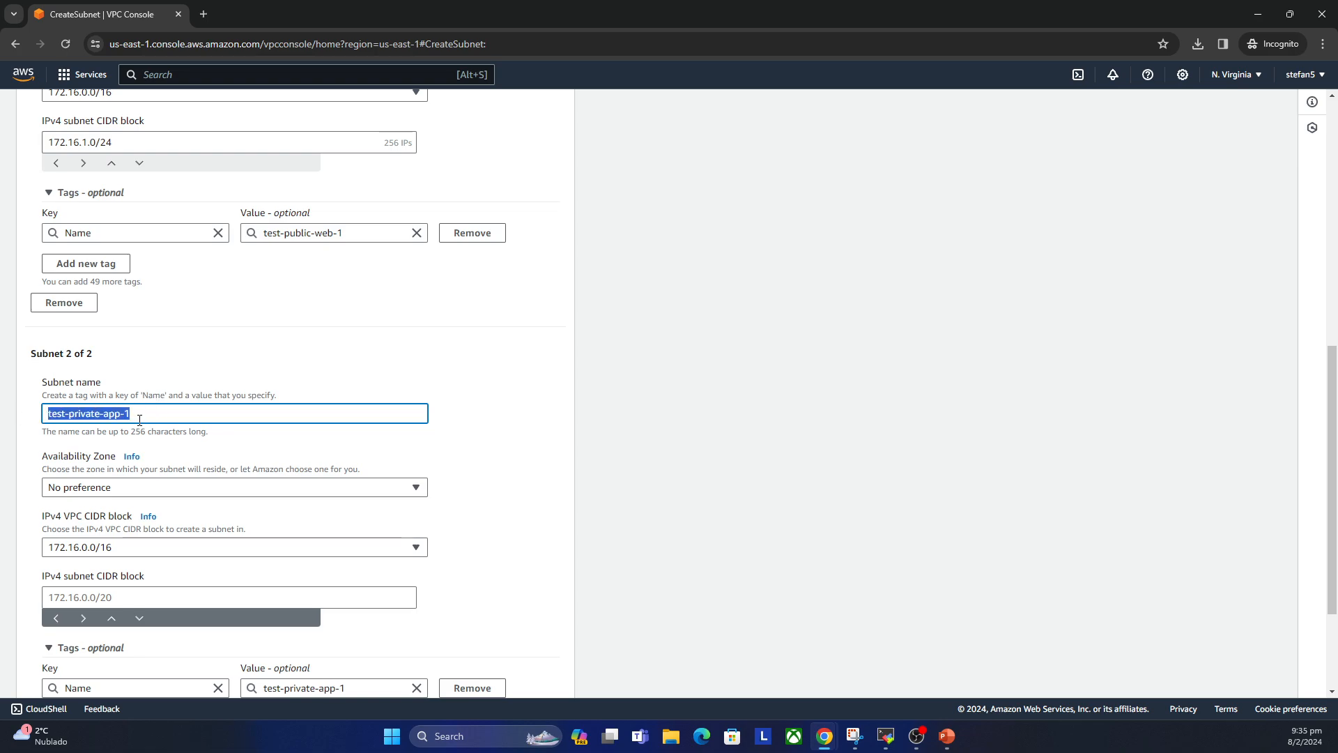
Step: Set the second subnet's Availability Zone to us-east-1a and its IPv4 subnet CIDR block to 172.16.3.0/24
left_click(176, 487)
left_click(241, 307)
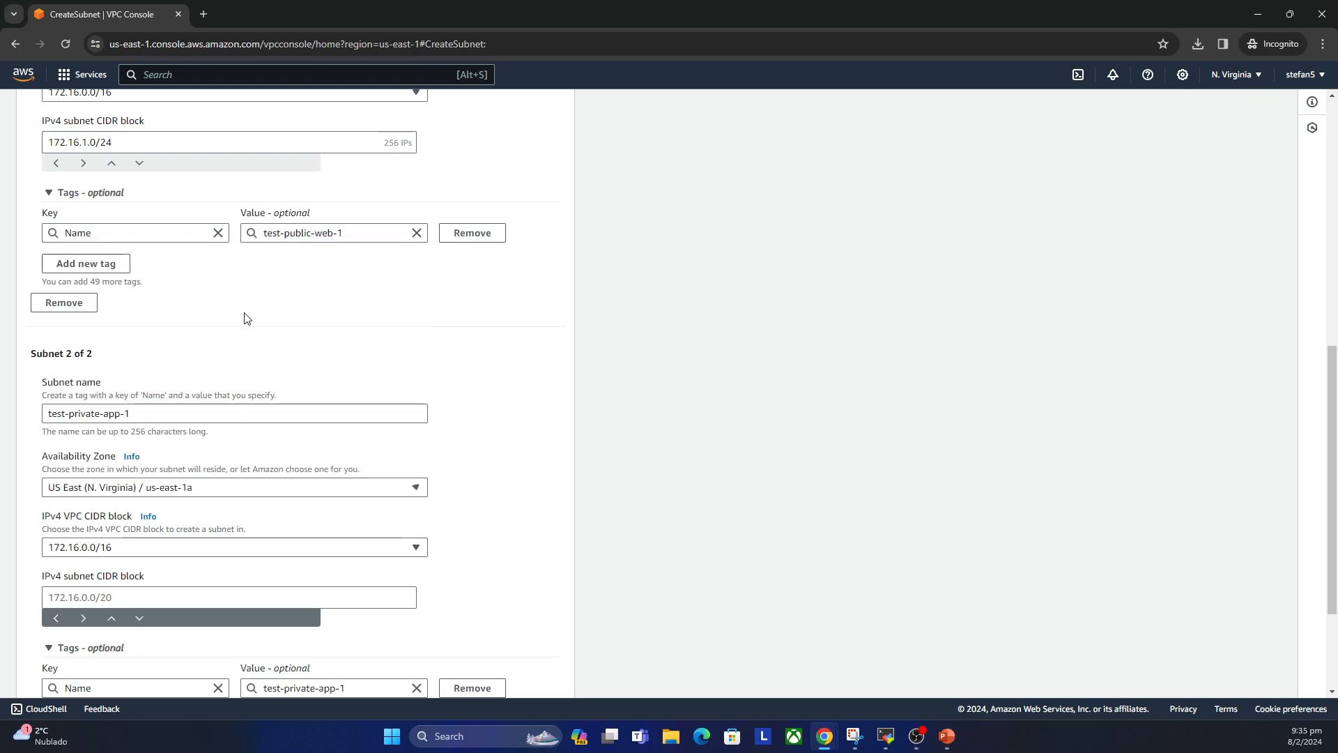
scroll(458, 513, "up", 8)
scroll(458, 513, "down", 10)
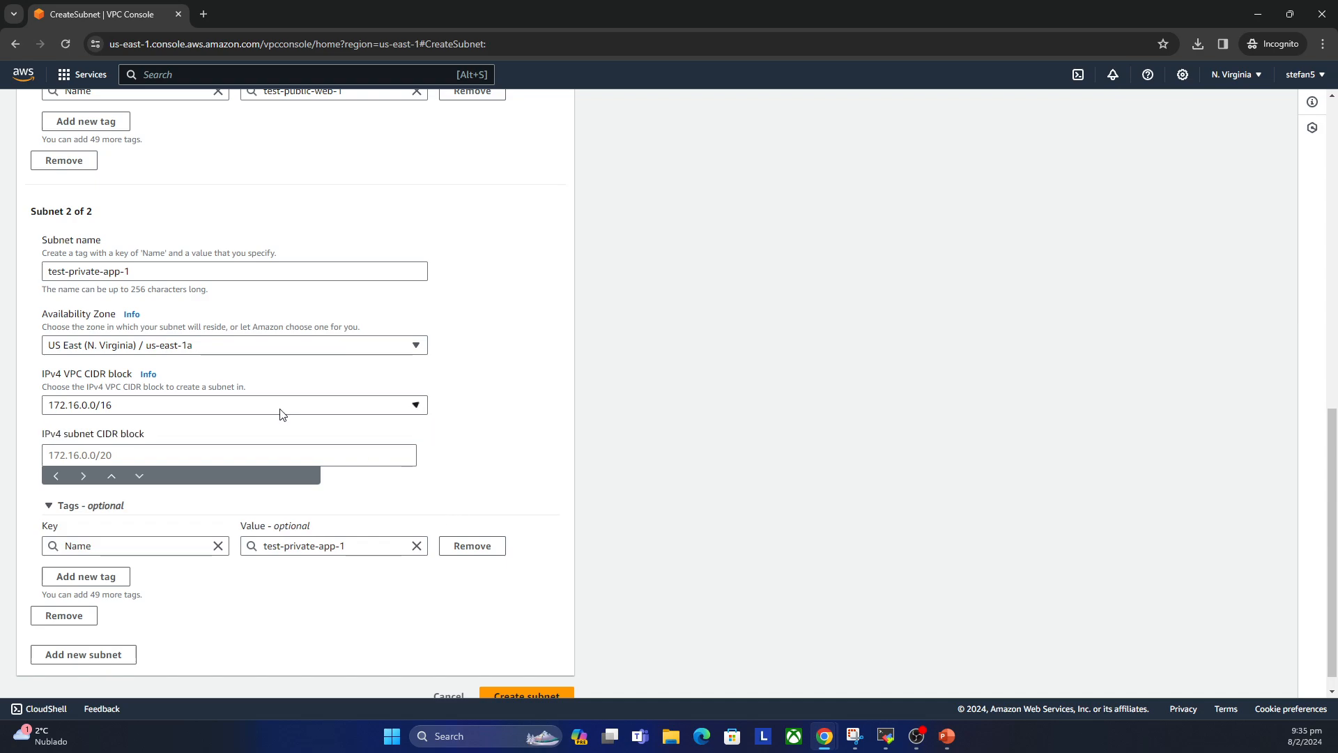
left_click(225, 453)
type("172.16")
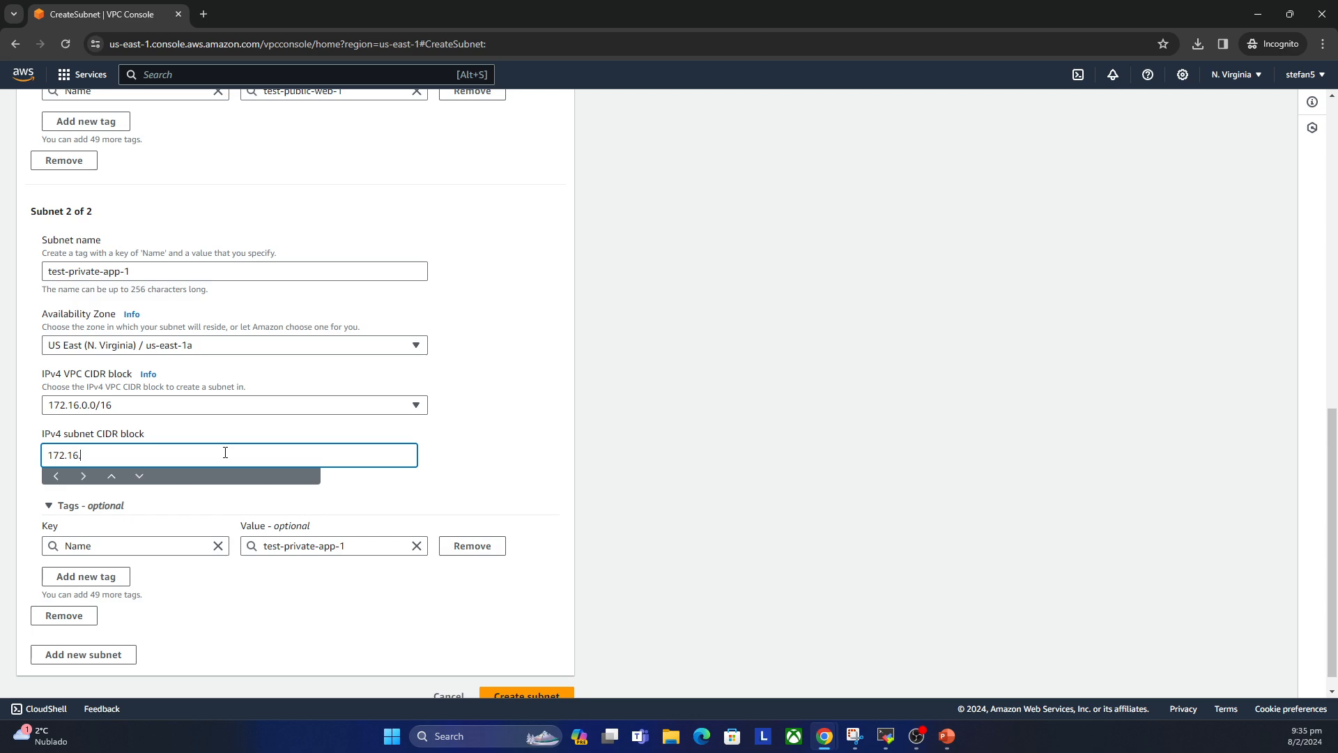
type(".3.0/24")
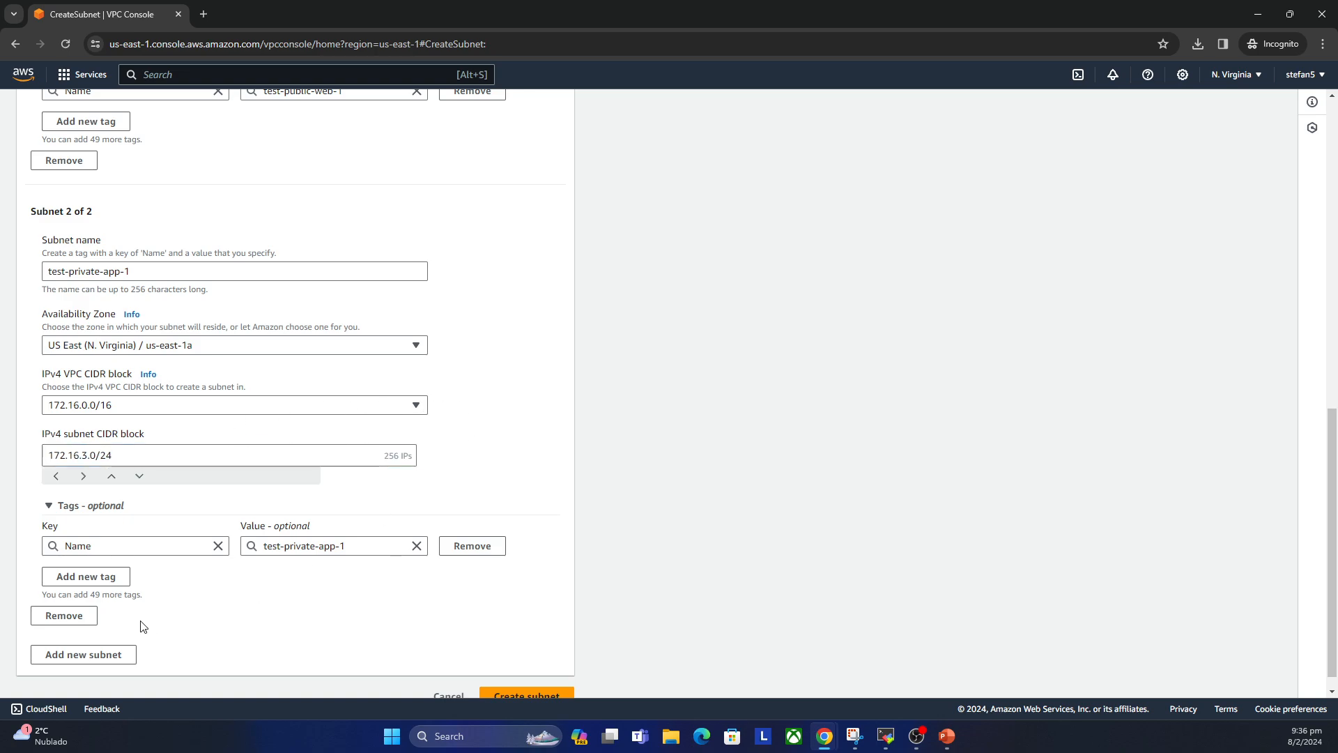
Step: Add a third subnet and name it test-private-db-1, reusing the copied name
left_click(98, 654)
scroll(102, 631, "down", 3)
left_click(114, 517)
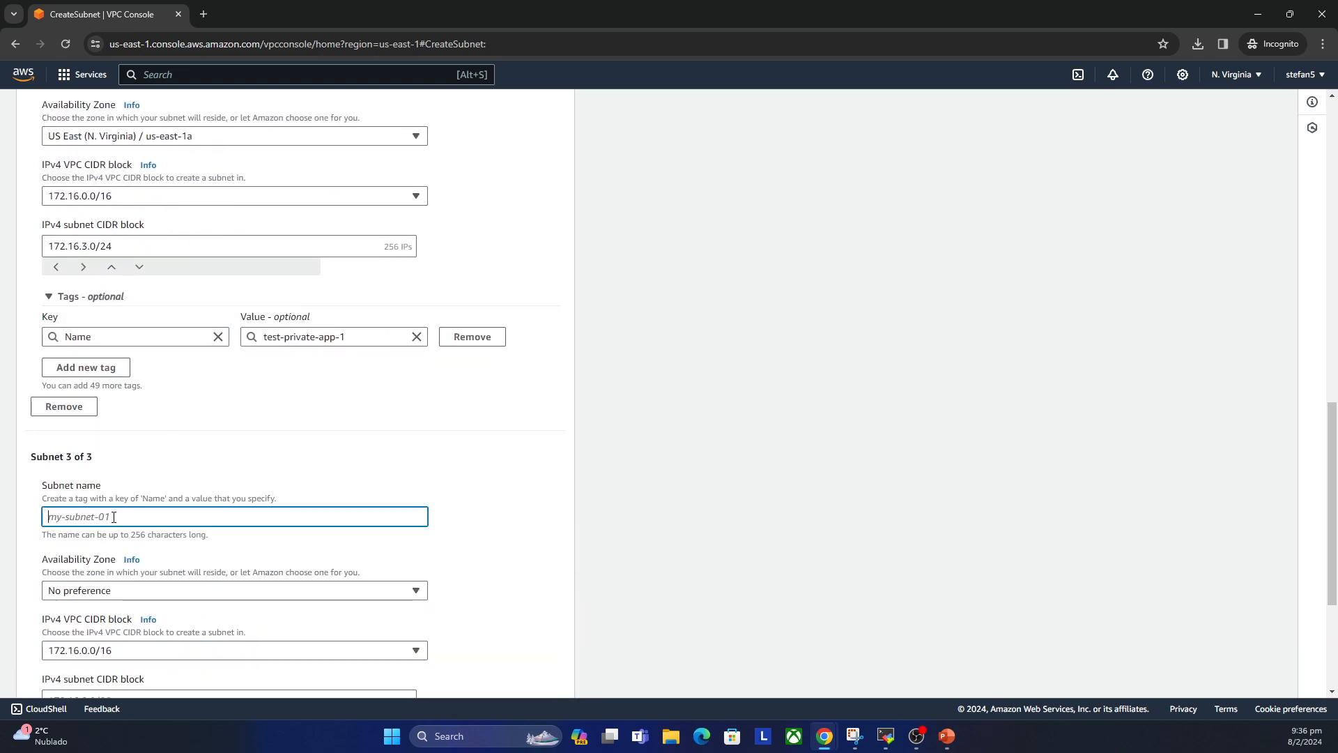
key("ctrl+v")
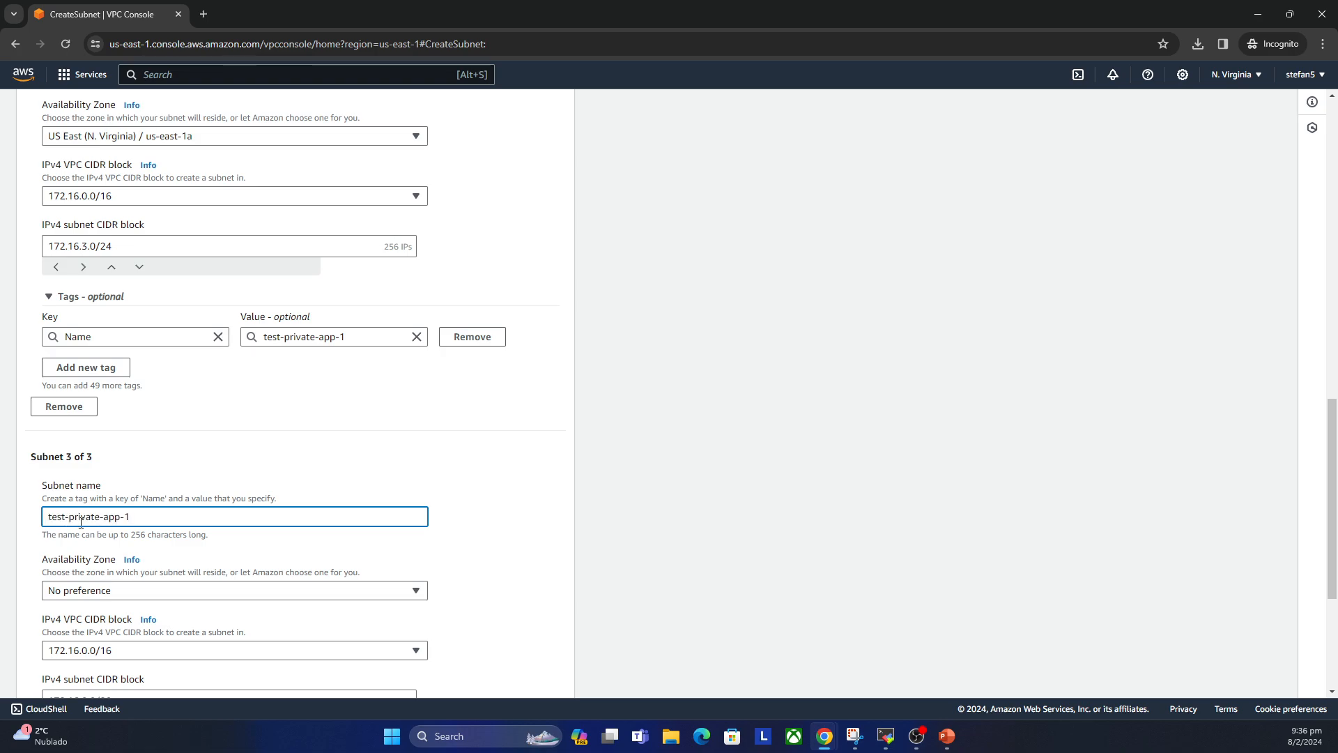
left_click_drag(119, 516, 103, 516)
type("db")
Step: Set the third subnet's Availability Zone to us-east-1a and its IPv4 subnet CIDR block to 172.16.5.0/24
left_click(230, 591)
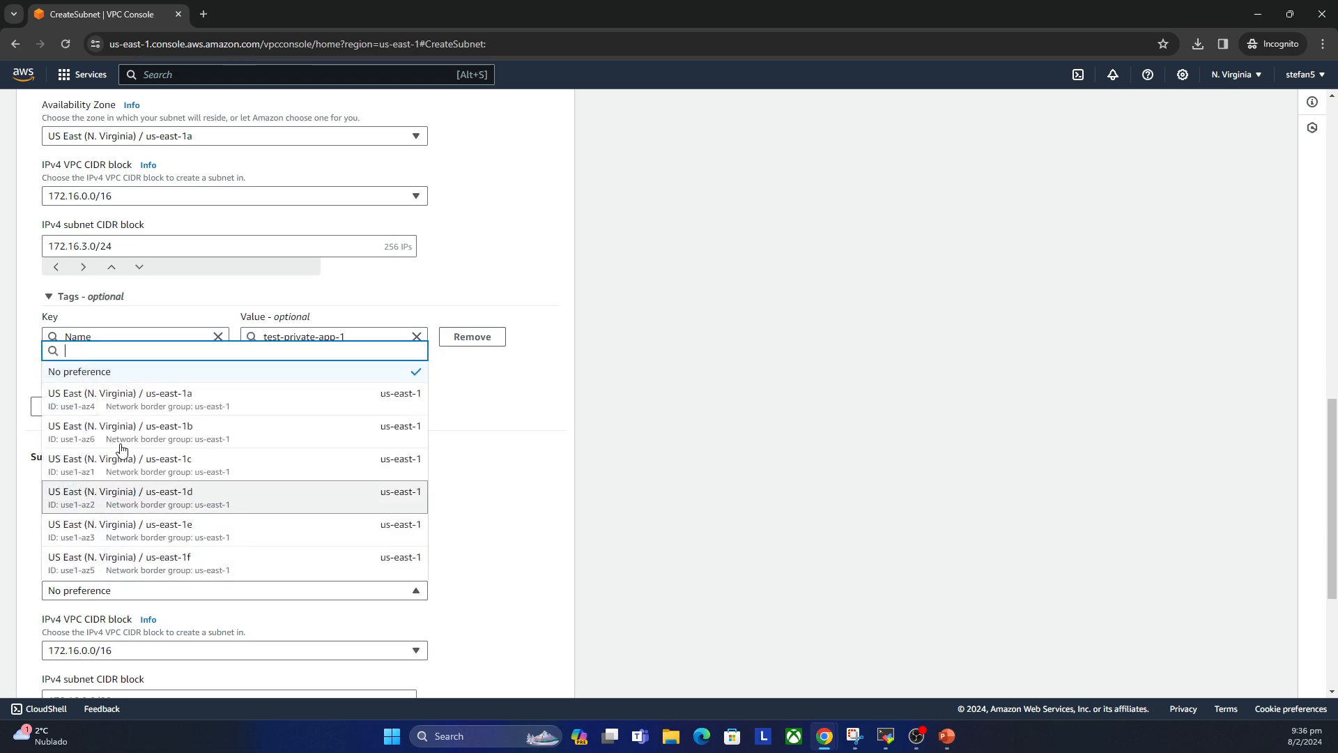
left_click(194, 366)
scroll(497, 456, "down", 2)
scroll(218, 433, "down", 2)
scroll(239, 472, "up", 1)
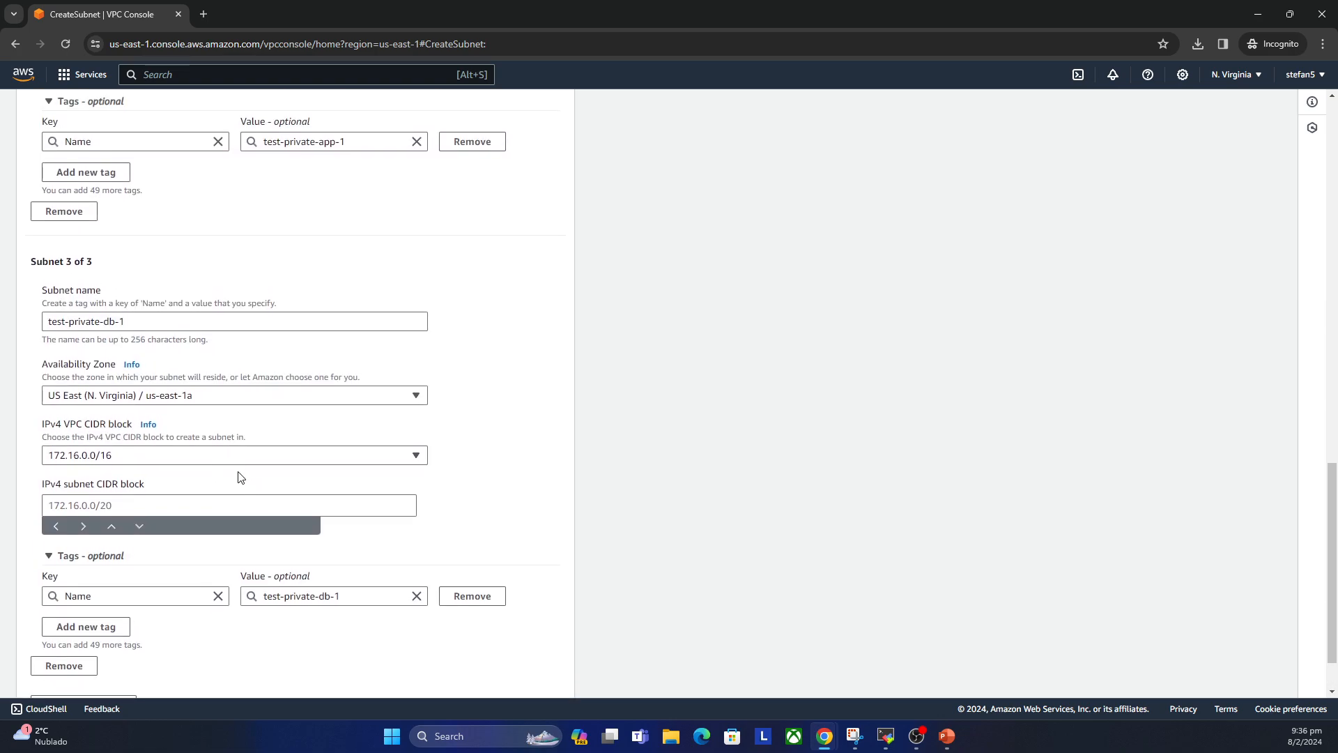
left_click(149, 504)
type("172.16.")
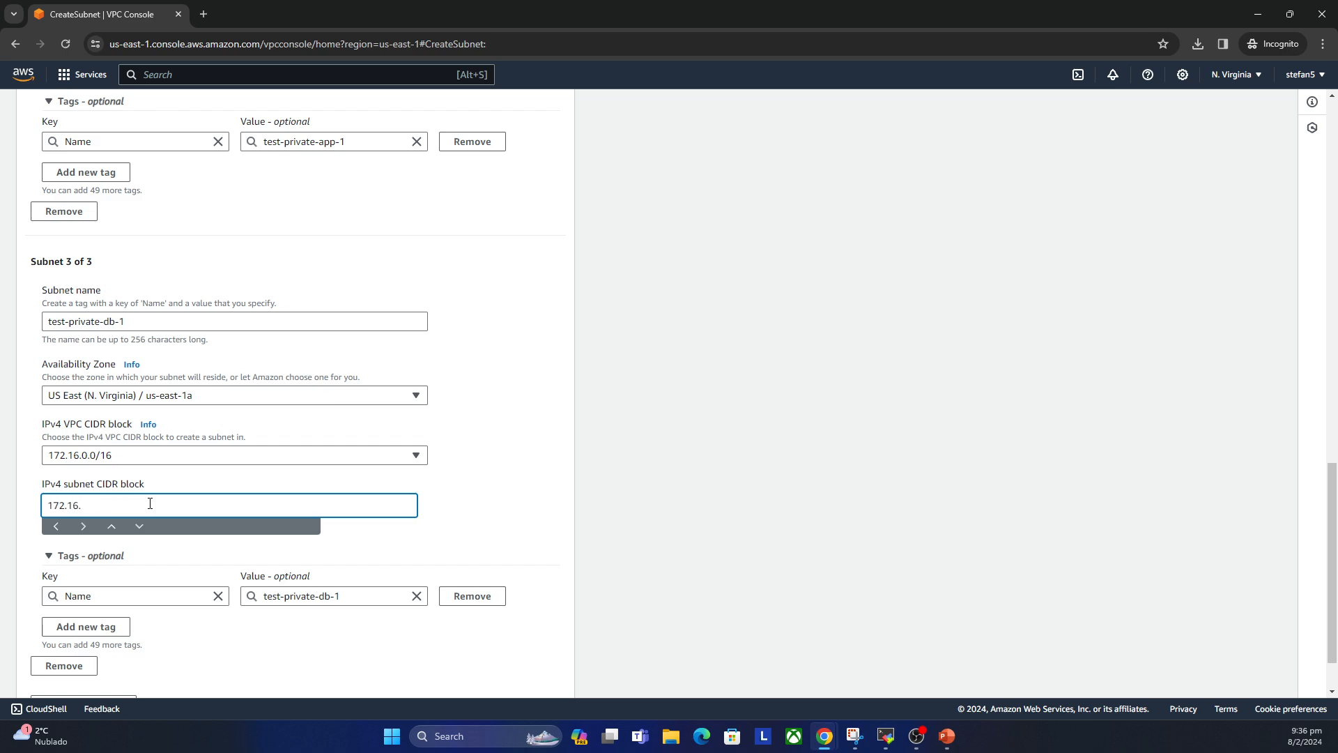
type("5.0/24")
left_click(515, 427)
scroll(474, 446, "down", 2)
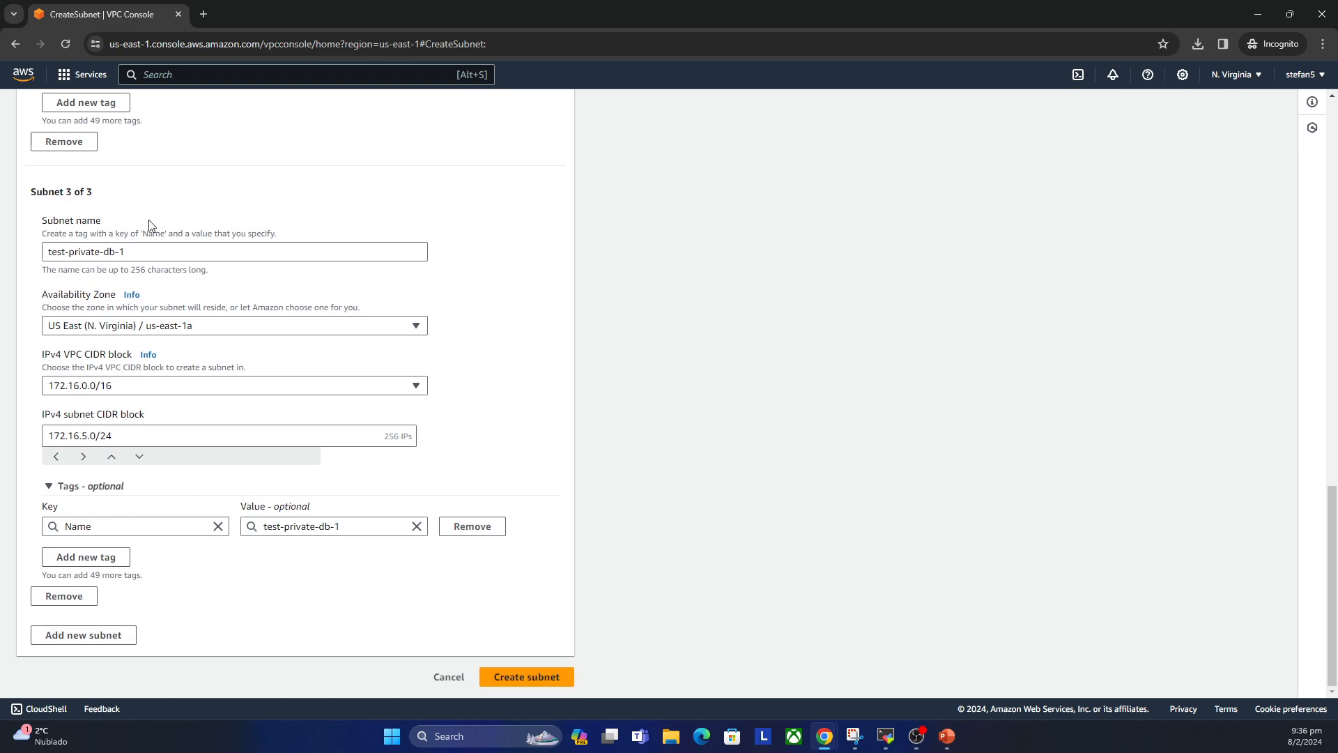
Step: Add a fourth subnet and name it test-public-web-2
left_click(119, 635)
scroll(224, 514, "down", 4)
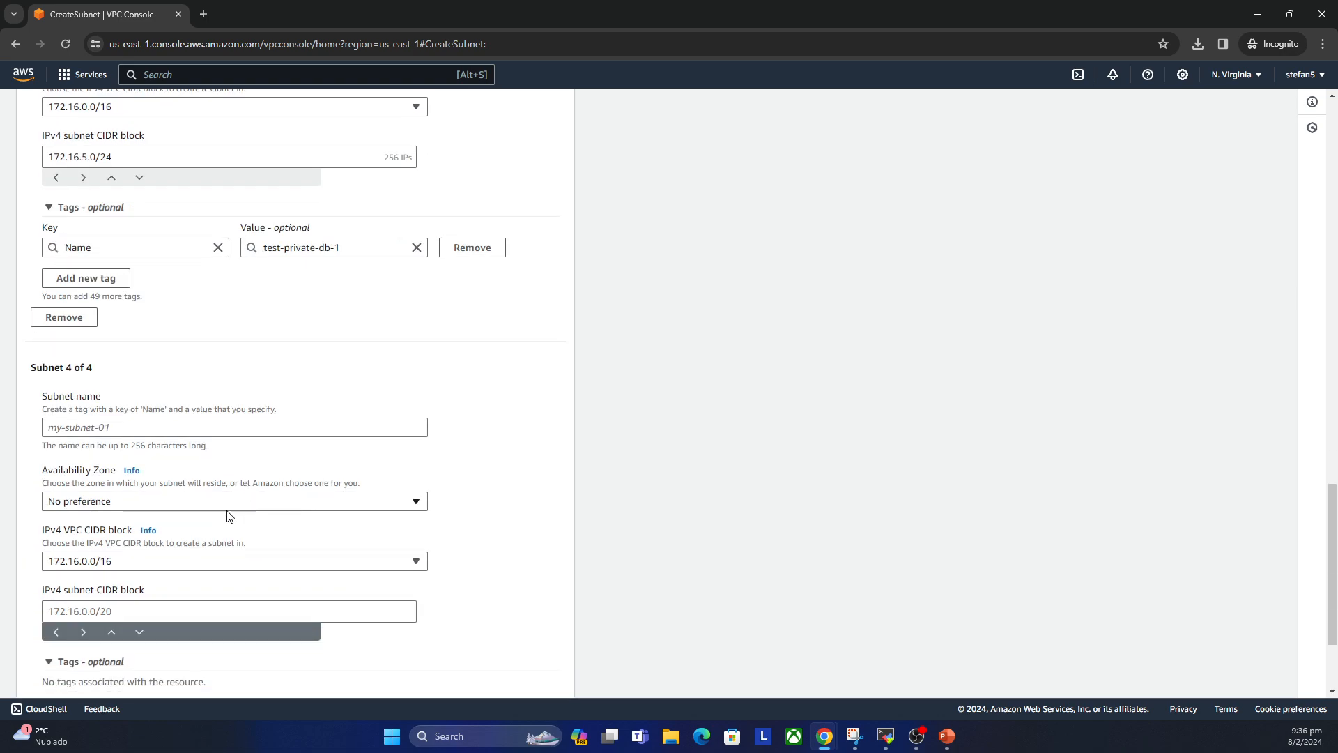
left_click(128, 436)
scroll(133, 446, "up", 3)
scroll(106, 565, "down", 1)
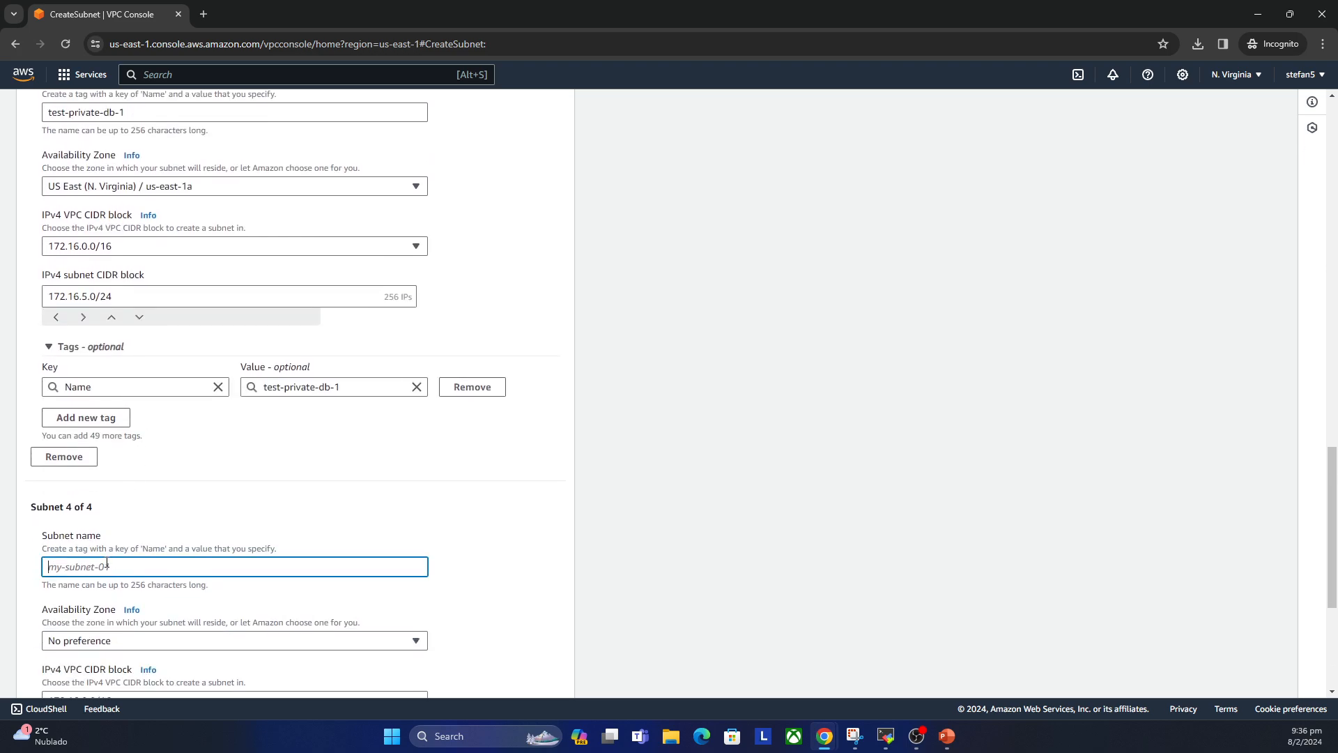
type("test-")
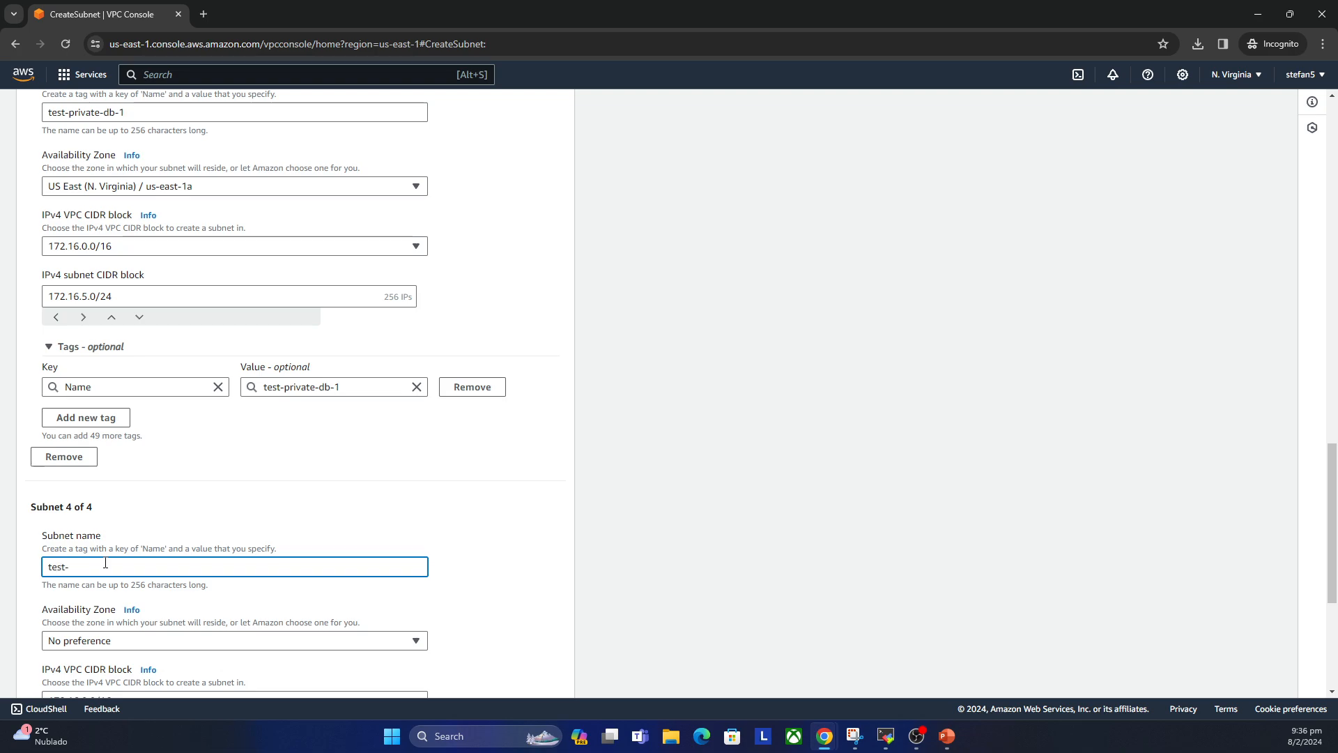
type("private")
type("-we")
key("BackSpace")
key("BackSpace")
key("BackSpace")
key("BackSpace")
key("BackSpace")
key("BackSpace")
key("BackSpace")
key("BackSpace")
type("ublic-webv")
Step: Set the fourth subnet's Availability Zone to us-east-1b and its IPv4 subnet CIDR block to 172.16.2.0/24
scroll(293, 548, "down", 2)
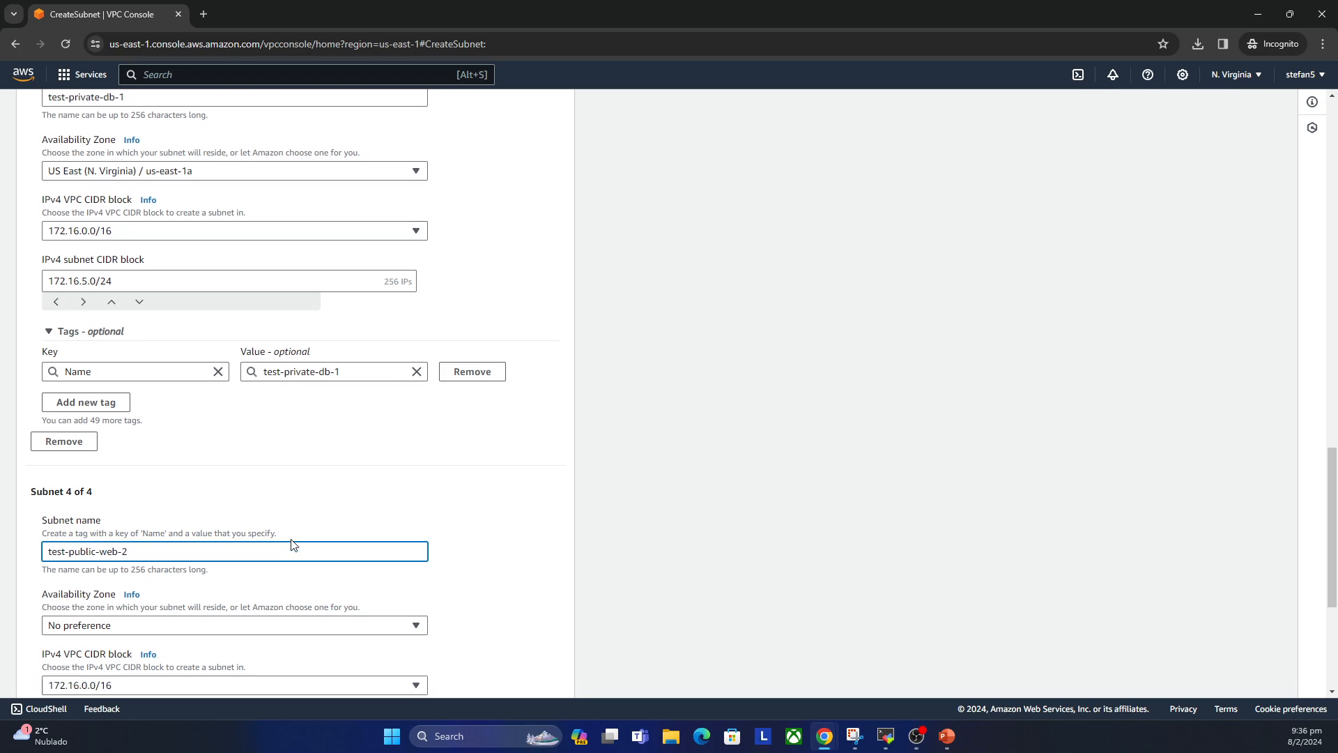
left_click(223, 504)
left_click(247, 345)
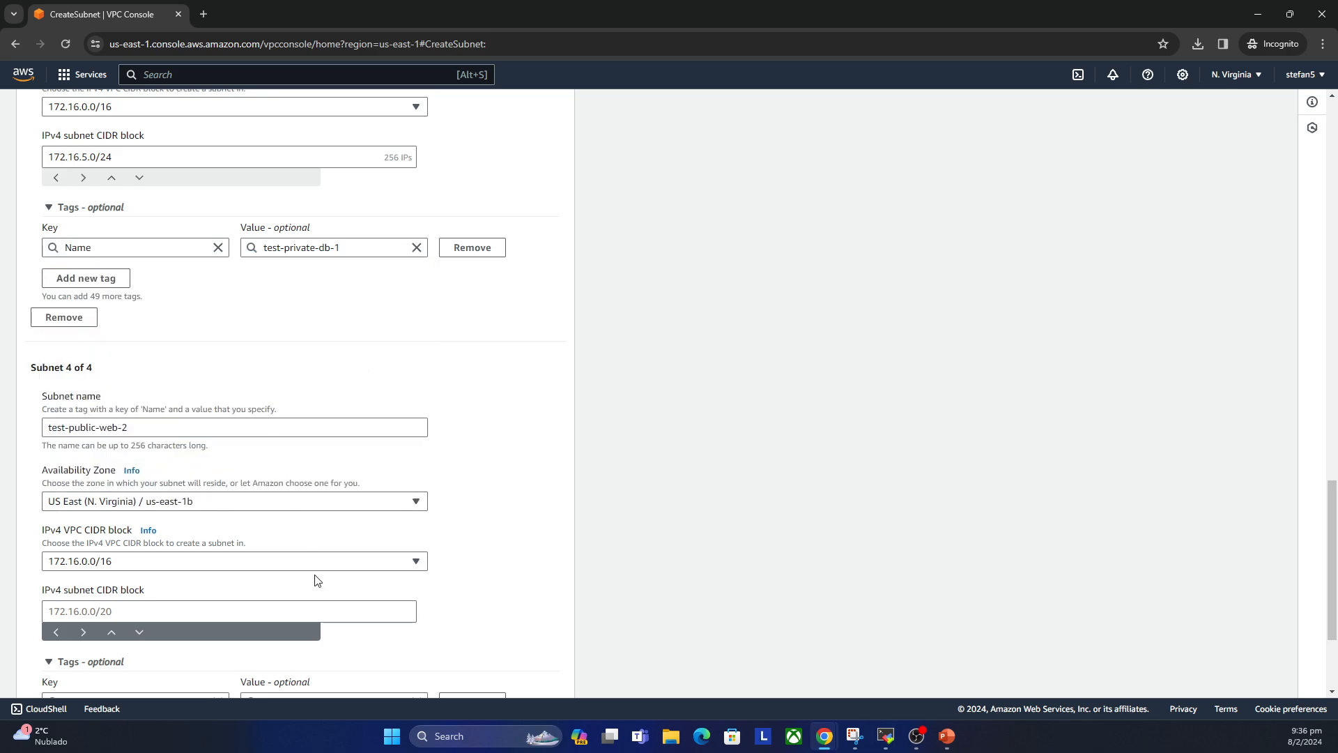
scroll(206, 442, "down", 2)
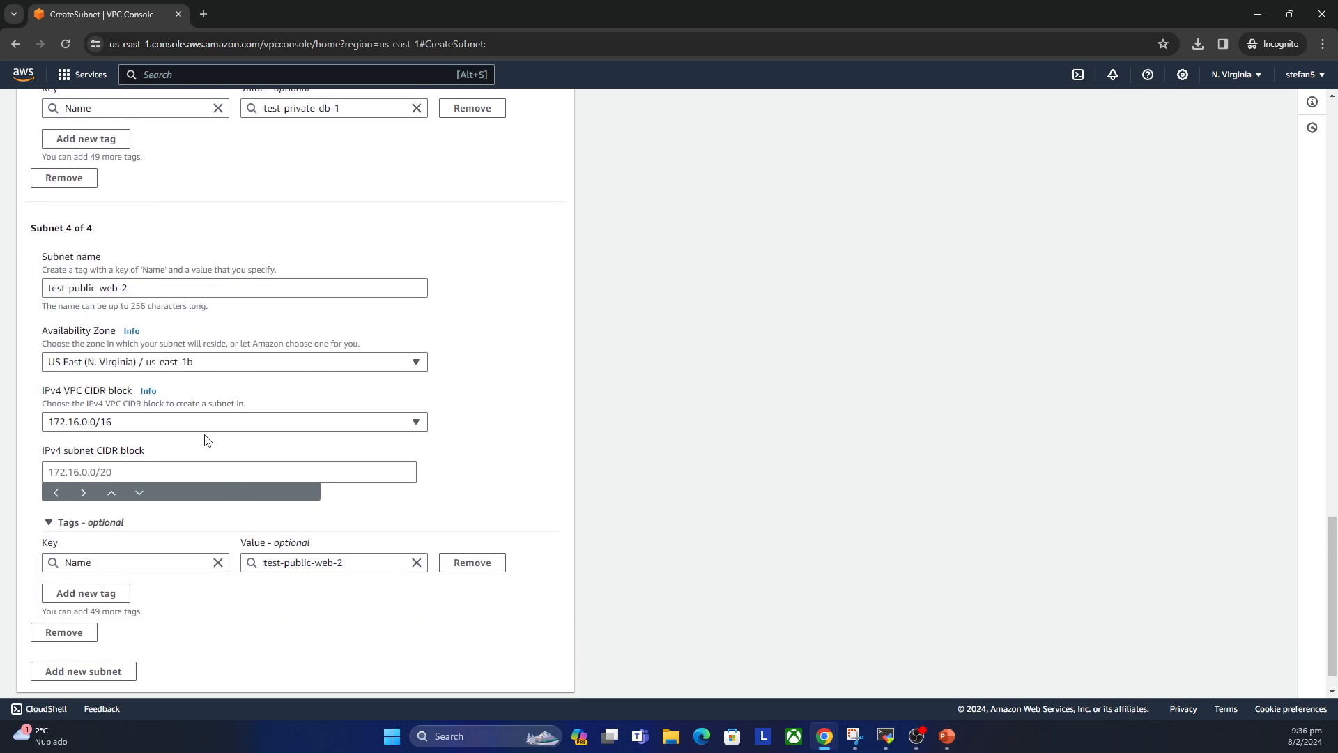
left_click(158, 472)
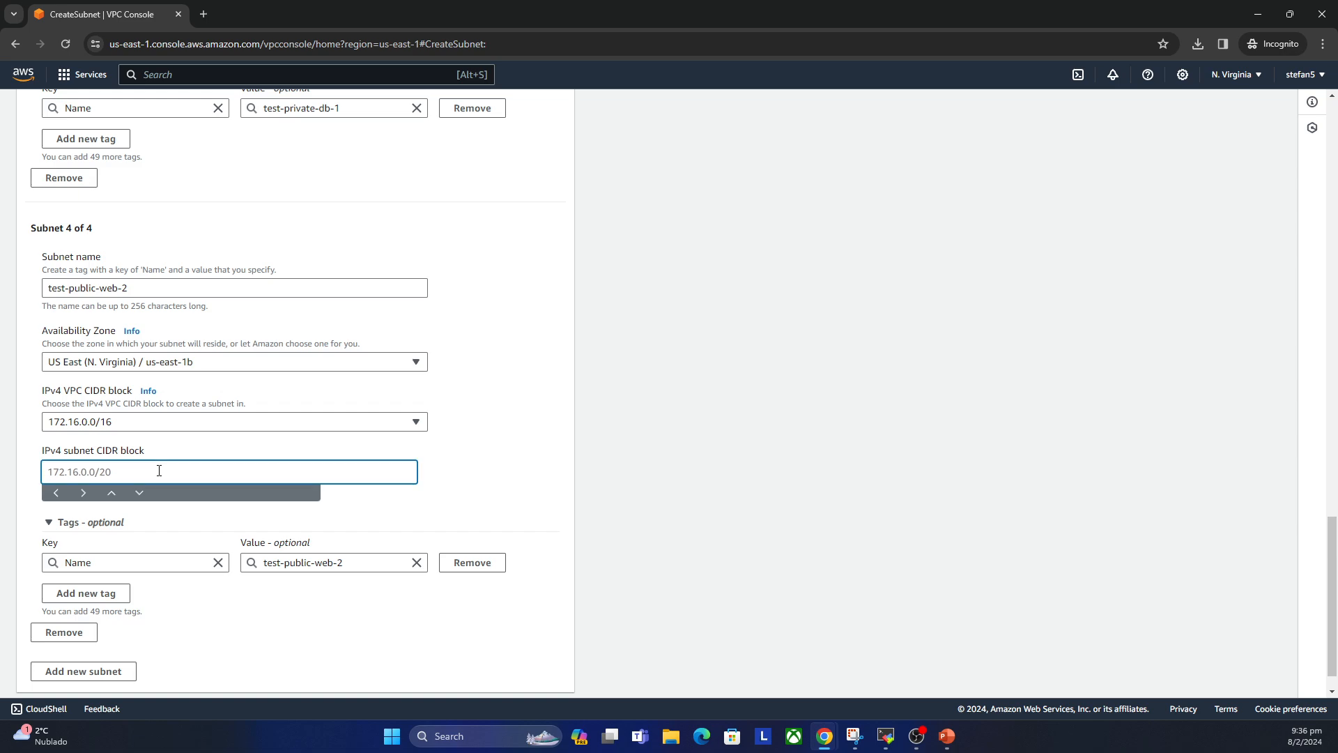
type("172.16.2.0/24")
left_click(576, 493)
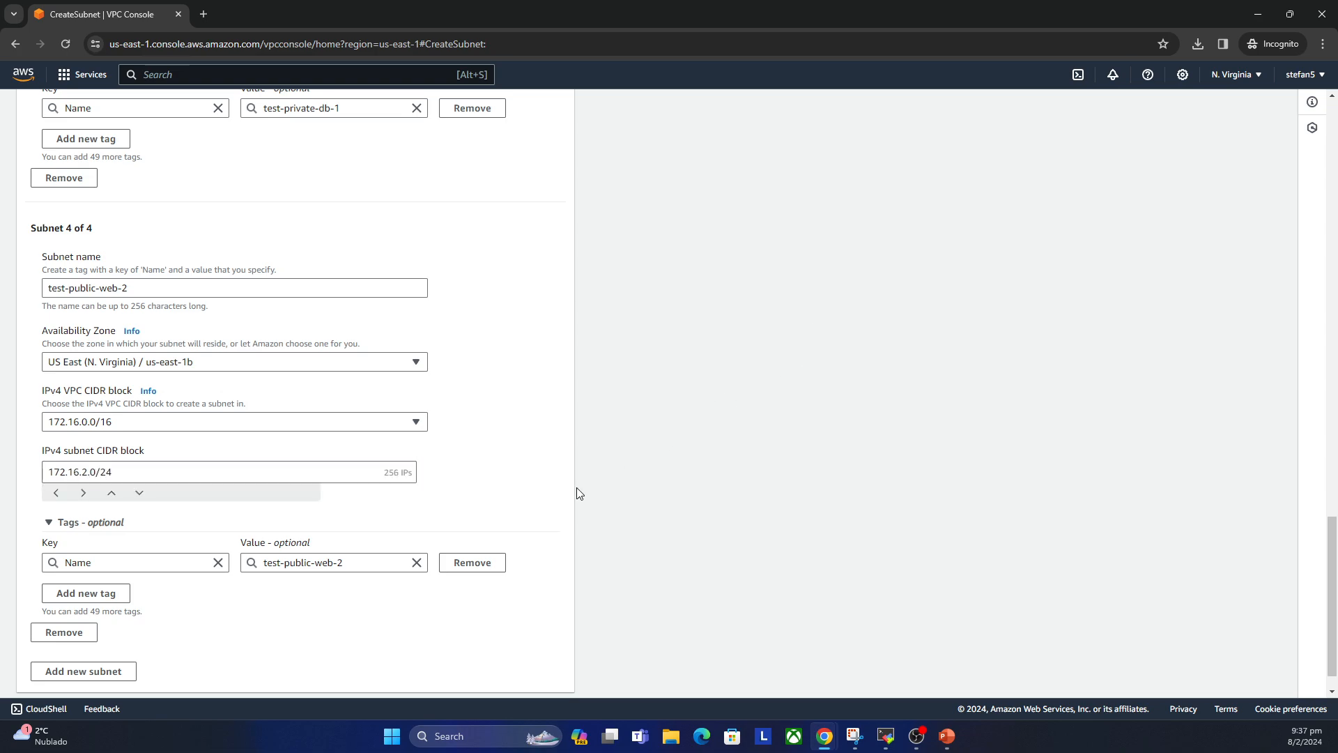
Step: Add a fifth subnet and name it test-private-app-2
scroll(576, 493, "down", 2)
left_click(70, 636)
scroll(139, 523, "down", 5)
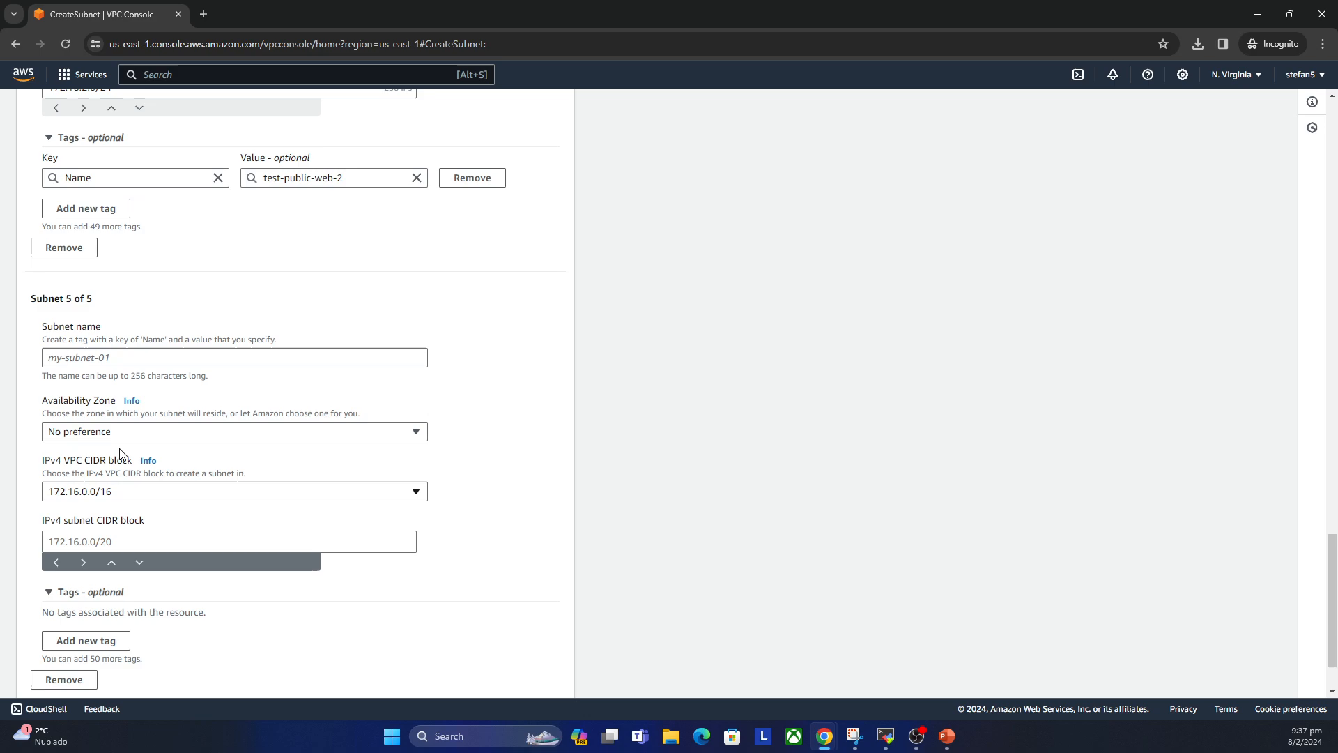
left_click(113, 359)
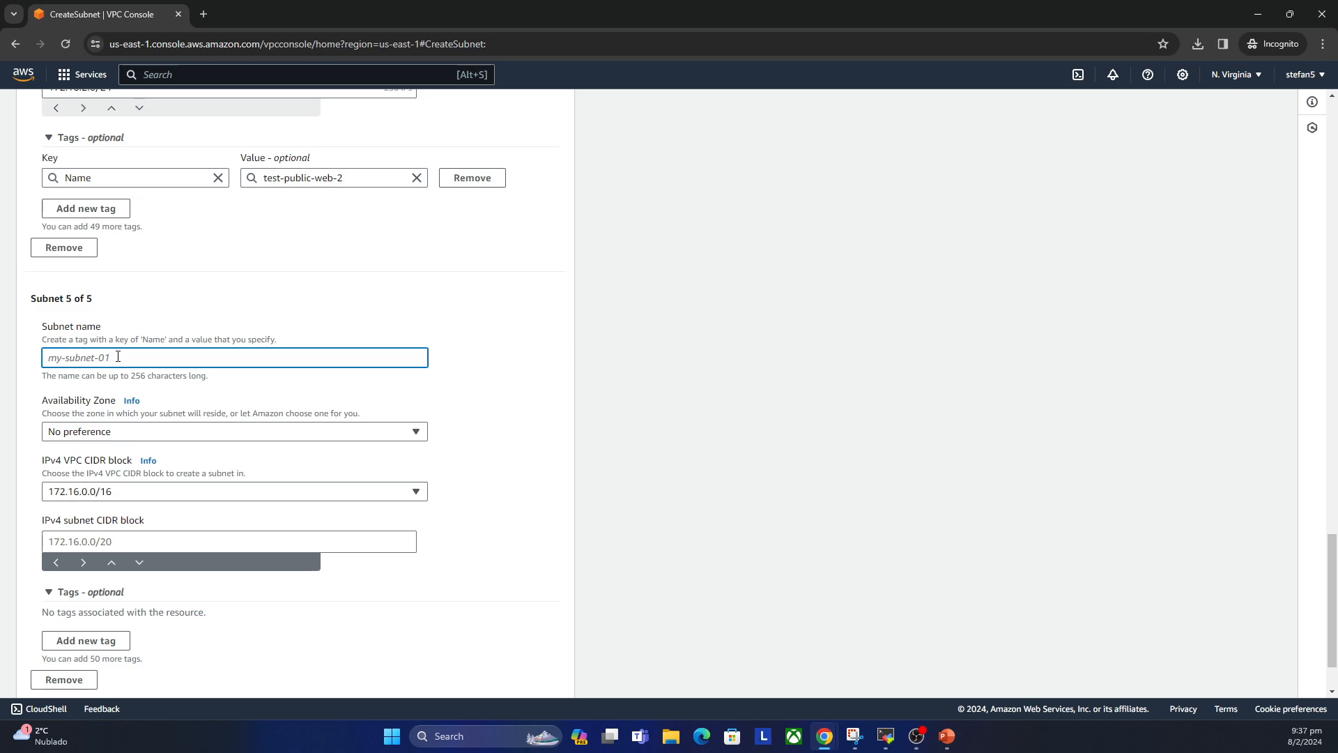
type("t")
type("st")
key("BackSpace")
key("BackSpace")
type("e")
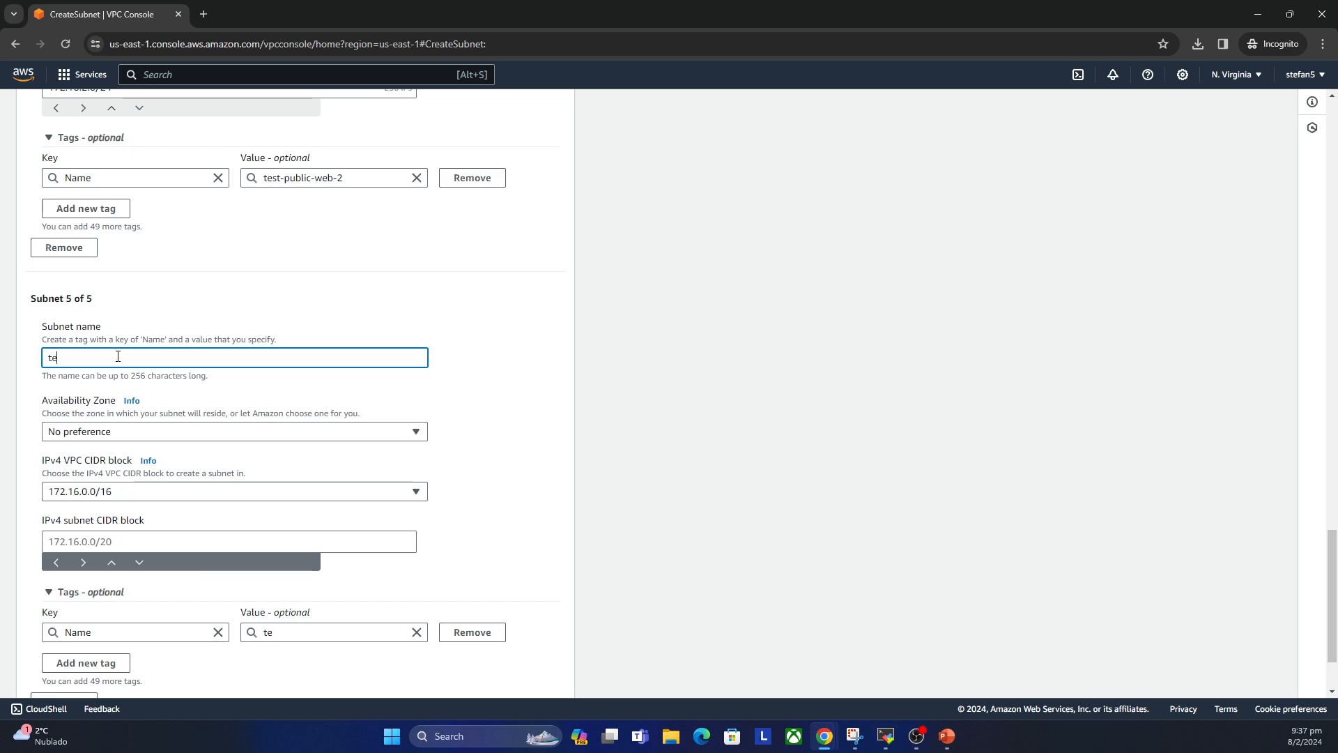
type("st-private-app-2")
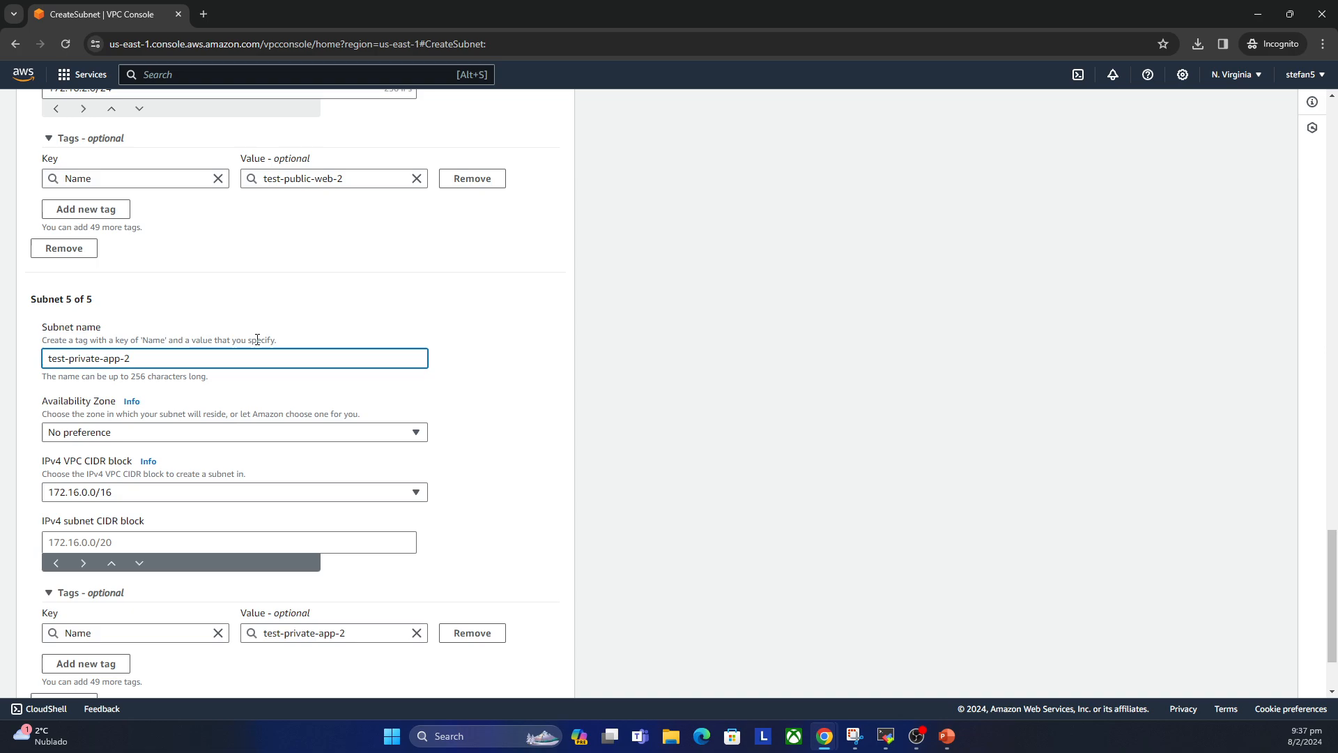
Step: Set the fifth subnet's Availability Zone to us-east-1b and its IPv4 subnet CIDR block to 172.16.4.0/24
scroll(258, 346, "up", 4)
scroll(259, 347, "down", 3)
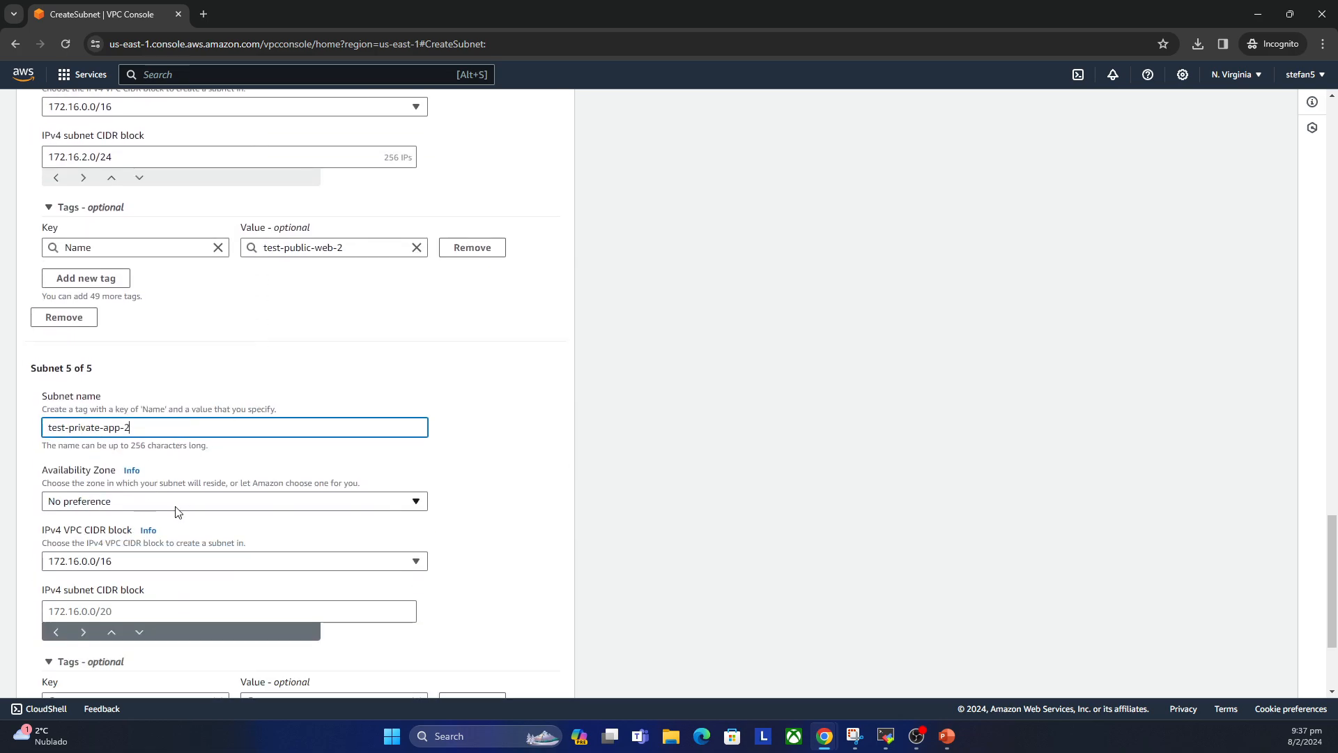
left_click(175, 503)
left_click(244, 355)
scroll(307, 487, "down", 1)
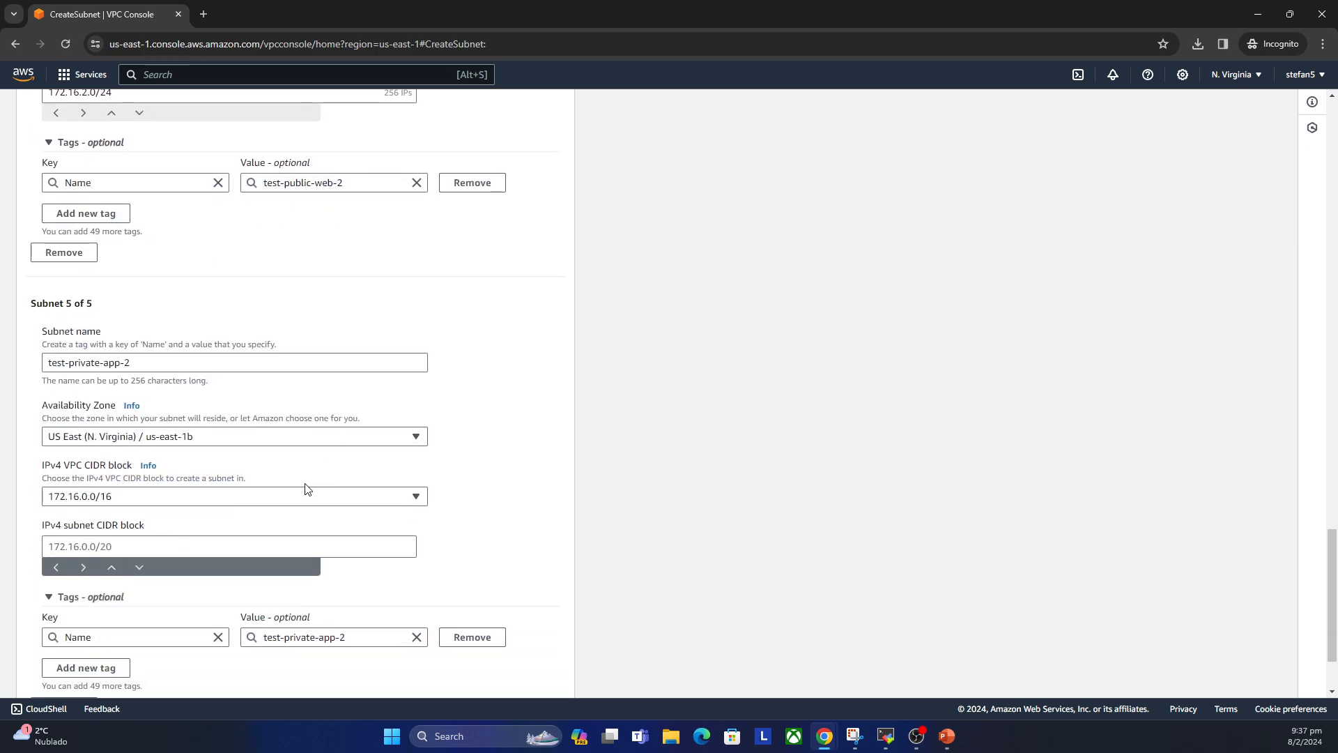
left_click(134, 540)
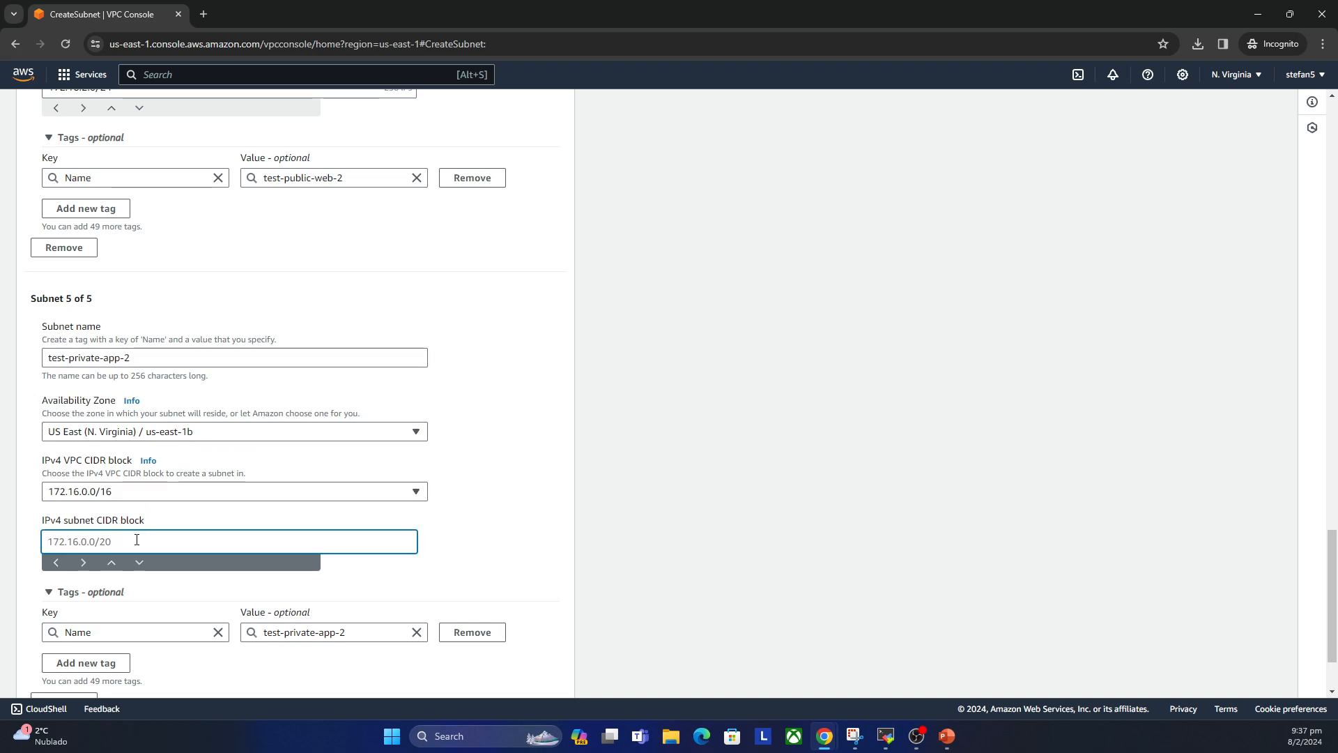
type("172.16")
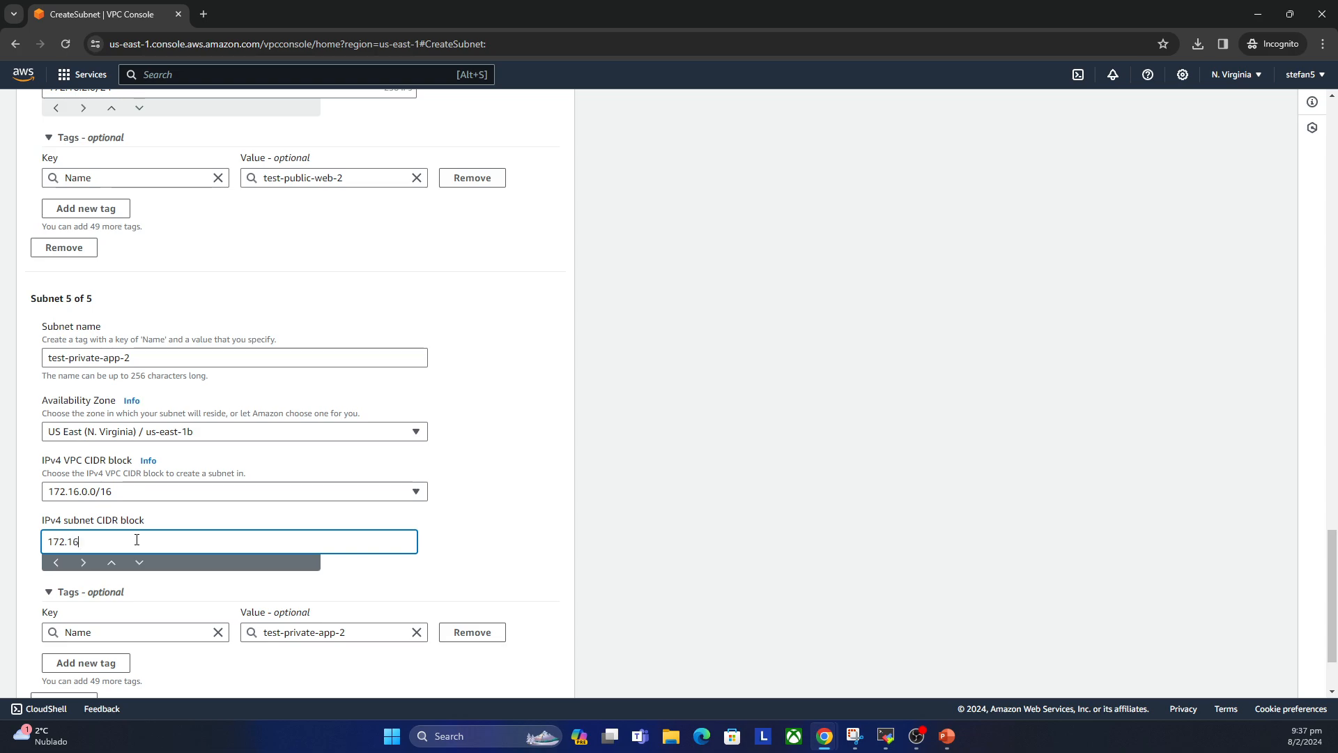
type(".4.0/24")
left_click(472, 398)
Step: Add a sixth subnet and name it test-private-db-2
scroll(424, 468, "down", 2)
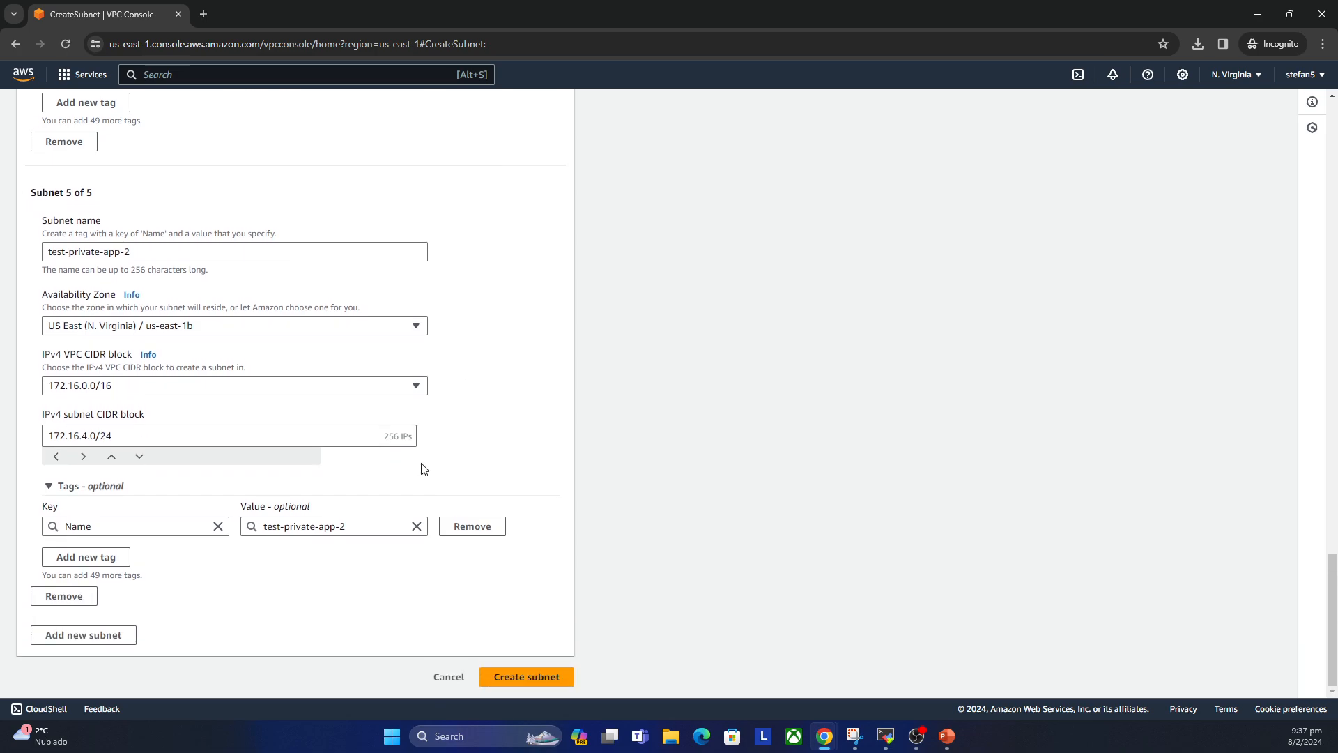
left_click(90, 636)
scroll(202, 589, "down", 4)
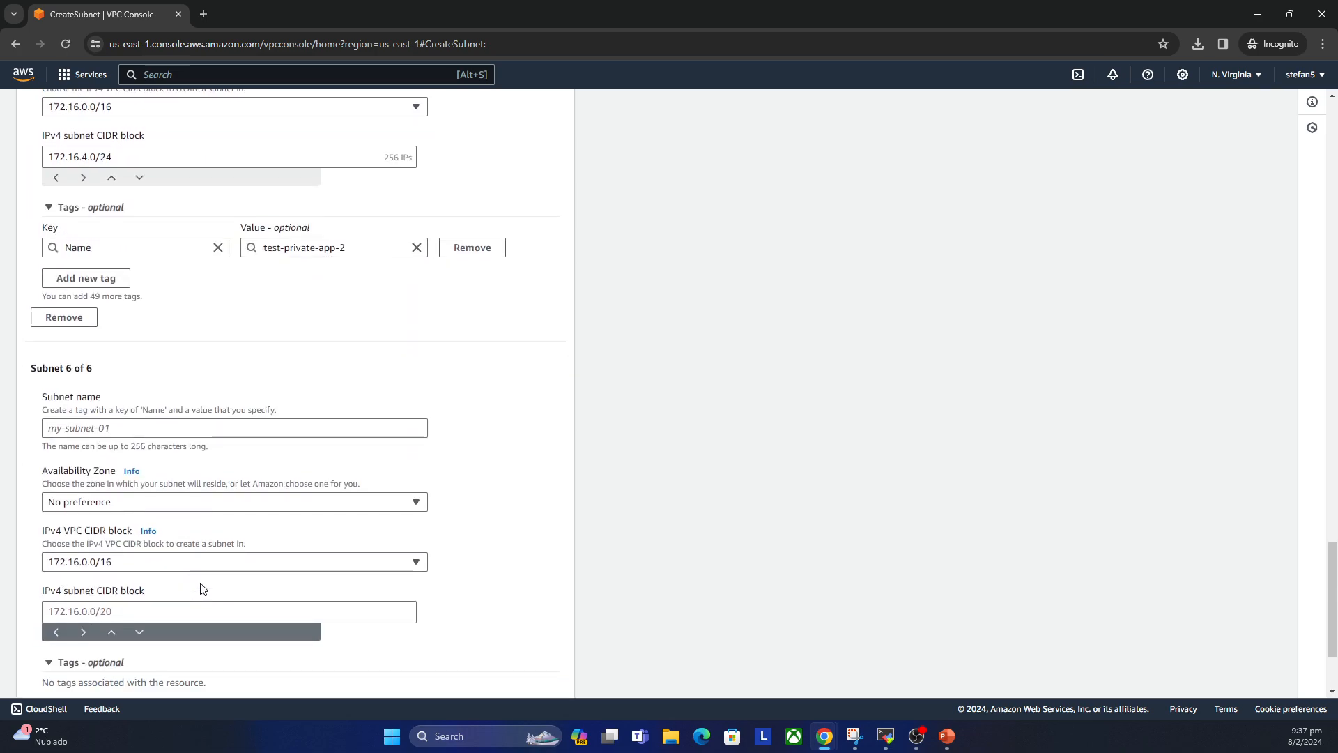
scroll(156, 527, "up", 4)
scroll(161, 541, "down", 2)
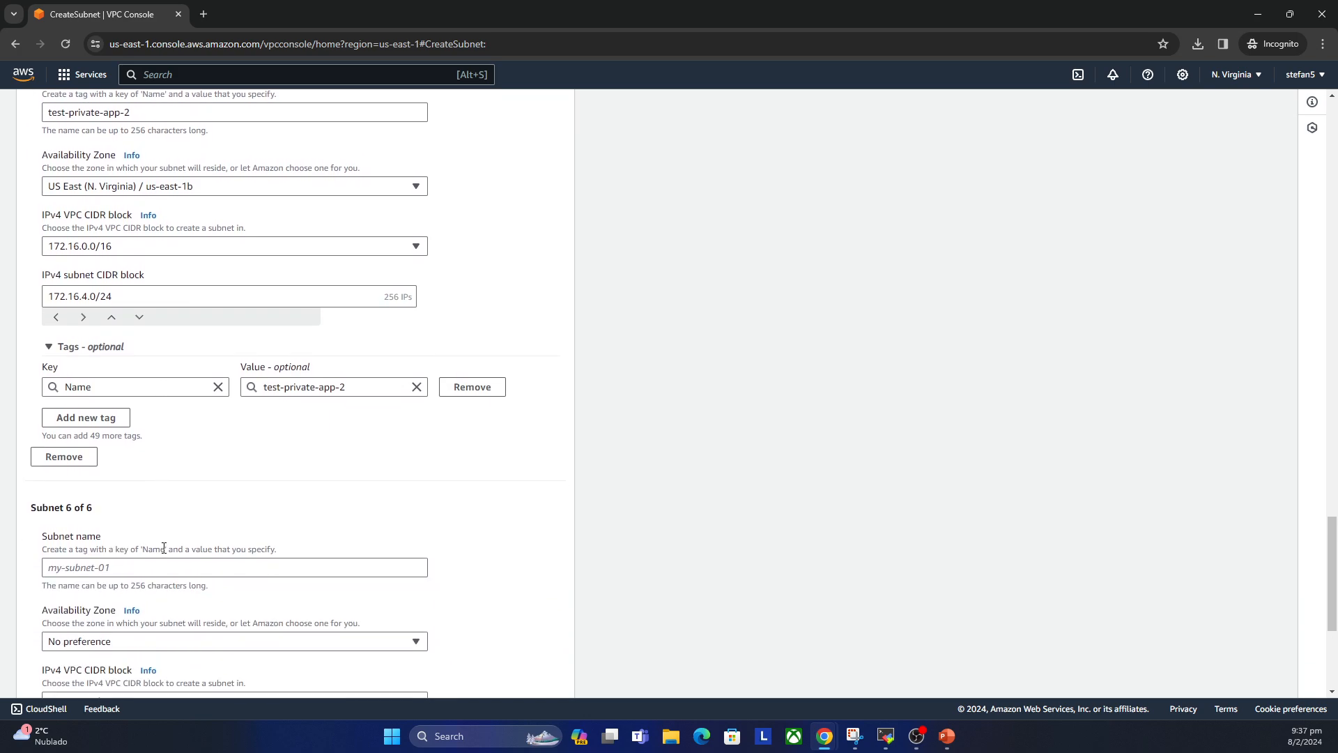
left_click(136, 564)
type("test")
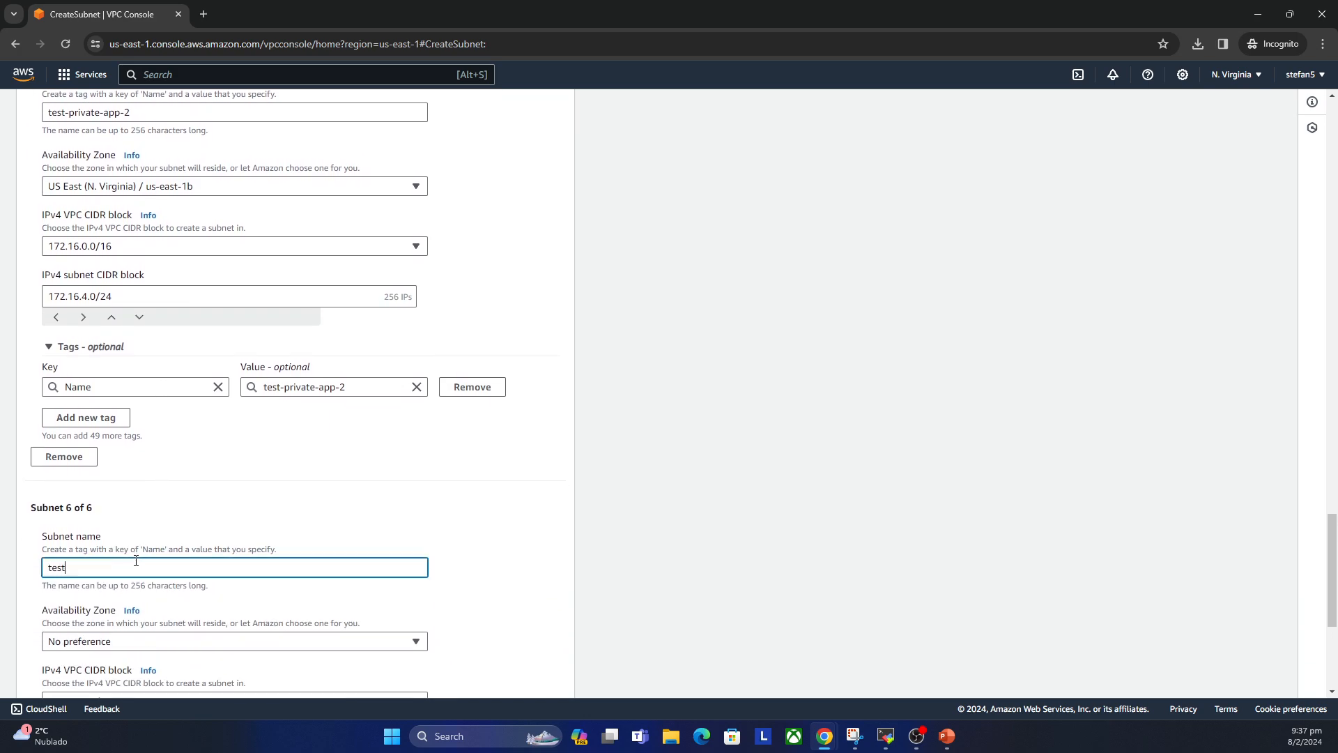
type("-private-db")
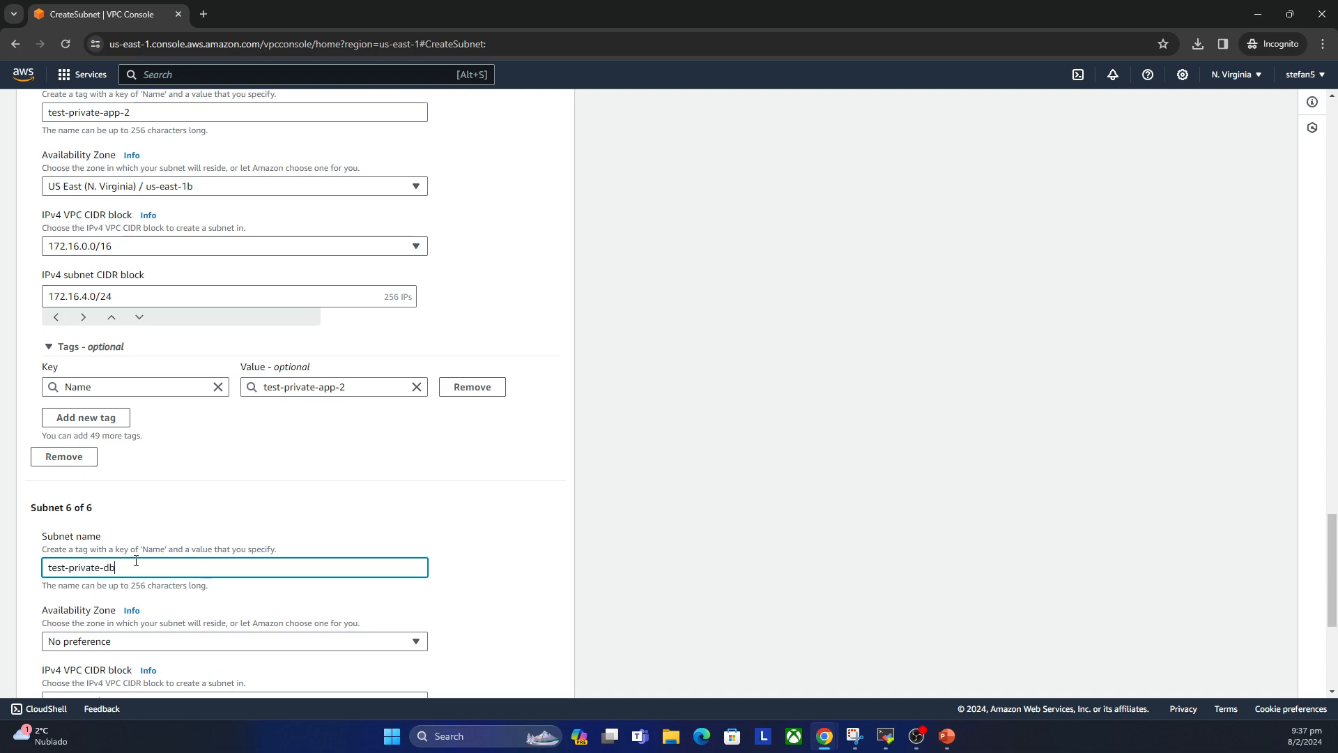
type("-2")
Step: Set the sixth subnet's Availability Zone to us-east-1b and its IPv4 subnet CIDR block to 172.16.6.0/24
scroll(336, 563, "down", 1)
left_click(358, 570)
left_click(263, 412)
scroll(532, 522, "down", 3)
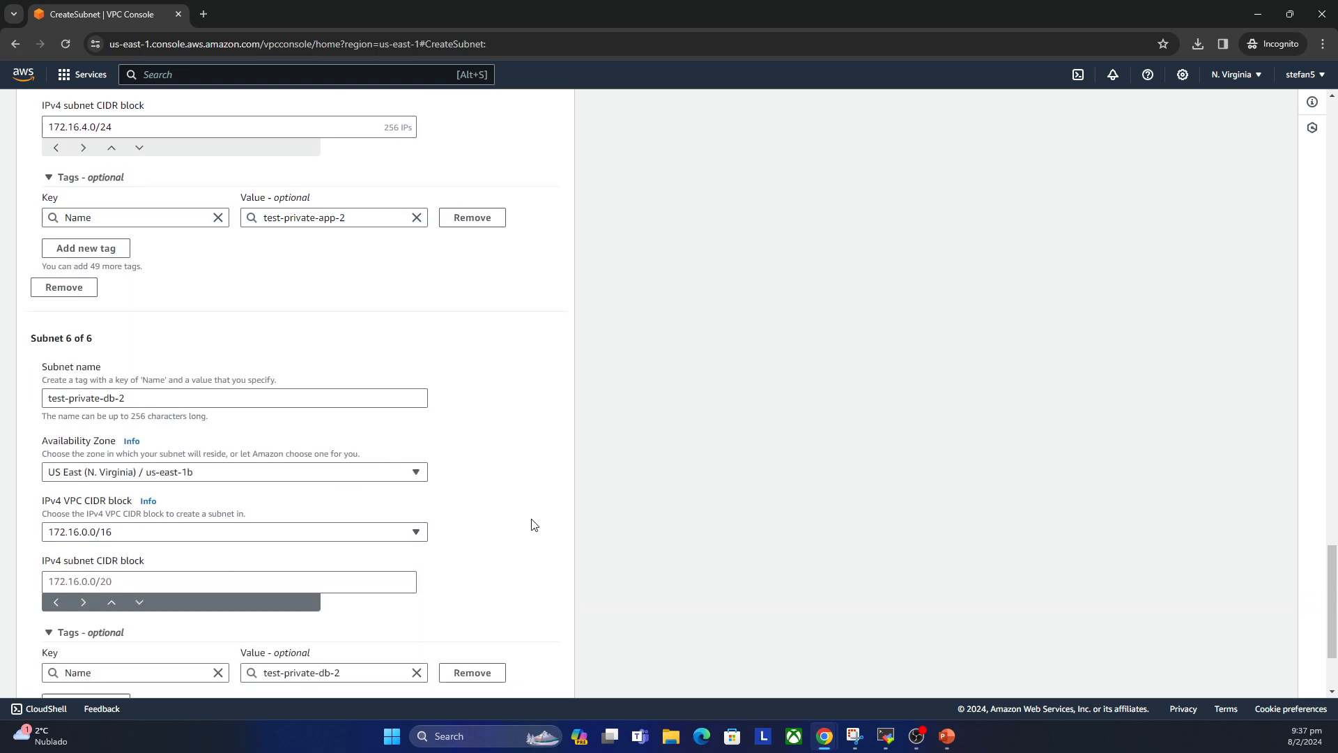
left_click(149, 472)
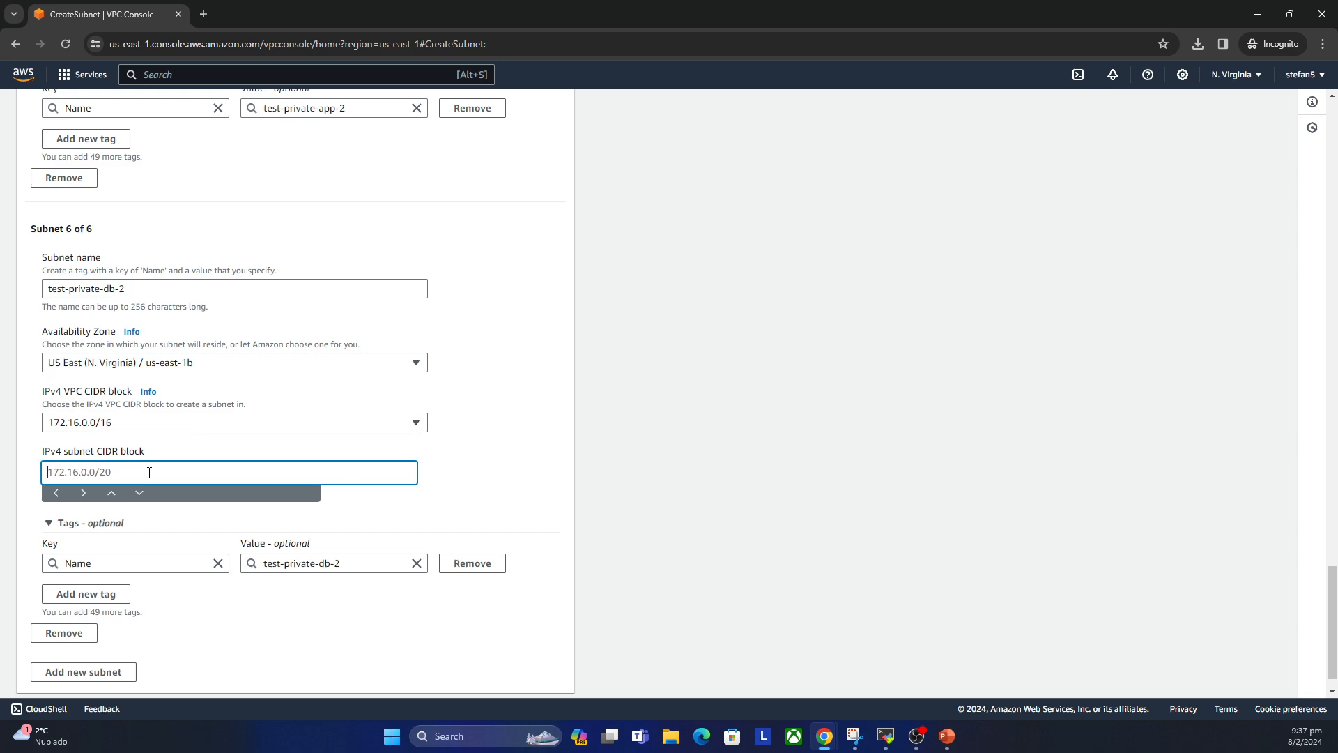
type("172.16.6.0")
type("/24")
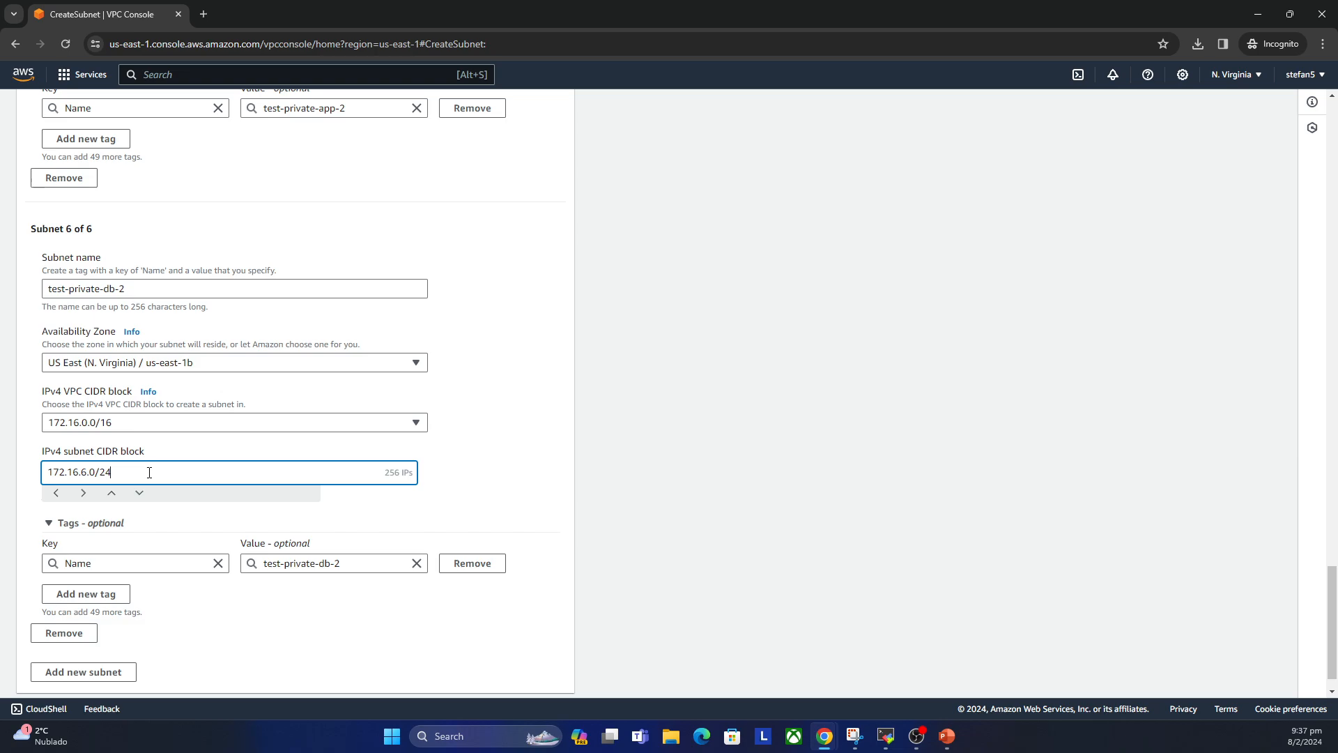
left_click(436, 461)
Step: Check the Test Subnet plan in PowerPoint, return to the VPC console in Chrome and create the six configured subnets
left_click(946, 737)
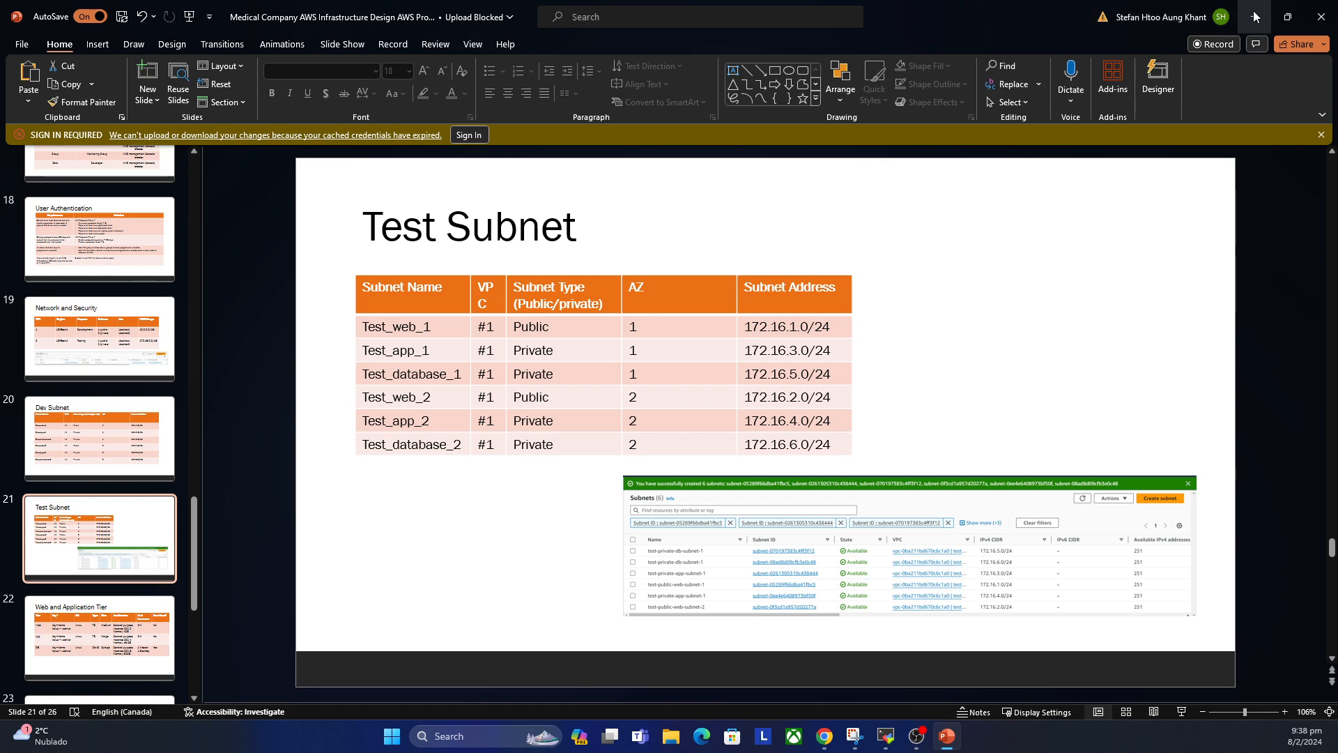
key("alt+Tab")
scroll(328, 498, "down", 1)
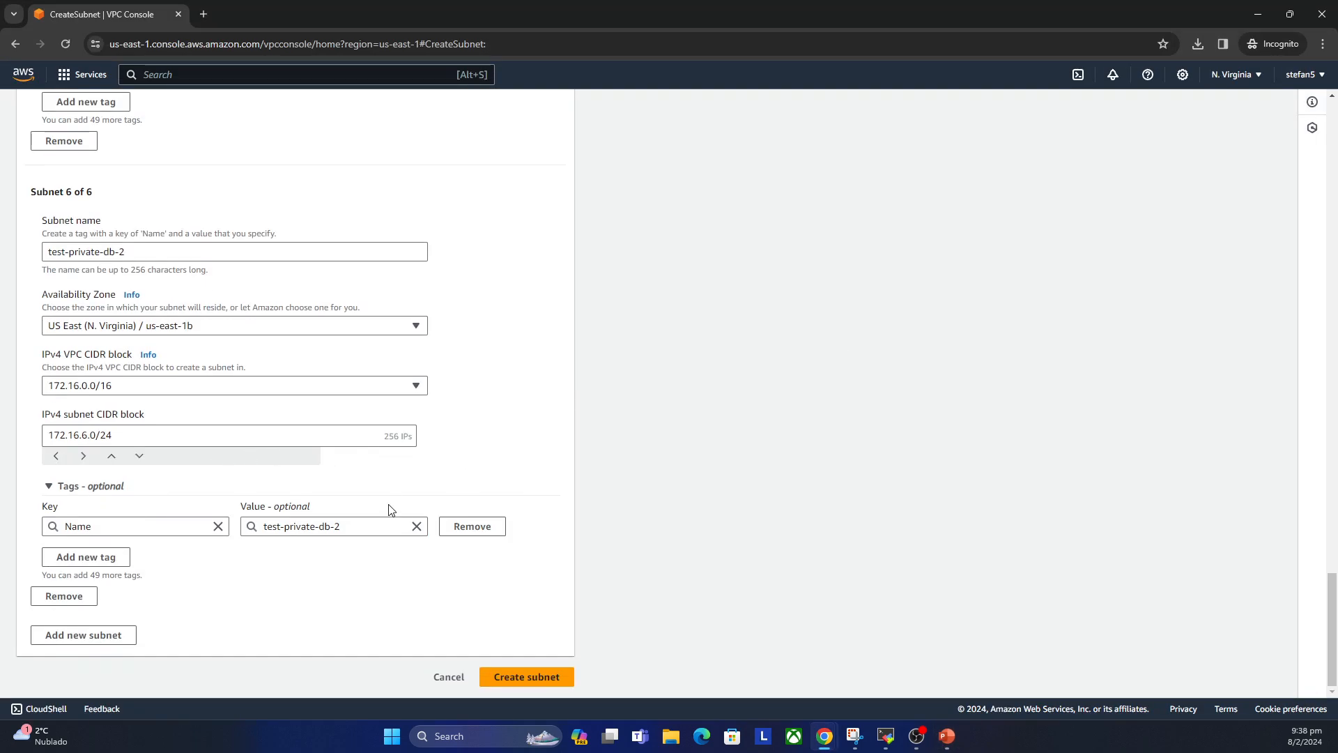
left_click(514, 678)
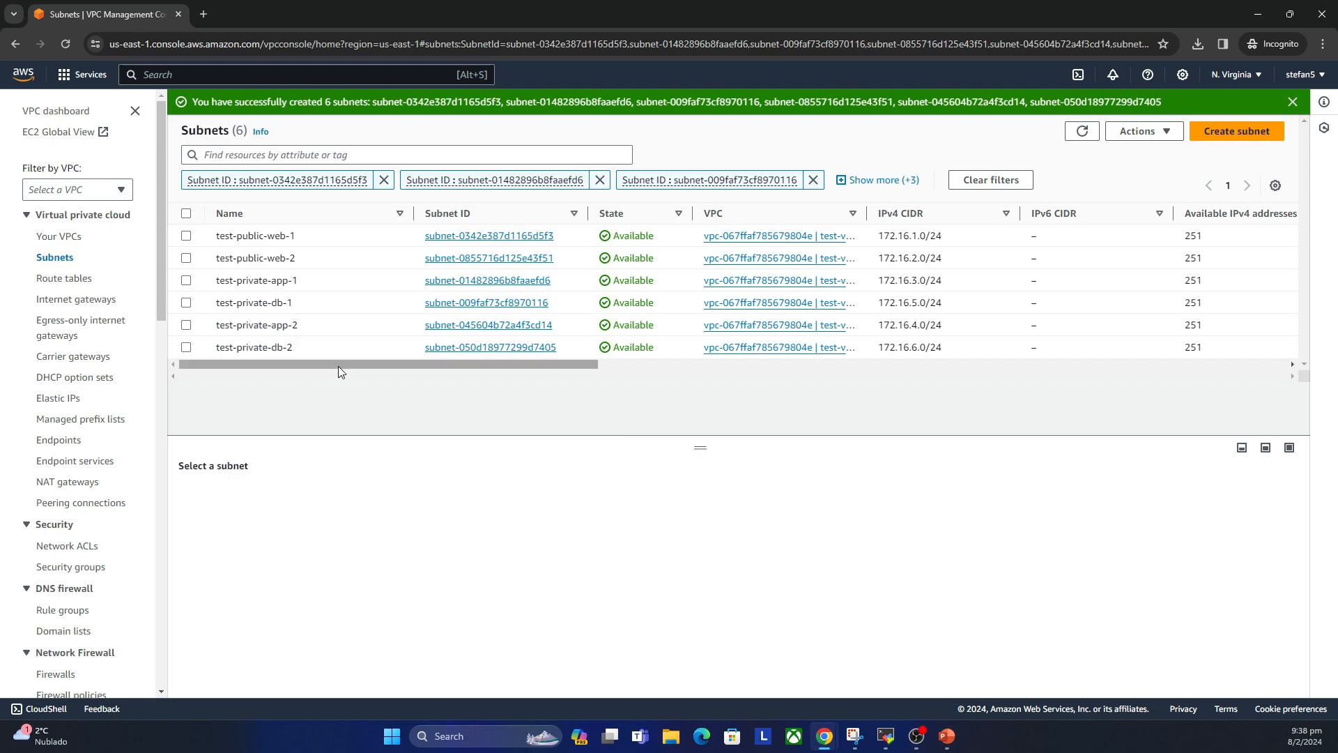
left_click_drag(375, 364, 267, 367)
Step: Create a route table named test-public-web-routing-table in the test-vpc VPC
left_click(41, 278)
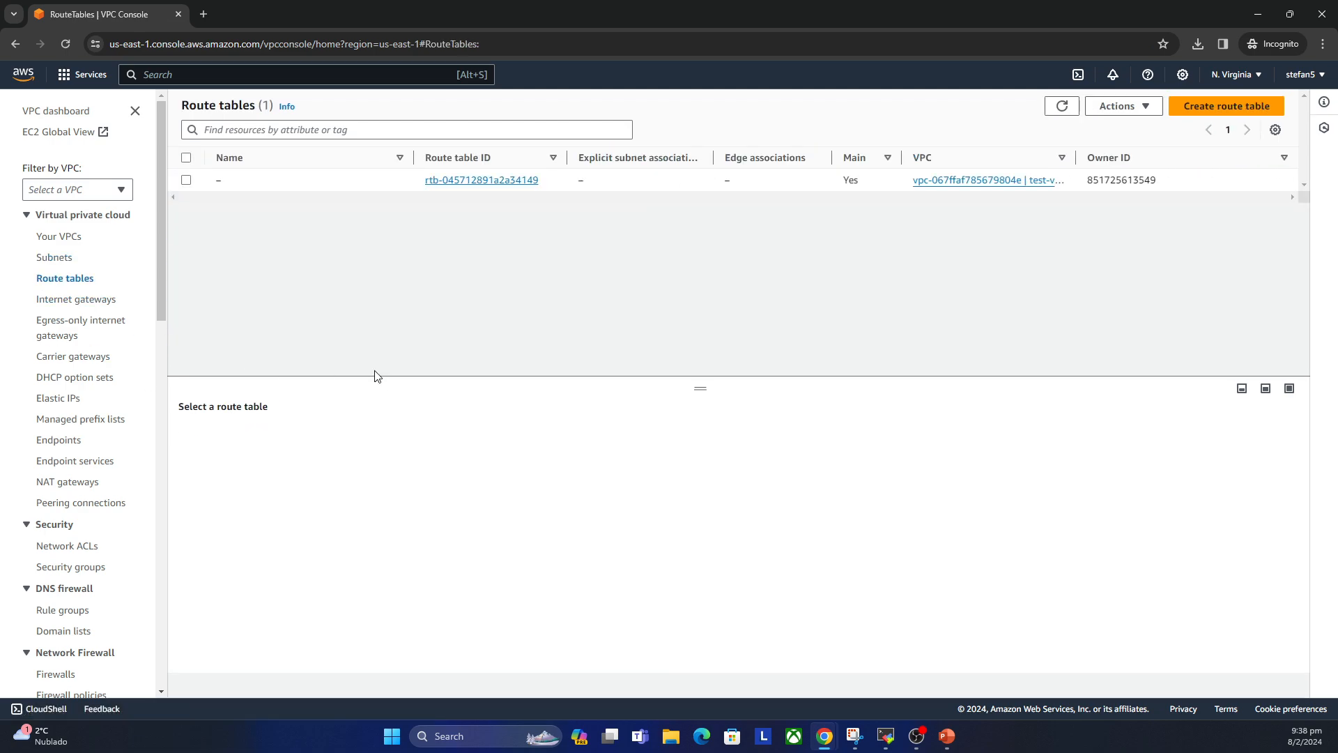
left_click(1210, 106)
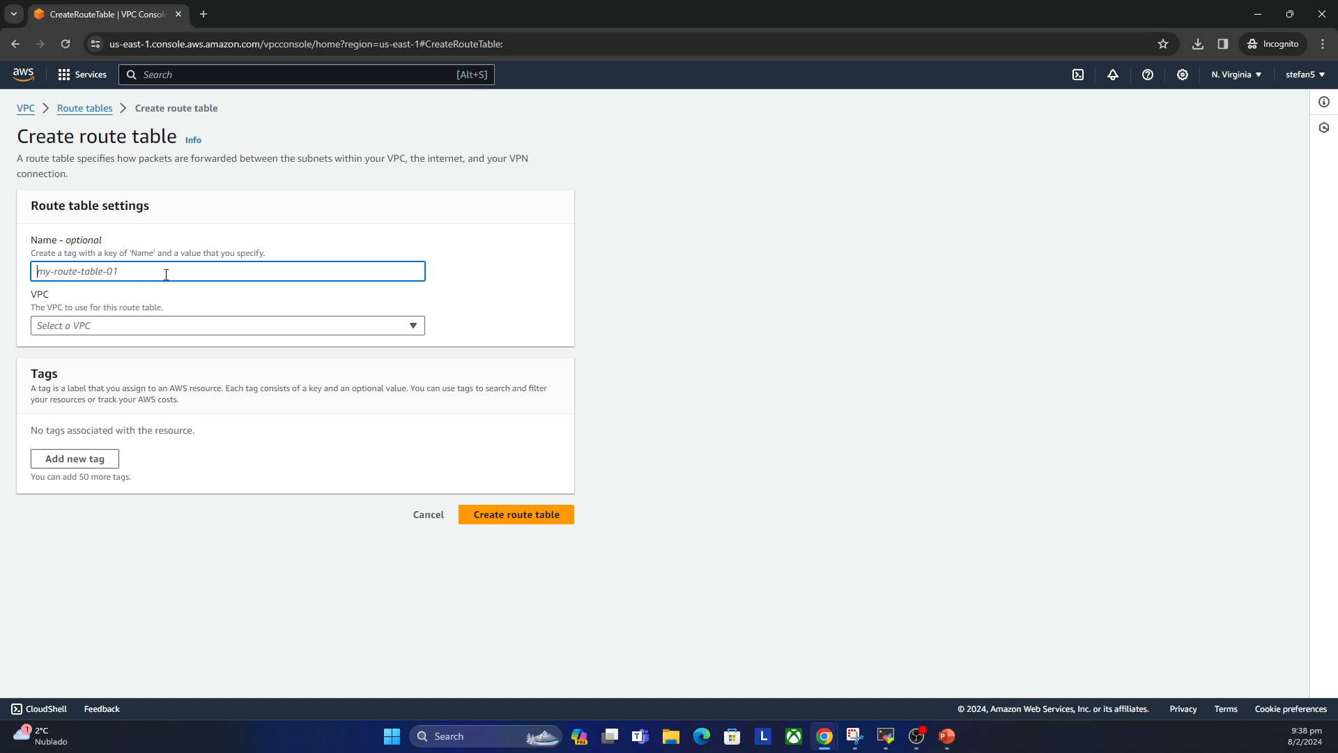
type("test-")
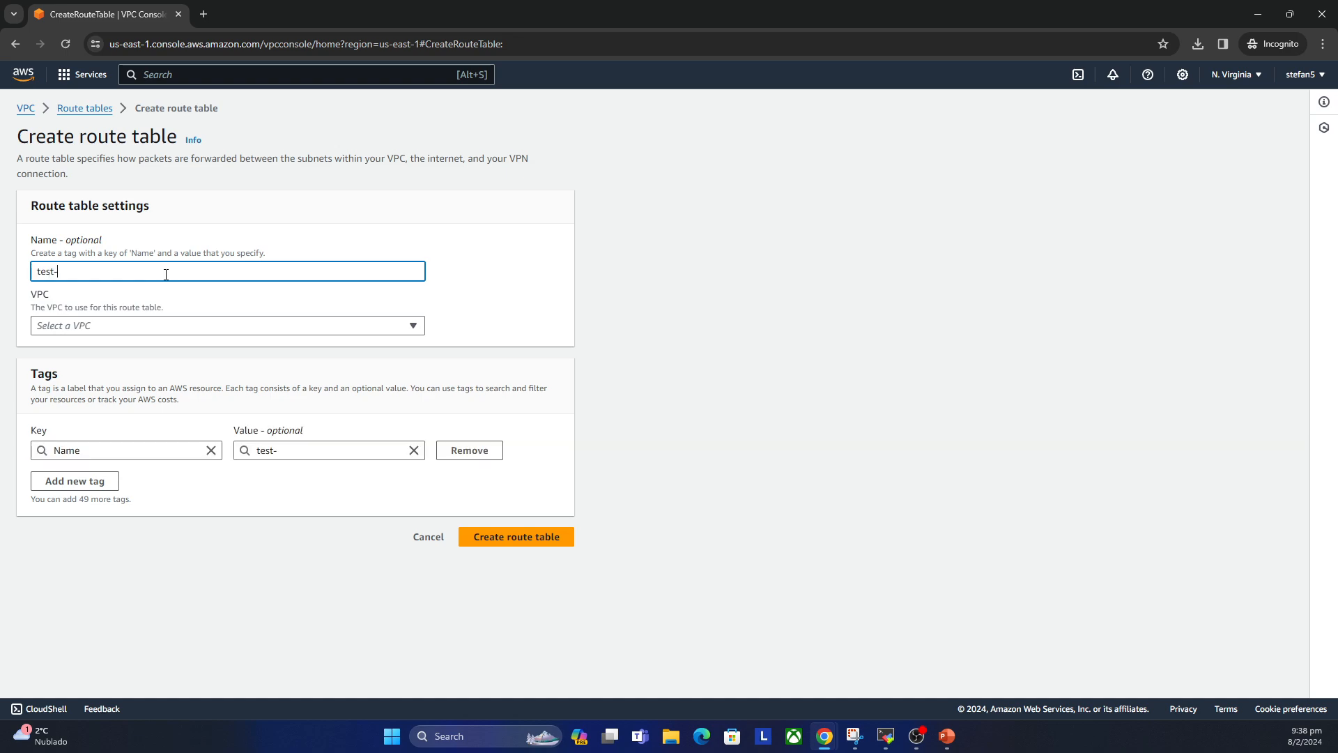
type("priiv")
key("BackSpace")
key("BackSpace")
type("ublic-web-routing")
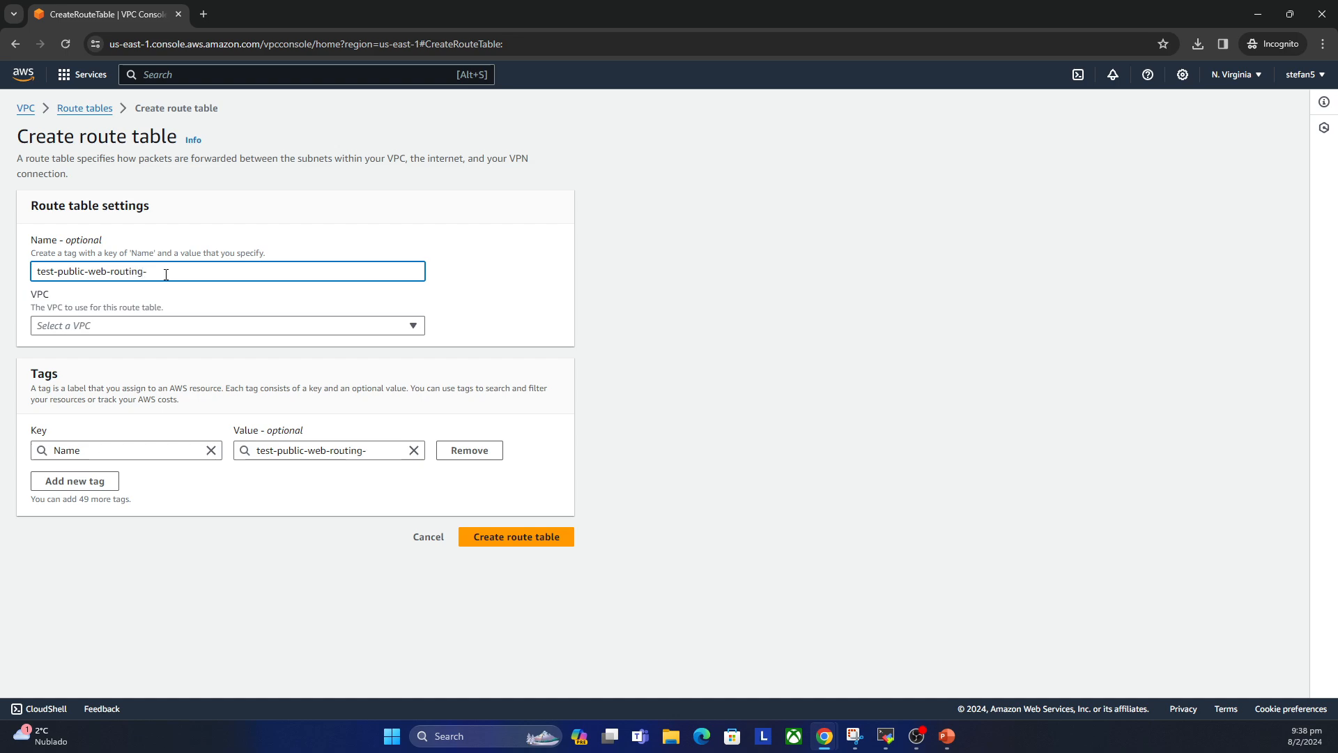
type("-table")
left_click(186, 325)
left_click(153, 375)
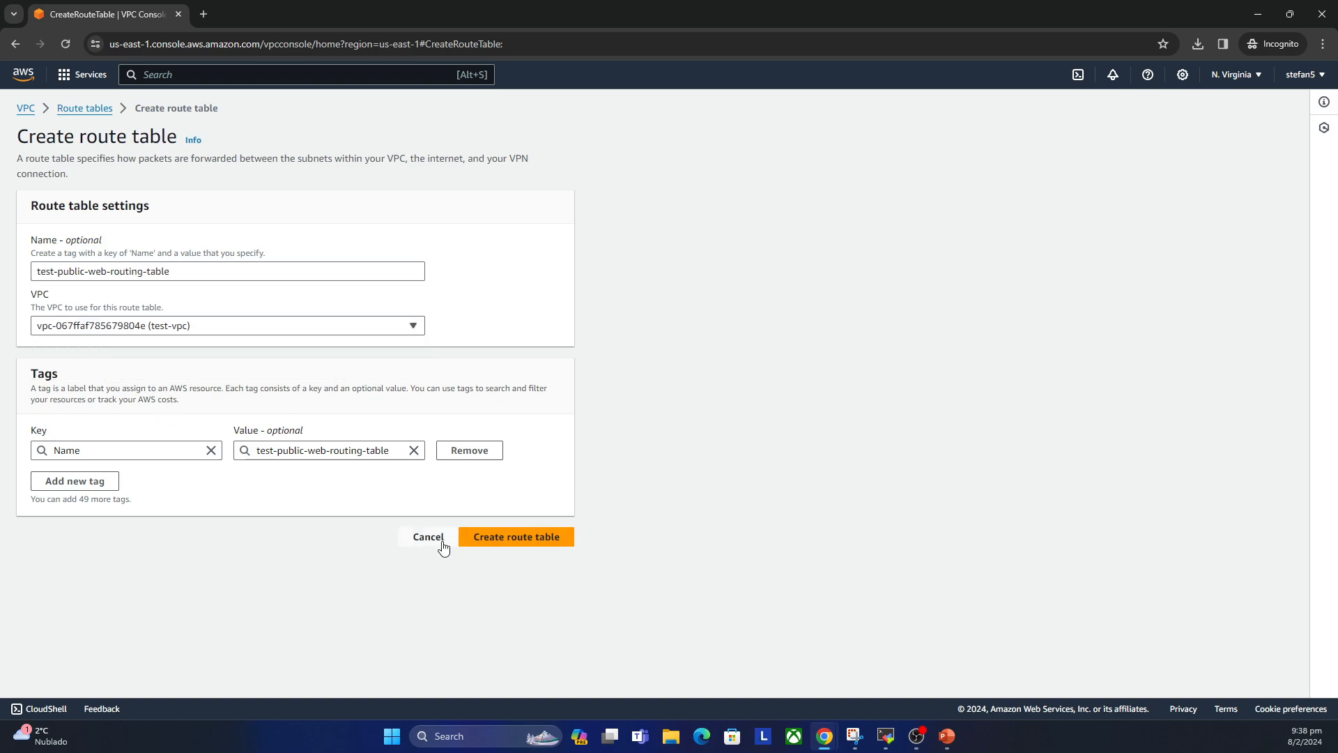
left_click(541, 543)
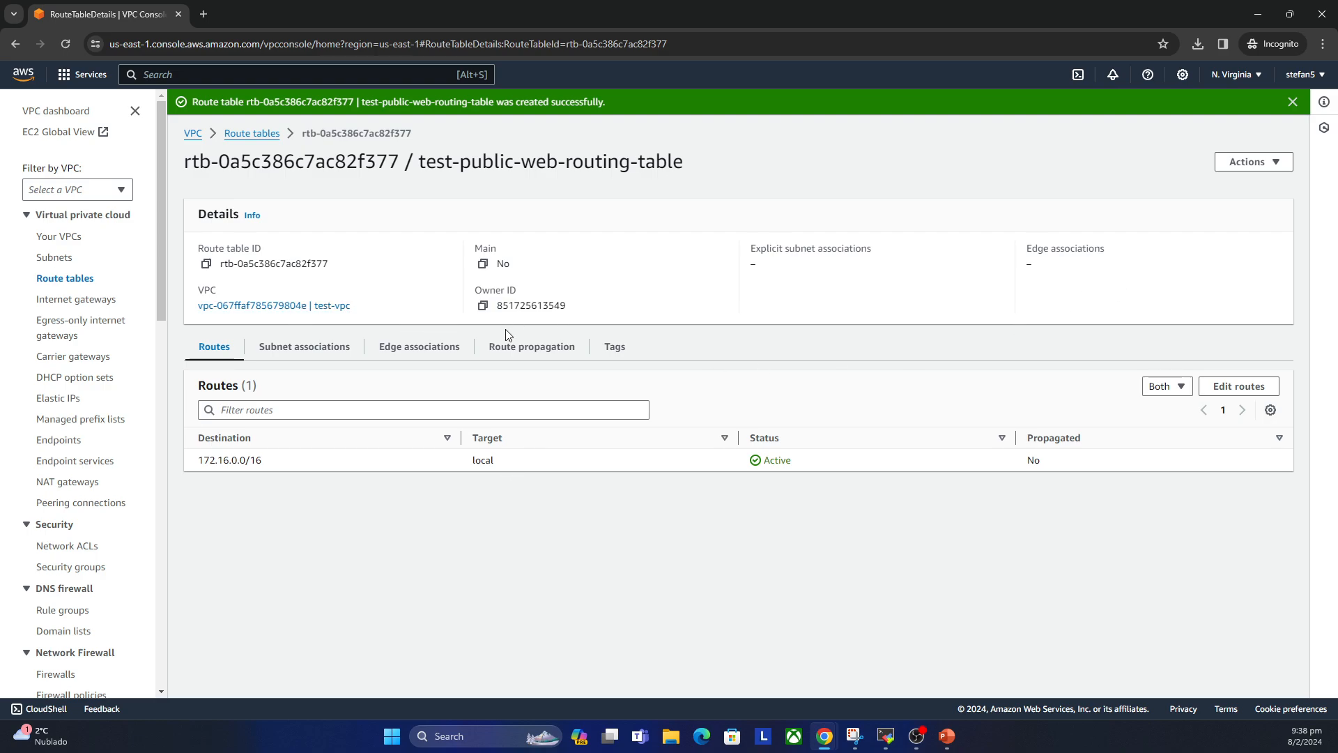
Step: Create a route table named test-private-app-routing-table in the test-vpc VPC
left_click(251, 133)
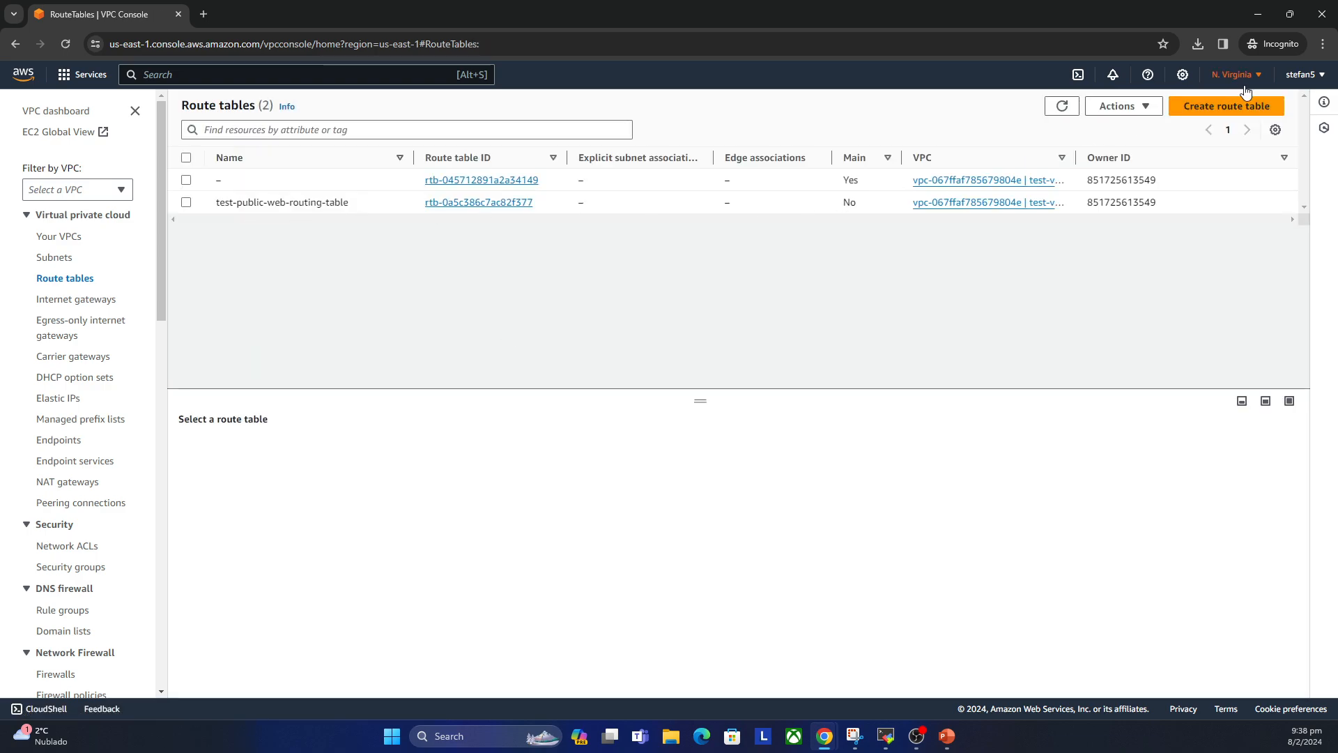
left_click(1187, 111)
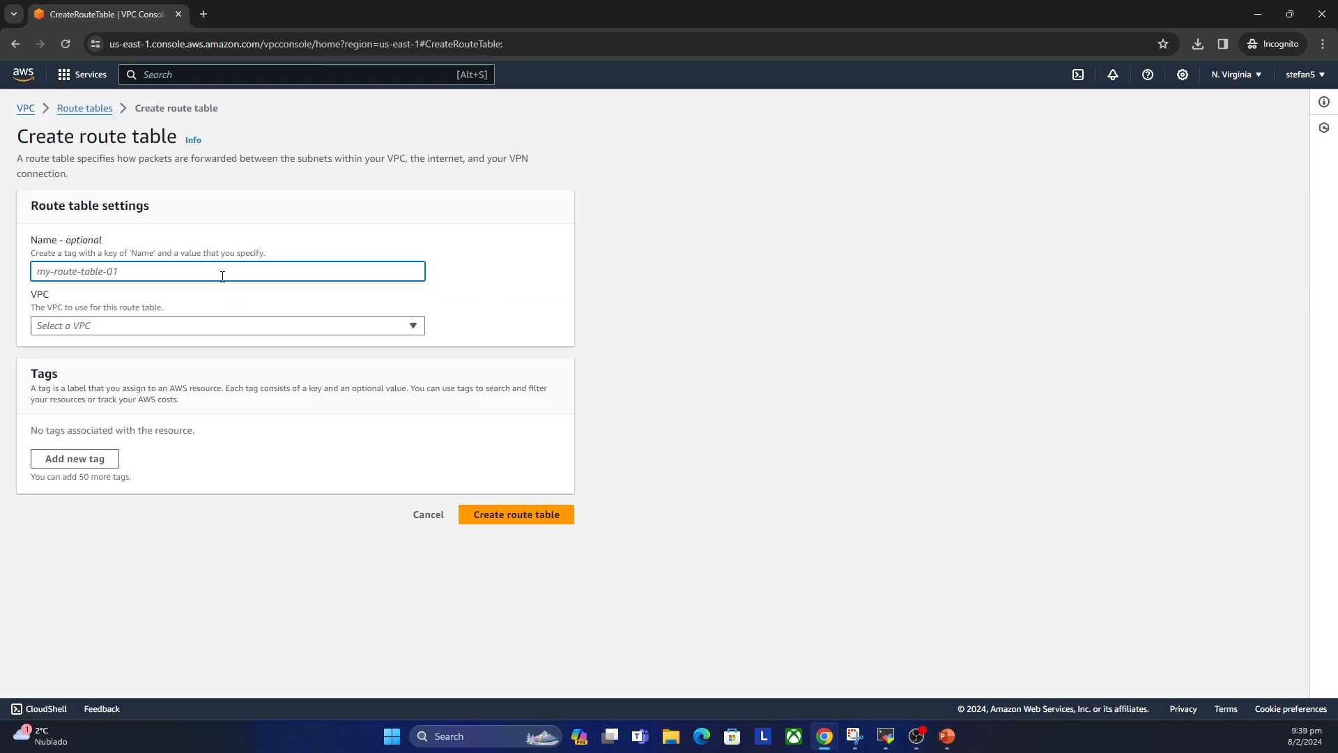
type("test")
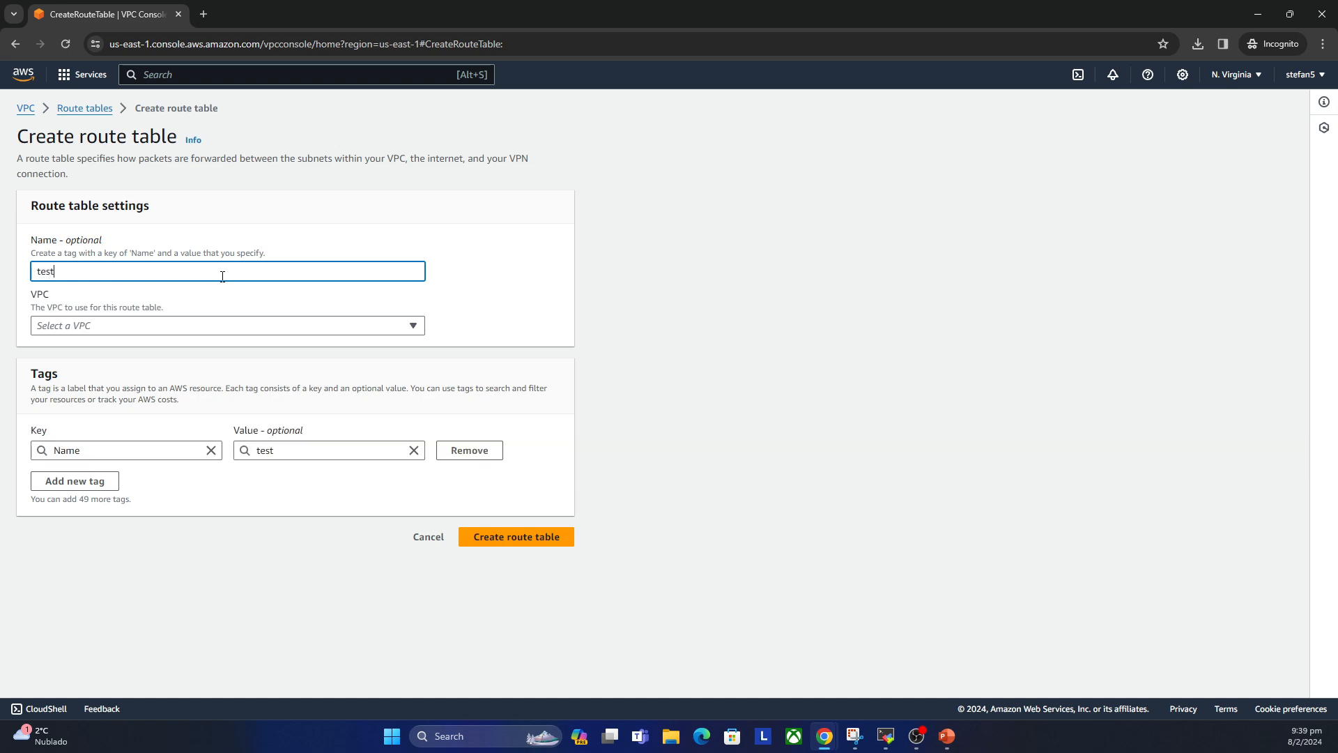
type("-private-app-r")
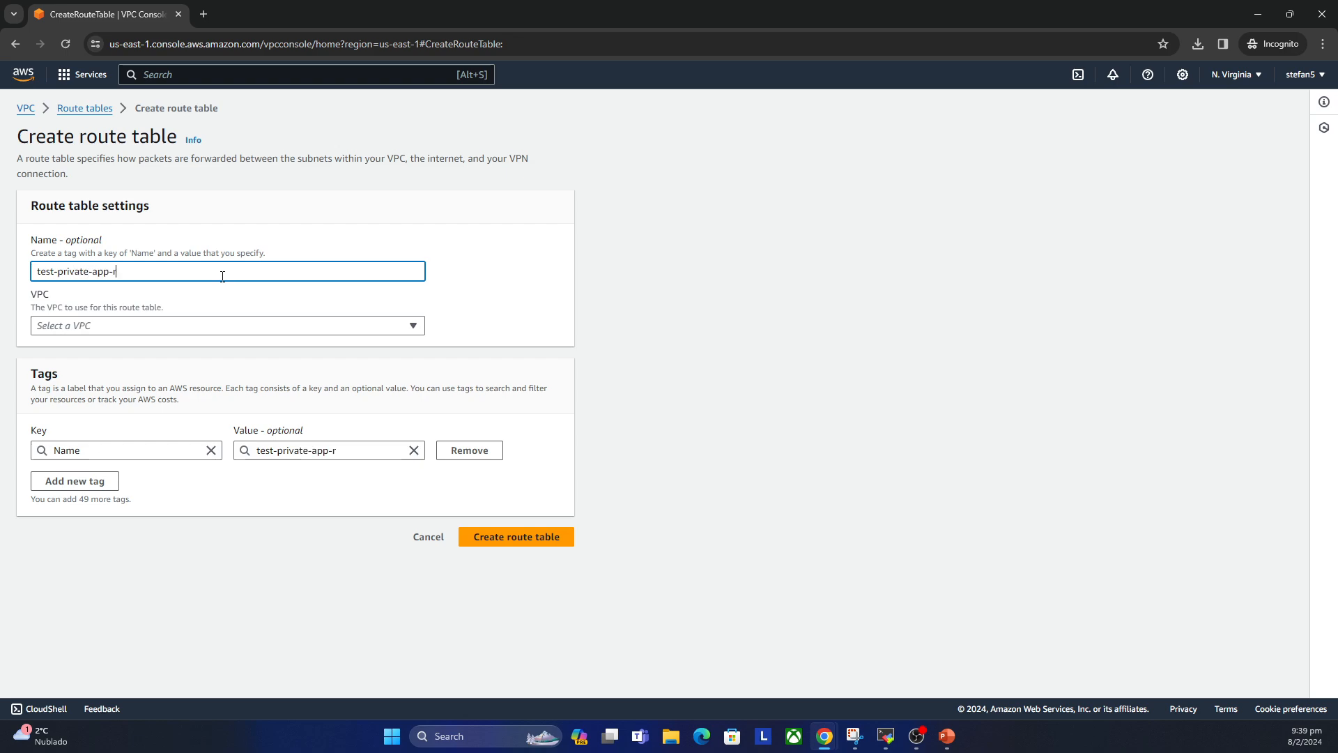
type("outing-table")
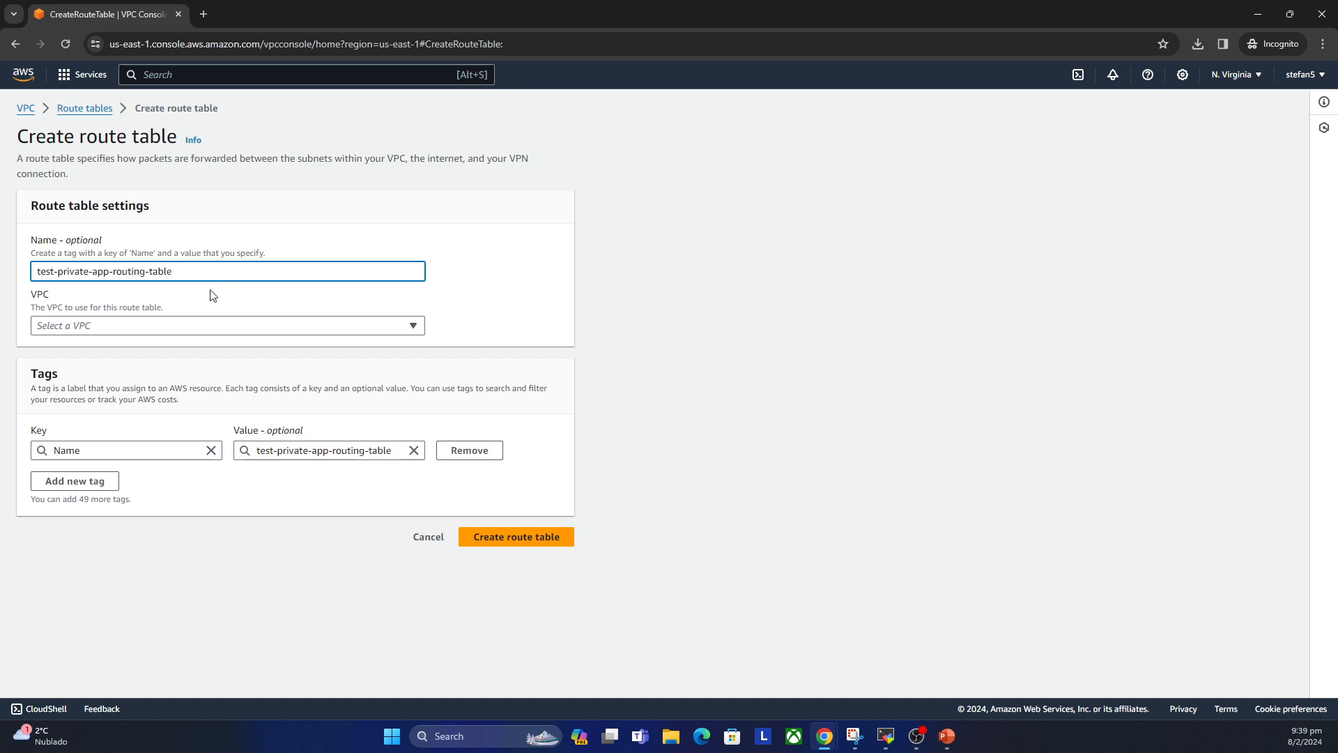
left_click(223, 325)
left_click(143, 371)
left_click(492, 536)
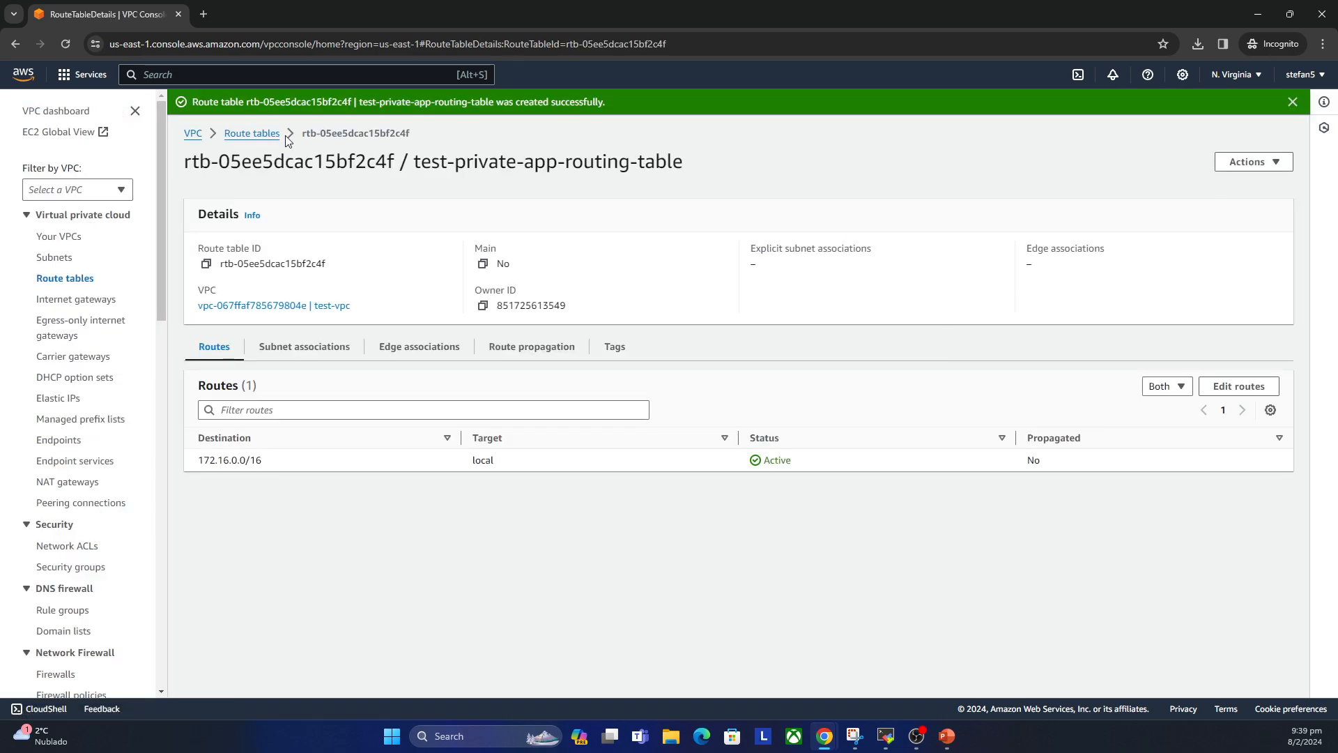
Step: Start another new route table and name it test-private-db-routing-table
left_click(193, 133)
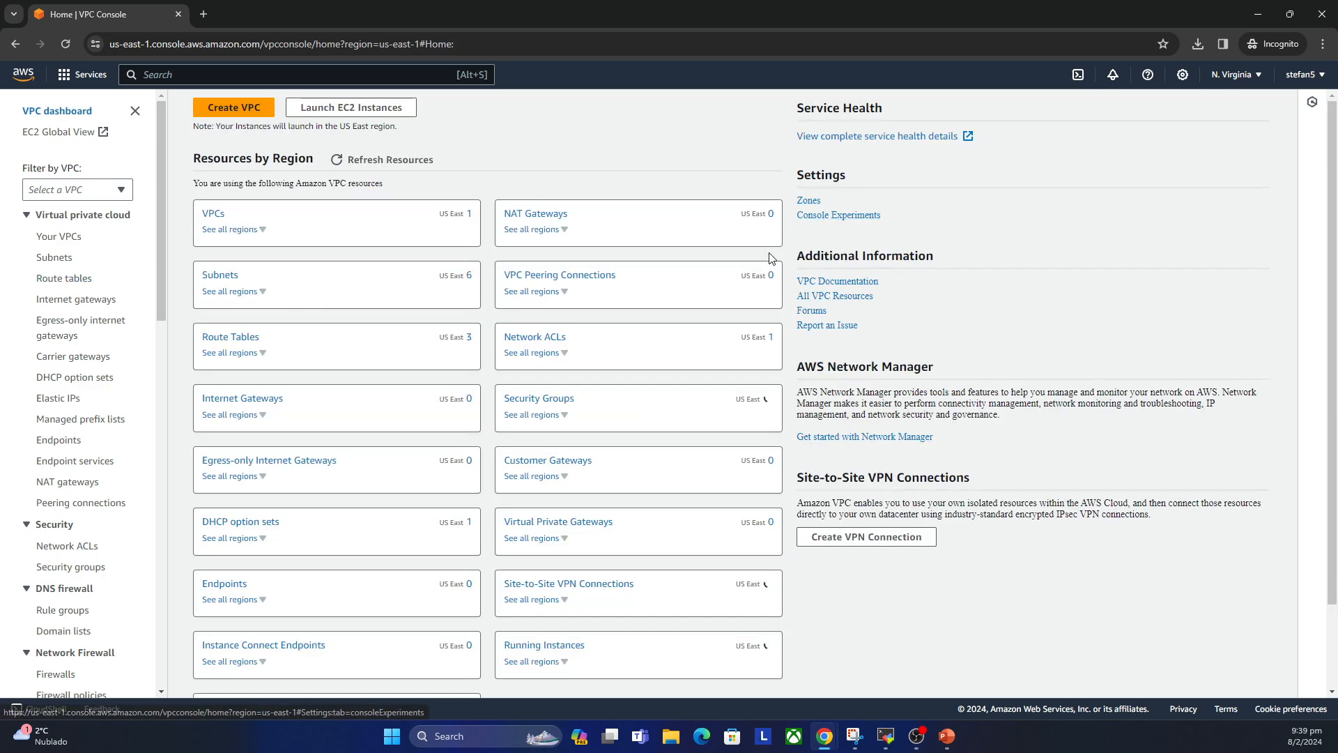
left_click(64, 279)
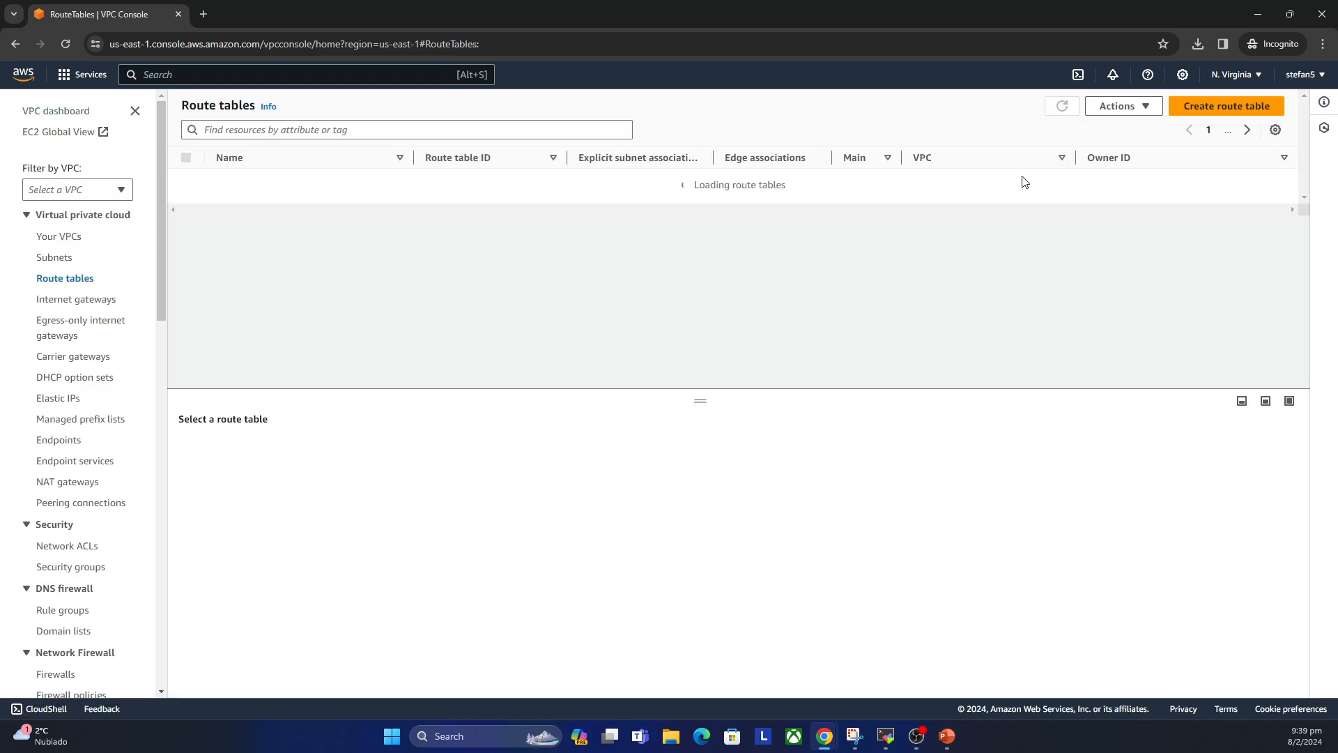
left_click(1241, 106)
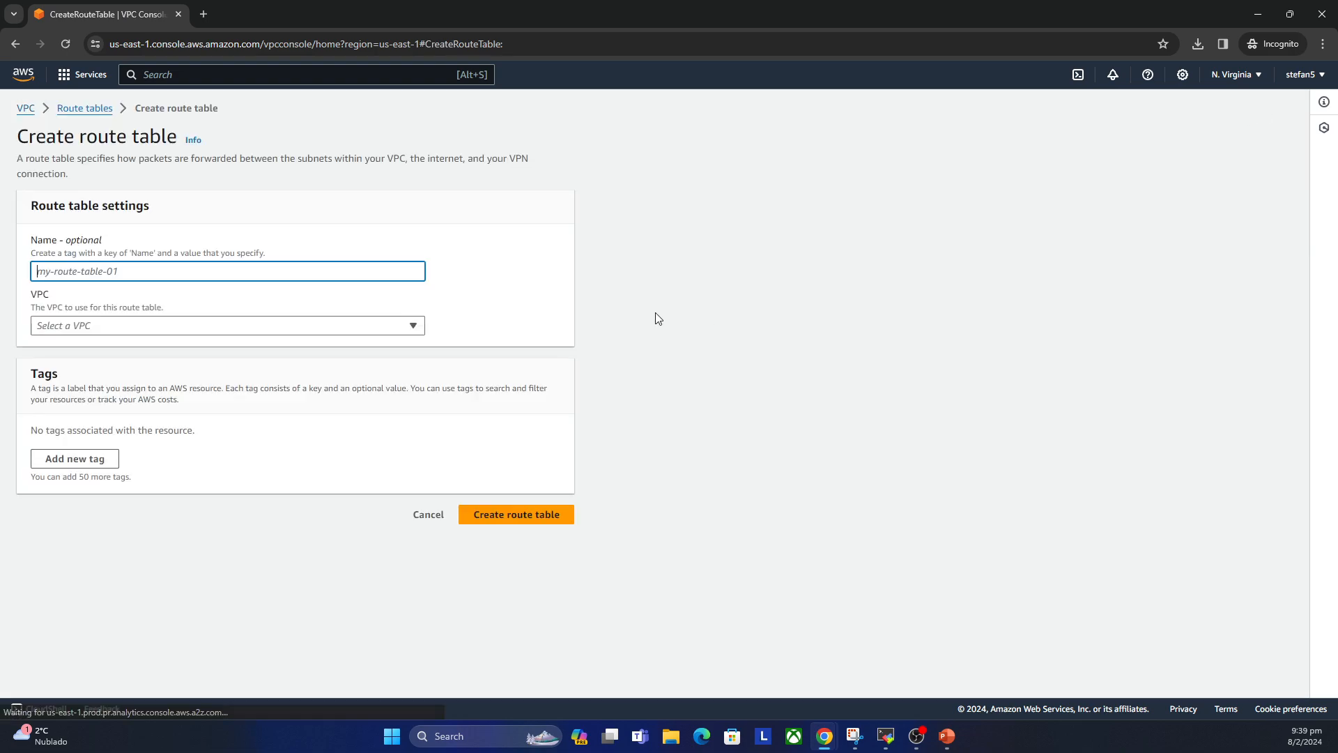
type("te")
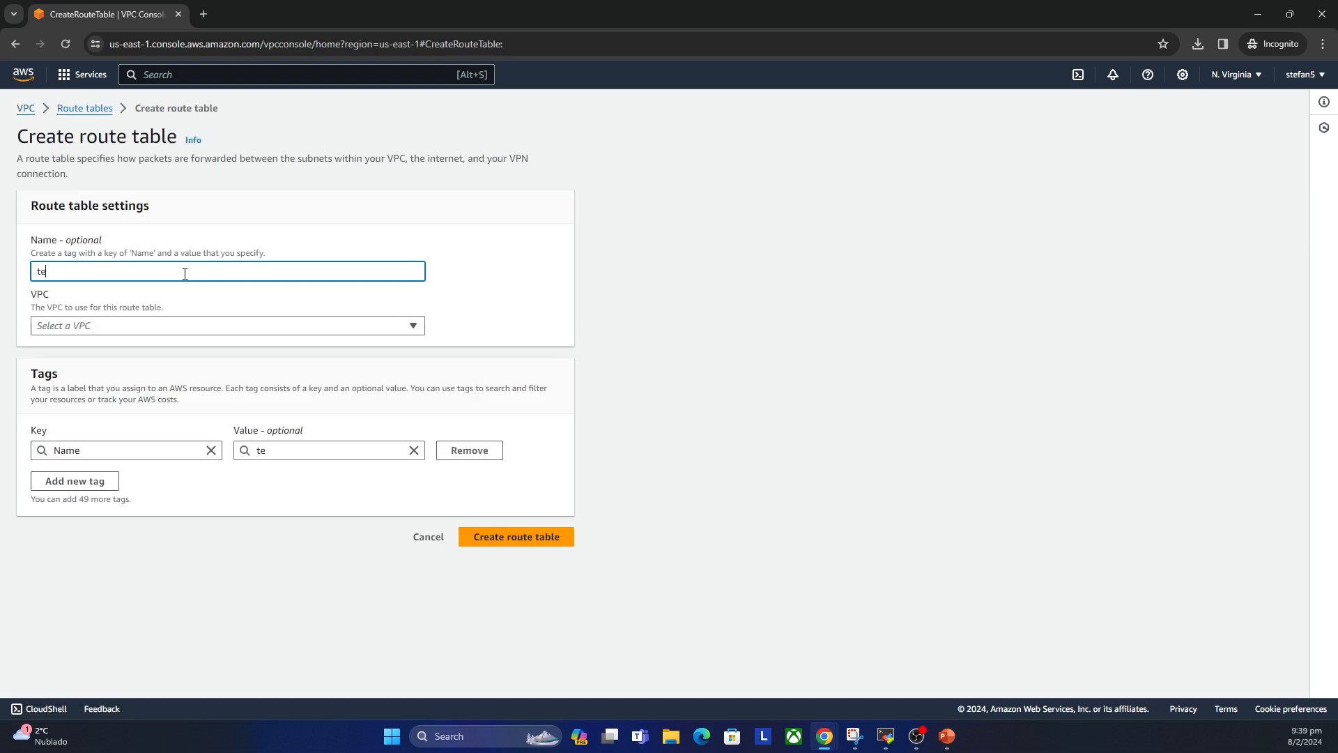
type("st-pr")
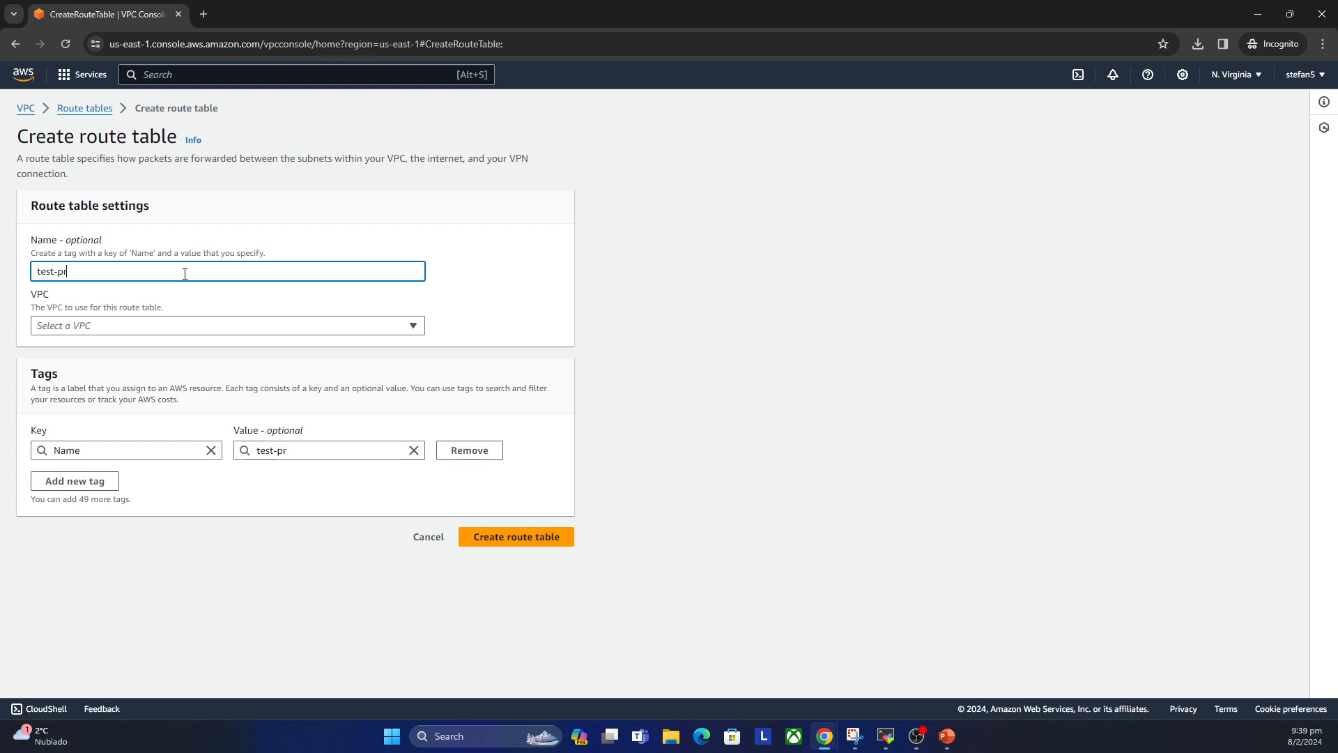
type("ivat")
type("dbv")
type("route")
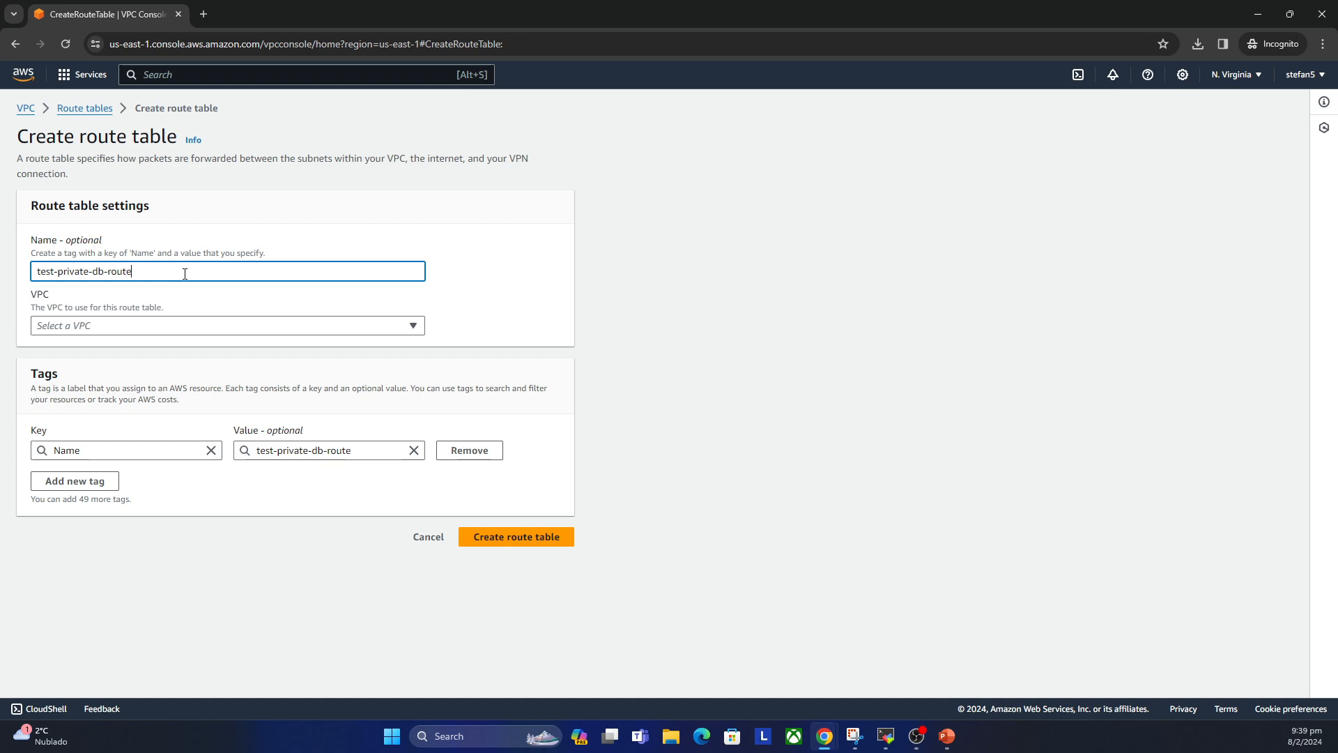
type("ing-tabl")
key("BackSpace")
key("BackSpace")
key("BackSpace")
key("BackSpace")
key("BackSpace")
key("BackSpace")
key("BackSpace")
type("ing-table")
Step: Assign the new database route table to the test-vpc VPC and create it
left_click(285, 328)
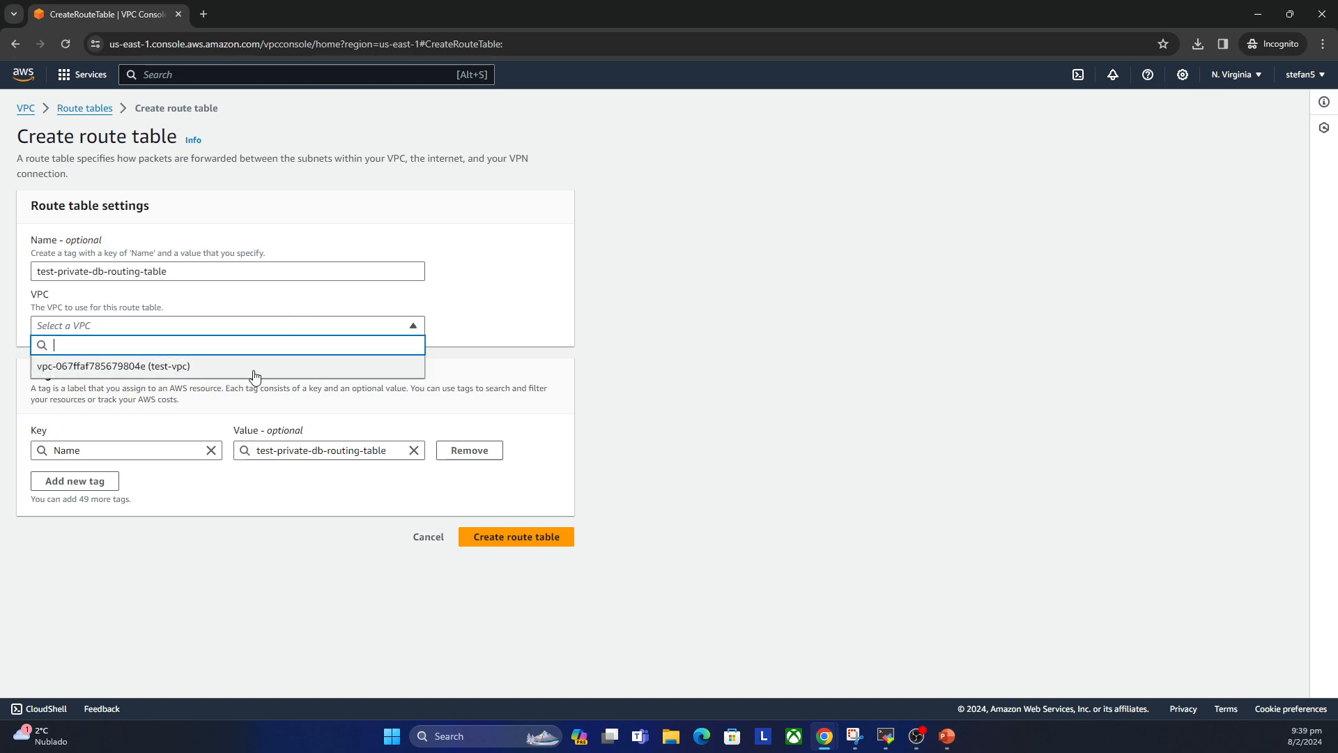
left_click(254, 372)
left_click(539, 543)
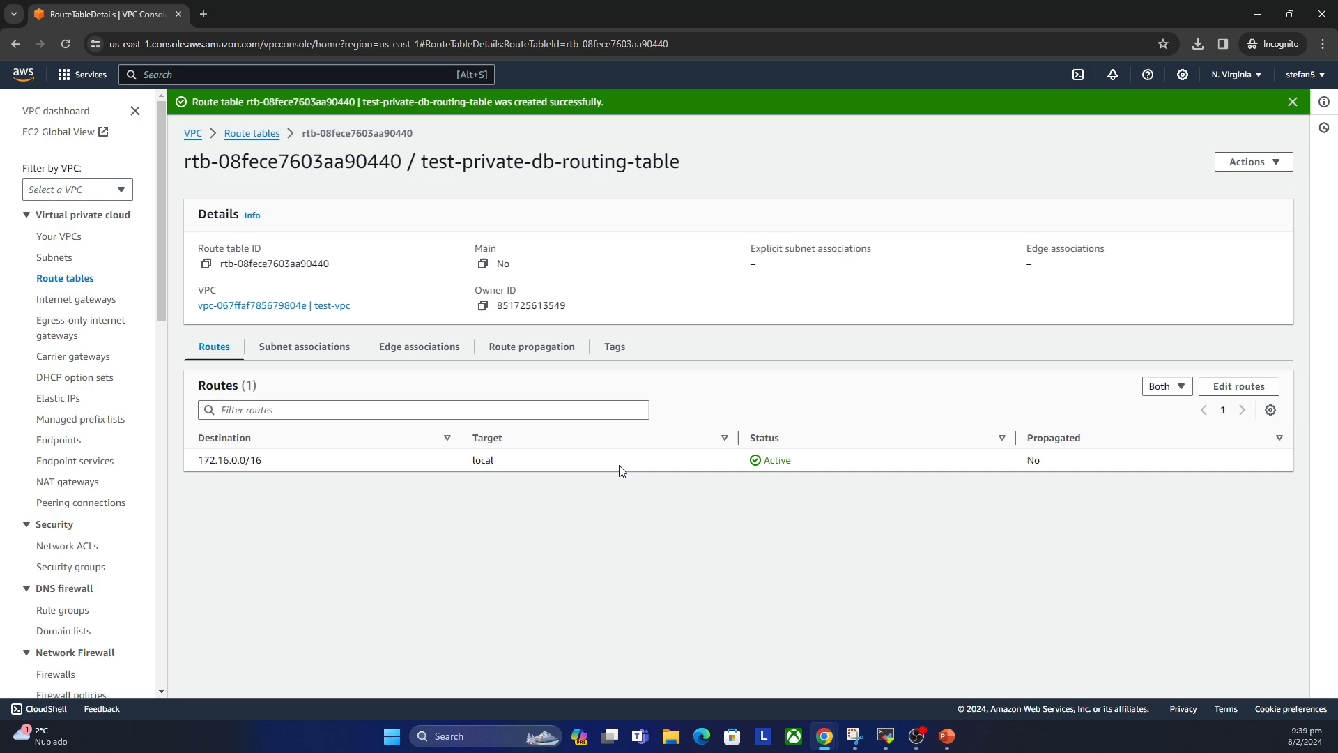
Step: Associate the subnets test-public-web-1 and test-public-web-2 with test-public-web-routing-table, filtering the available subnets by "public", and check its subnet associations
left_click(274, 135)
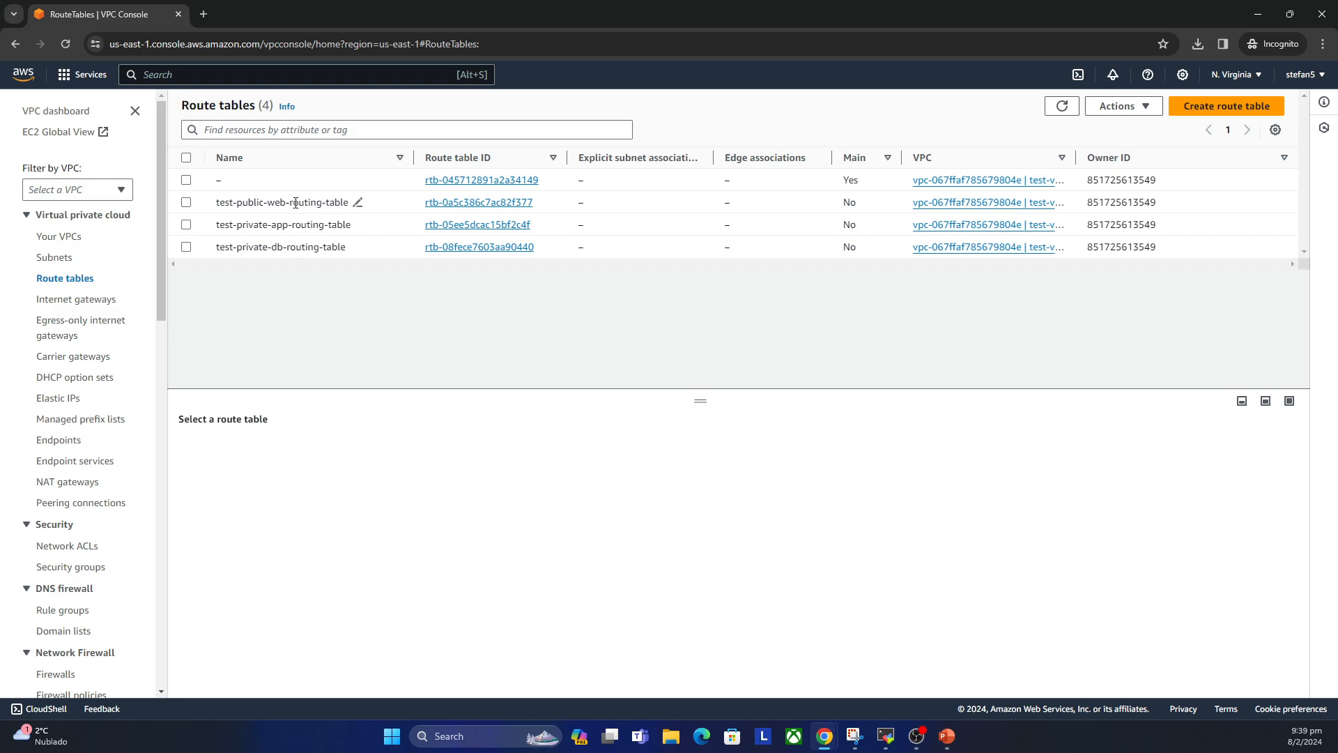
left_click(186, 203)
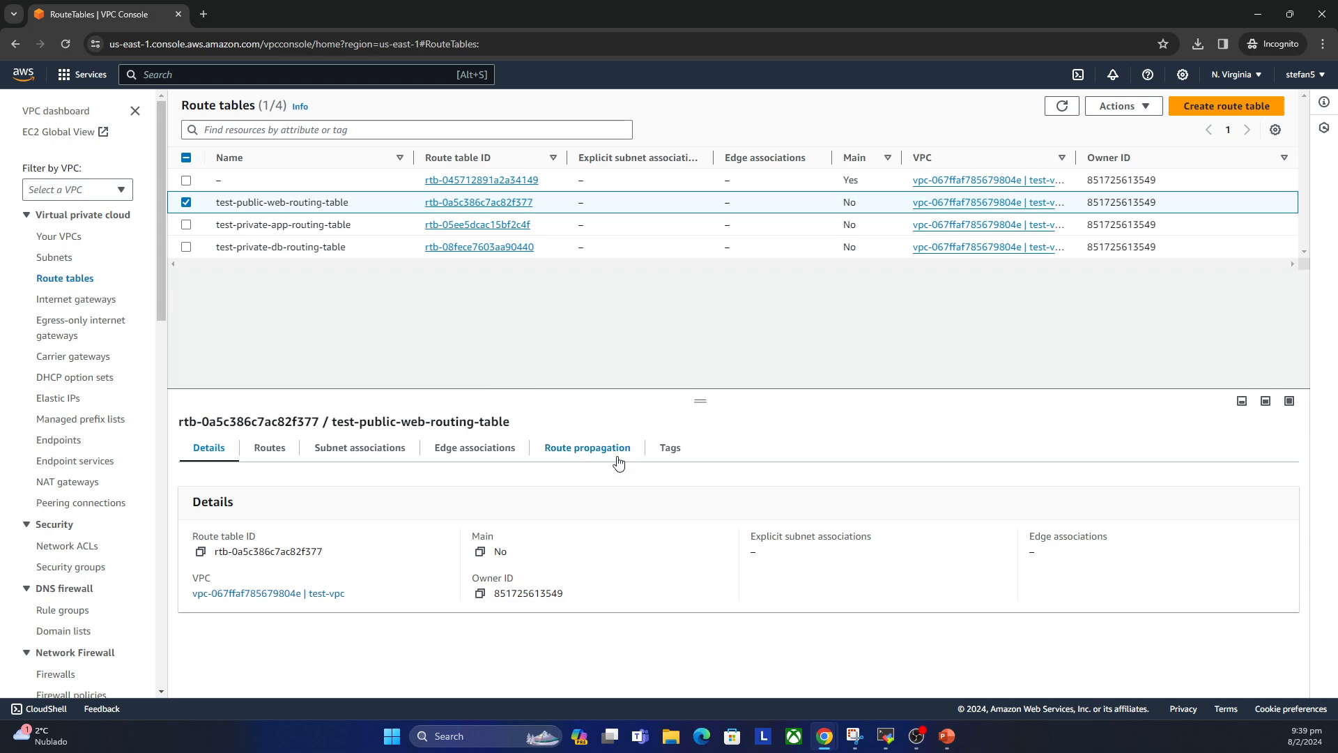
left_click(338, 456)
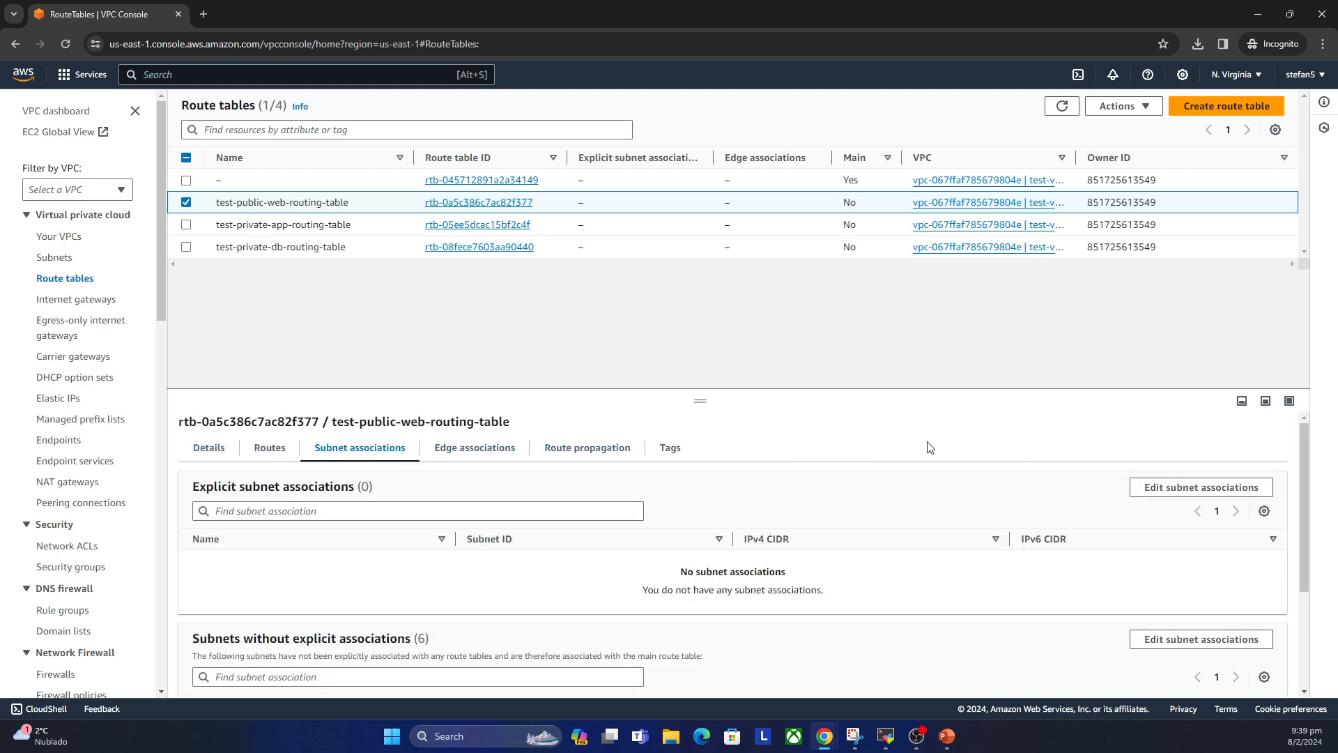
left_click(1186, 488)
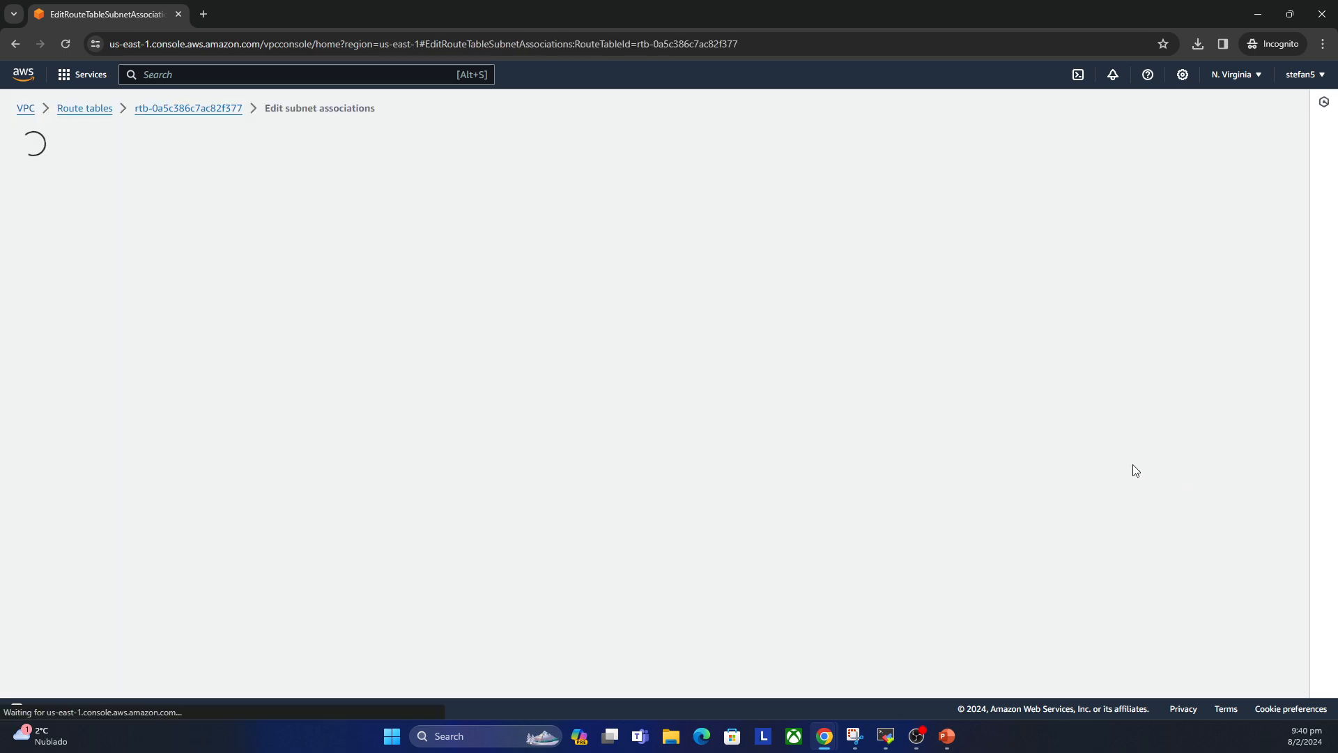
left_click(164, 219)
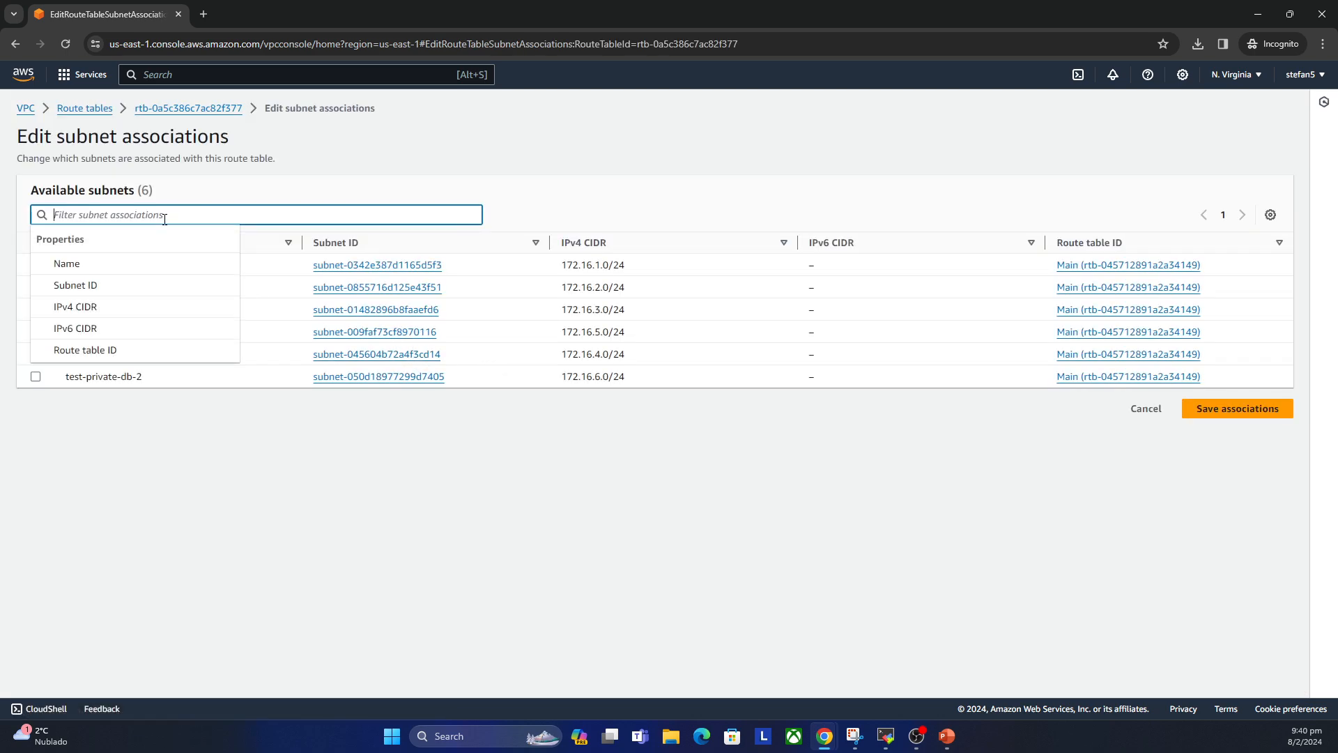
type("pu")
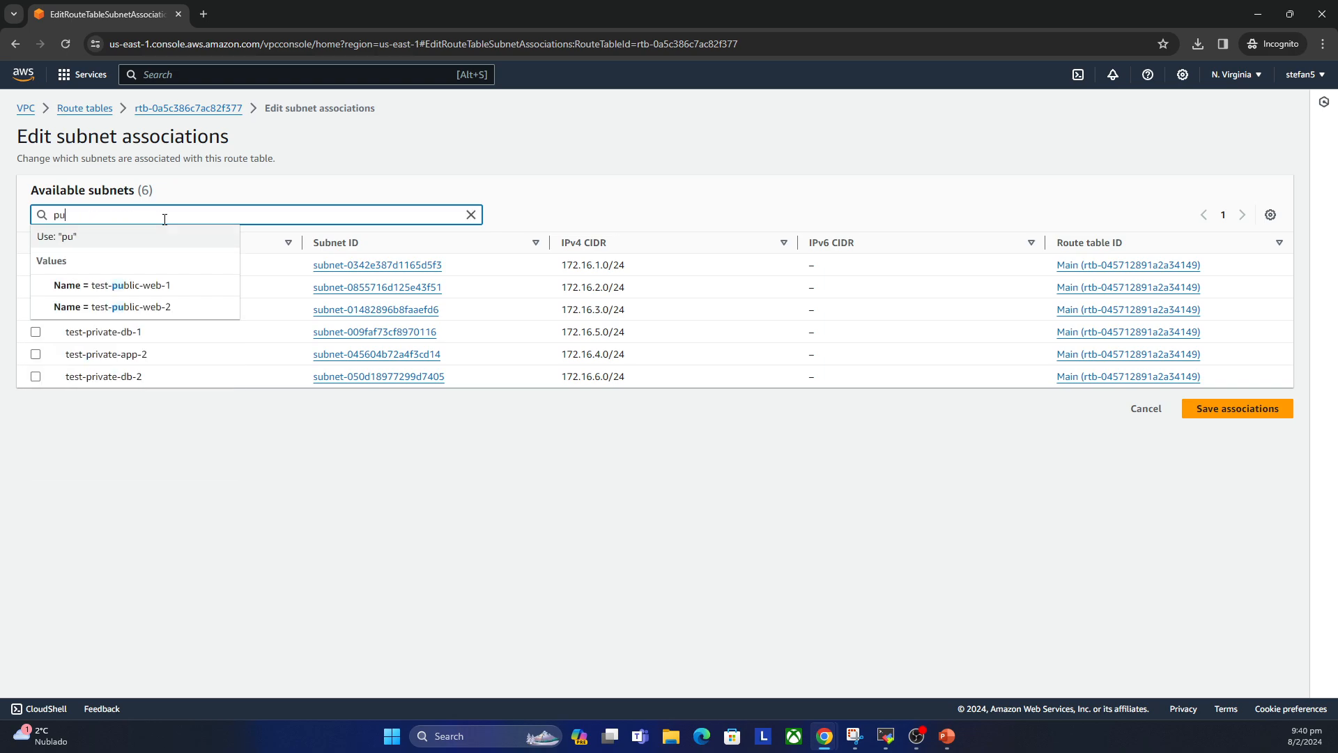
type("blic")
key("Return")
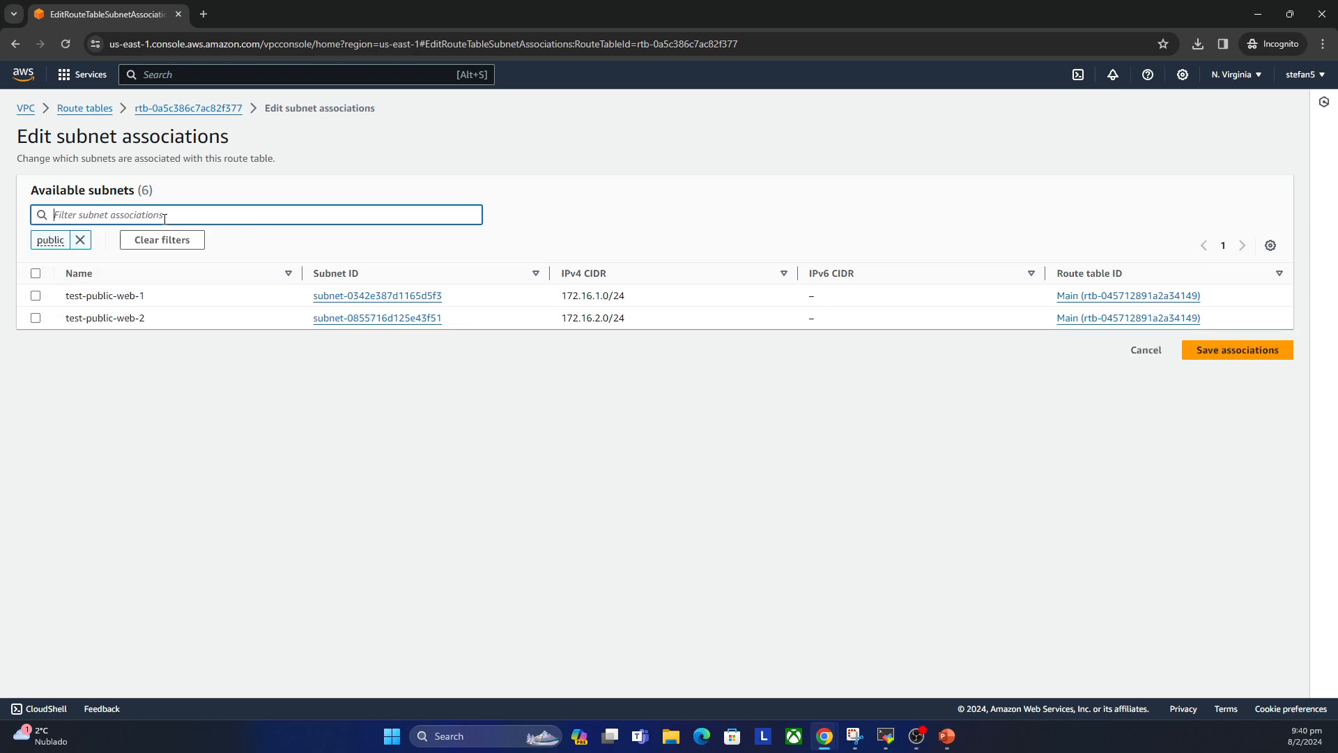
left_click(36, 274)
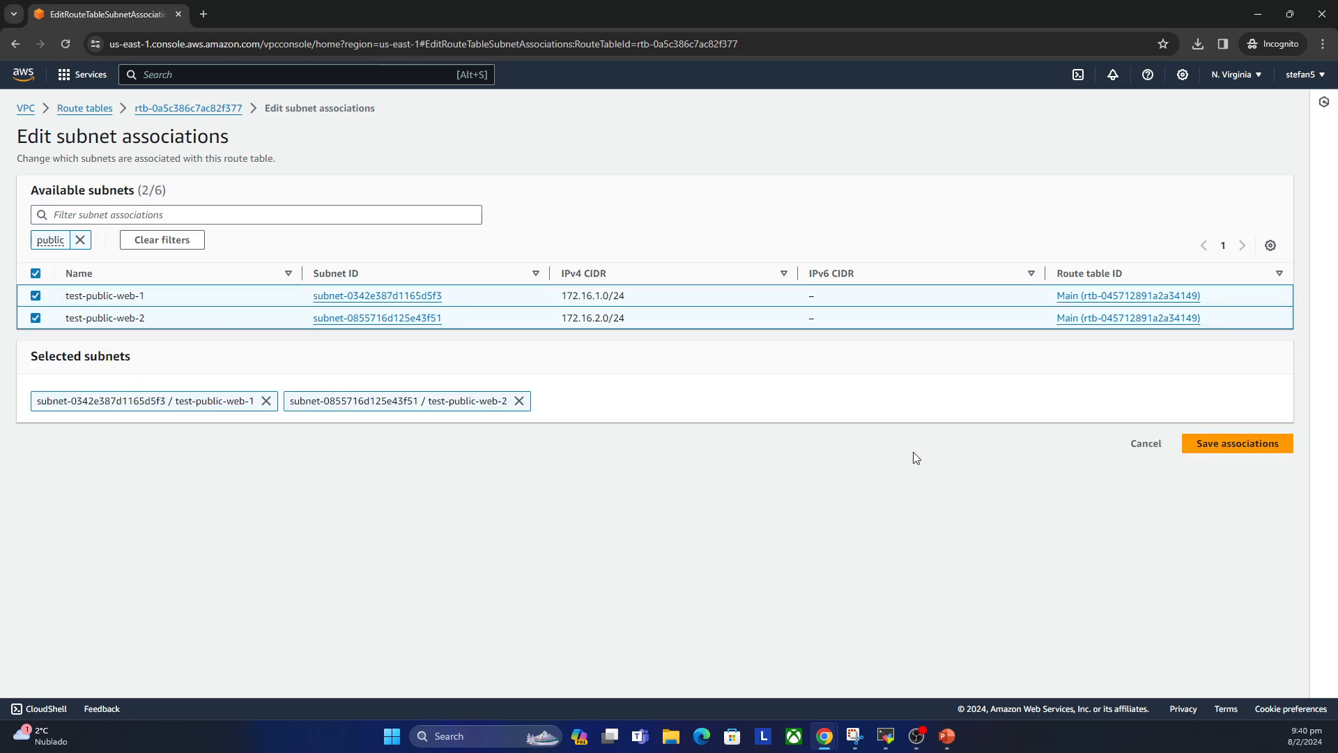
left_click(1232, 445)
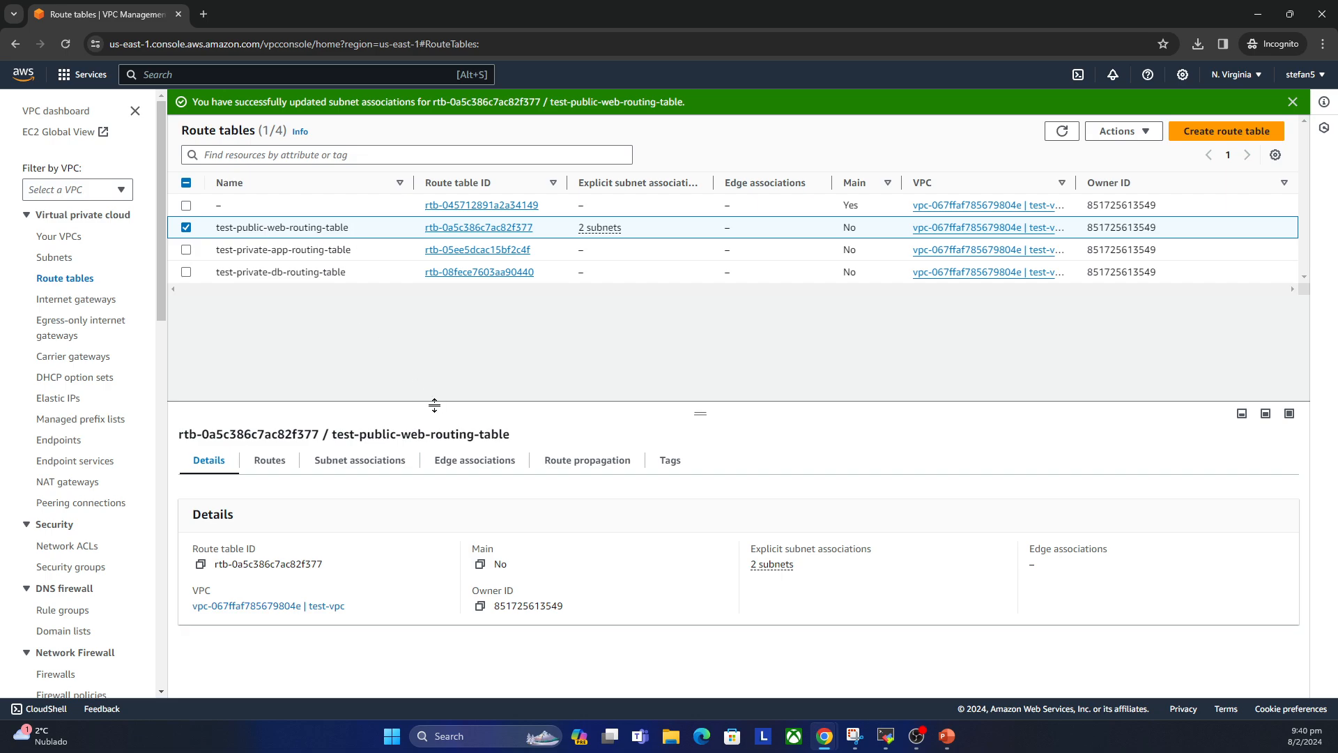
left_click(355, 463)
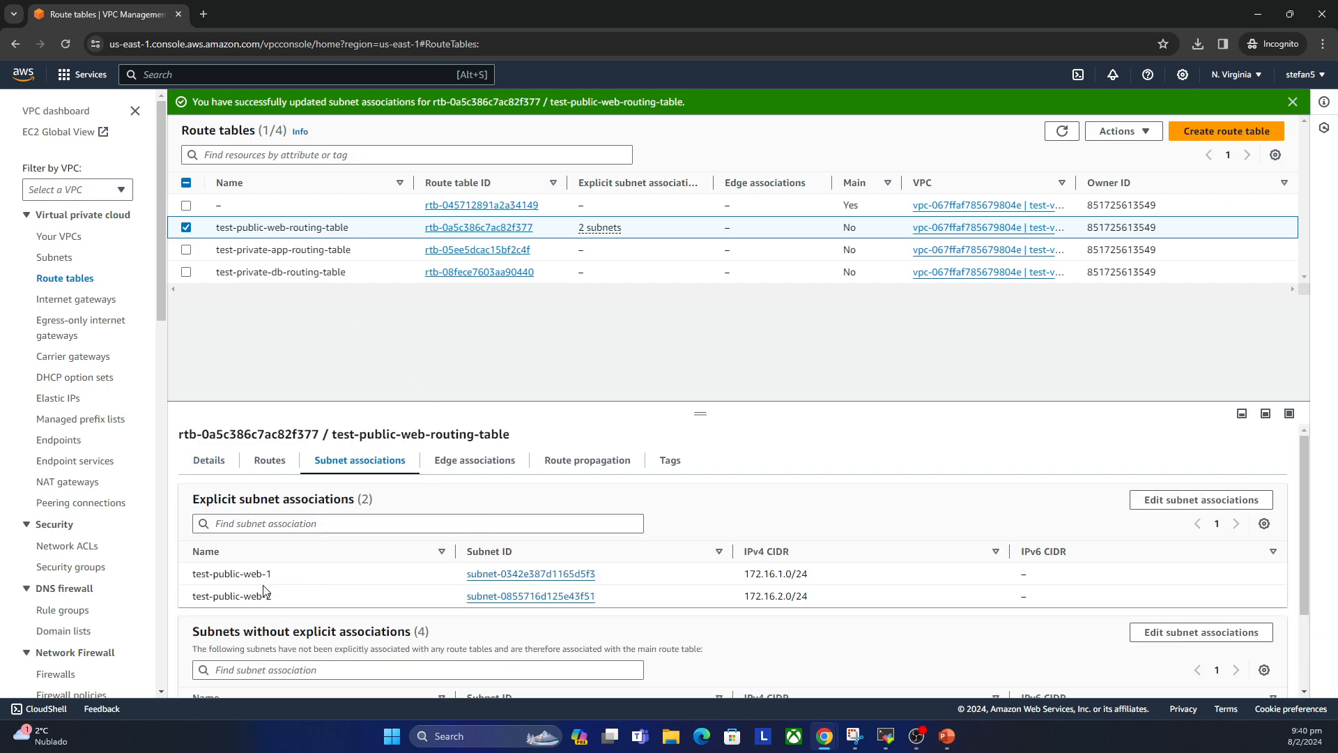
Step: Associate the subnets test-private-app-1 and test-private-app-2 with test-private-app-routing-table, filtering the available subnets by "app", and check its subnet associations
double_click(185, 227)
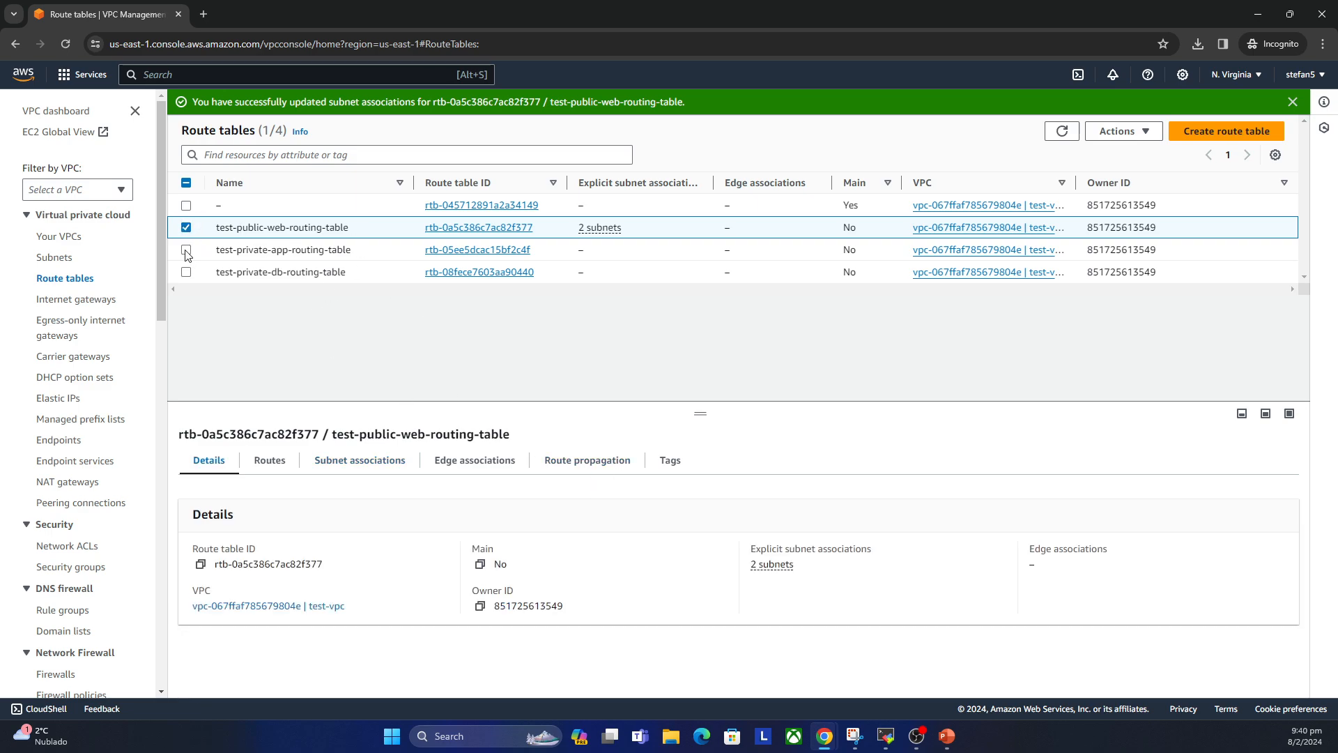
left_click(186, 250)
left_click(187, 227)
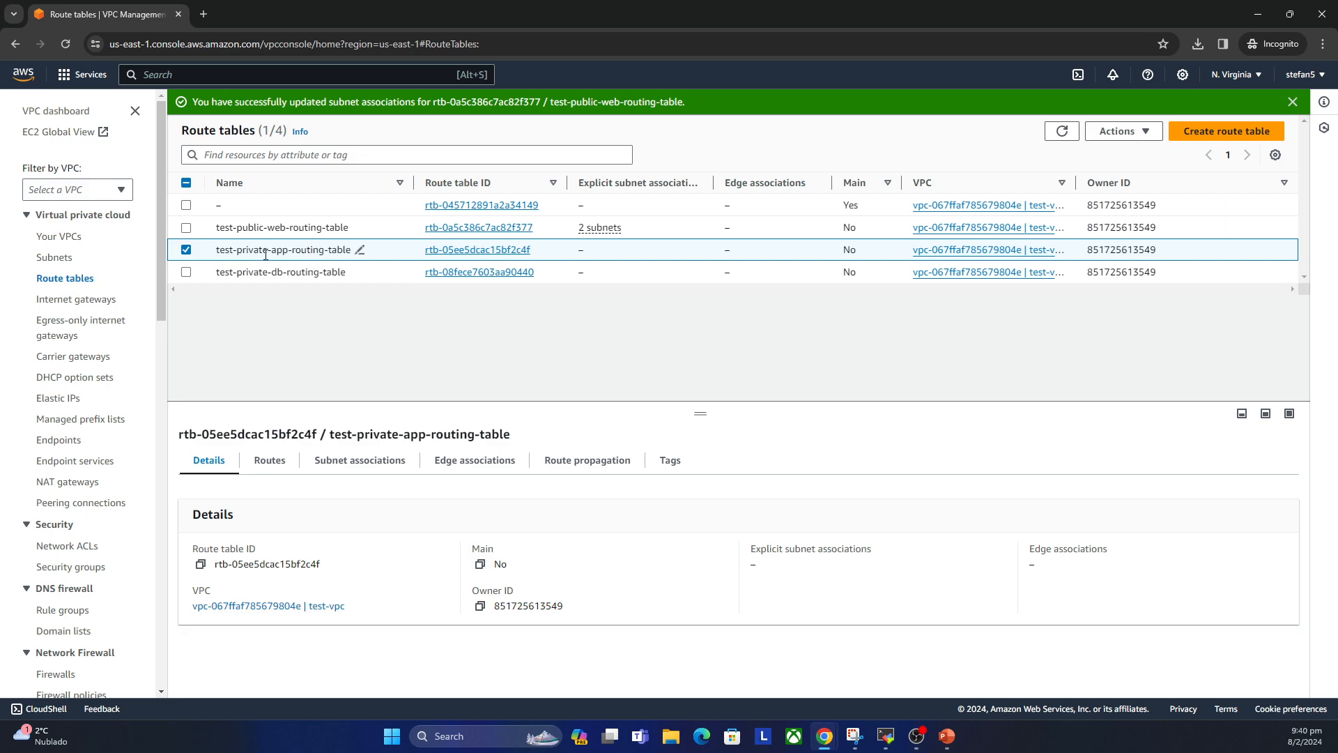
left_click(345, 467)
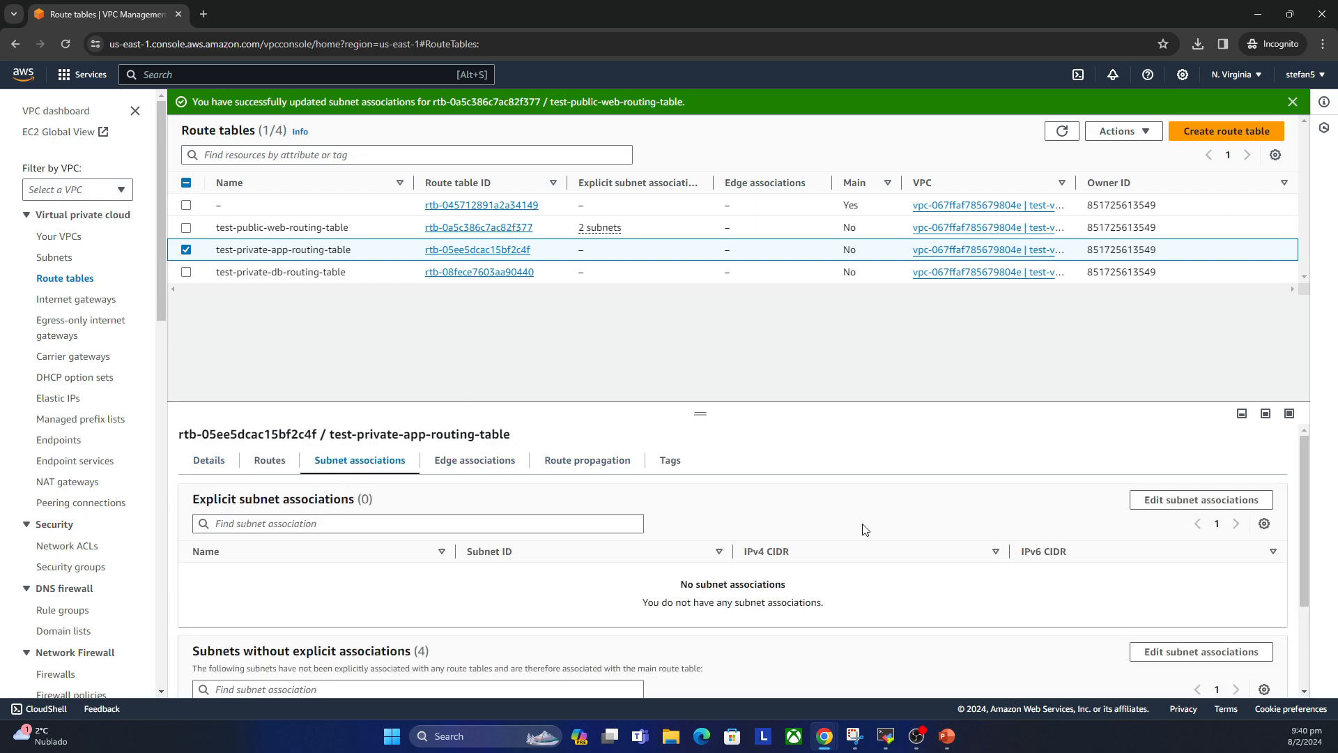
left_click(1179, 508)
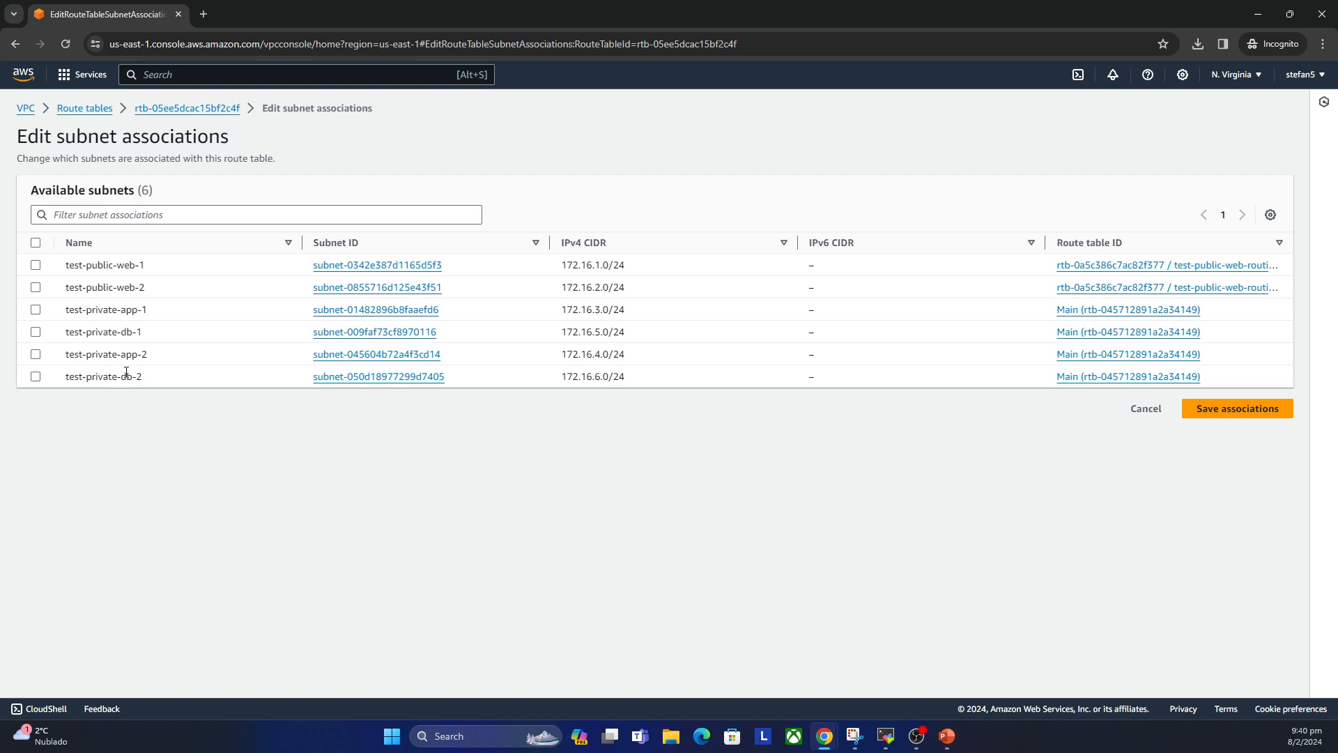
left_click(129, 216)
type("ap")
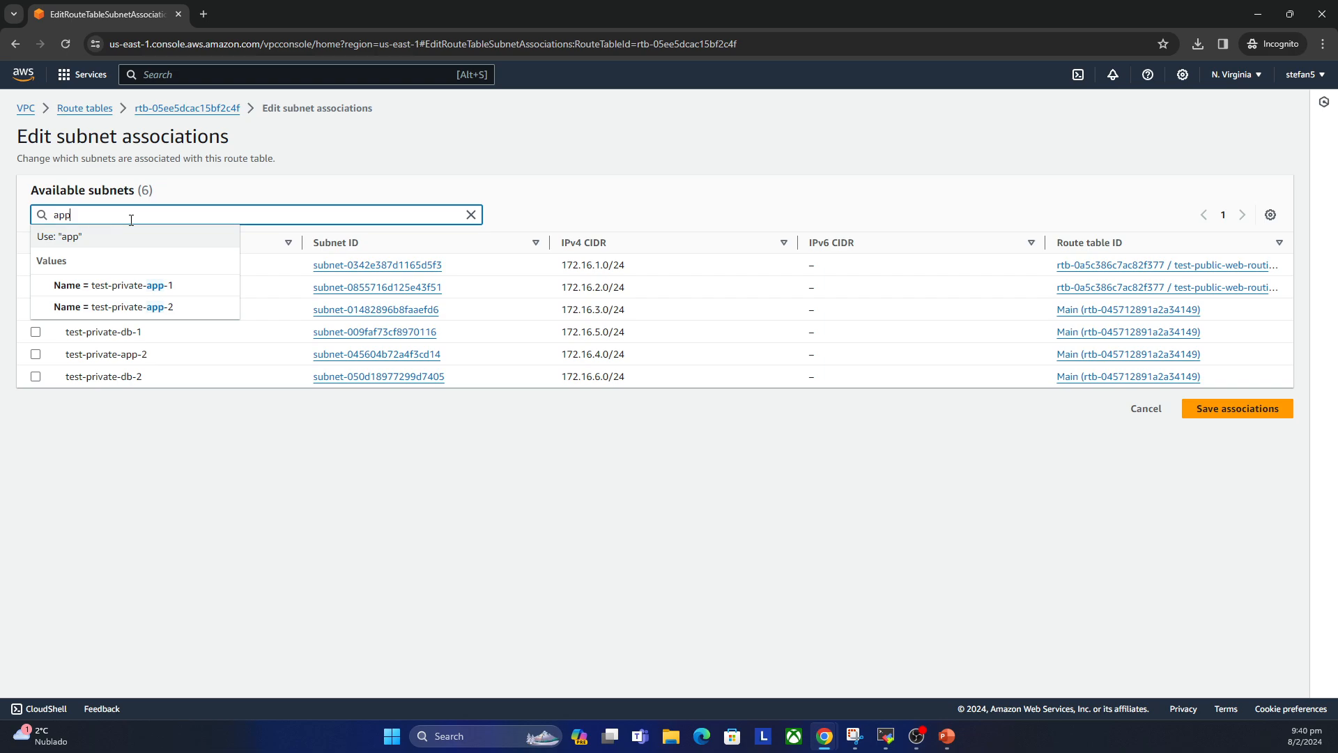
type("p")
key("Return")
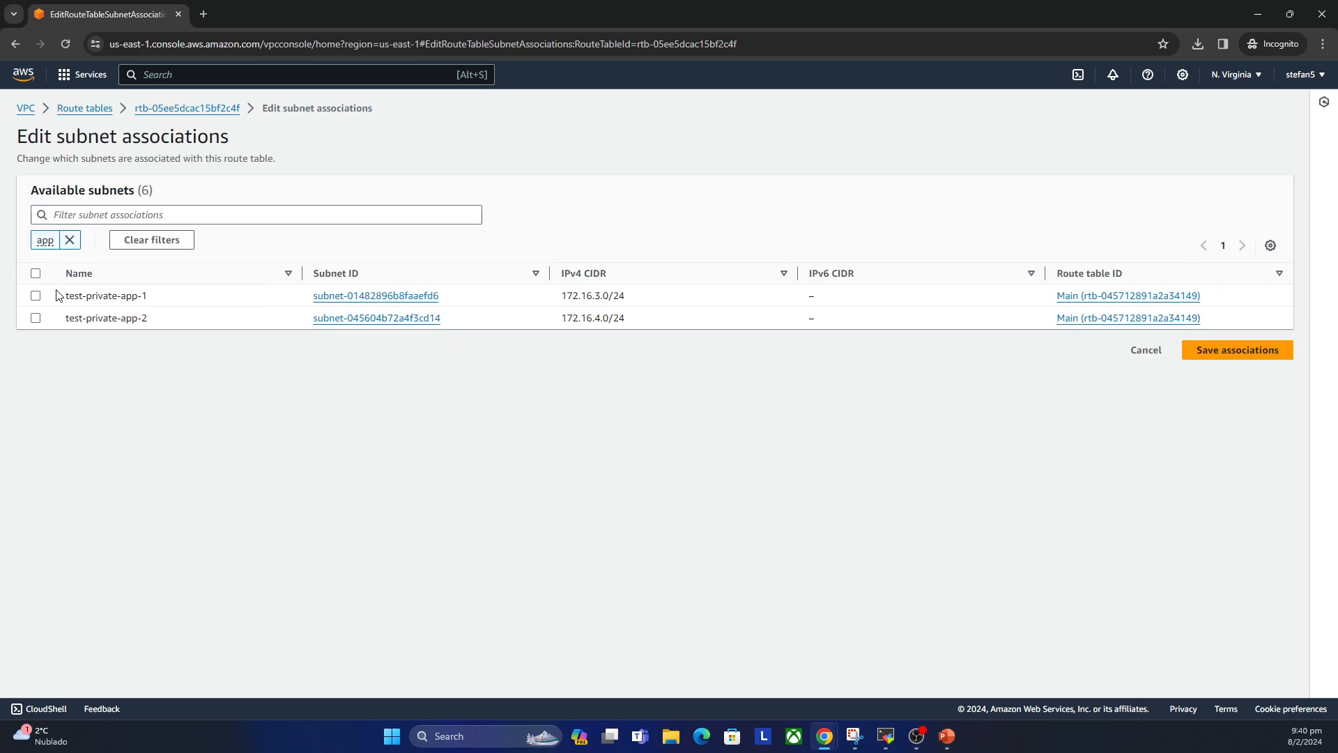
left_click(36, 274)
left_click(1229, 444)
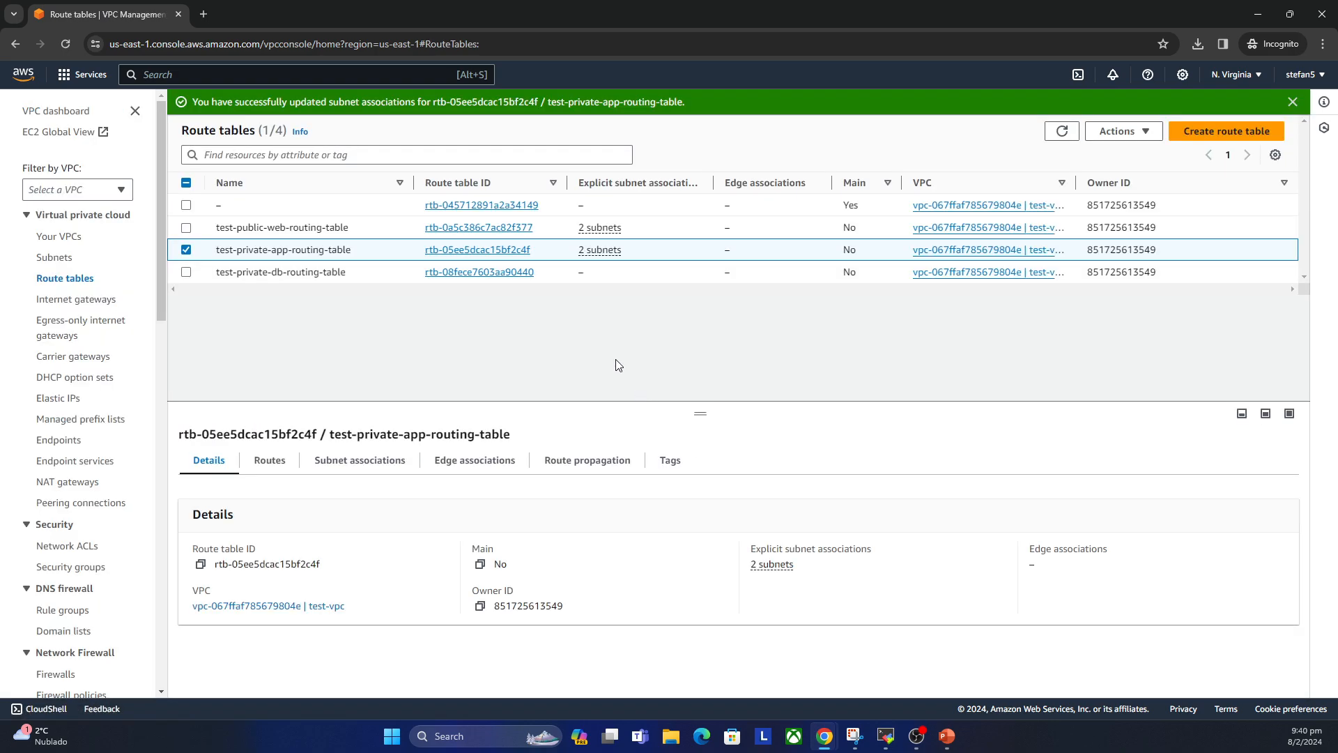
left_click(319, 465)
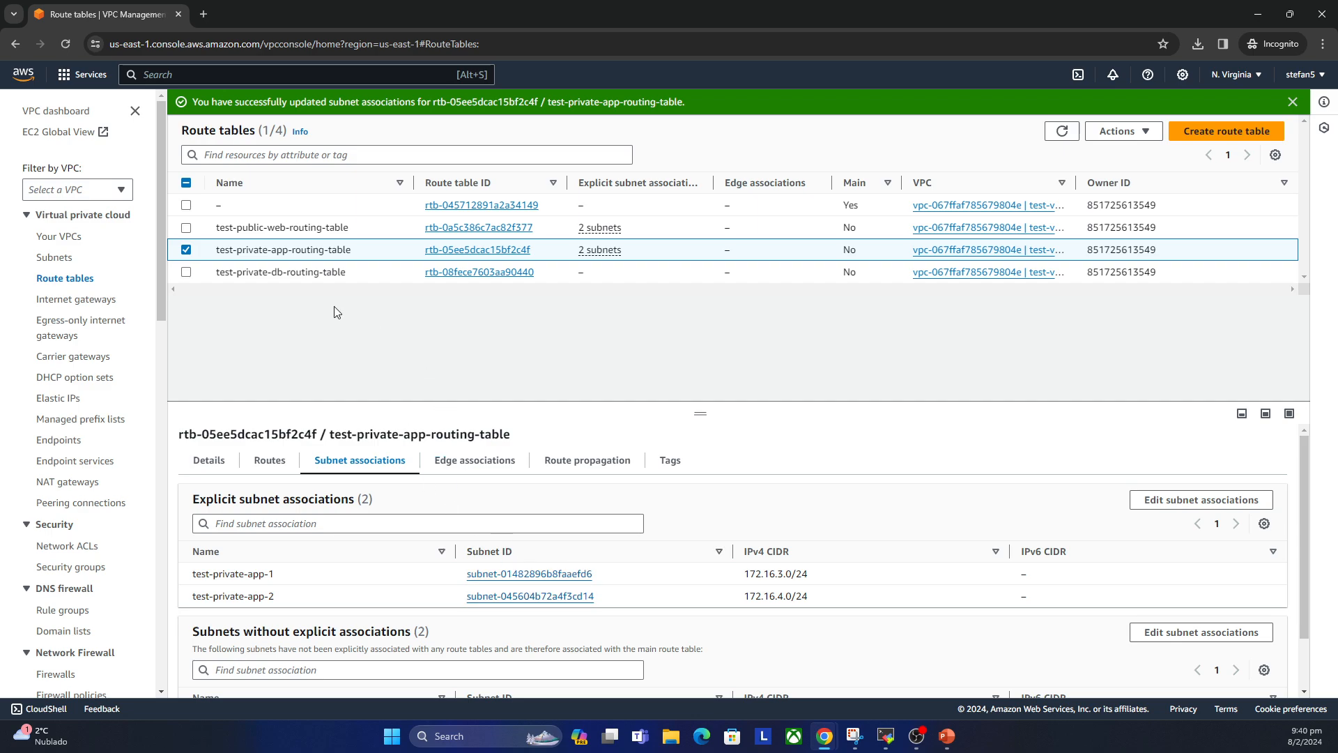
Step: Associate the subnets test-private-db-1 and test-private-db-2 with test-private-db-routing-table, filtering the available subnets by "db"
left_click(186, 253)
left_click(185, 274)
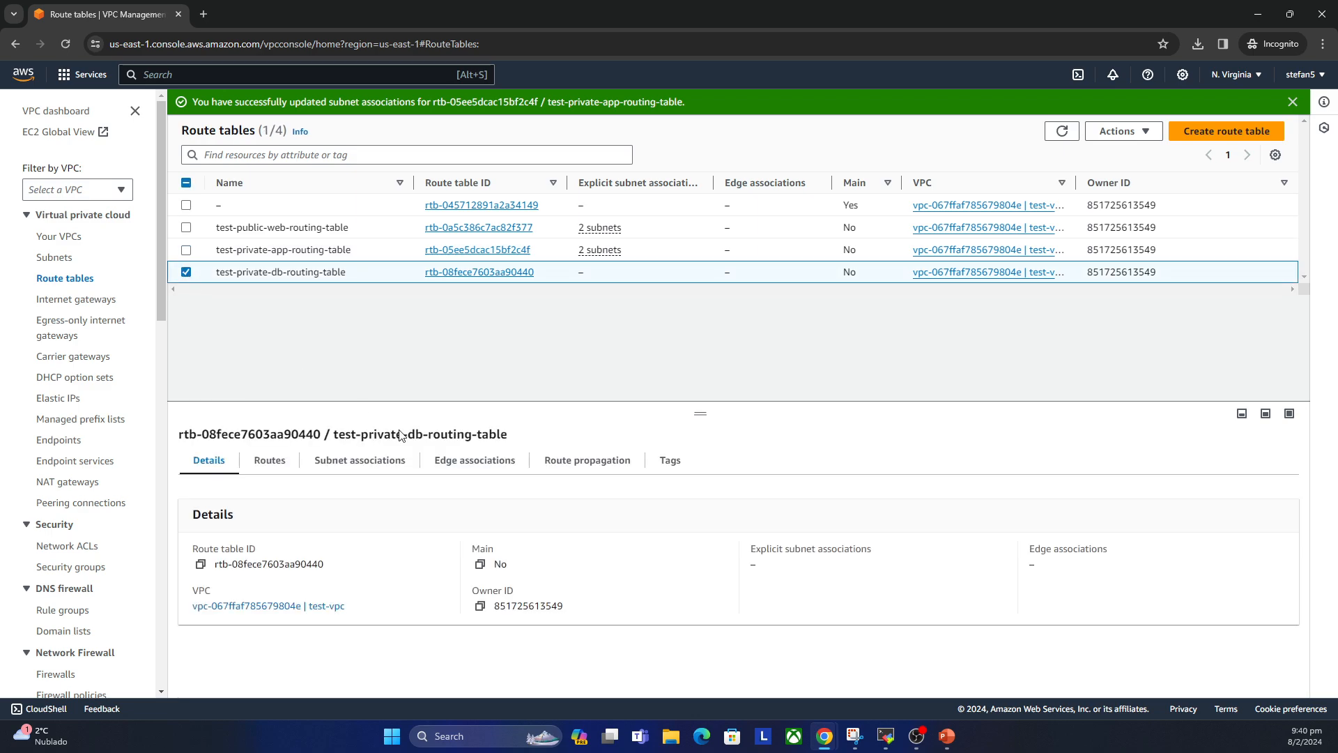
left_click(352, 469)
left_click(1186, 513)
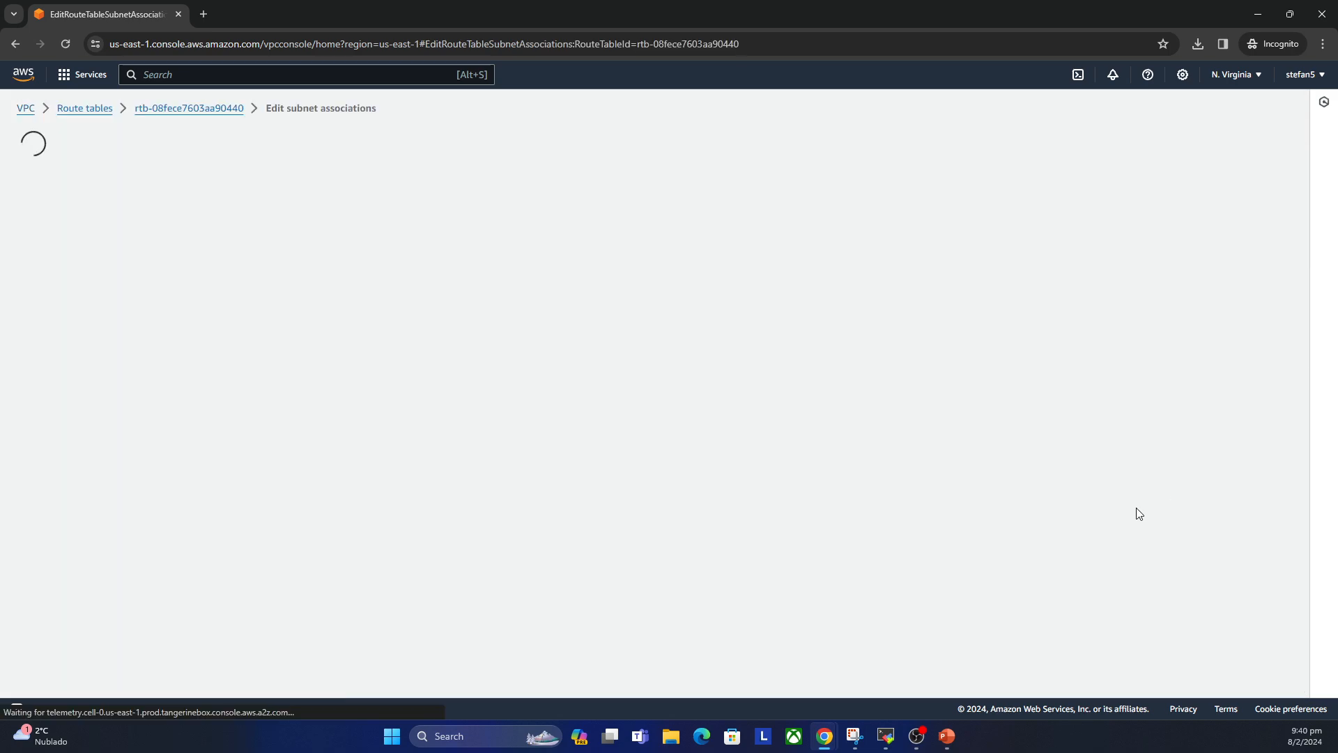
left_click(143, 218)
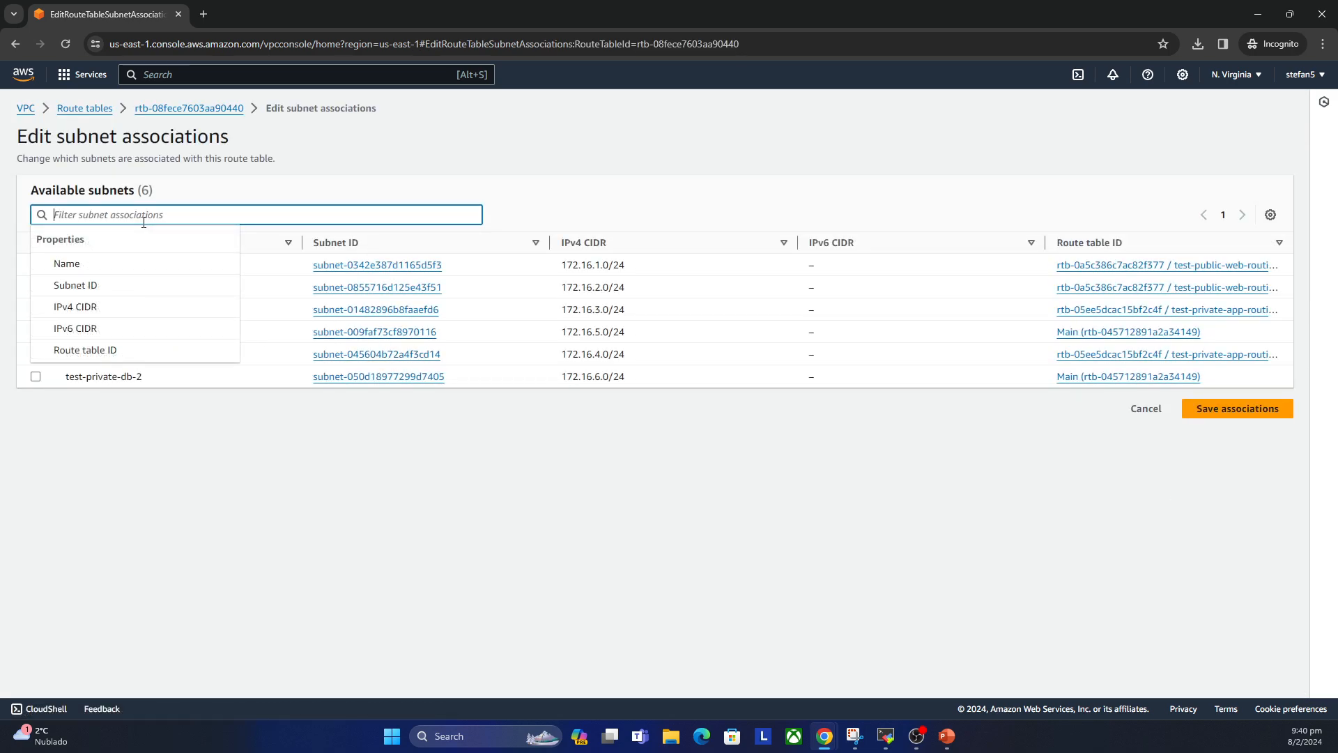
type("db")
key("Return")
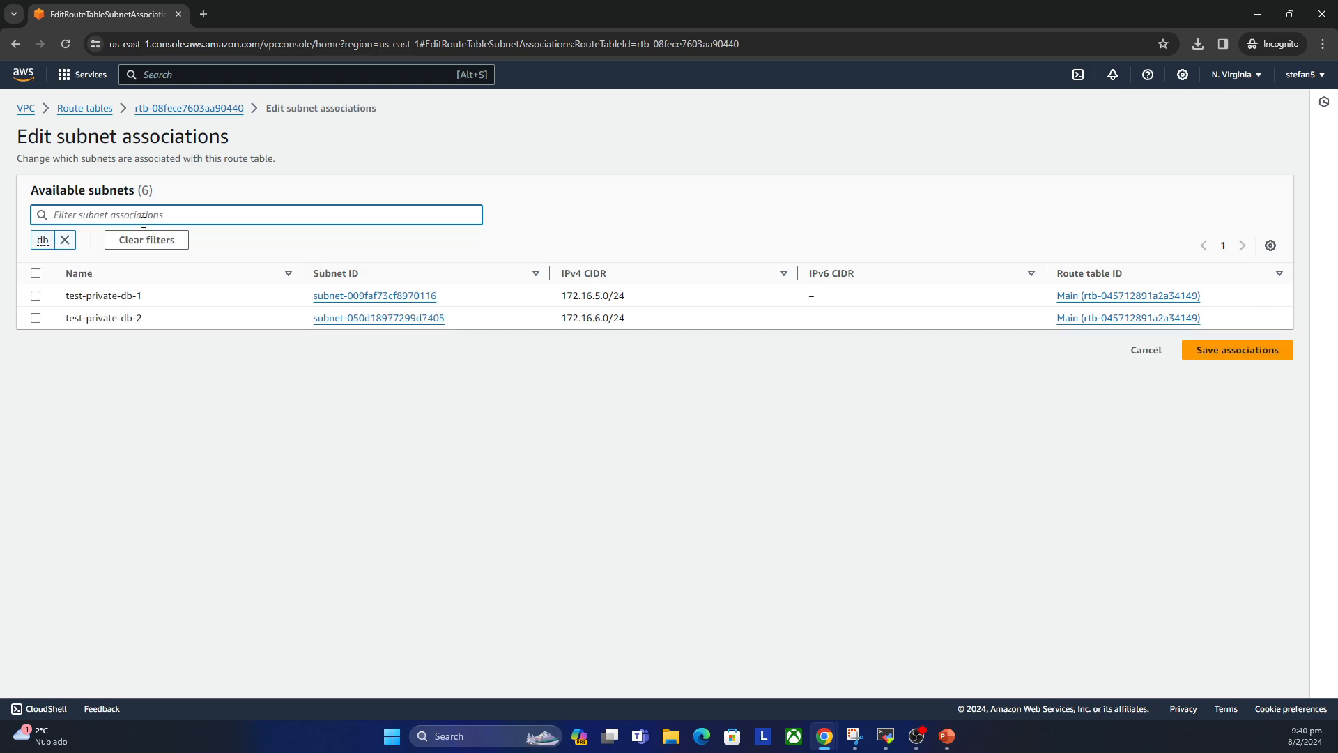
left_click(36, 273)
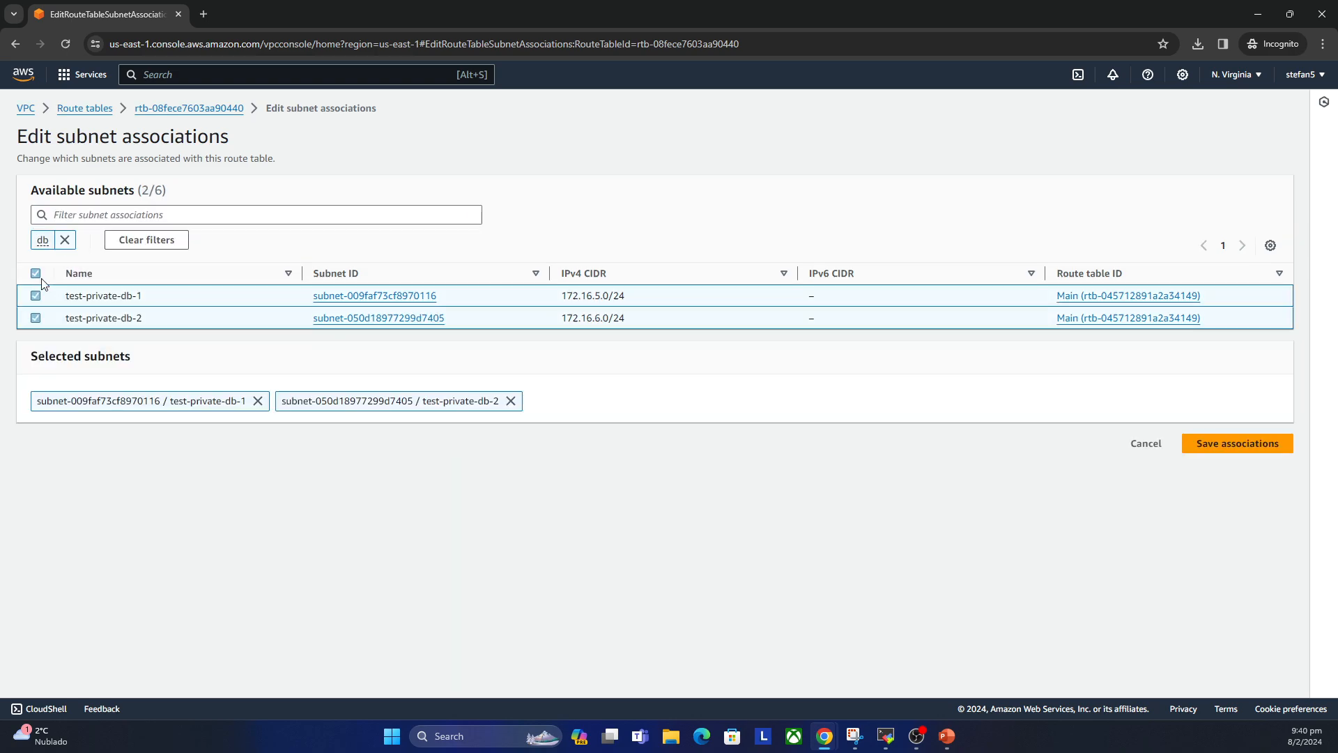
left_click(1212, 444)
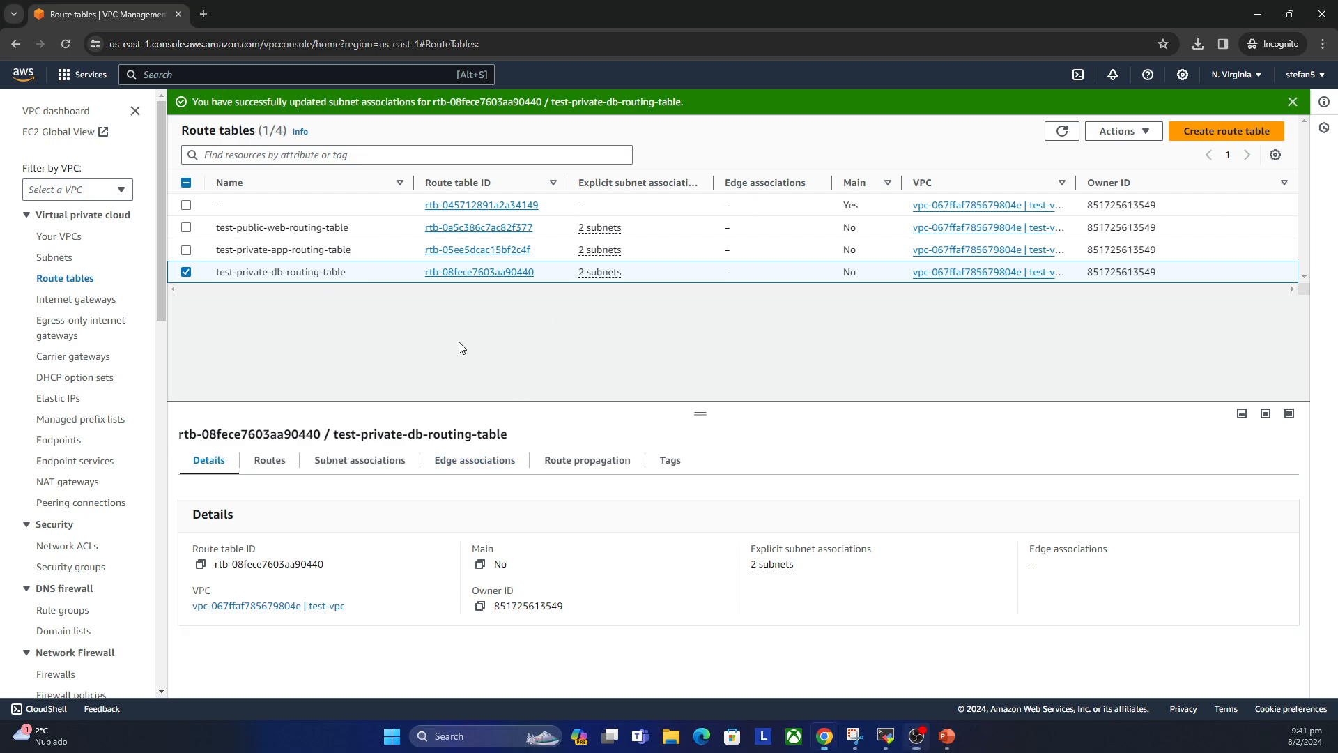
Step: Create an internet gateway named test-internet-gateway
left_click(107, 301)
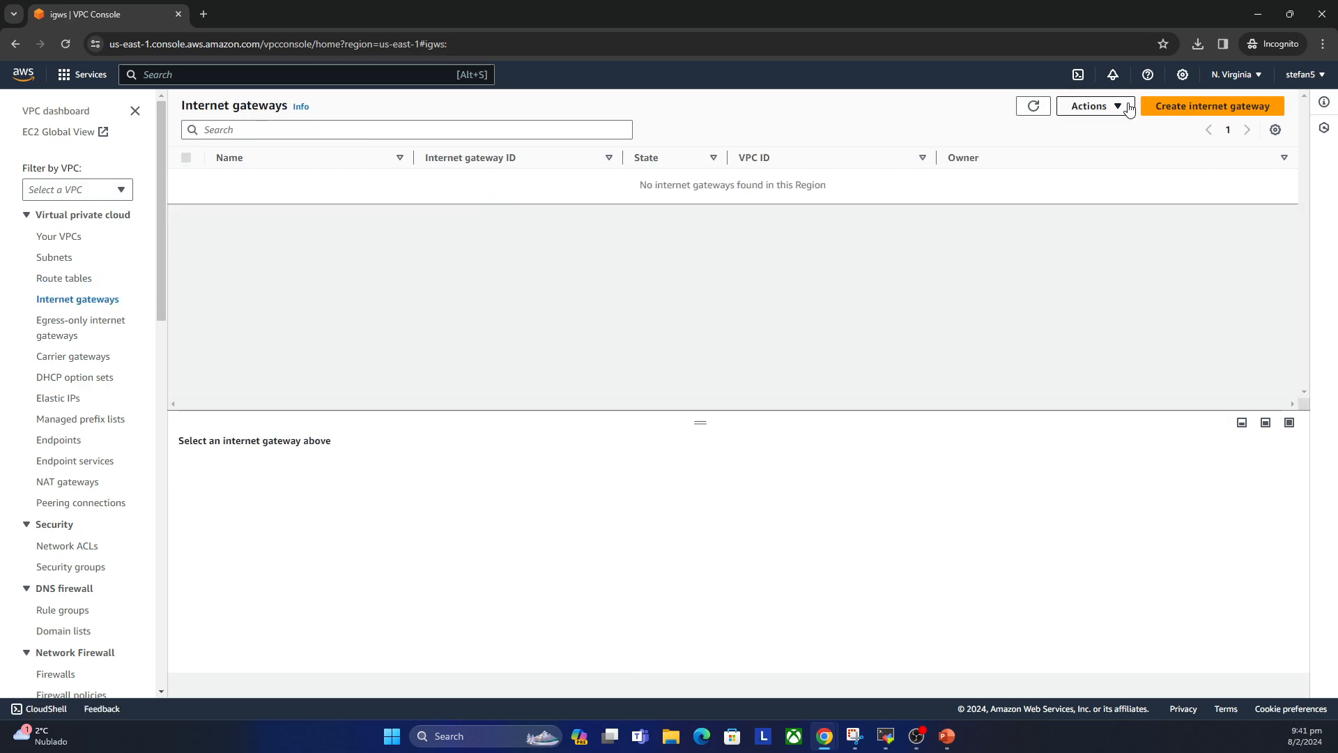
left_click(1220, 114)
left_click(233, 265)
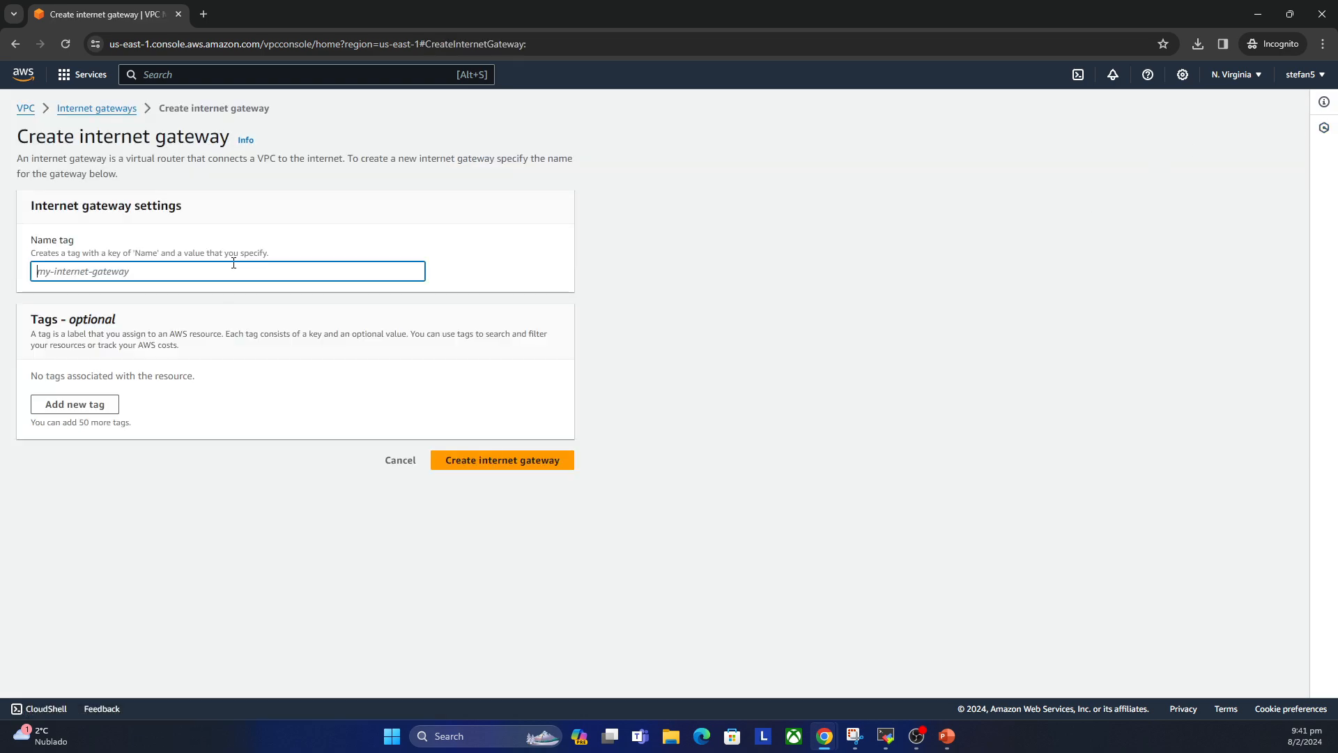
type("test-internet-gateway")
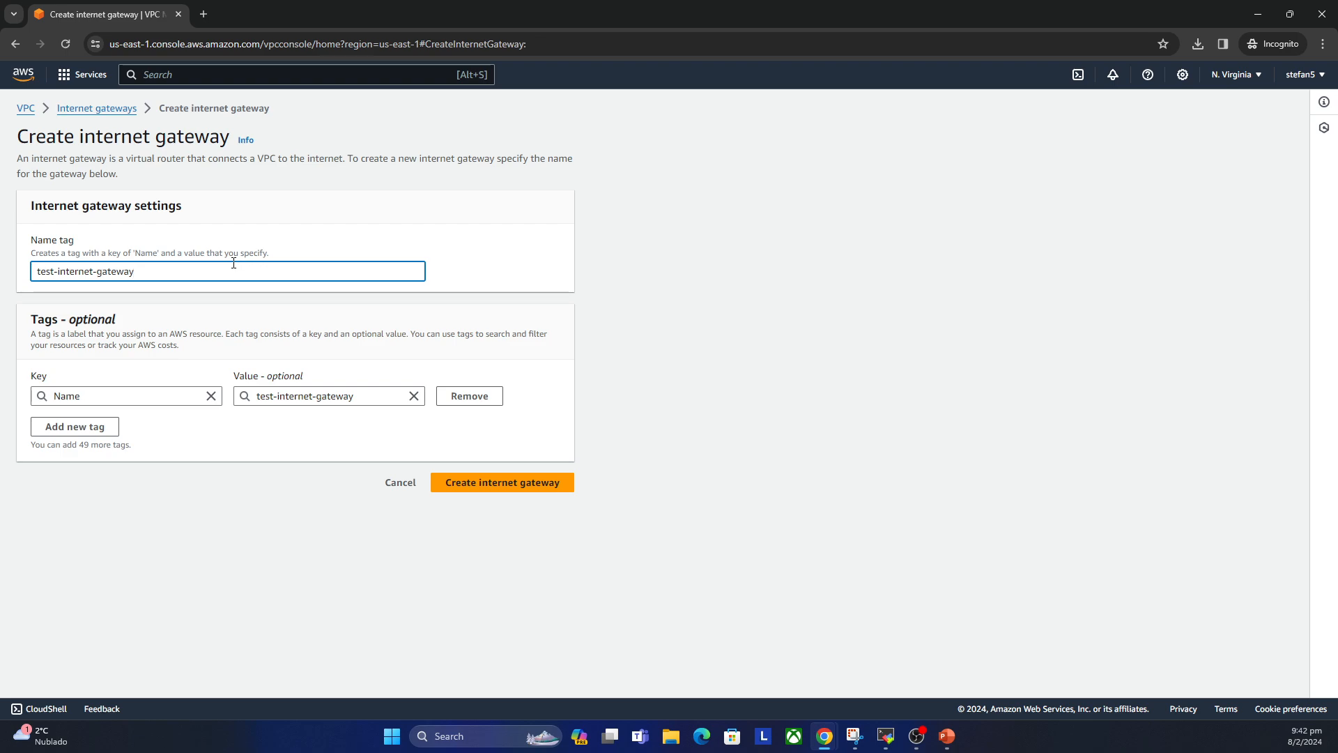
left_click(508, 483)
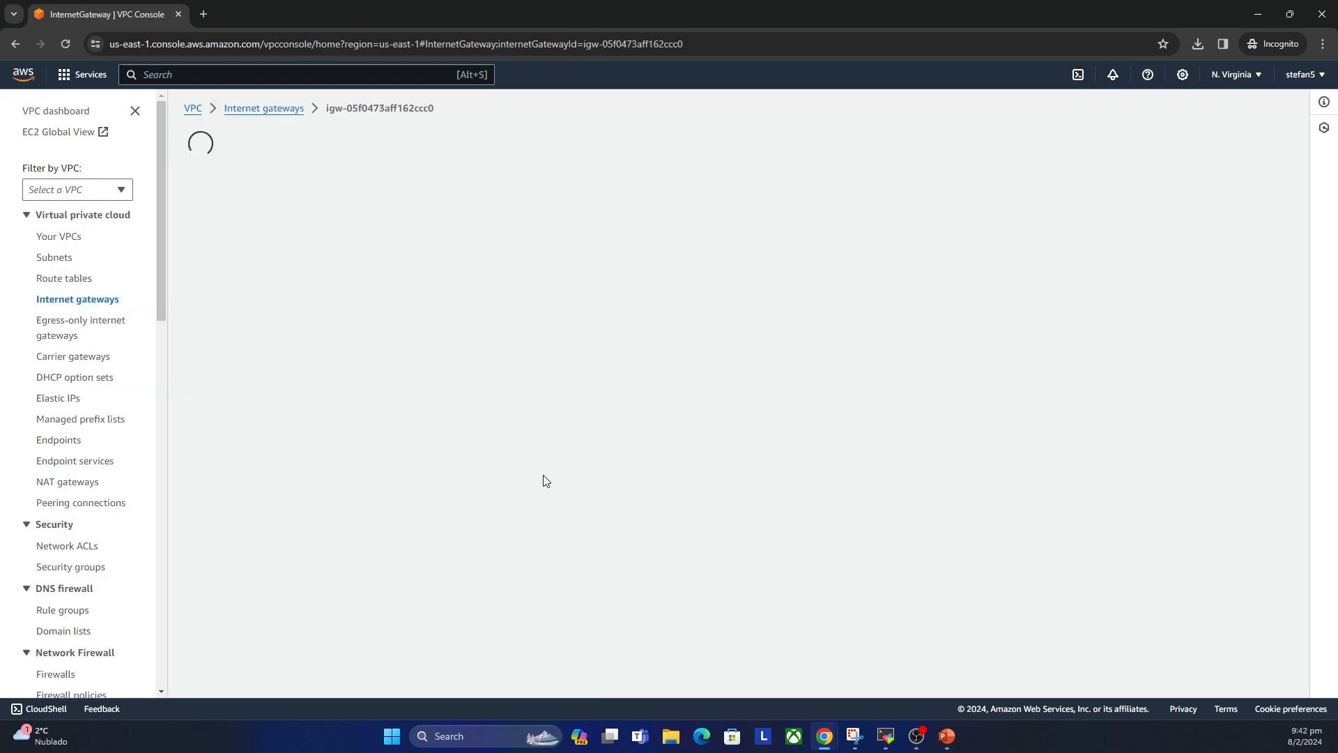
Step: Attach test-internet-gateway to the test-vpc VPC
left_click(275, 110)
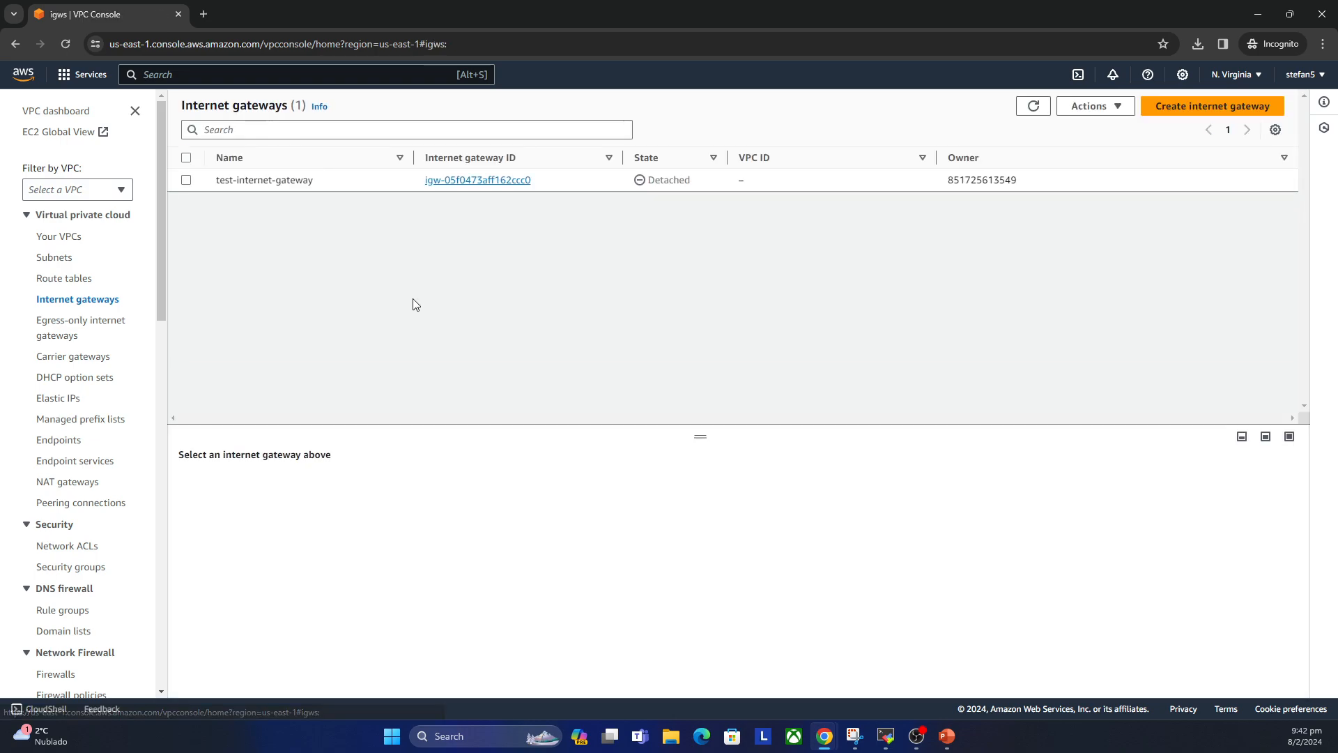
left_click(186, 179)
left_click(1091, 106)
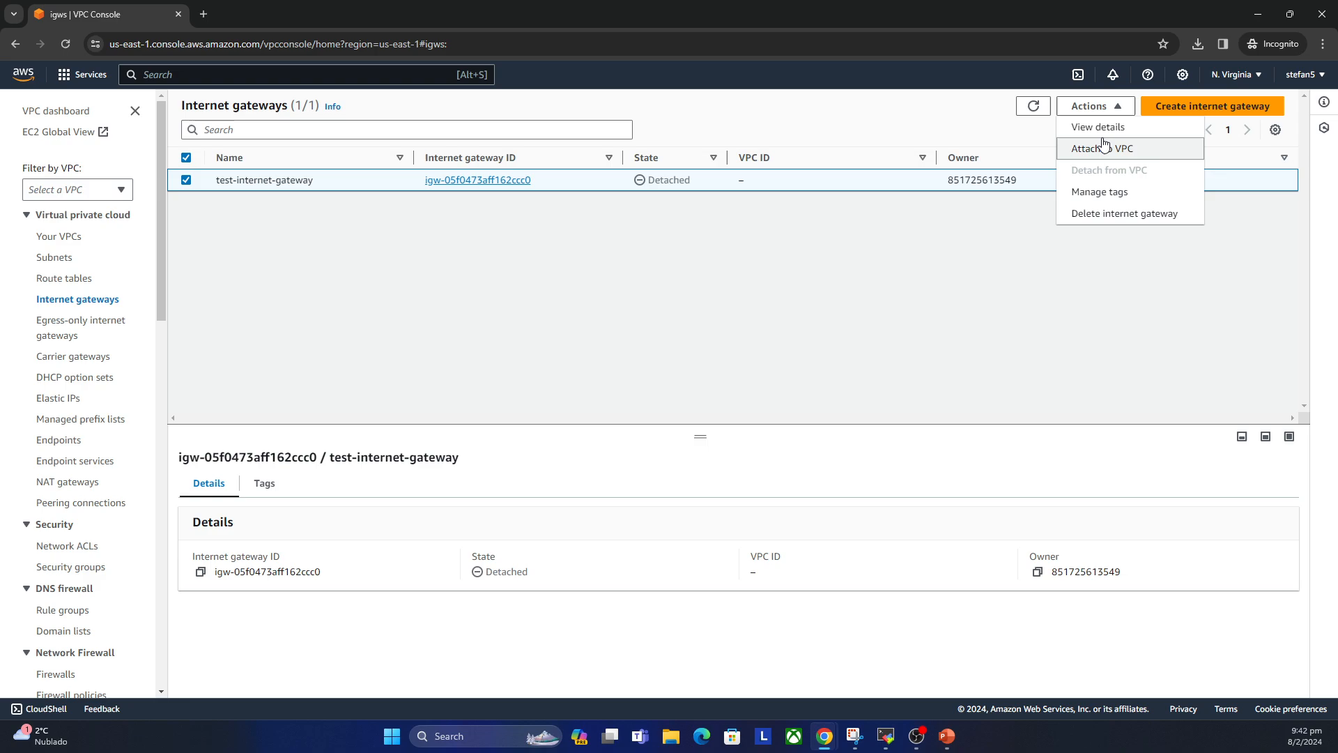
left_click(1131, 150)
left_click(349, 248)
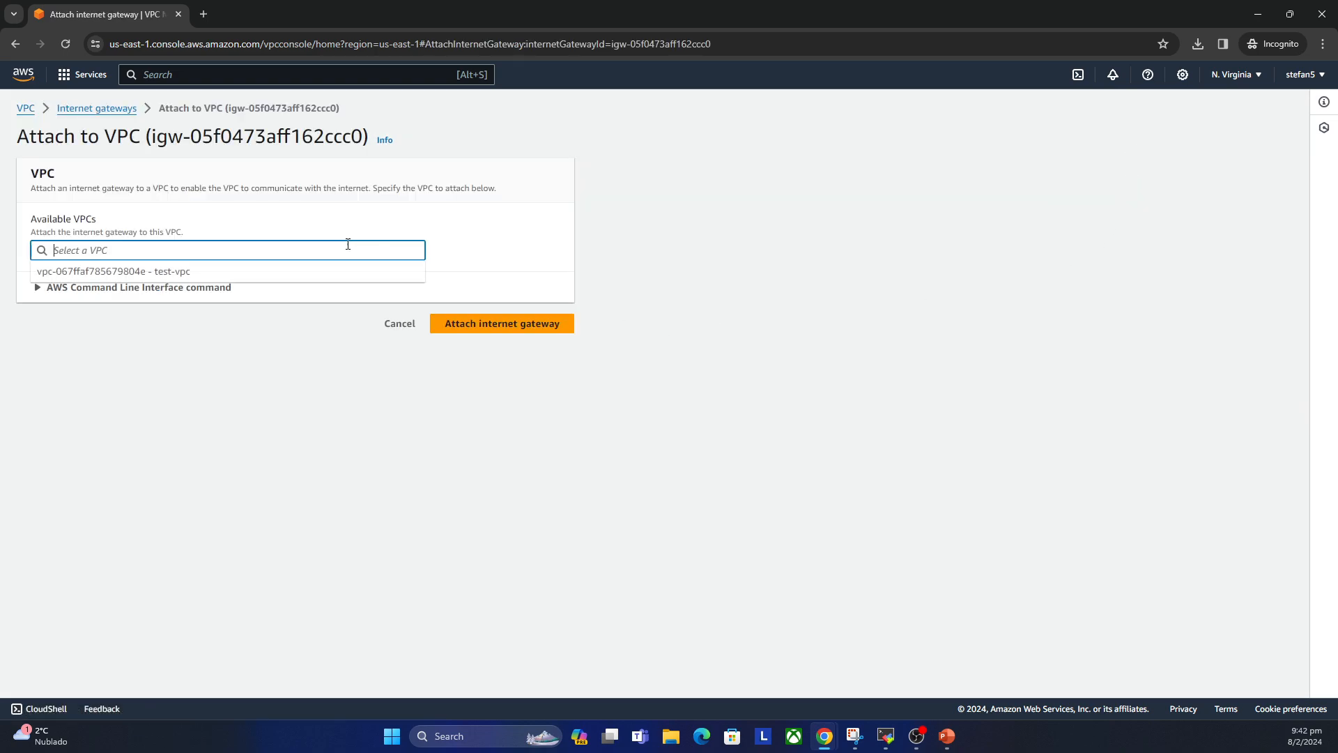
left_click(230, 275)
left_click(520, 325)
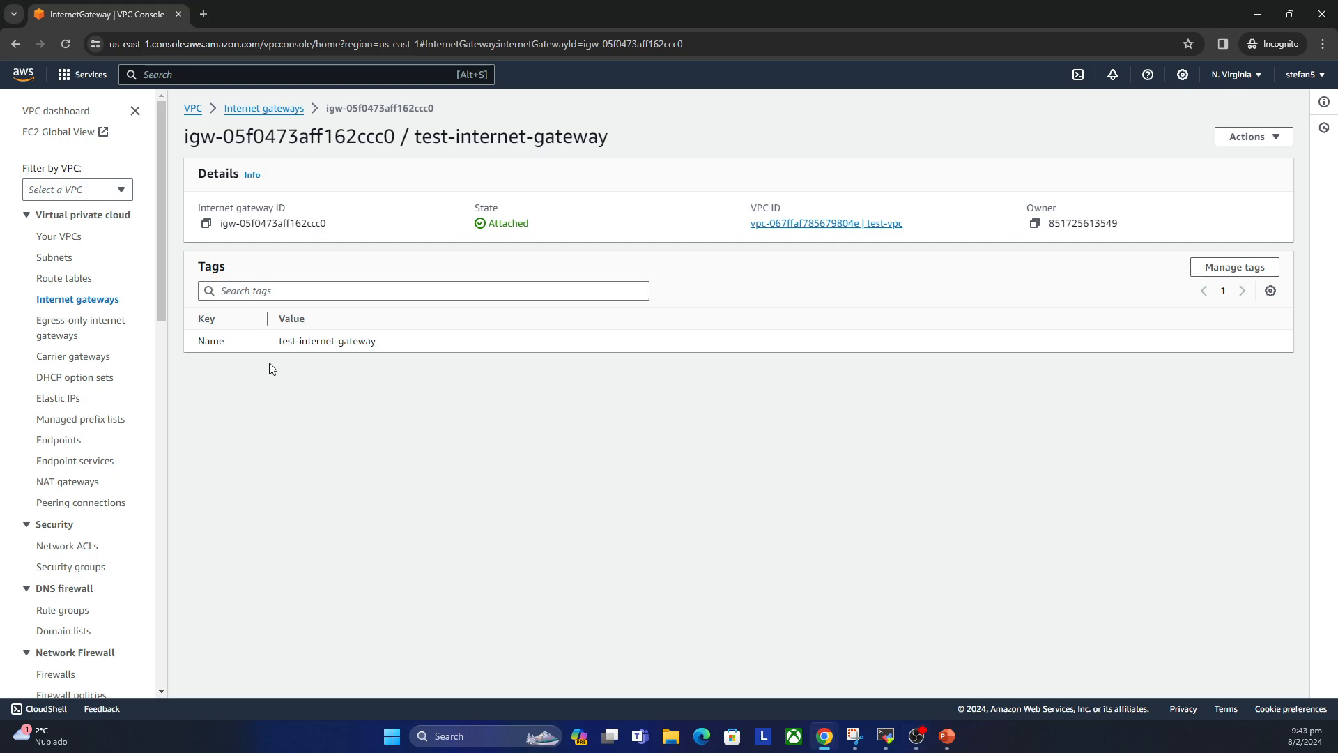
Step: Start a new NAT gateway named test-NAT-gateway and place it in the test-public-web-1 subnet
left_click(81, 479)
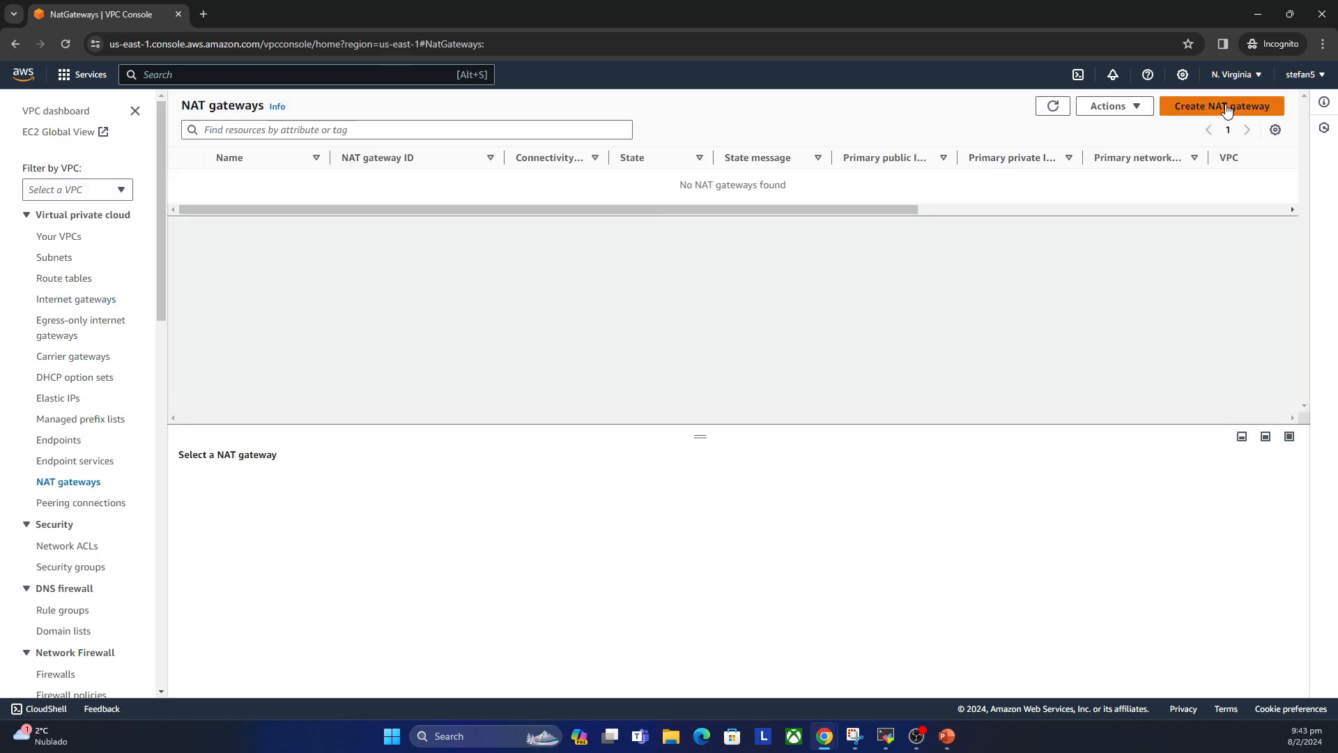
left_click_drag(568, 210, 245, 221)
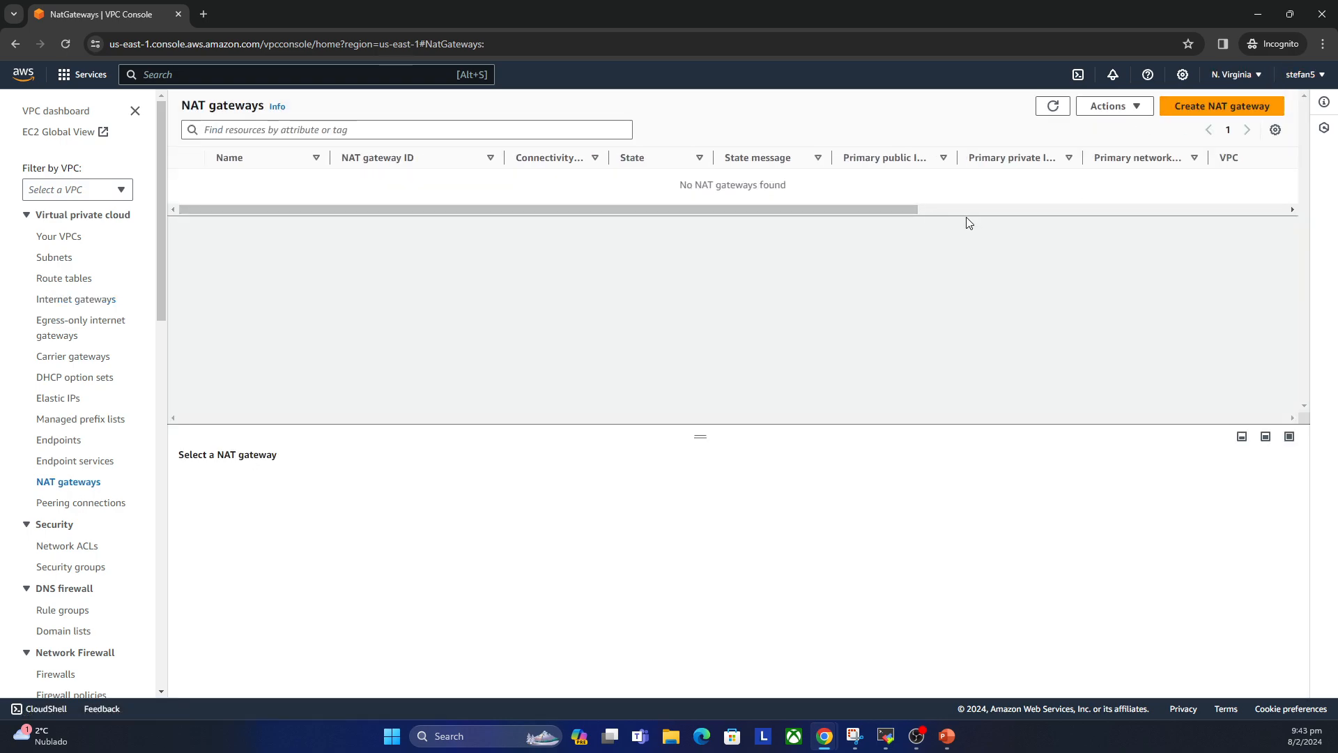
left_click(1199, 105)
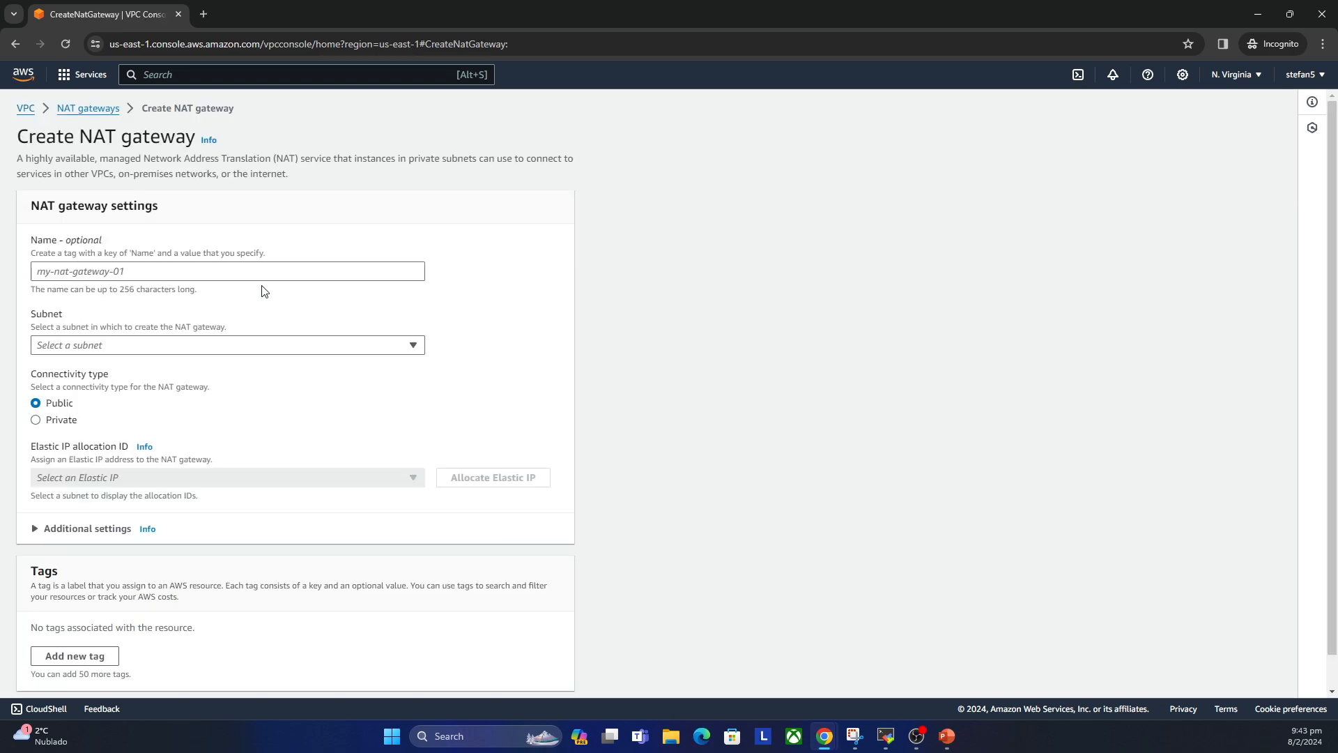
left_click(143, 276)
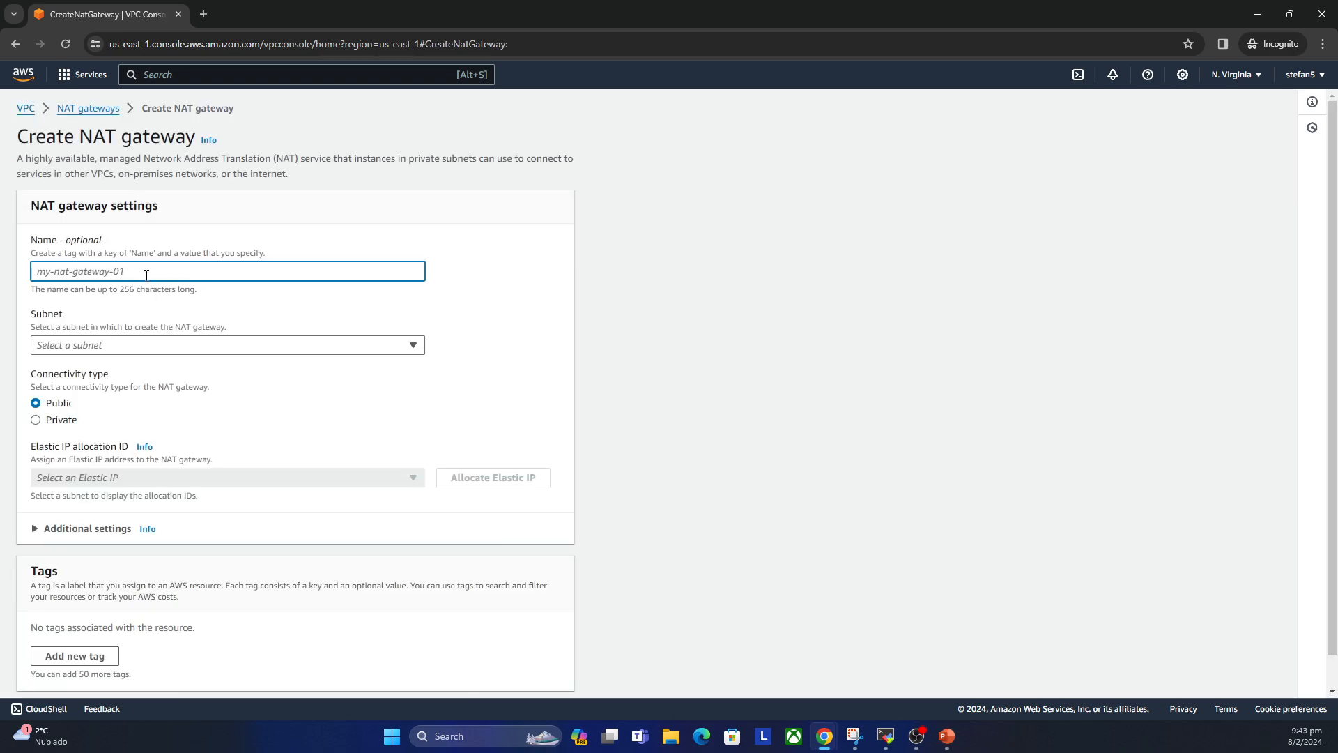
type("test-NAT-gateway")
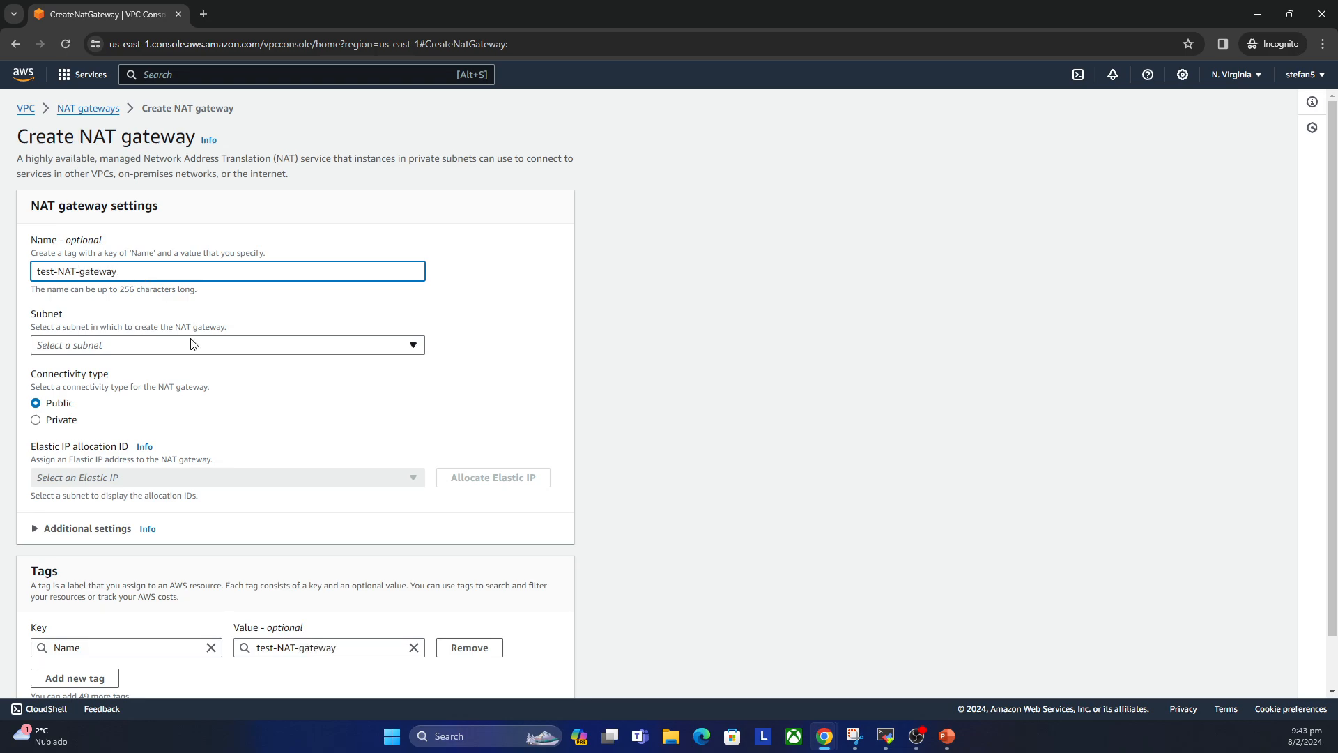
left_click(209, 345)
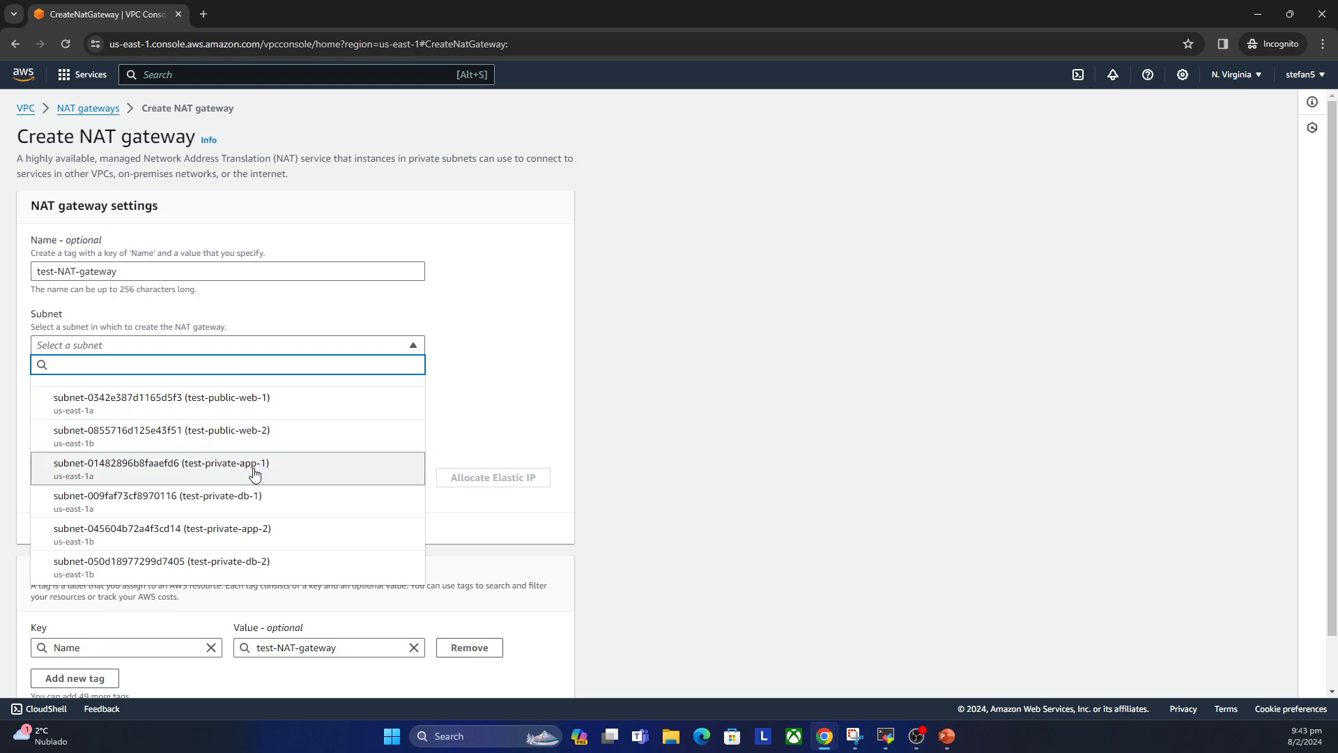
left_click(268, 419)
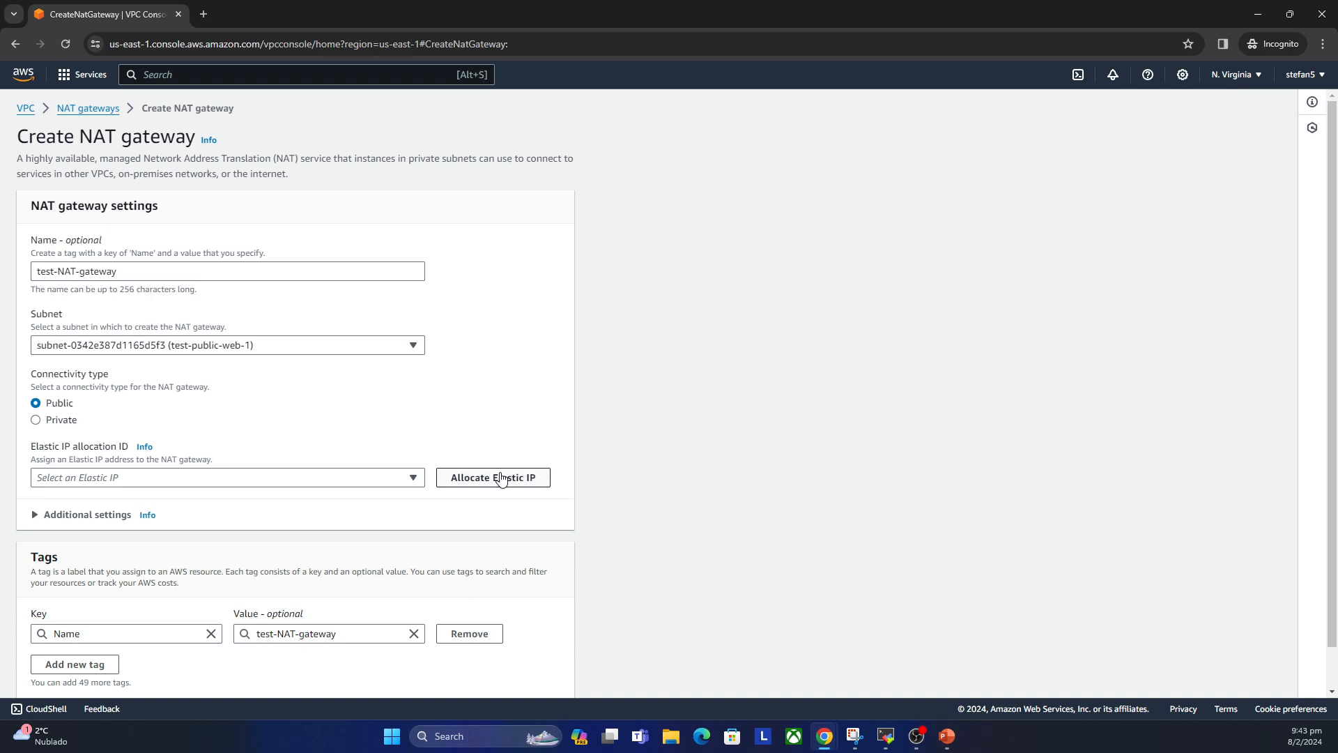
Step: Allocate an Elastic IP to the new NAT gateway and create the gateway
scroll(422, 489, "down", 1)
scroll(422, 489, "down", 1)
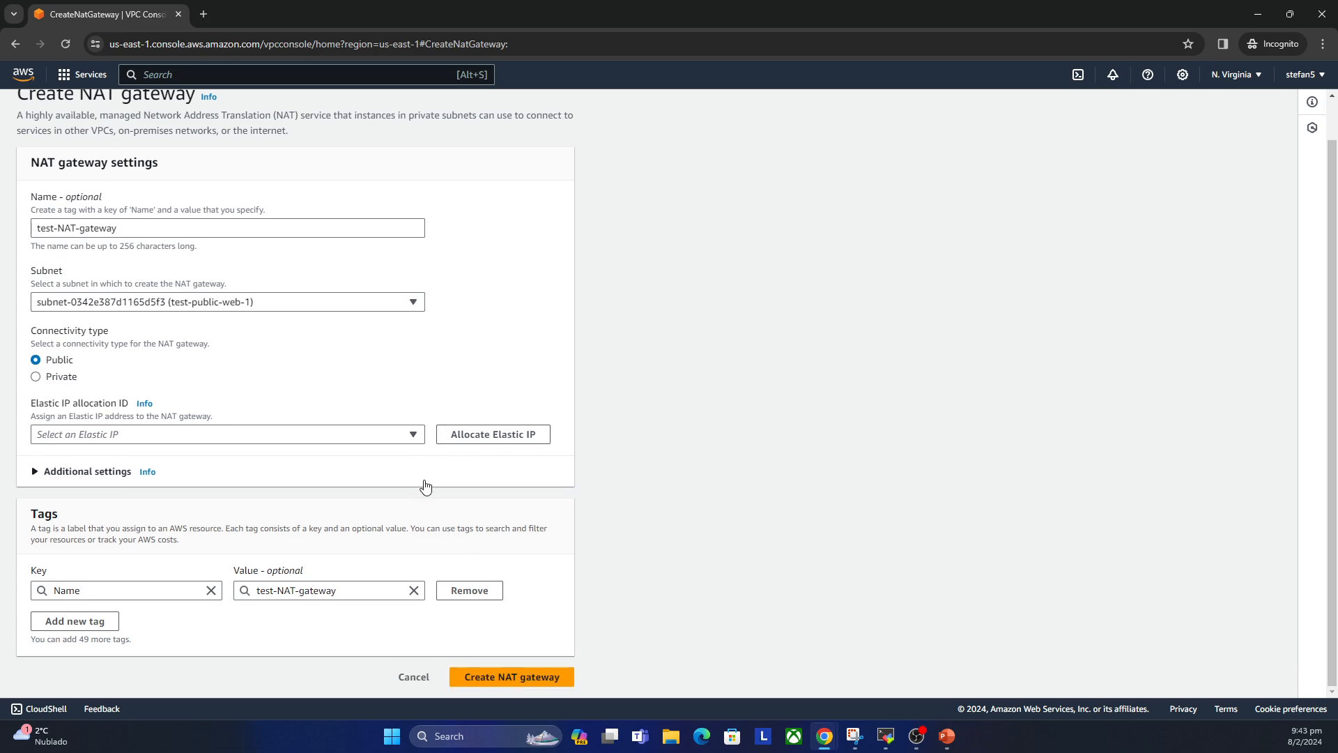
left_click(501, 442)
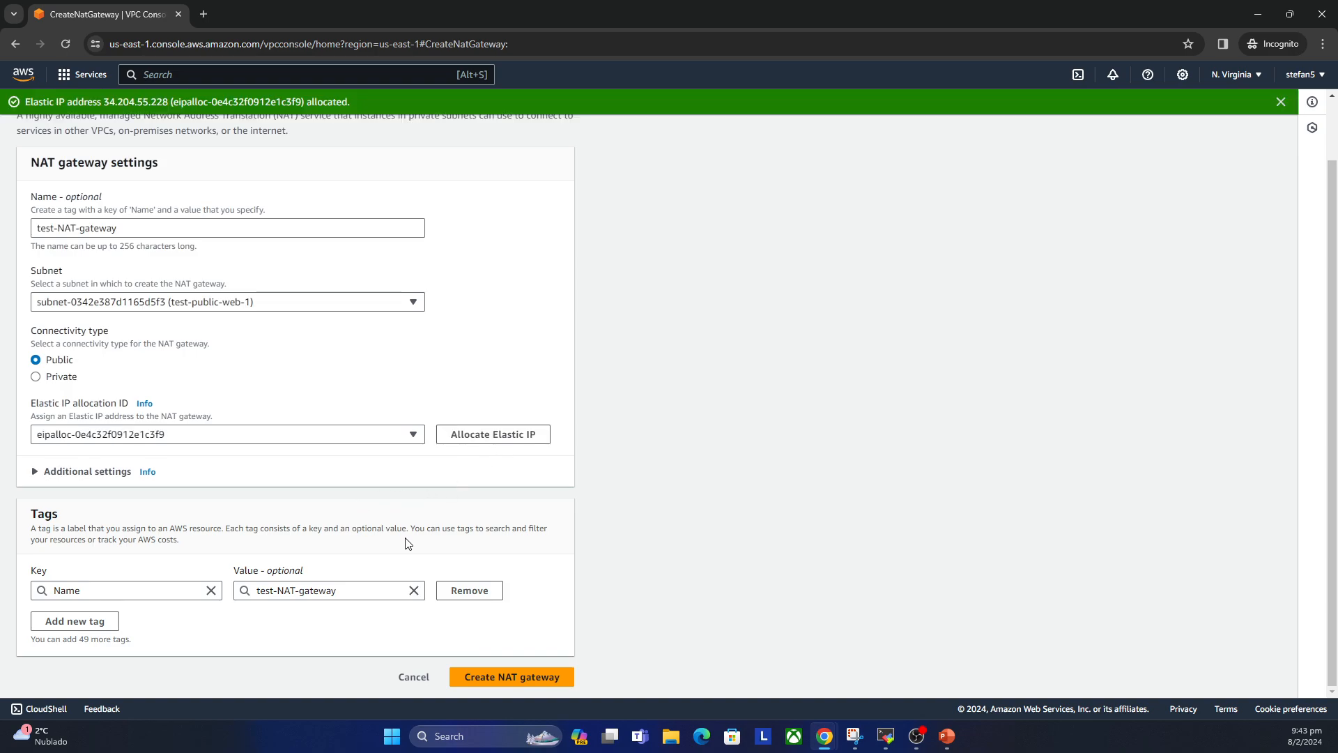
left_click(508, 671)
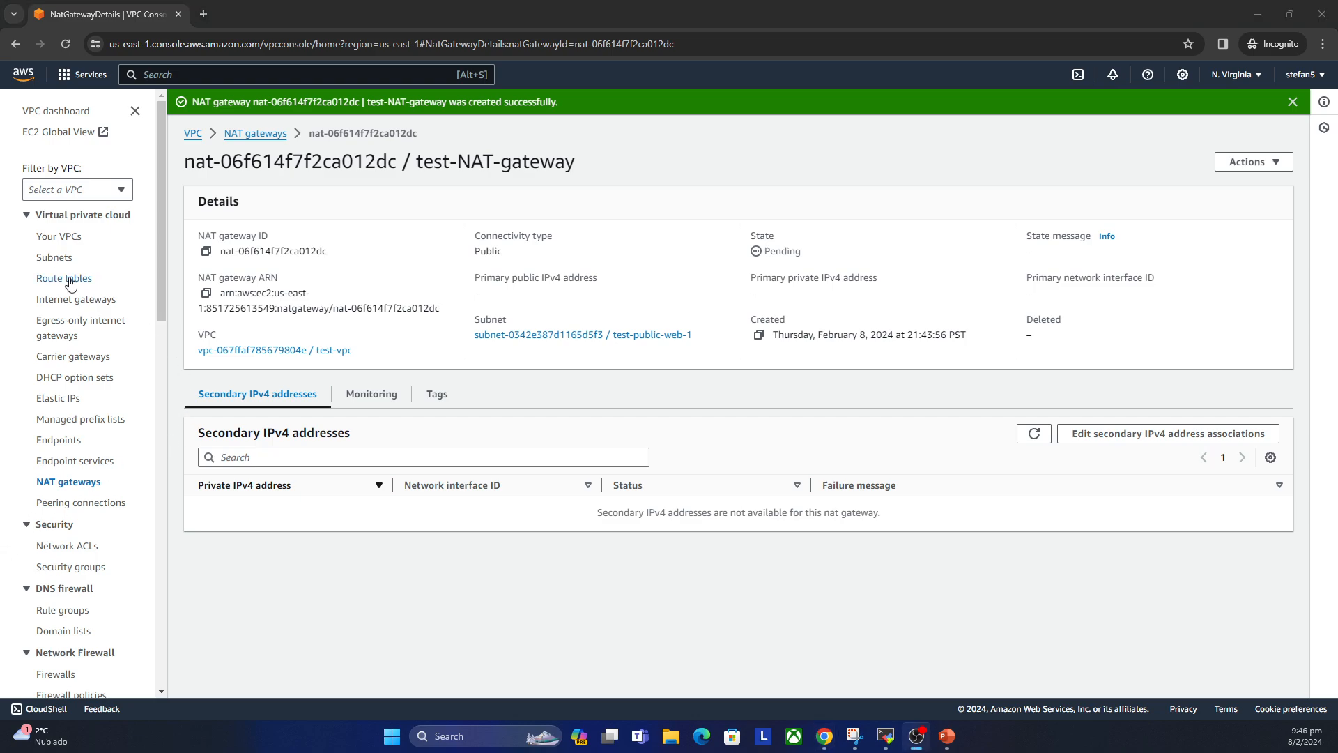
Step: Add a route with destination 0.0.0.0/0 to test-public-web-routing-table
left_click(69, 280)
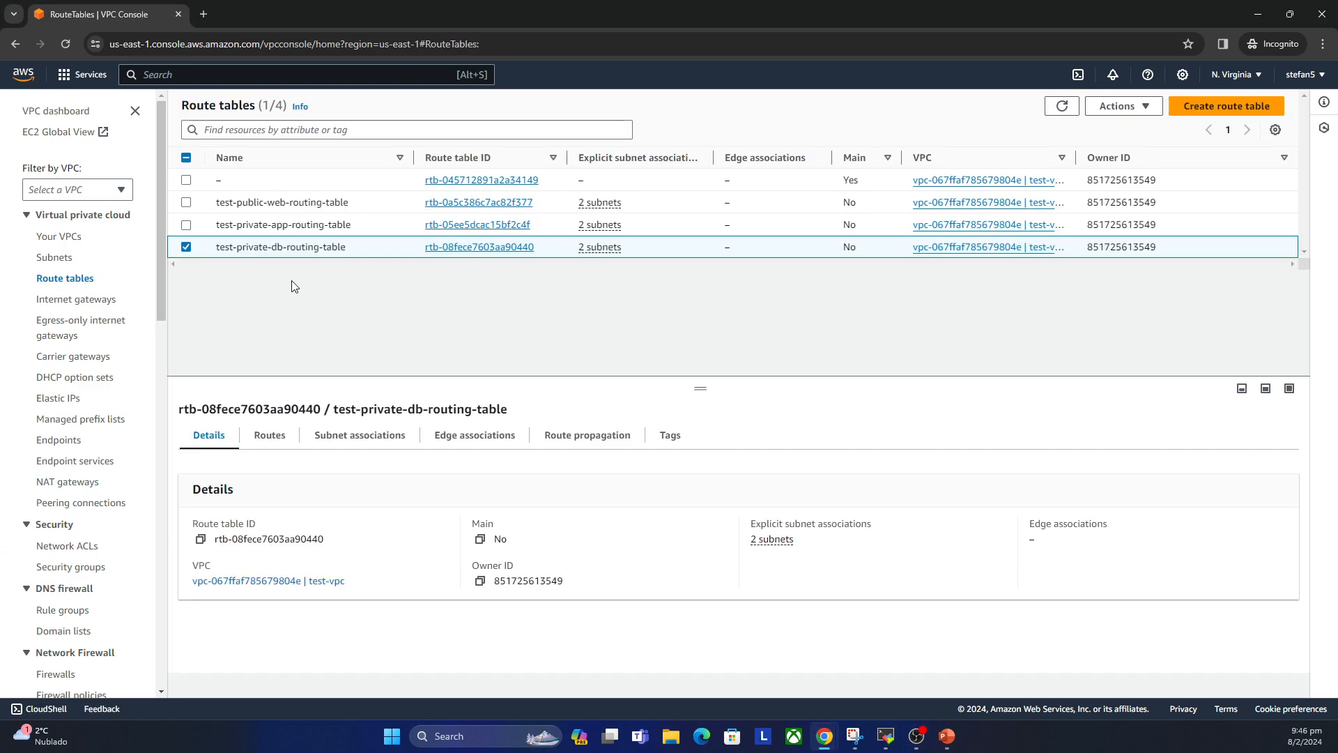
left_click(186, 247)
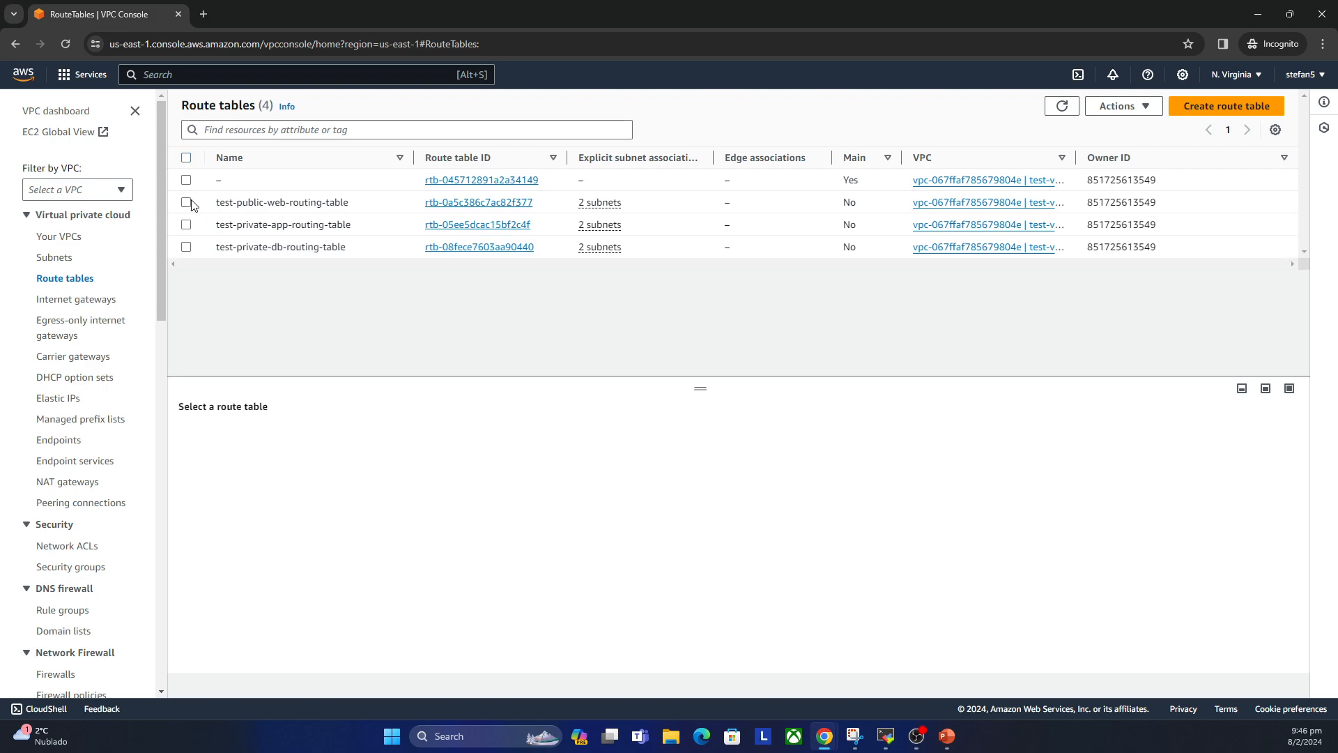
left_click(192, 203)
left_click(282, 437)
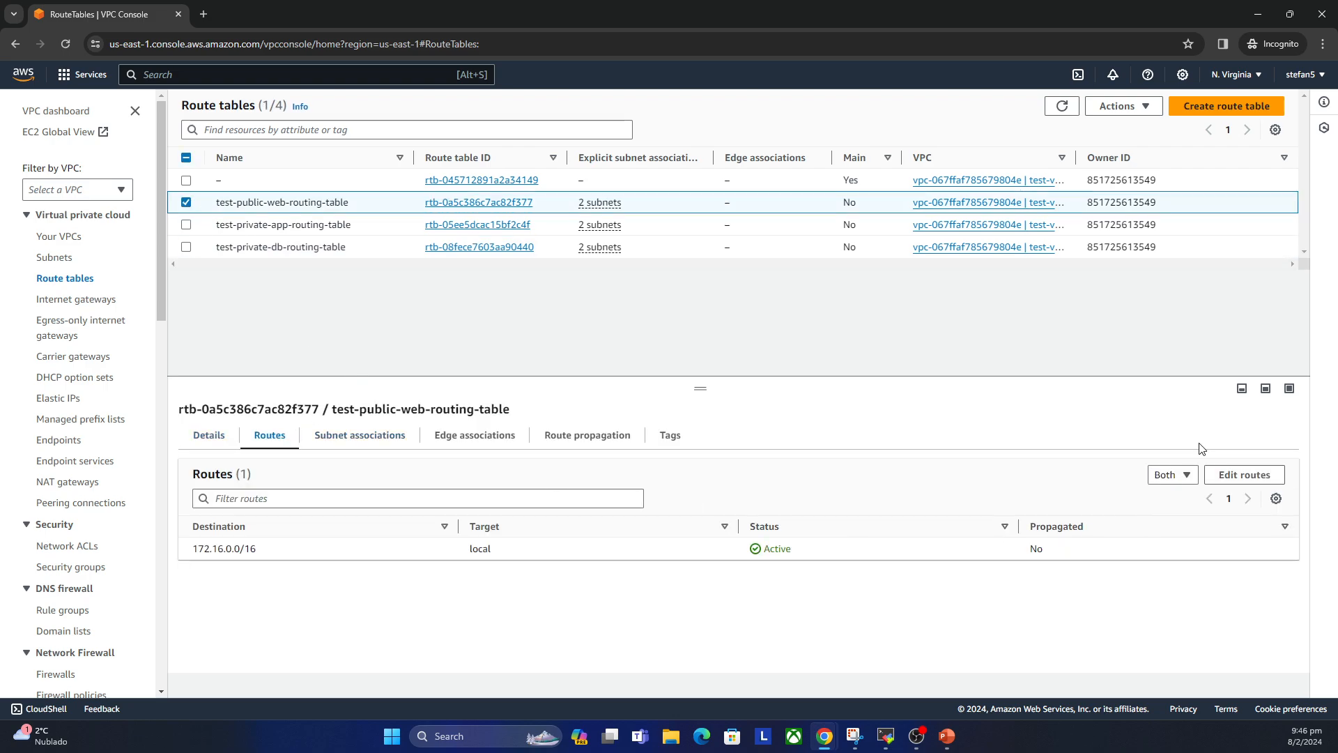
left_click(1235, 479)
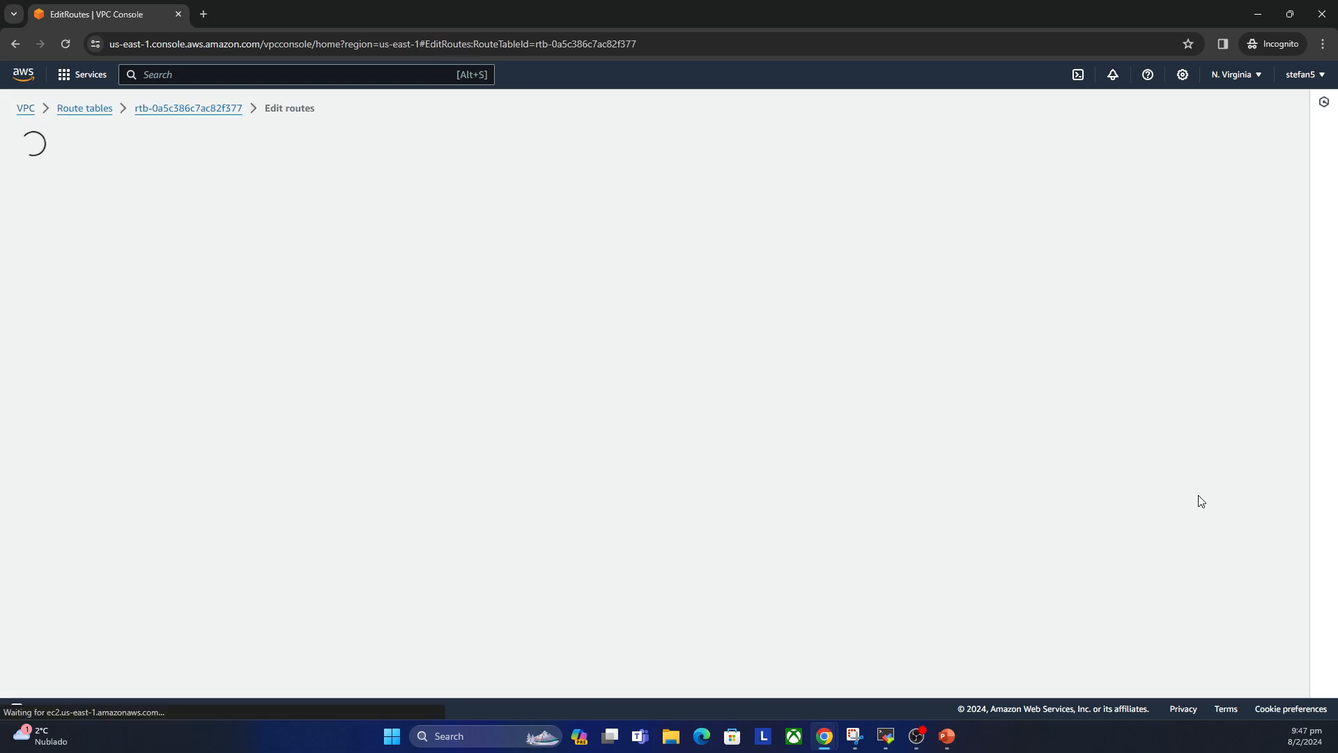
left_click(92, 278)
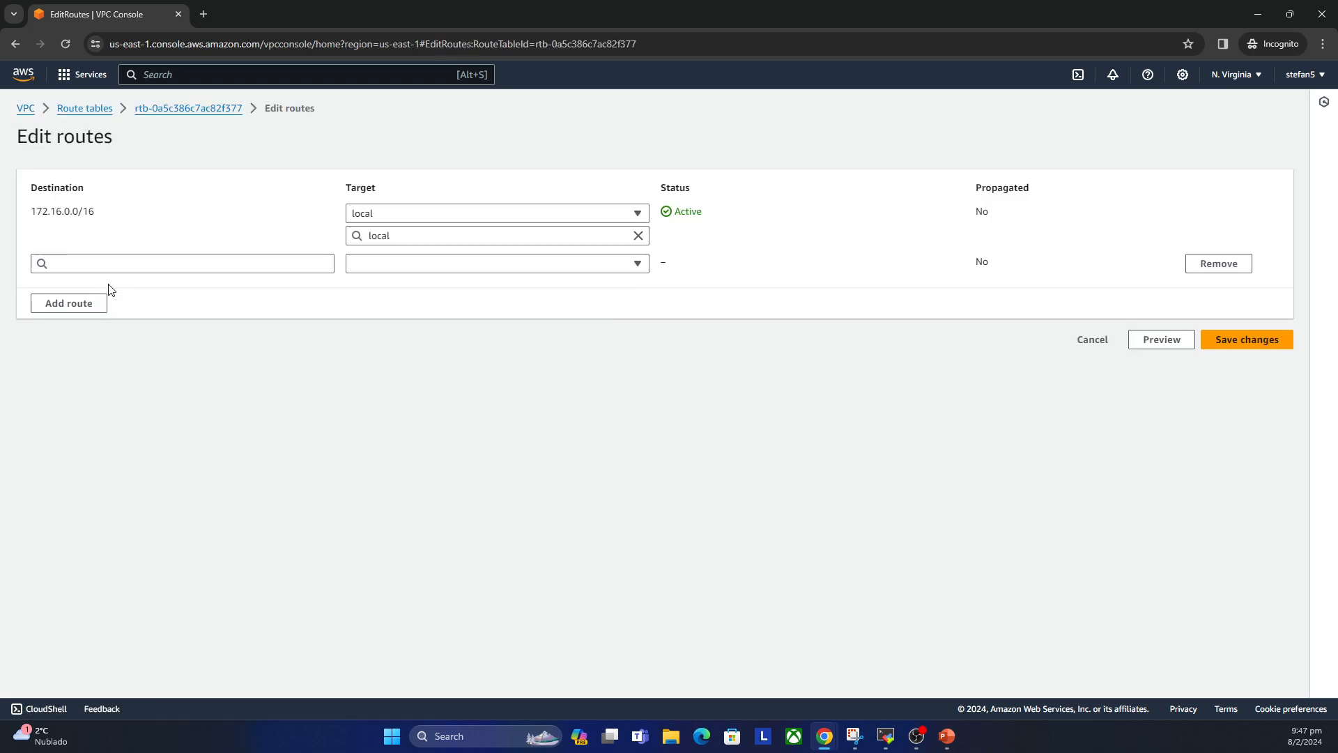
left_click(112, 269)
left_click(125, 285)
Step: Target the 0.0.0.0/0 route at the internet gateway test-internet-gateway, save the routes and return to the route tables list
left_click(484, 266)
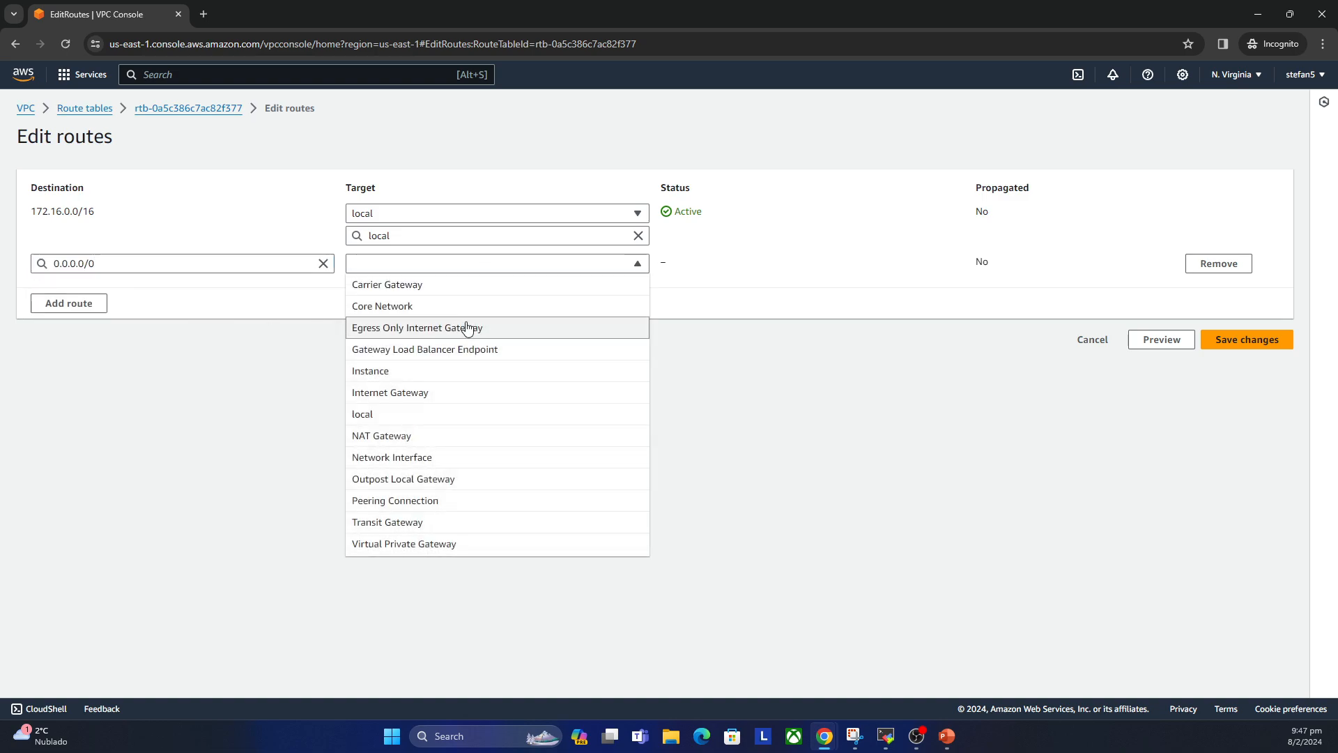
left_click(427, 393)
left_click(417, 286)
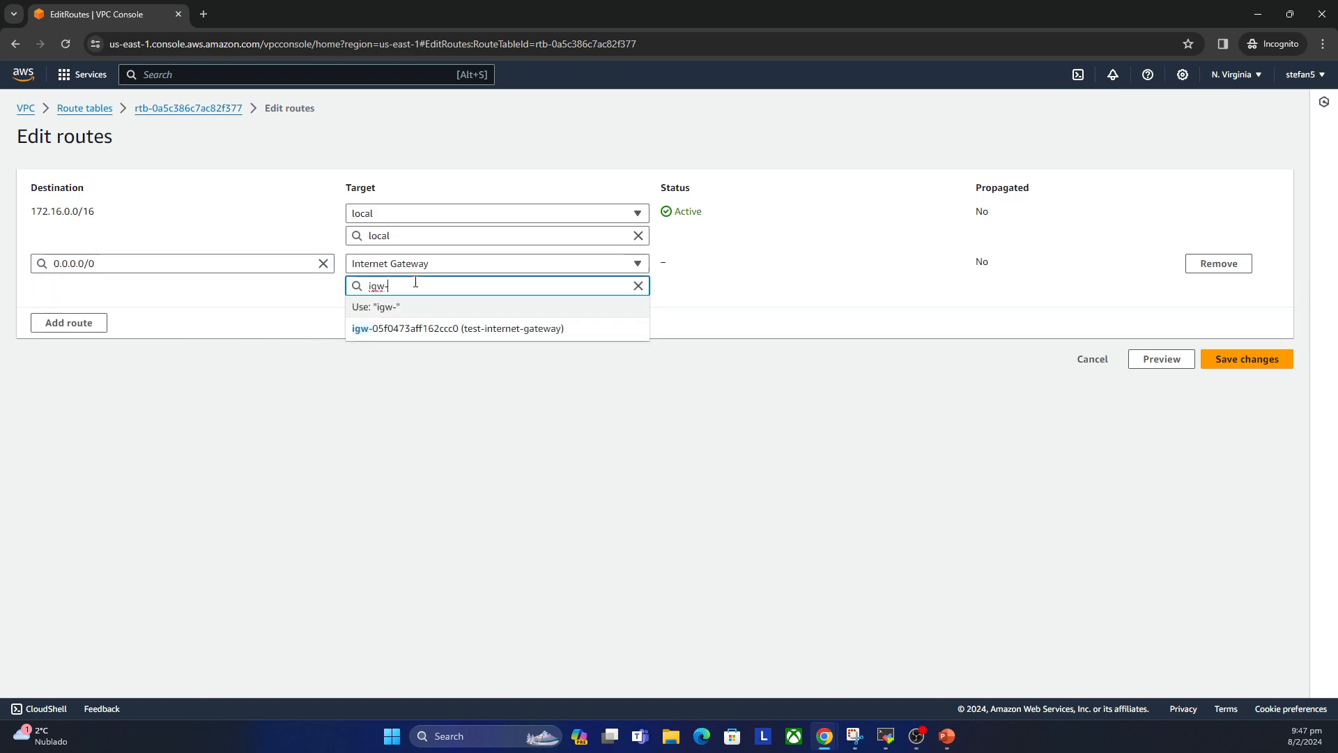
left_click(436, 328)
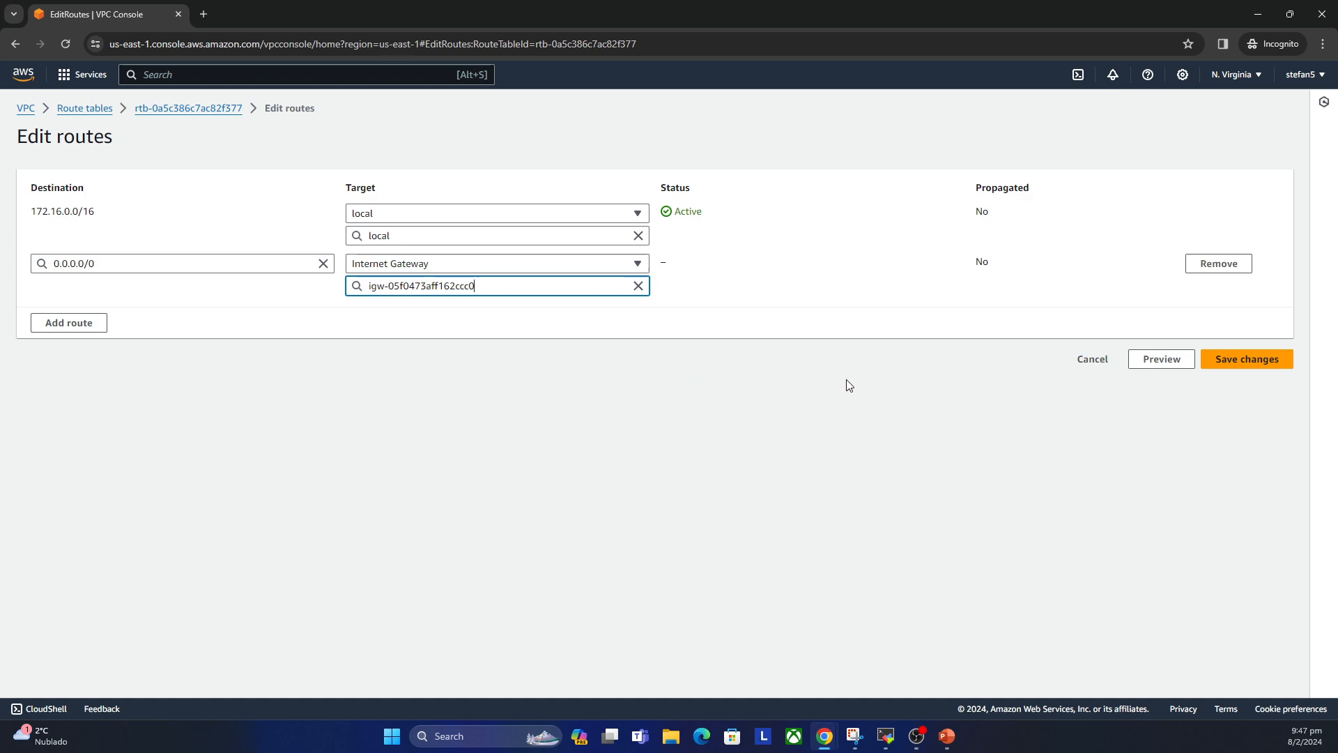
left_click(1255, 361)
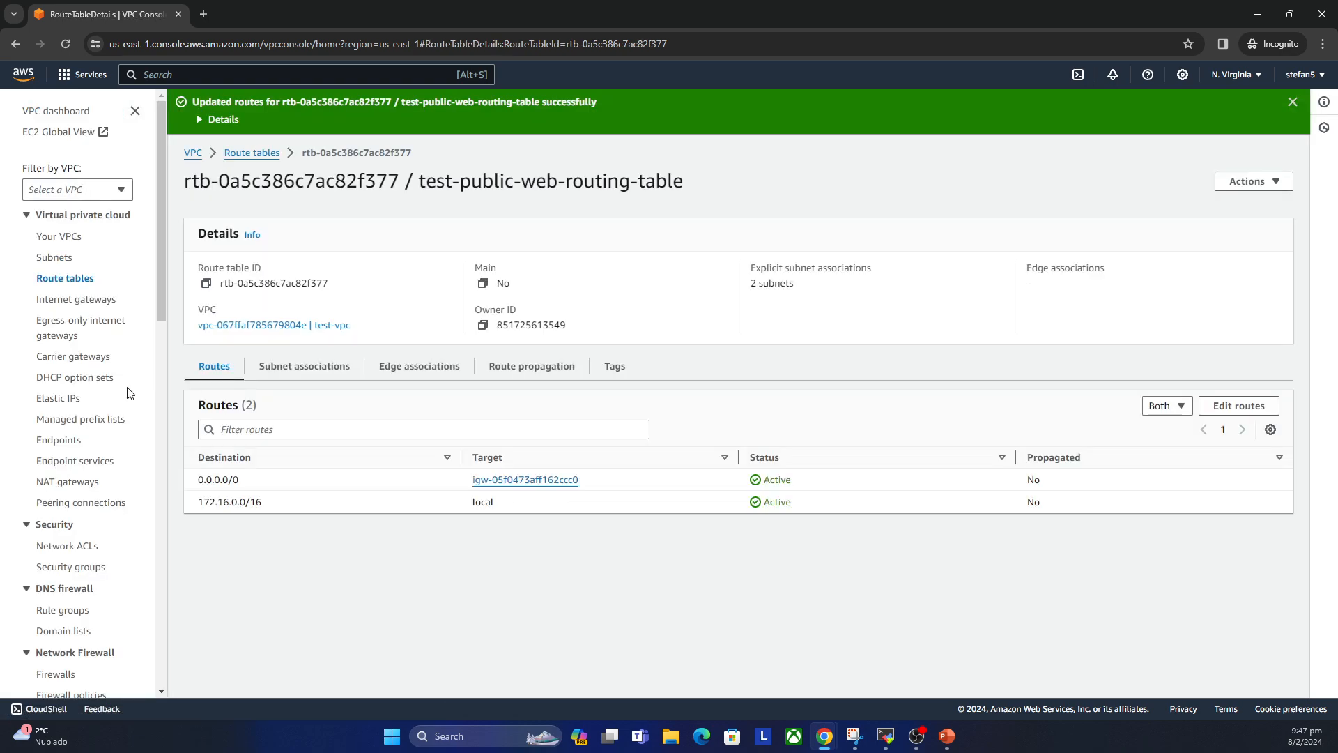
left_click(745, 578)
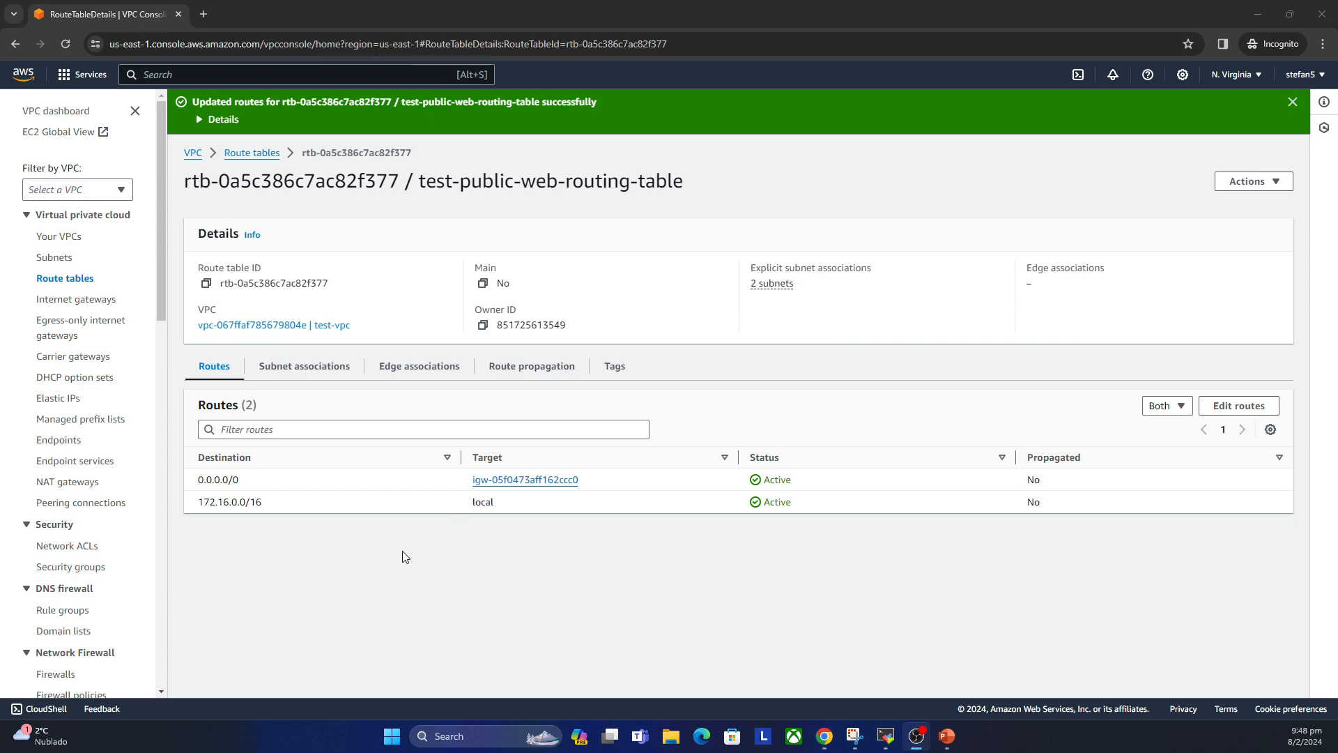
left_click(252, 153)
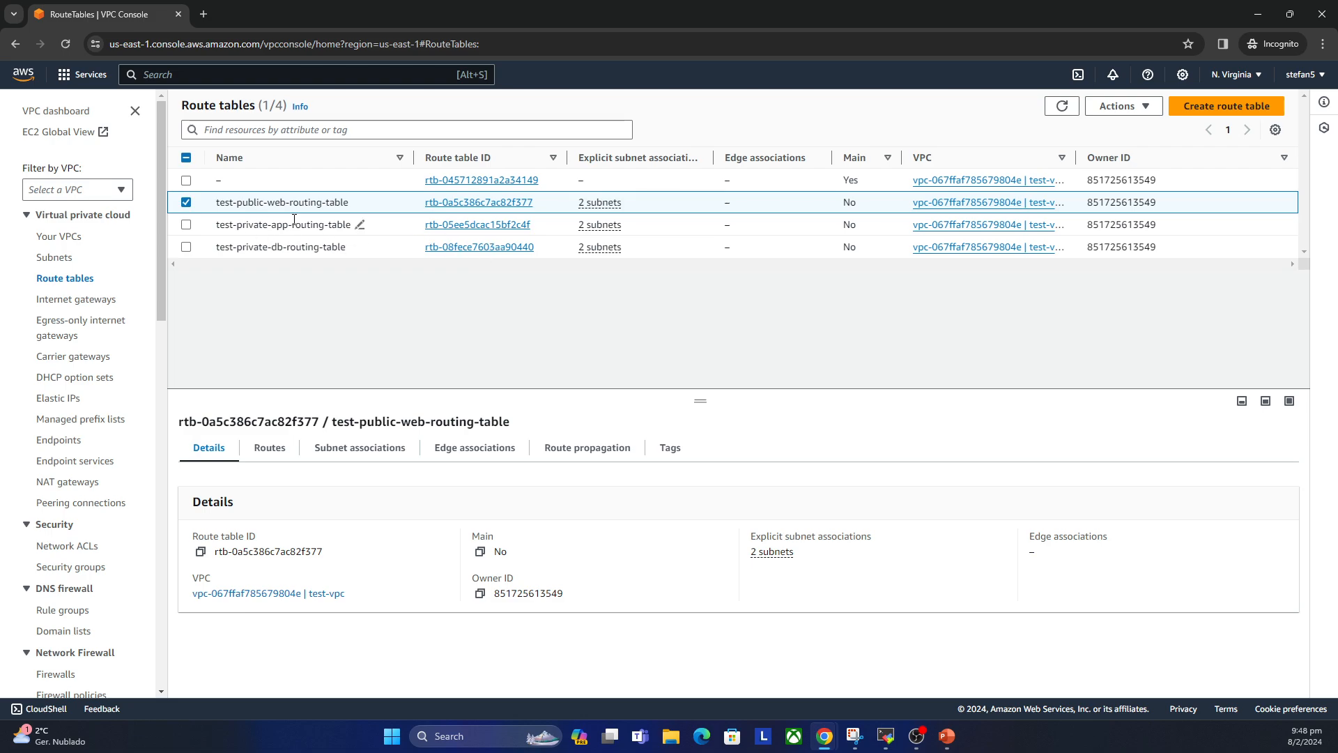
Step: Add a route with destination 0.0.0.0/0 to test-private-app-routing-table
left_click(185, 223)
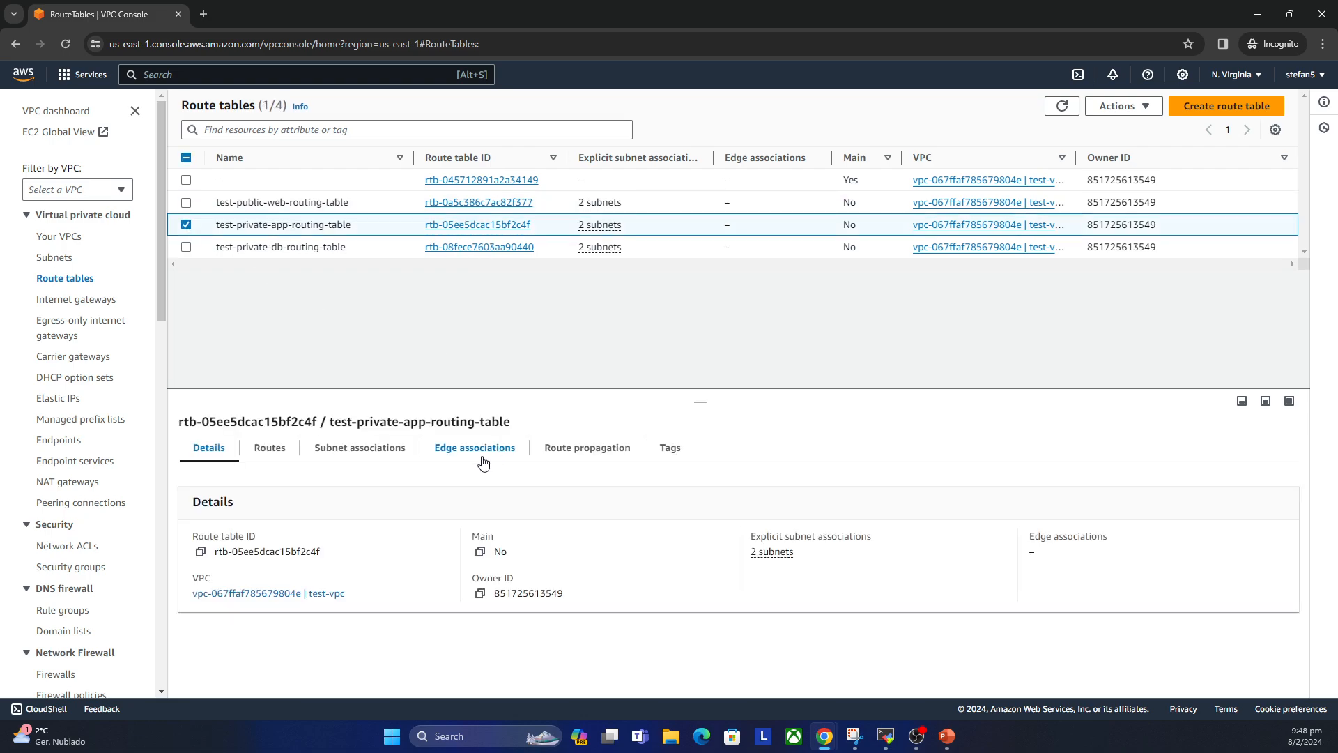
left_click(274, 450)
left_click(1227, 485)
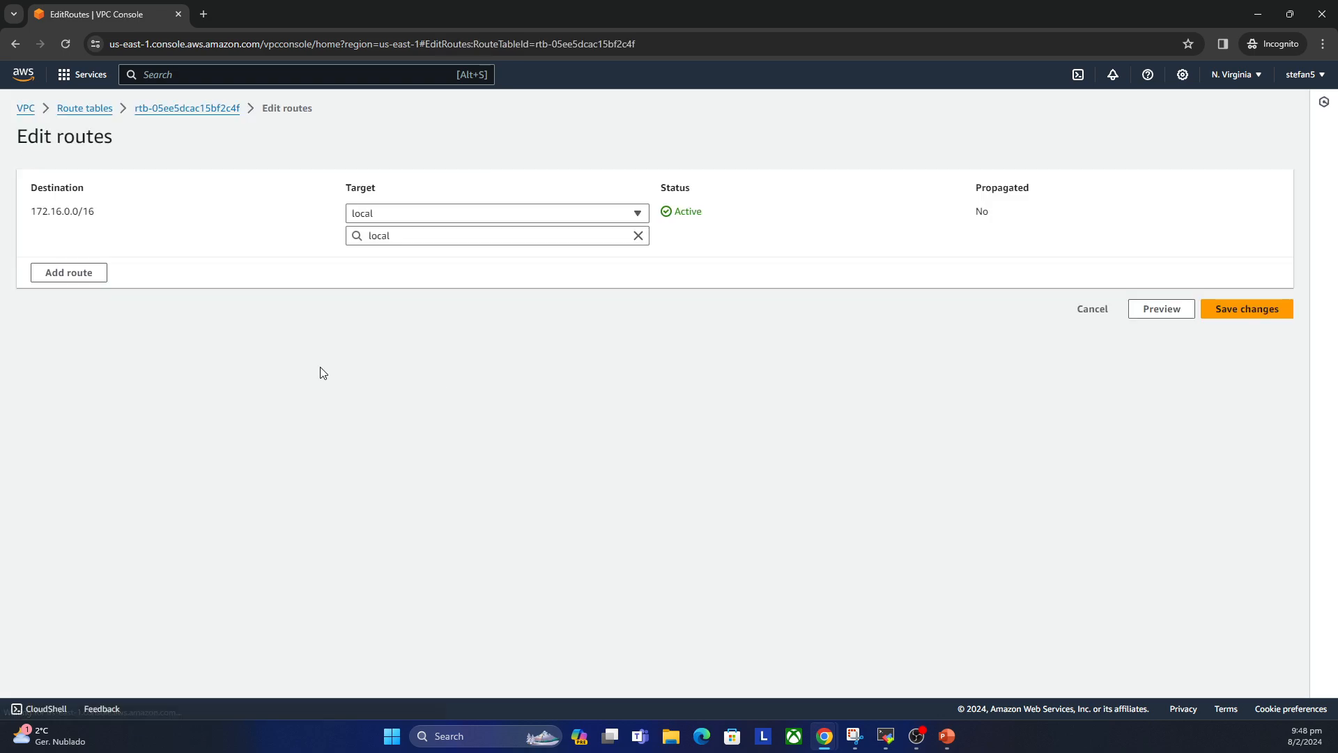
left_click(80, 272)
left_click(126, 265)
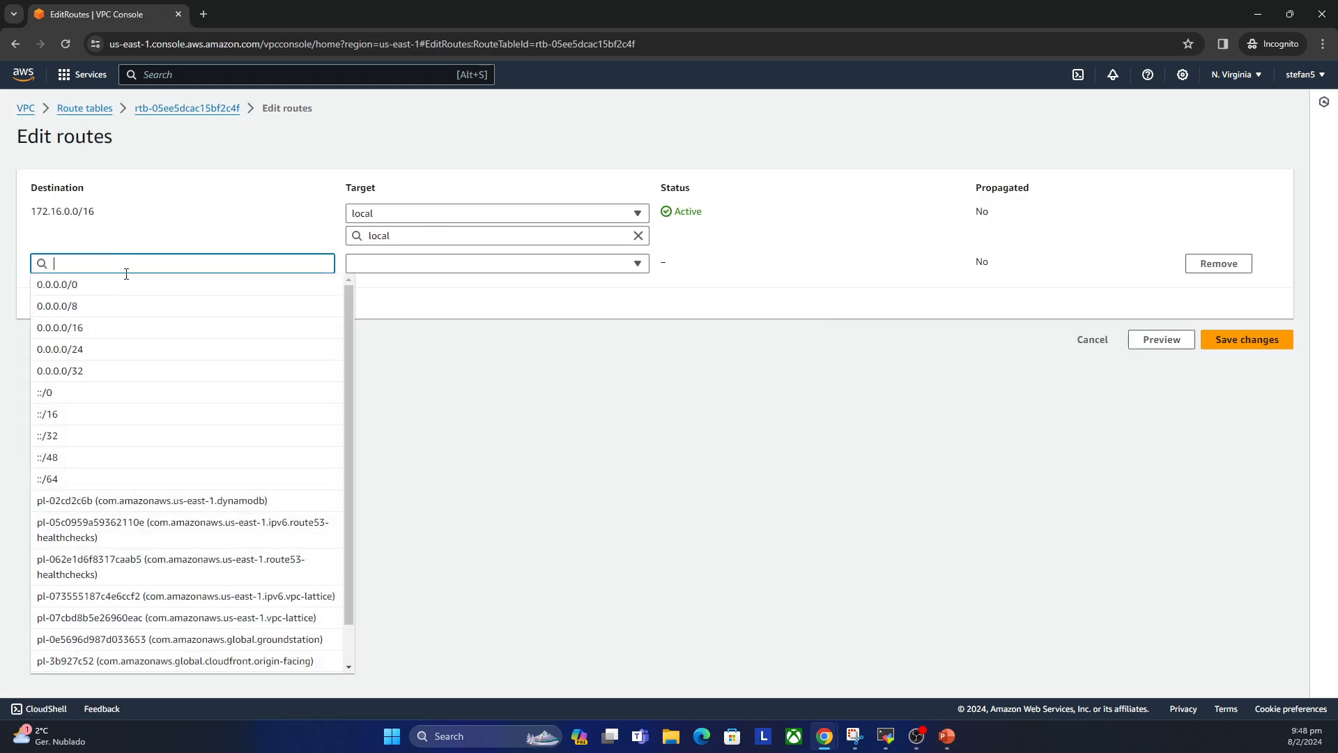
left_click(119, 290)
Step: Target the app table's 0.0.0.0/0 route at the NAT gateway test-NAT-gateway, save the routes and return to the route tables list
left_click(443, 261)
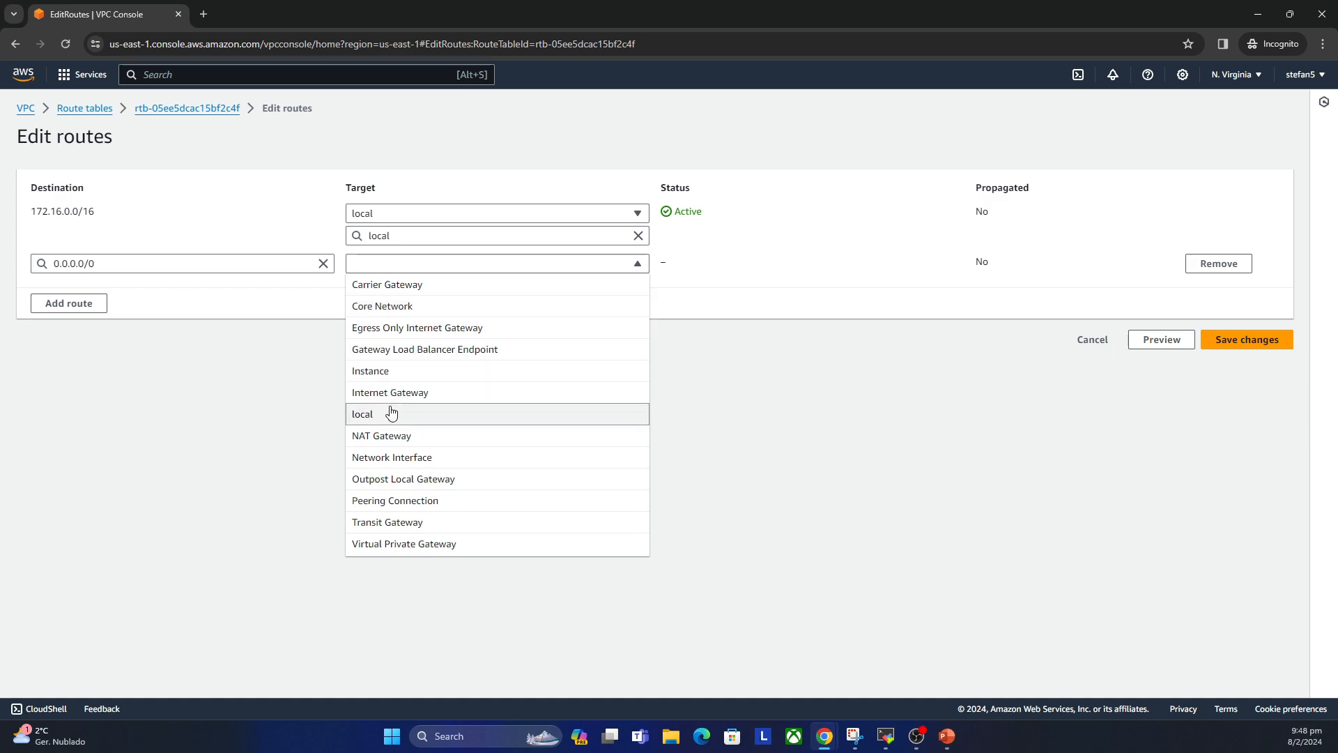
left_click(389, 435)
left_click(433, 286)
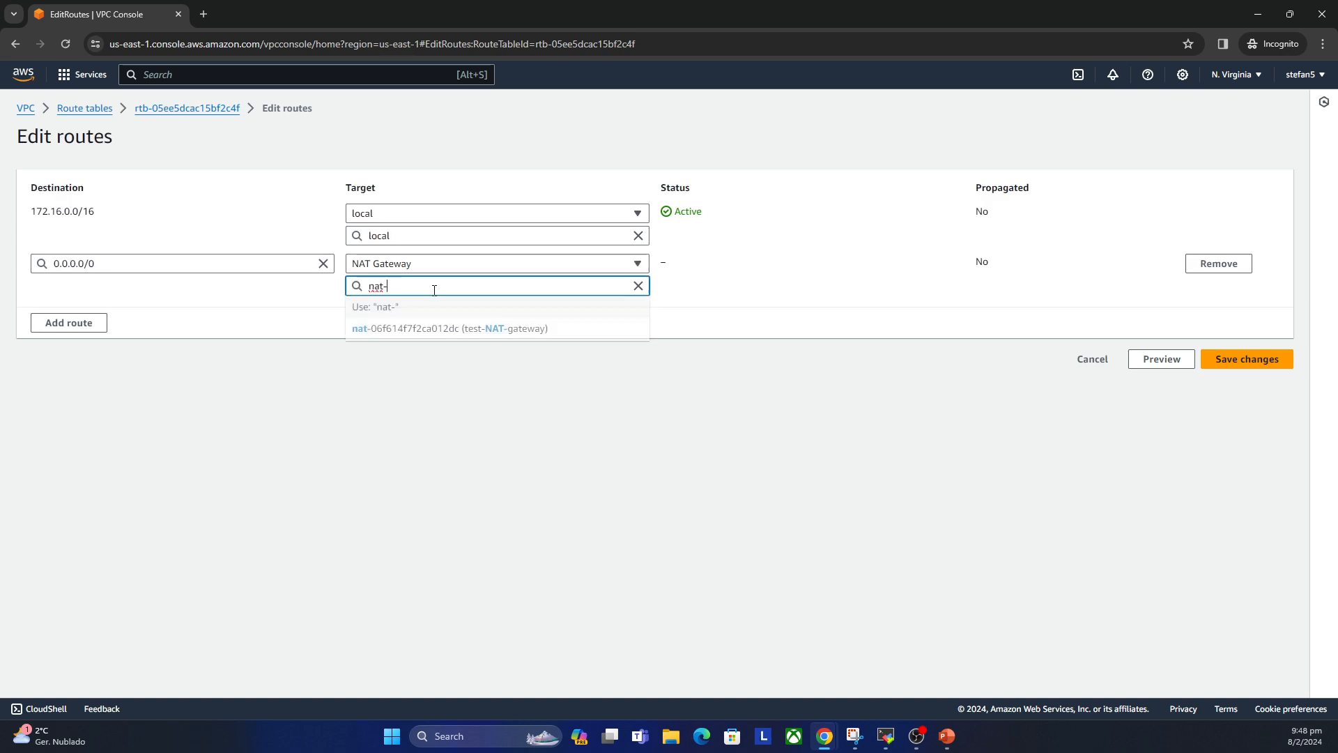
left_click(449, 333)
left_click(1210, 361)
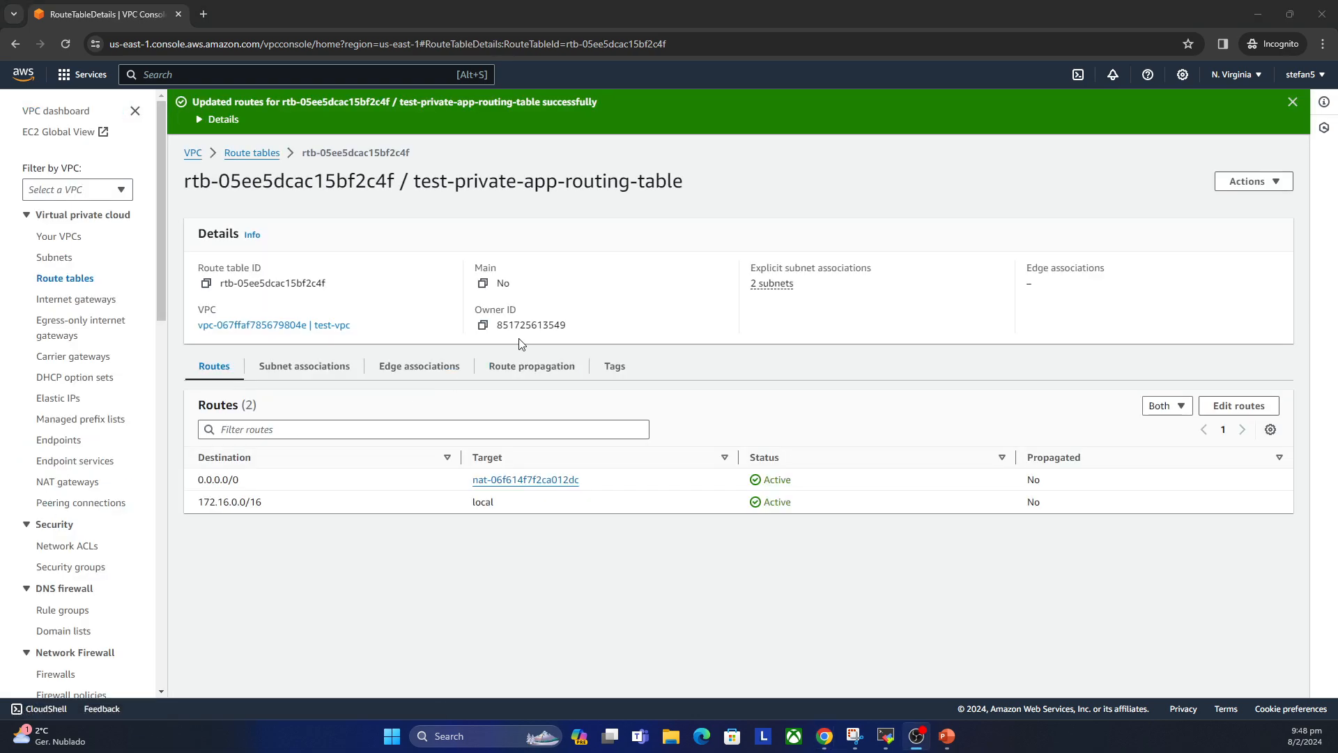
left_click(377, 209)
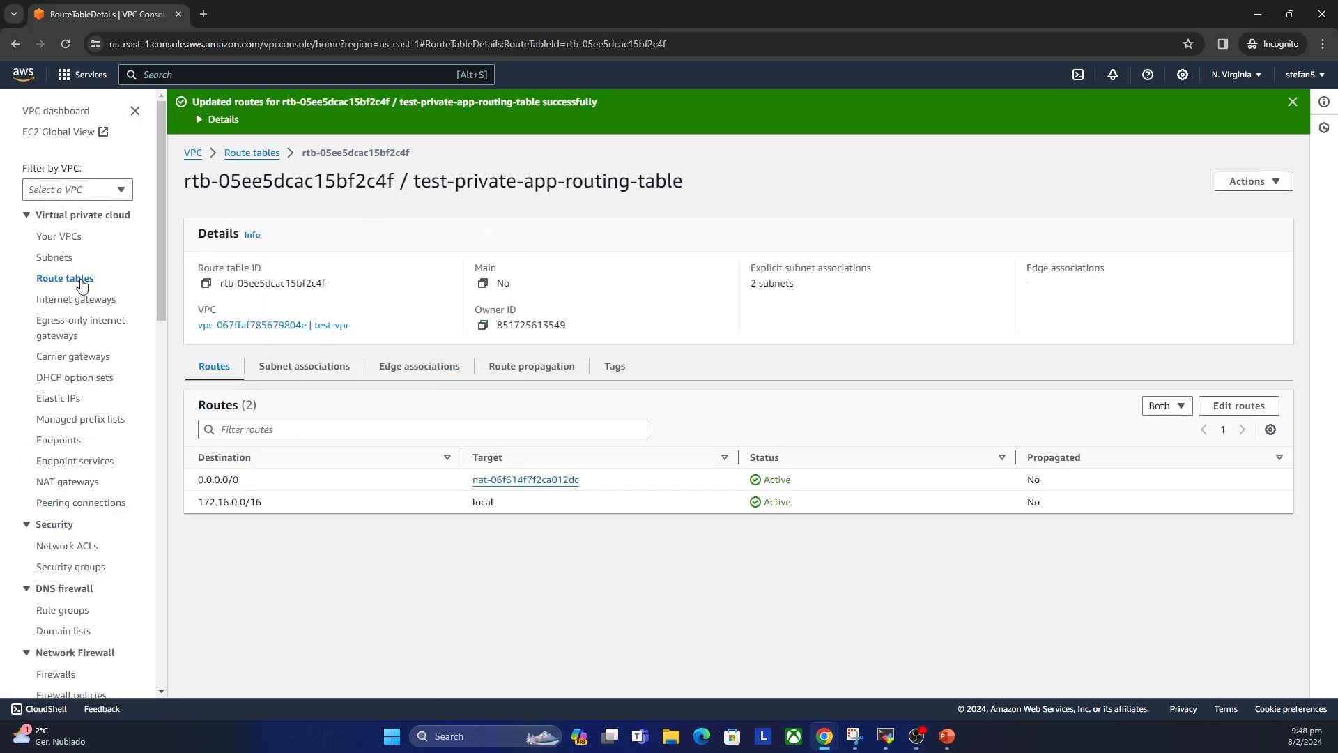
left_click(250, 155)
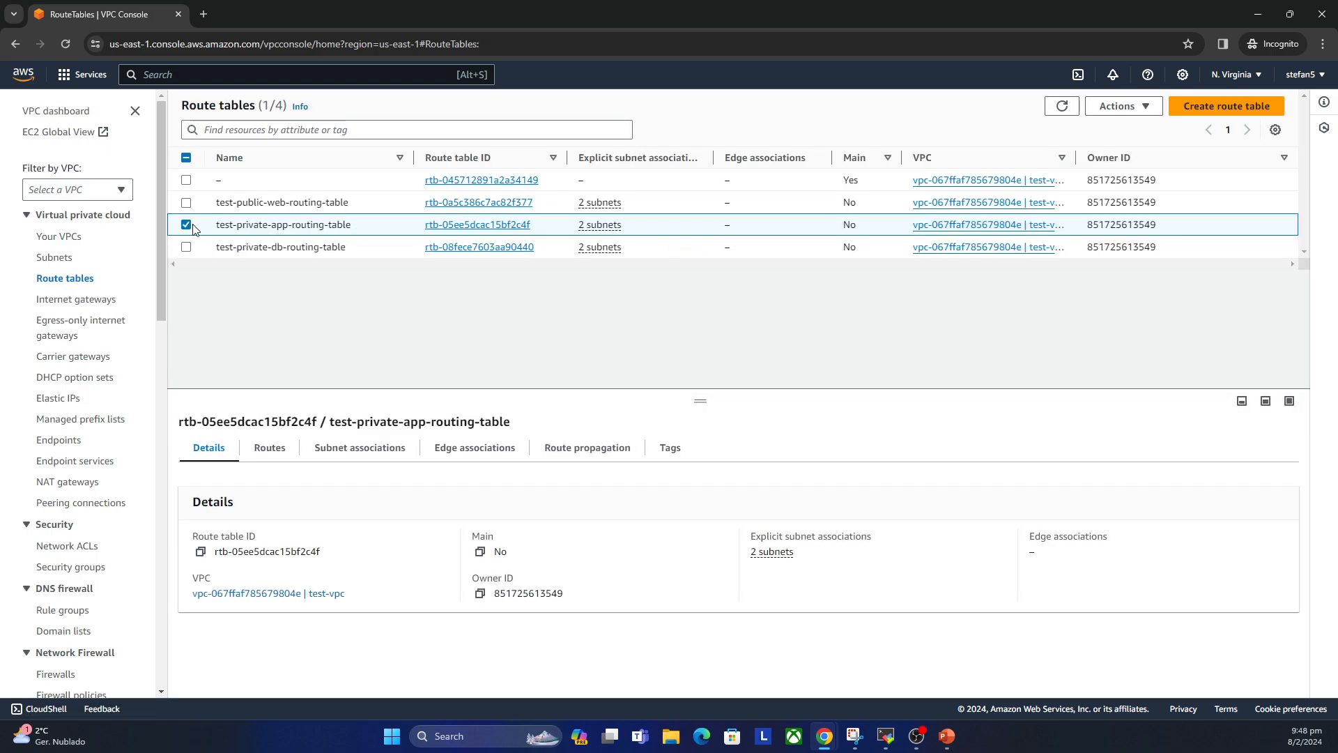
Step: Add a route with destination 0.0.0.0/0 to test-private-db-routing-table
left_click(187, 225)
left_click(187, 247)
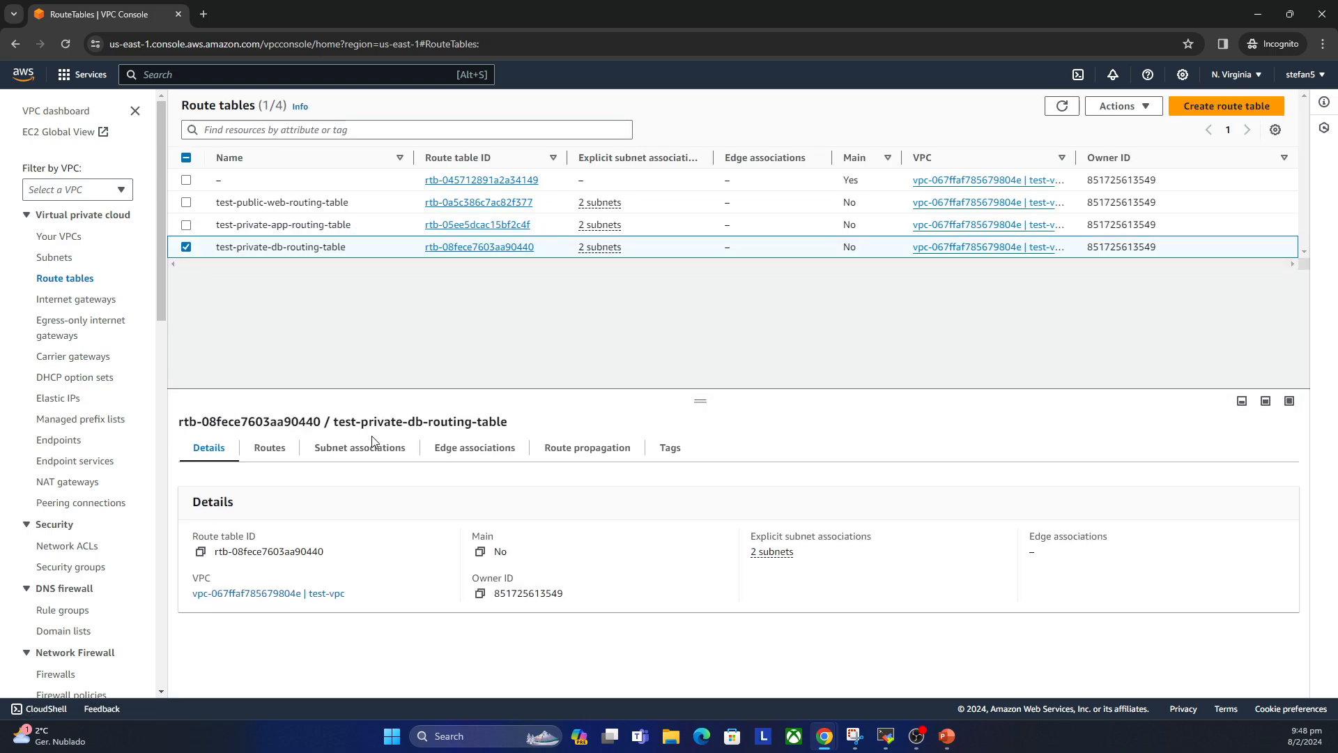
left_click(270, 448)
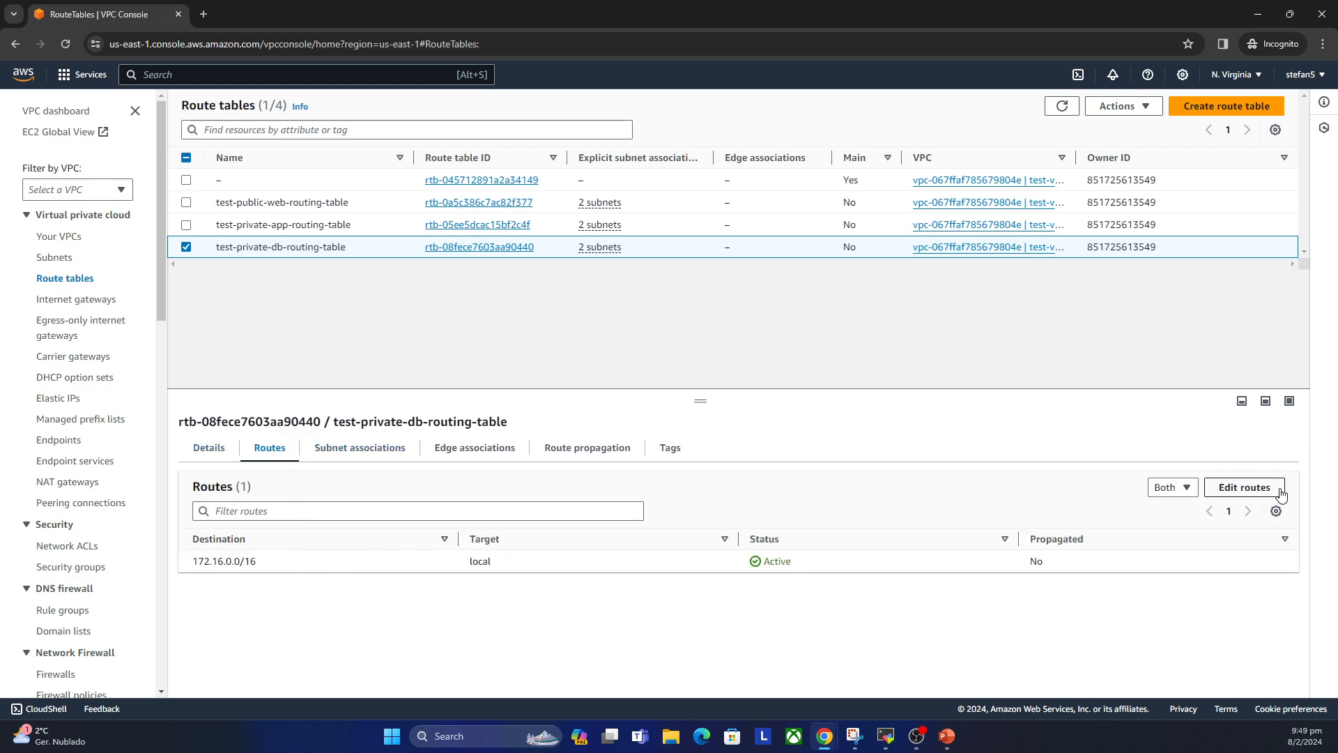
left_click(1259, 489)
left_click(68, 272)
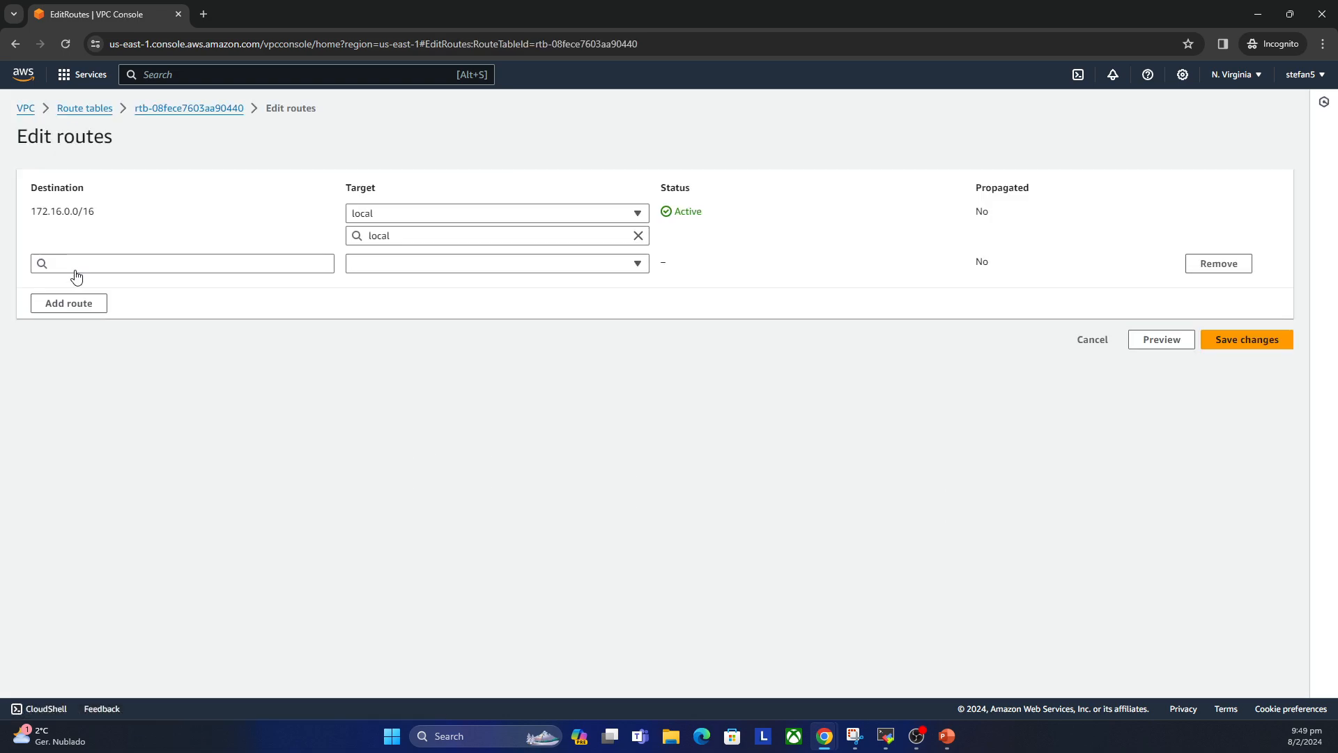
left_click(113, 263)
left_click(197, 285)
Step: Target the database table's 0.0.0.0/0 route at the NAT gateway test-NAT-gateway and save the routes
left_click(453, 263)
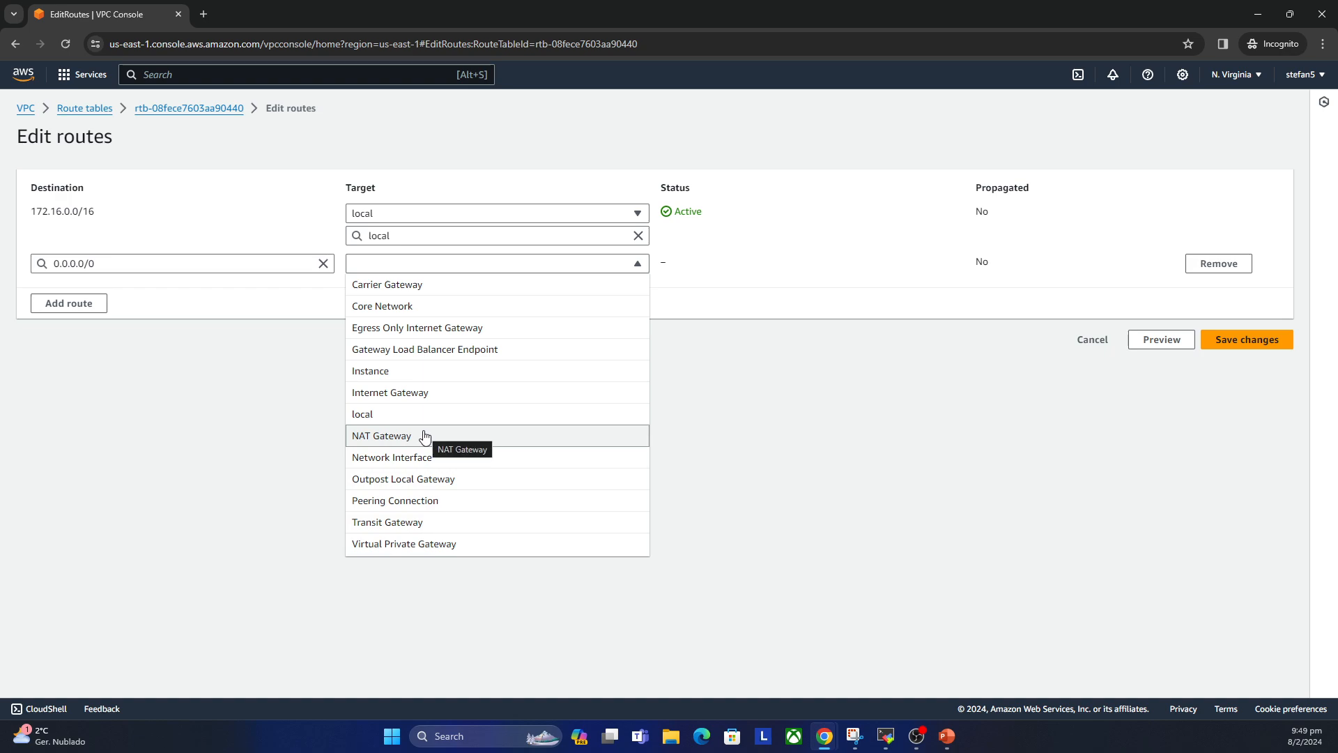
left_click(424, 436)
left_click(457, 285)
left_click(475, 328)
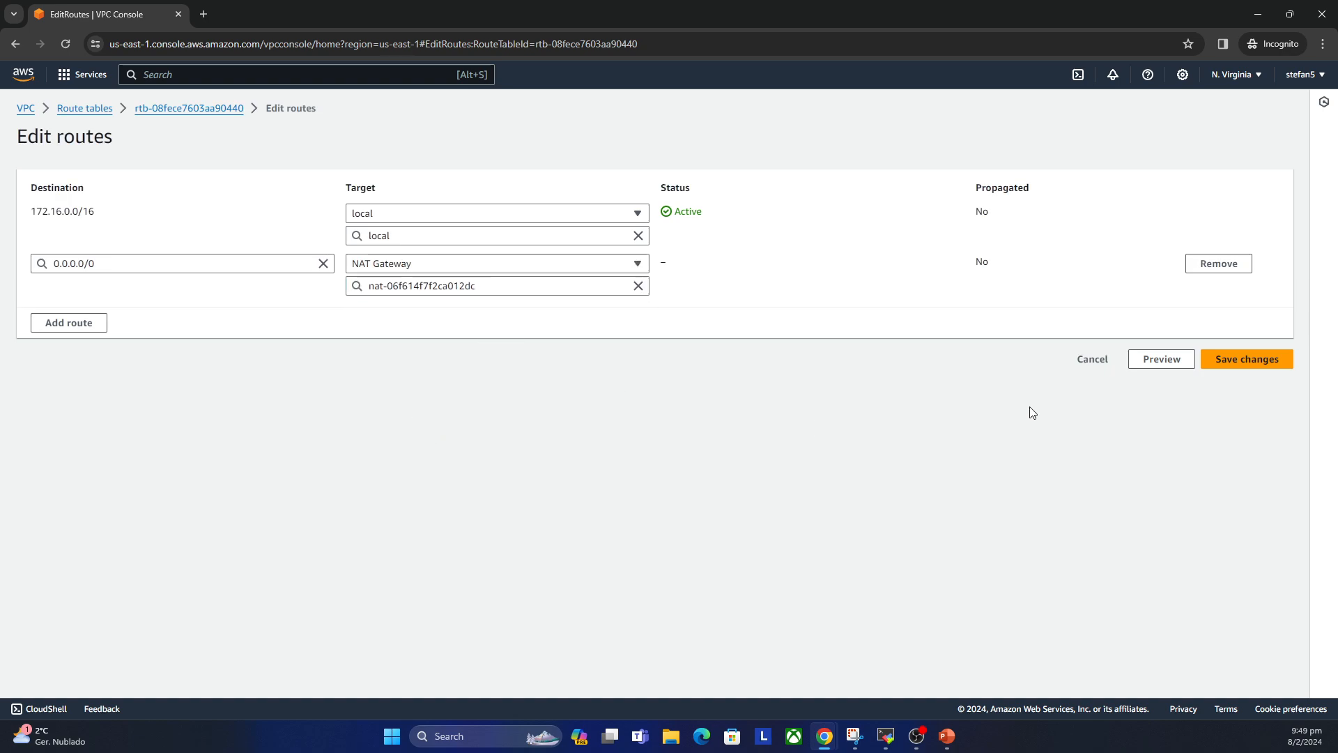
left_click(1247, 359)
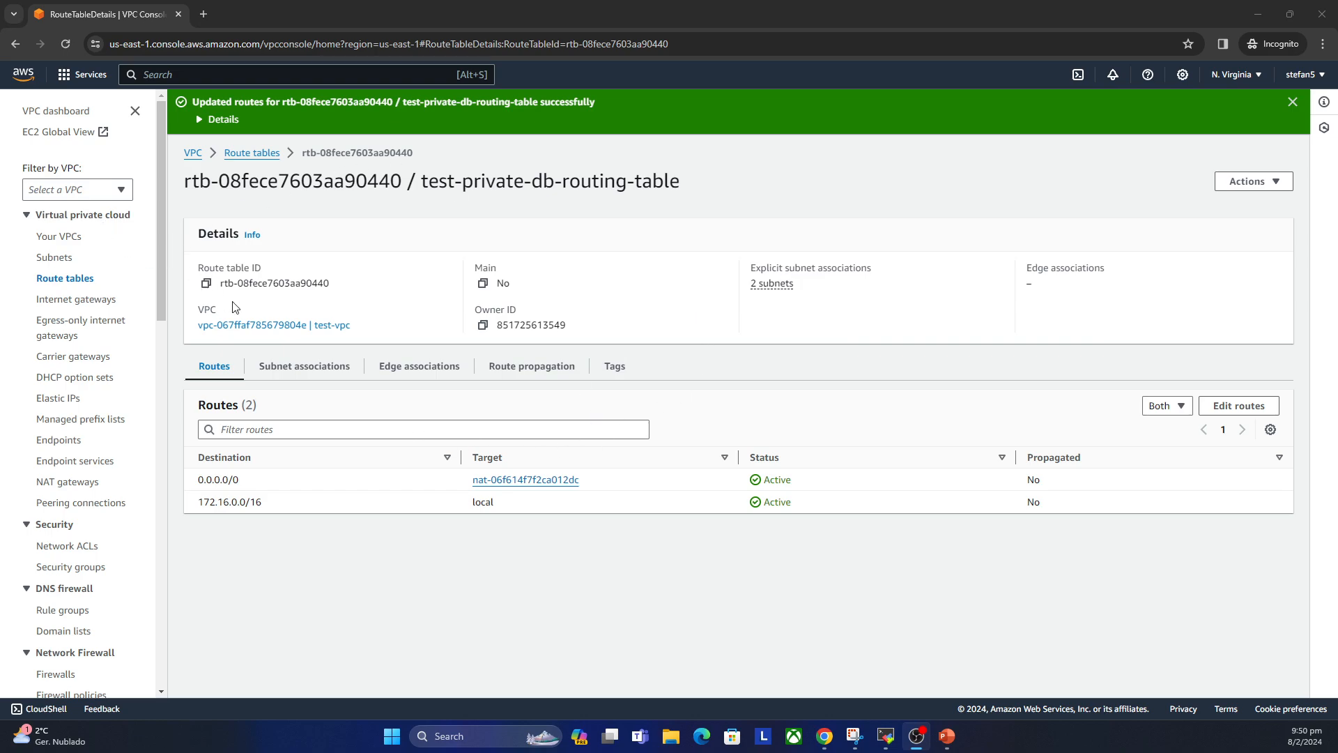
Step: Find the EC2 service by searching for ec2, open its dashboard and start launching a new instance
left_click(246, 73)
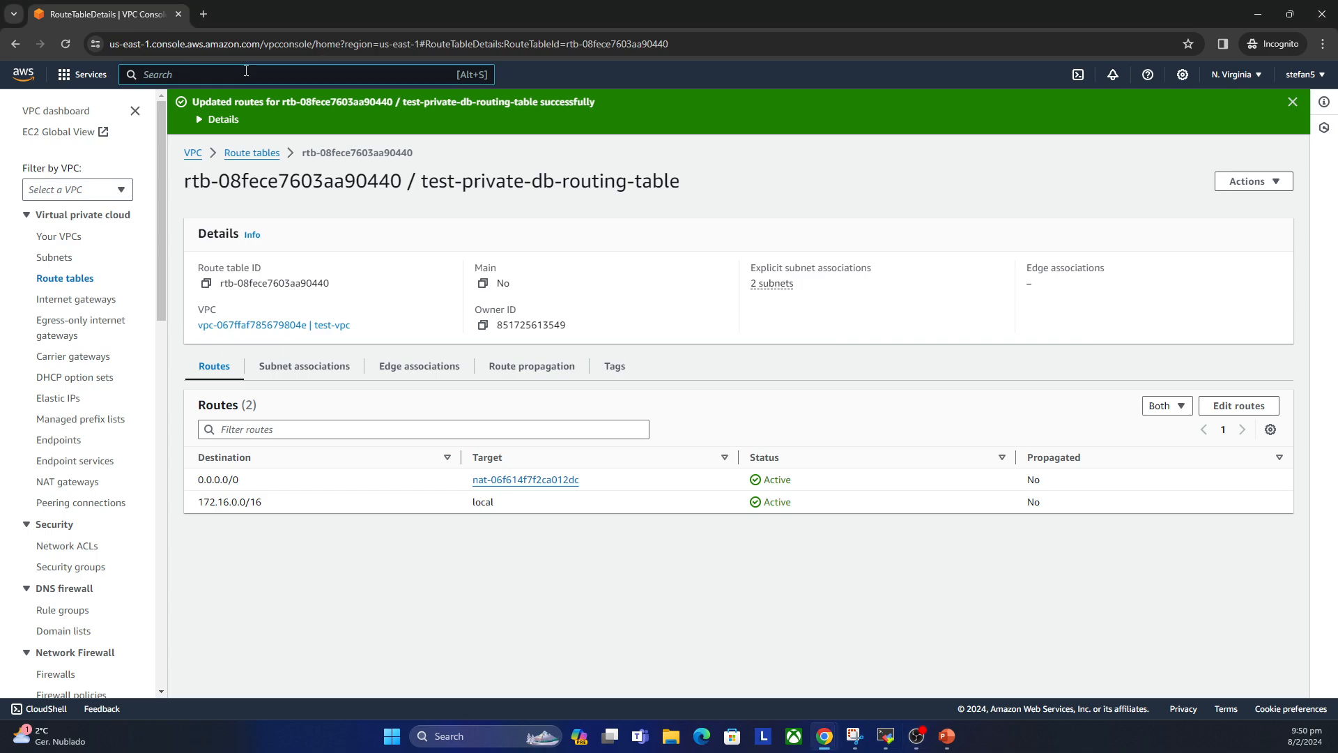
type("ec2")
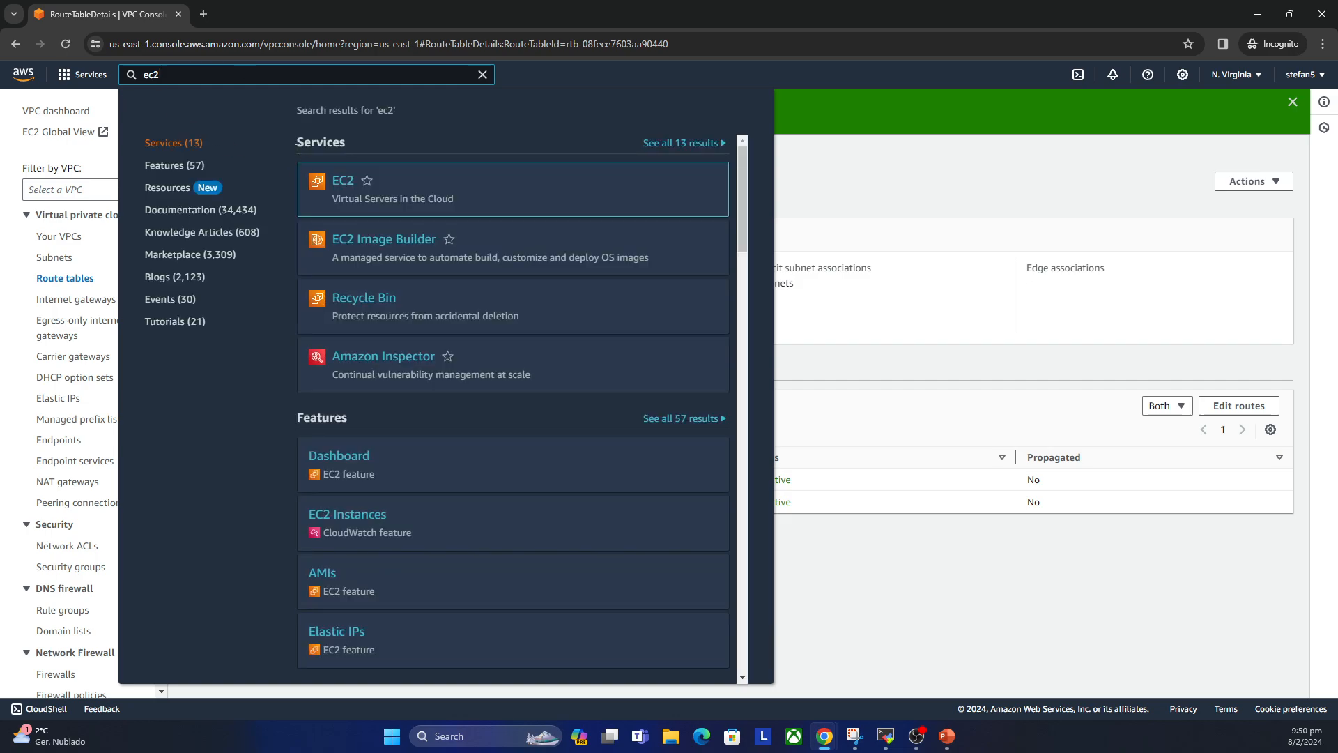
left_click(340, 180)
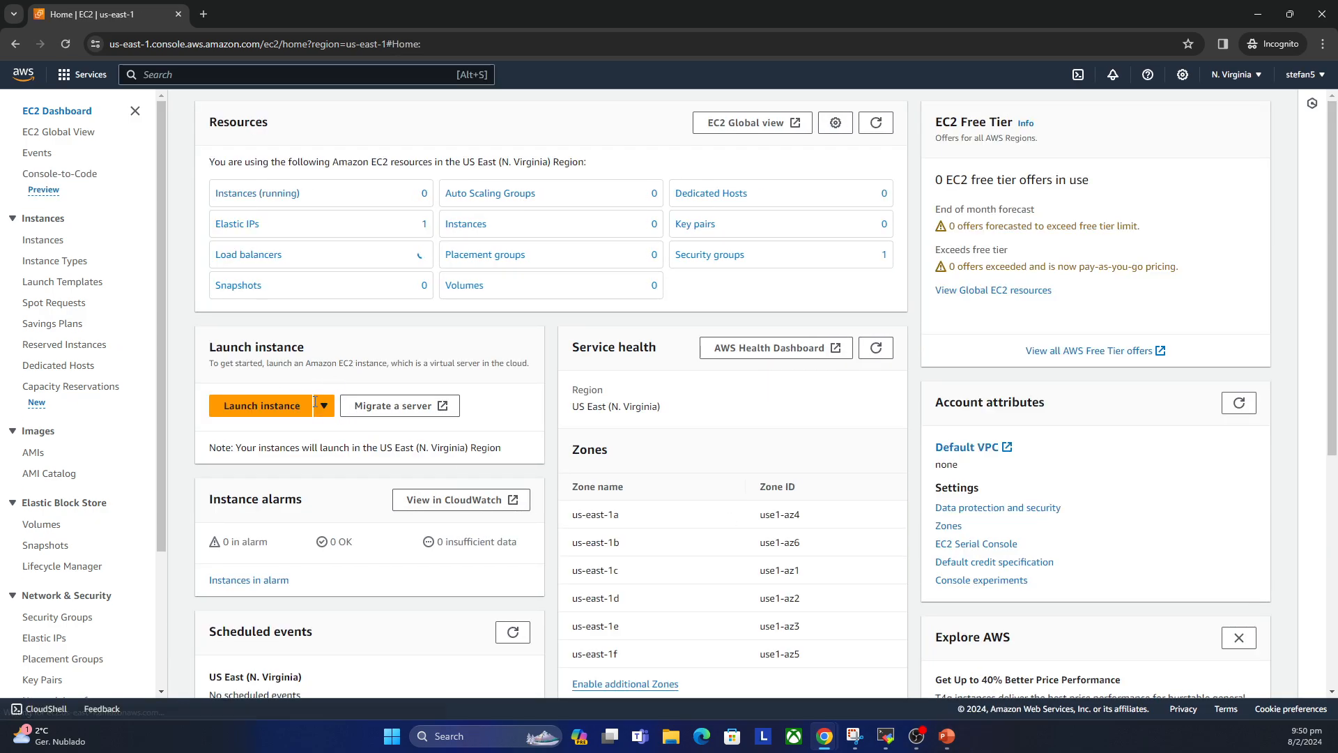
scroll(332, 442, "down", 5)
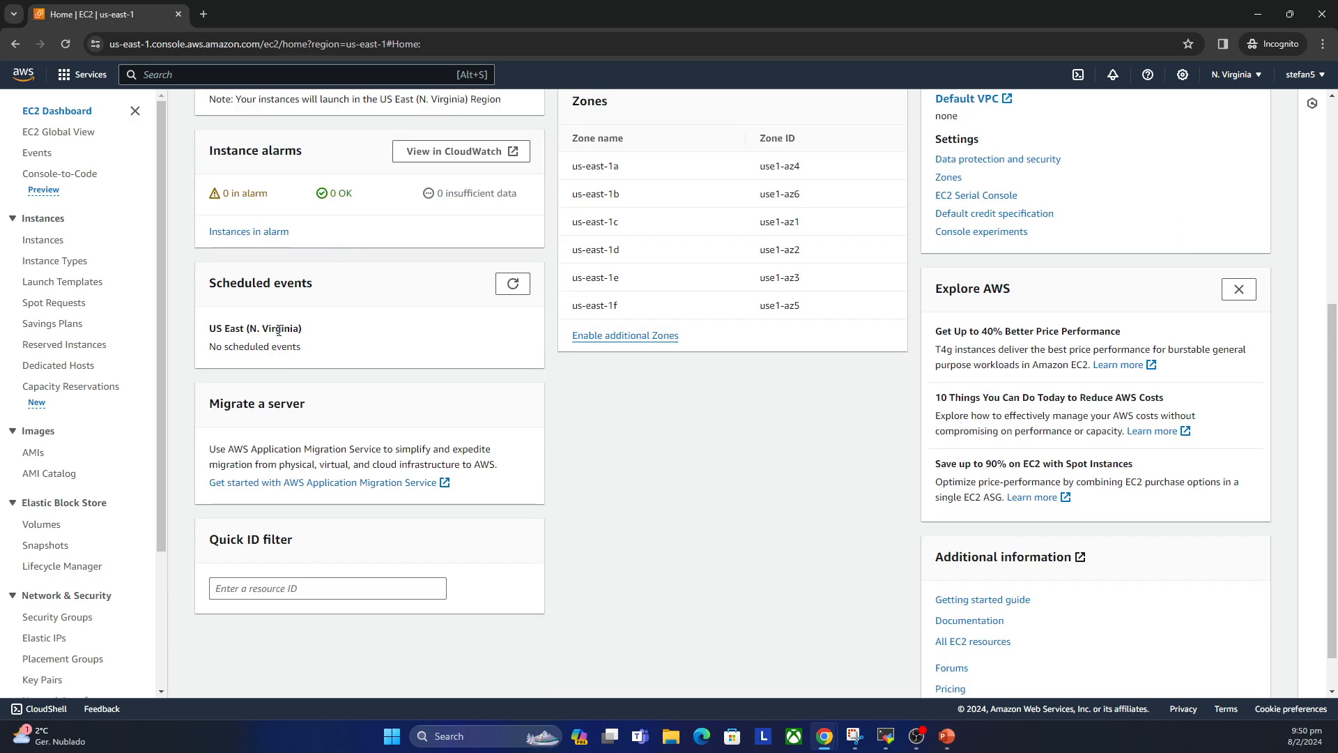
scroll(299, 425, "up", 5)
left_click(270, 405)
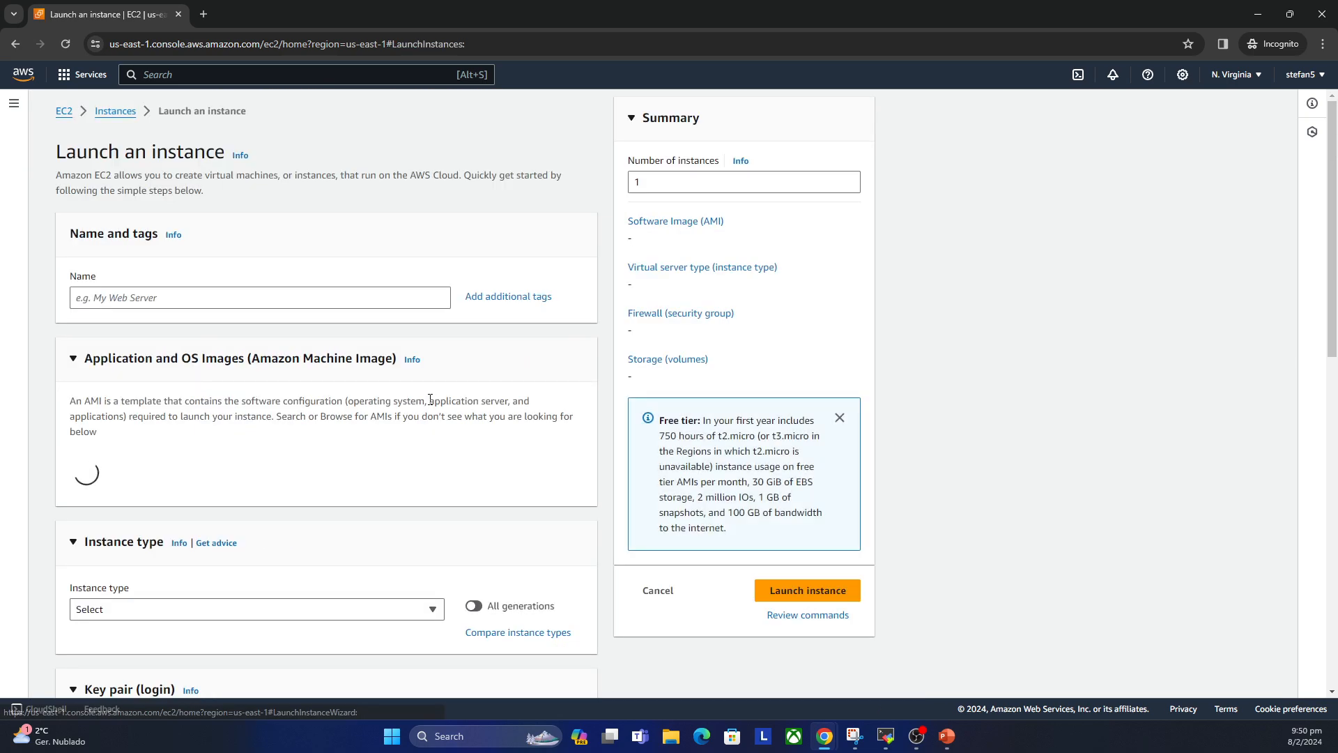
Step: Examine the quick-start operating system images offered for the new instance, leaving Amazon Linux as the choice
scroll(384, 368, "down", 4)
scroll(264, 418, "up", 1)
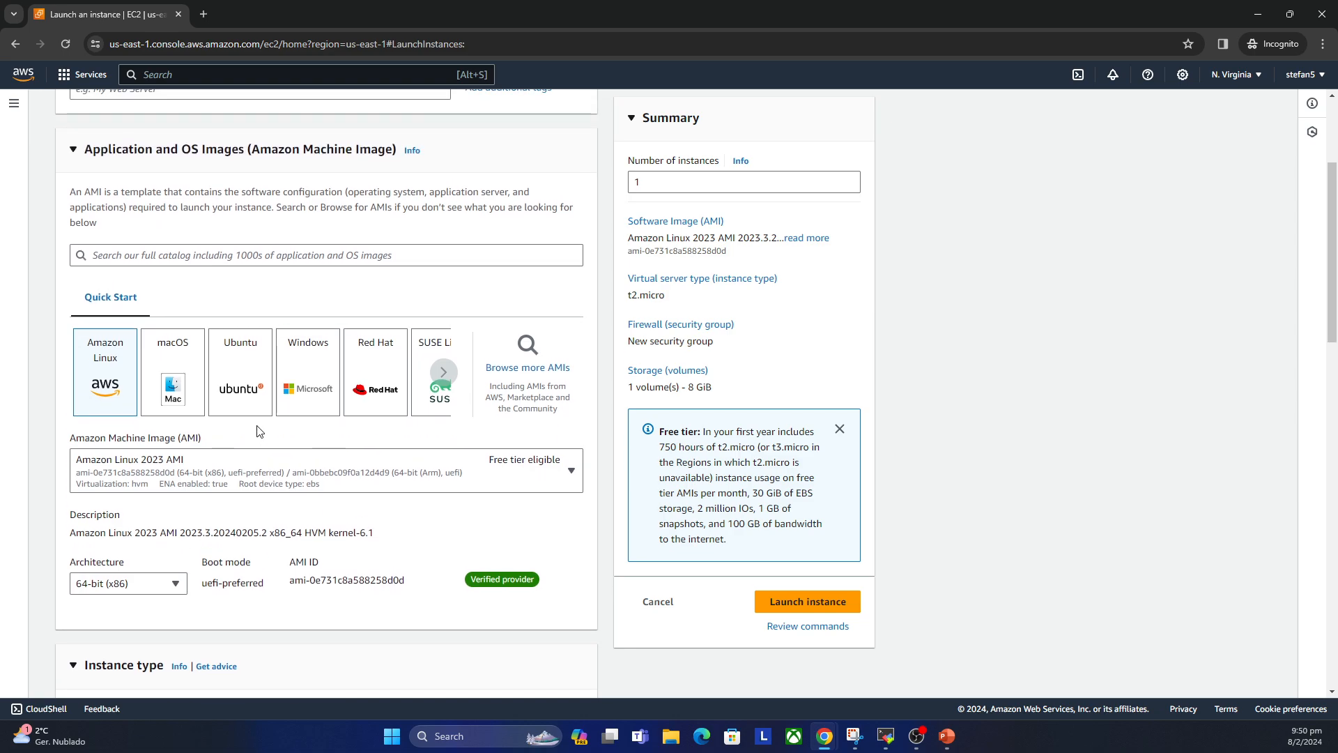
left_click(443, 374)
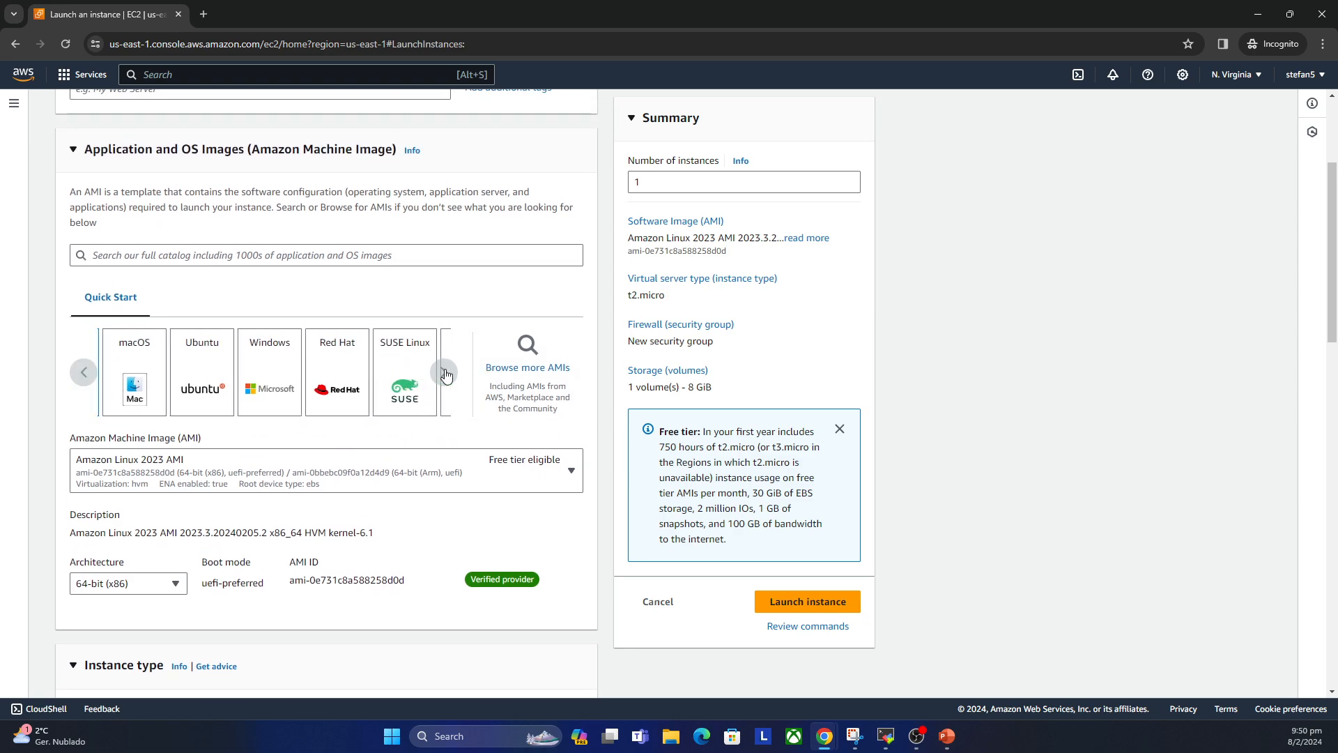
left_click(443, 373)
left_click(84, 371)
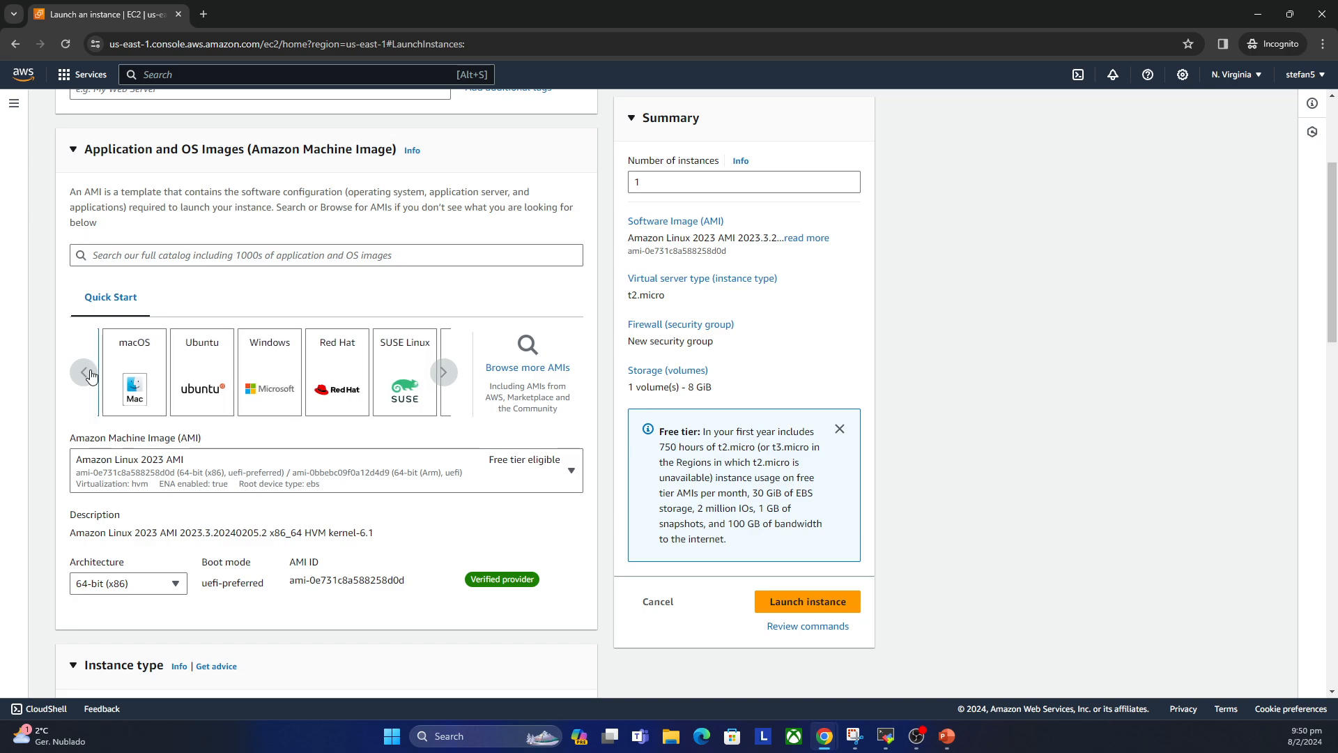
left_click(84, 372)
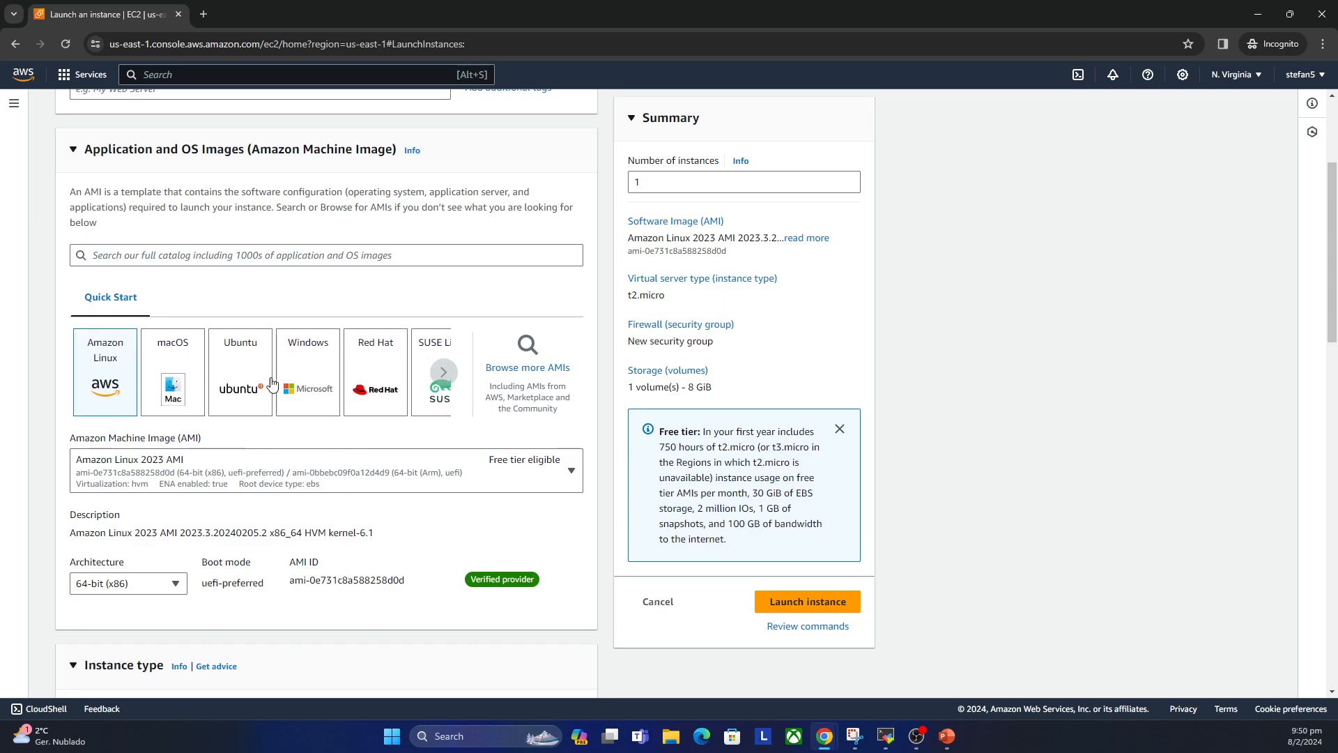
scroll(363, 418, "up", 1)
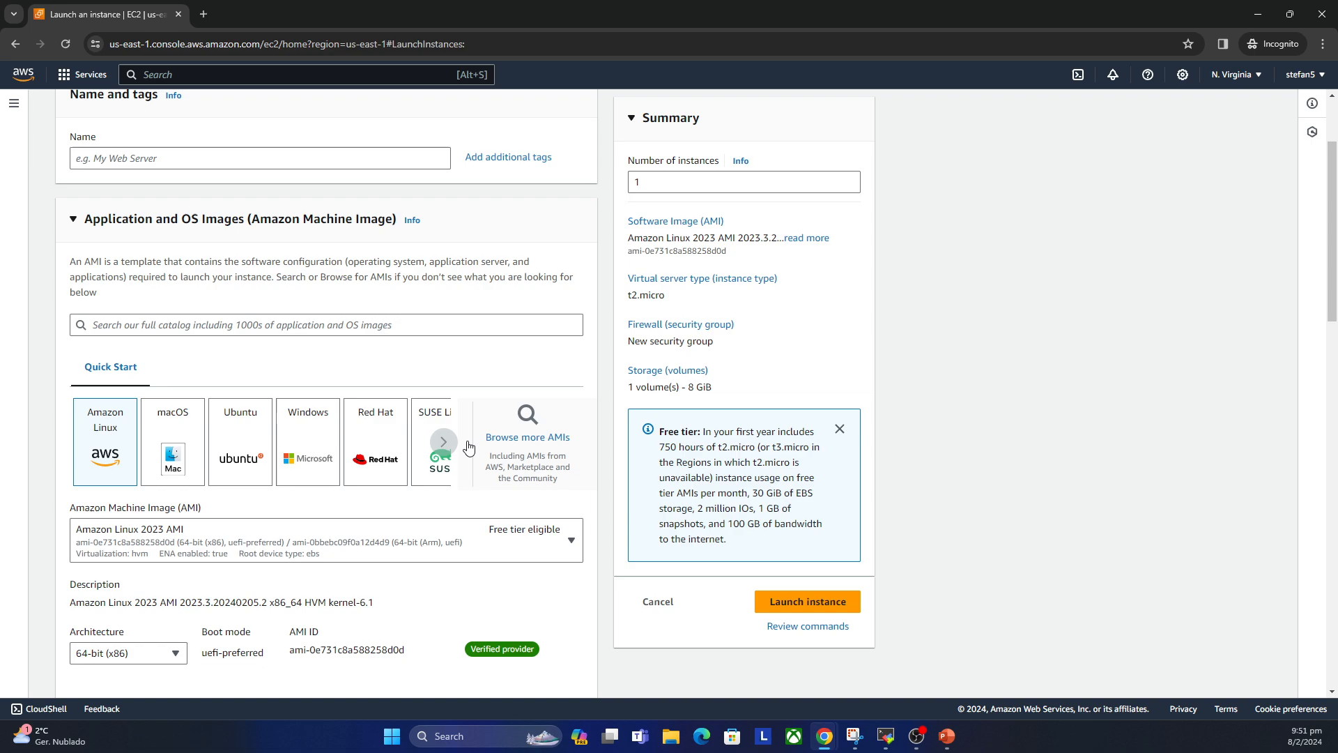
left_click(443, 441)
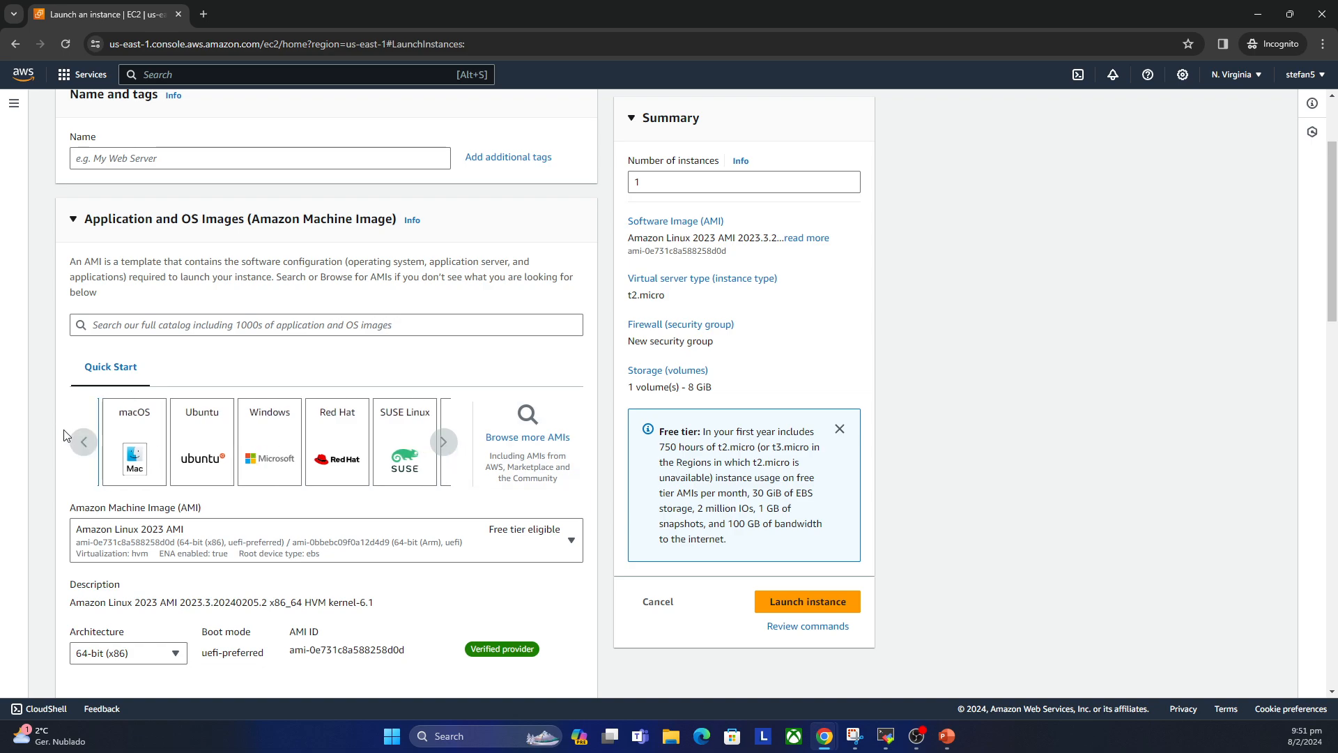
left_click(104, 443)
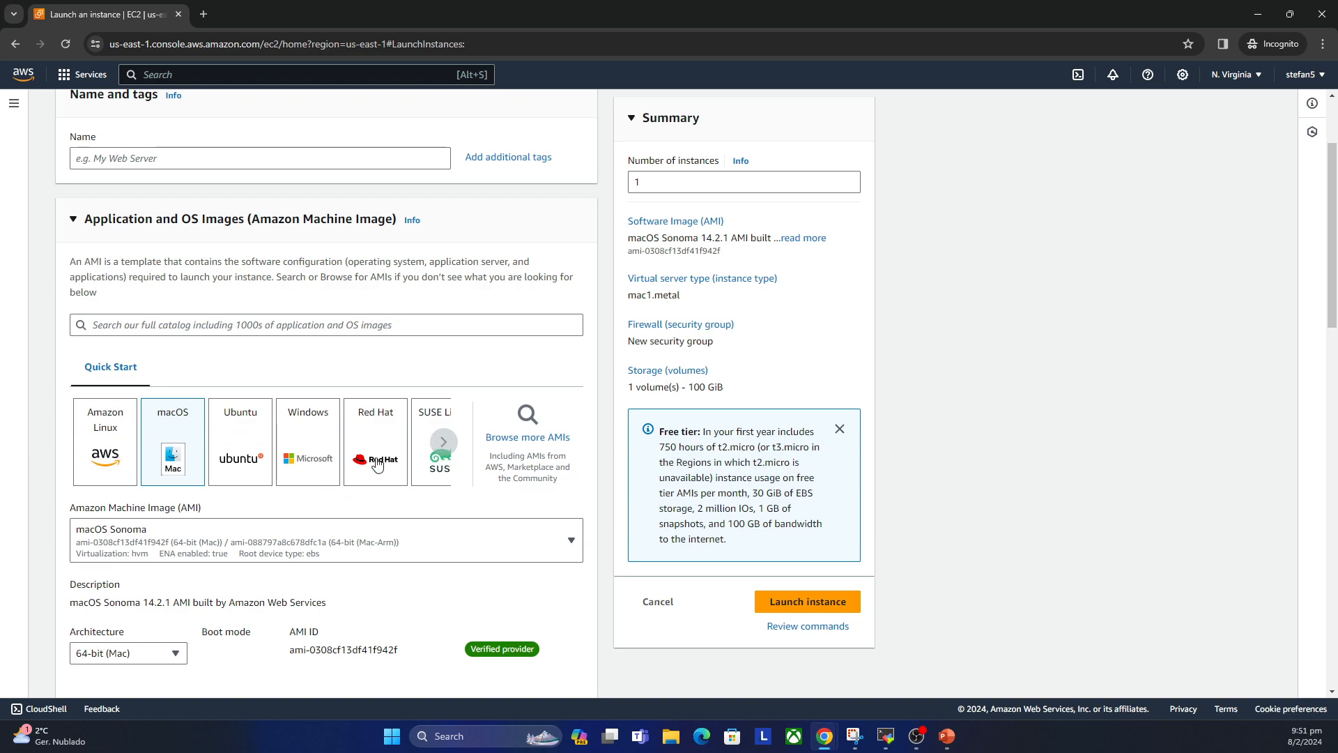
left_click(95, 446)
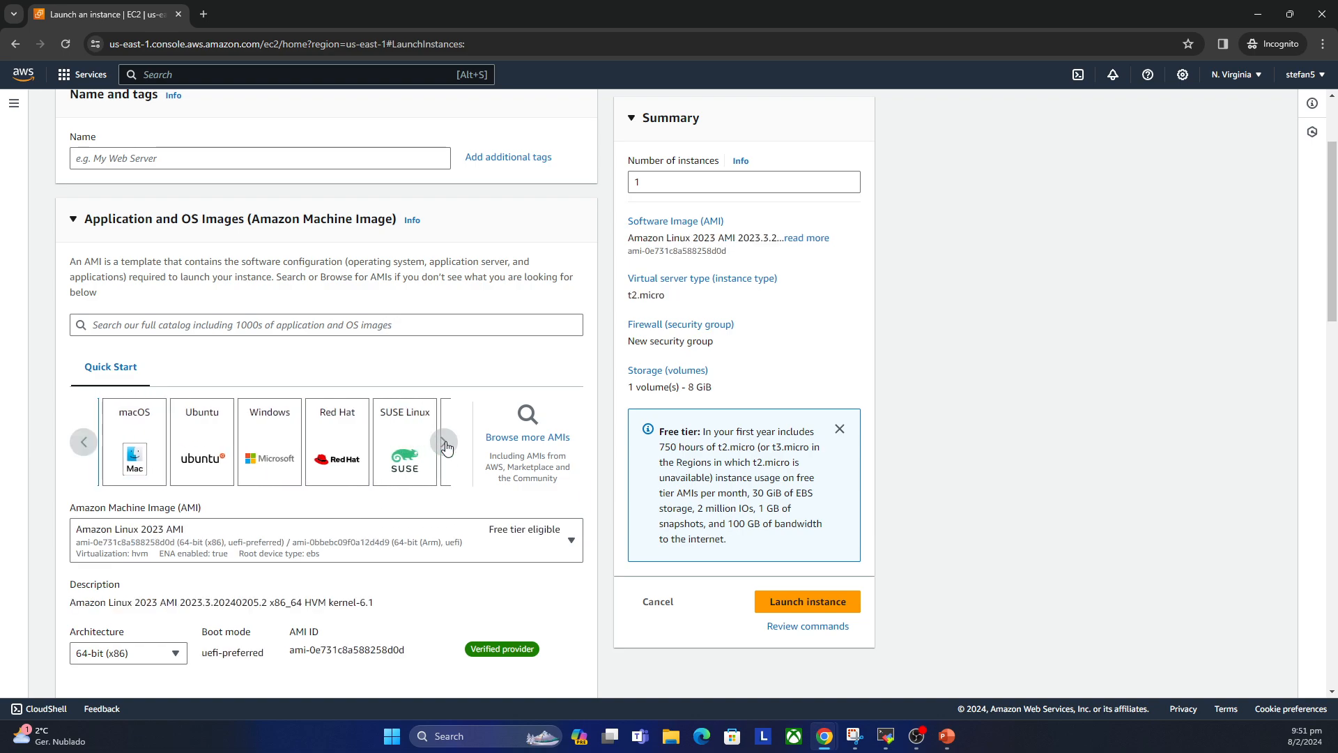
left_click(84, 442)
scroll(302, 354, "up", 2)
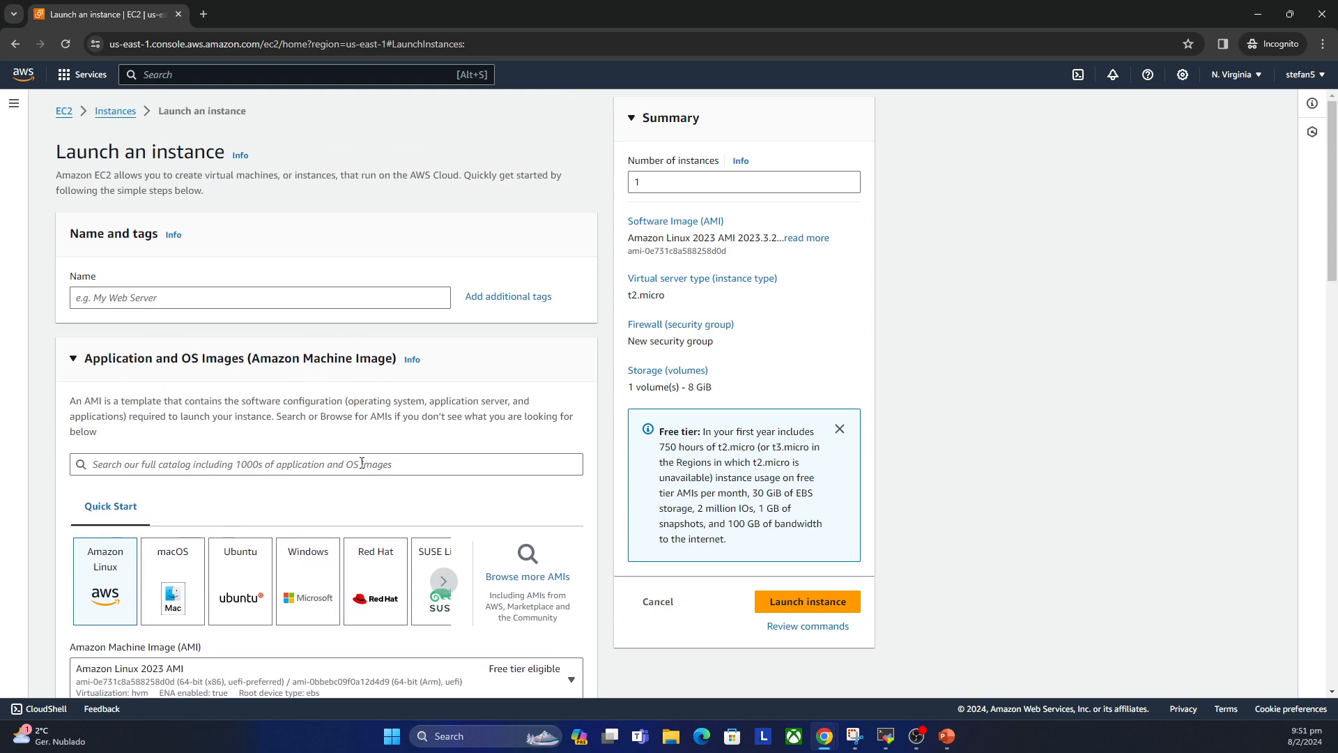
Step: Switch to the PowerPoint design deck, review the tier specifications on the Web and Application Tier slide, and return to the browser
left_click(947, 736)
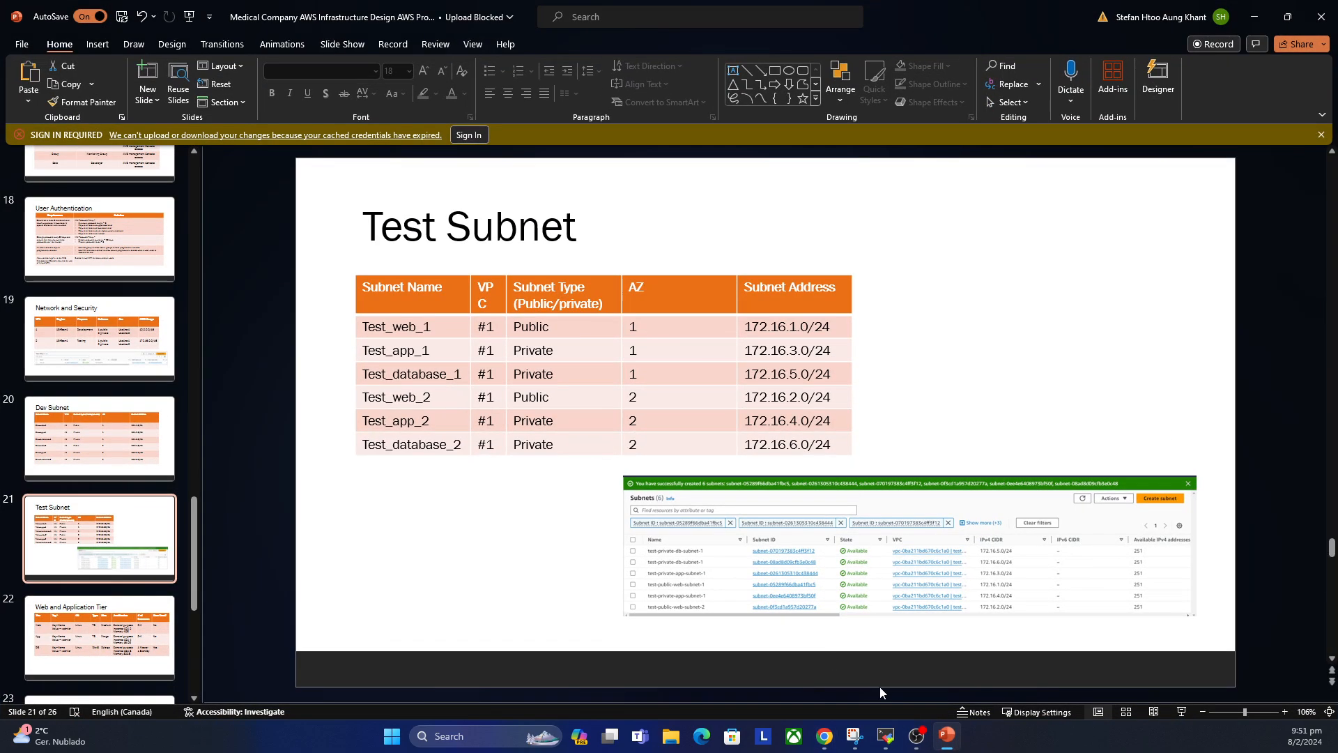
scroll(122, 488, "down", 3)
left_click(122, 519)
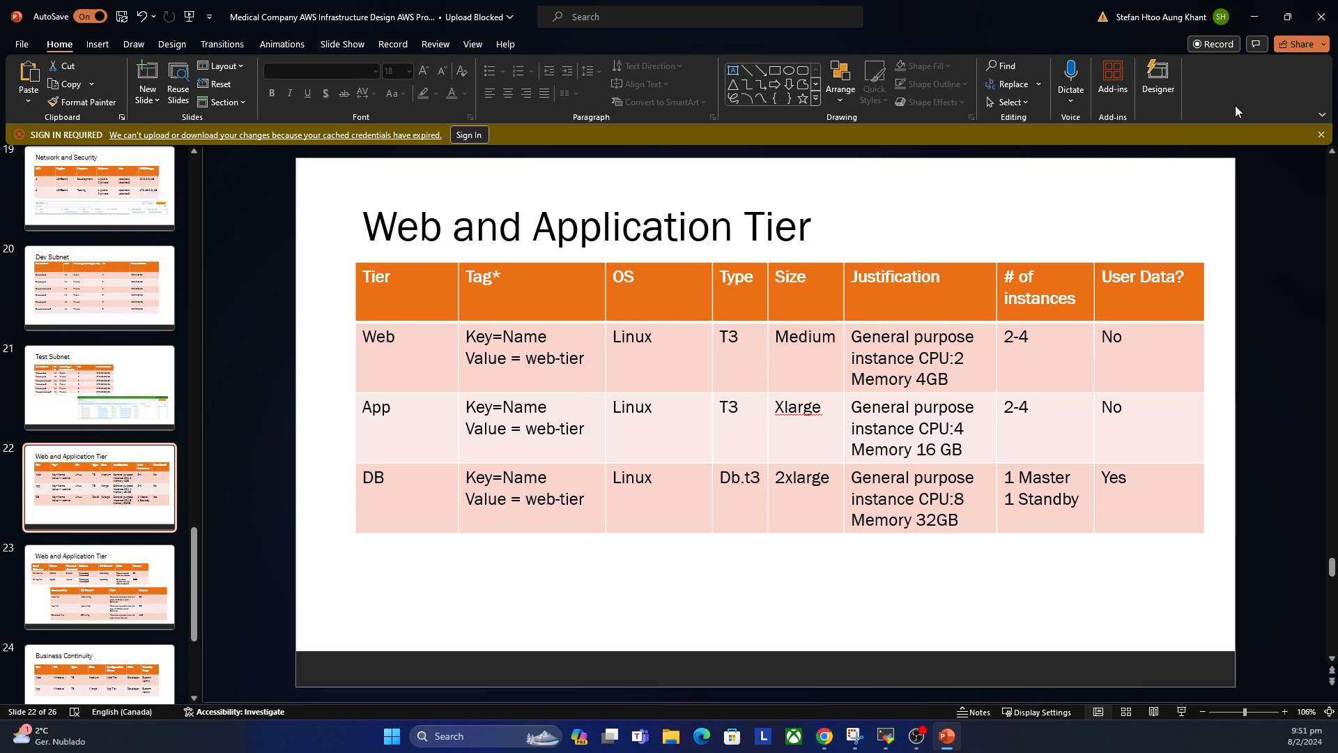
left_click(1256, 16)
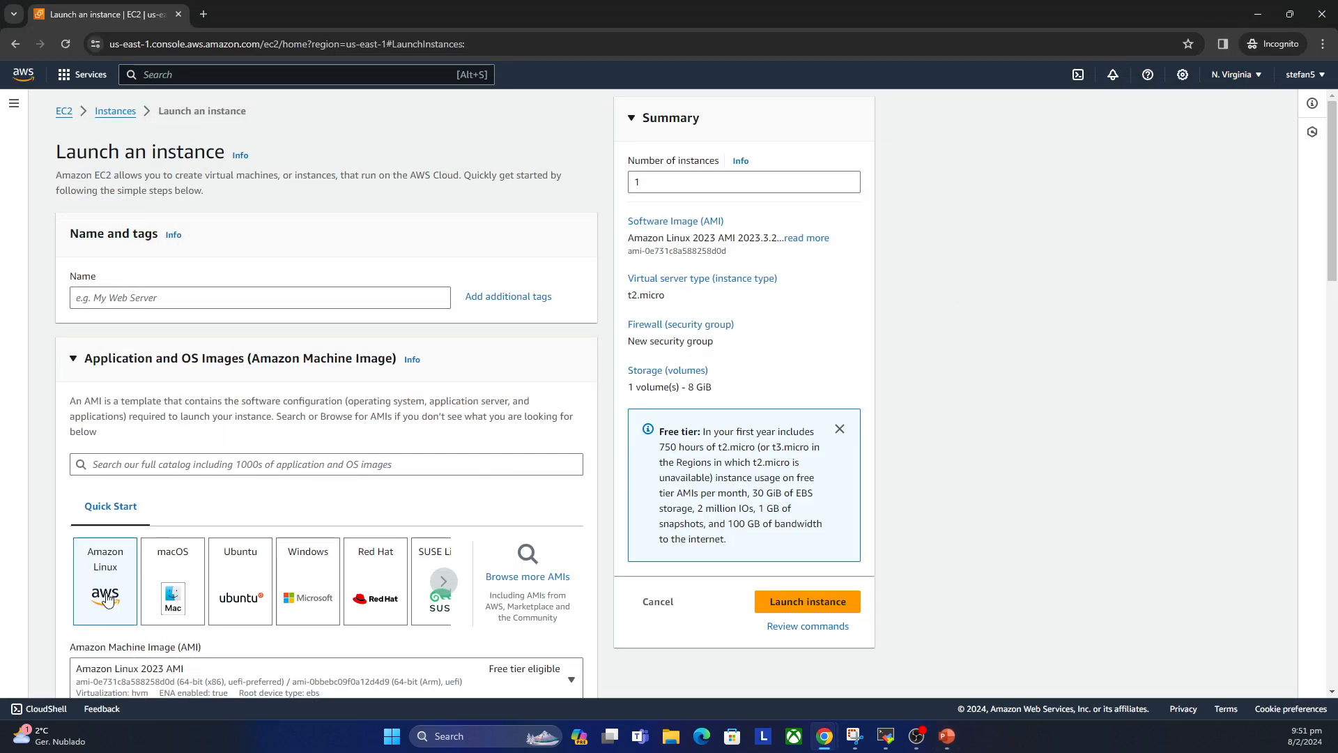
left_click(945, 741)
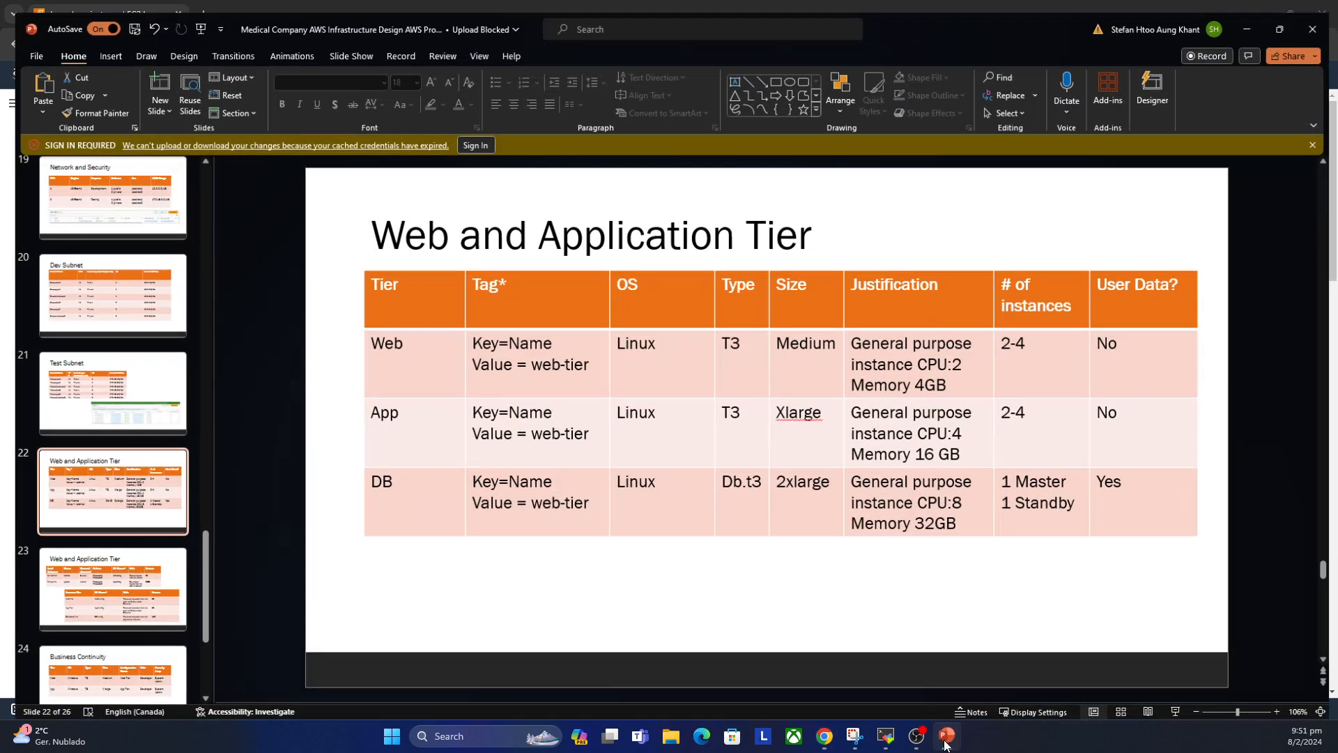
left_click(160, 512)
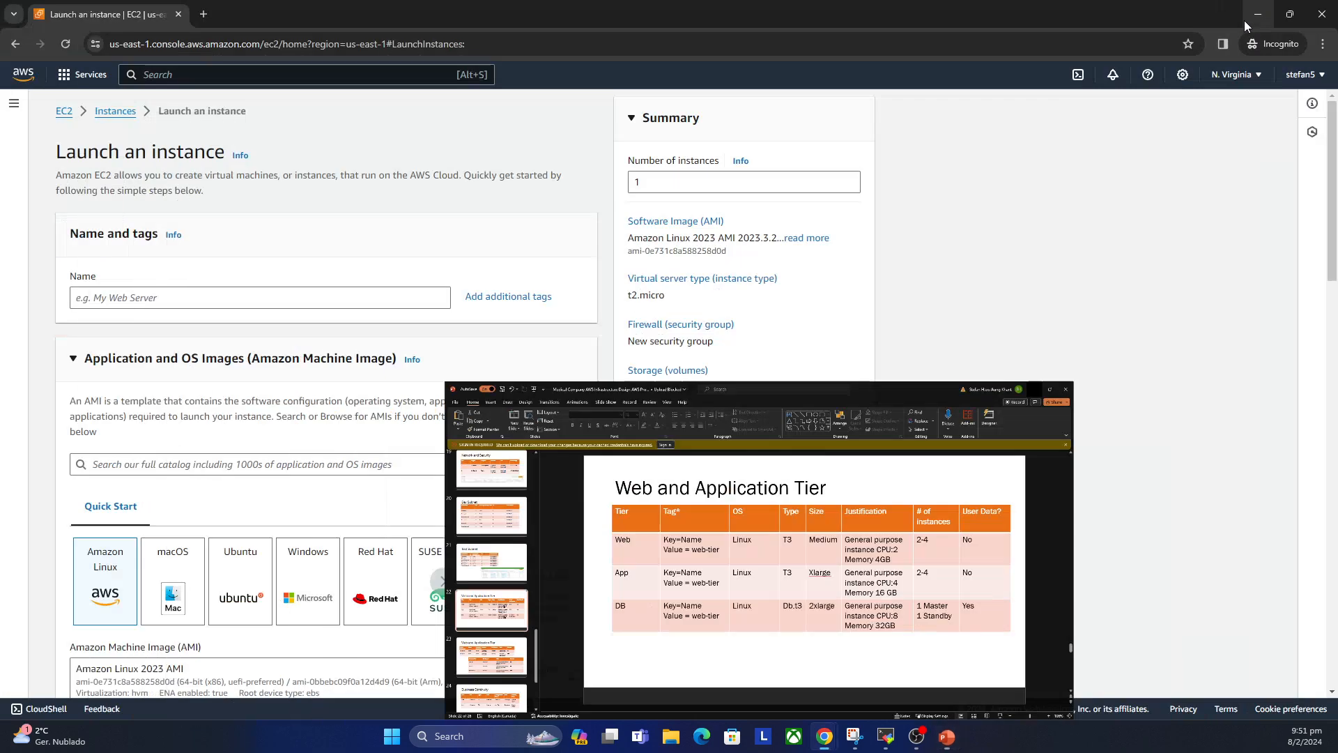
left_click(1254, 17)
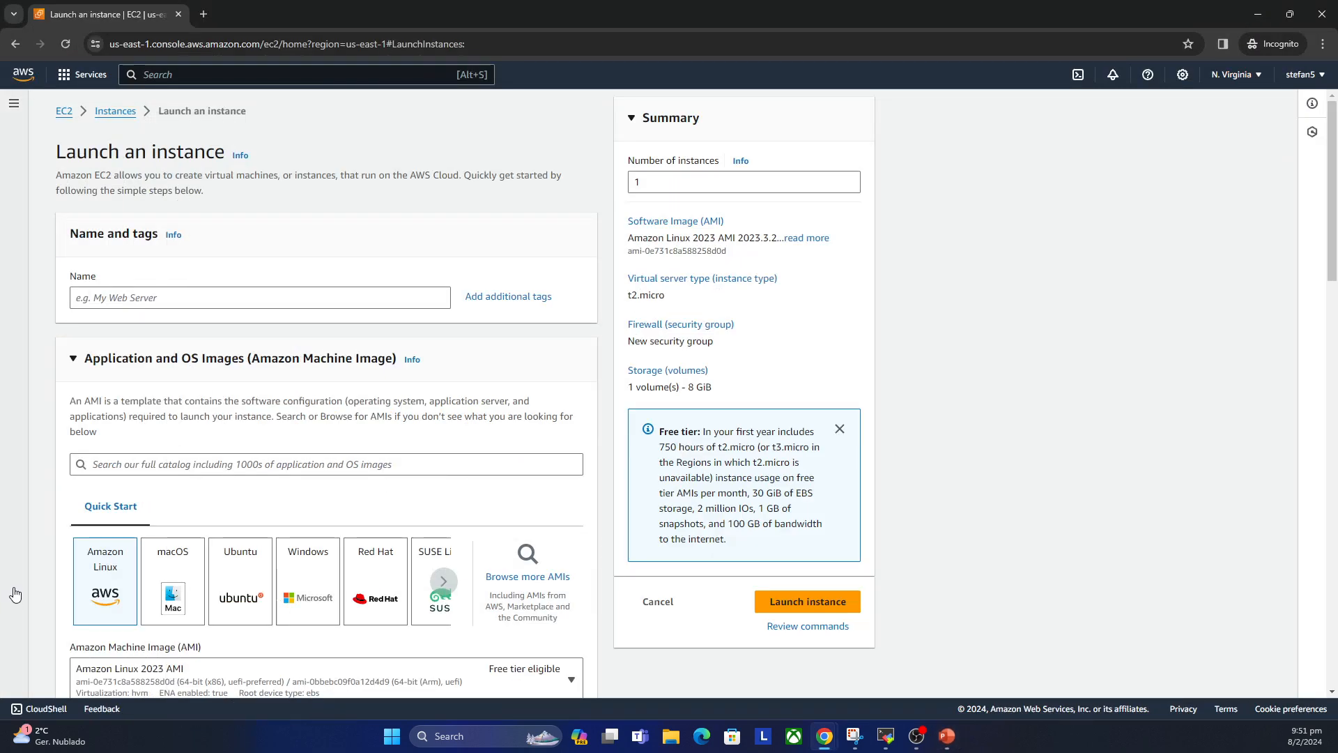
Step: Name the new instance test-ec2
left_click(213, 301)
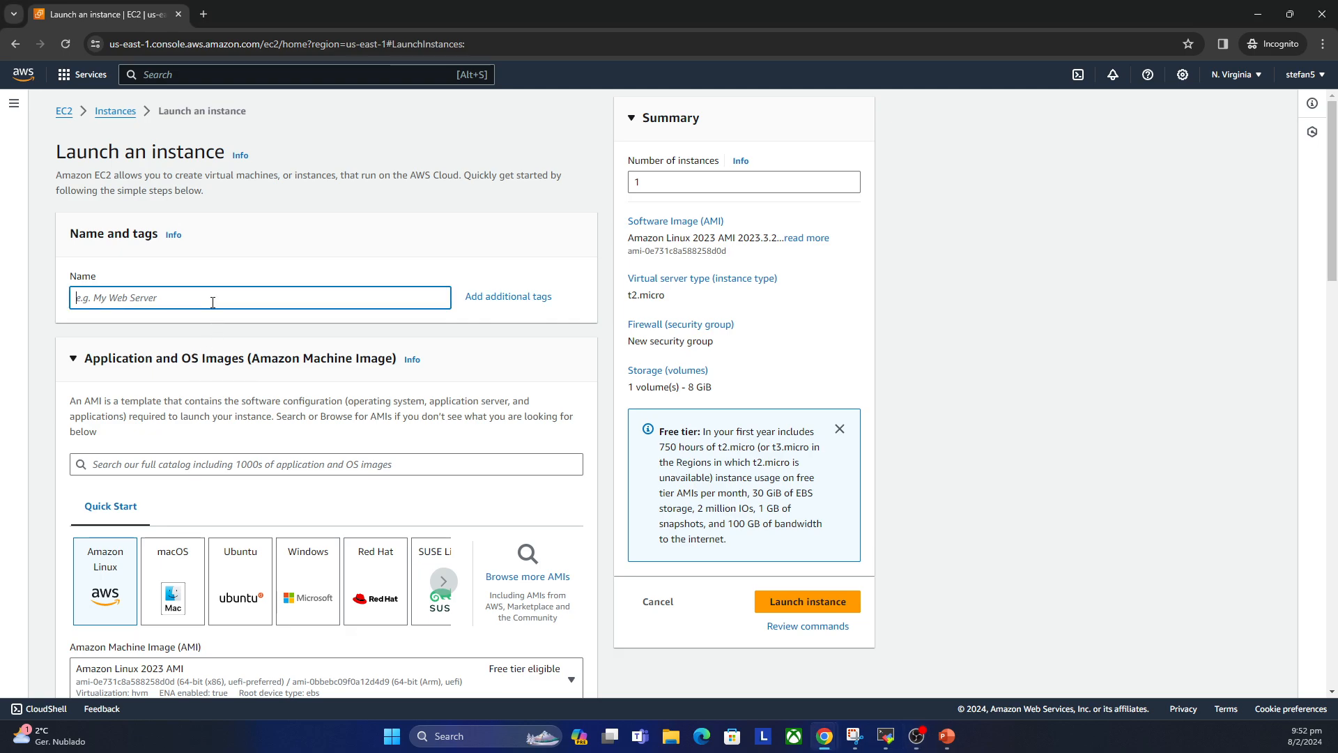
type("est-ec")
type("2")
left_click(276, 249)
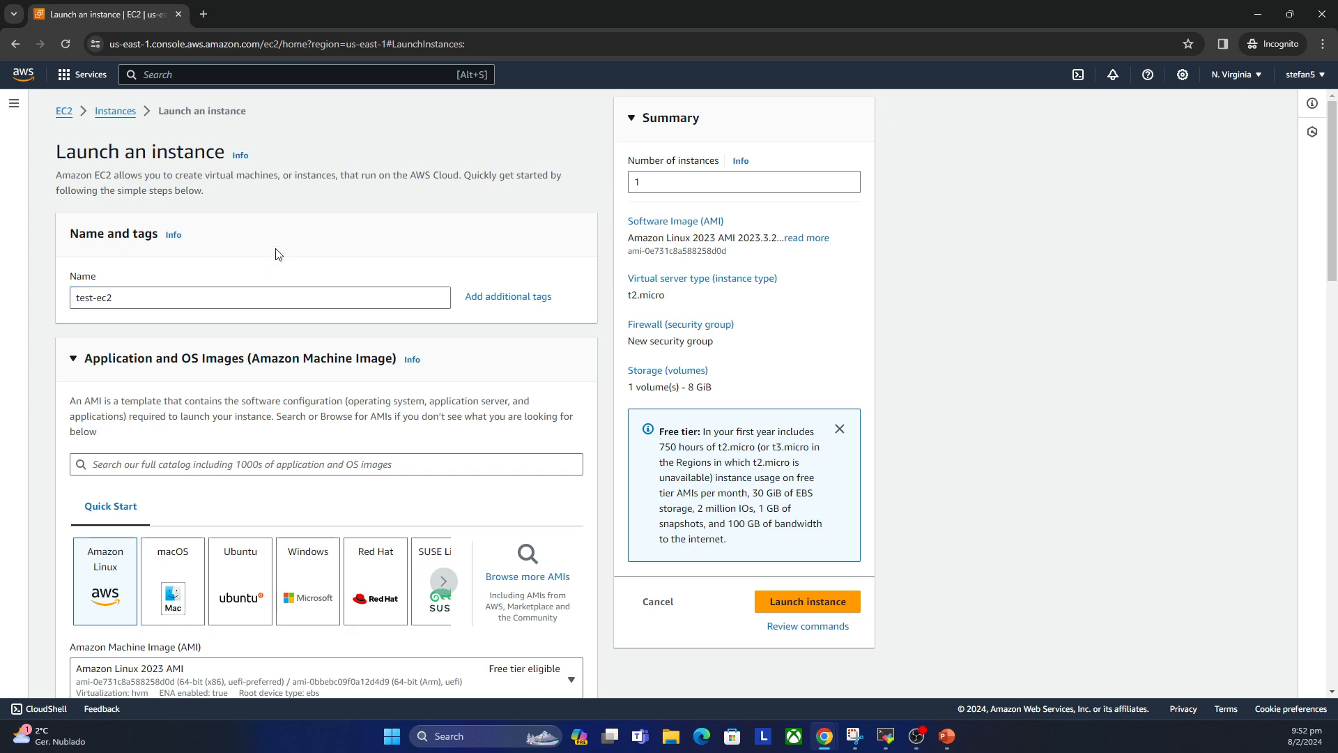
Step: Review the available instance types for the new instance, leaving t2.micro as the choice
scroll(284, 444, "down", 1)
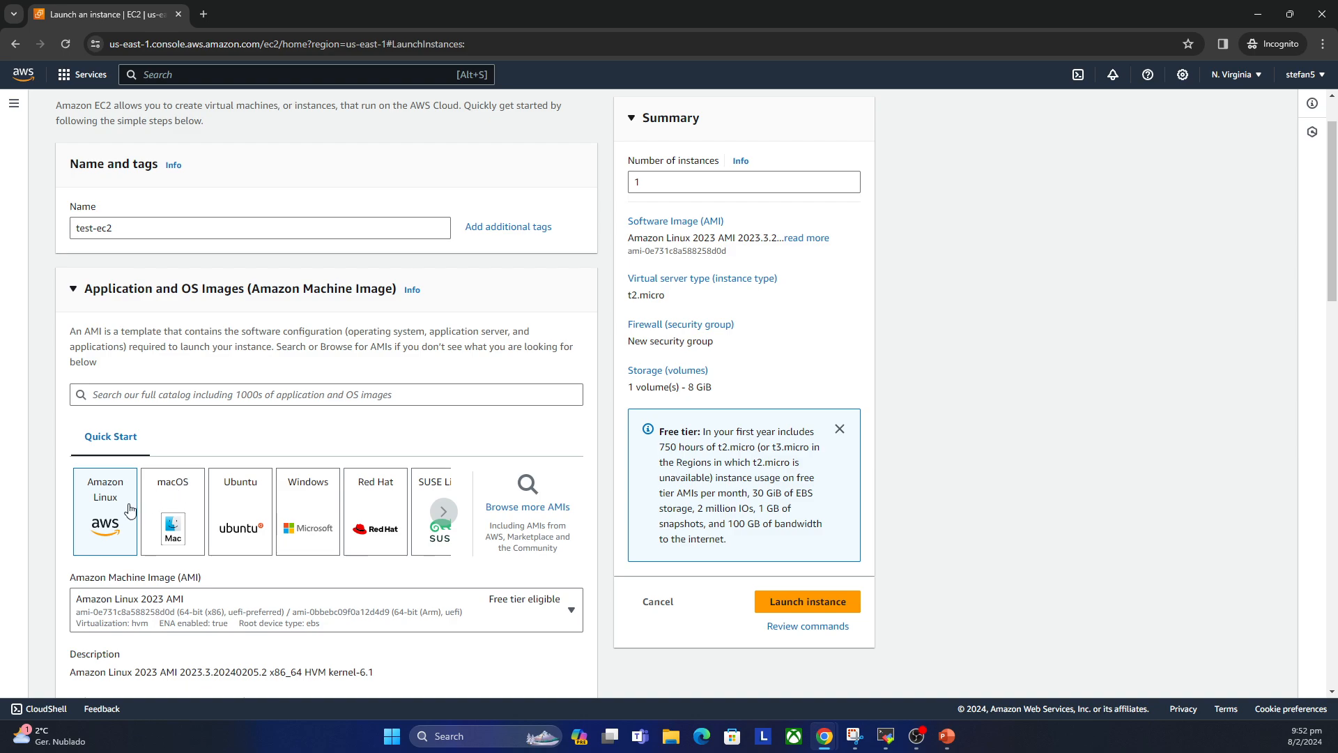
scroll(225, 396, "down", 1)
scroll(224, 396, "down", 5)
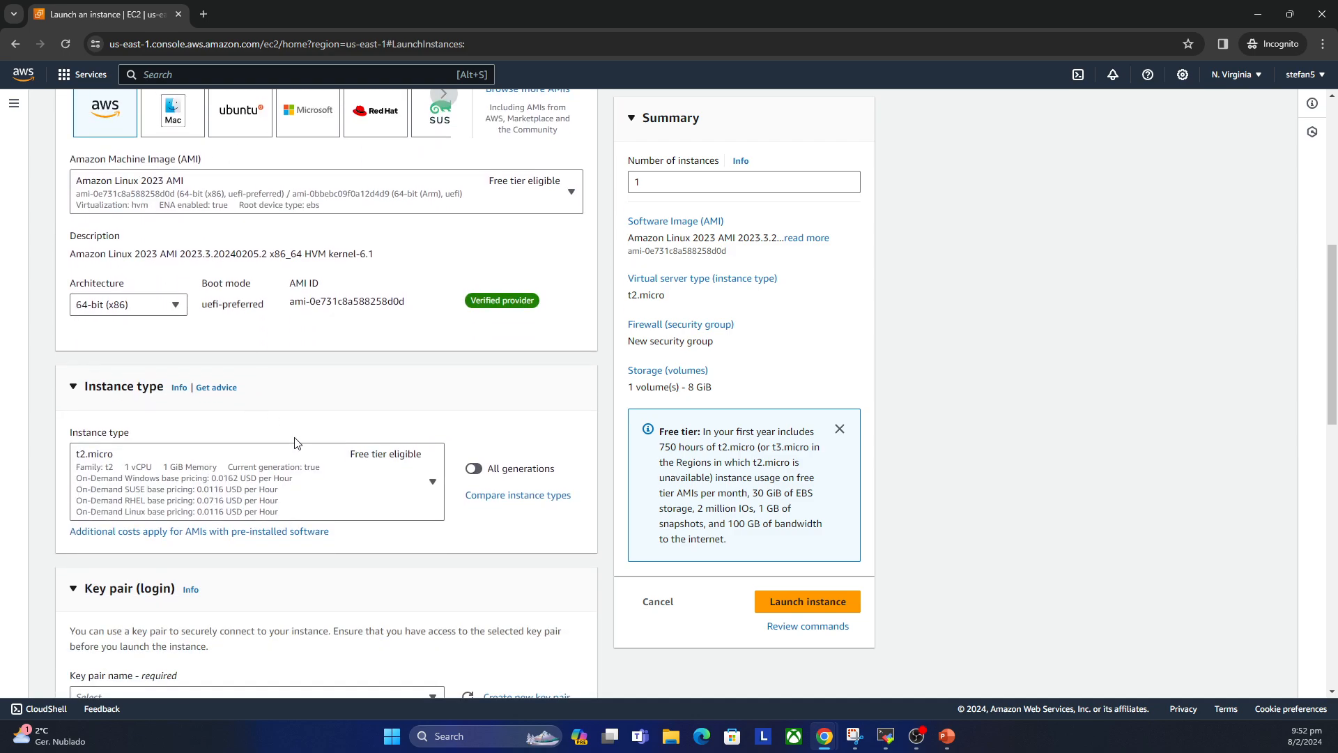
left_click(367, 477)
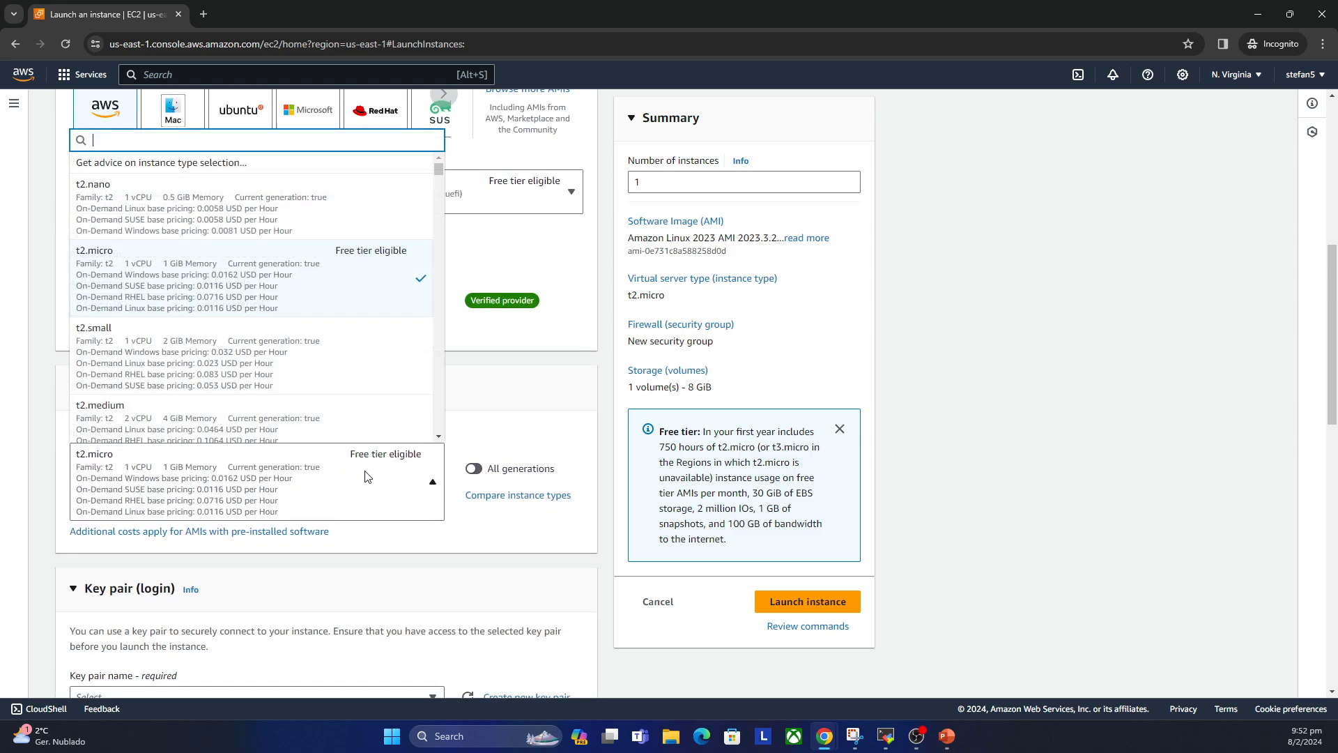
left_click(405, 476)
Step: Create a new RSA key pair named testkey in .pem format for logging in to the instance
scroll(412, 427, "down", 3)
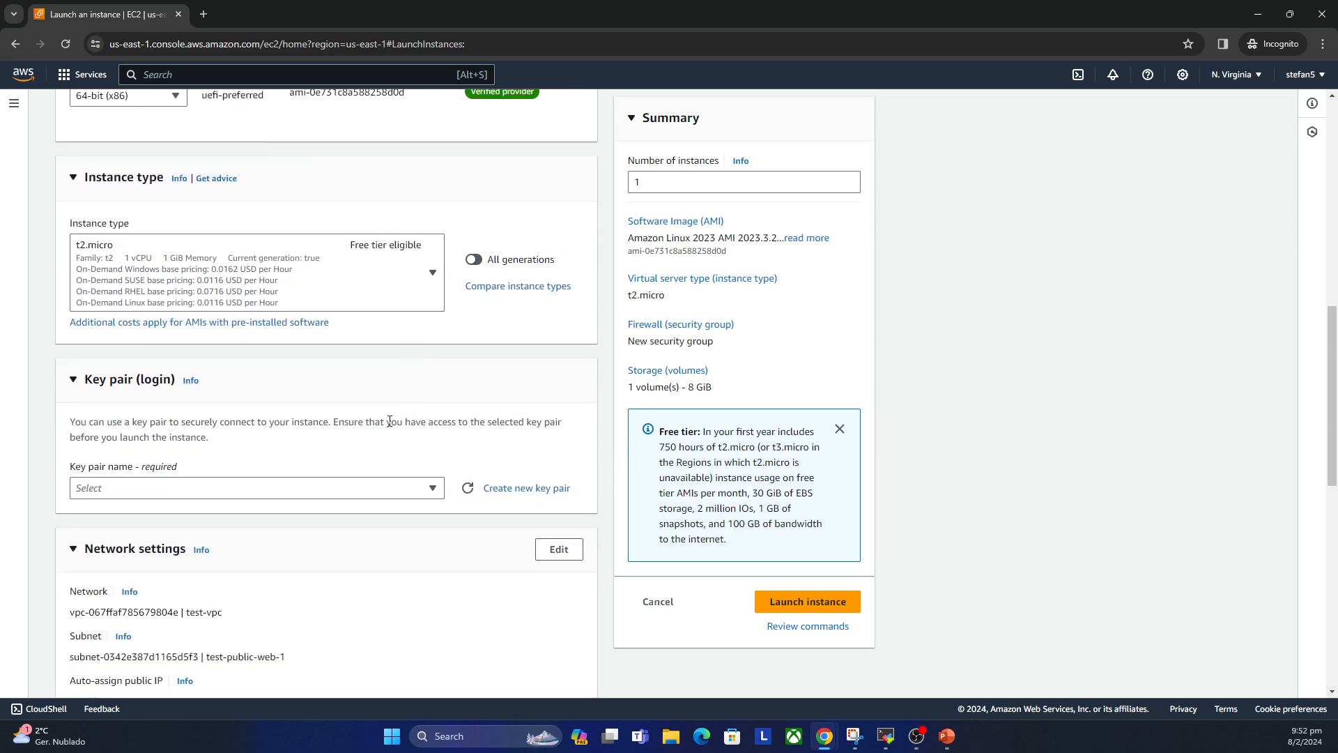
left_click(411, 493)
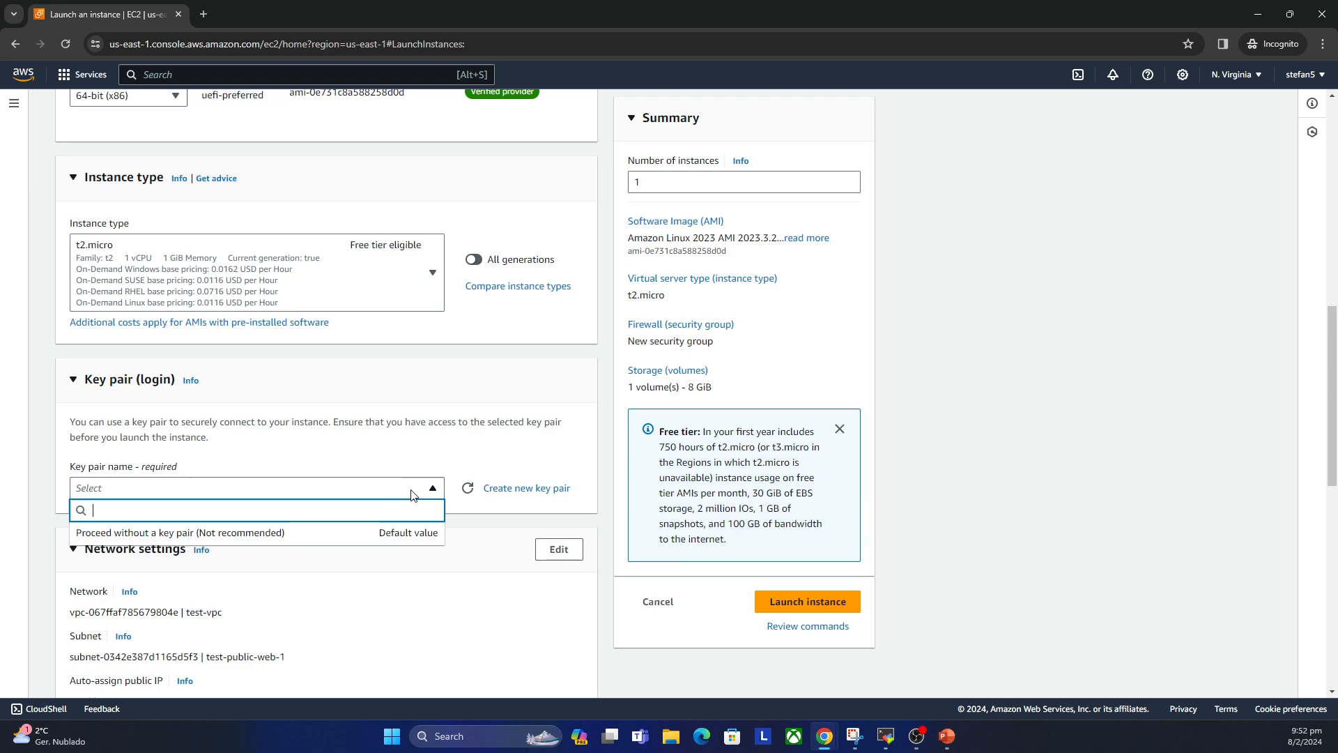
left_click(401, 419)
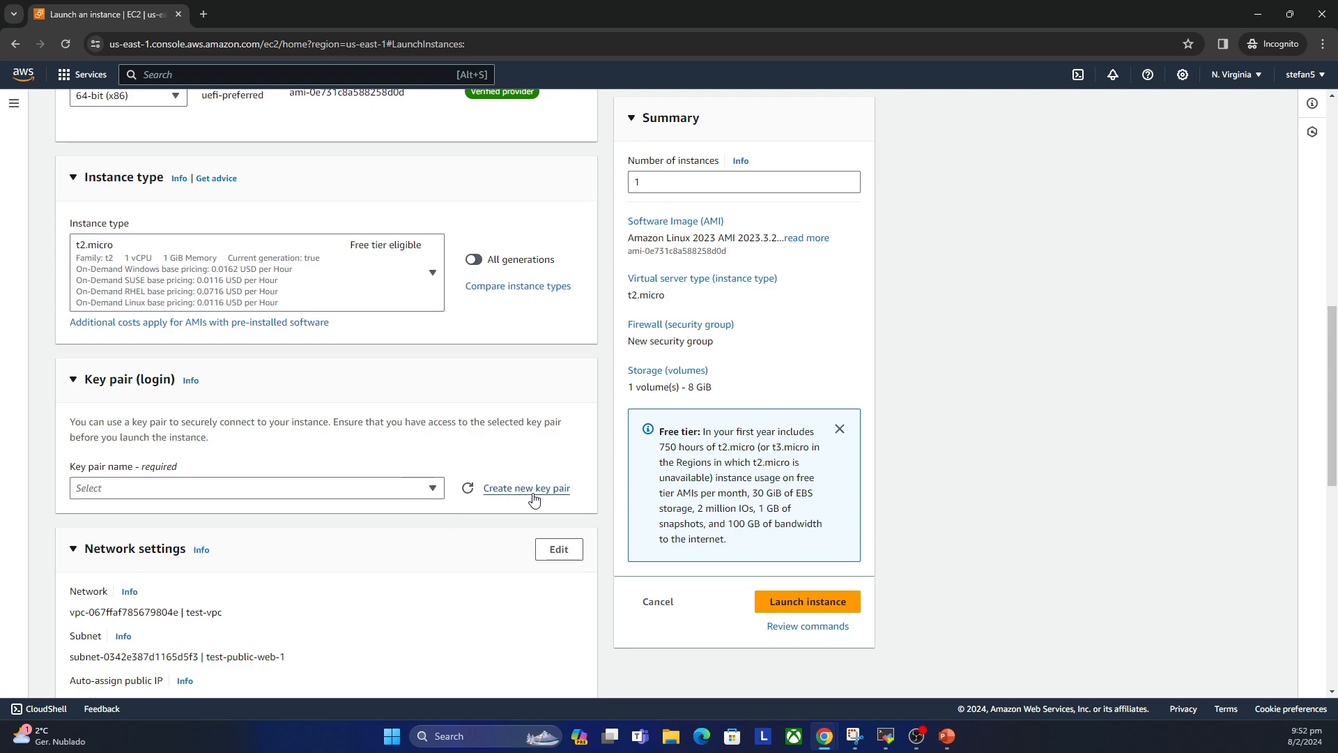
scroll(509, 488, "down", 1)
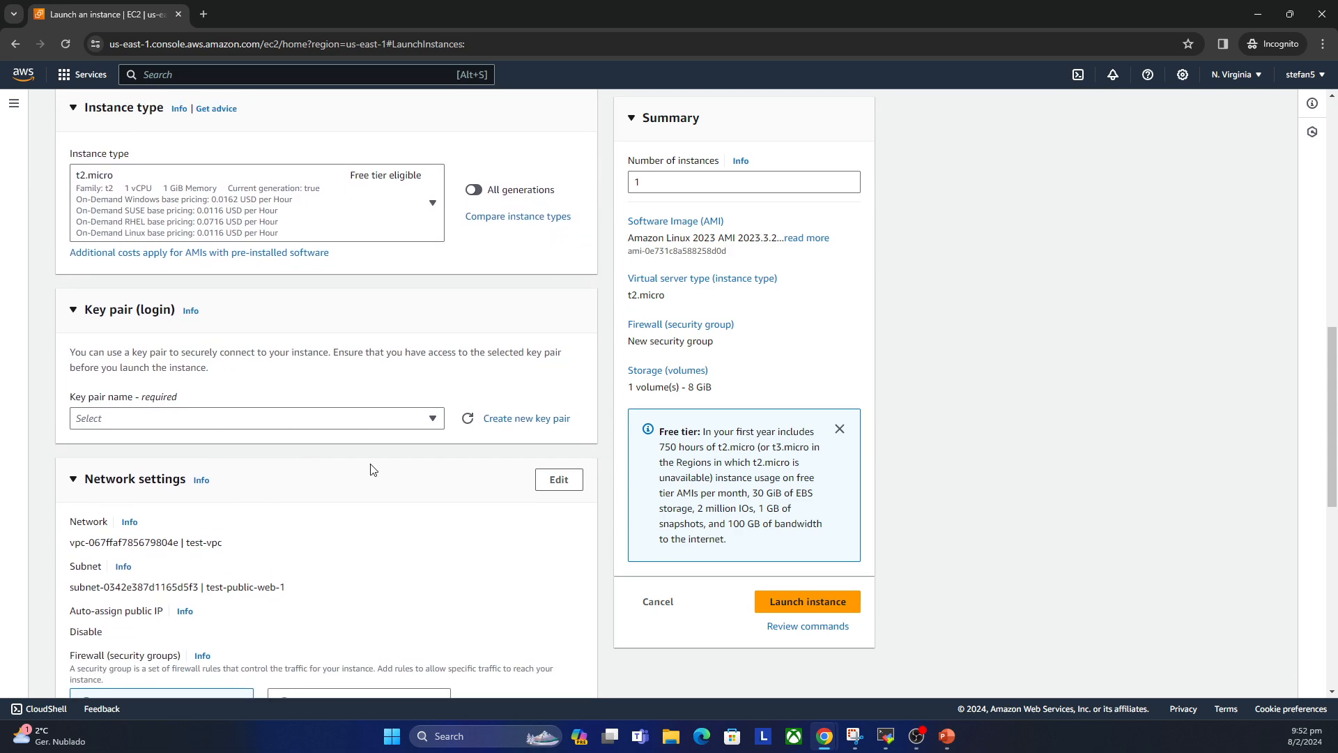
left_click(515, 423)
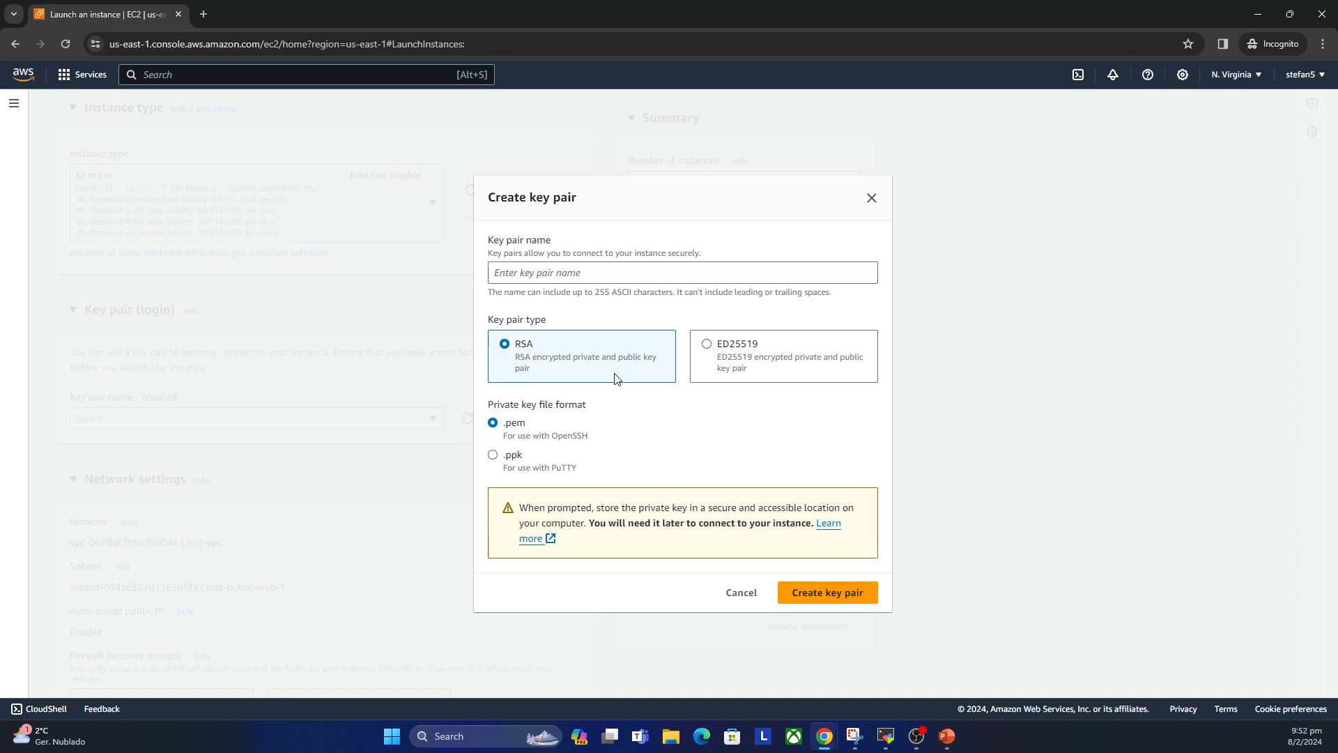
left_click(555, 274)
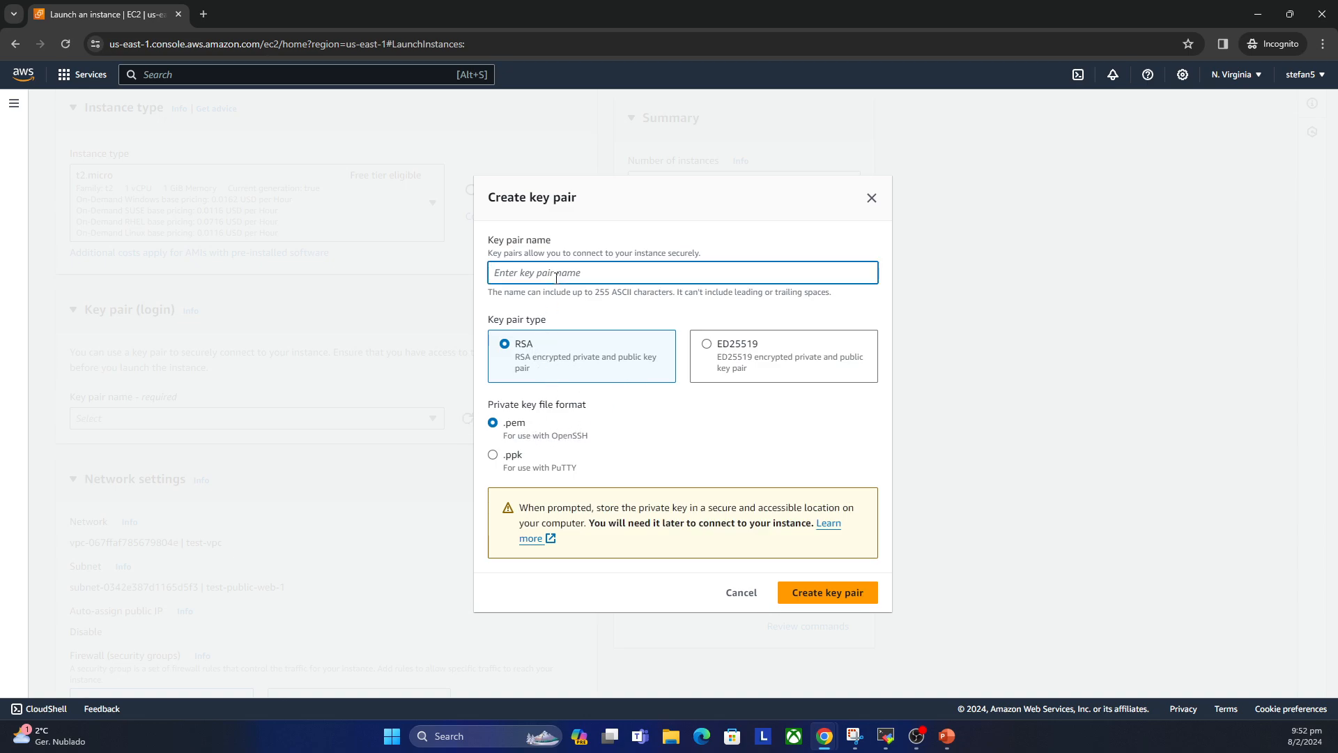
type("testkey")
left_click(814, 598)
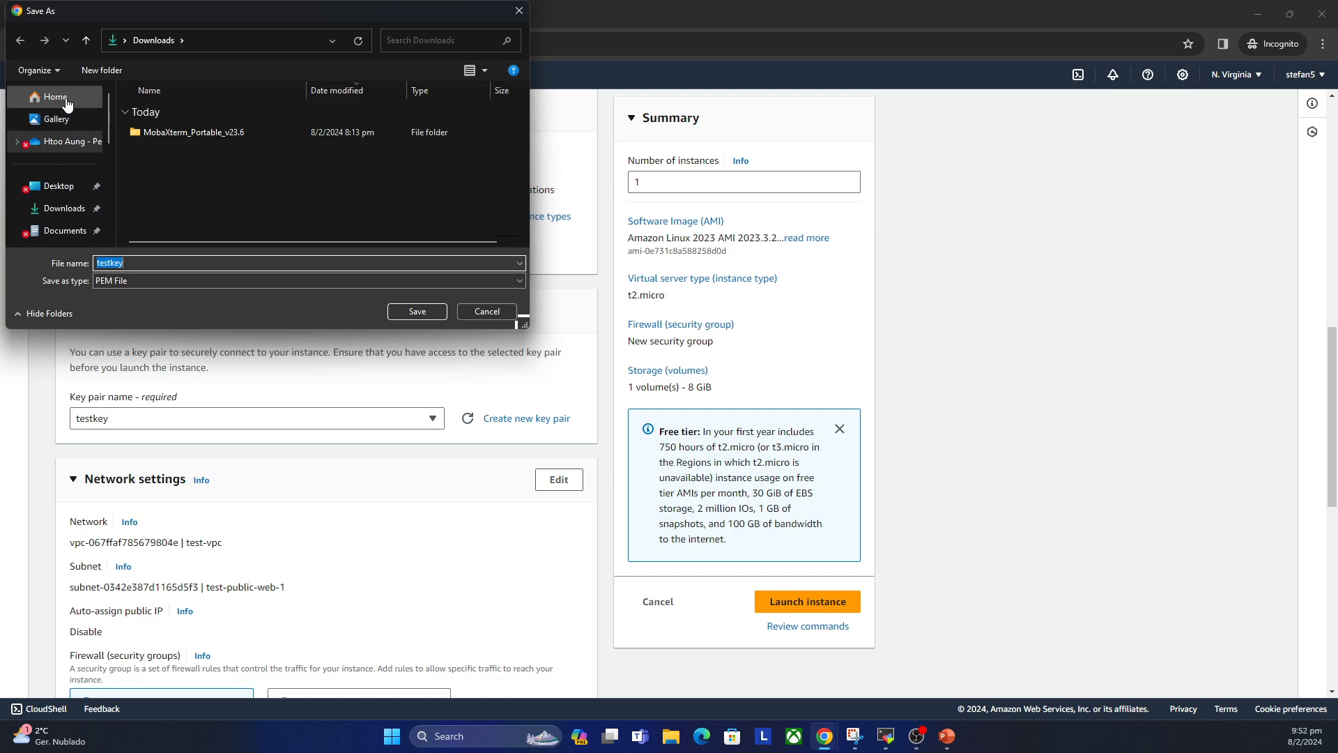
Step: Try to save the testkey private key file in the Home location
left_click_drag(267, 11, 375, 99)
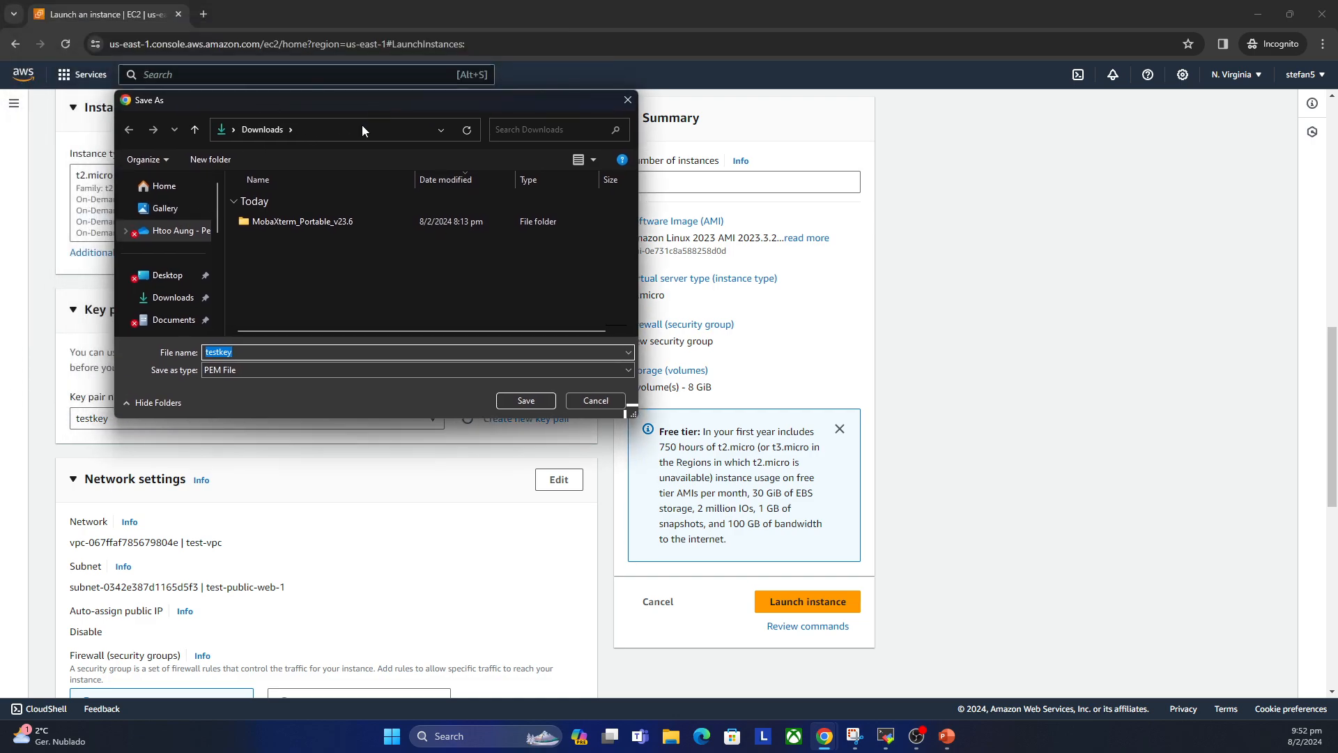
left_click(163, 185)
scroll(382, 251, "down", 3)
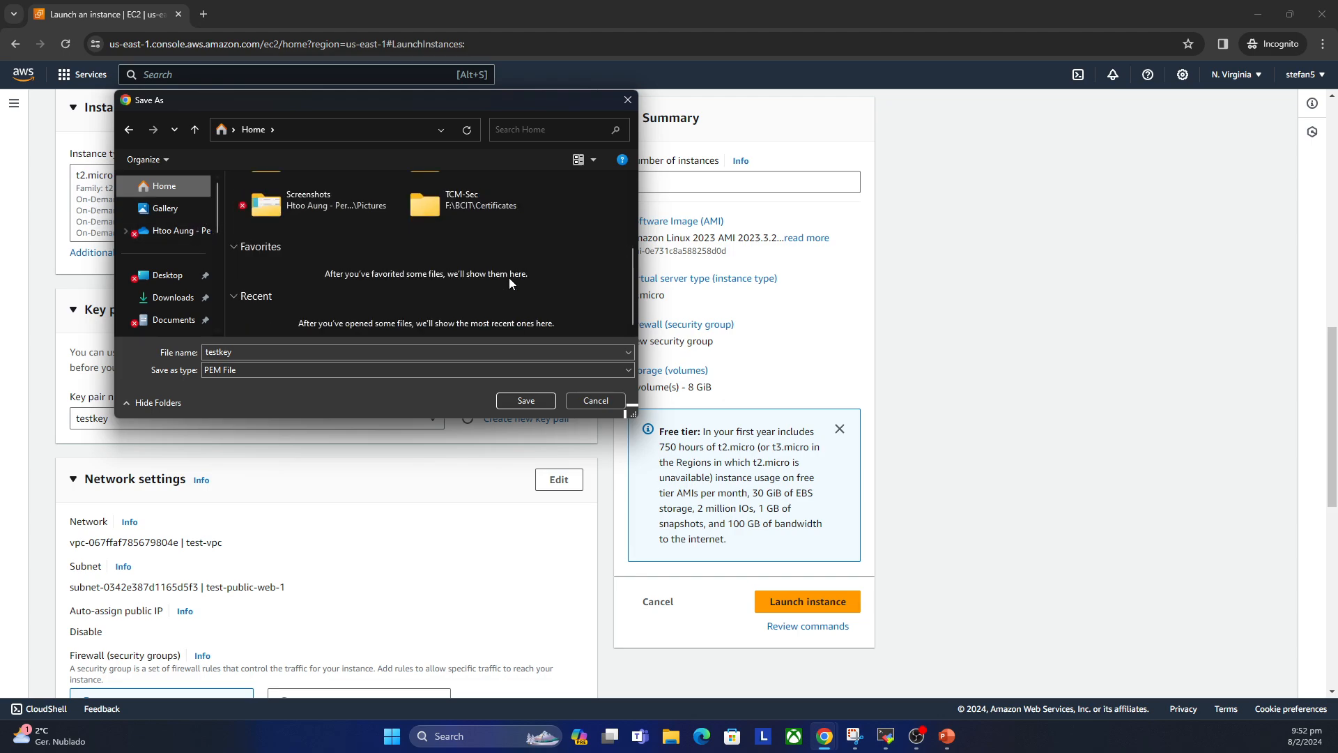
left_click(526, 400)
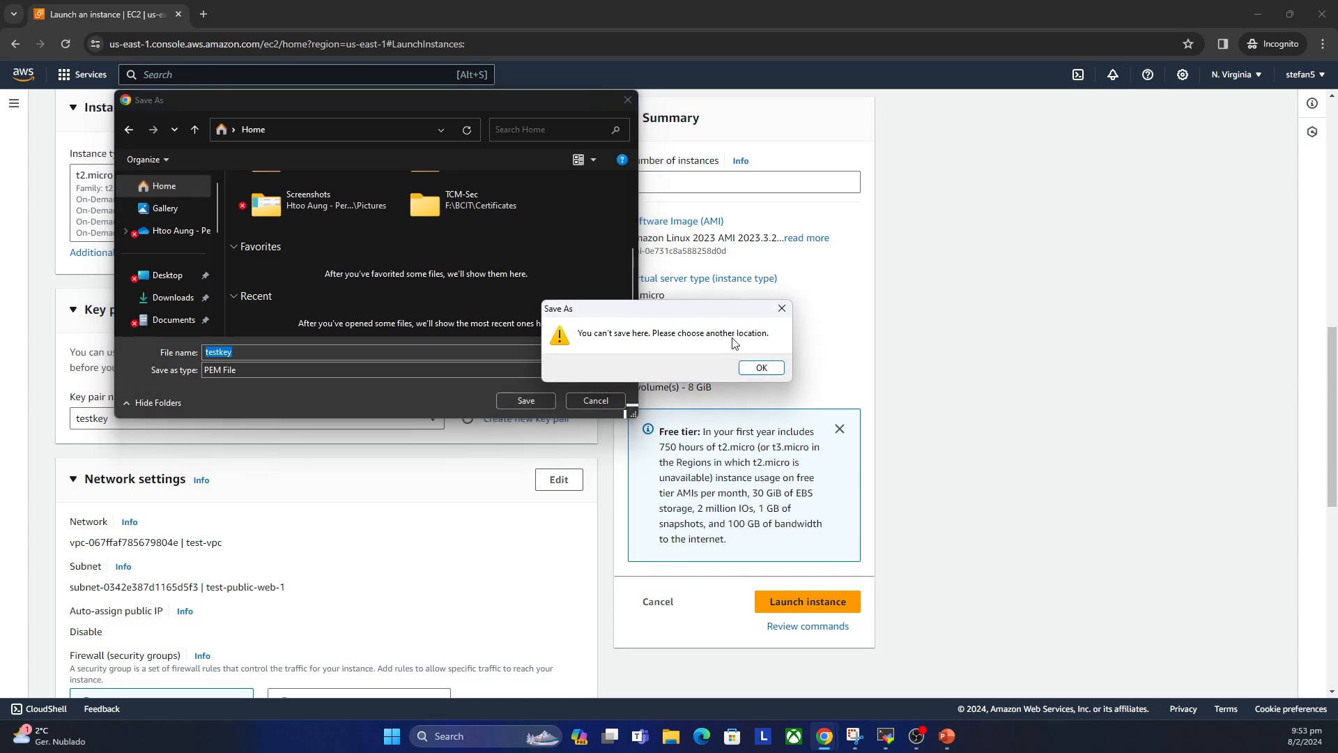
left_click(762, 368)
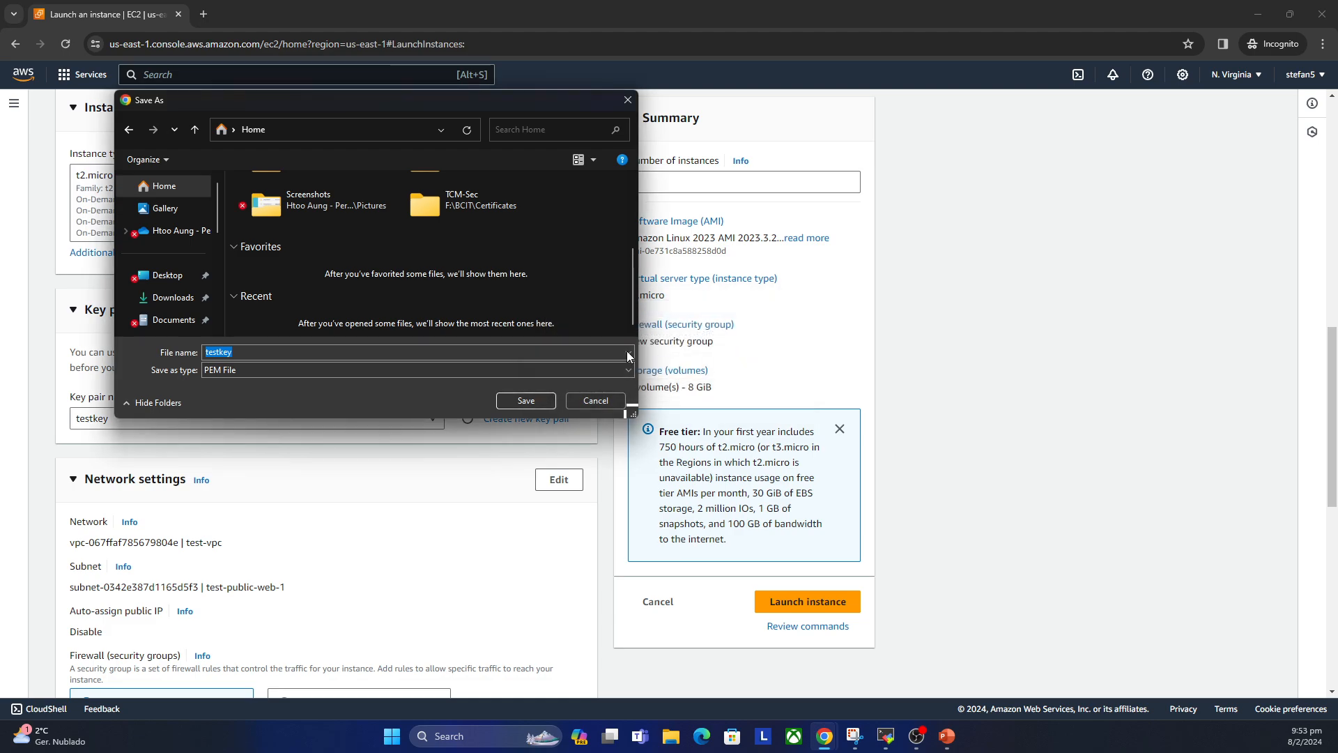
Step: Save the testkey private key as a PEM file in the Documents folder
left_click(162, 186)
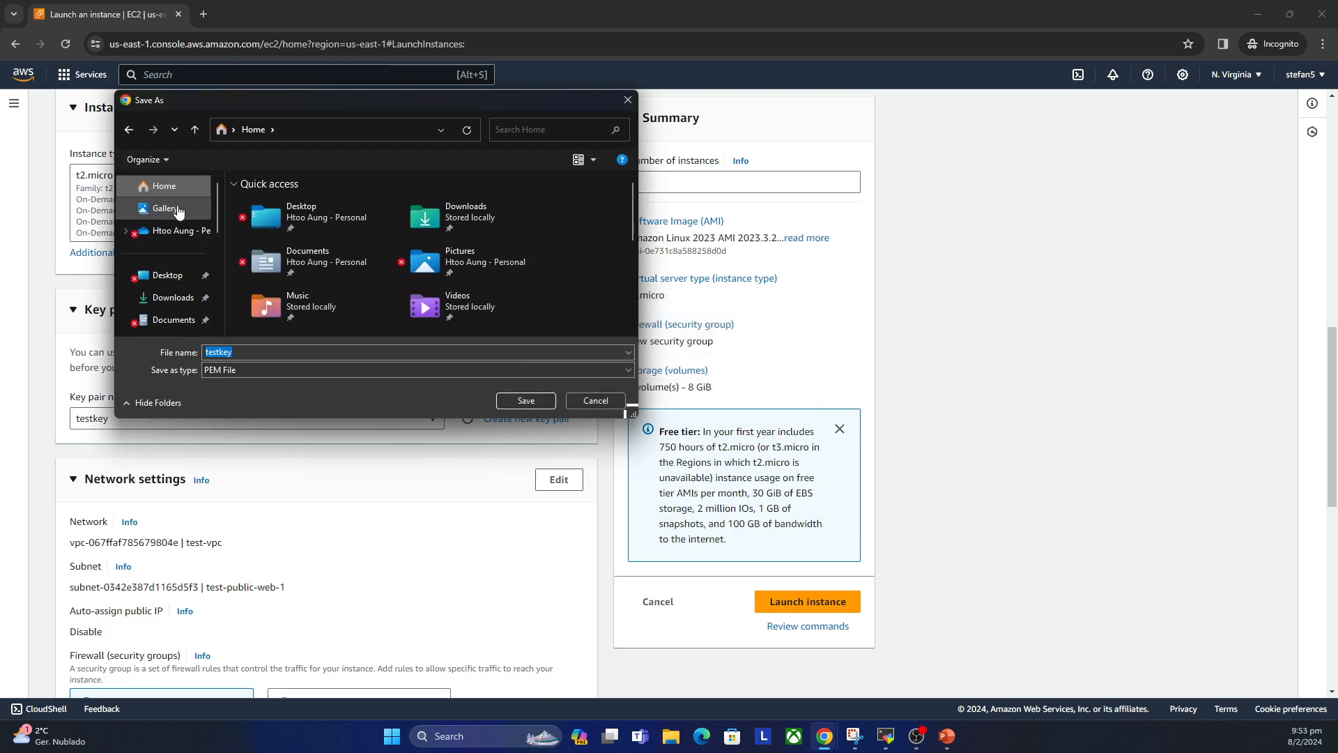
scroll(341, 256, "down", 2)
scroll(418, 251, "up", 2)
scroll(500, 244, "down", 4)
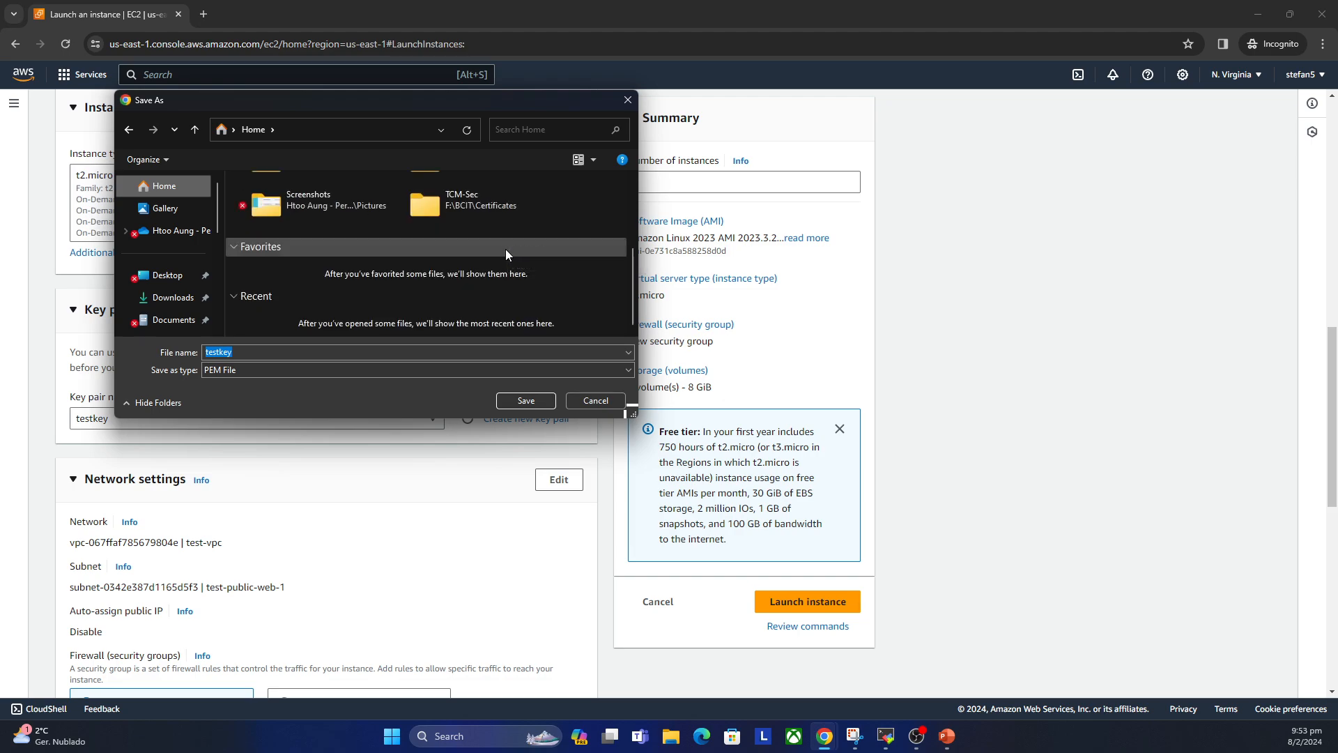
scroll(167, 276, "down", 2)
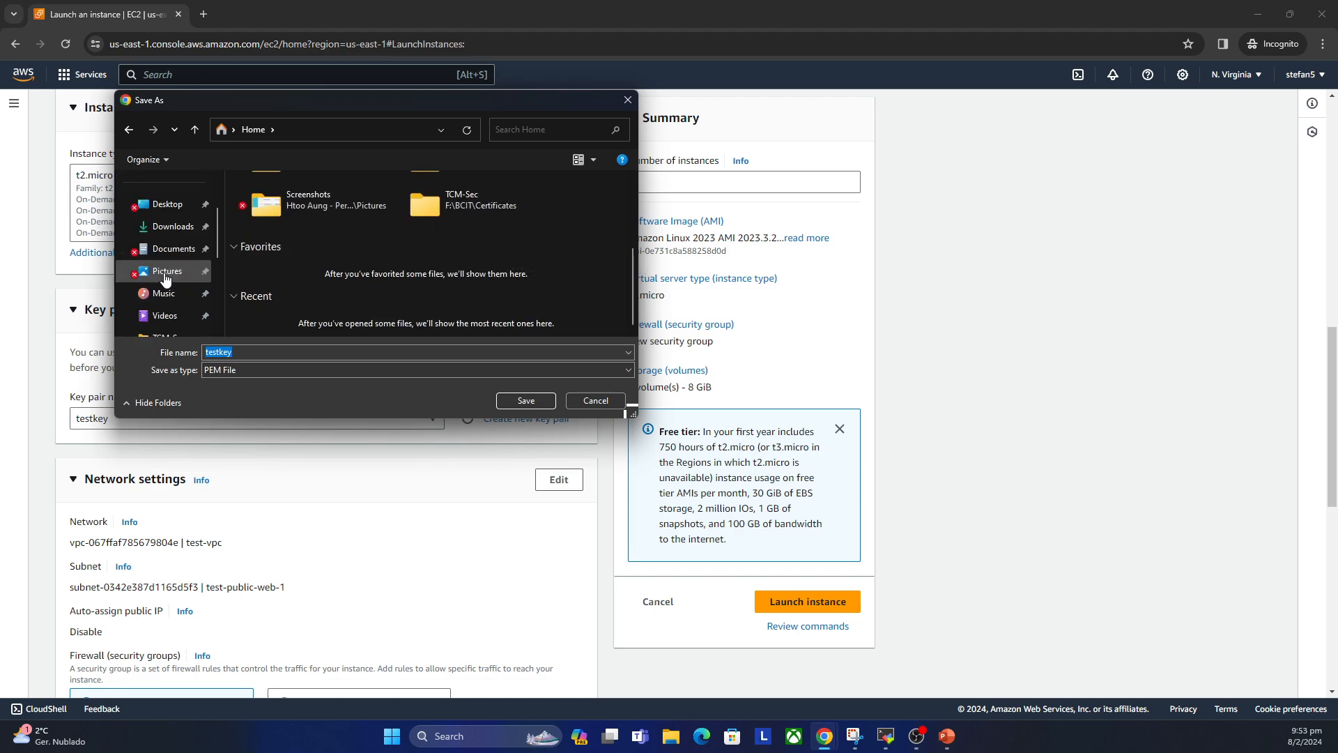
scroll(453, 266, "up", 4)
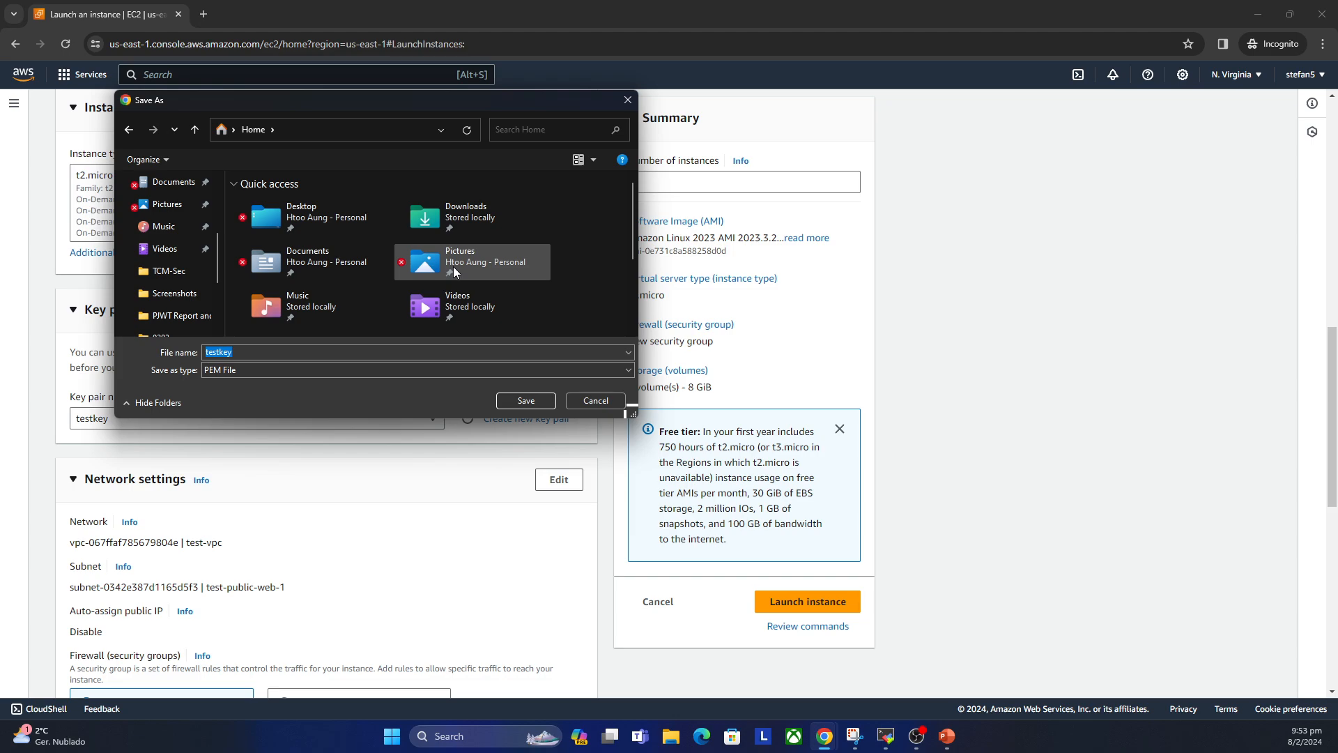
scroll(453, 266, "down", 2)
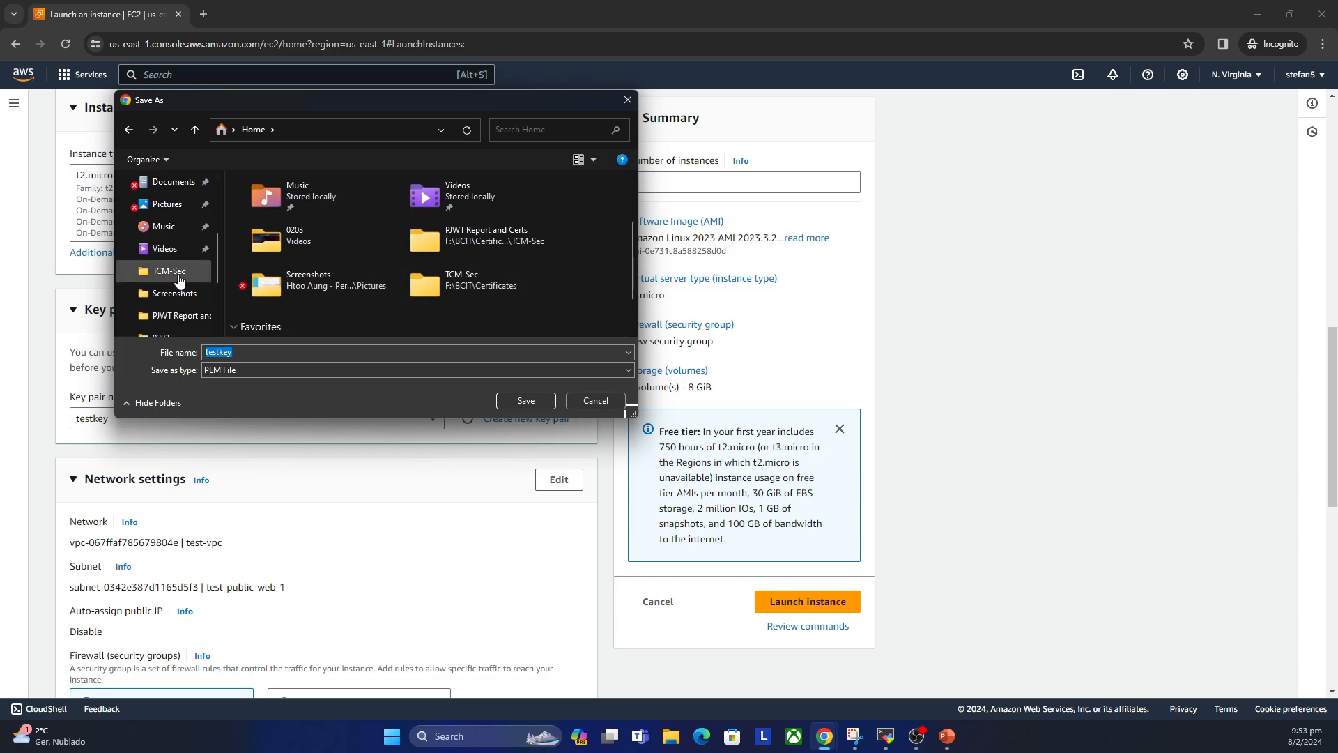
scroll(184, 271, "down", 2)
scroll(182, 271, "up", 3)
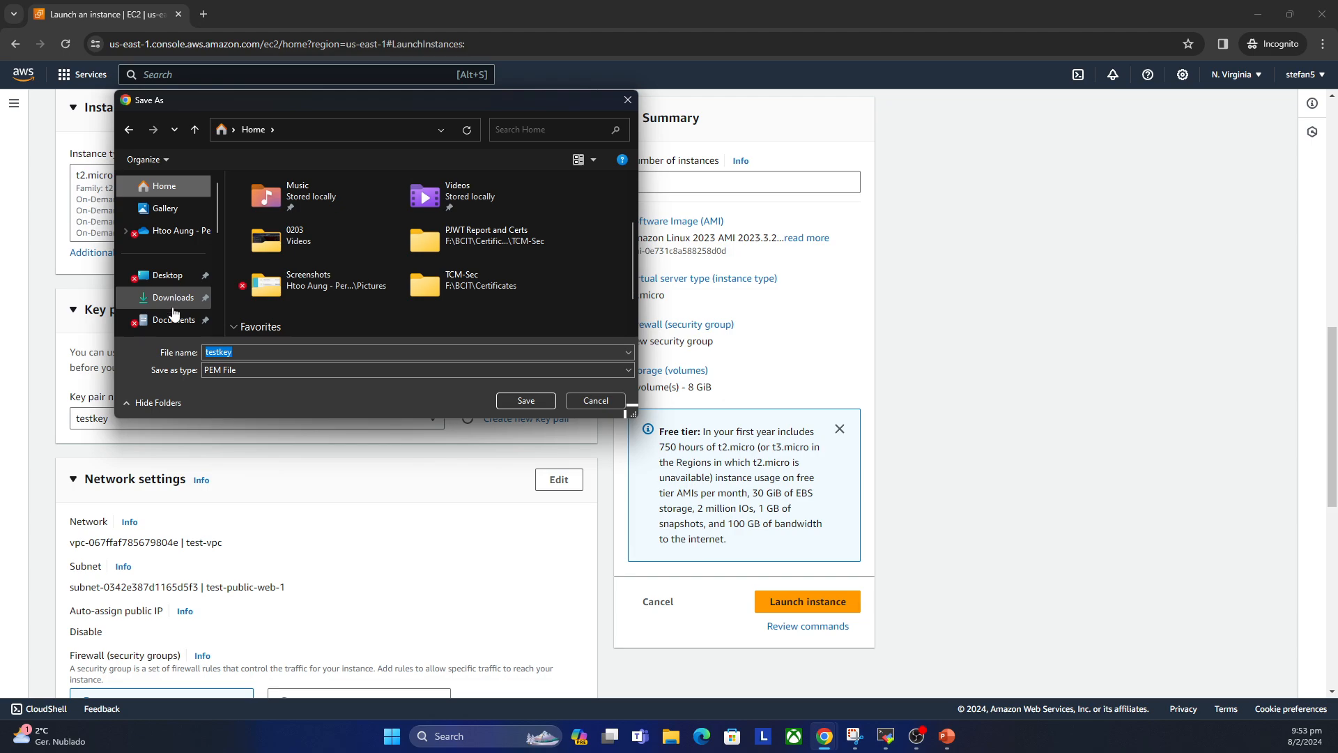
left_click(172, 293)
scroll(350, 257, "down", 1)
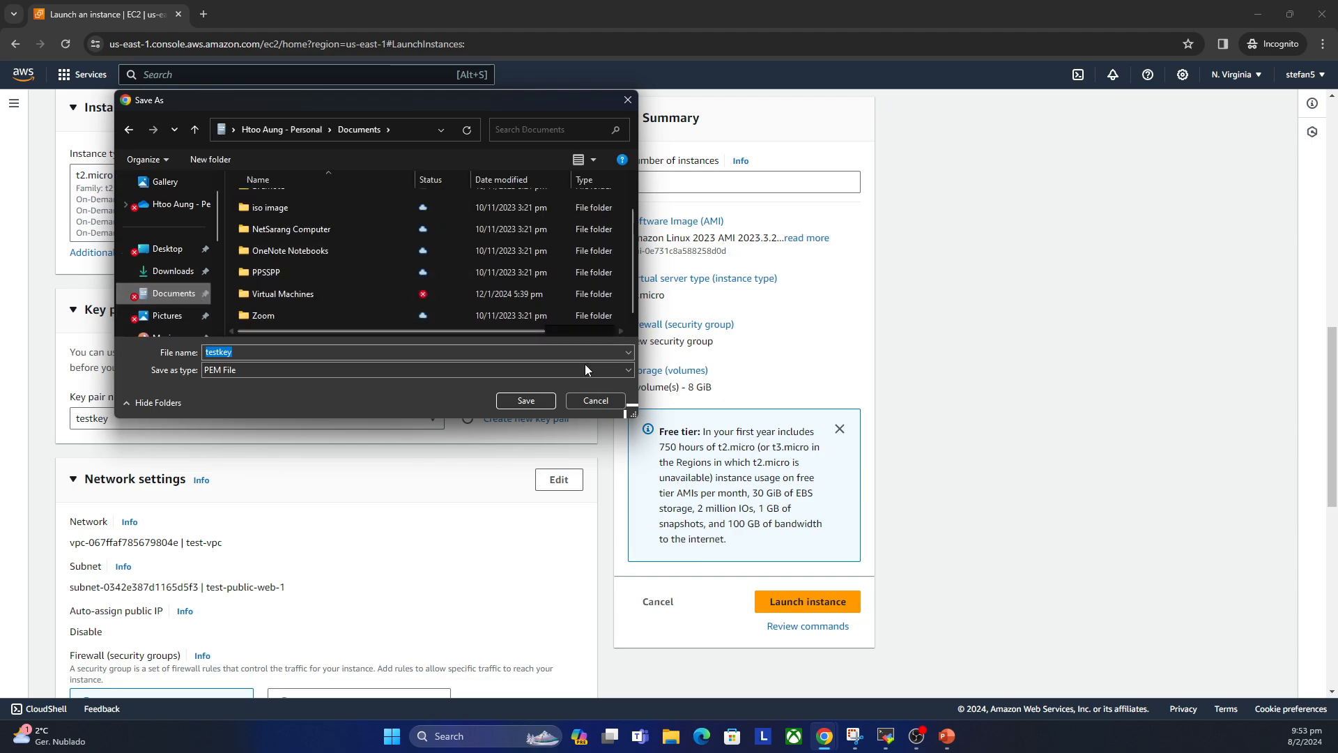
left_click(525, 401)
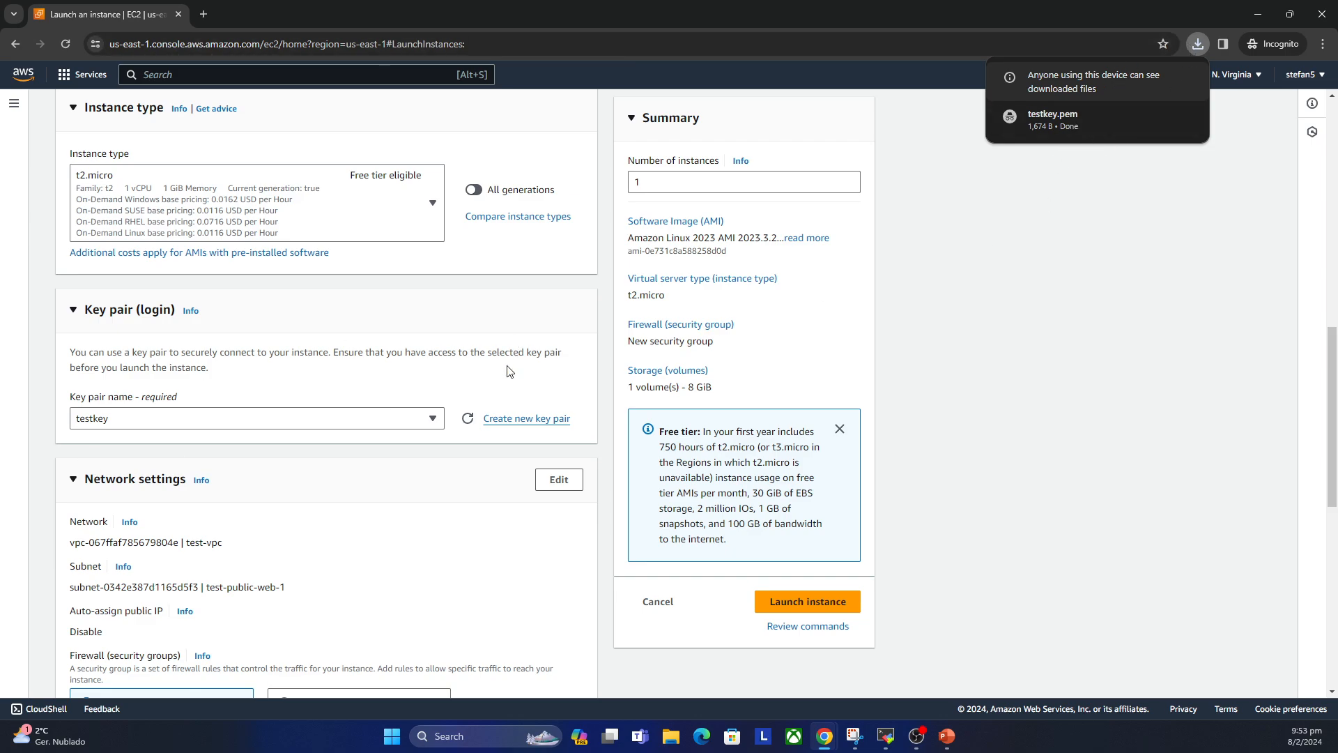
Step: Edit the network settings, keeping the test-public-web-1 subnet in test-vpc and enabling automatic public IP assignment
scroll(371, 394, "down", 3)
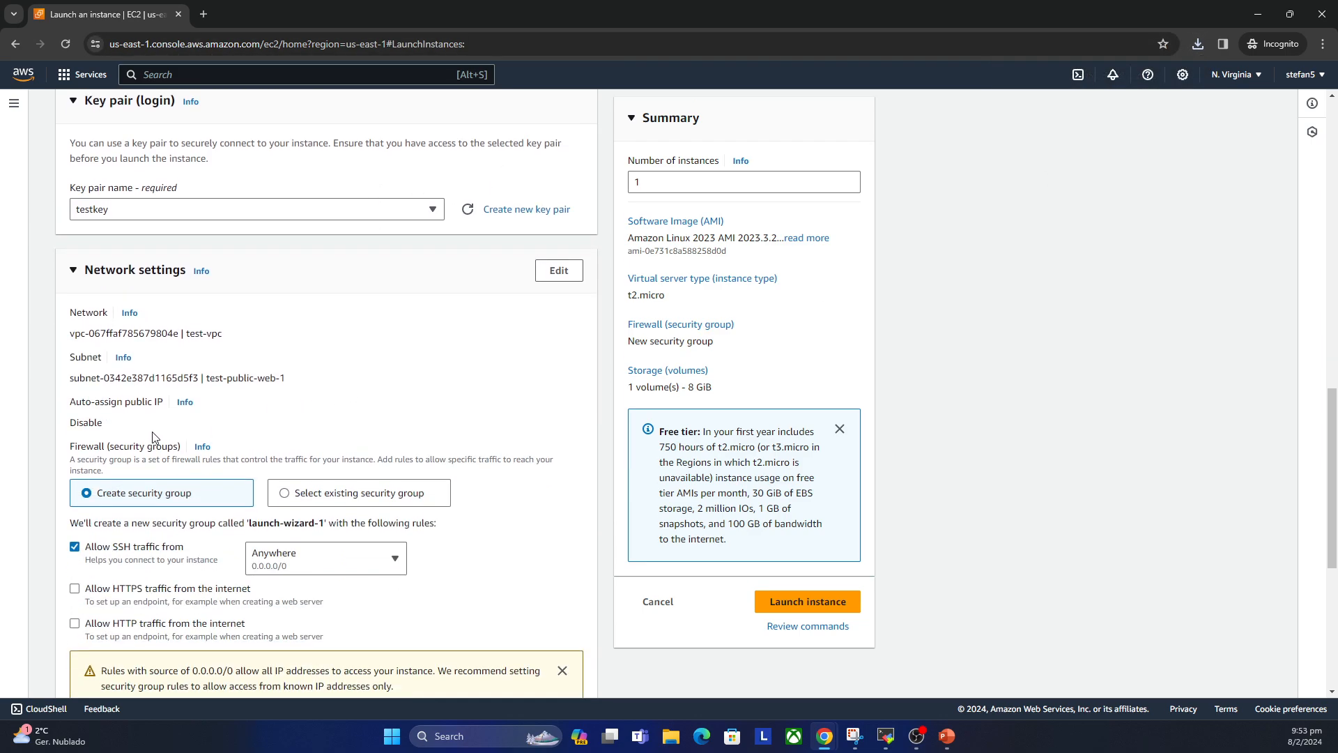
left_click(559, 270)
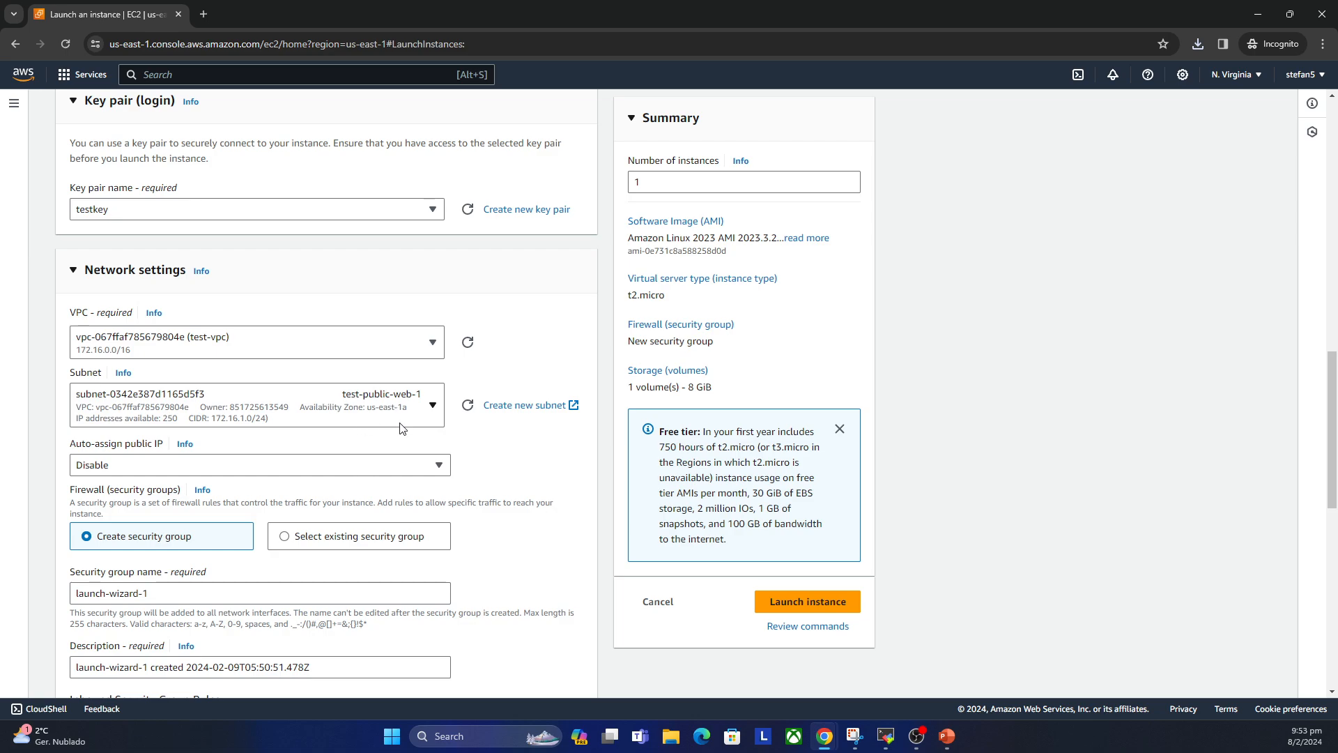
left_click(428, 402)
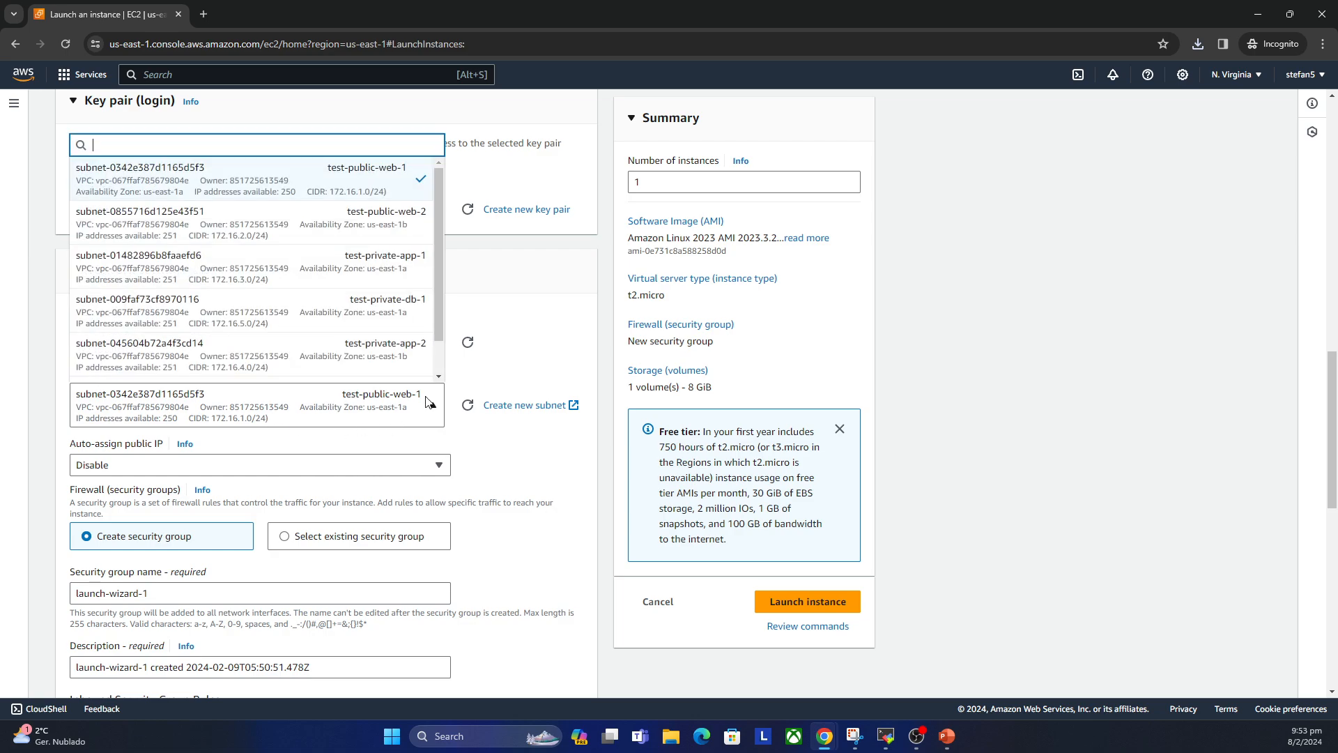
left_click(428, 402)
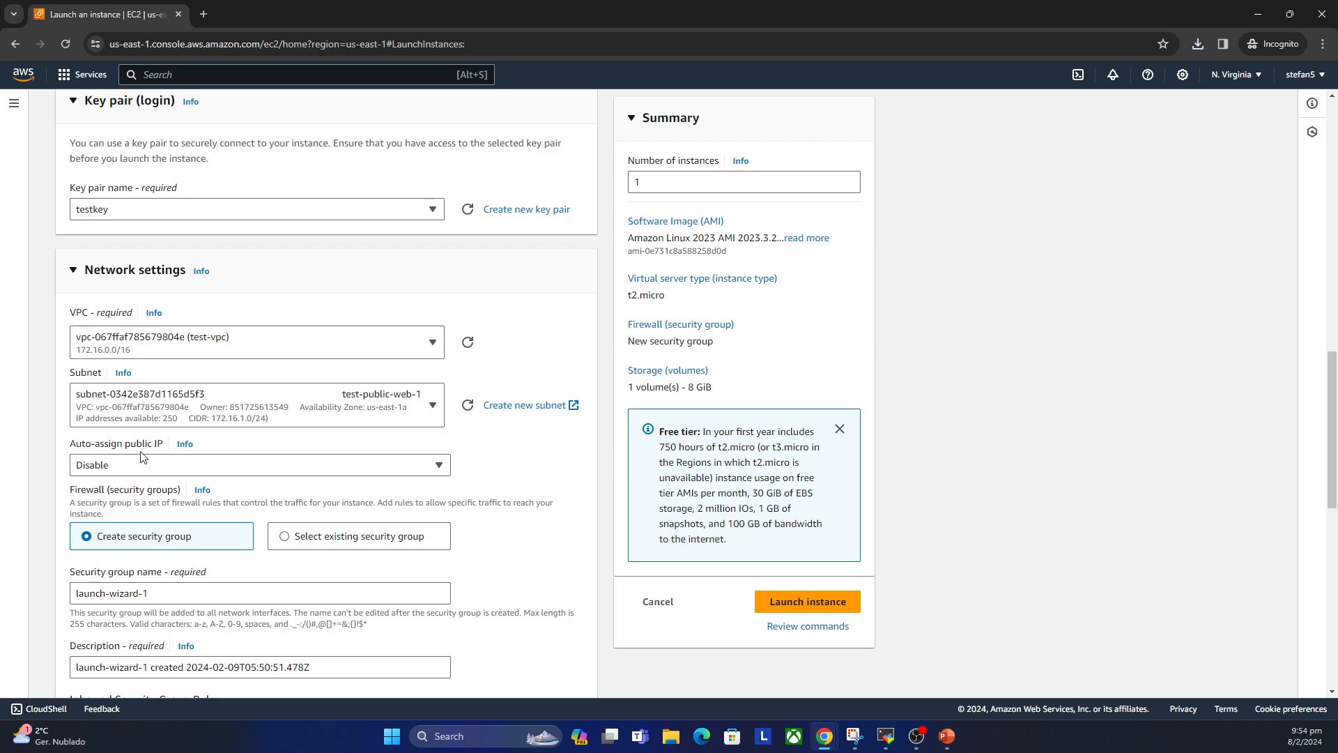
left_click(305, 467)
left_click(213, 488)
Step: Set the name of the instance's new security group to test-security-group-sg
scroll(453, 447, "down", 2)
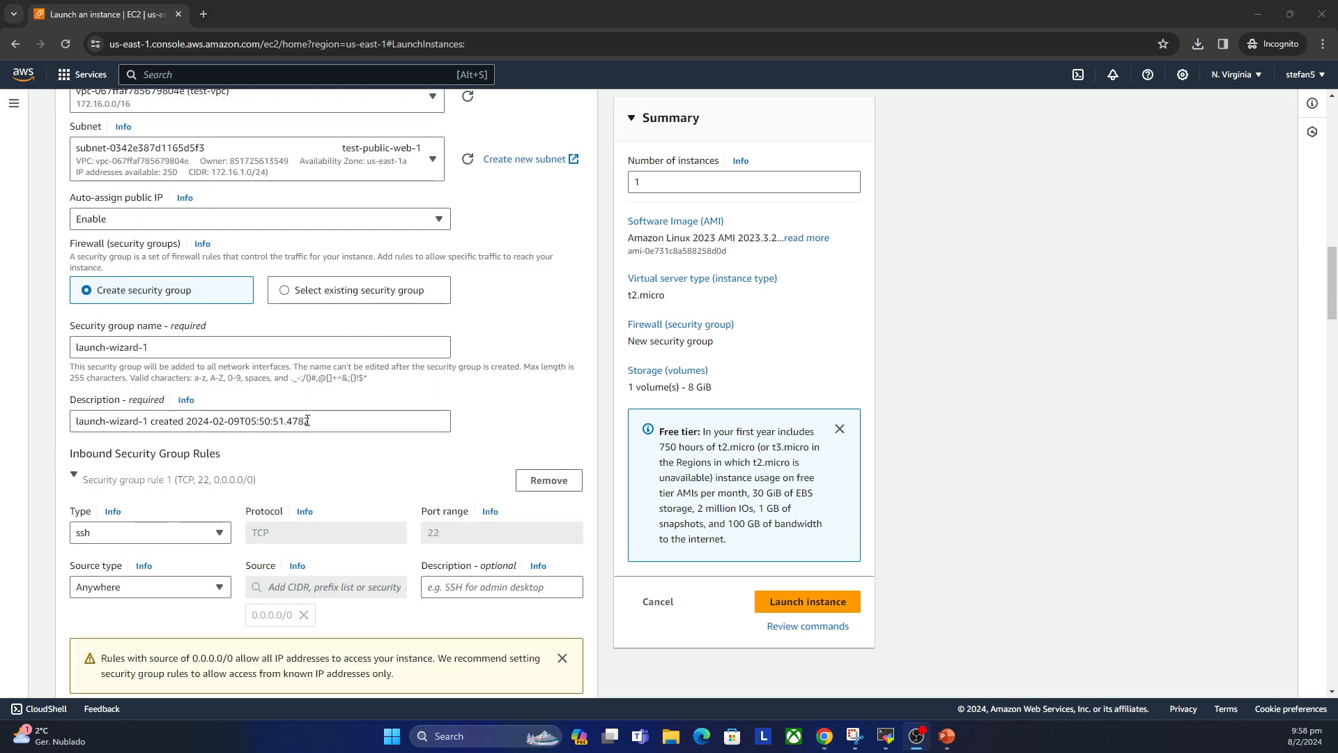
scroll(301, 423, "up", 3)
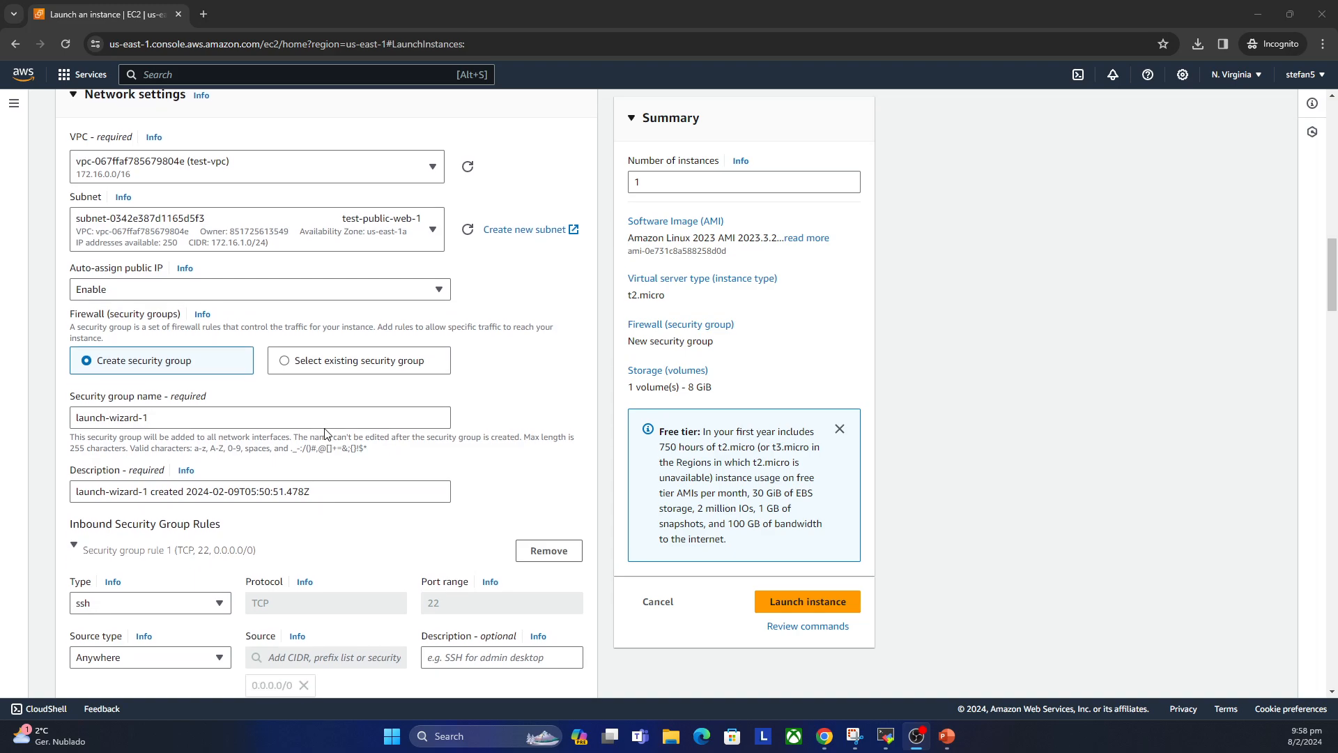
scroll(161, 428, "down", 1)
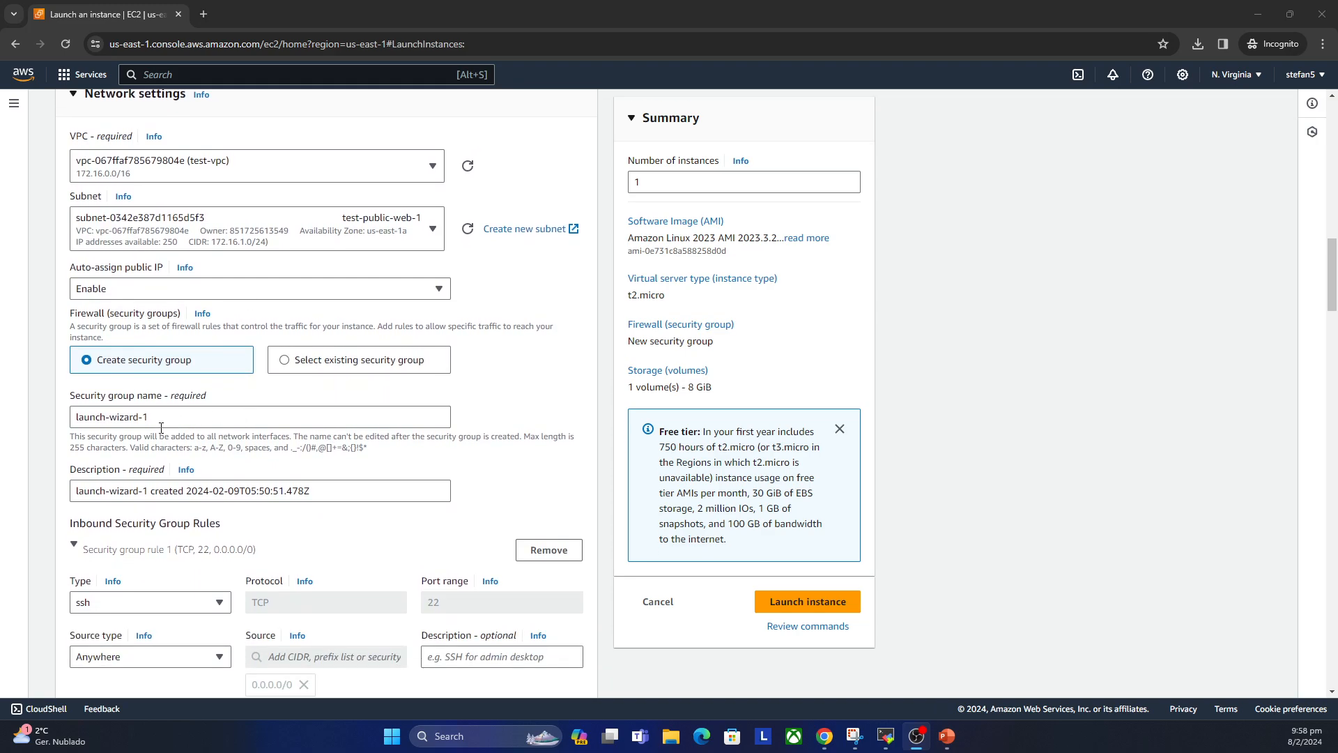
left_click_drag(147, 421, 44, 416)
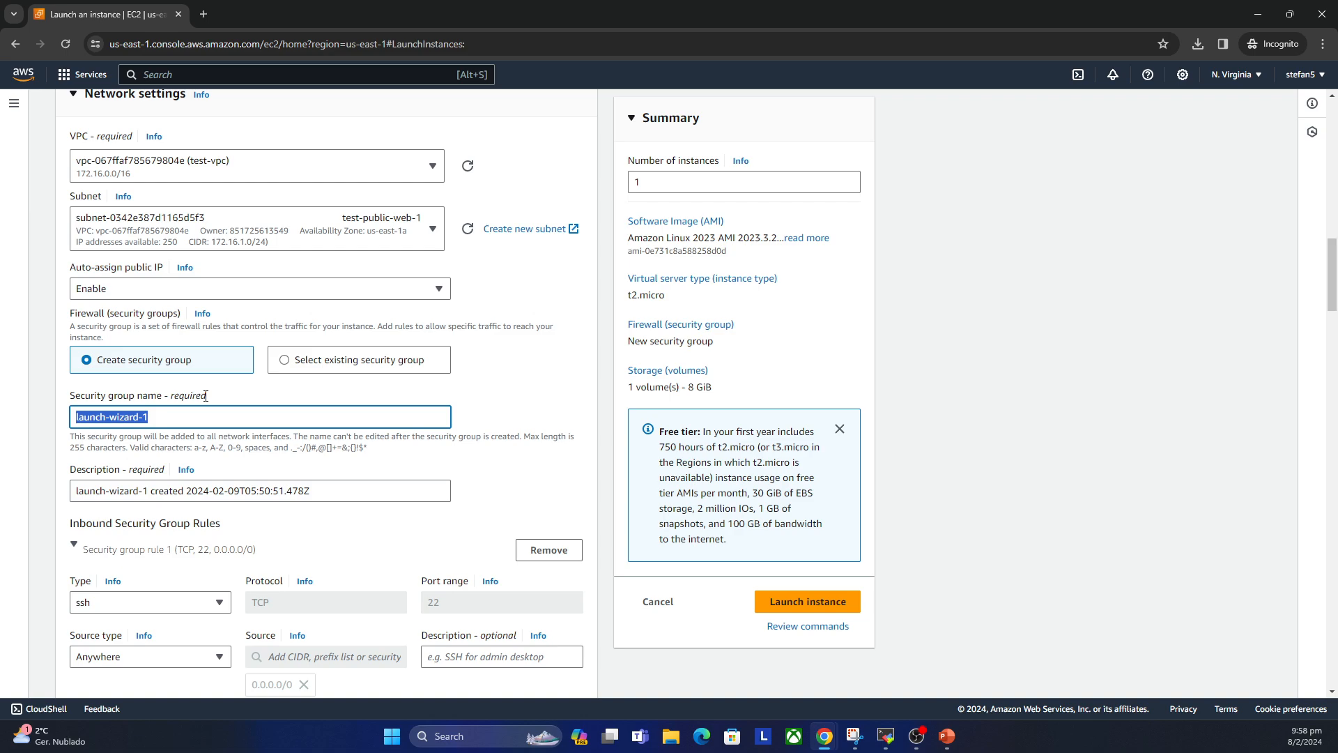
type("test")
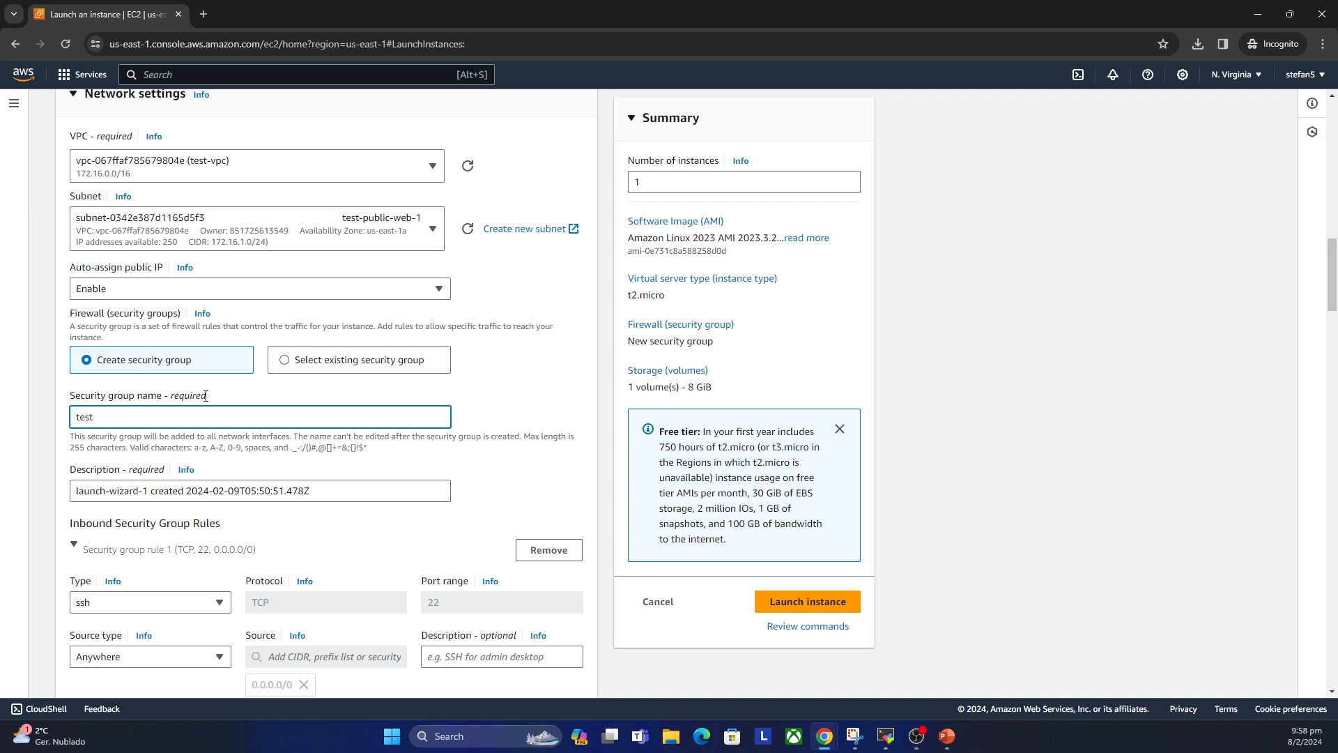
type("-security-group-sg")
Step: Replace the new security group's description with its own name, test-security-group-sg
triple_click(196, 419)
key("ctrl+c")
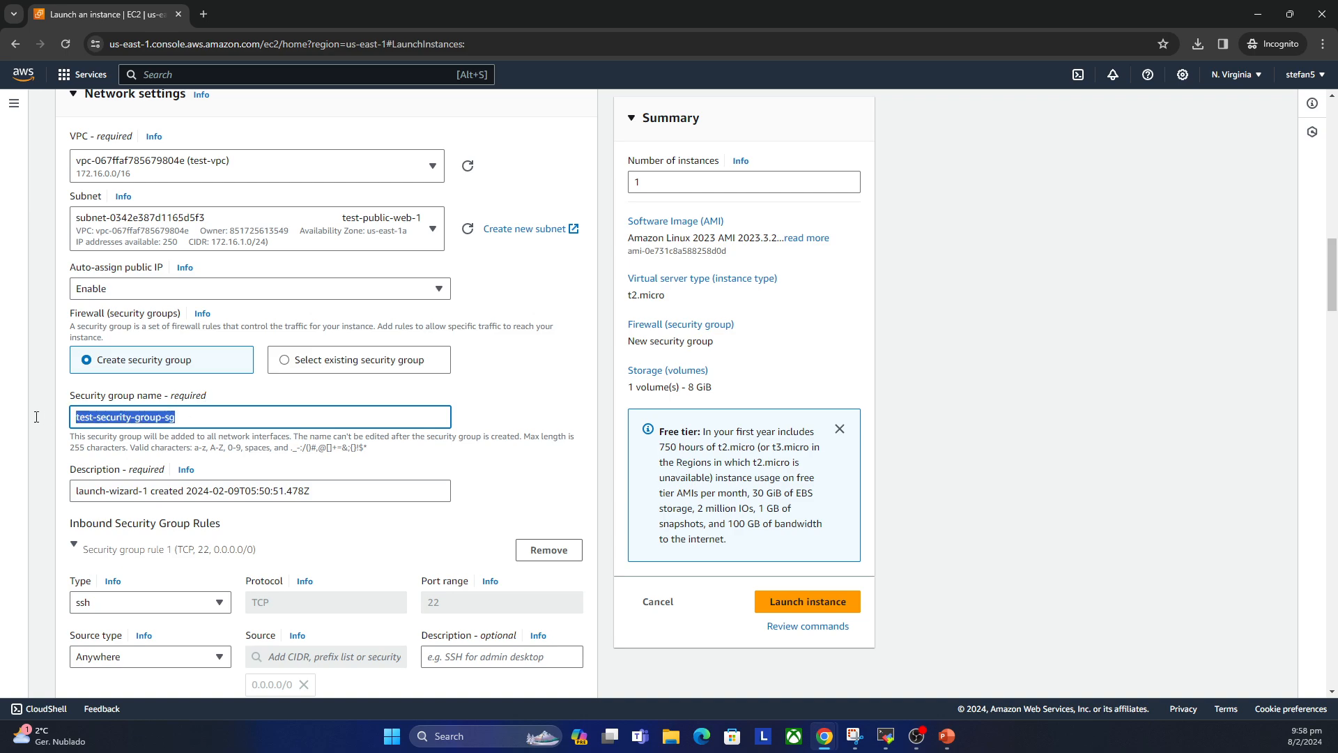
key("Tab")
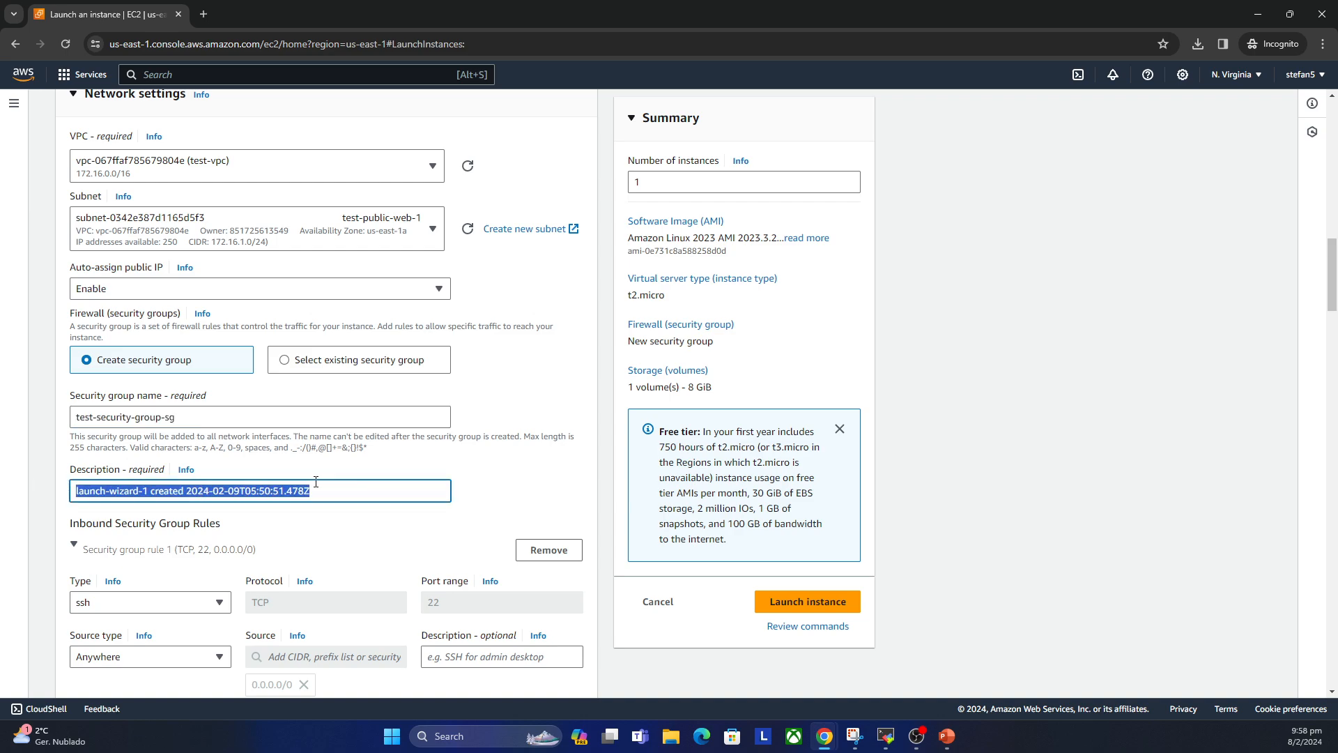
key("ctrl+v")
left_click(481, 477)
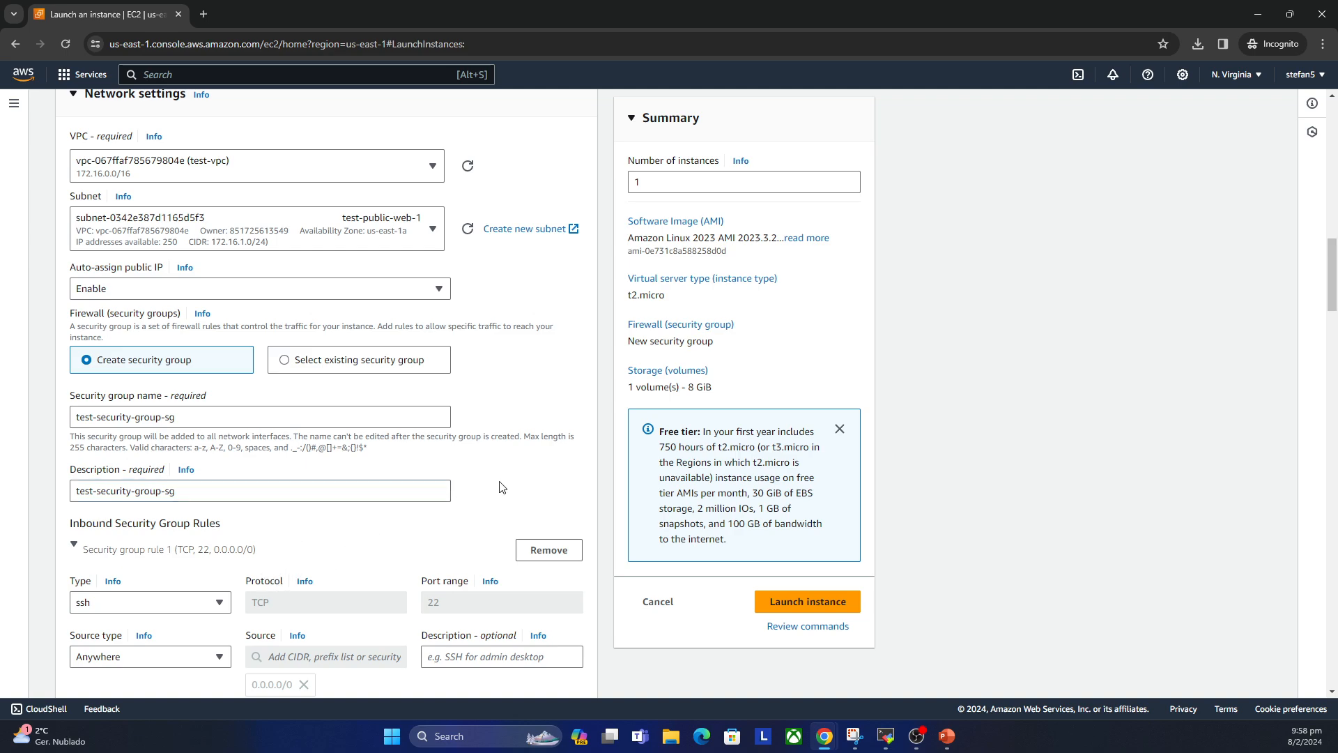
Step: Launch the test-ec2 instance, keeping the SSH inbound rule with source Anywhere and the default advanced settings
scroll(499, 487, "down", 1)
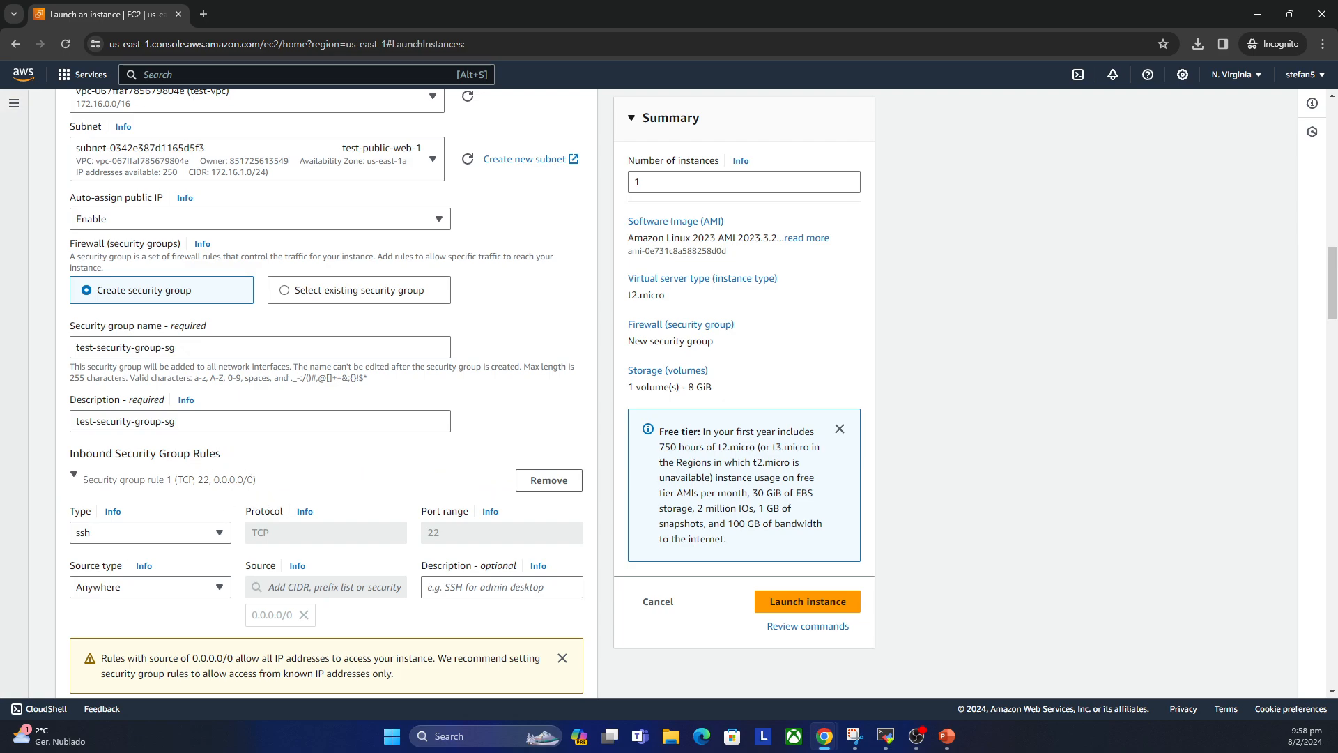
scroll(562, 519, "down", 3)
scroll(563, 520, "up", 3)
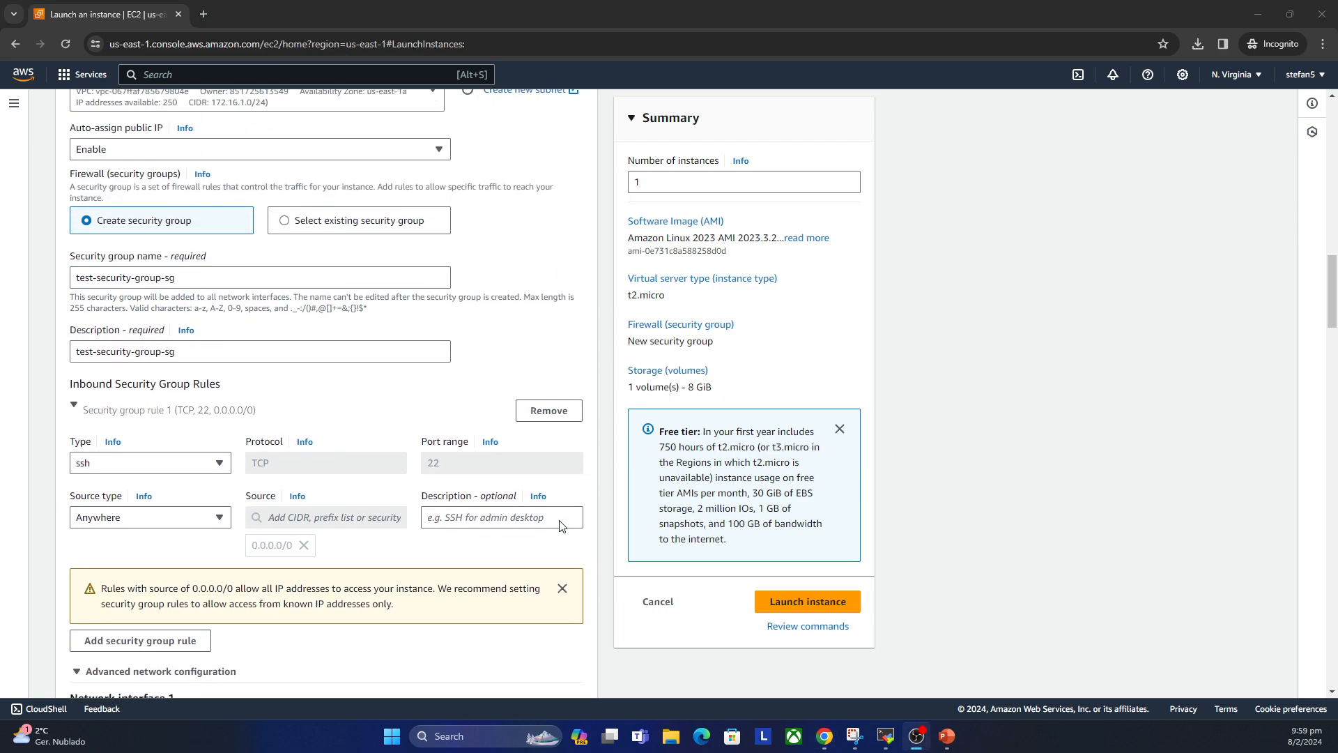
scroll(560, 521, "down", 8)
scroll(559, 520, "up", 10)
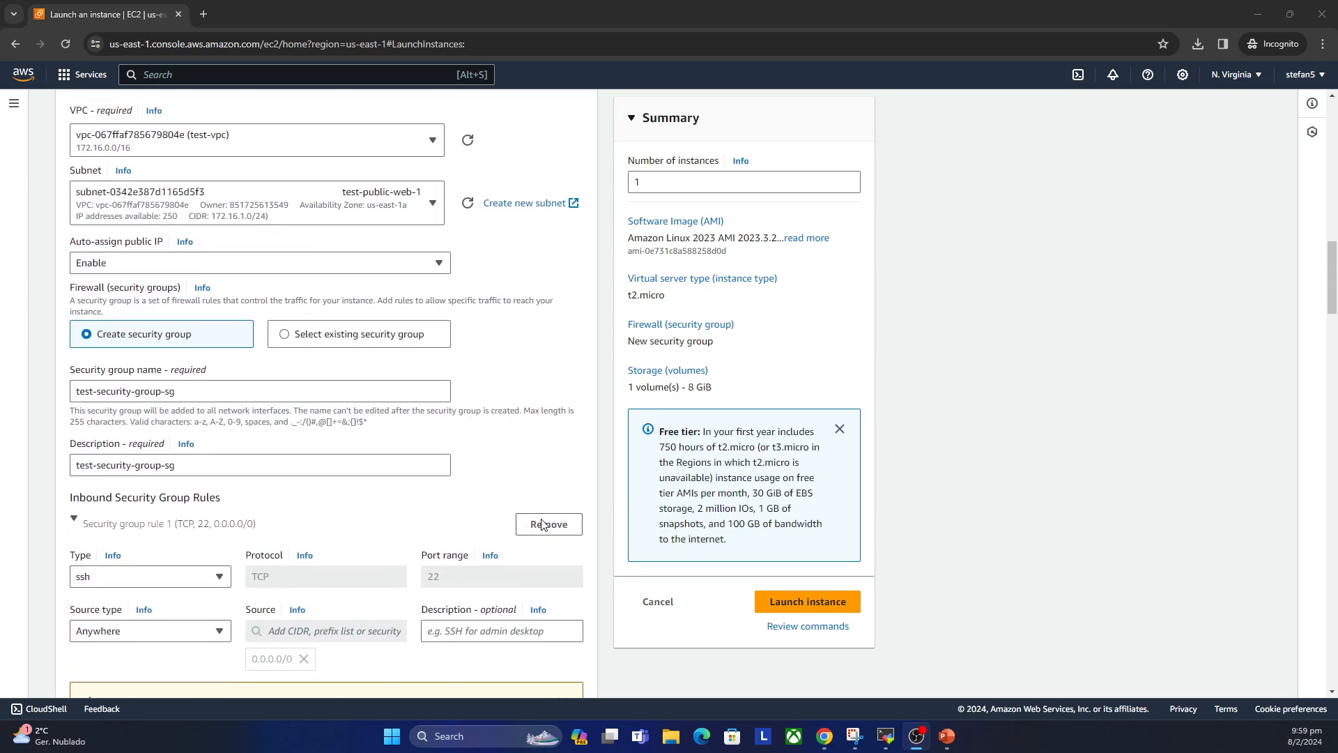
scroll(544, 525, "down", 12)
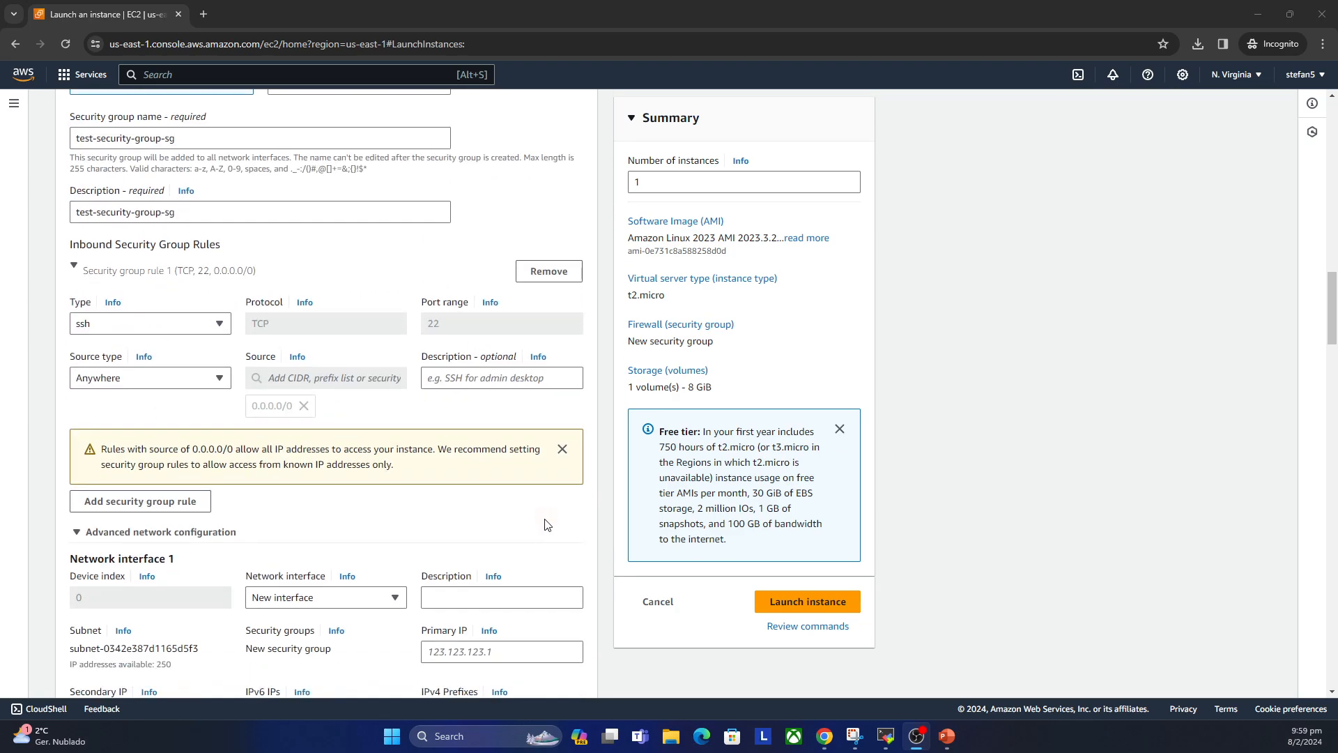
scroll(547, 524, "down", 15)
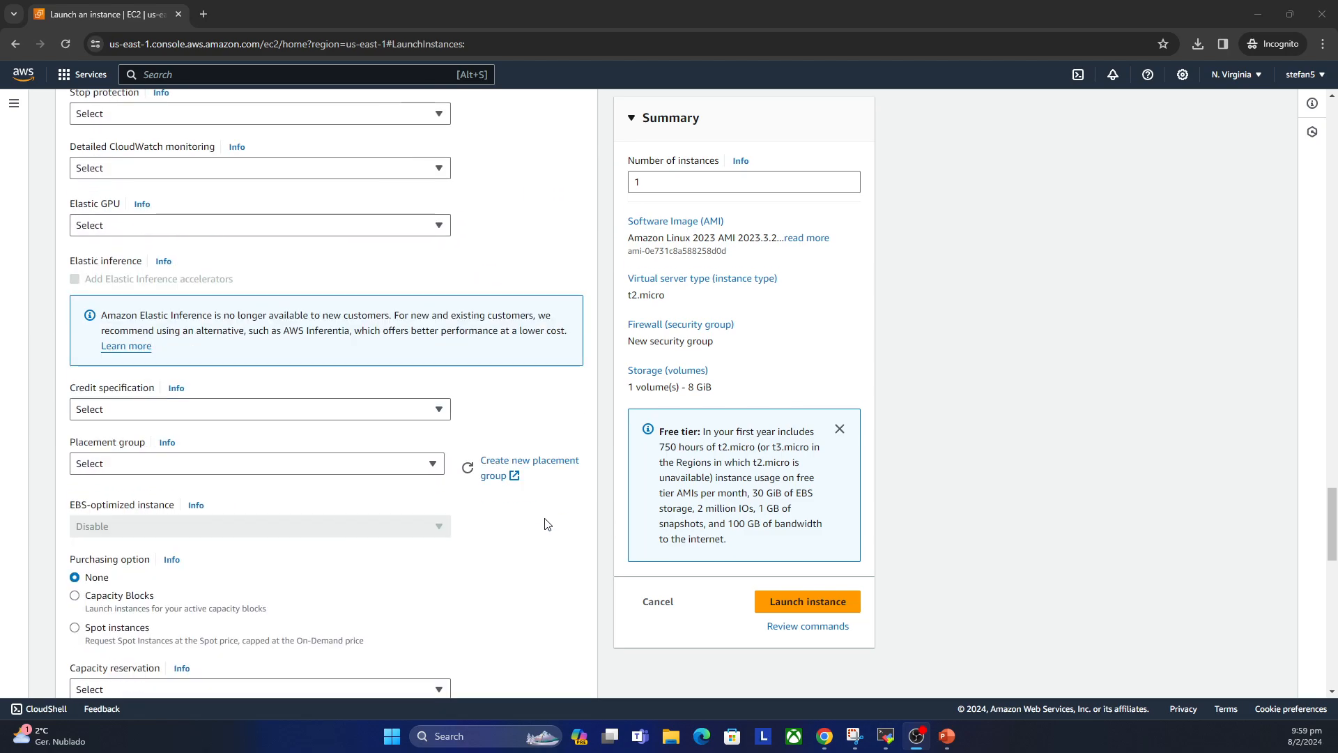
scroll(547, 523, "down", 5)
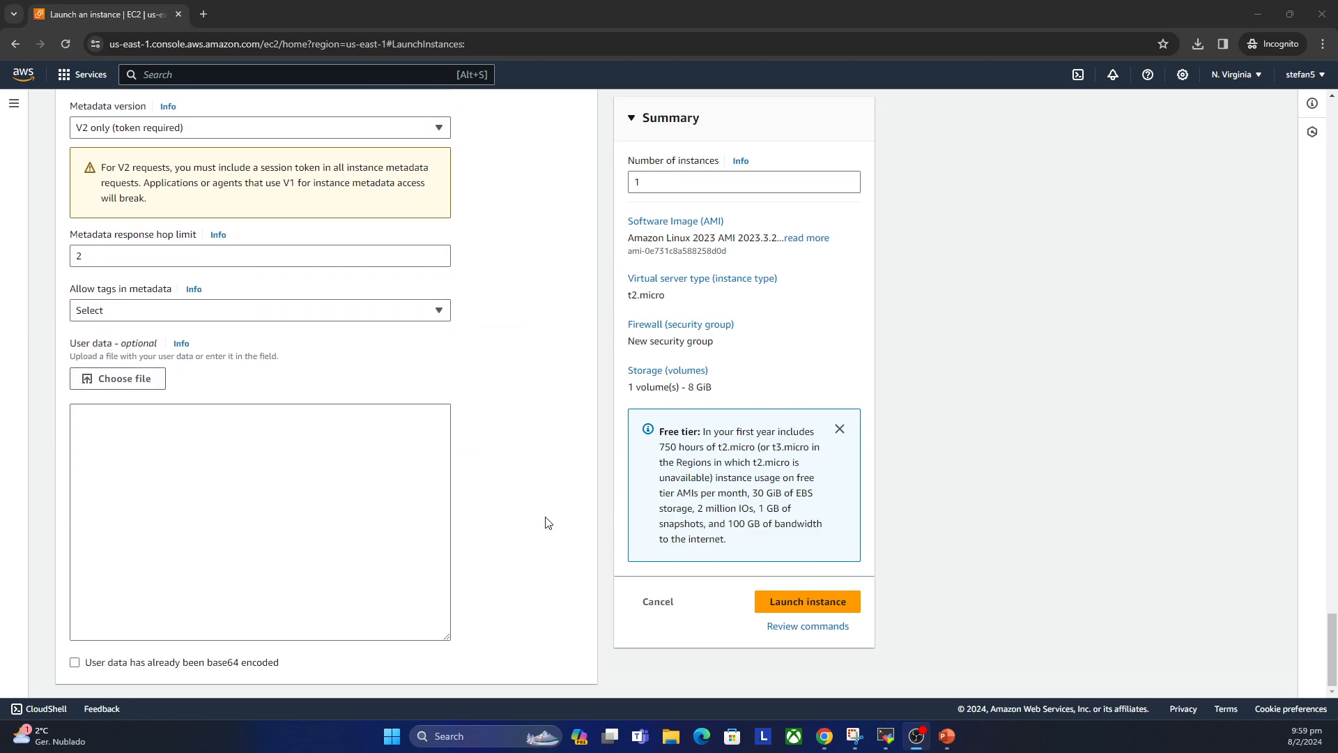
left_click(807, 601)
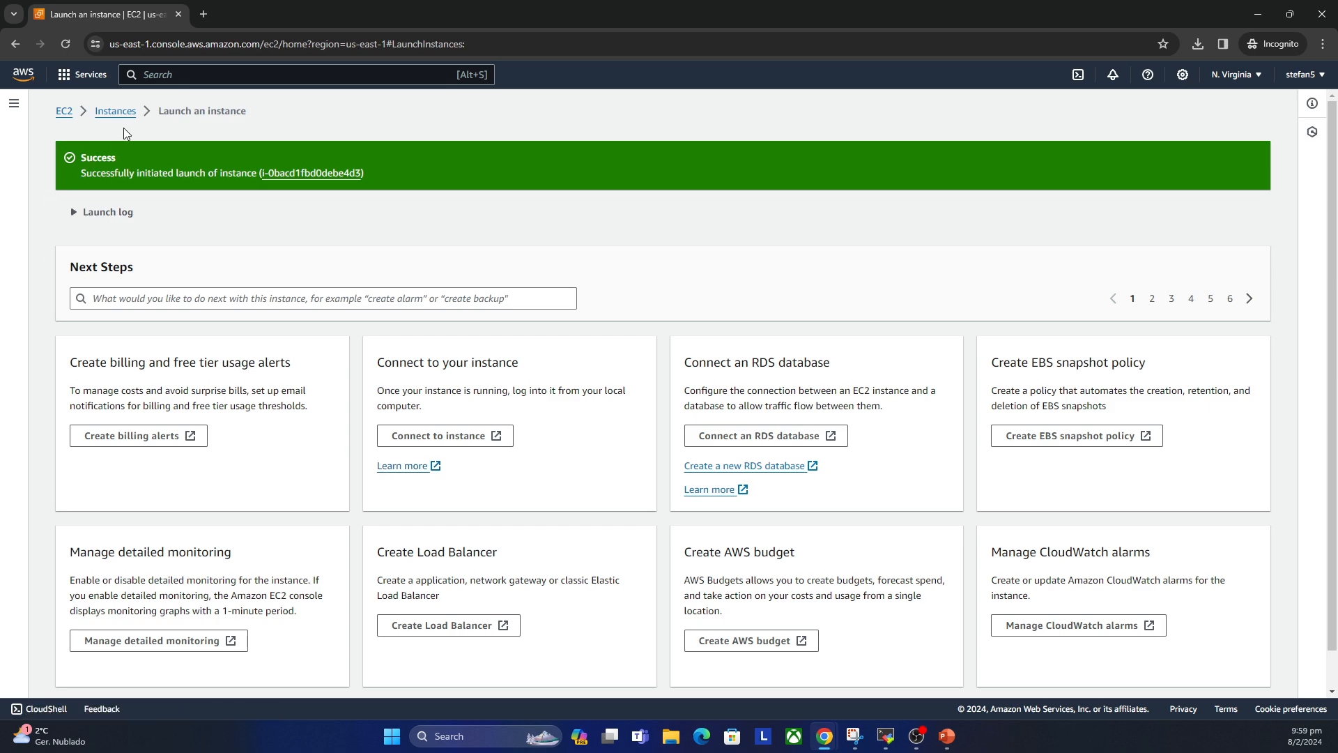
Step: Open the EC2 instances list and refresh it to check the state of test-ec2
left_click(115, 111)
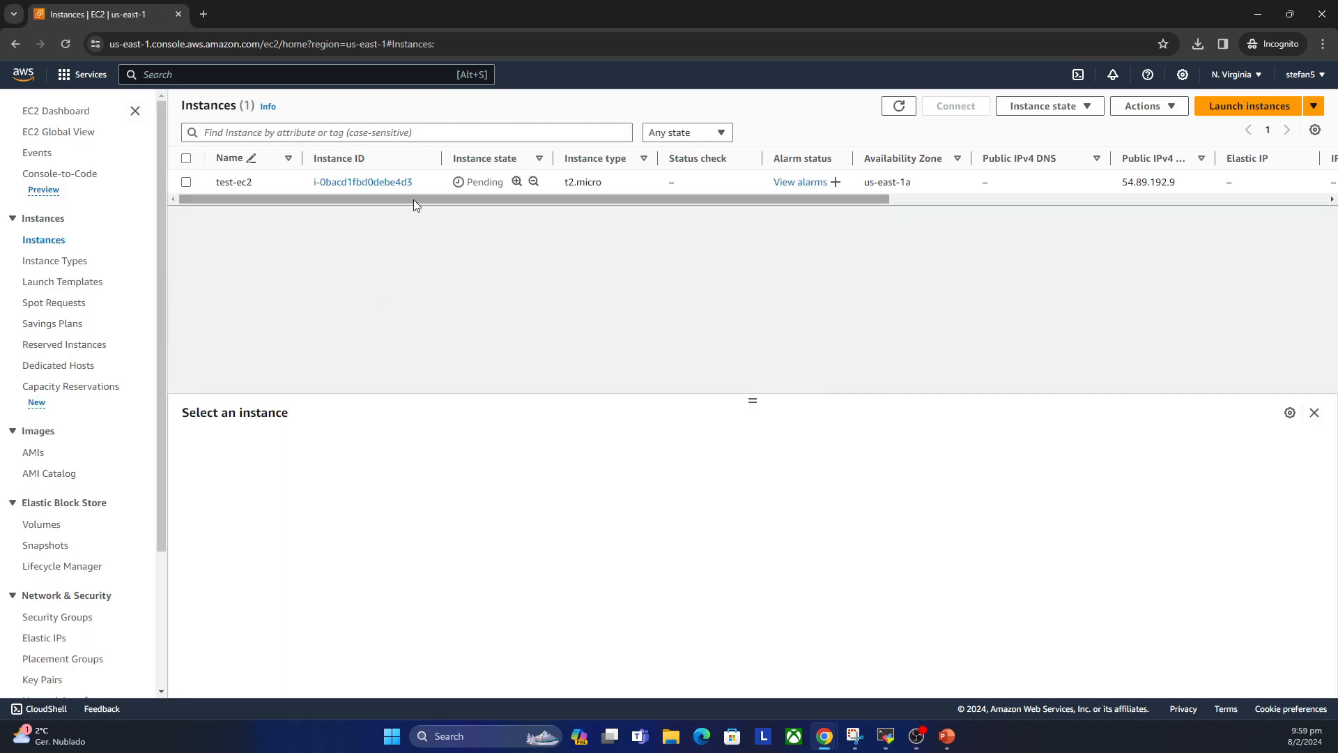
mouse_move(414, 199)
left_mouse_down()
mouse_move(524, 191)
mouse_move(412, 190)
left_mouse_up()
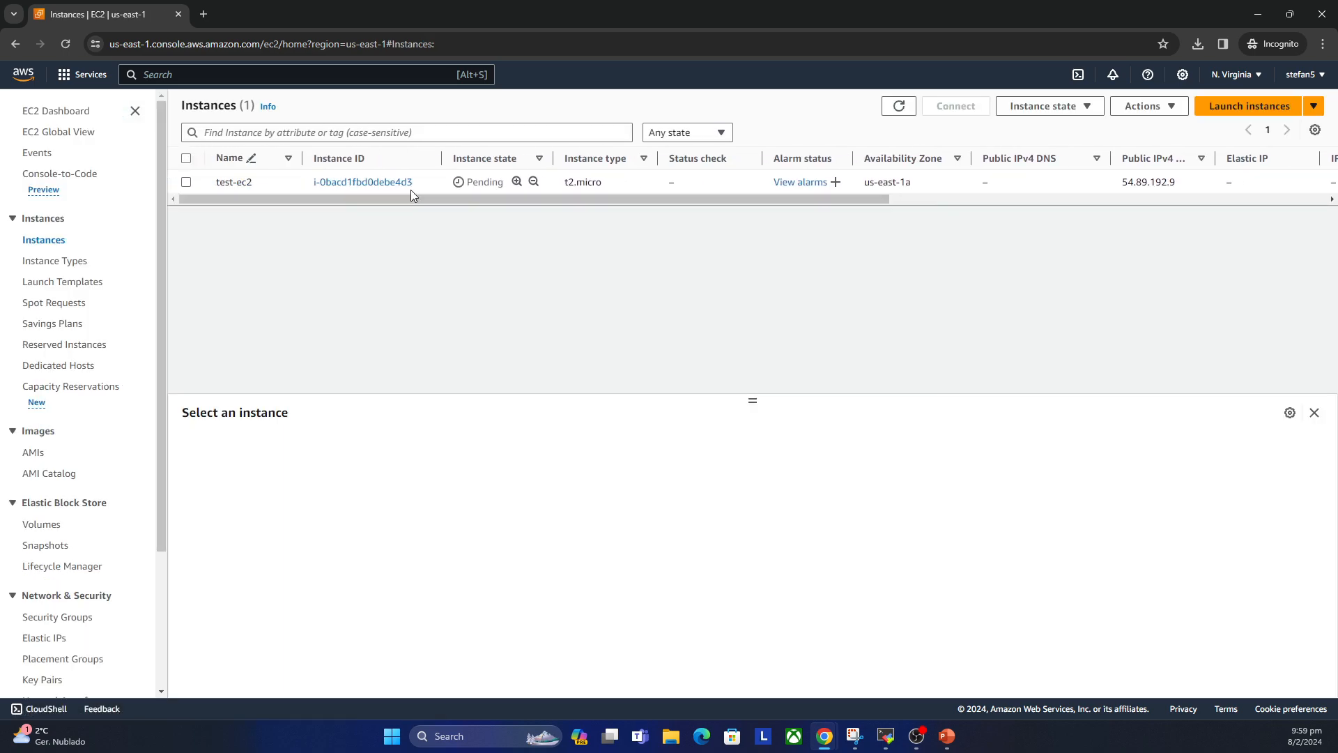
left_click(72, 46)
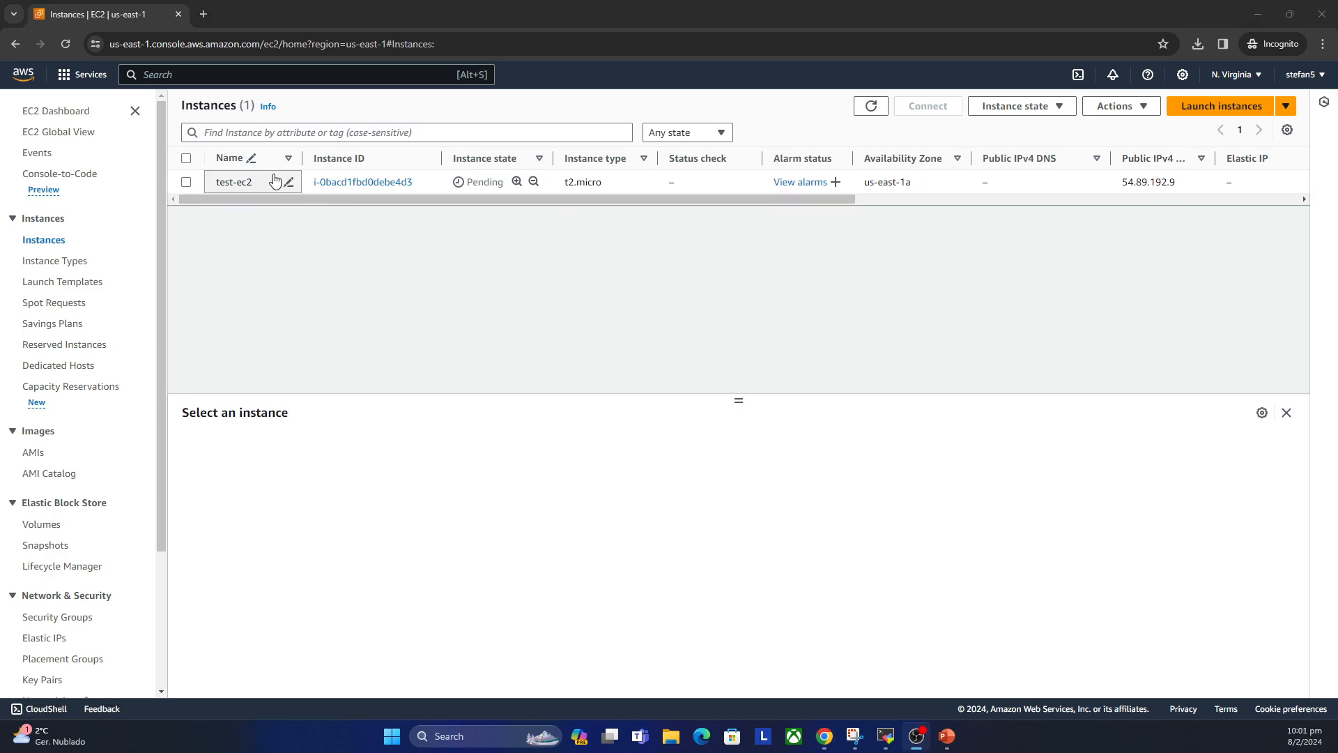
Step: Start launching another EC2 instance
left_click(1215, 108)
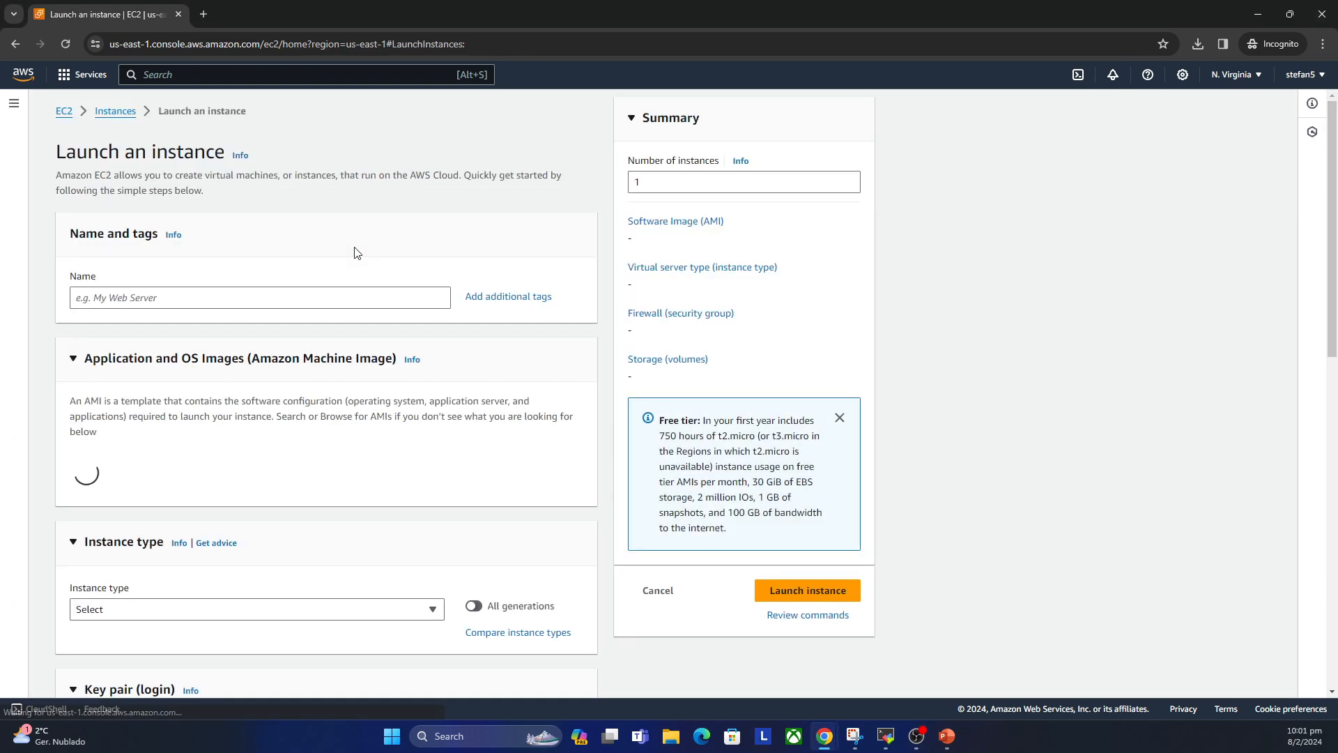
Step: Name the new instance test-db1-ec2
left_click(177, 298)
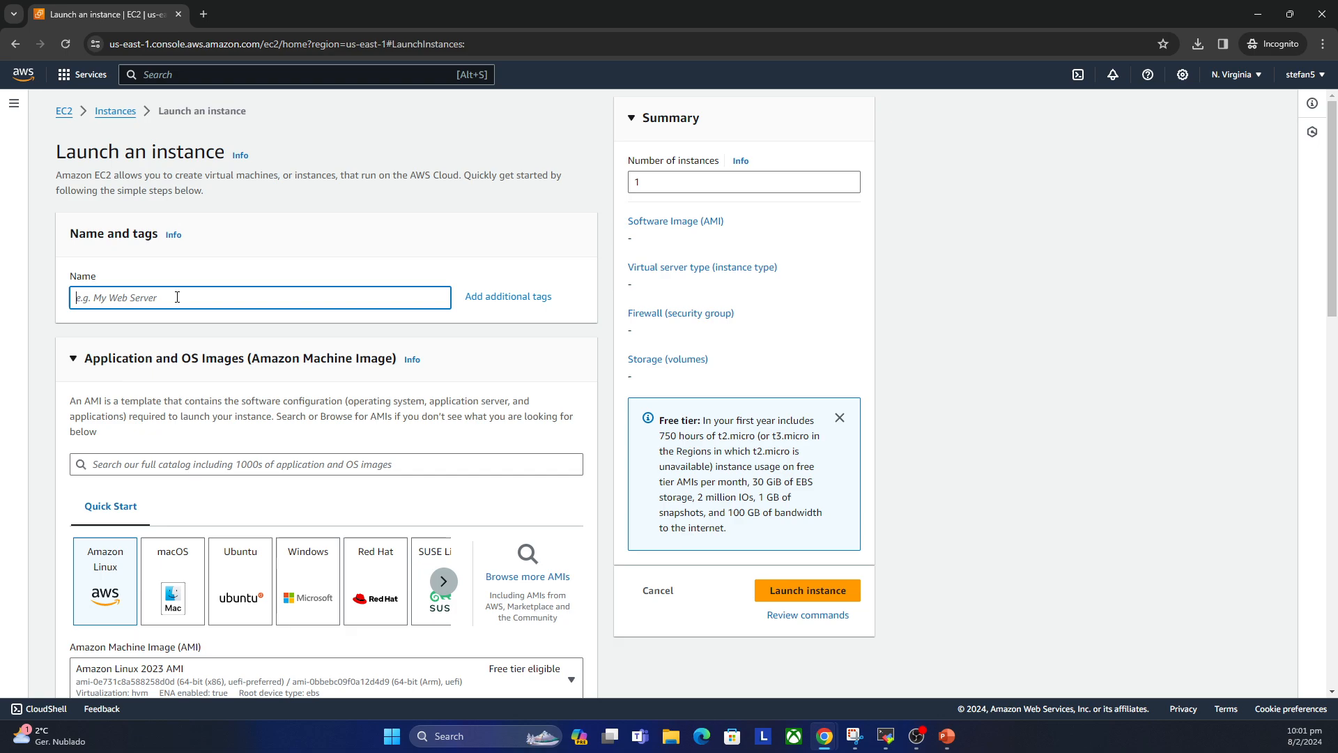
type("d")
key("BackSpace")
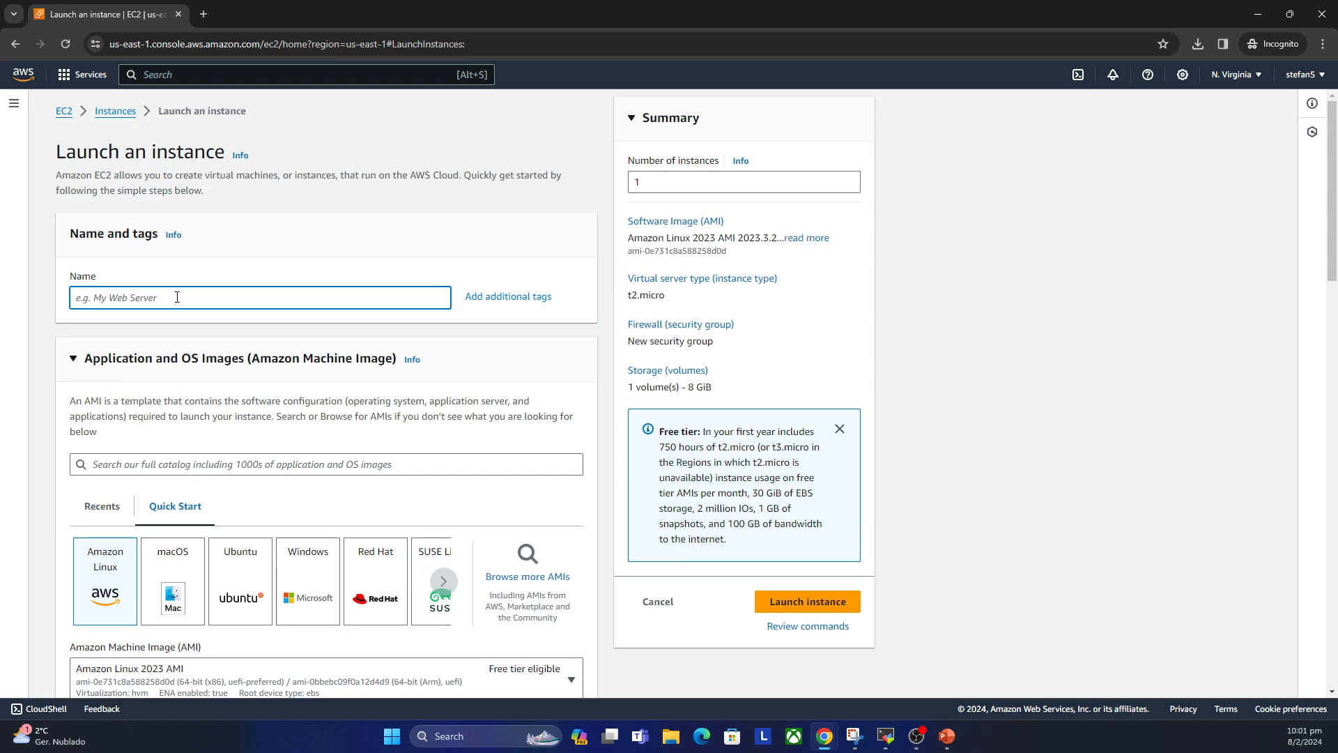
type("tes")
type("t-v")
key("BackSpace")
type("bc")
type("-ec")
type("1")
Step: Choose the existing testkey key pair for logging in to the instance
scroll(276, 438, "down", 5)
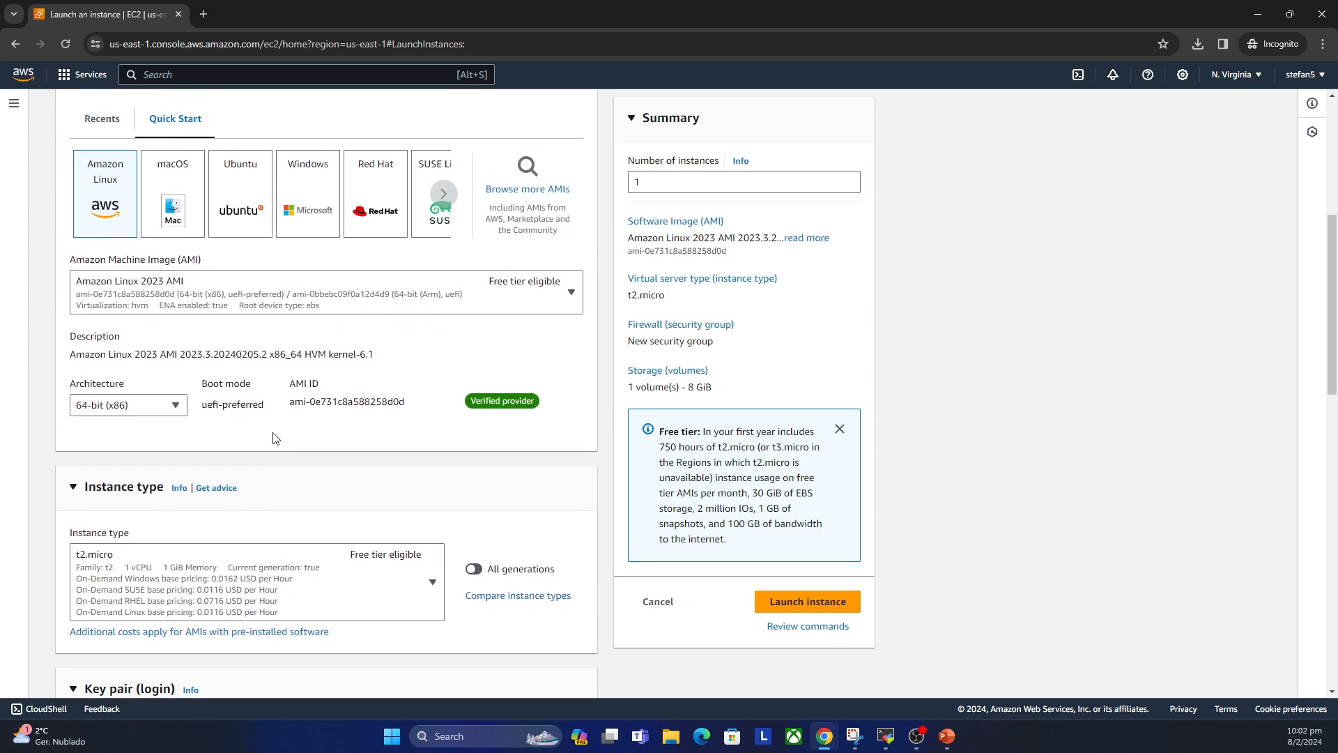
scroll(275, 438, "up", 2)
scroll(131, 403, "down", 4)
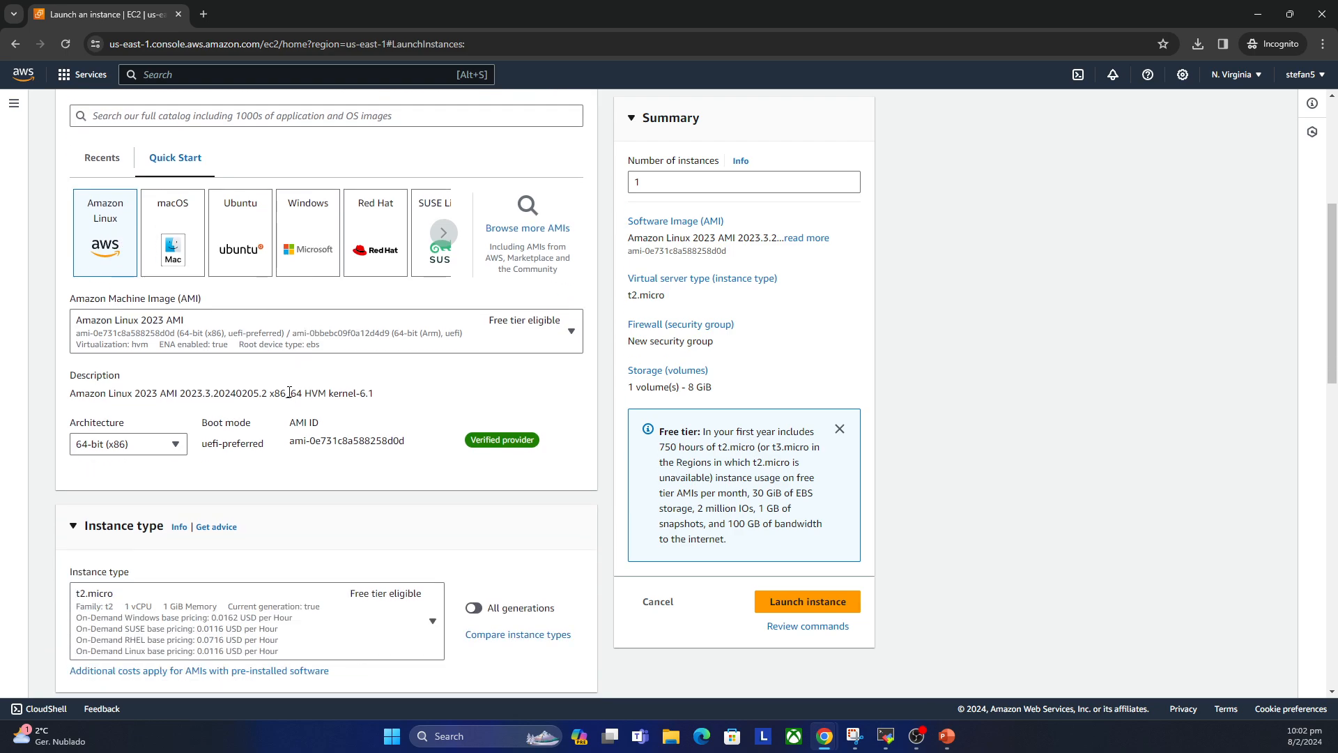
scroll(282, 368, "down", 3)
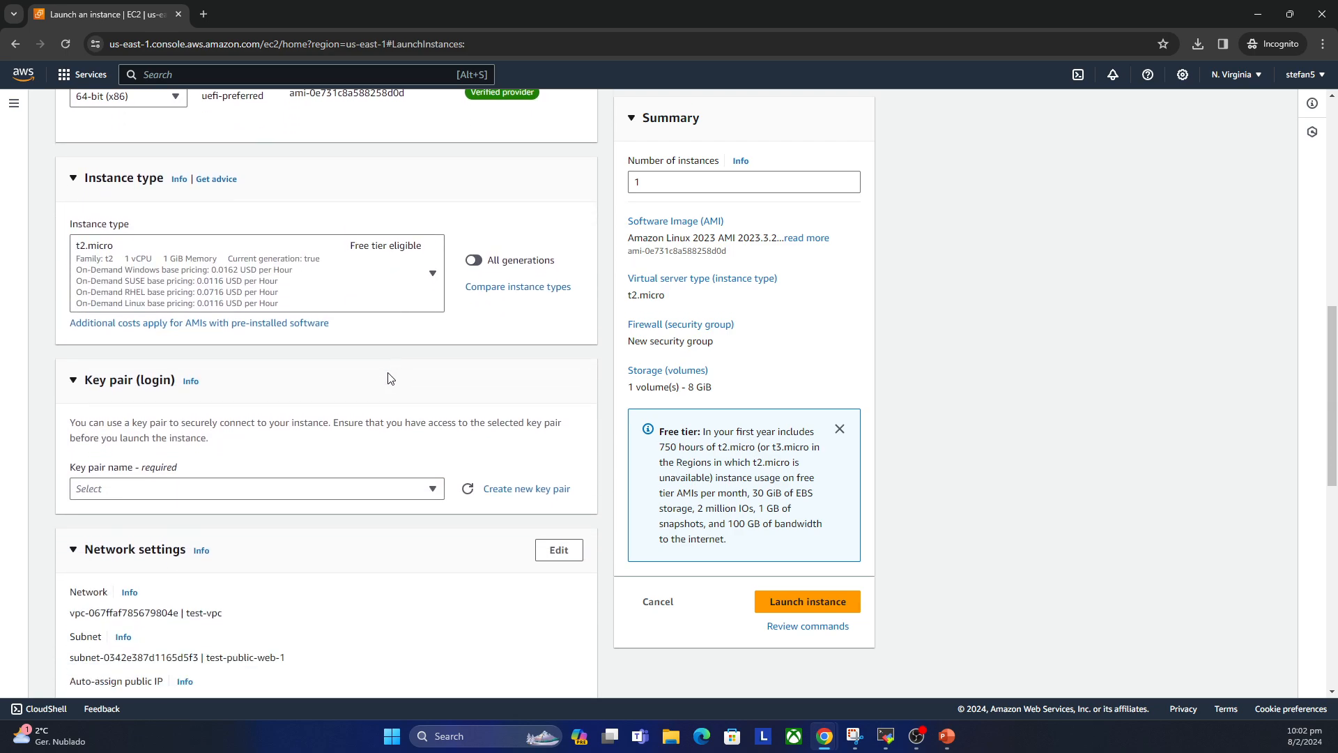
left_click(310, 490)
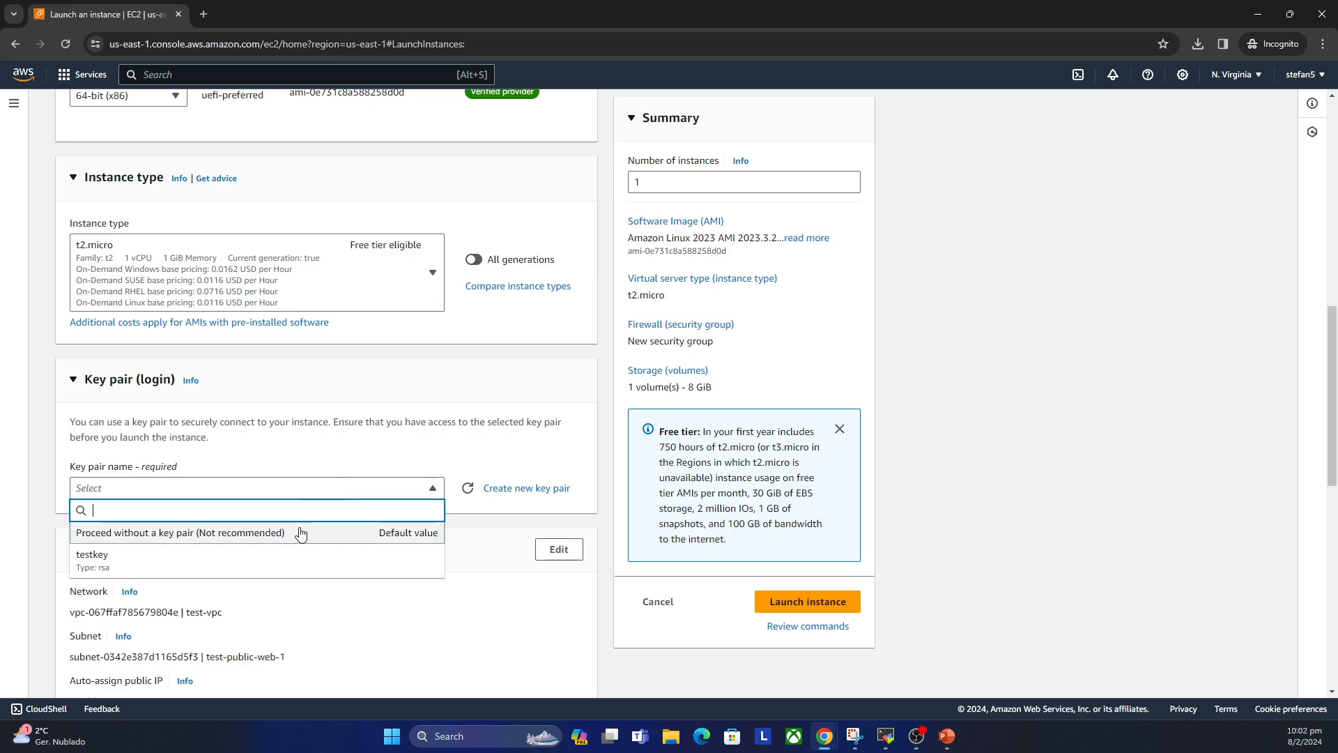
left_click(200, 566)
Step: Open the network settings for editing and choose test-vpc as the VPC
scroll(275, 446, "up", 4)
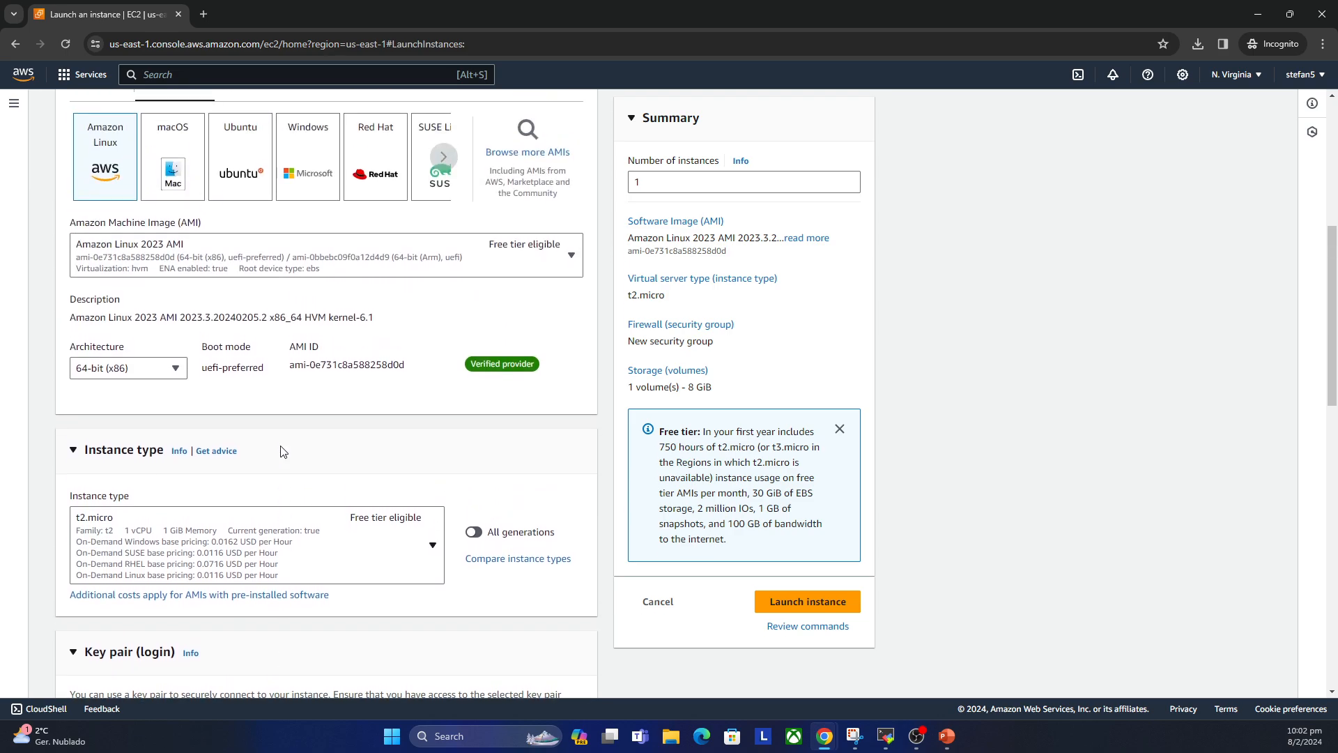
scroll(282, 450, "down", 4)
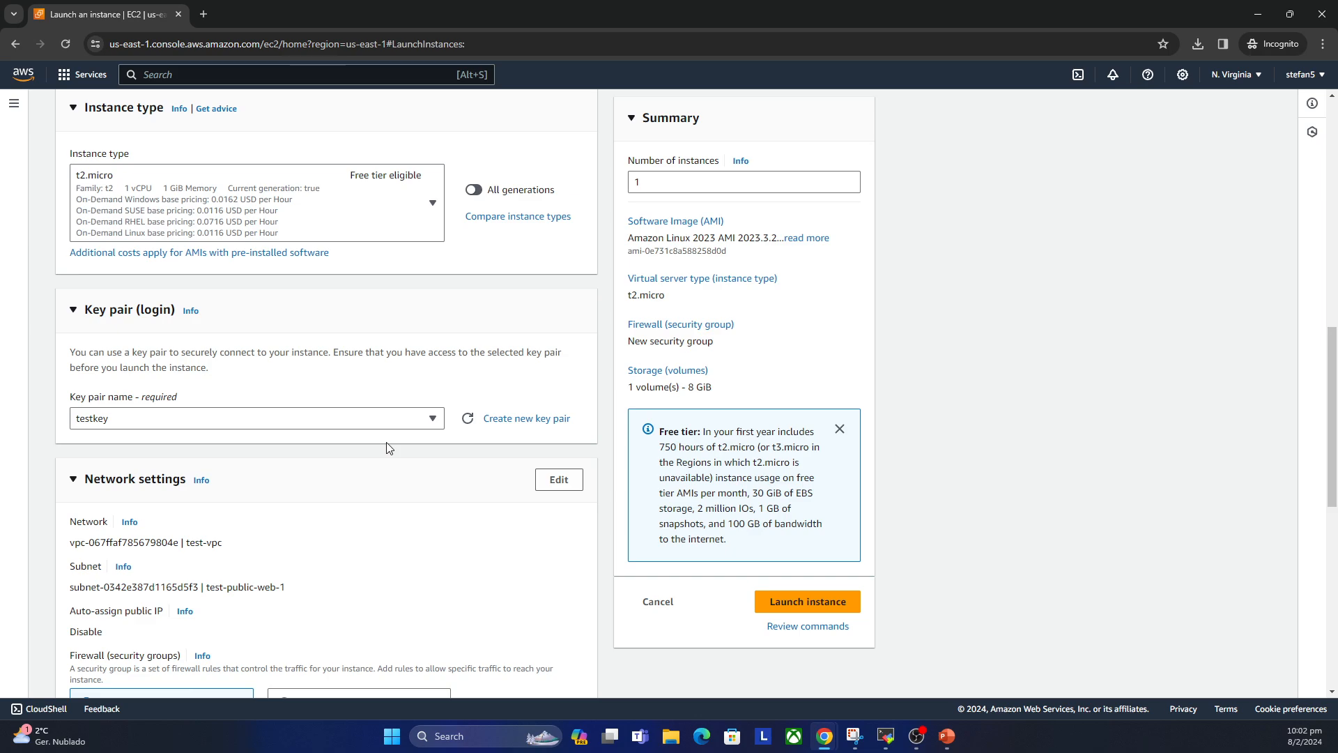
scroll(389, 447, "down", 3)
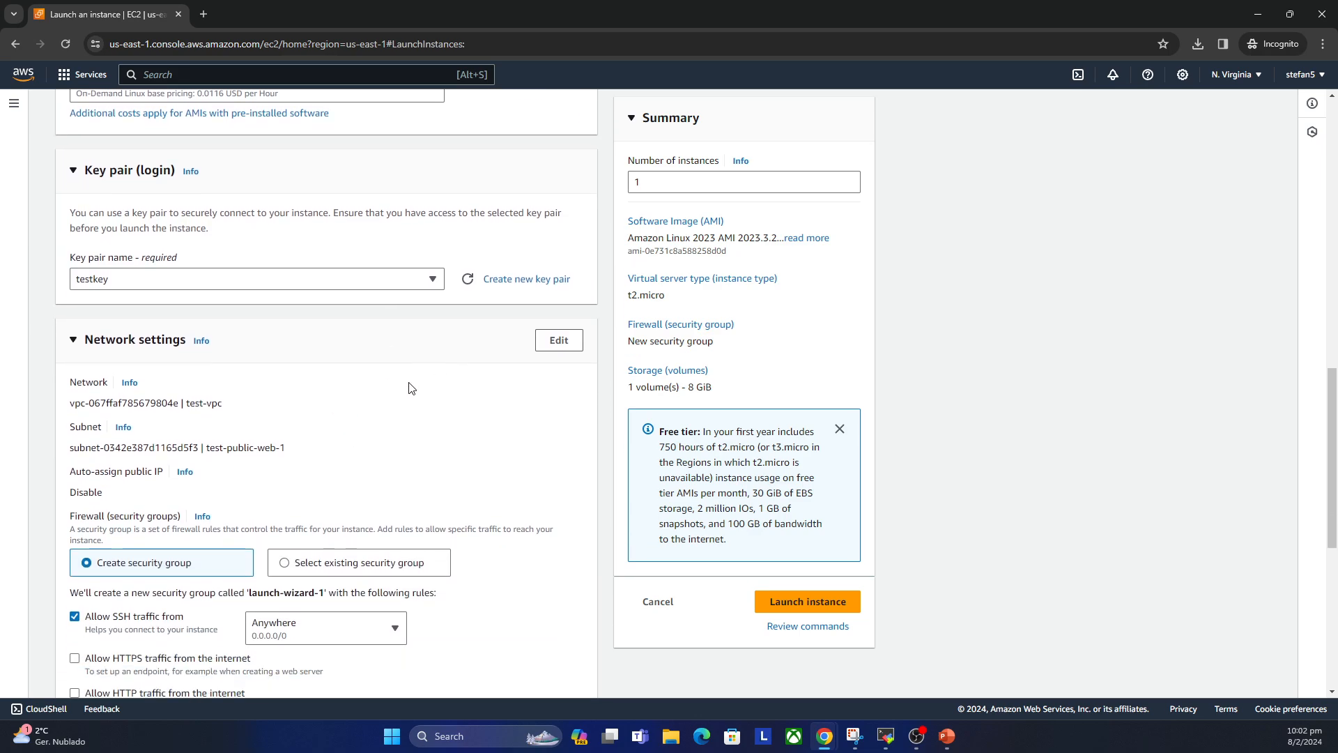
left_click(561, 270)
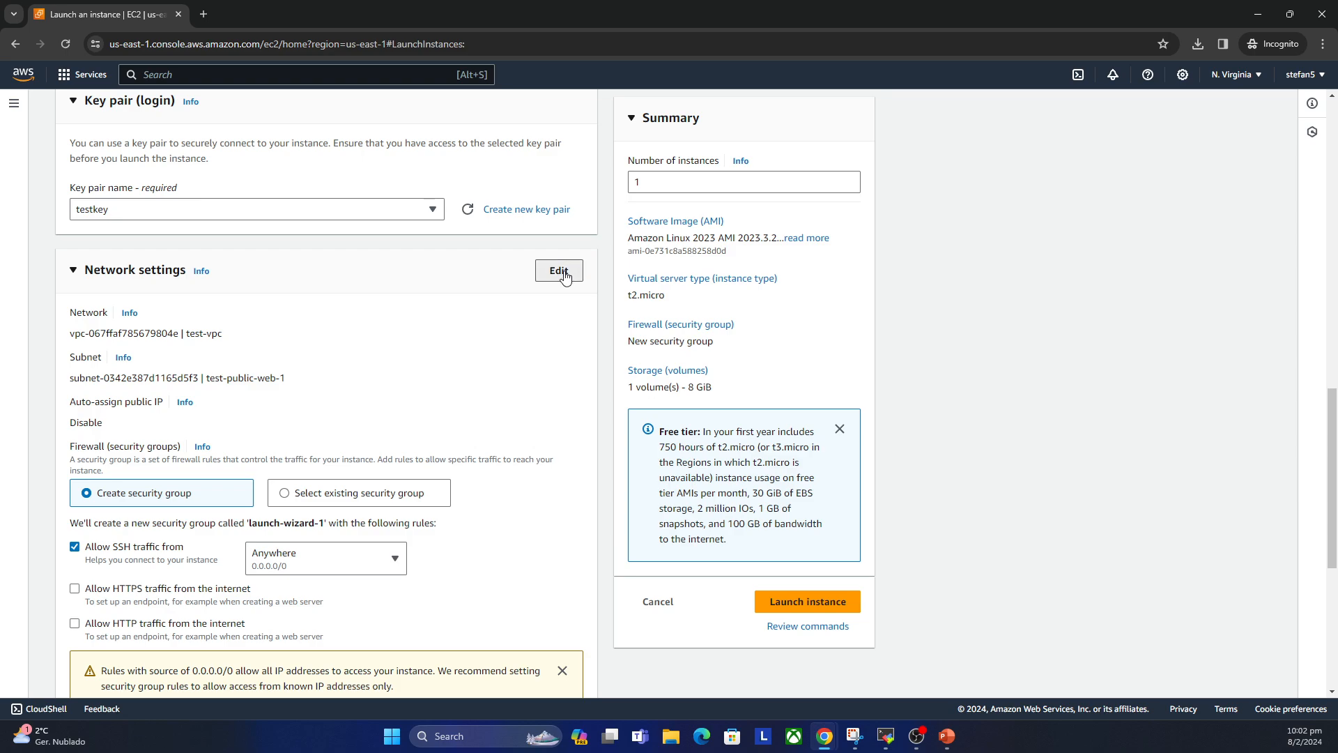
left_click(290, 348)
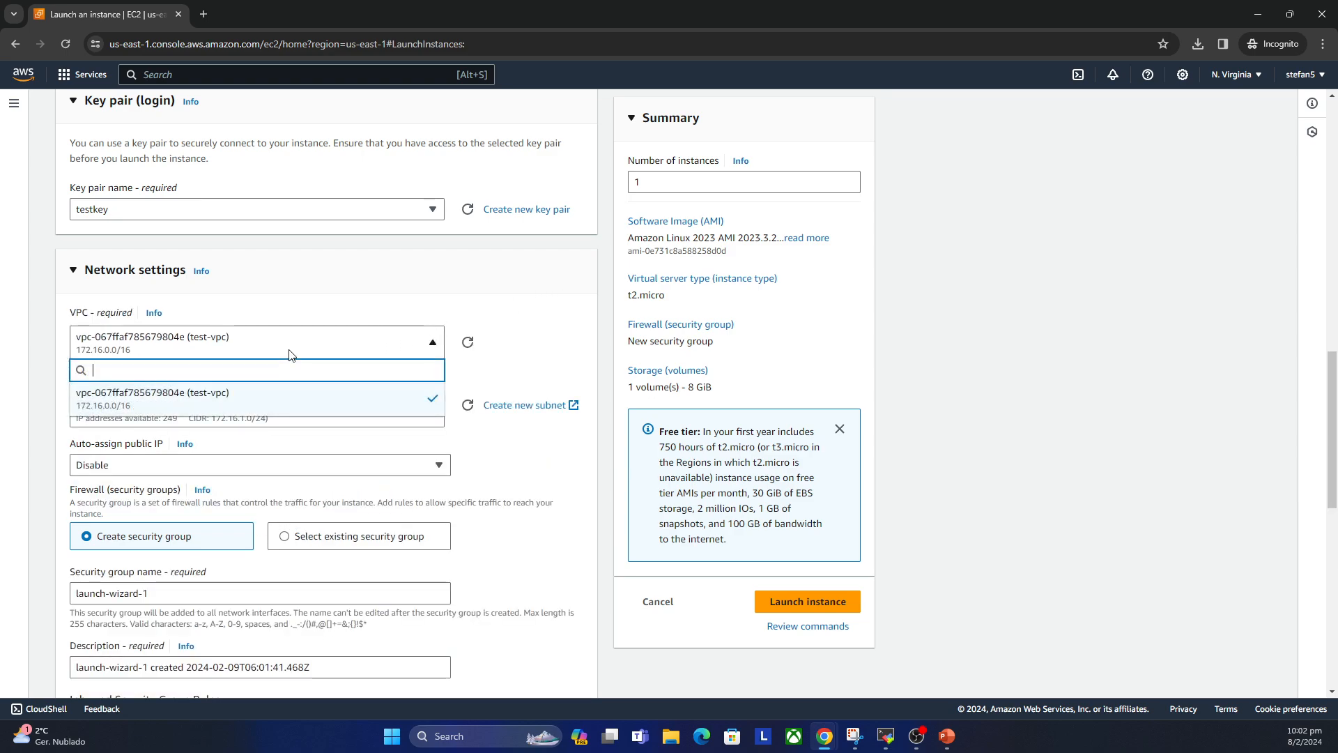
left_click(245, 408)
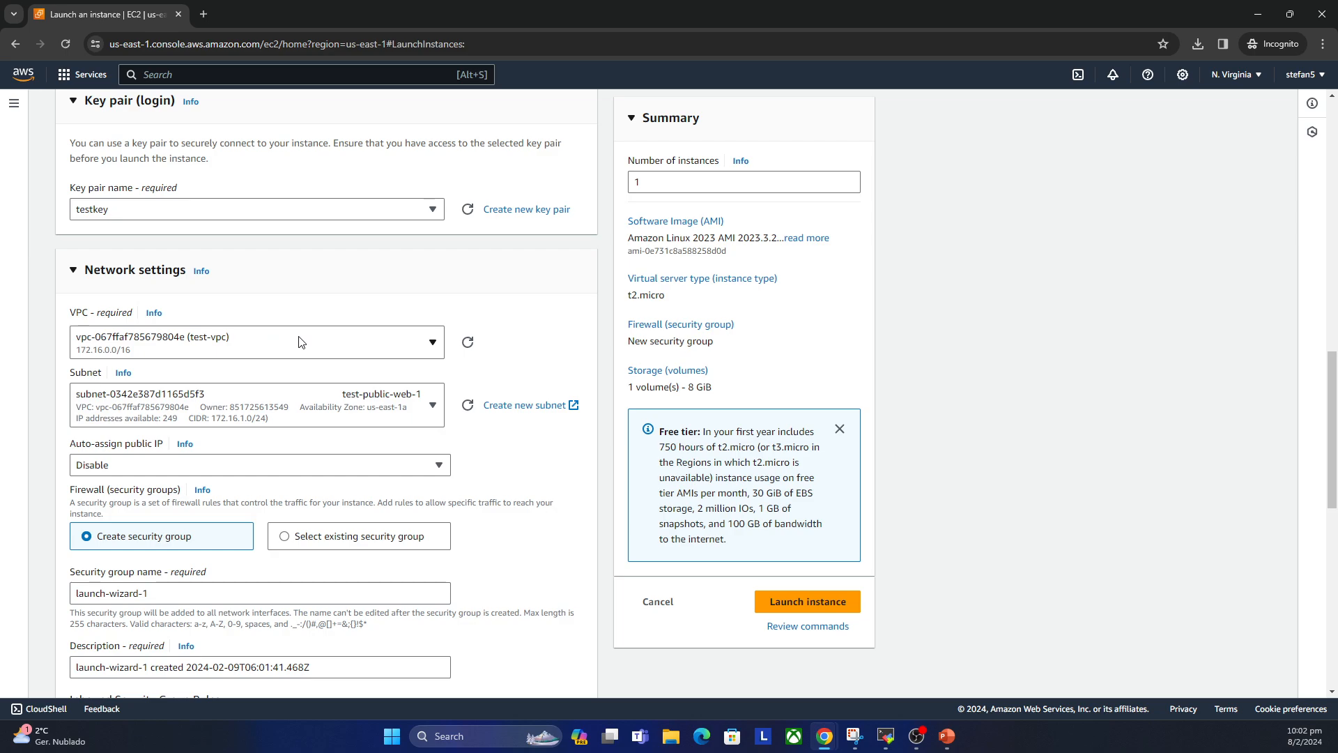
Step: Set the instance's subnet to test-private-db-1
scroll(341, 354, "up", 3)
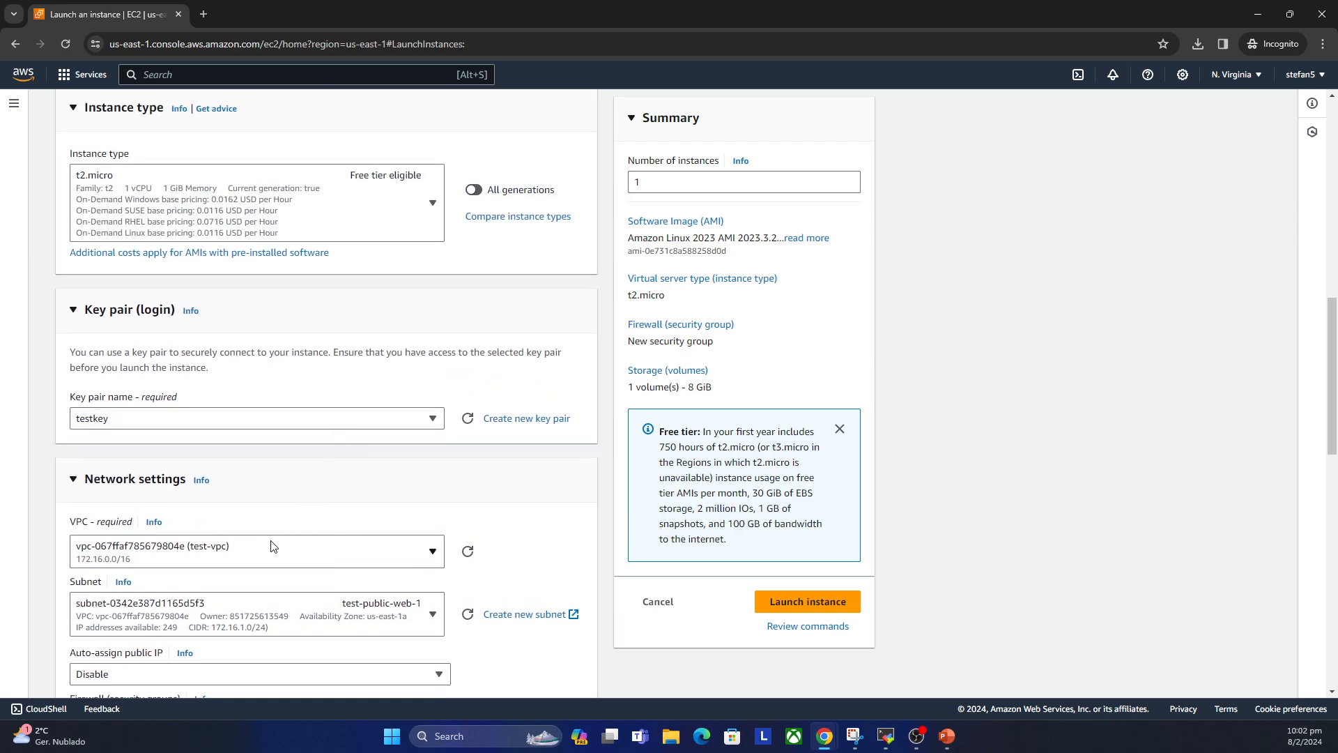
scroll(271, 546, "down", 2)
left_click(380, 483)
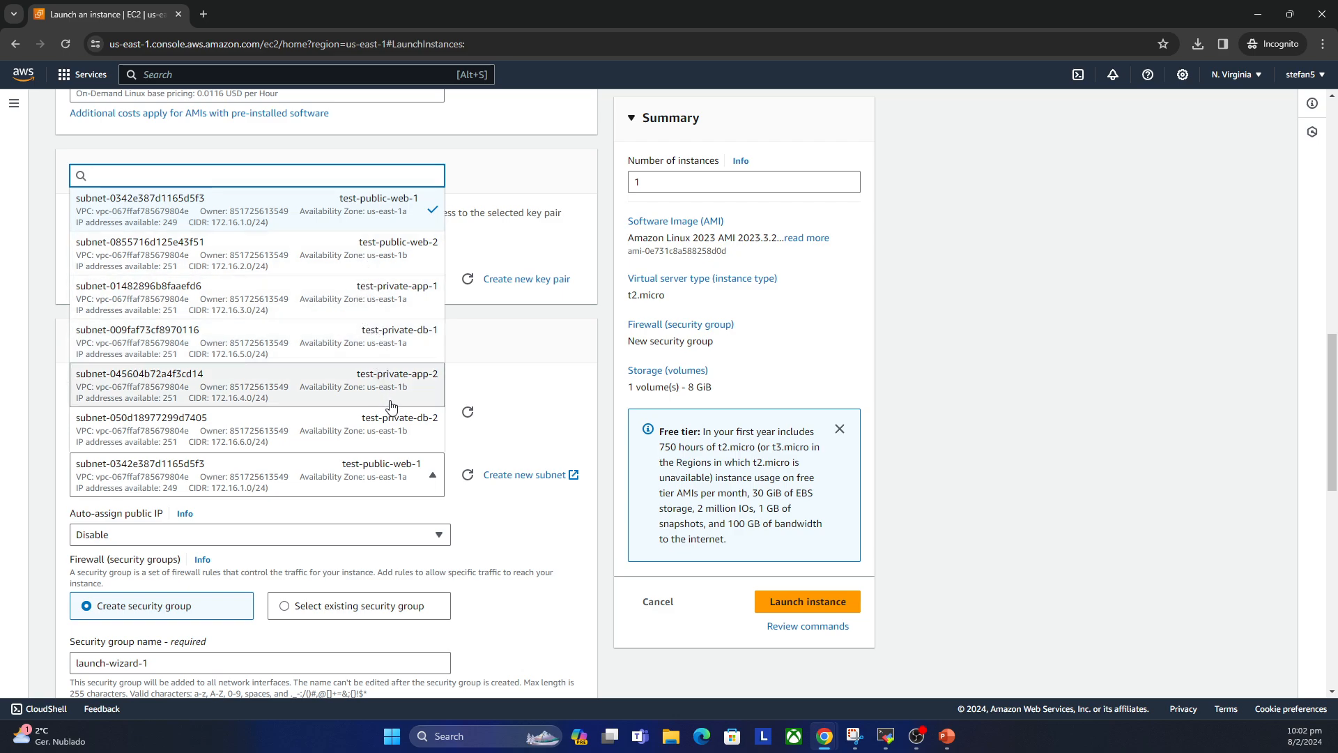
left_click(424, 347)
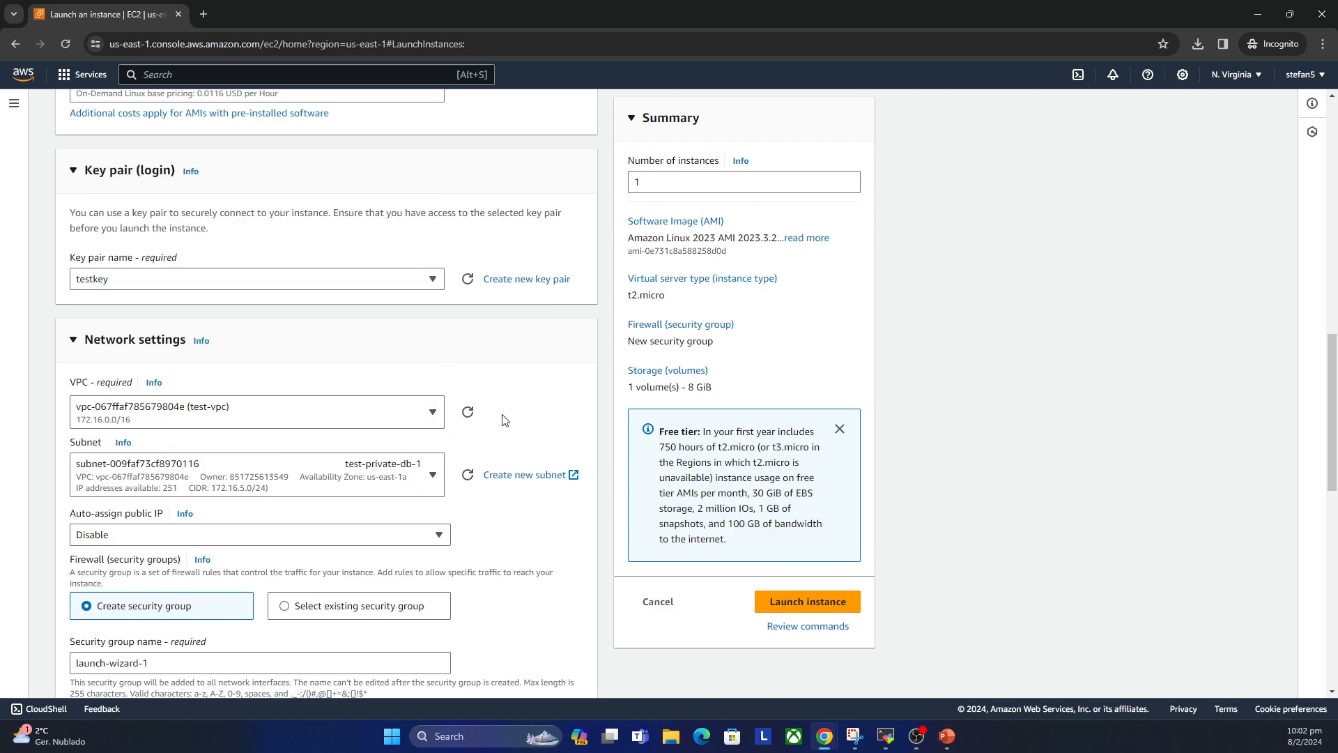
Step: Name the new security group test-php-app-server-sg
scroll(341, 450, "down", 1)
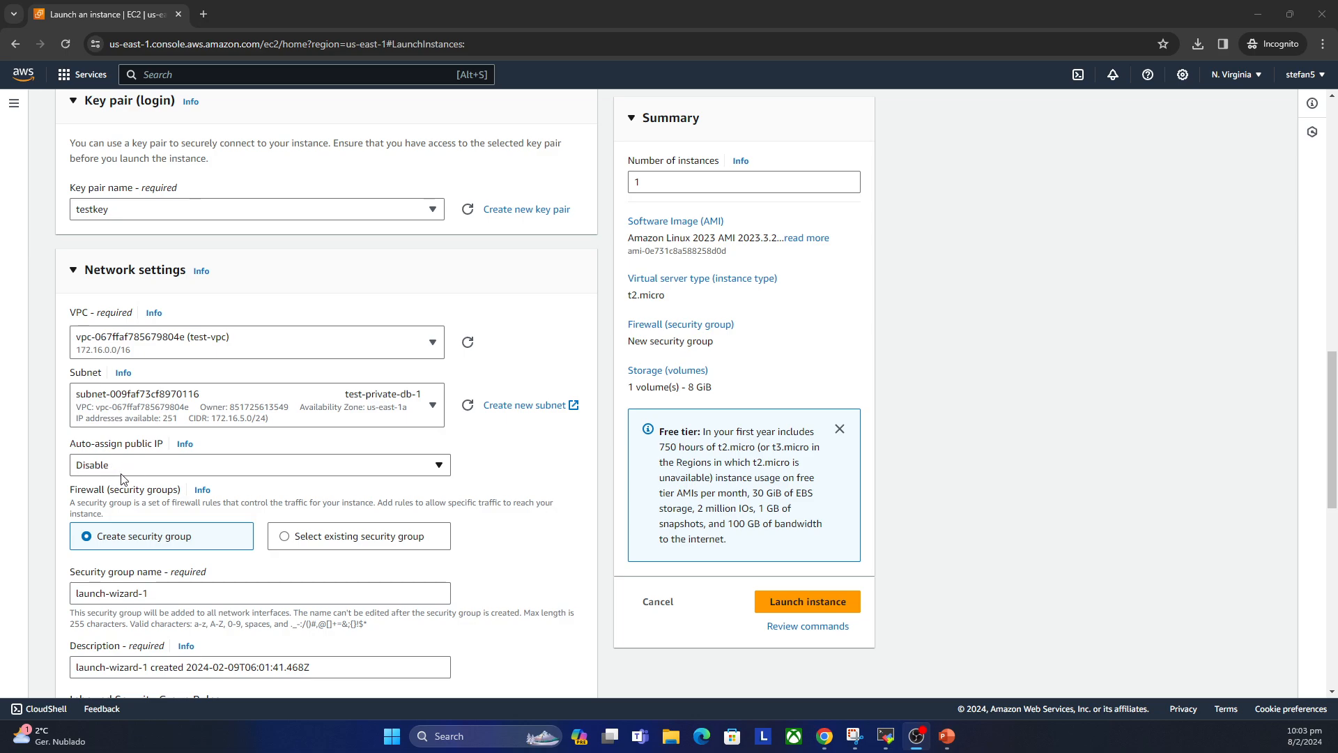
scroll(209, 495, "down", 2)
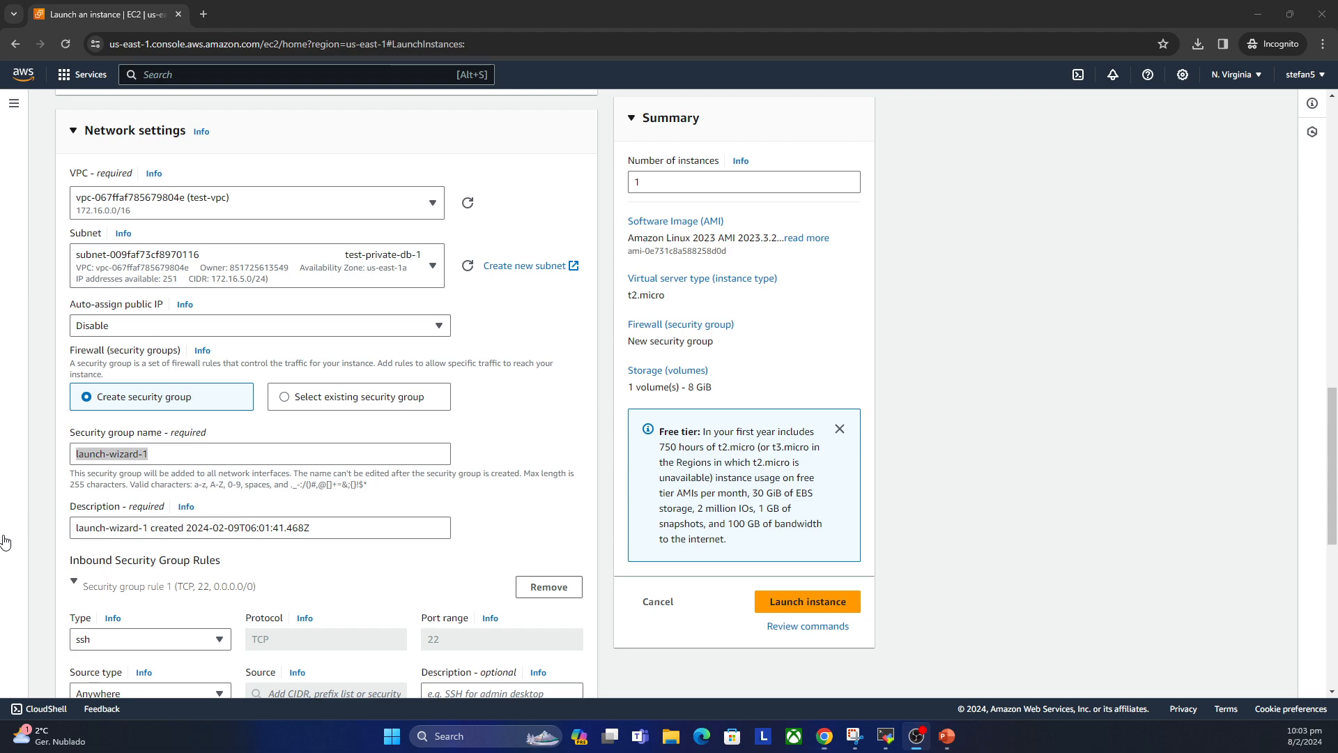
left_click(201, 457)
left_click_drag(201, 457, 37, 452)
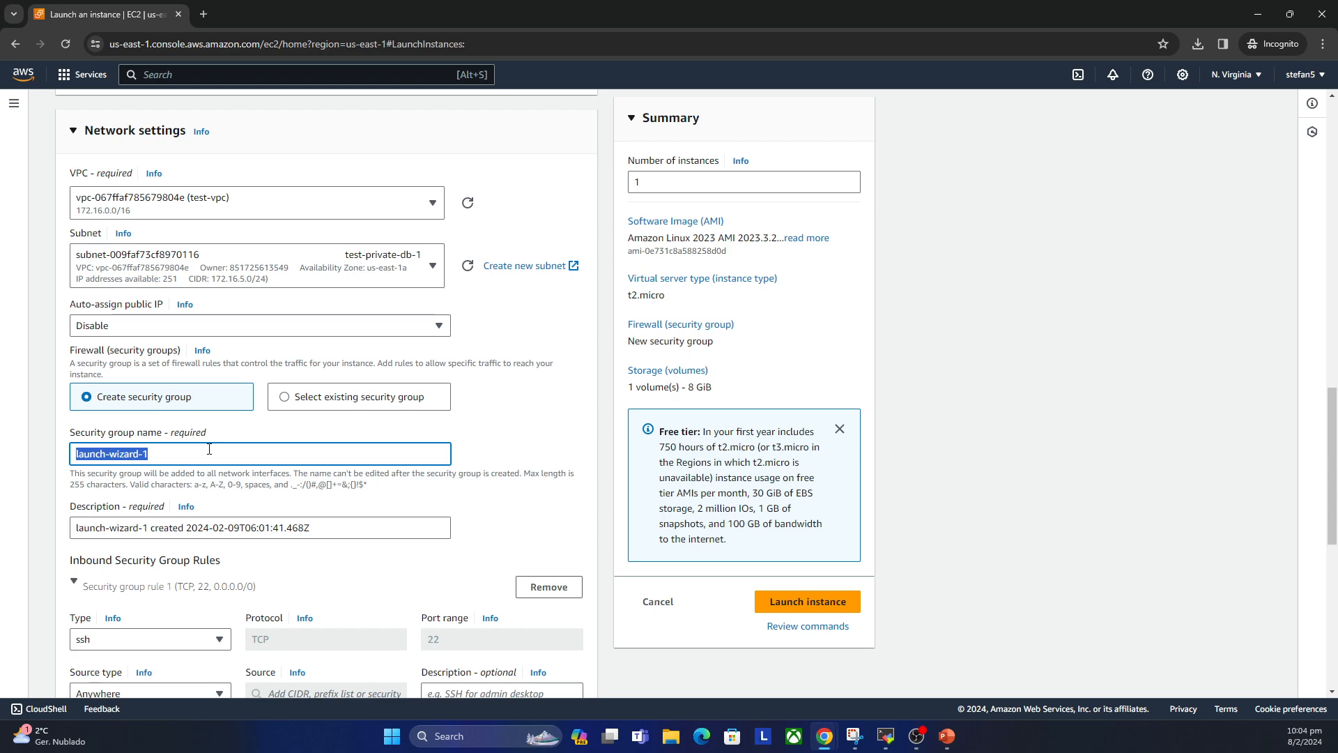
type("m")
type("y-php-app-server-sg")
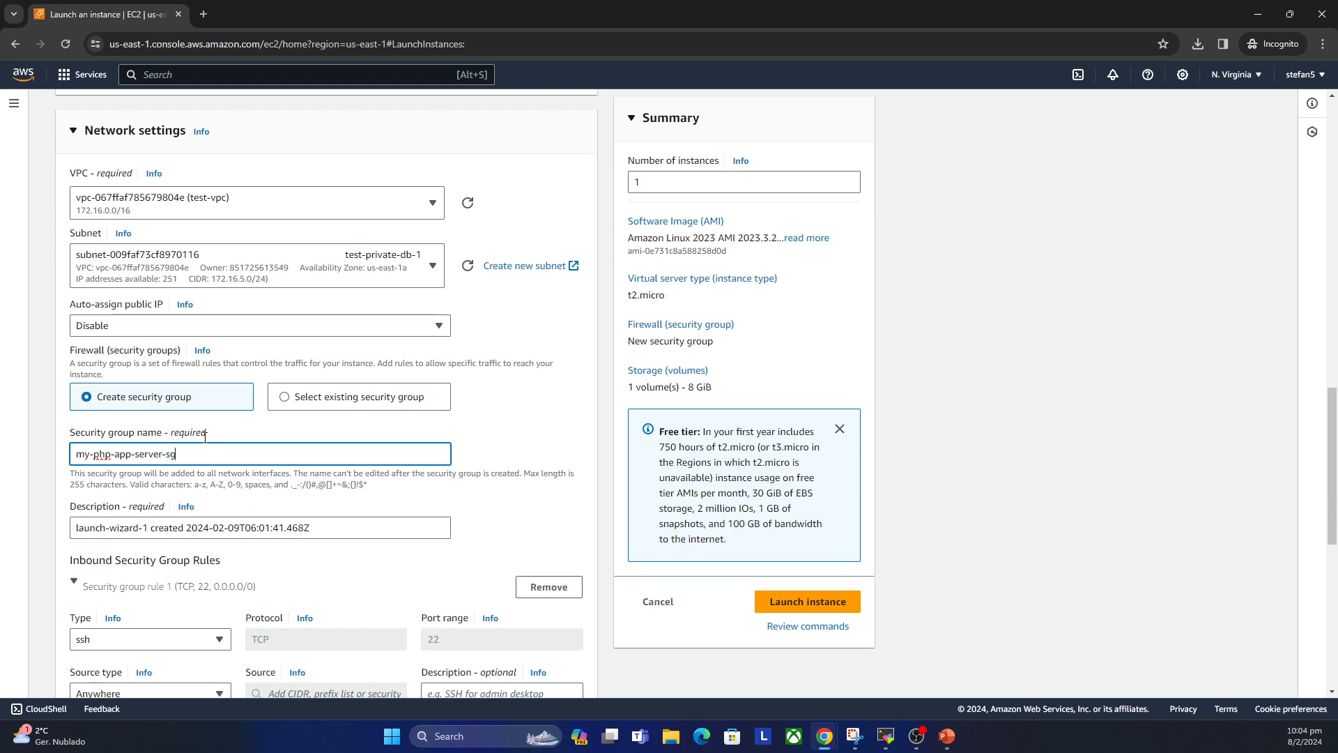
key("ctrl+a")
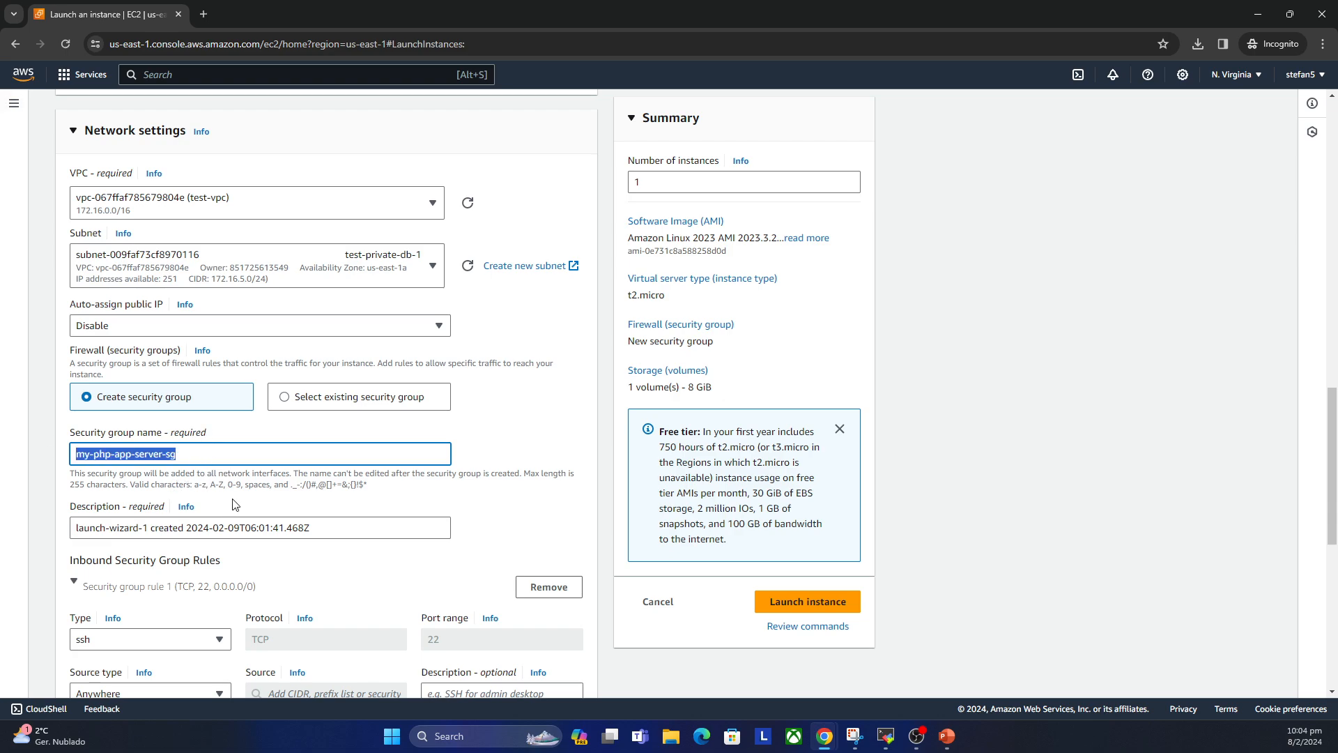
left_click(90, 451)
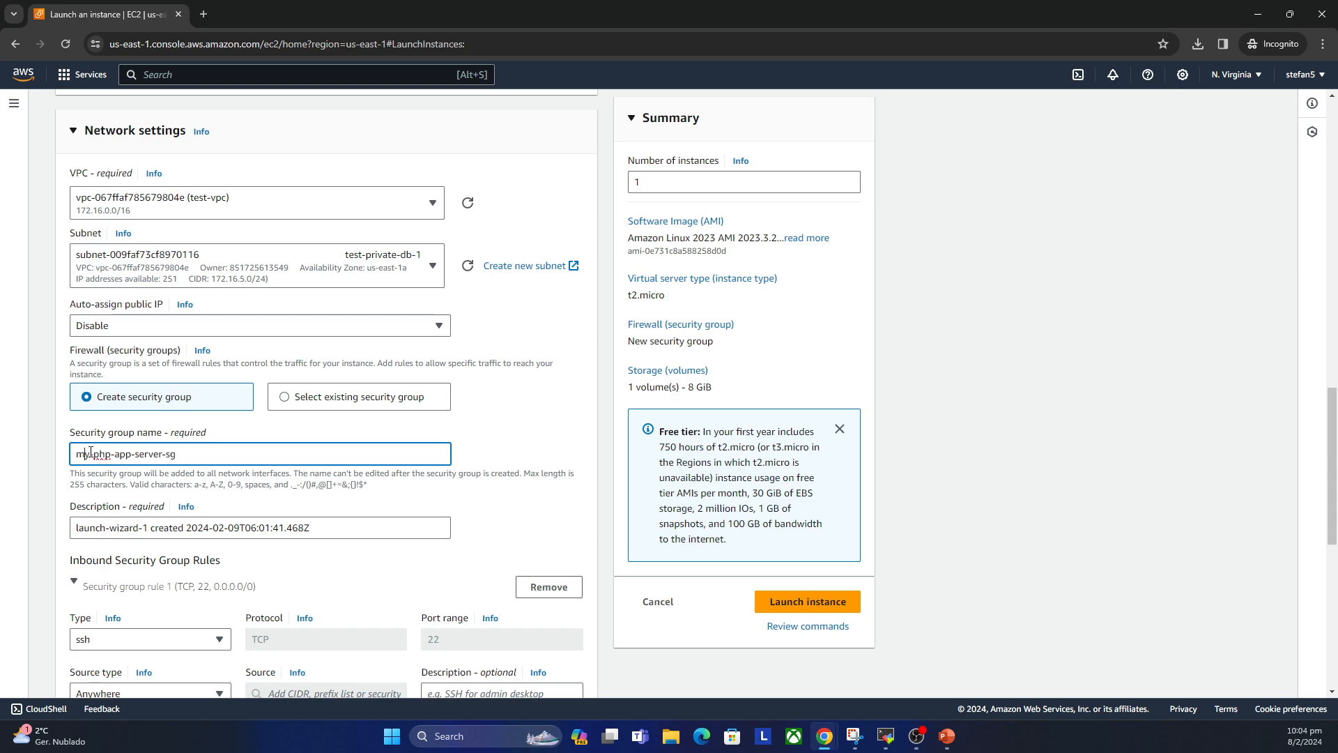
key("BackSpace")
key("BackSpace")
type("test")
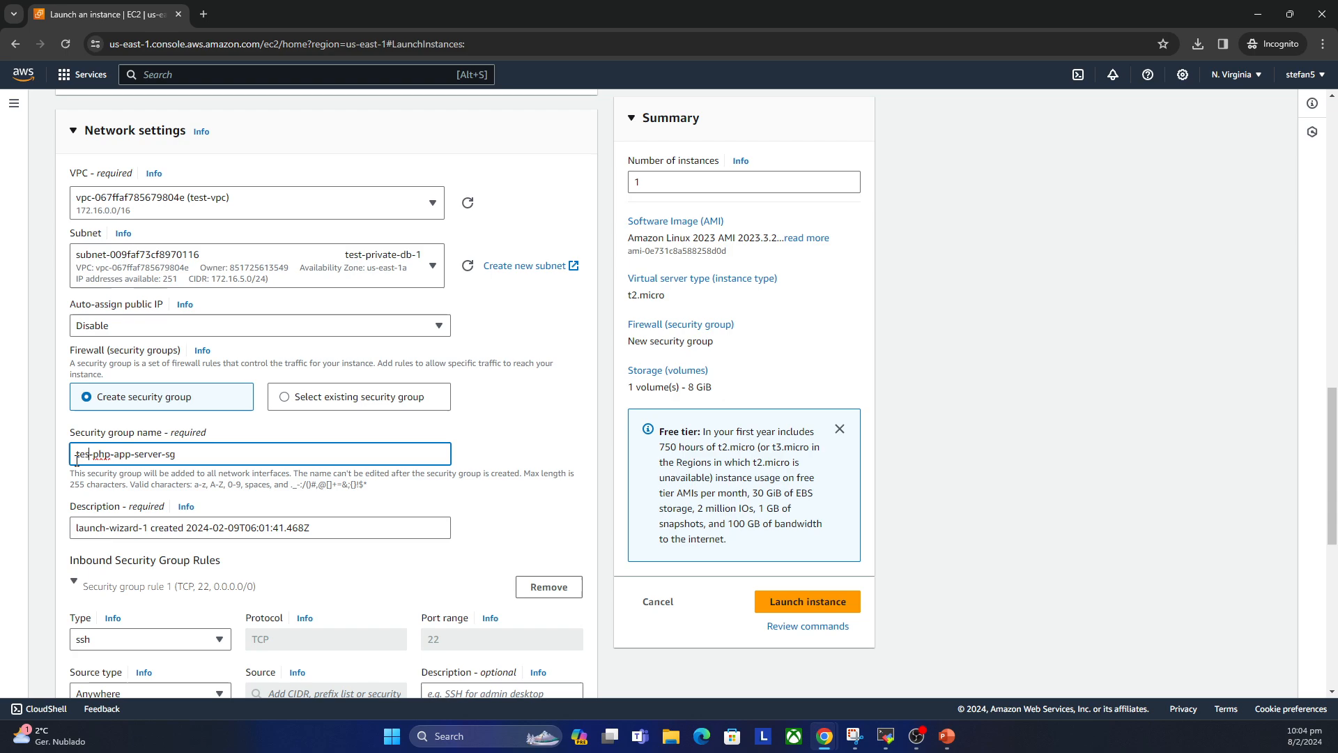
Step: Copy the security group name test-php-app-server-sg into its description, replacing the default text
left_click_drag(192, 450, 35, 462)
key("ctrl+c")
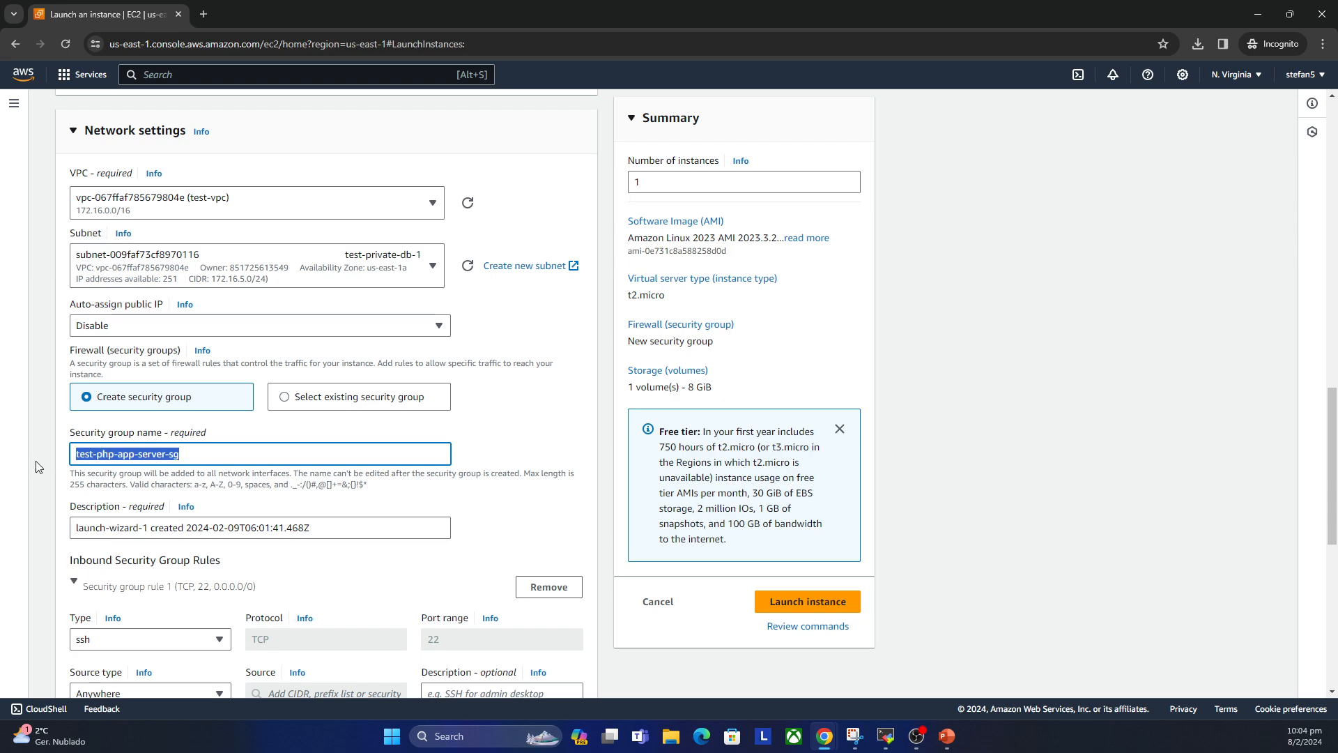
left_click_drag(311, 527, 70, 532)
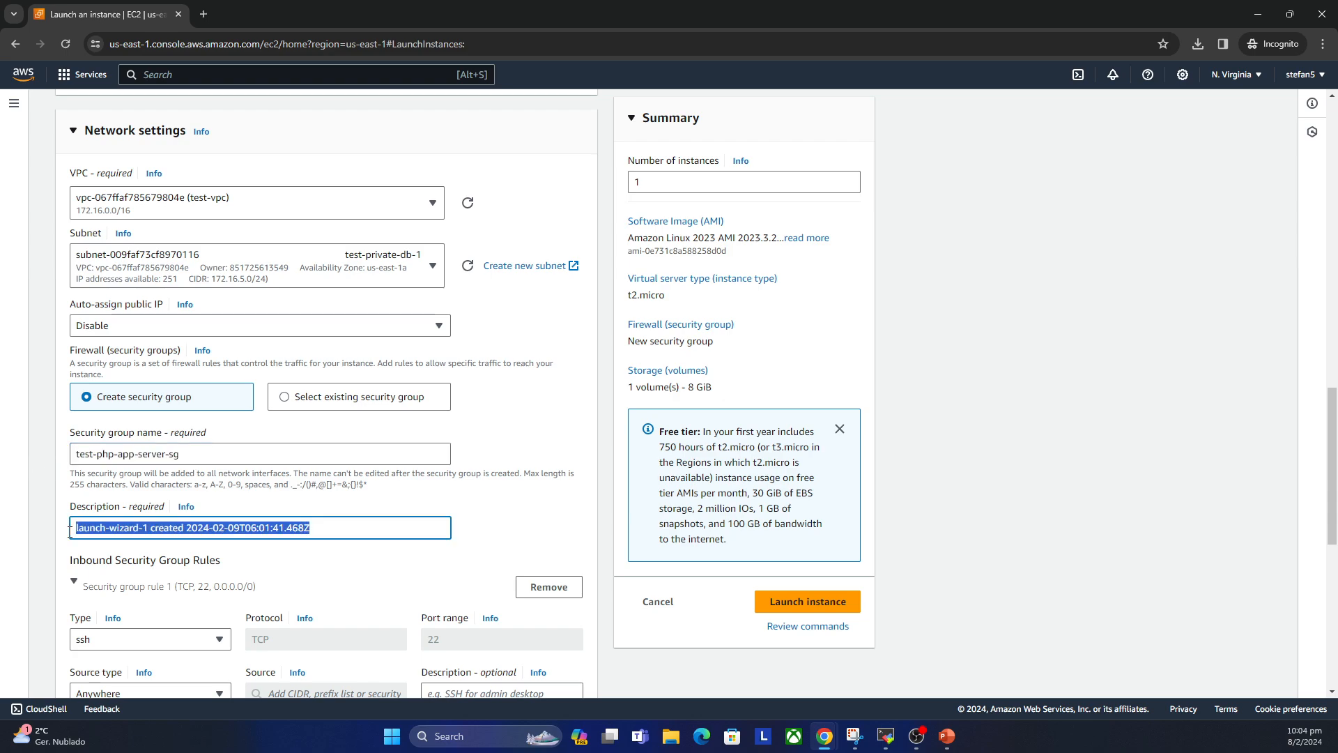
key("ctrl+v")
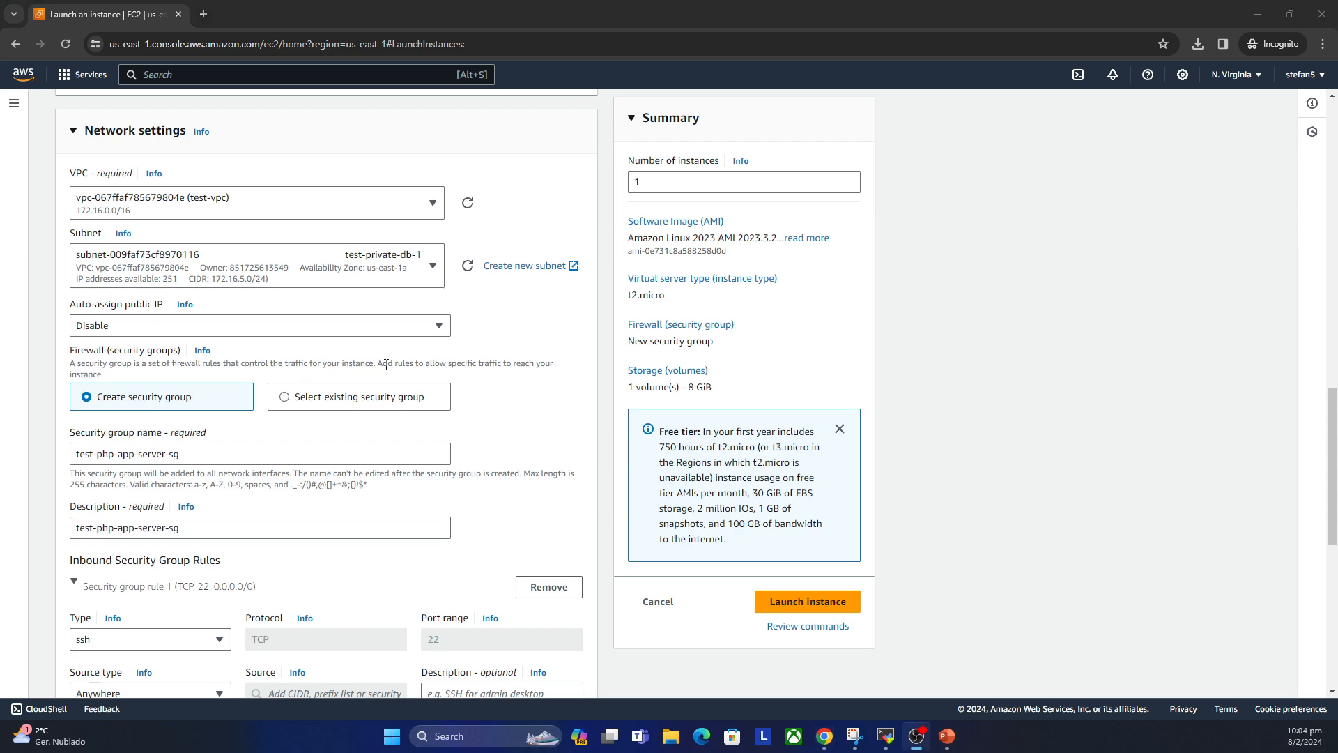
Step: Change the instance's subnet to test-private-app-1
scroll(390, 375, "up", 7)
scroll(390, 377, "up", 9)
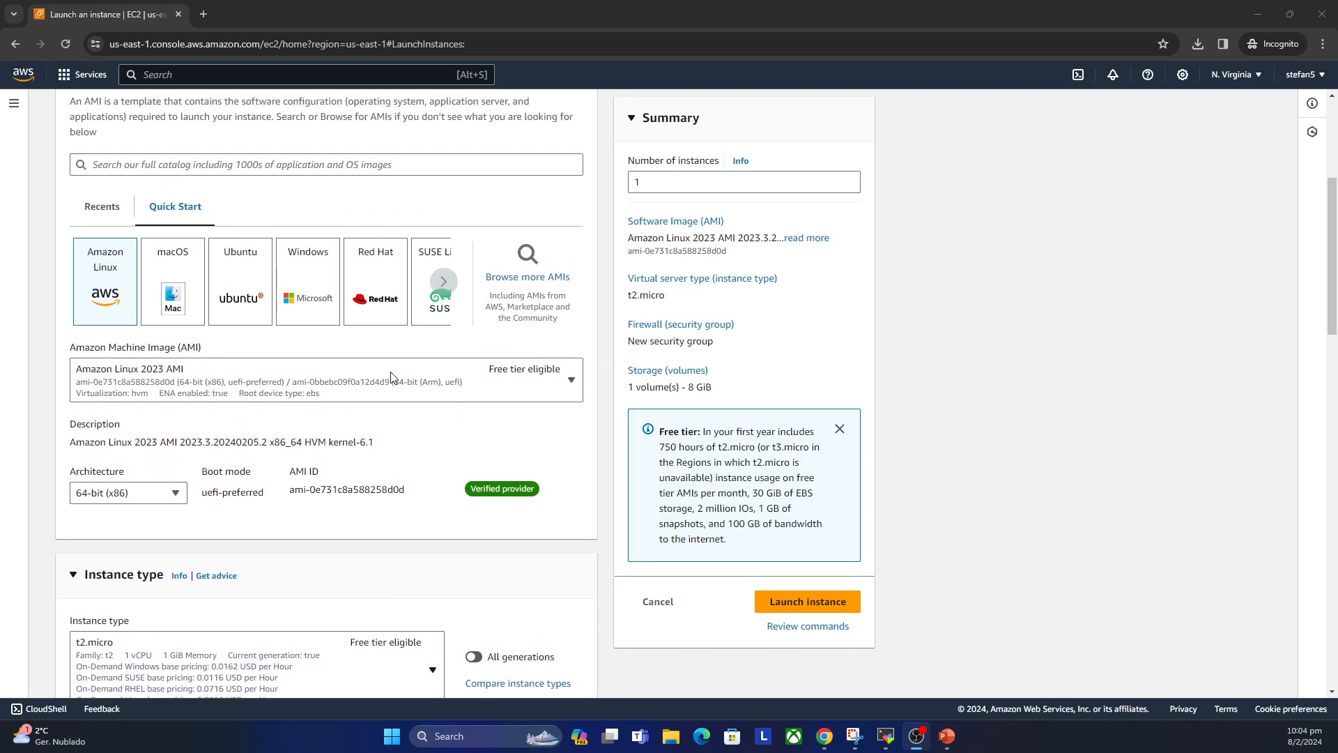
scroll(394, 377, "down", 3)
scroll(396, 378, "up", 2)
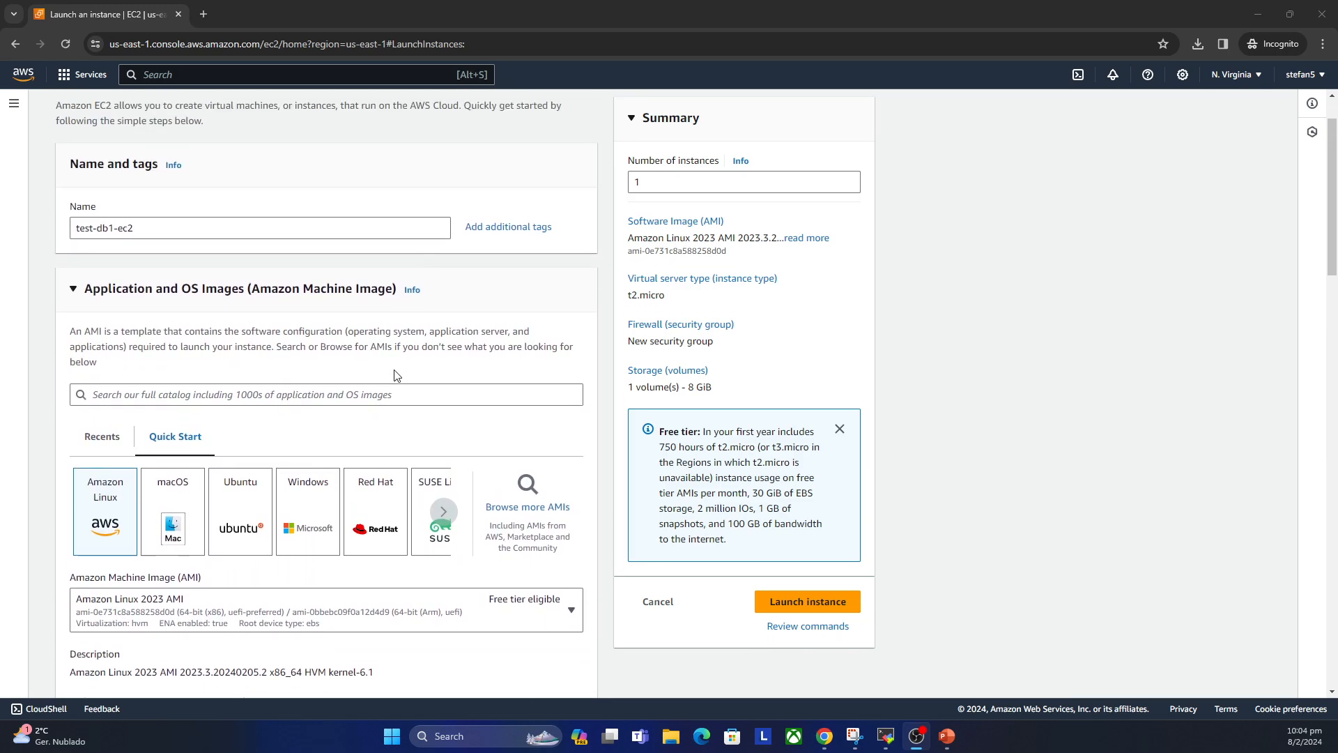
scroll(398, 369, "down", 8)
scroll(396, 361, "down", 4)
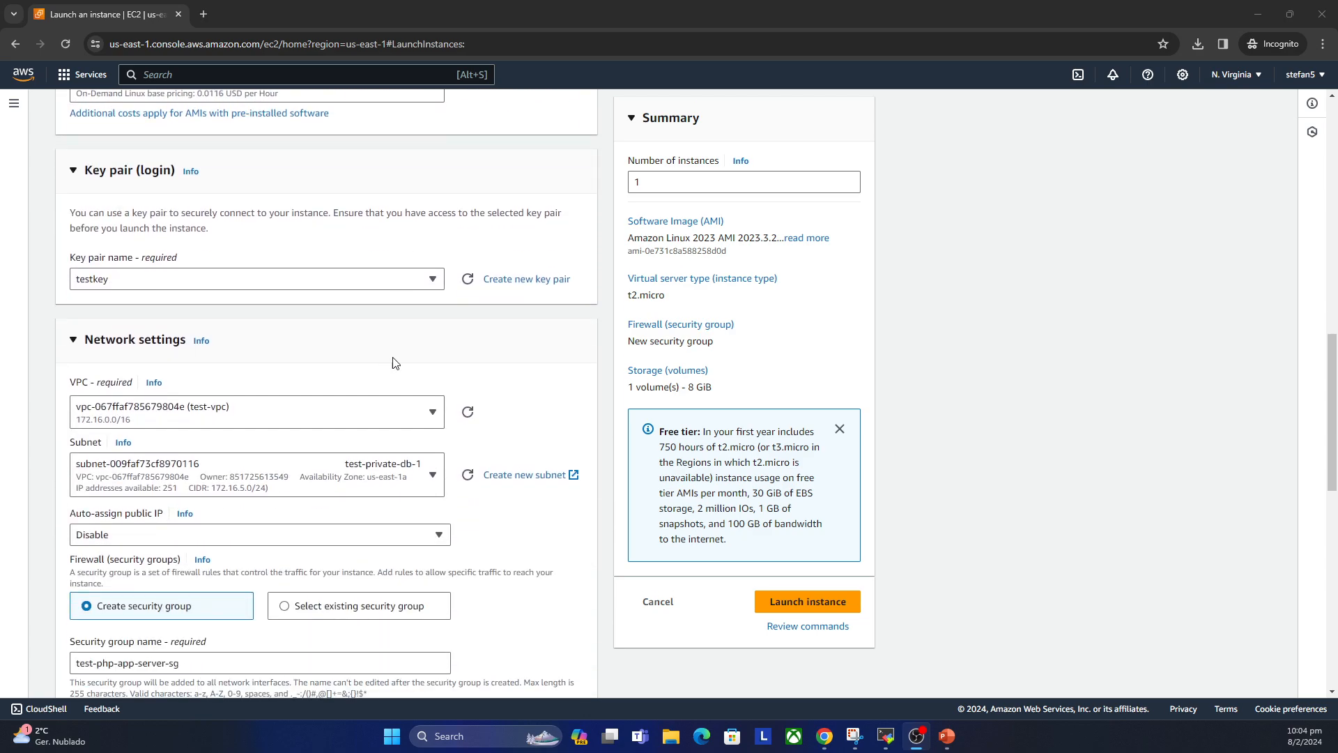
left_click(340, 405)
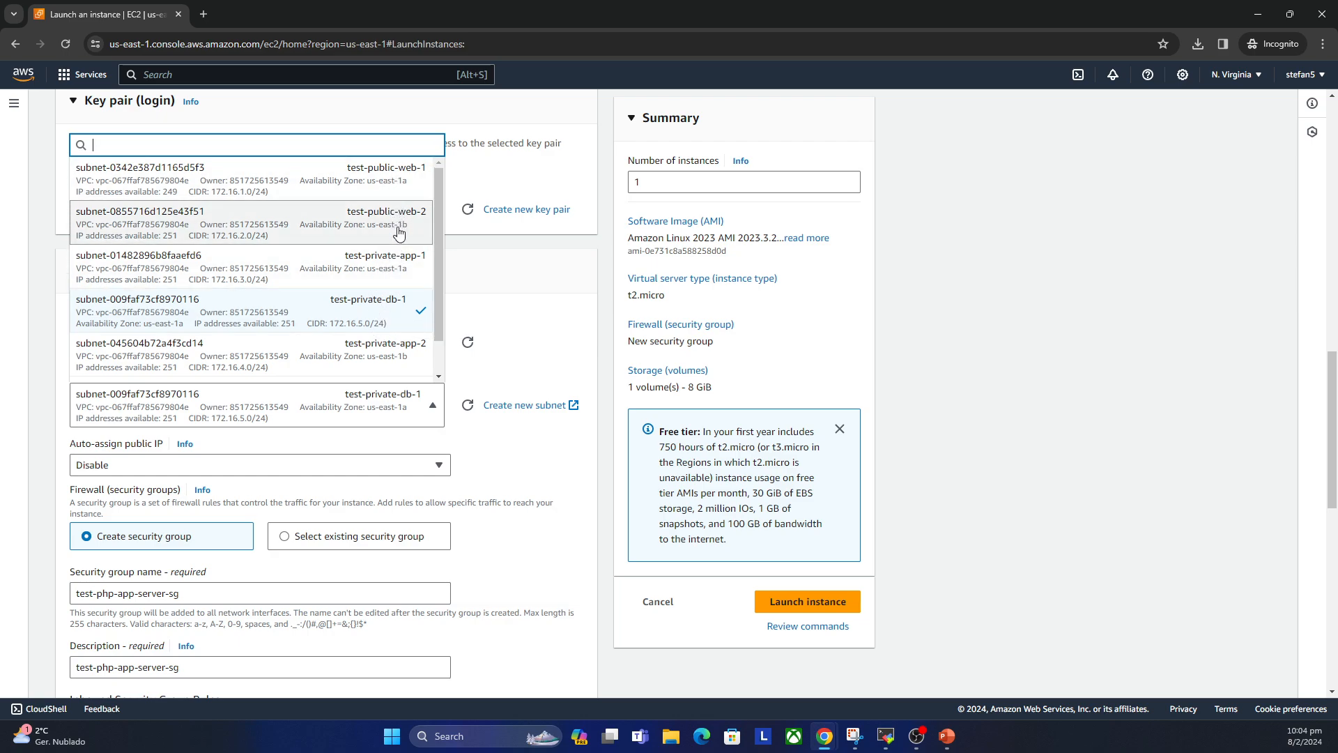
left_click(403, 272)
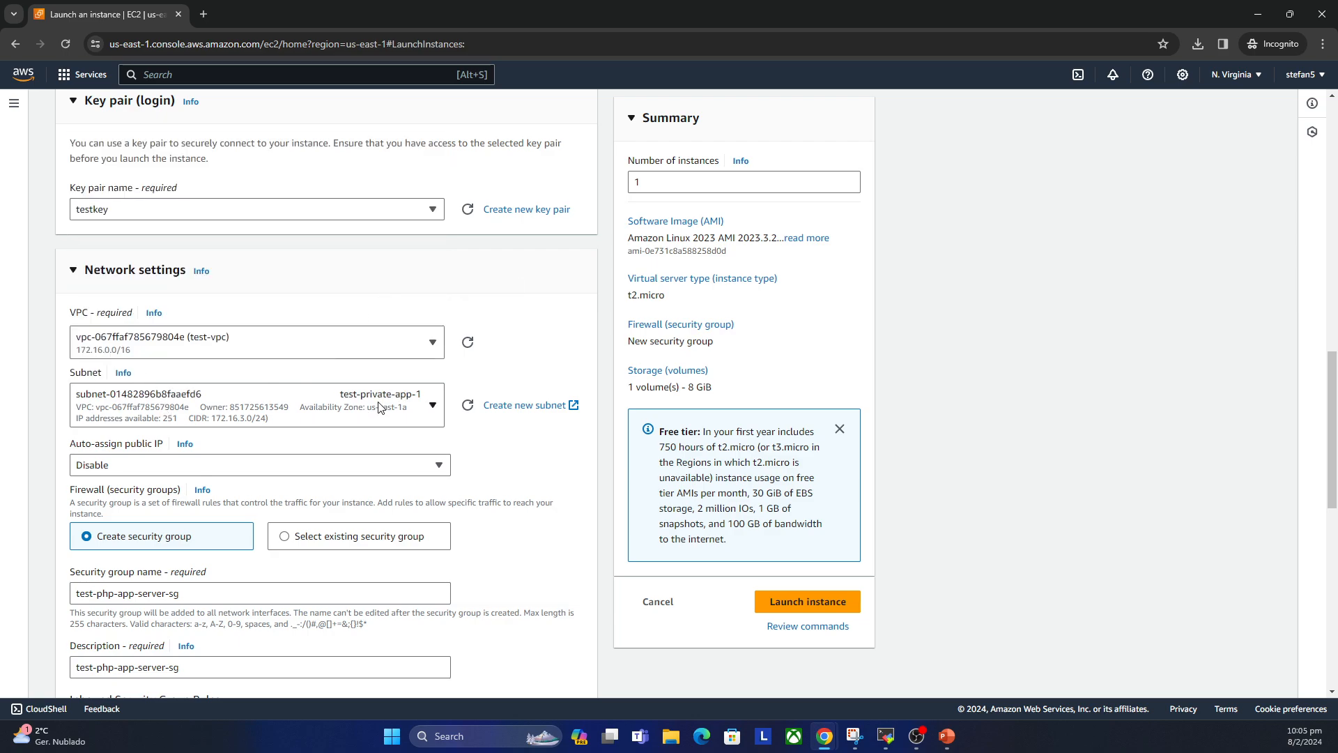
Step: Review the instance's inbound security group rule and its root volume storage settings
scroll(497, 434, "down", 10)
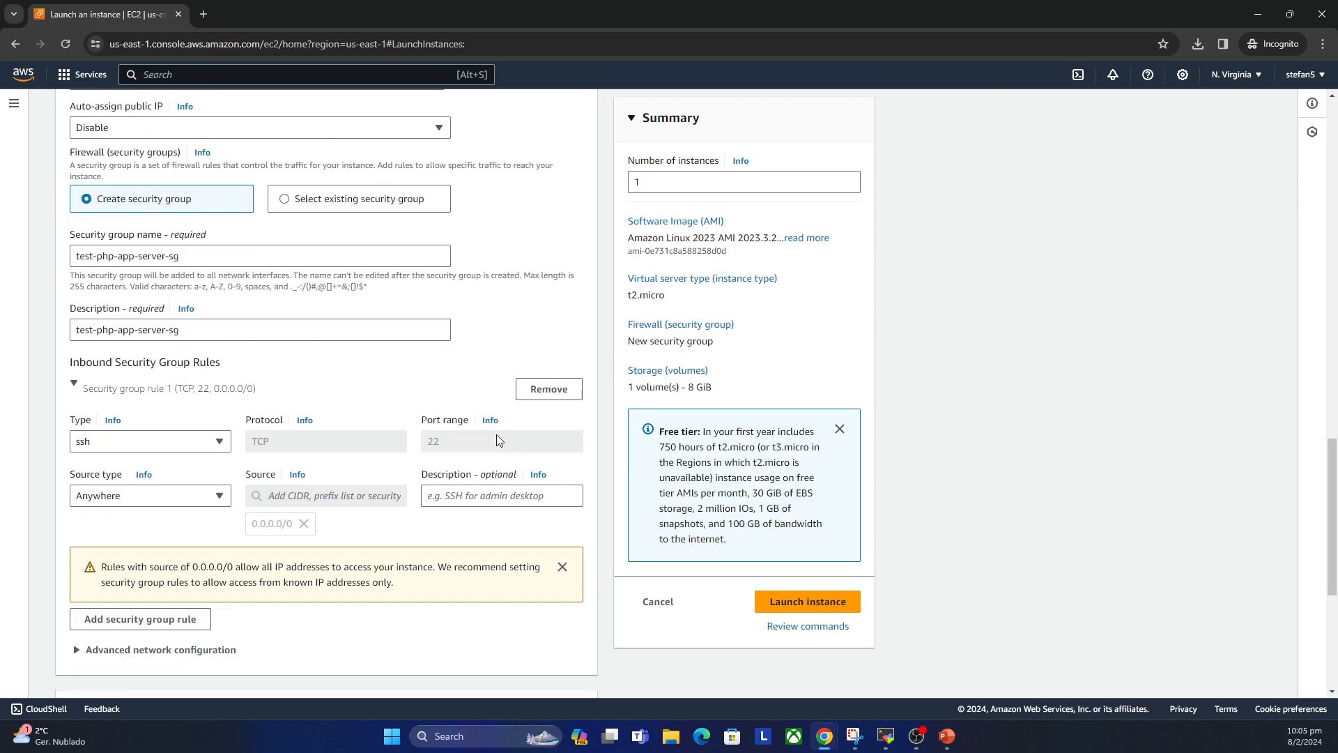
scroll(201, 348, "up", 4)
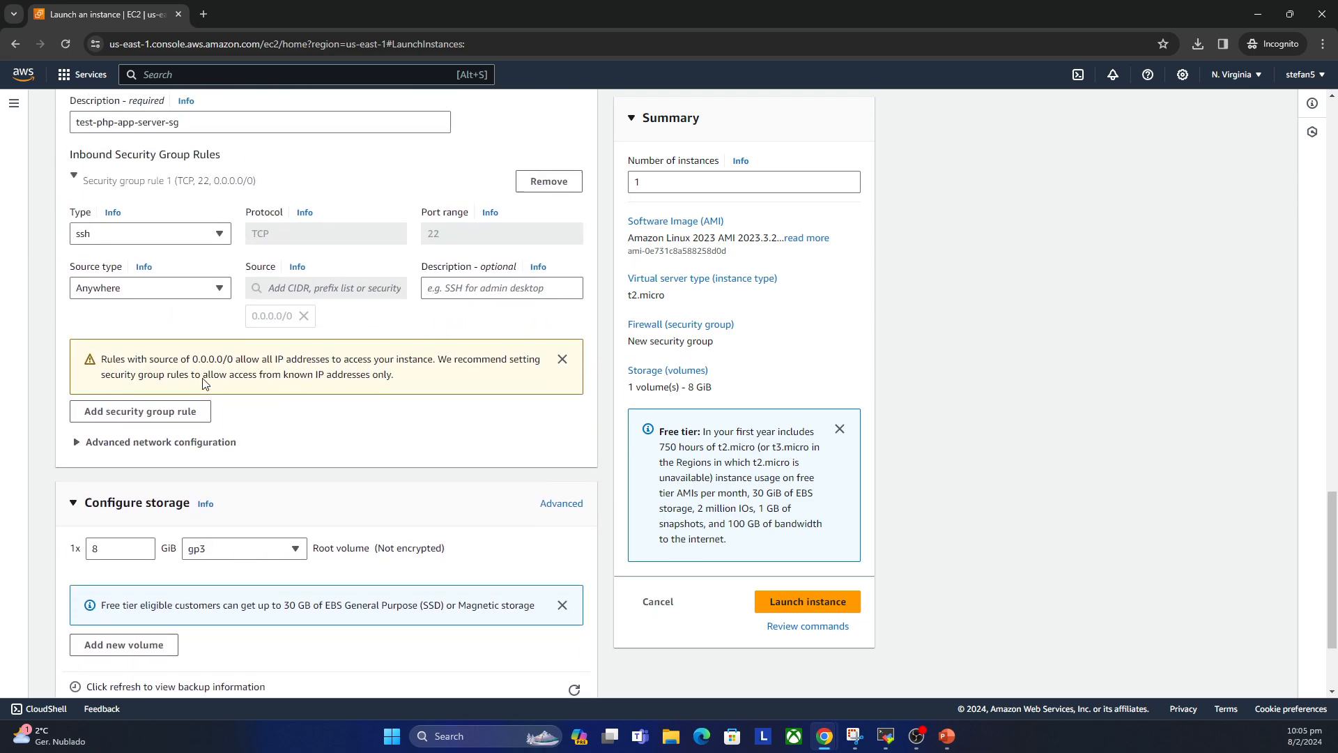
scroll(216, 335, "up", 1)
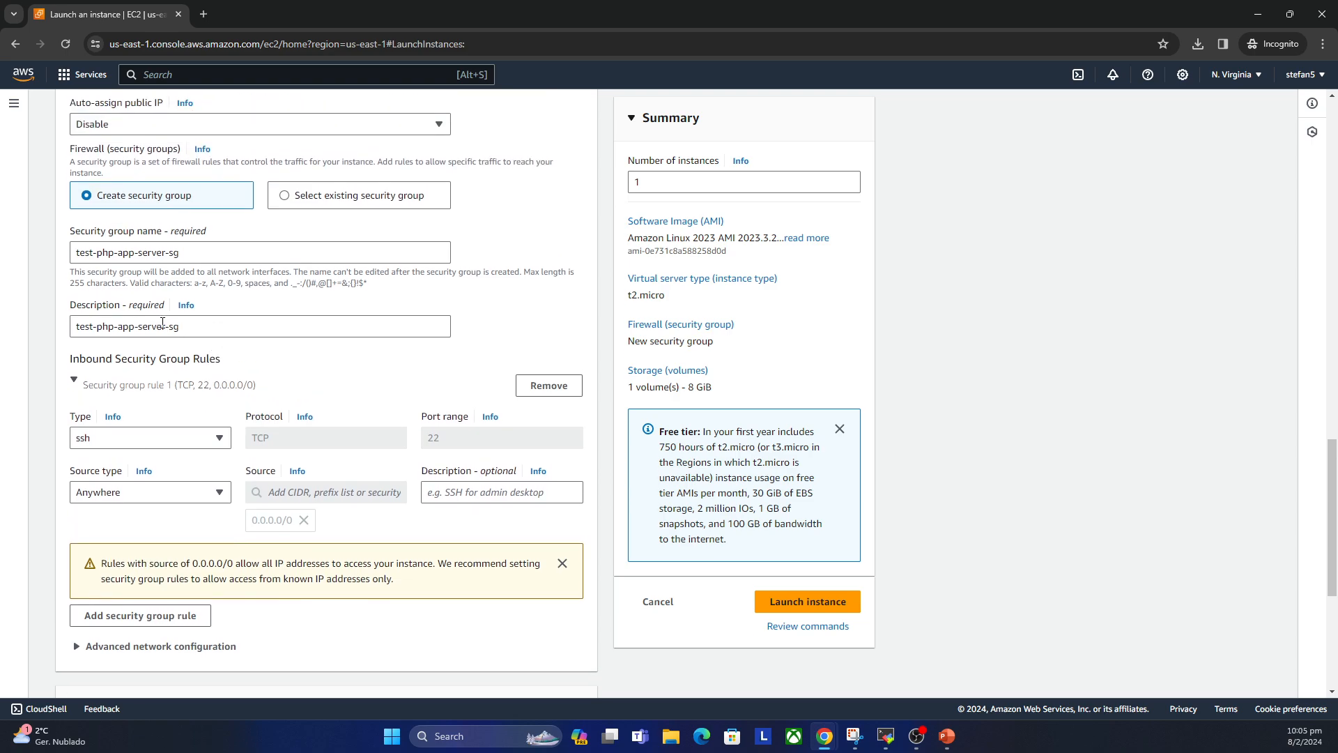
scroll(257, 333, "down", 5)
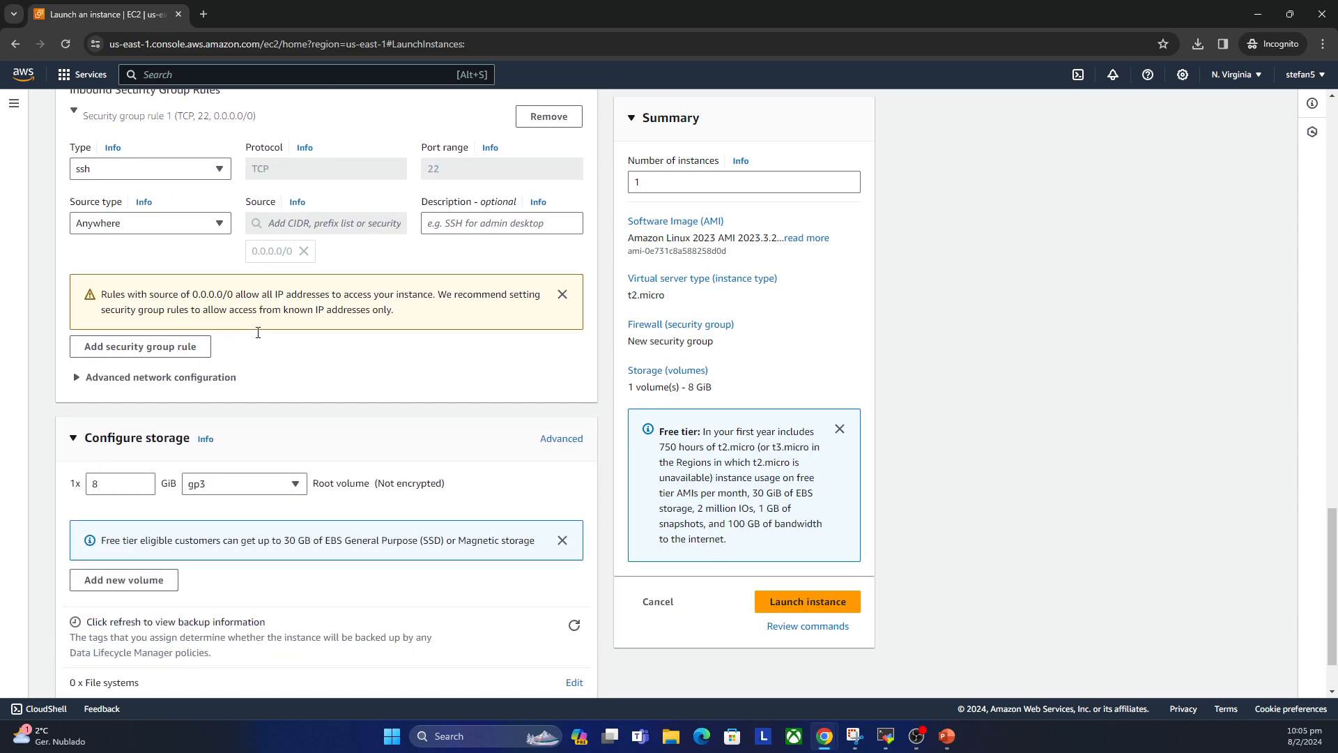
double_click(97, 404)
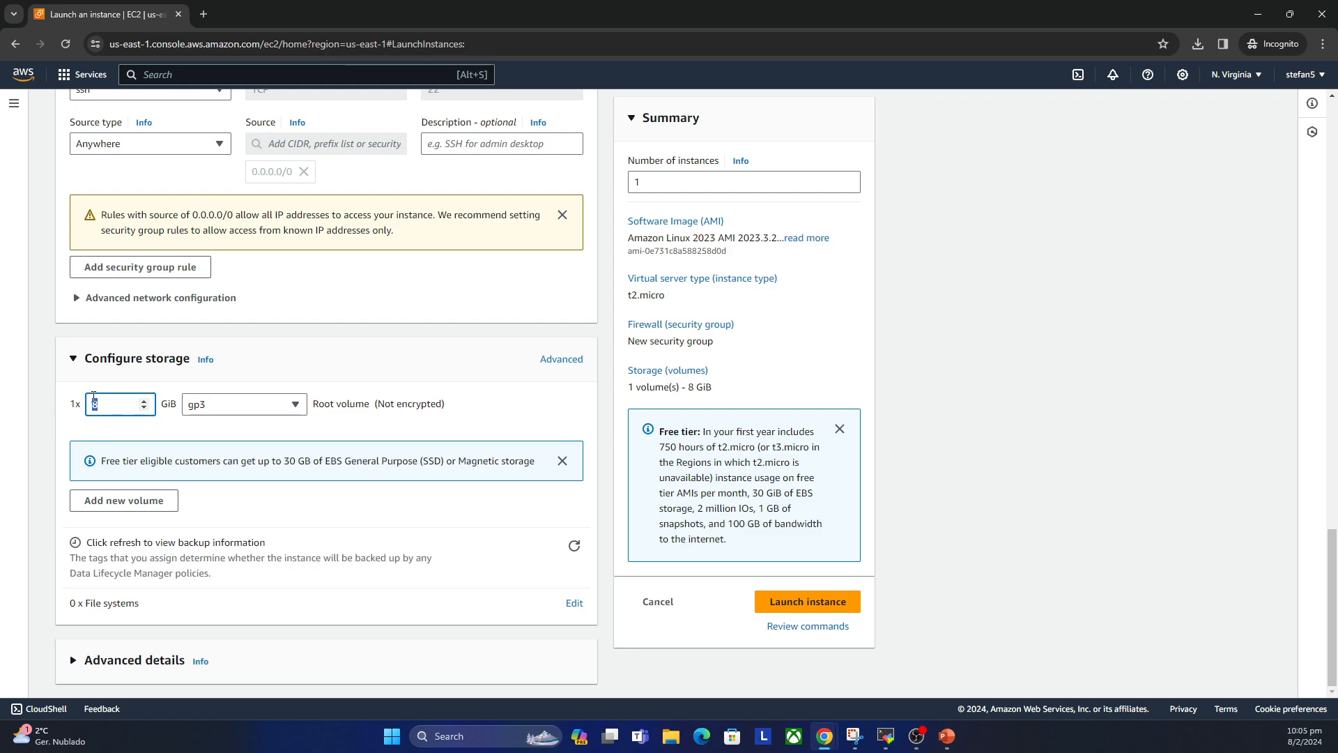
scroll(111, 415, "up", 6)
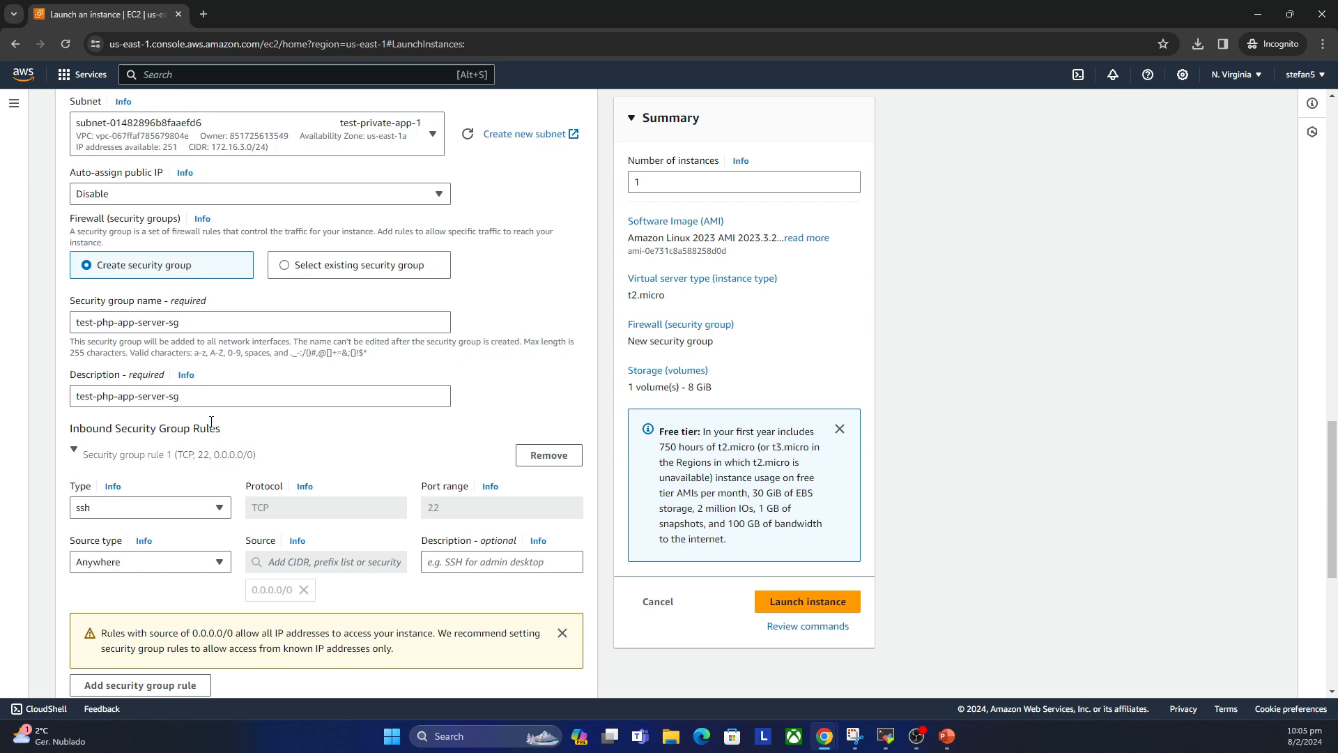
scroll(211, 422, "up", 1)
scroll(213, 426, "down", 2)
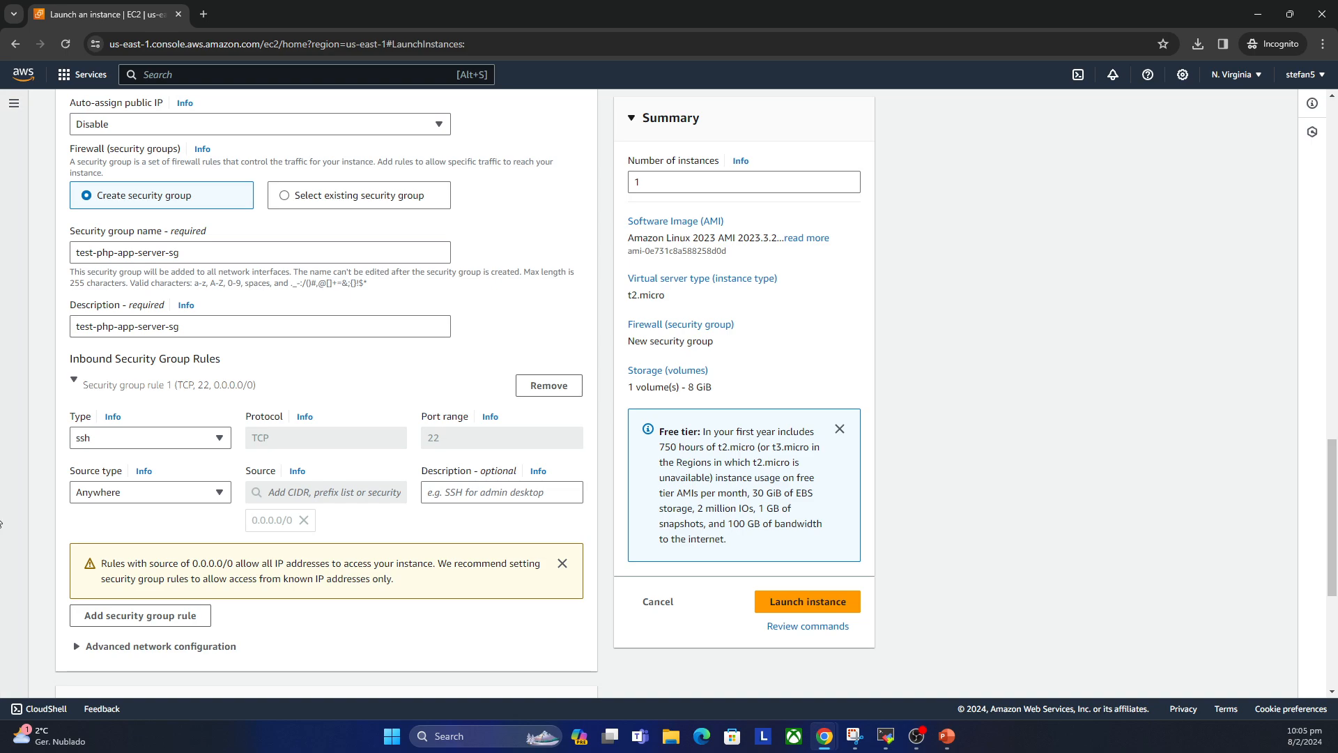
scroll(388, 311, "down", 1)
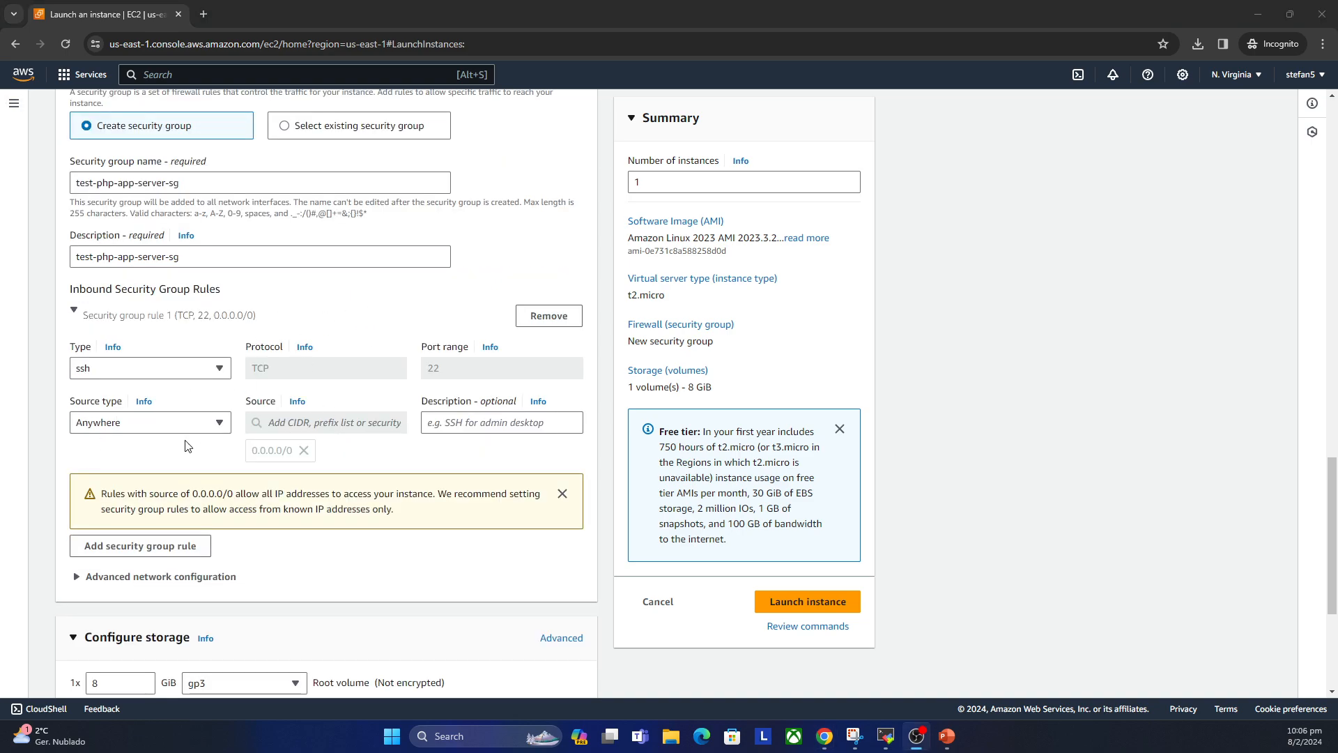
Step: Set the ssh rule's source type to Custom and choose the security group test-security-group-sg as its source
left_click(227, 426)
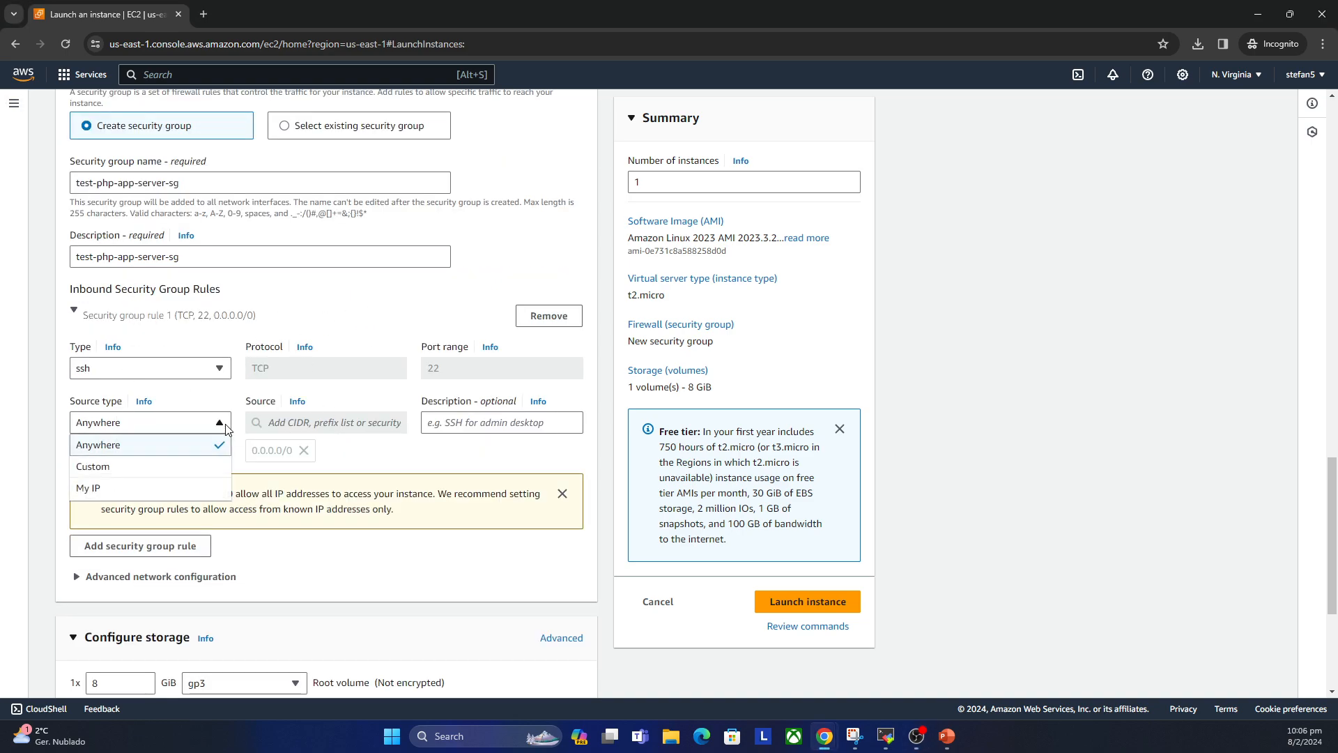
left_click(146, 467)
left_click(344, 423)
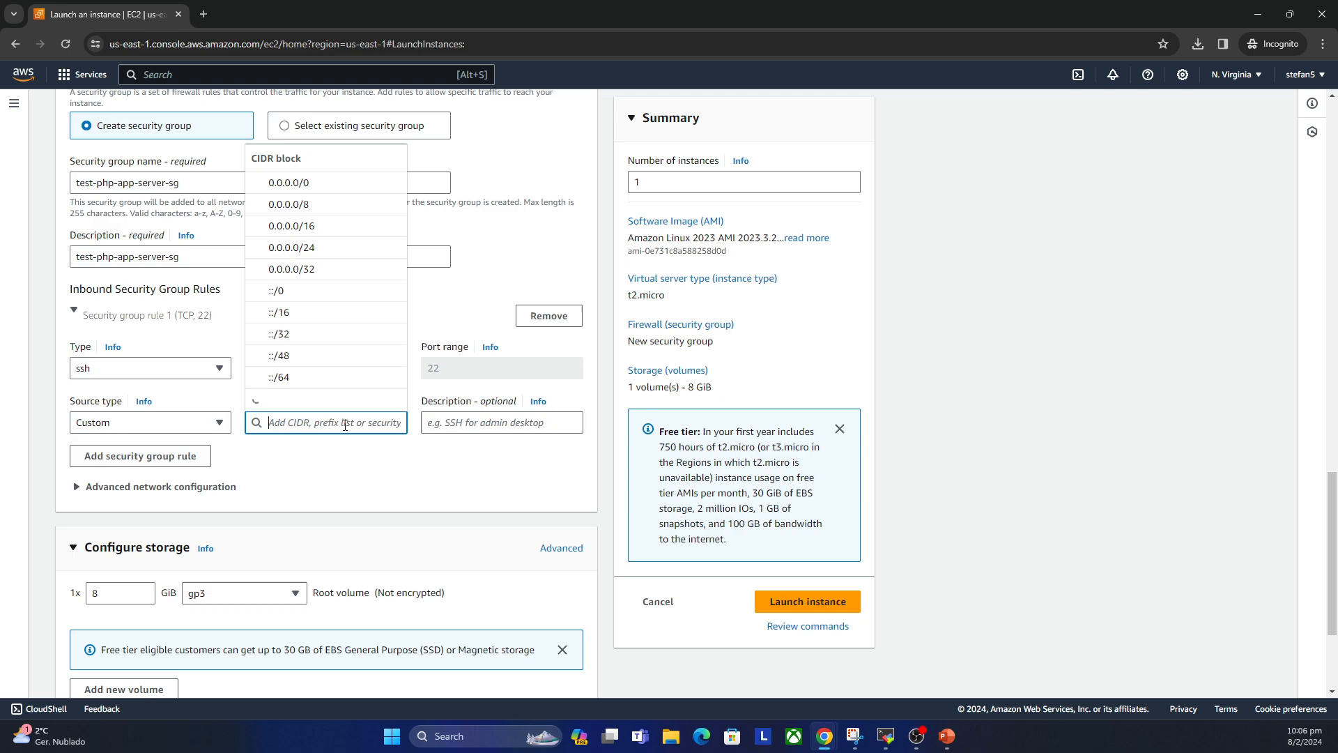
scroll(358, 387, "down", 2)
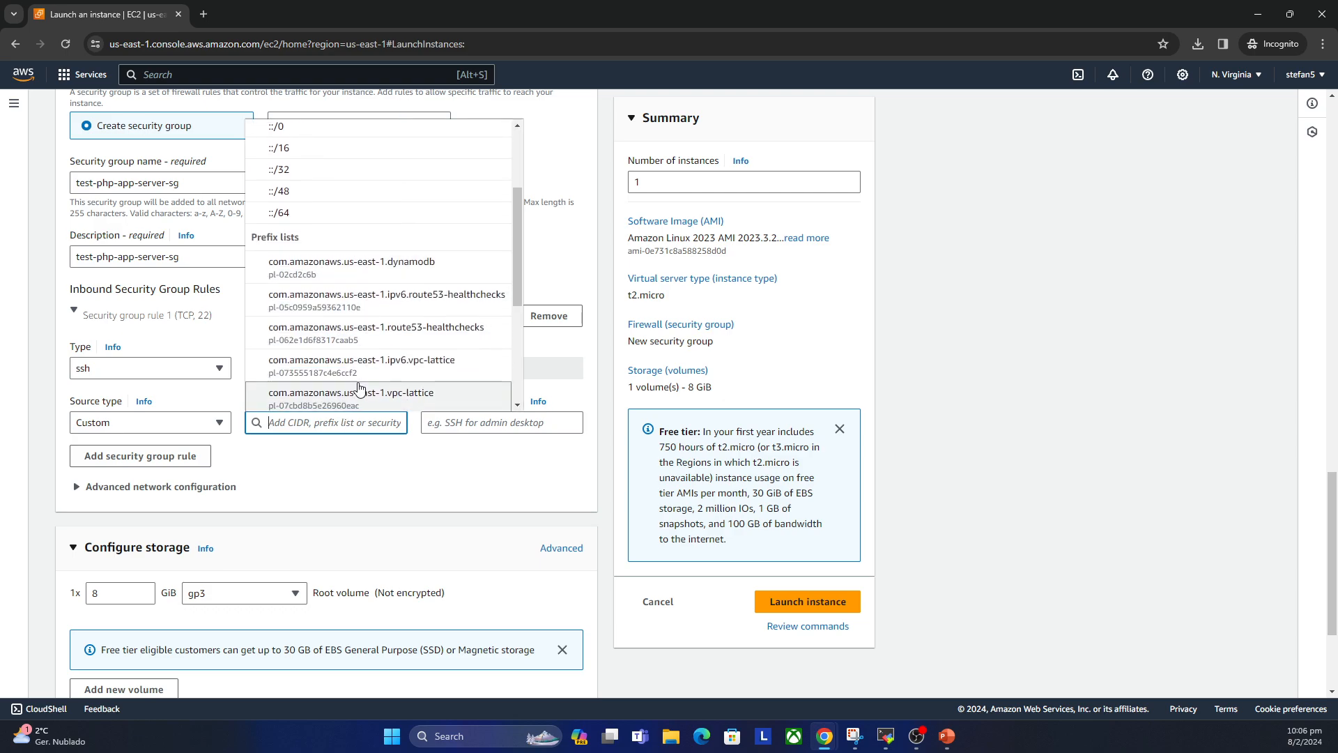
scroll(358, 388, "down", 3)
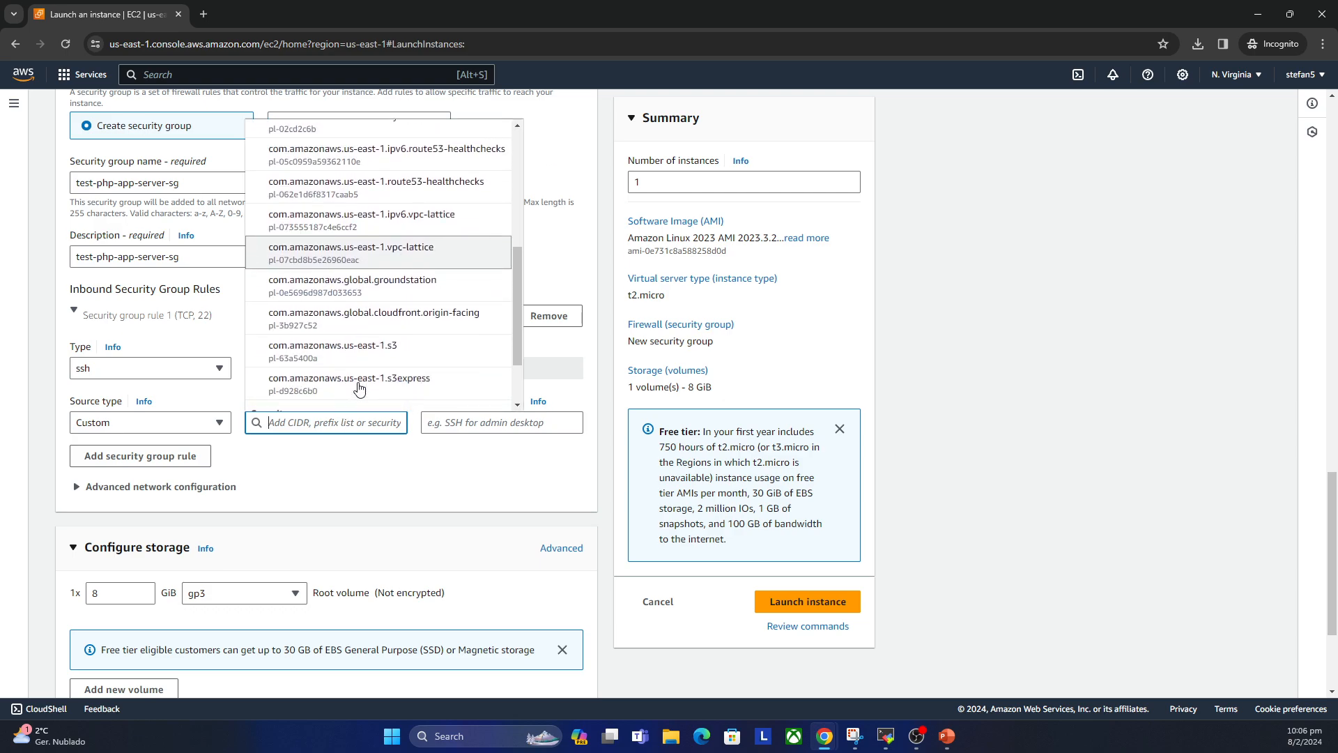
scroll(358, 389, "down", 1)
scroll(358, 389, "up", 1)
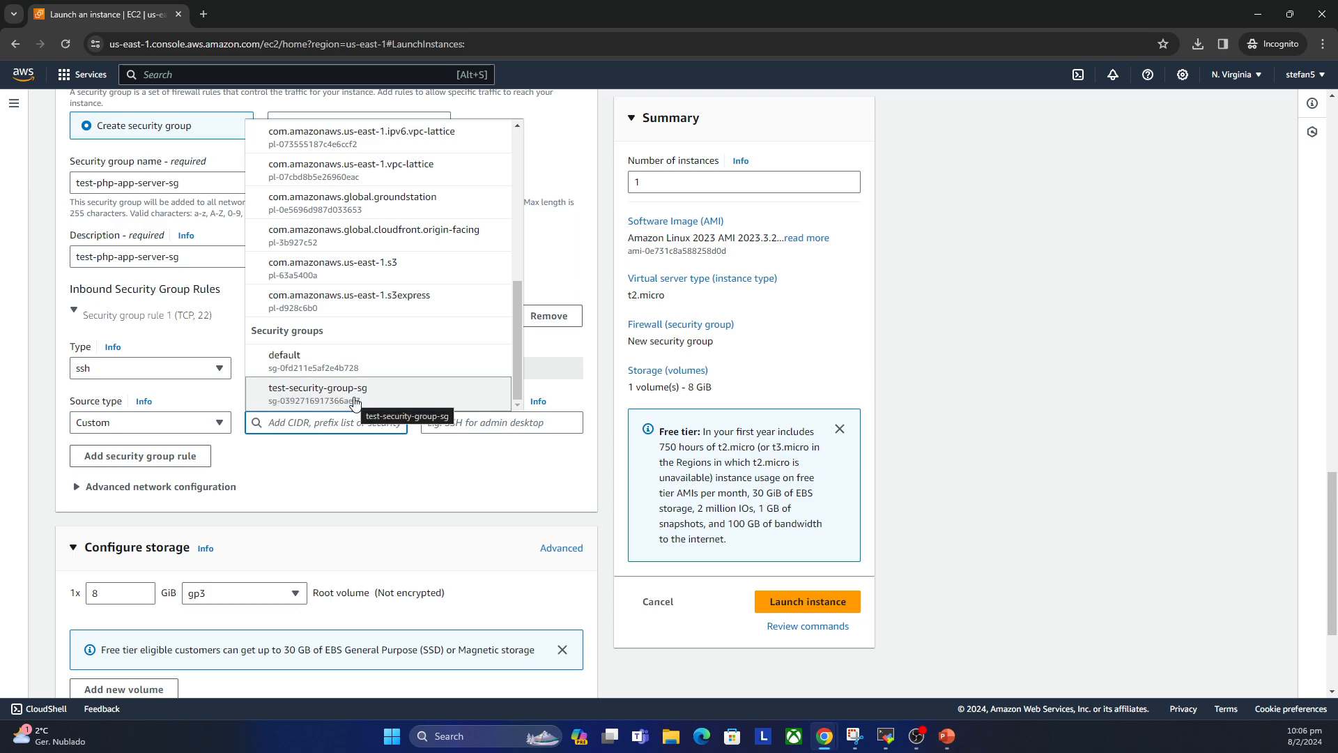
left_click(355, 394)
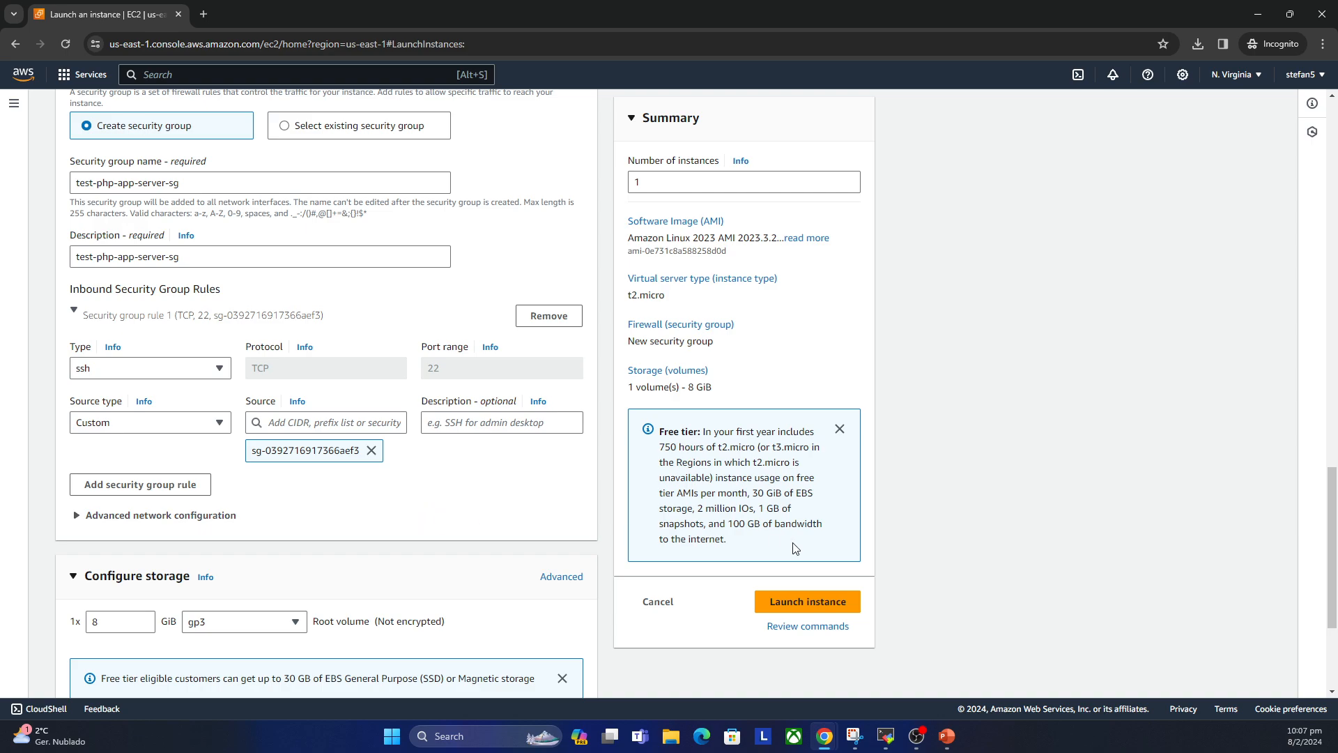
Step: Look over the instance's storage and advanced details, and launch the instance with its present configuration
scroll(363, 485, "down", 3)
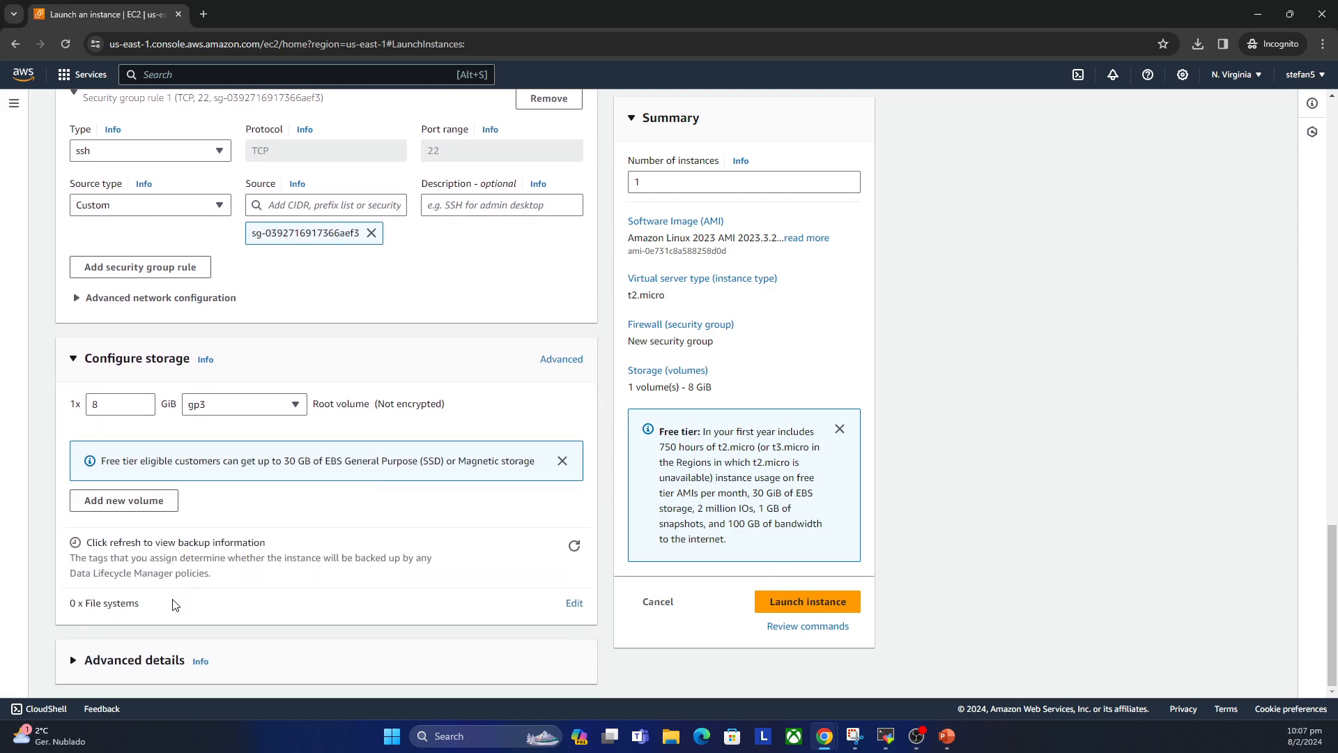
left_click(105, 661)
scroll(217, 557, "down", 15)
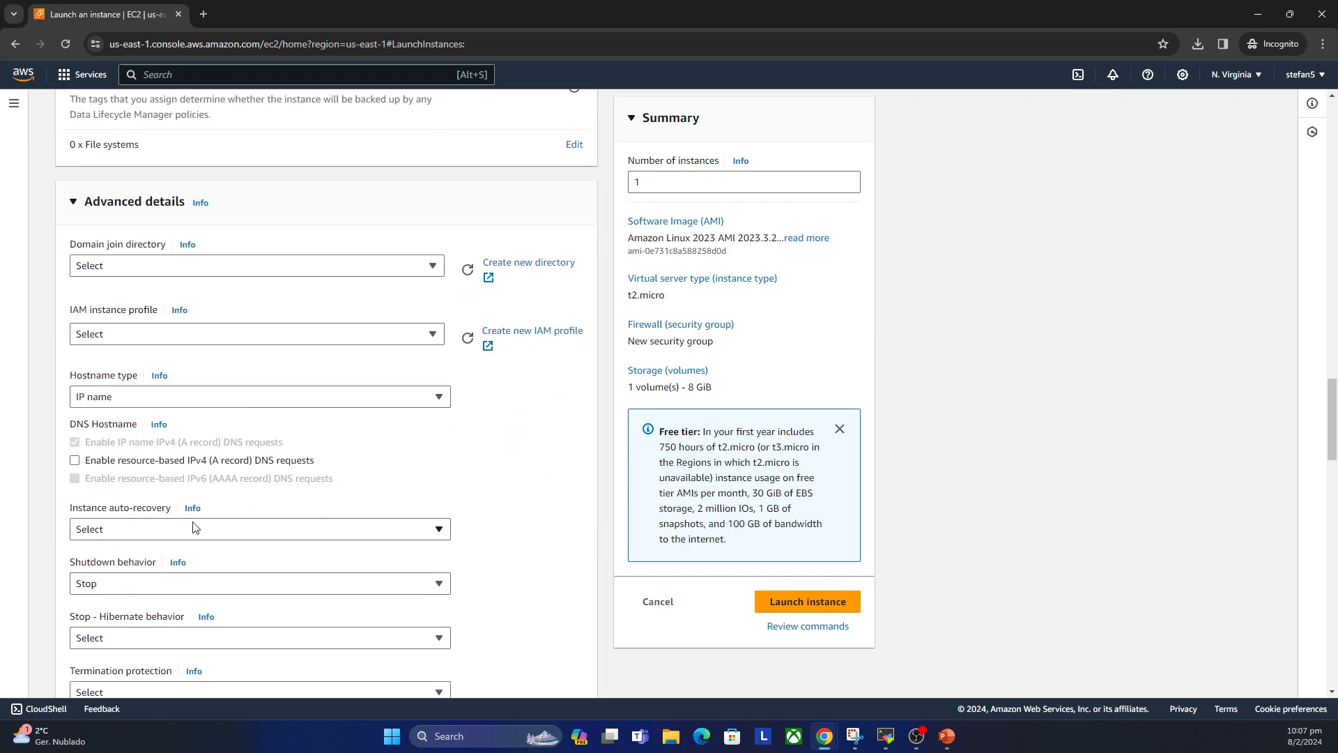
scroll(198, 523, "up", 20)
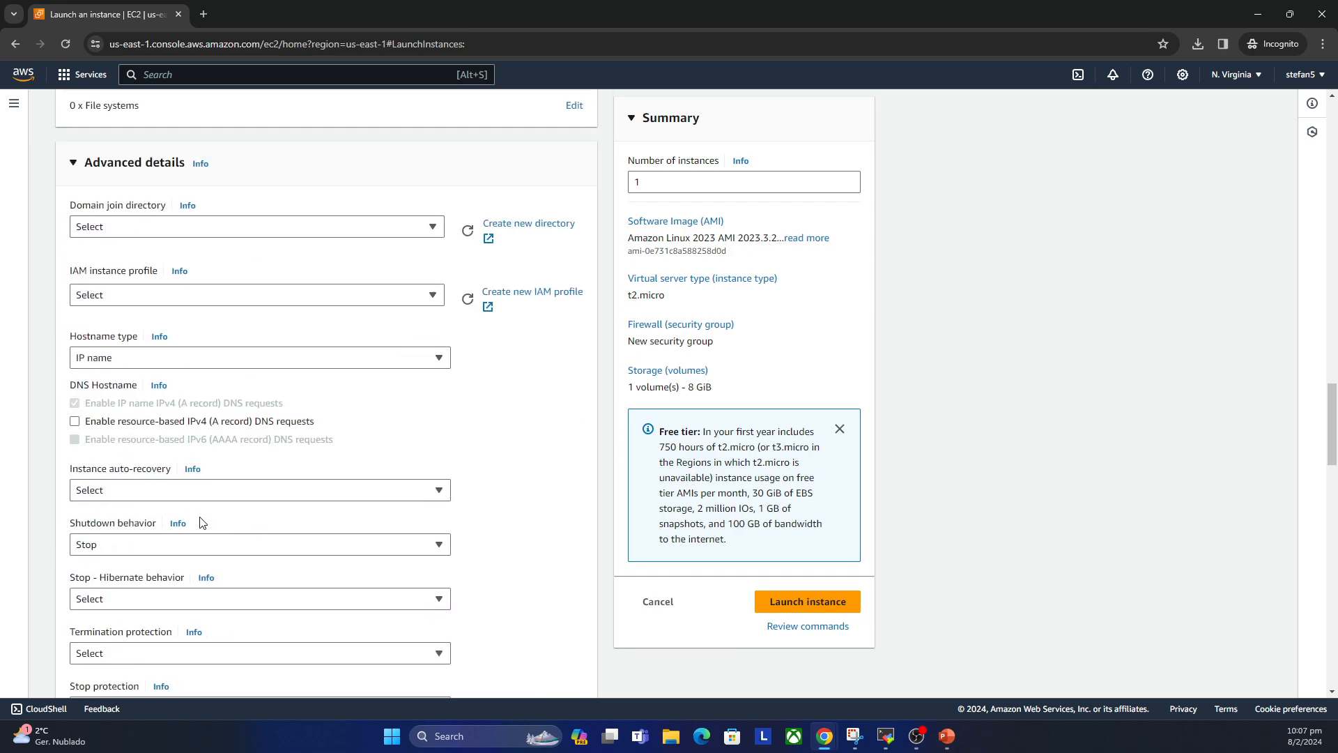
scroll(202, 519, "up", 2)
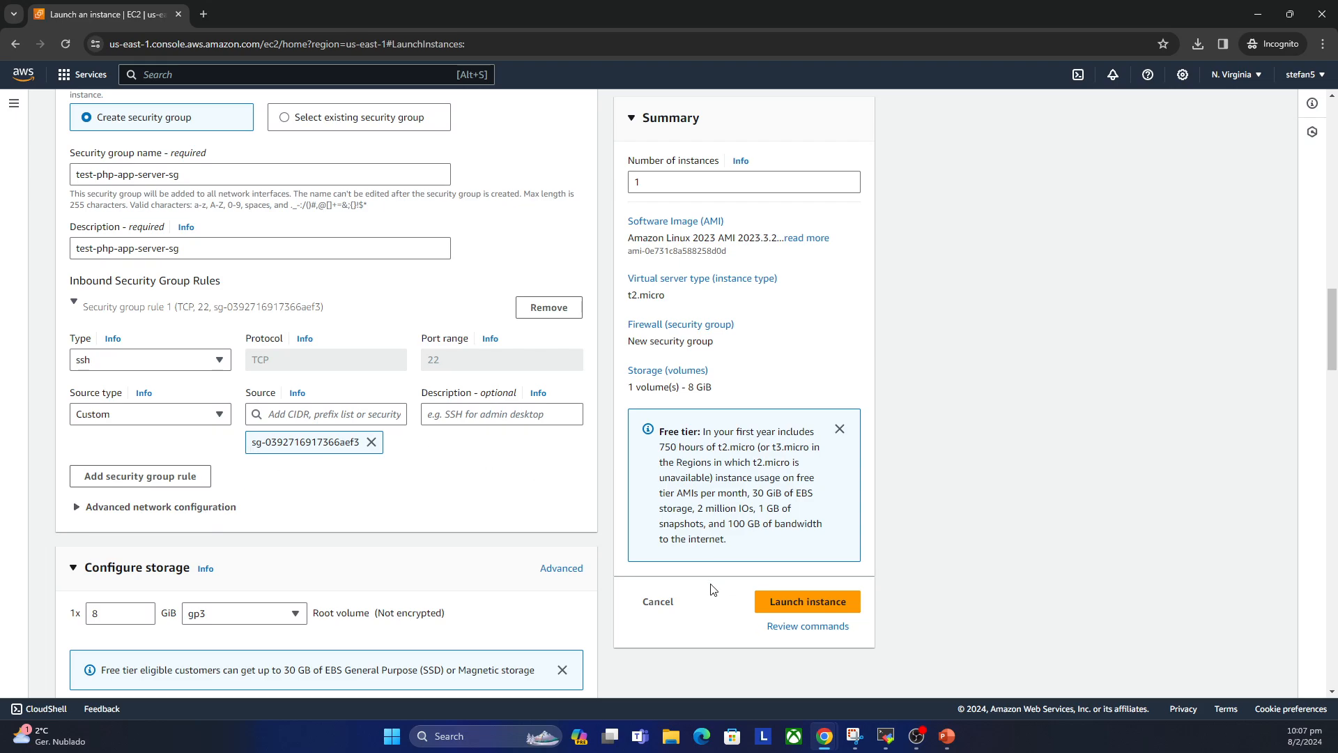
left_click(789, 608)
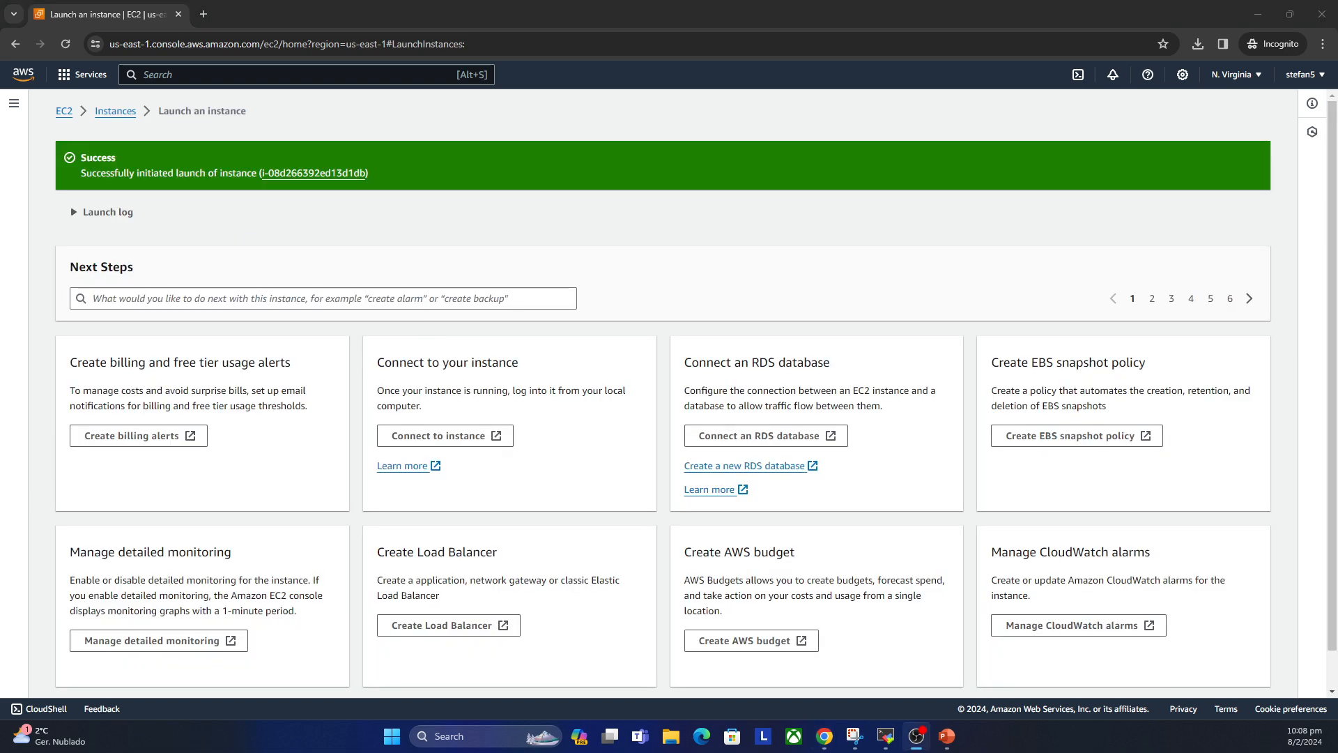
Step: Check the launch log and open an up-to-date list of all EC2 instances
left_click(787, 222)
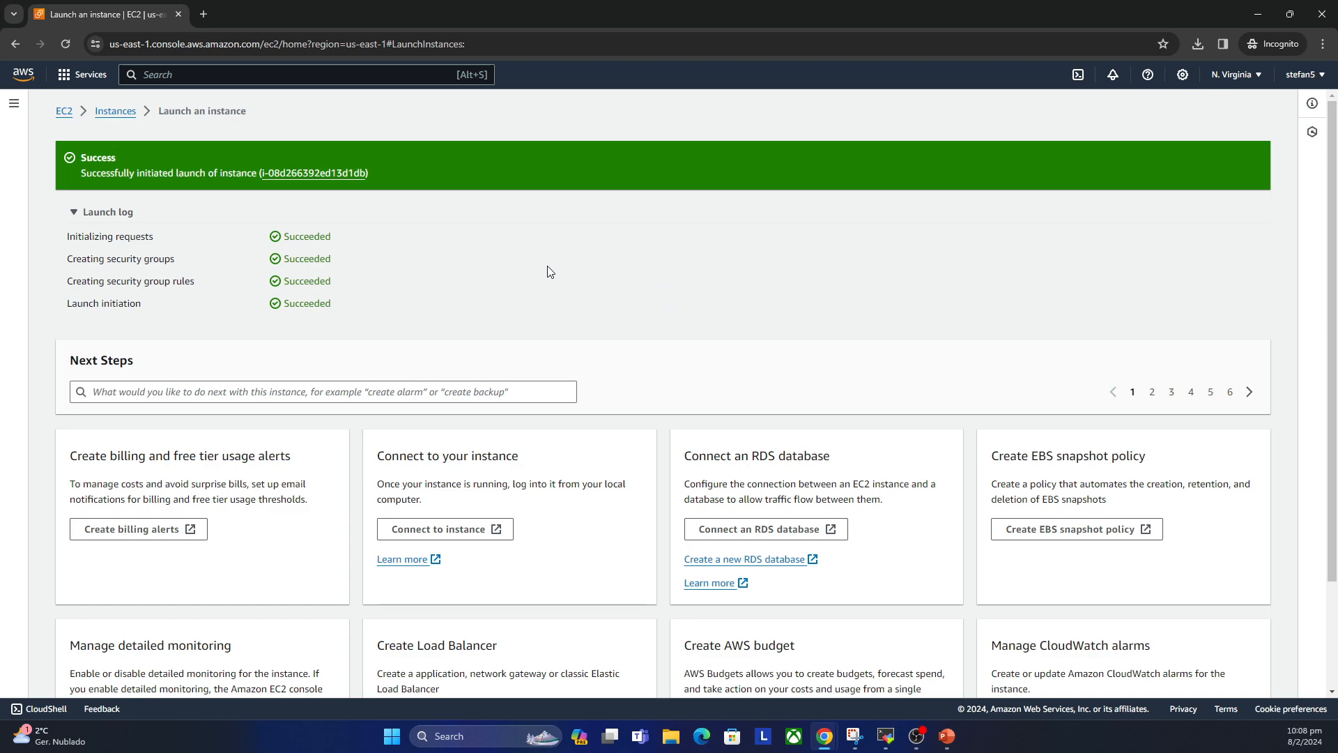
left_click(106, 111)
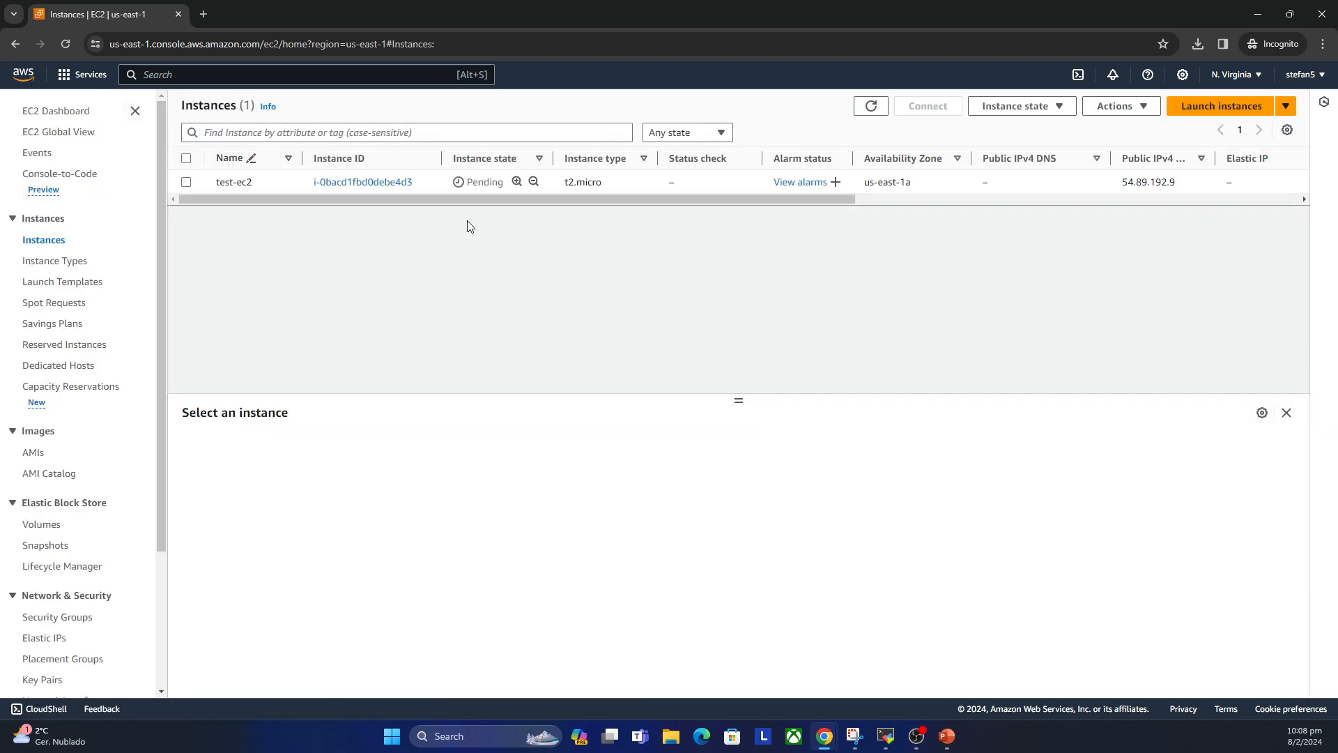
mouse_move(233, 200)
left_mouse_down()
mouse_move(608, 207)
mouse_move(209, 203)
left_mouse_up()
left_click(65, 43)
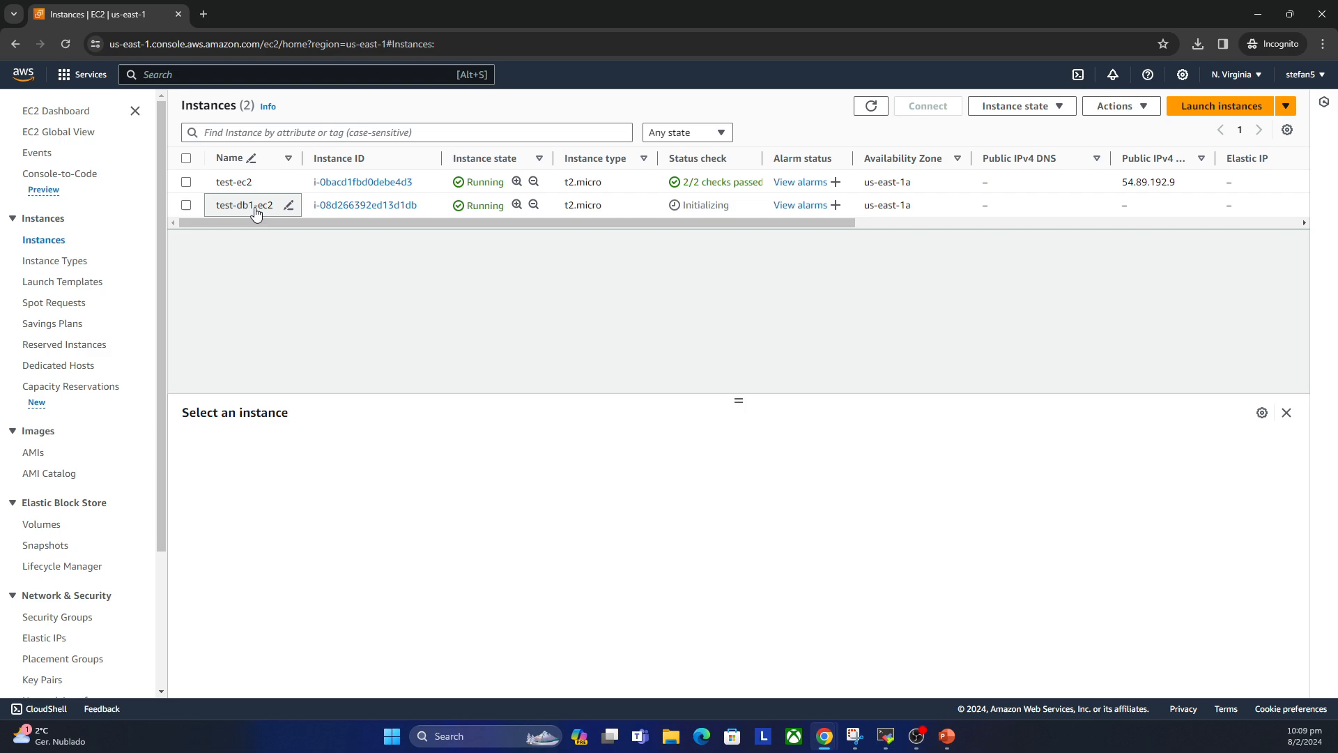
Step: Rename the instance test-db1-ec2 as test-app1-ec2
left_click(288, 205)
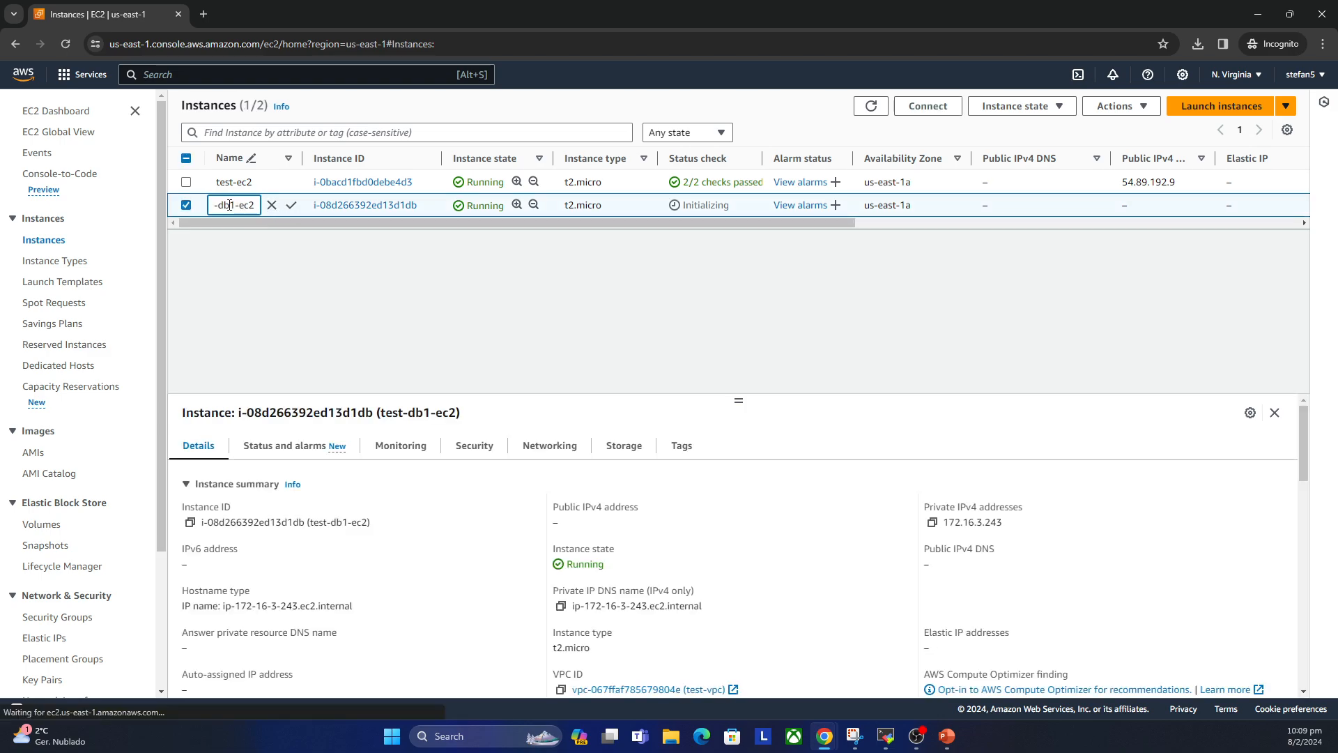
left_click_drag(228, 205, 241, 205)
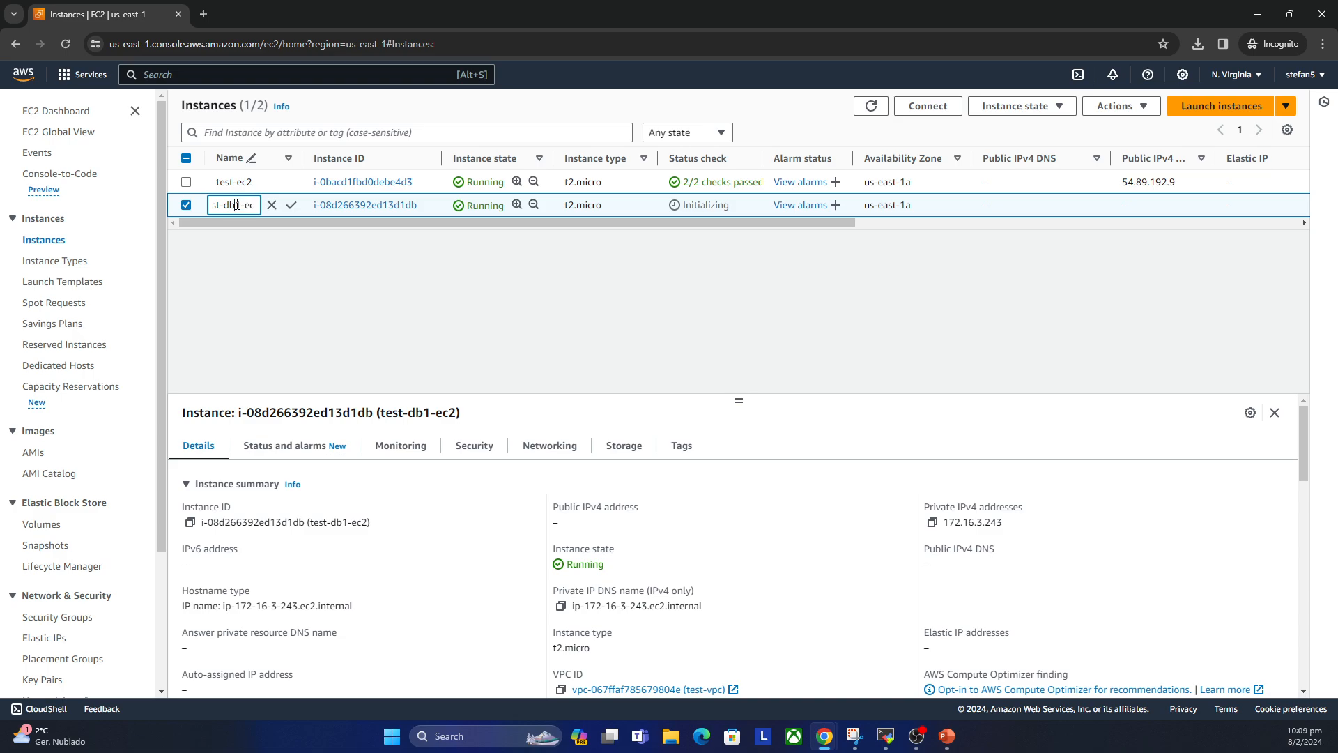
key("BackSpace")
key("BackSpace")
type("app")
key("Return")
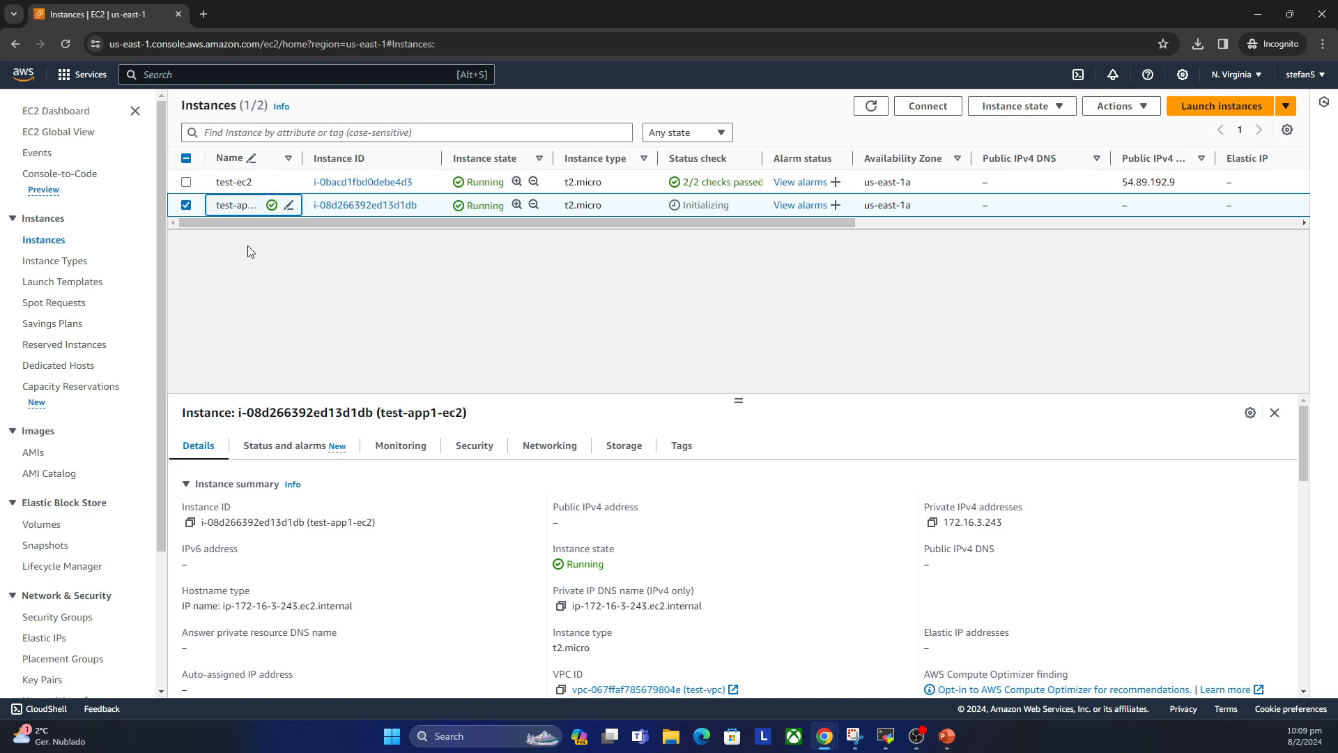
Step: Copy the name test-app1-ec2 from the instance list without changing it
left_click(265, 206)
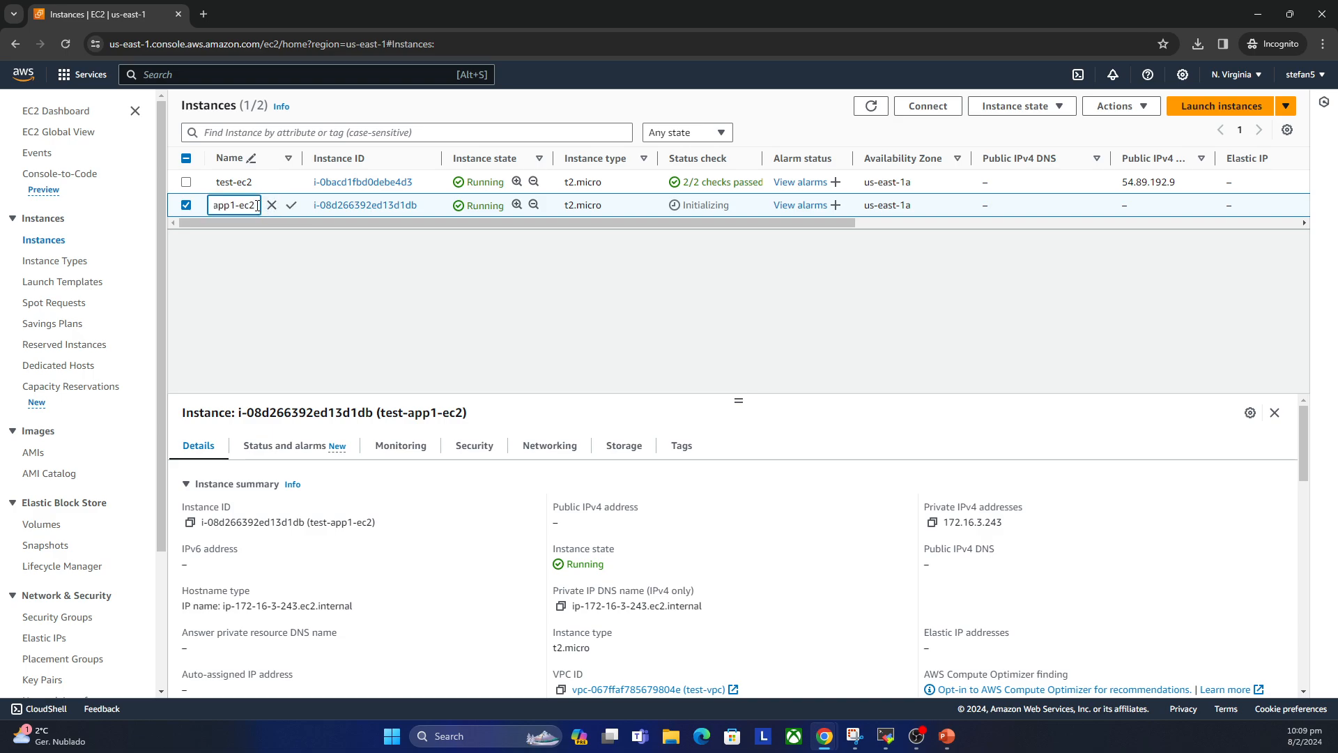
triple_click(257, 206)
key("ctrl+c")
left_click(298, 257)
Step: Start launching another instance and name it test-app2-ec2, reusing the copied name with the number changed to 2
left_click(1214, 113)
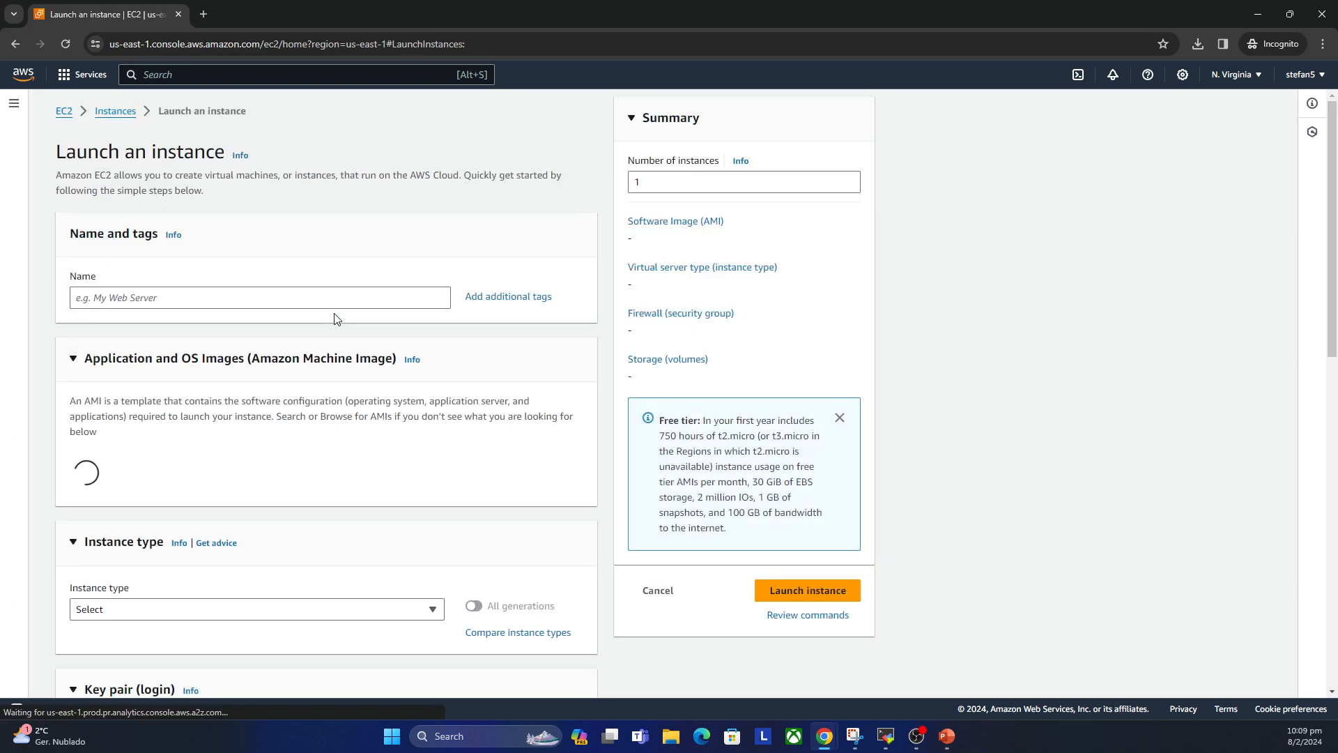
left_click(203, 296)
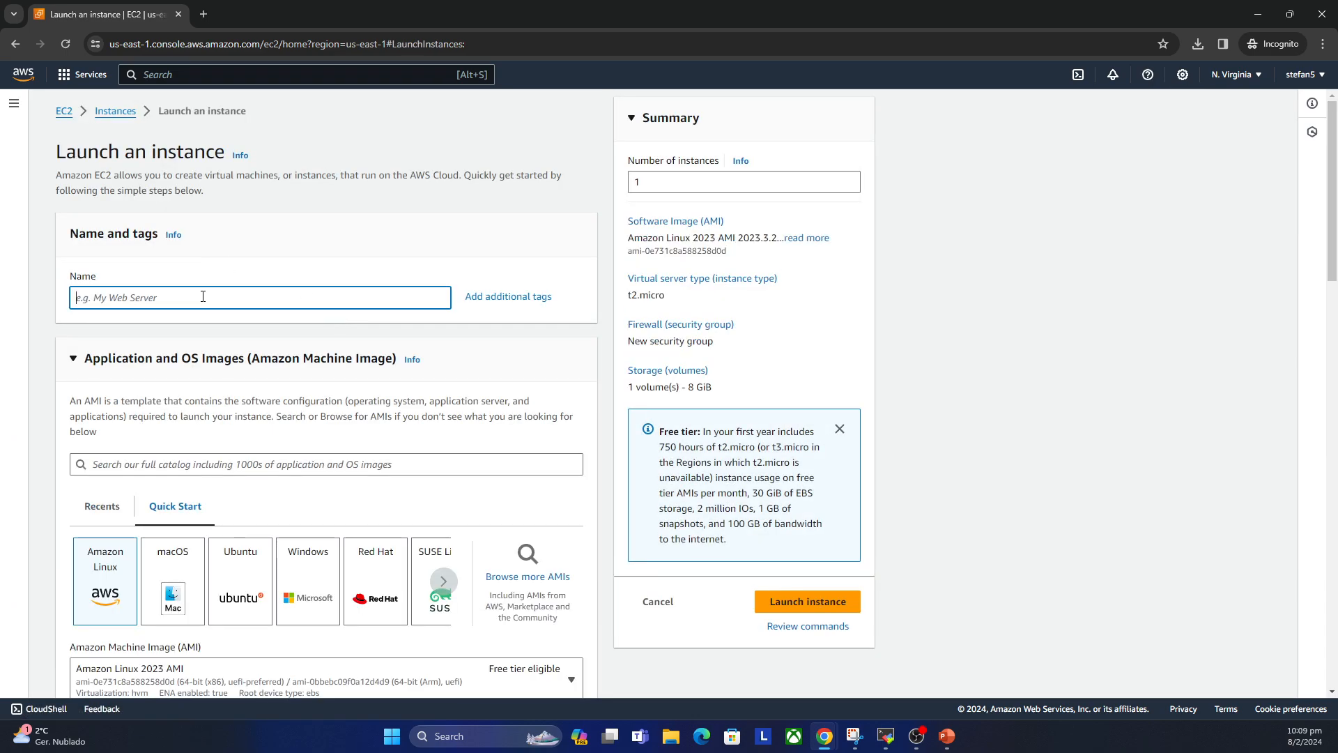
key("ctrl+v")
left_click(161, 277)
left_click(116, 296)
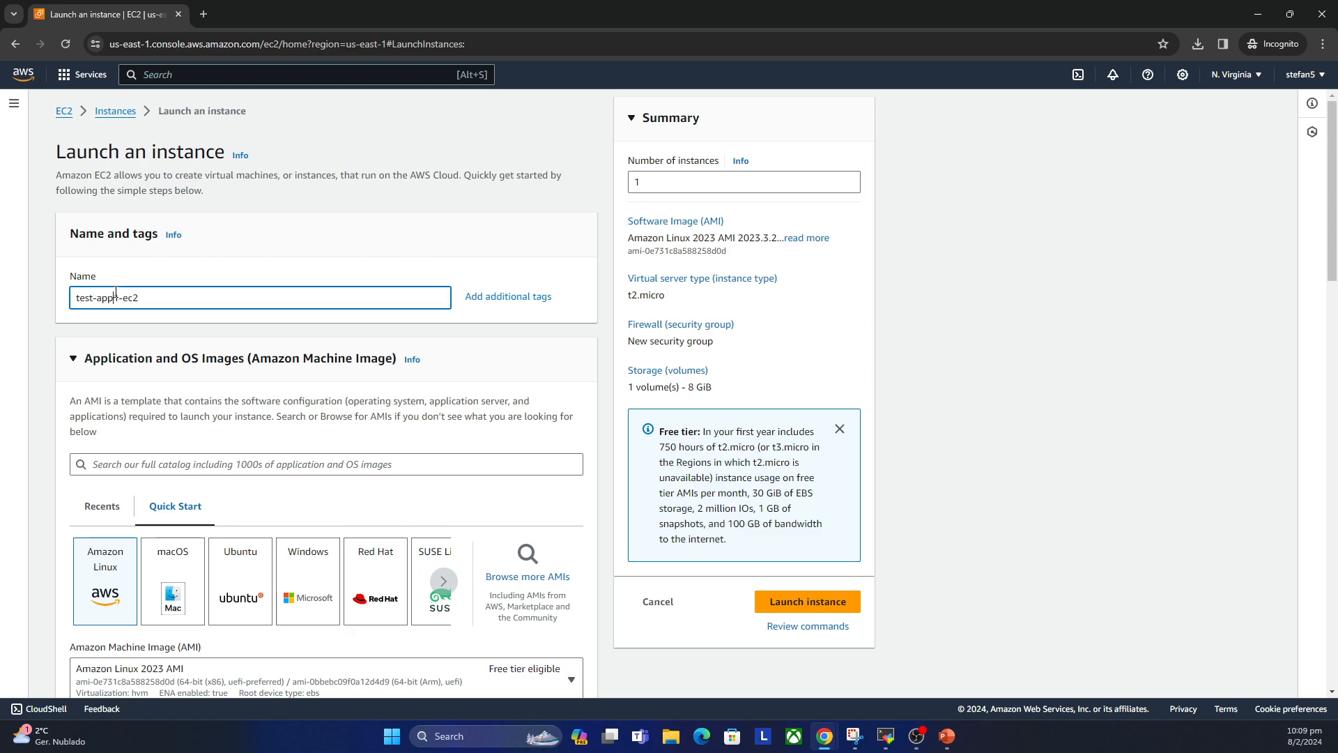
key("Delete")
type("2")
left_click(331, 235)
Step: Select testkey as the key pair for the new instance
scroll(240, 320, "down", 2)
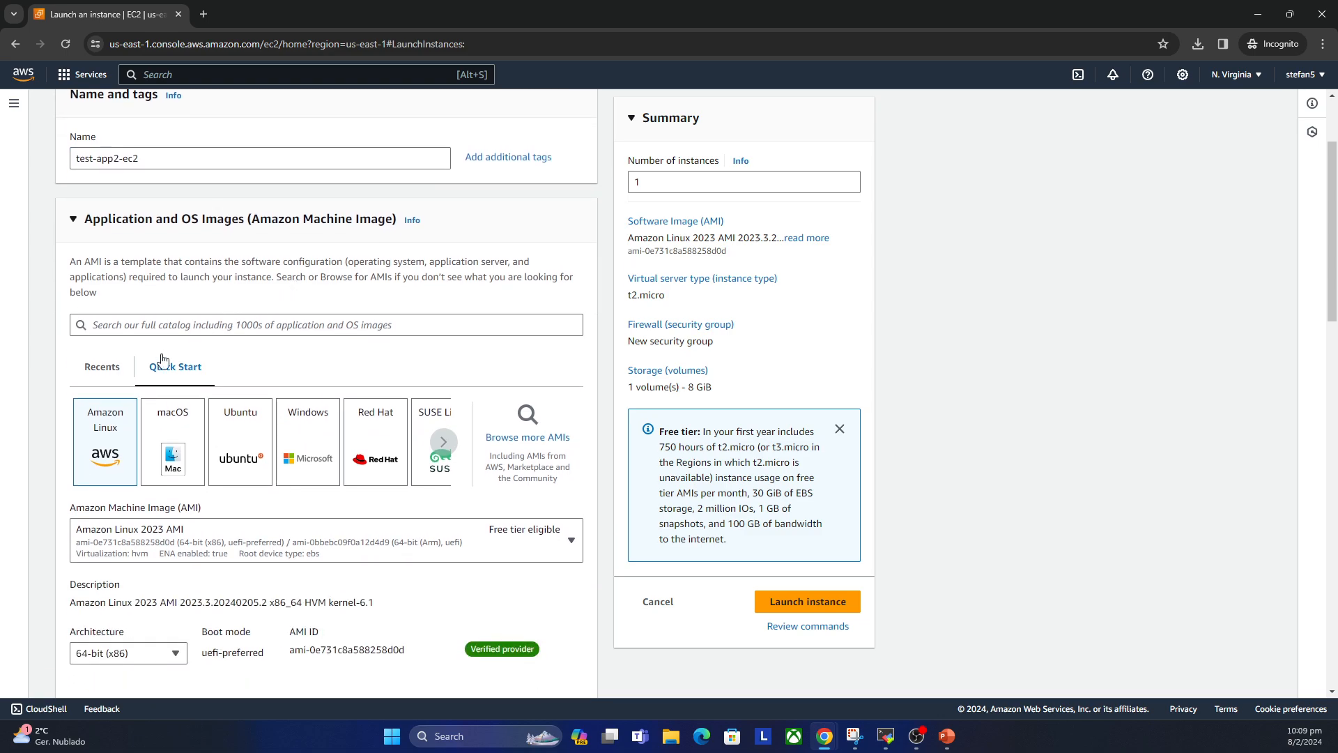
scroll(162, 360, "down", 7)
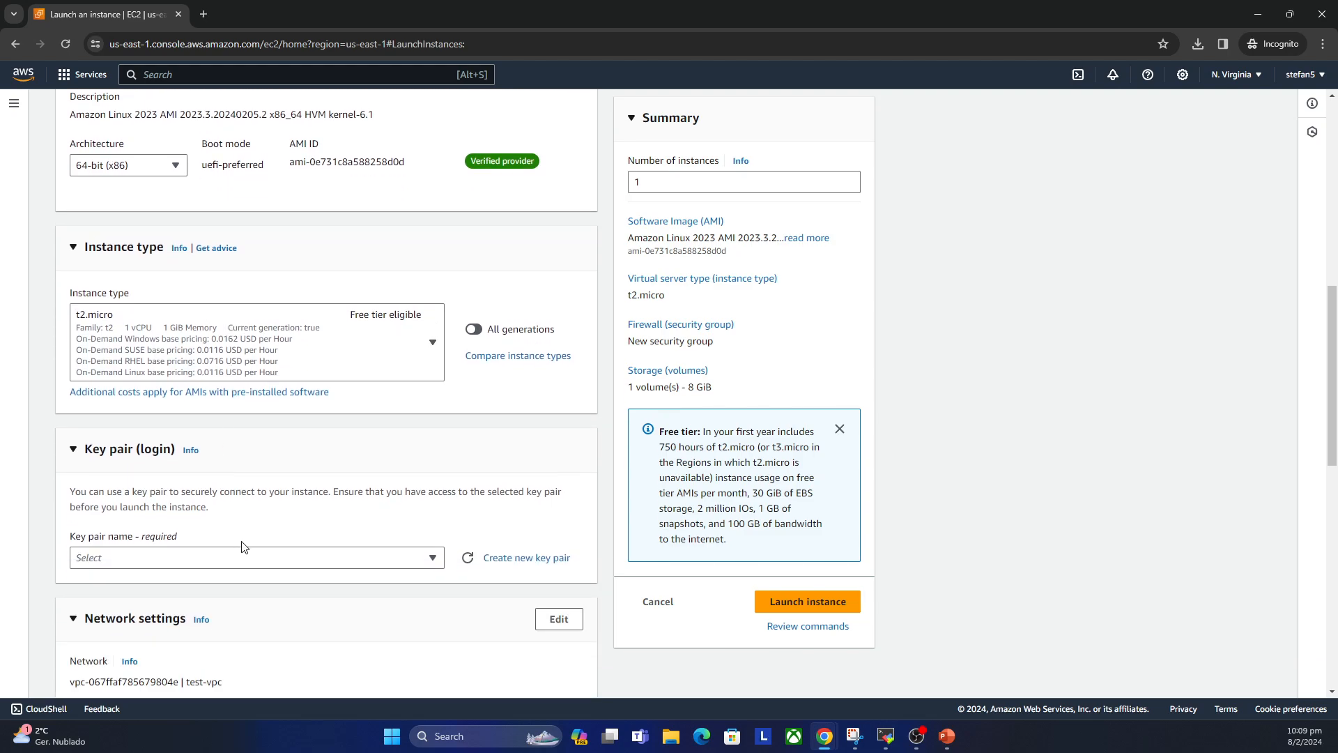
left_click(332, 559)
left_click(182, 631)
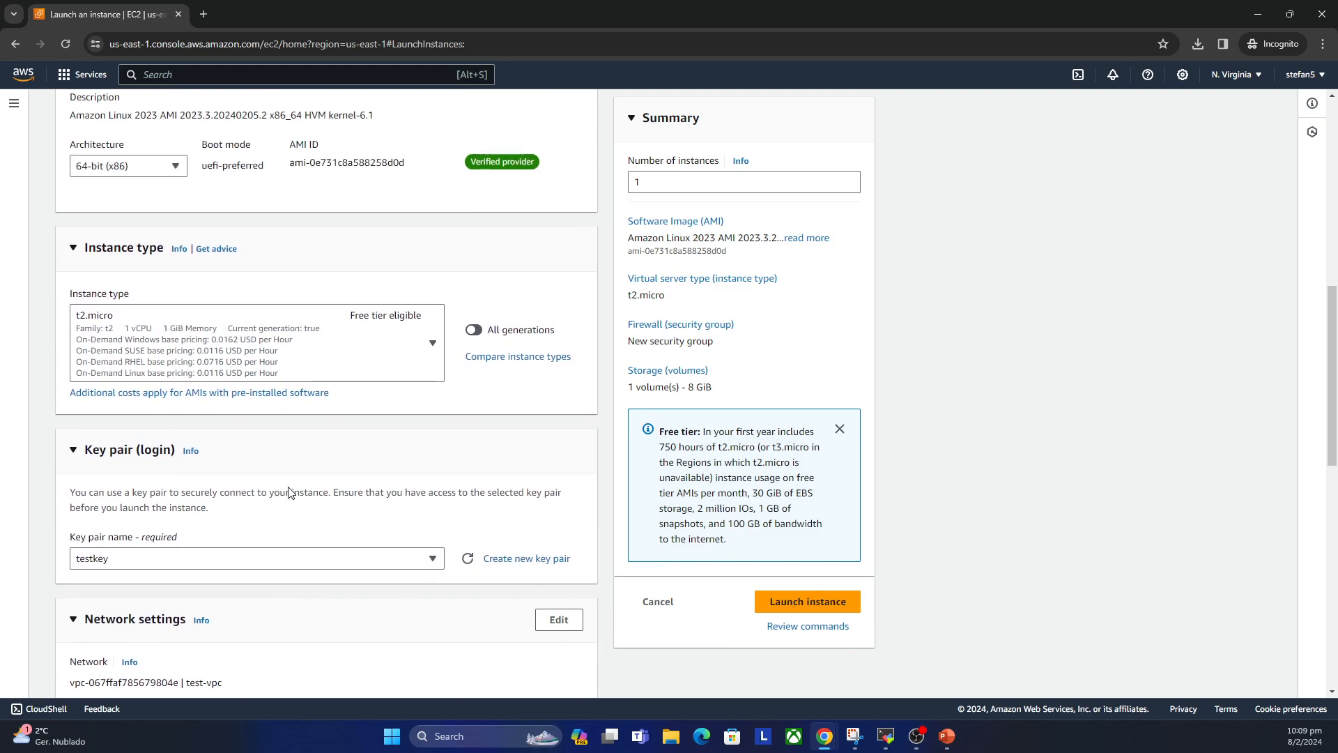
Step: Edit the new instance's network settings in test-vpc and choose test-private-app-2 as its subnet
scroll(290, 491, "up", 6)
scroll(292, 490, "down", 3)
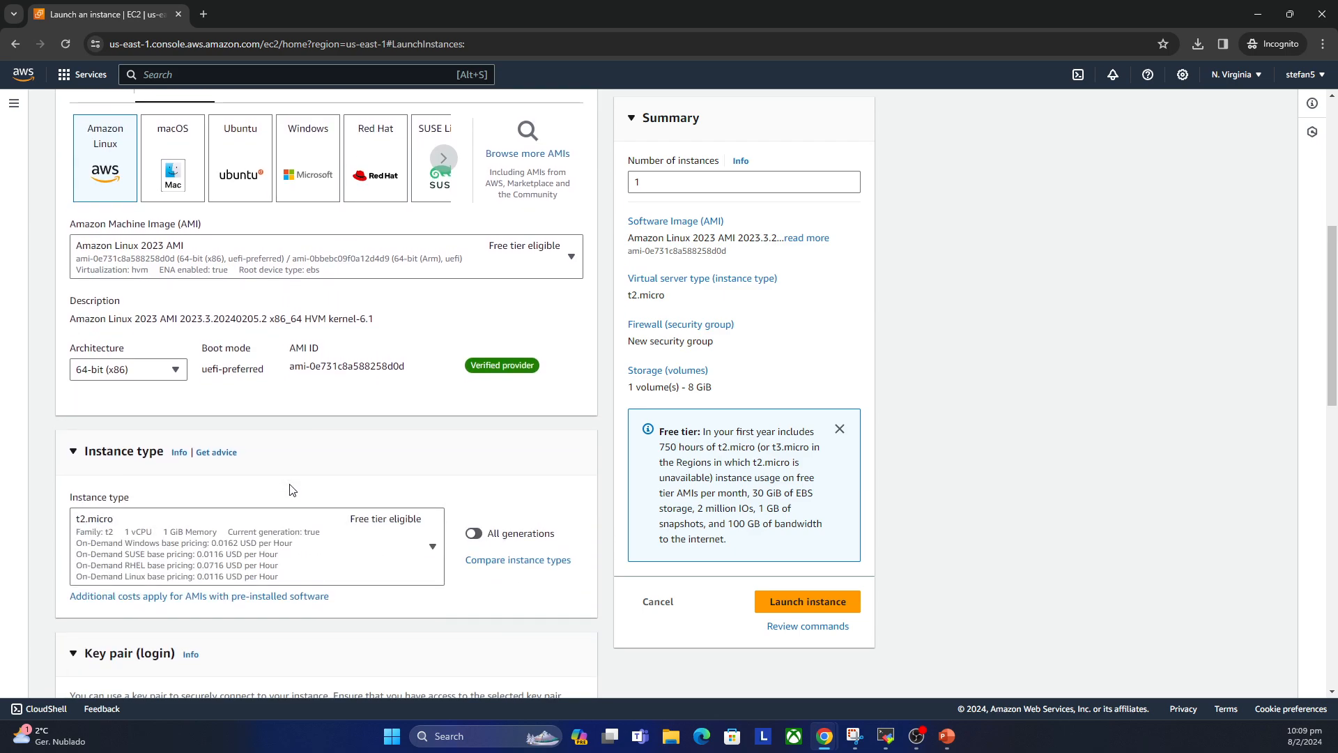
scroll(292, 490, "down", 8)
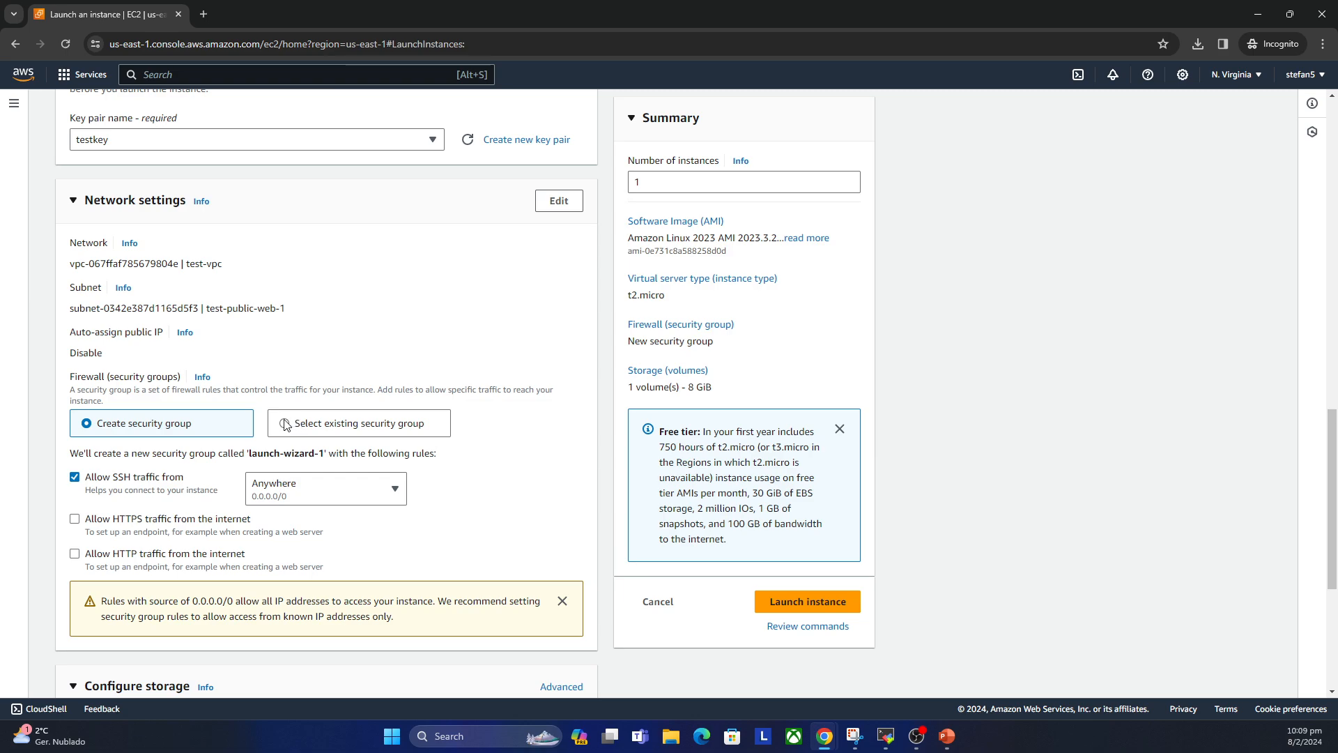
scroll(279, 418, "up", 2)
left_click(560, 334)
scroll(368, 398, "down", 1)
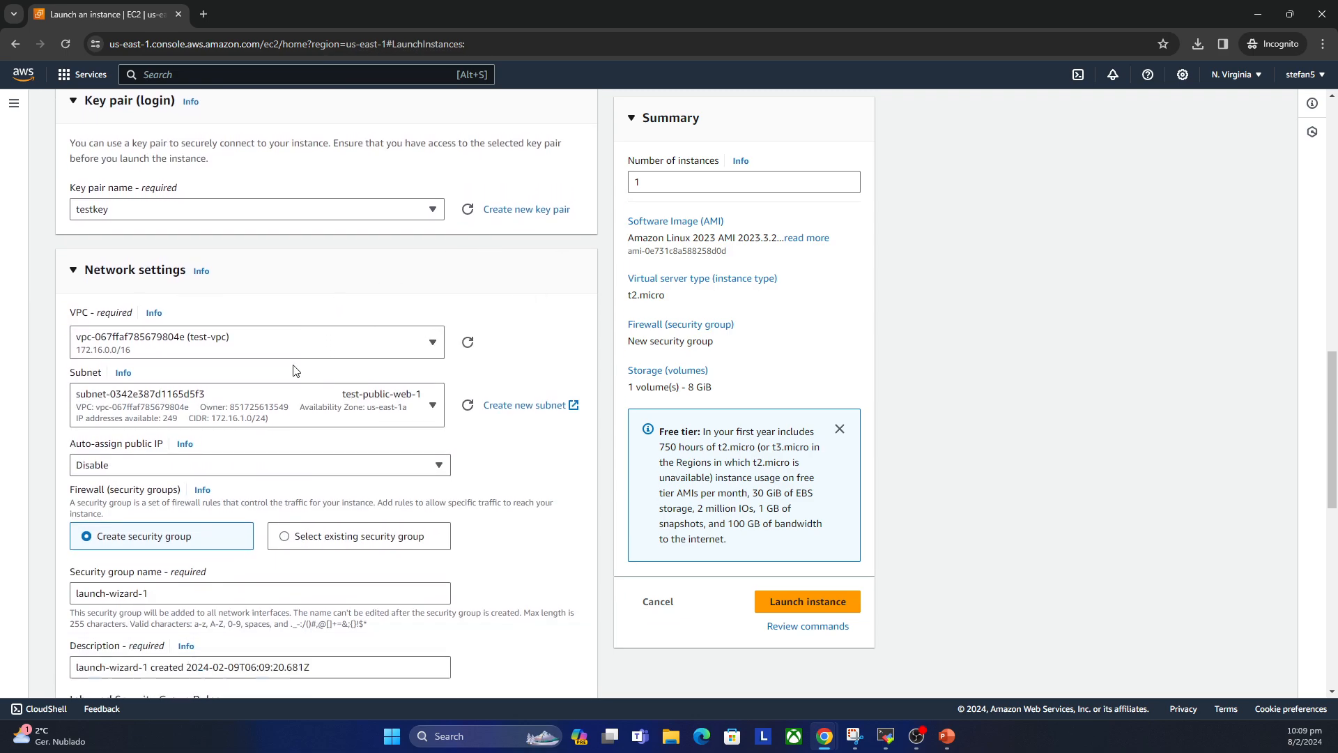
left_click(278, 340)
left_click(279, 340)
left_click(311, 412)
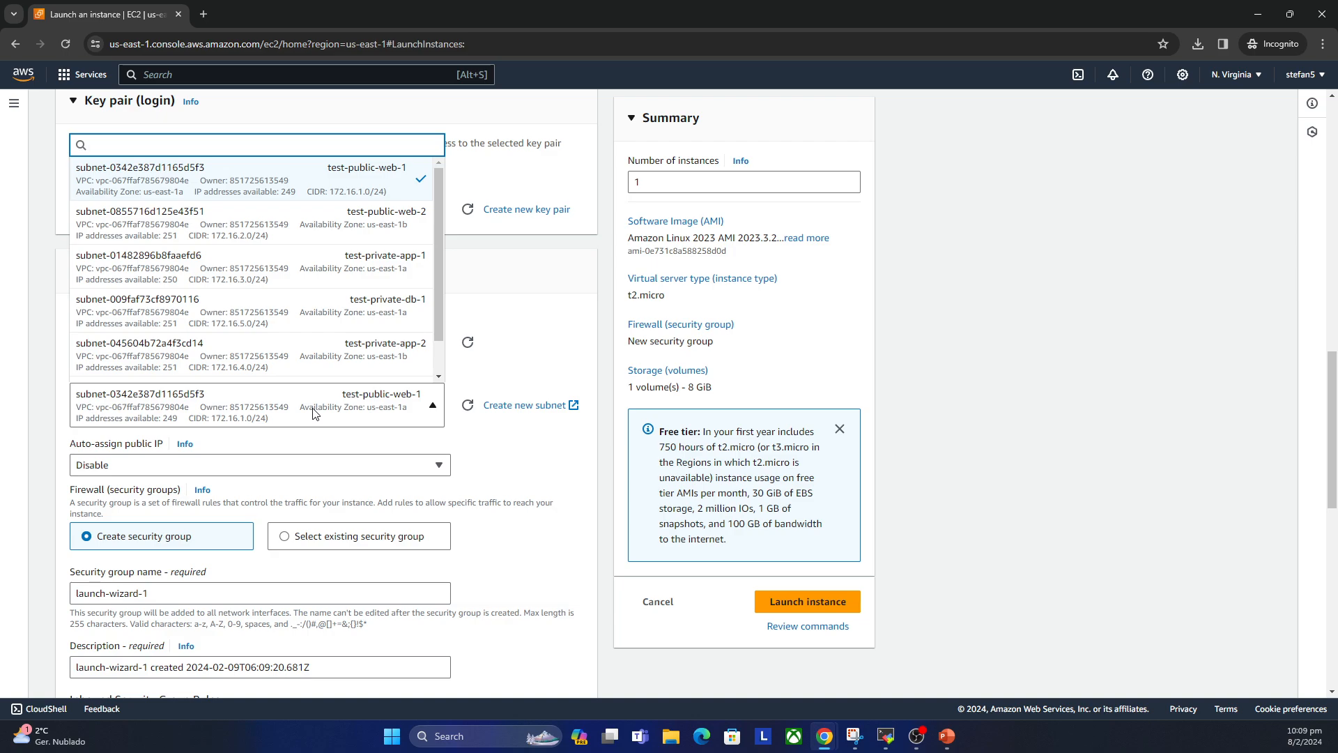
left_click(317, 359)
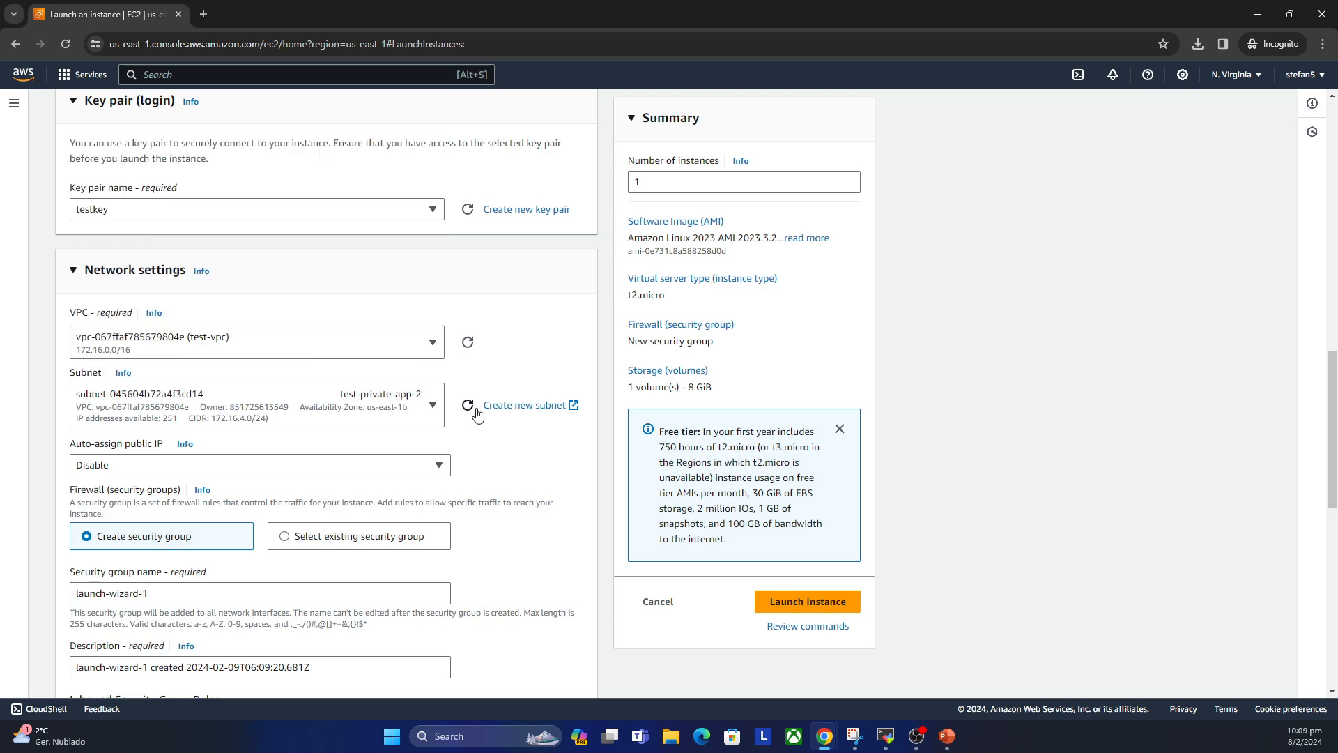
Step: Assign the existing security group test-php-app-server-sg to the new instance
scroll(340, 415, "down", 1)
scroll(291, 421, "down", 1)
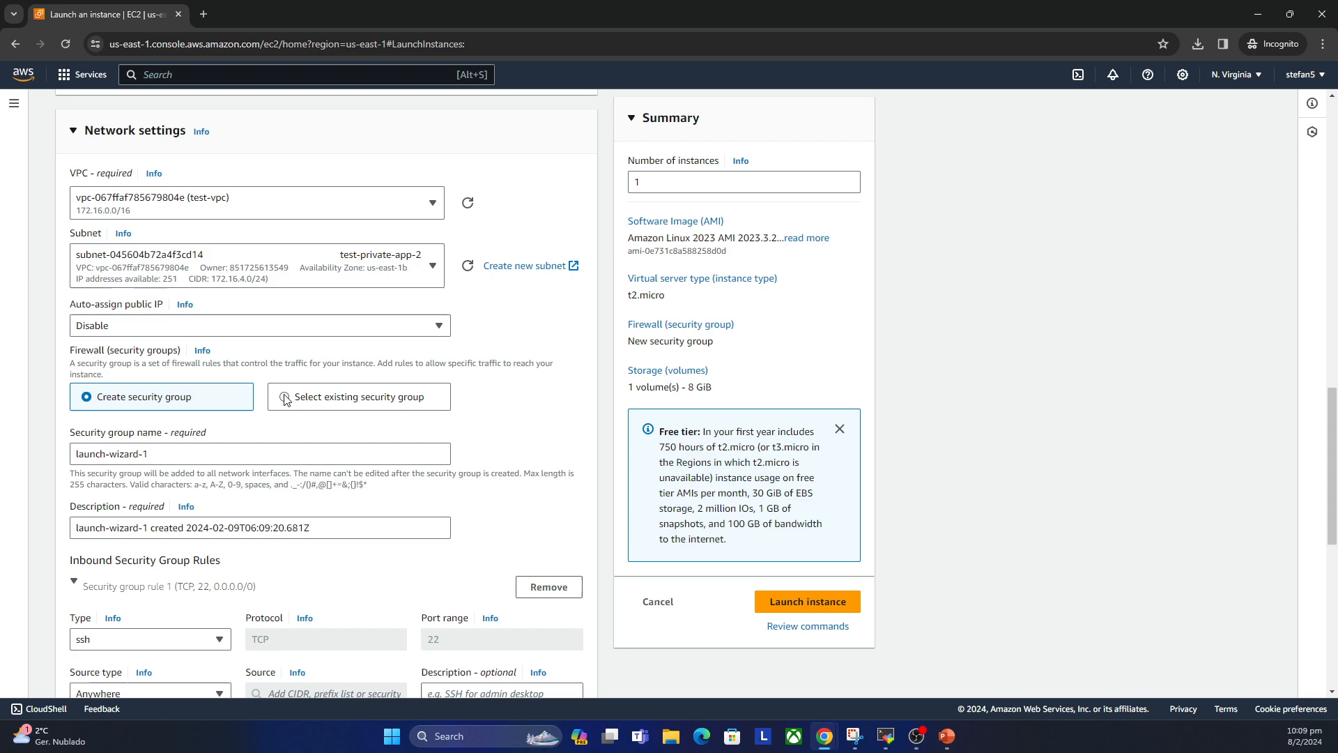
left_click(334, 400)
scroll(293, 448, "down", 1)
left_click(325, 391)
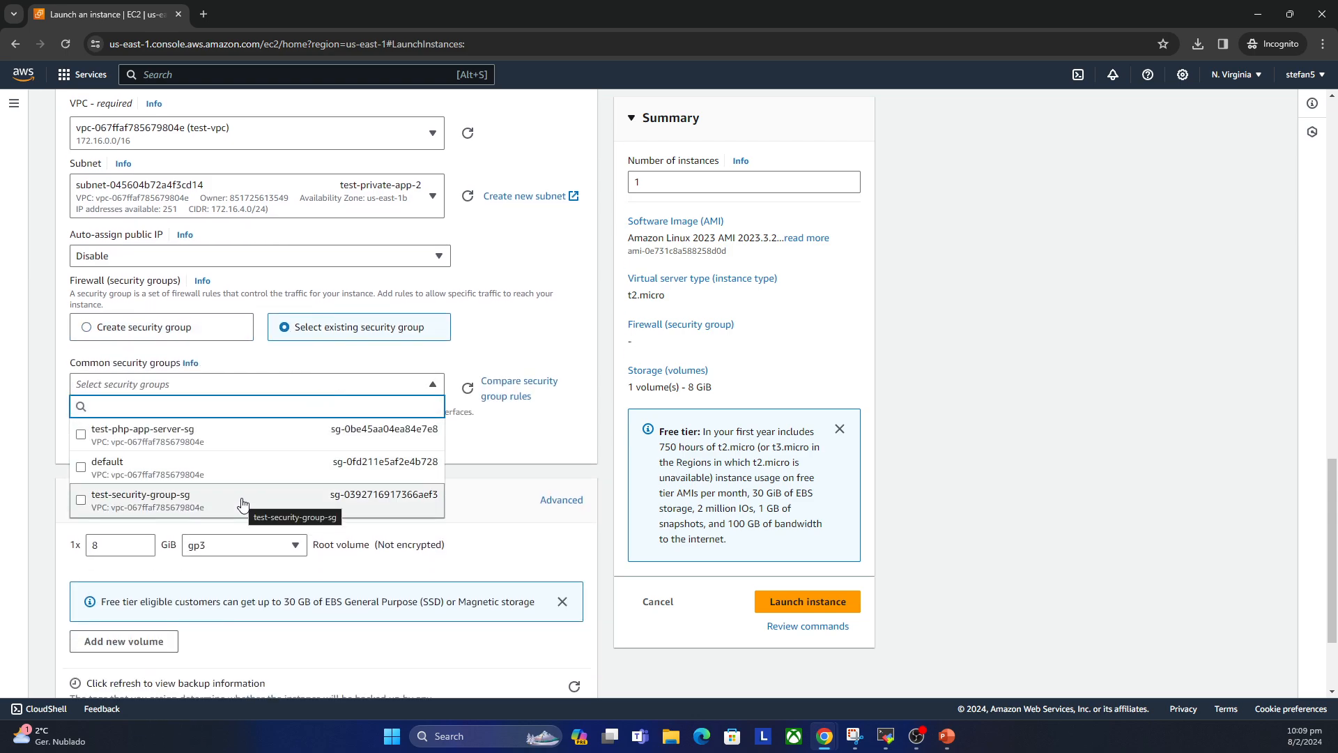
left_click(139, 434)
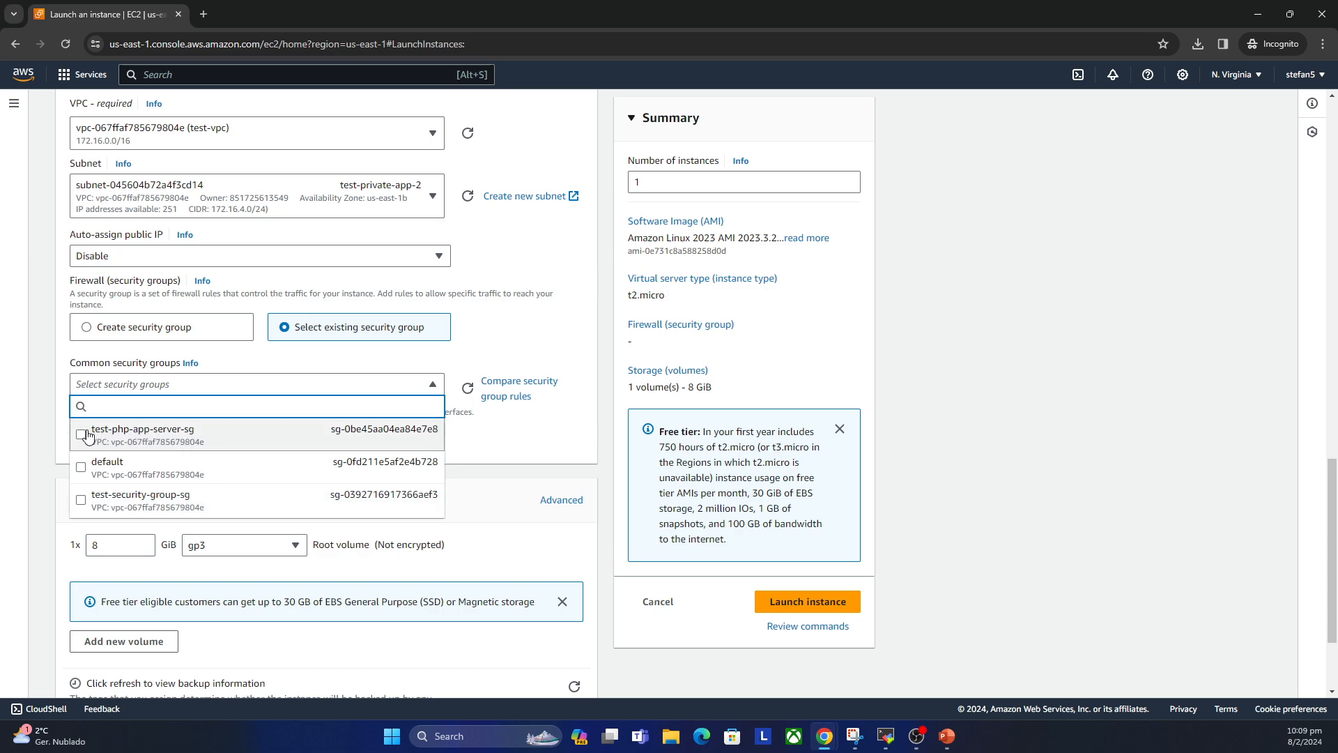
Step: Review the whole launch configuration of test-app2-ec2, including name, image, instance type, key pair, network and storage
scroll(425, 443, "down", 1)
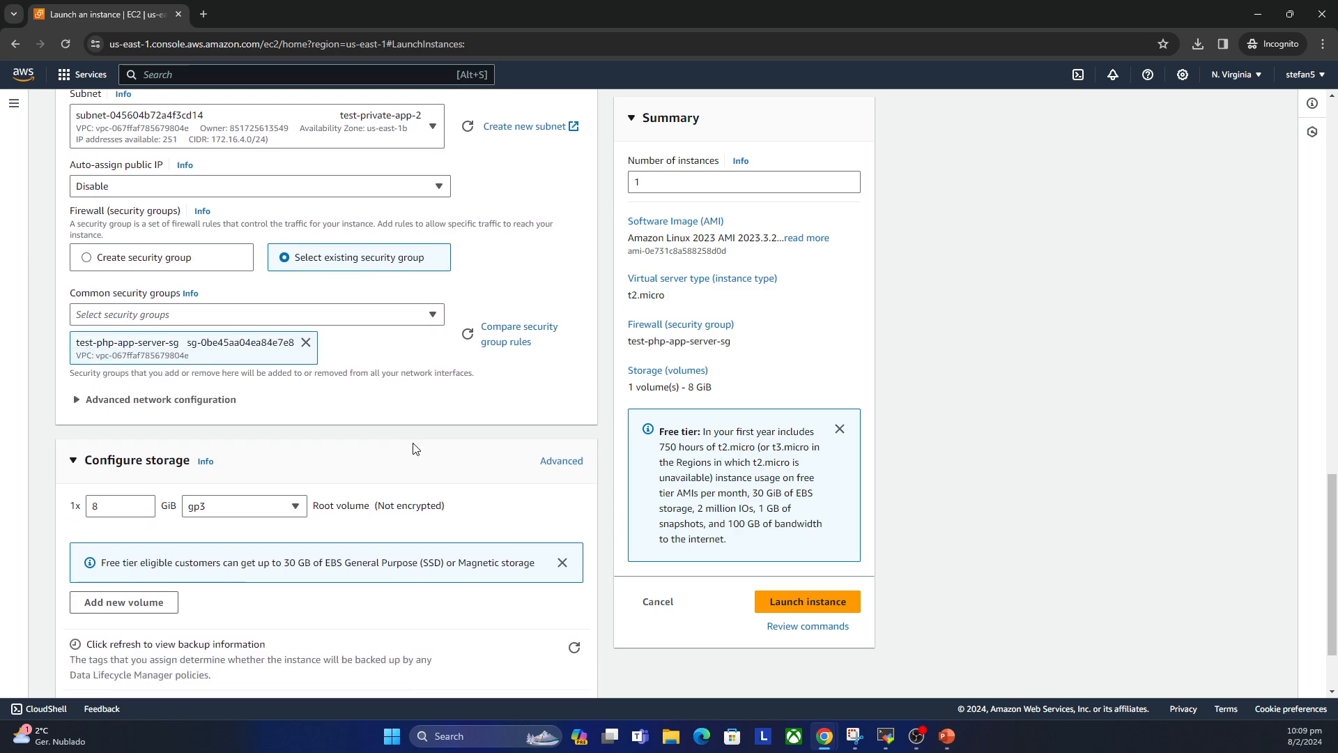
scroll(415, 448, "down", 1)
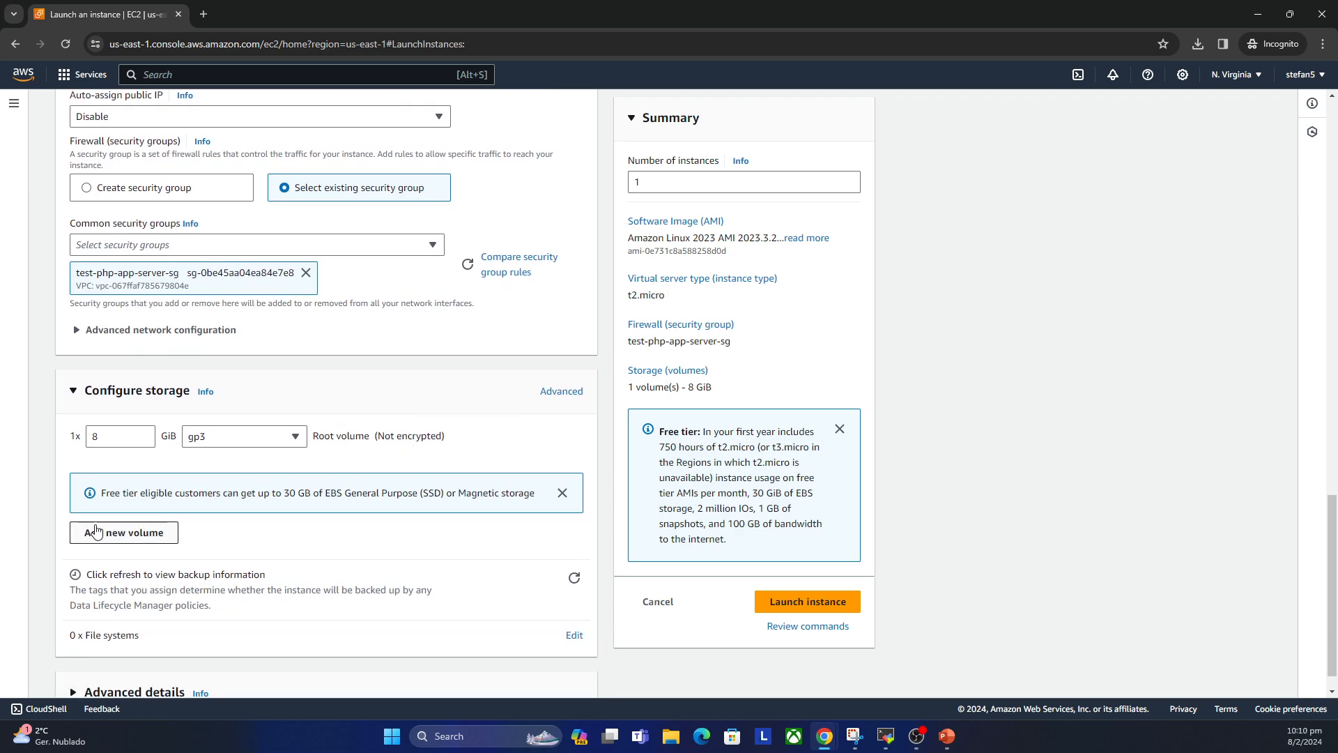
scroll(450, 473, "down", 1)
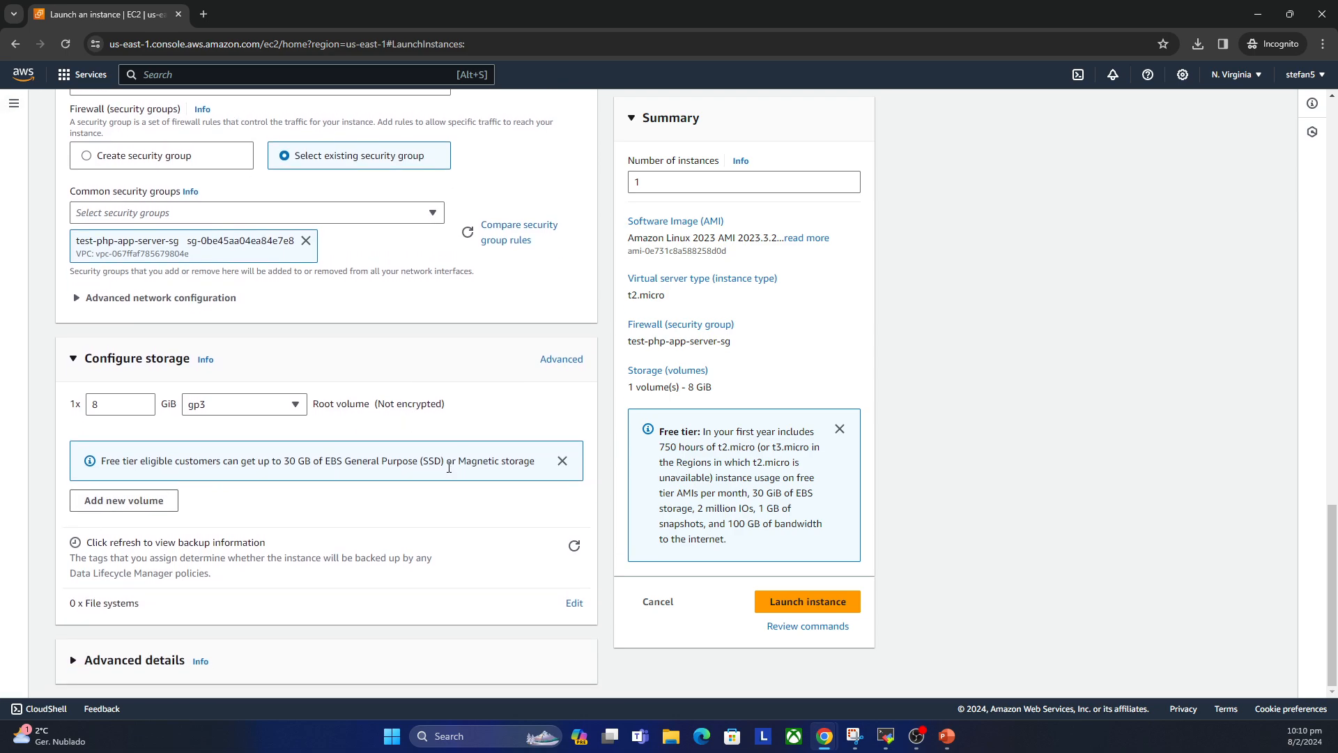
scroll(449, 468, "up", 6)
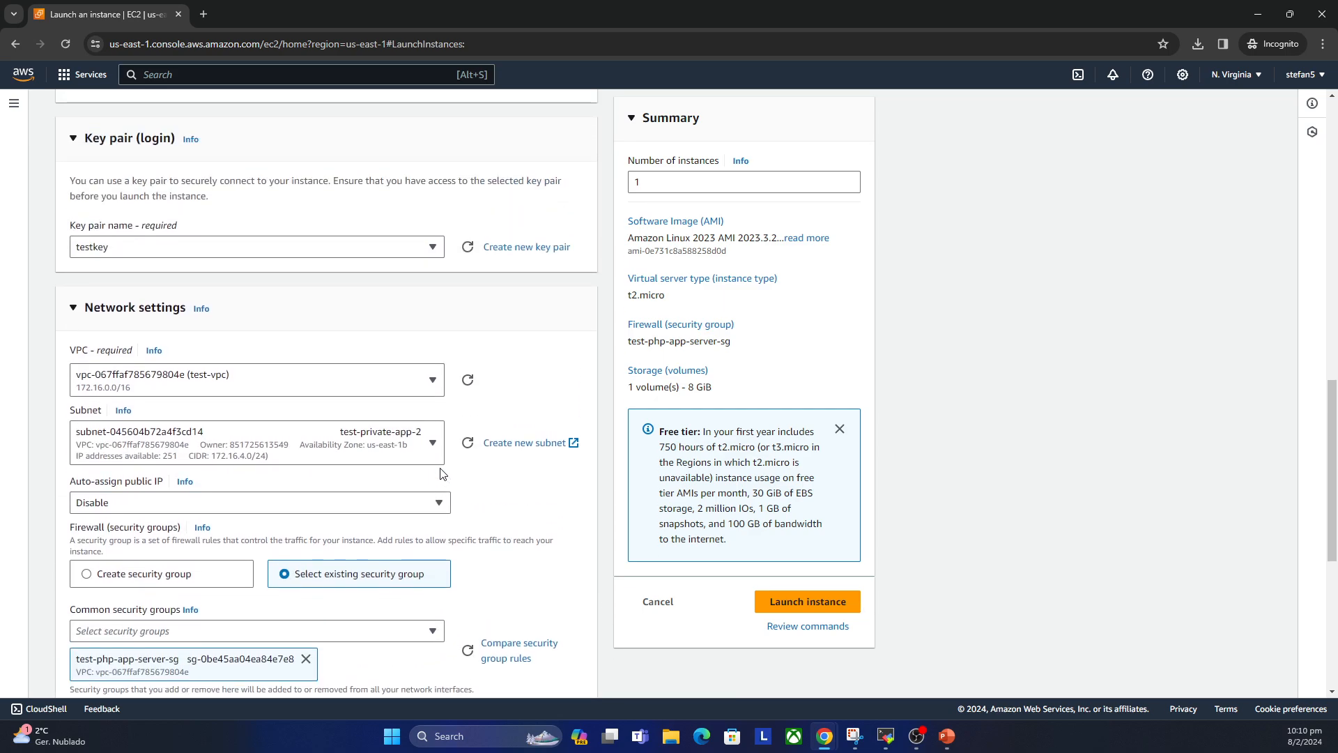
scroll(442, 470, "down", 4)
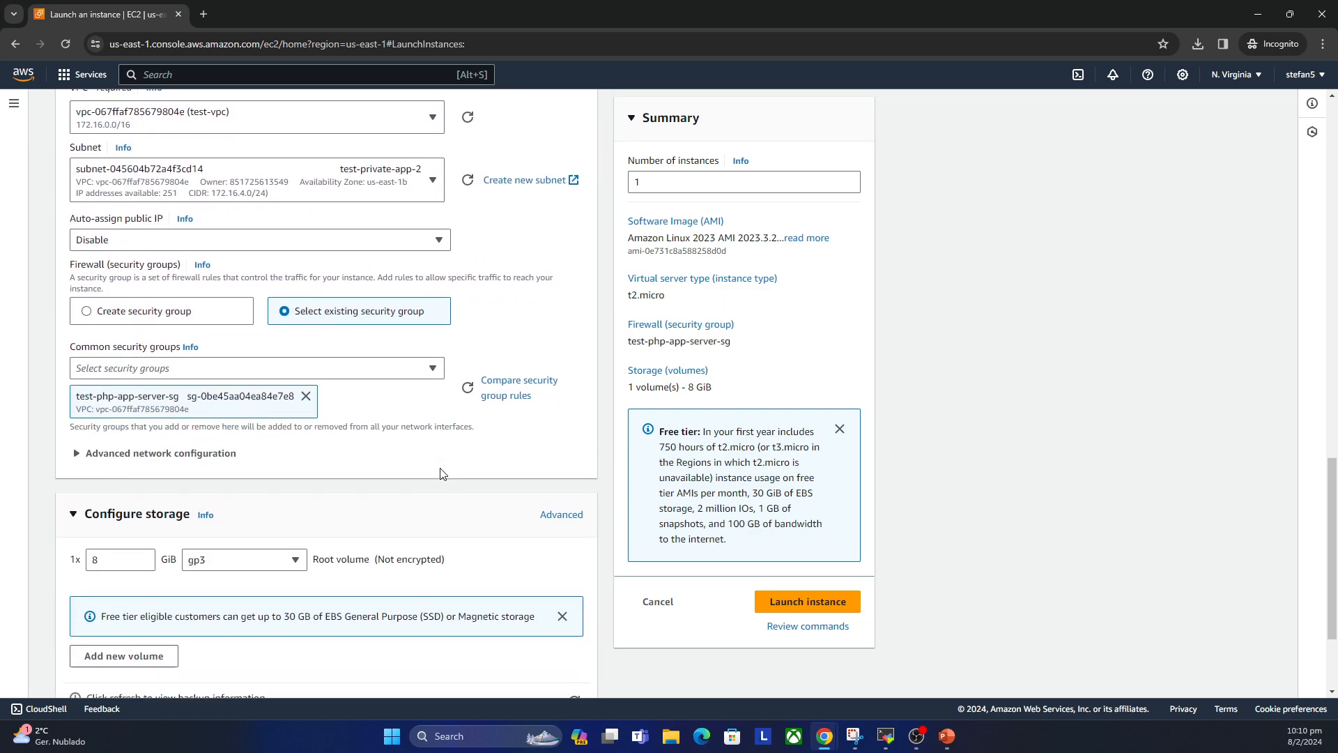
scroll(362, 452, "up", 4)
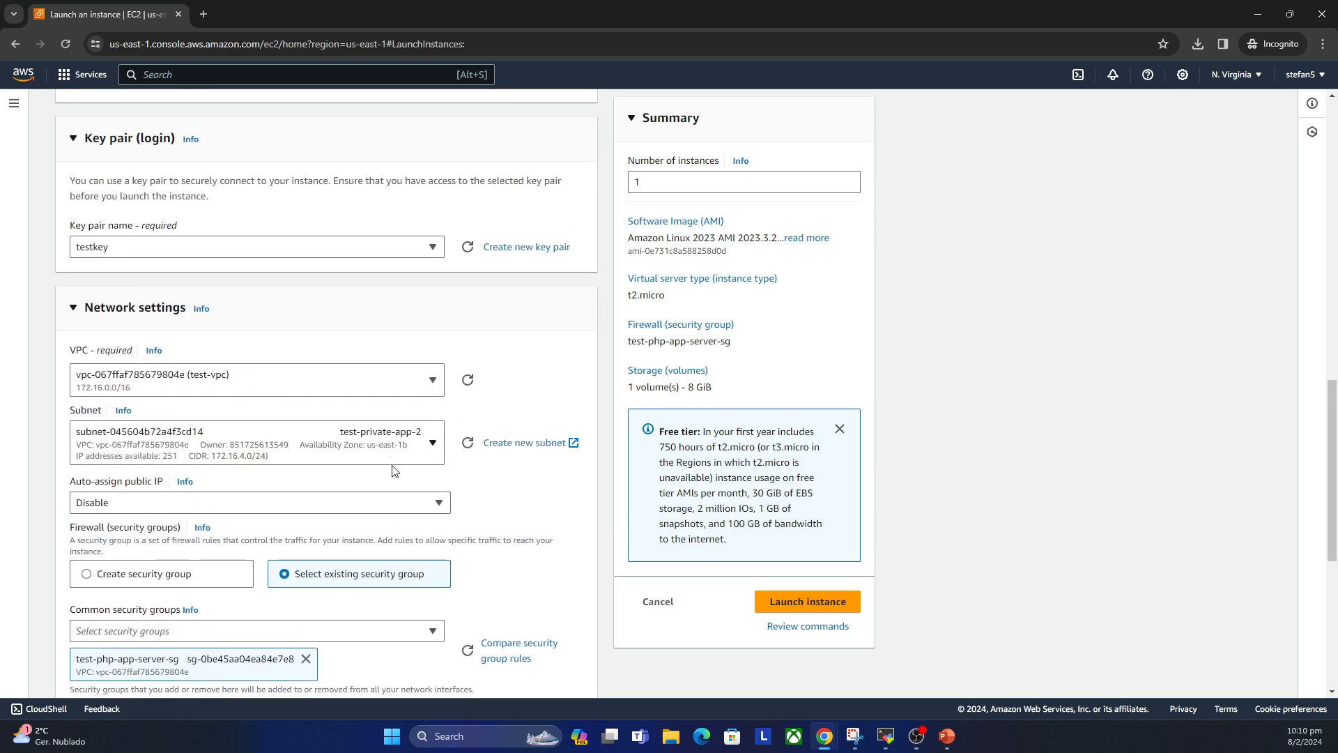
scroll(395, 479, "up", 8)
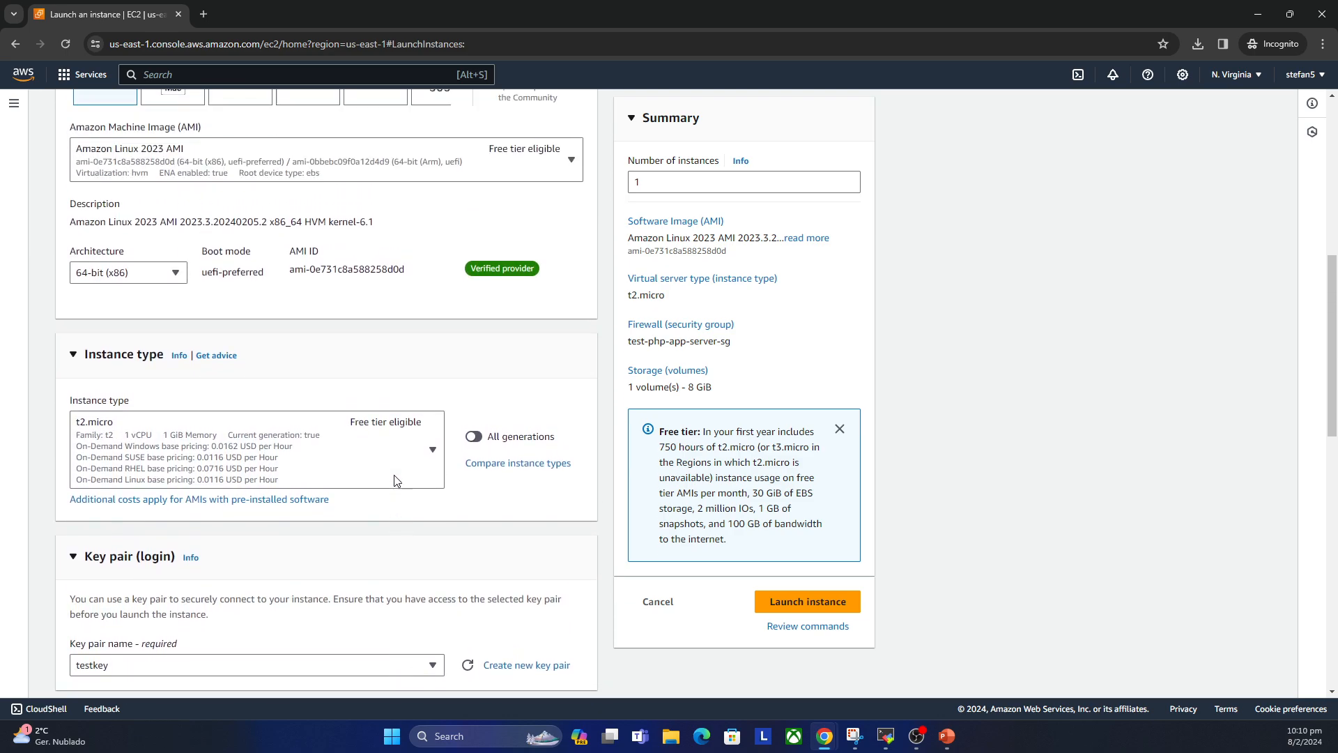
scroll(397, 481, "up", 5)
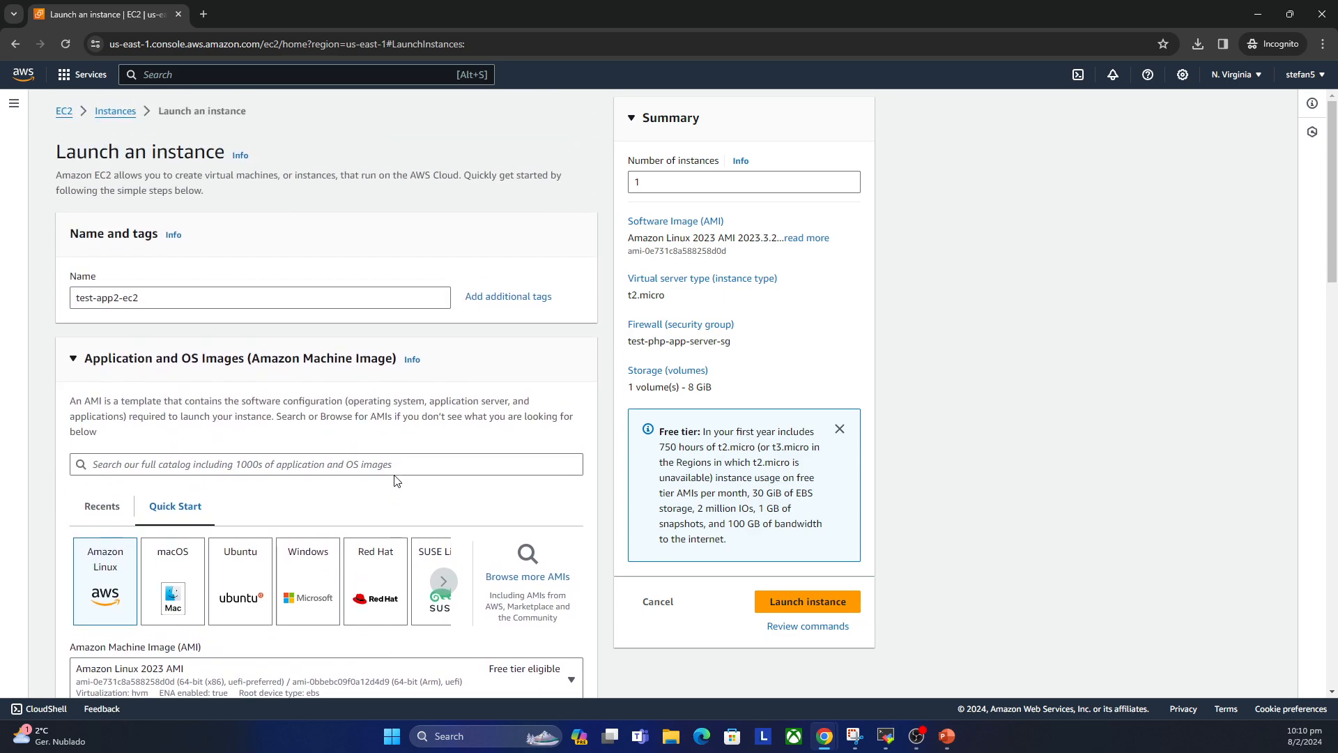
scroll(395, 481, "down", 9)
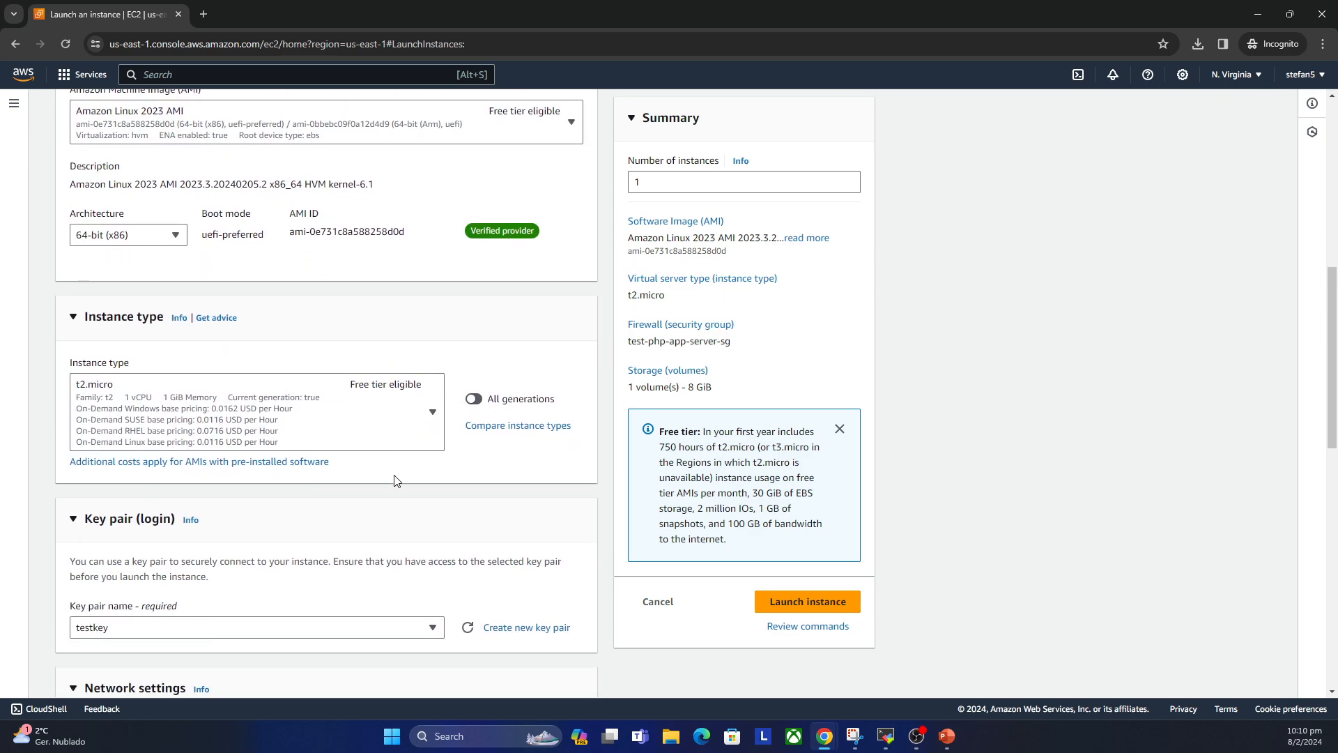
scroll(394, 481, "down", 9)
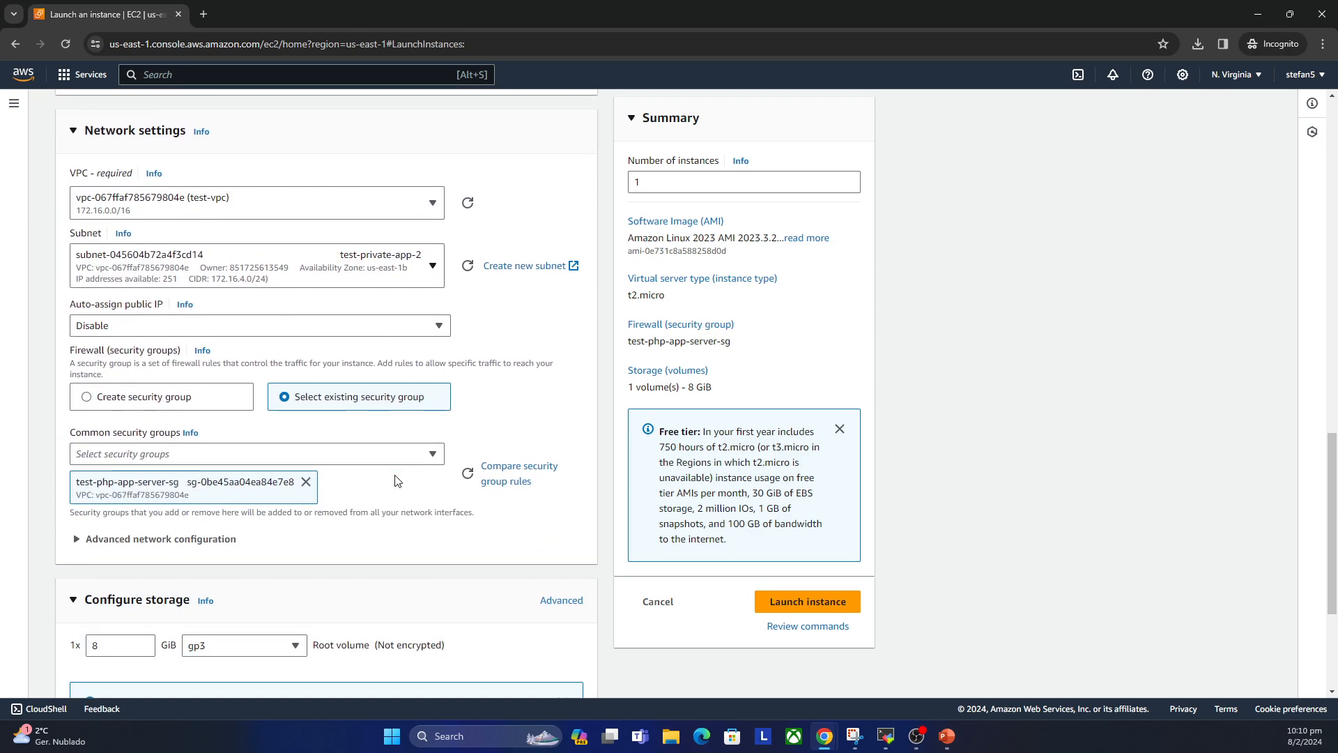
scroll(396, 480, "down", 2)
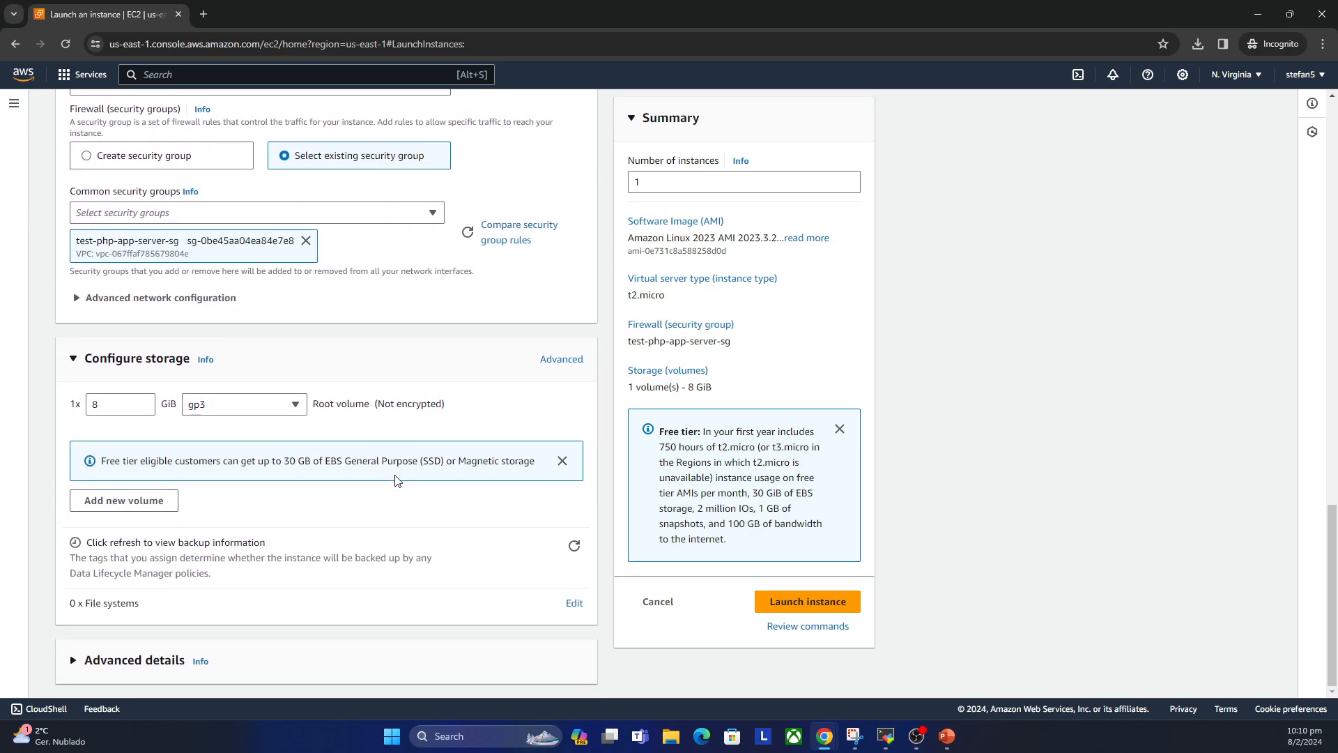
Step: Launch test-app2-ec2, return to the instance list and refresh it to check the status of the instances
left_click(804, 604)
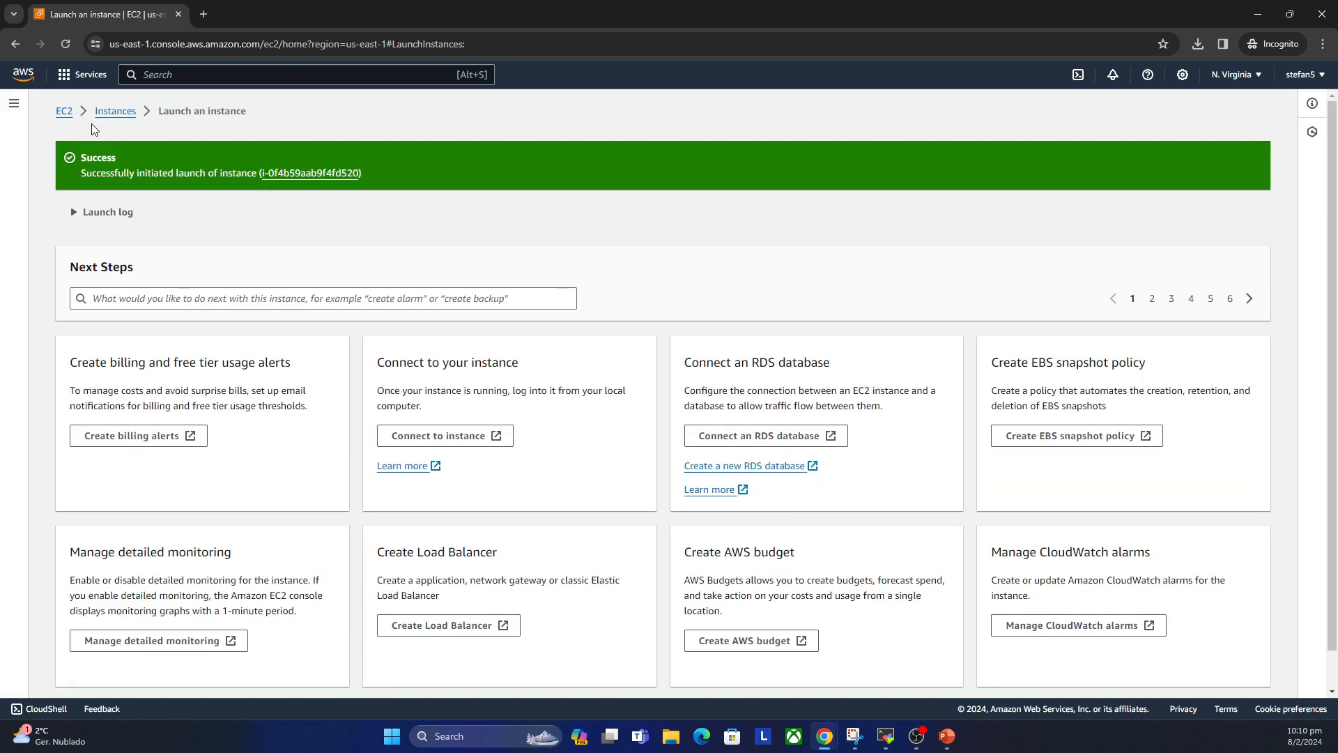
left_click(115, 112)
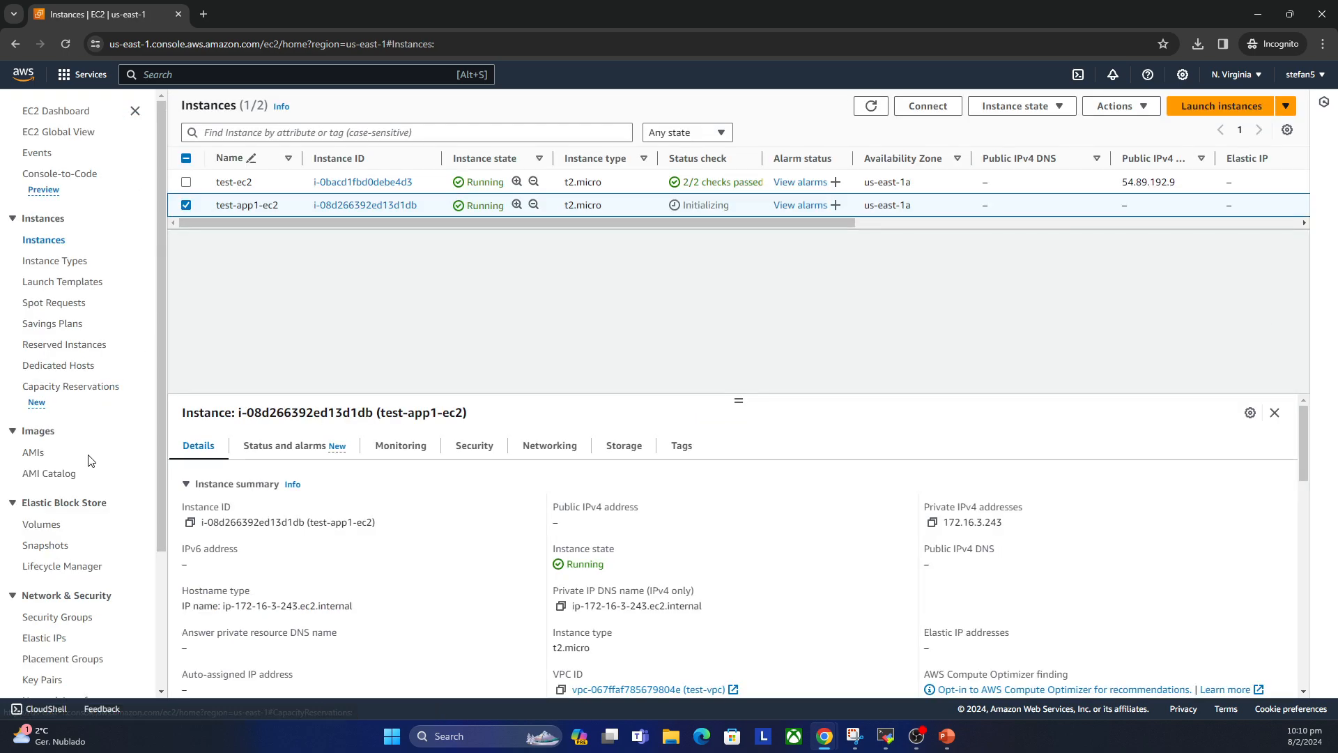
left_click(65, 44)
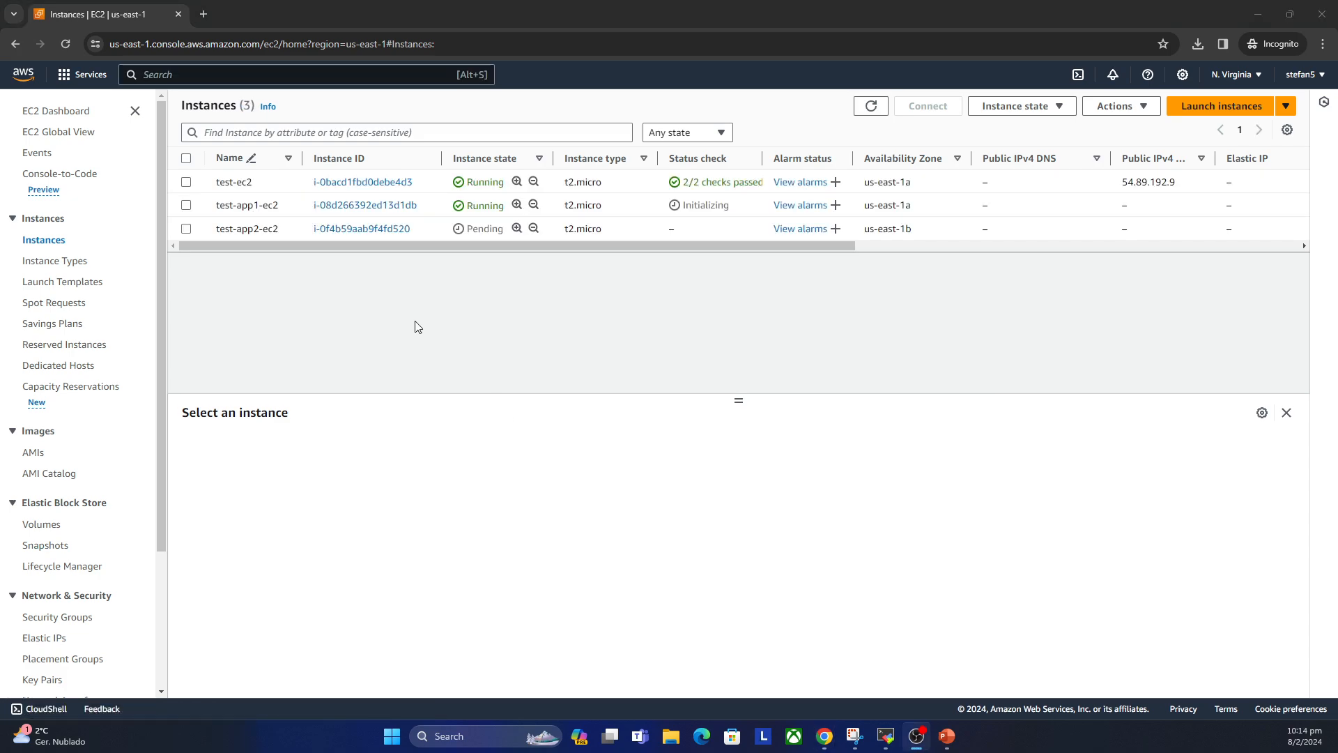
left_click(65, 44)
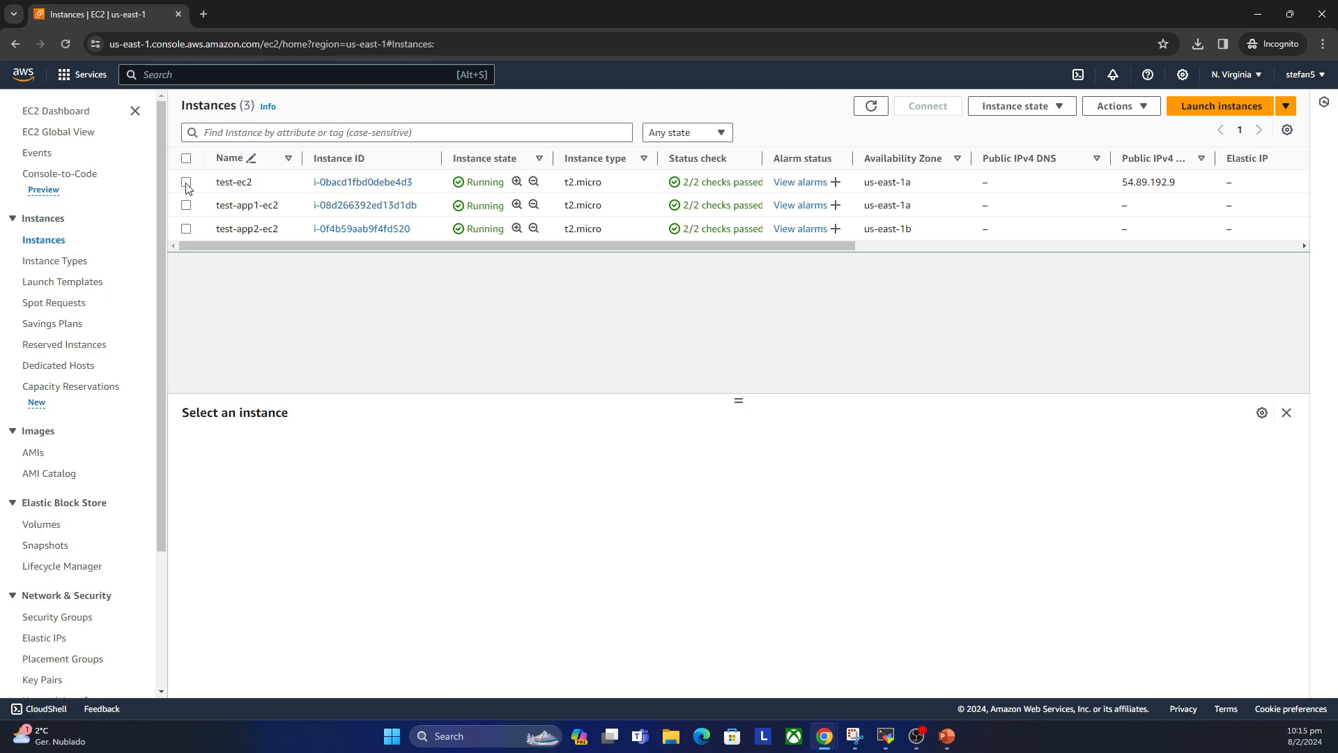
Step: Open the connection options of test-ec2 and look at the SSH client and Session Manager methods
left_click(362, 184)
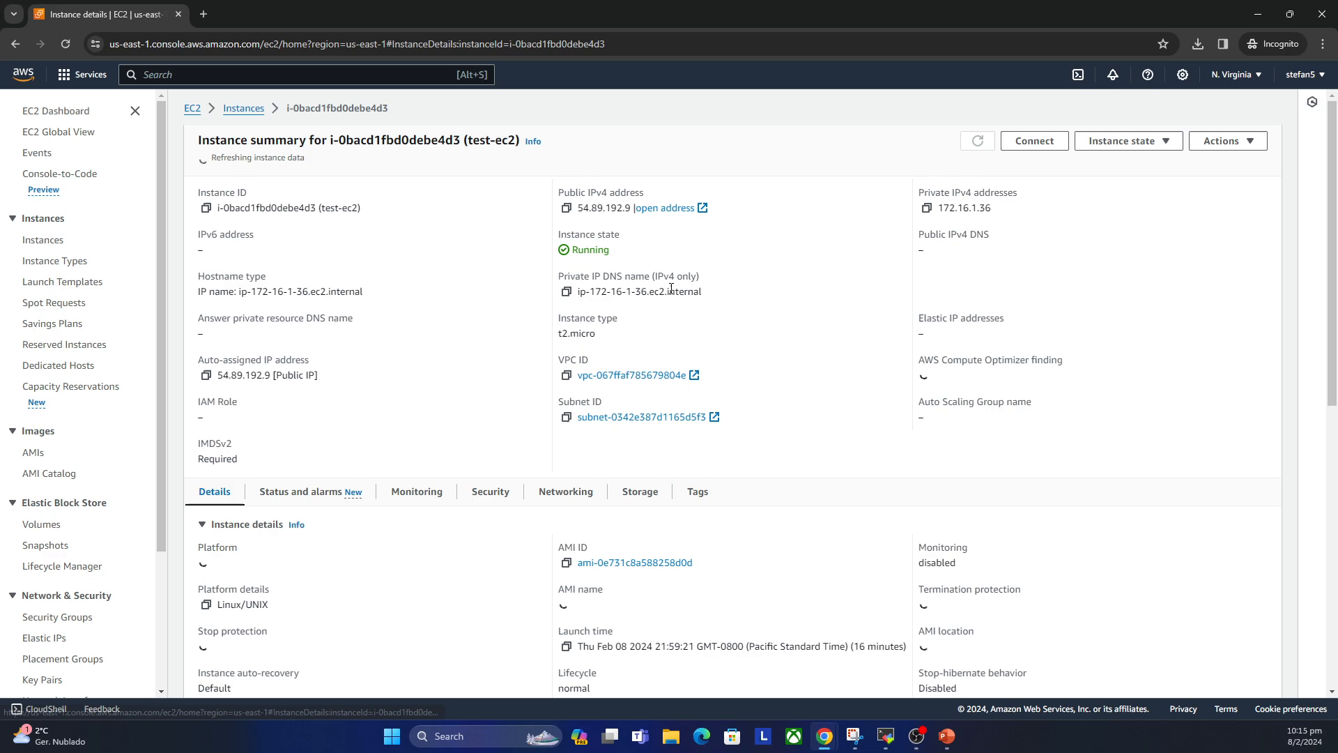
left_click(1032, 146)
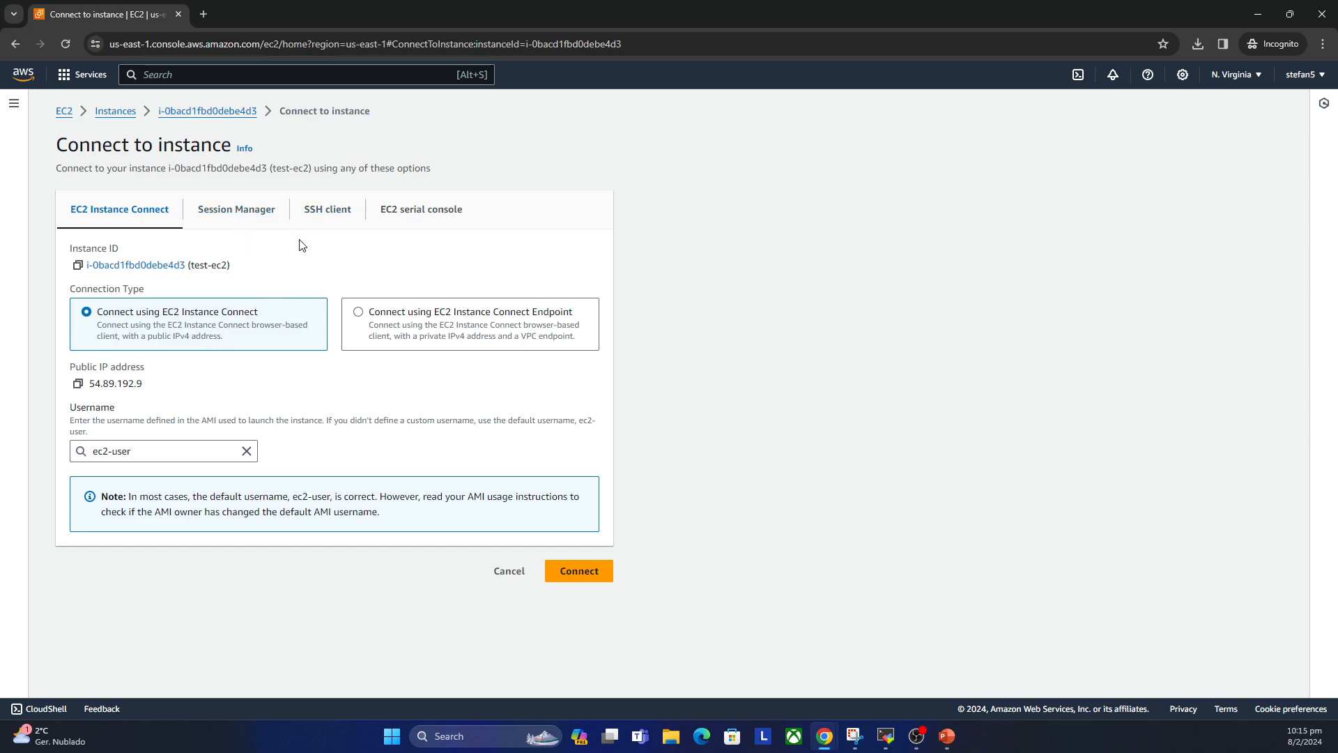
left_click(334, 212)
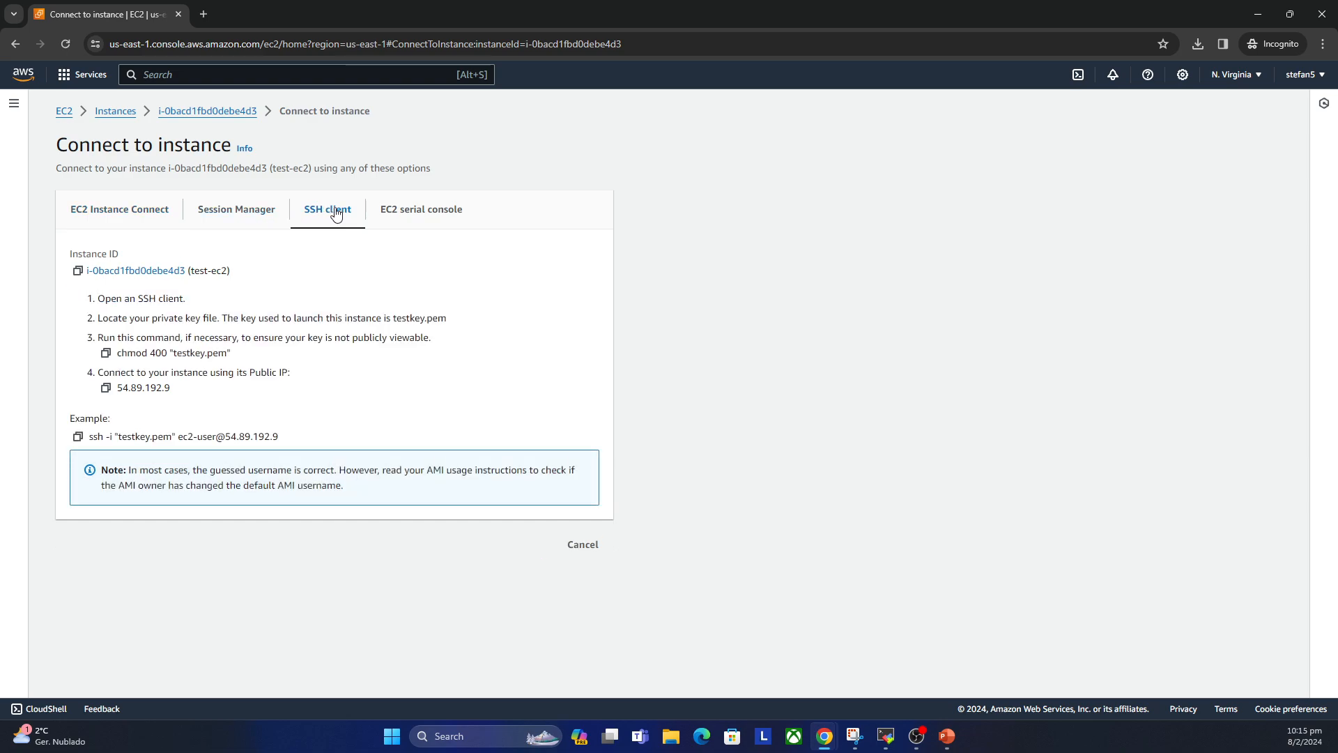
left_click(246, 218)
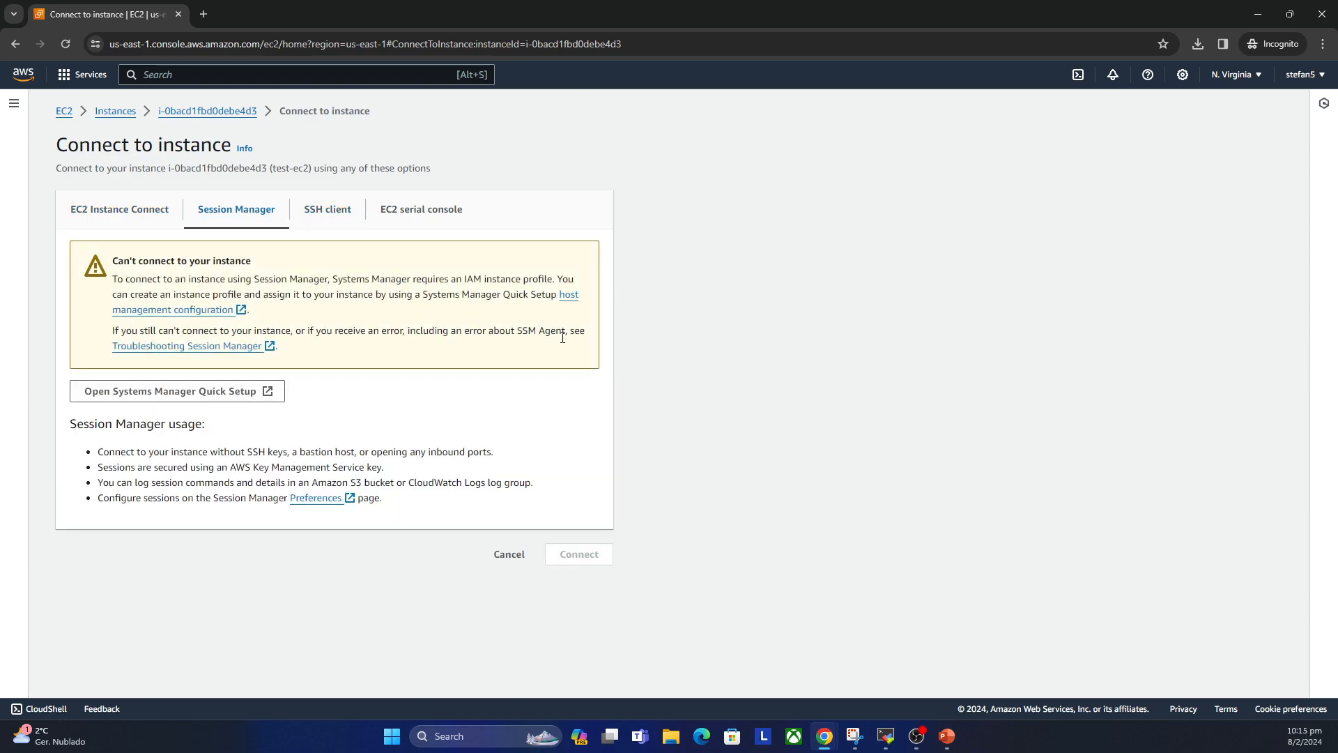
Step: Open Systems Manager Quick Setup for test-ec2 and start it with us-east-1 as the home Region
left_click(214, 392)
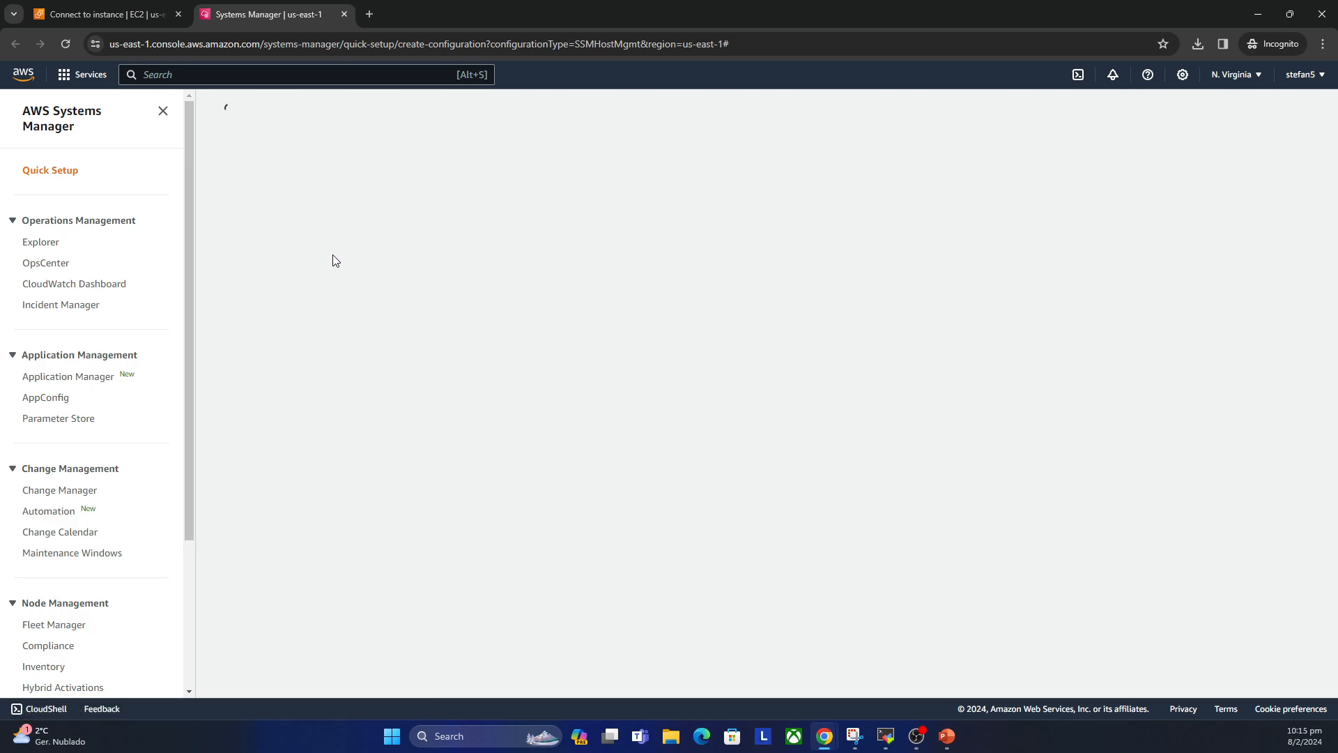
scroll(600, 312, "down", 4)
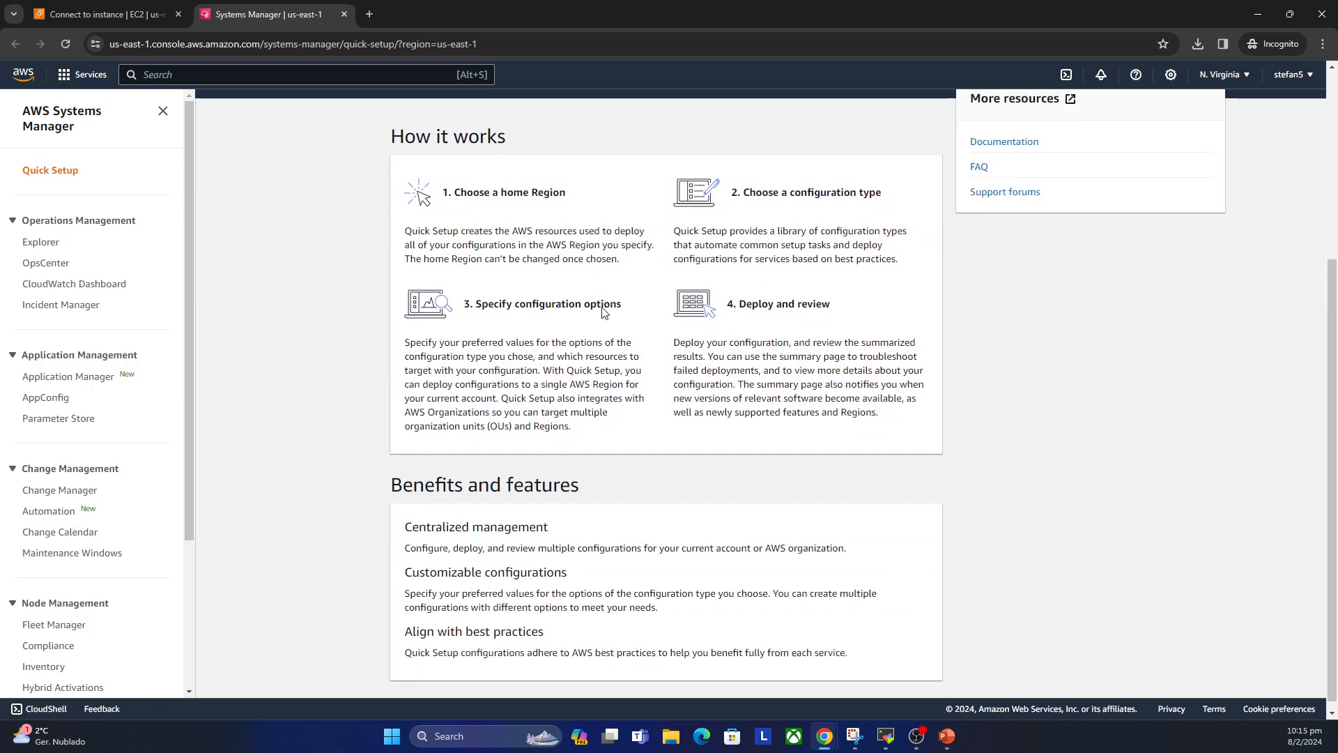
scroll(601, 309, "up", 4)
scroll(601, 307, "down", 4)
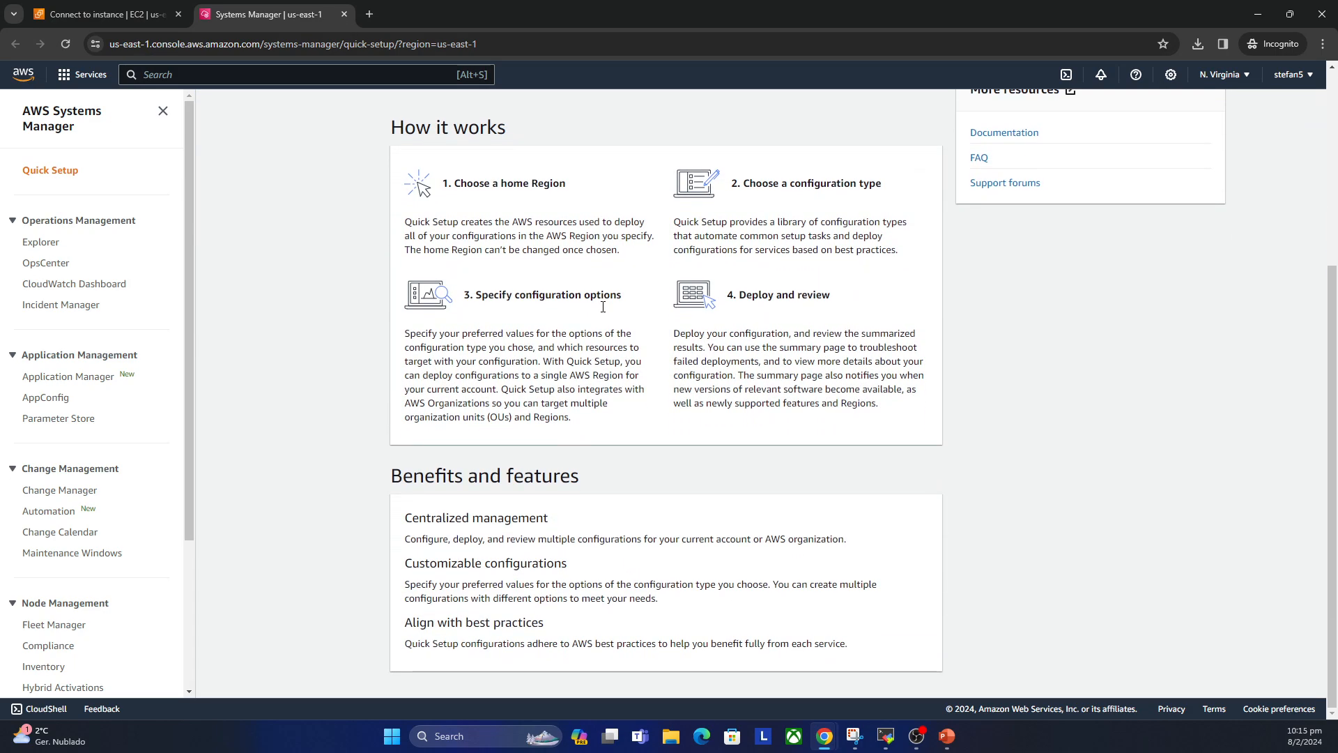
scroll(603, 307, "up", 4)
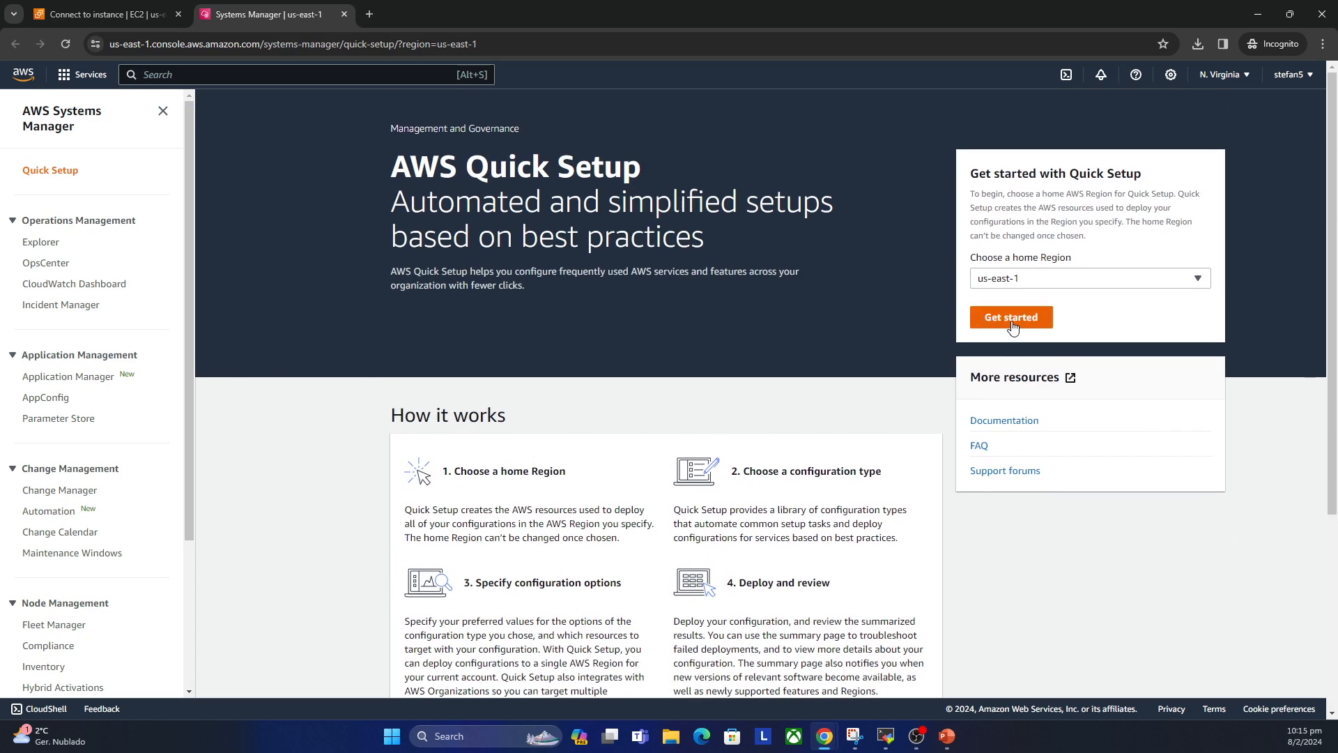
left_click(1012, 319)
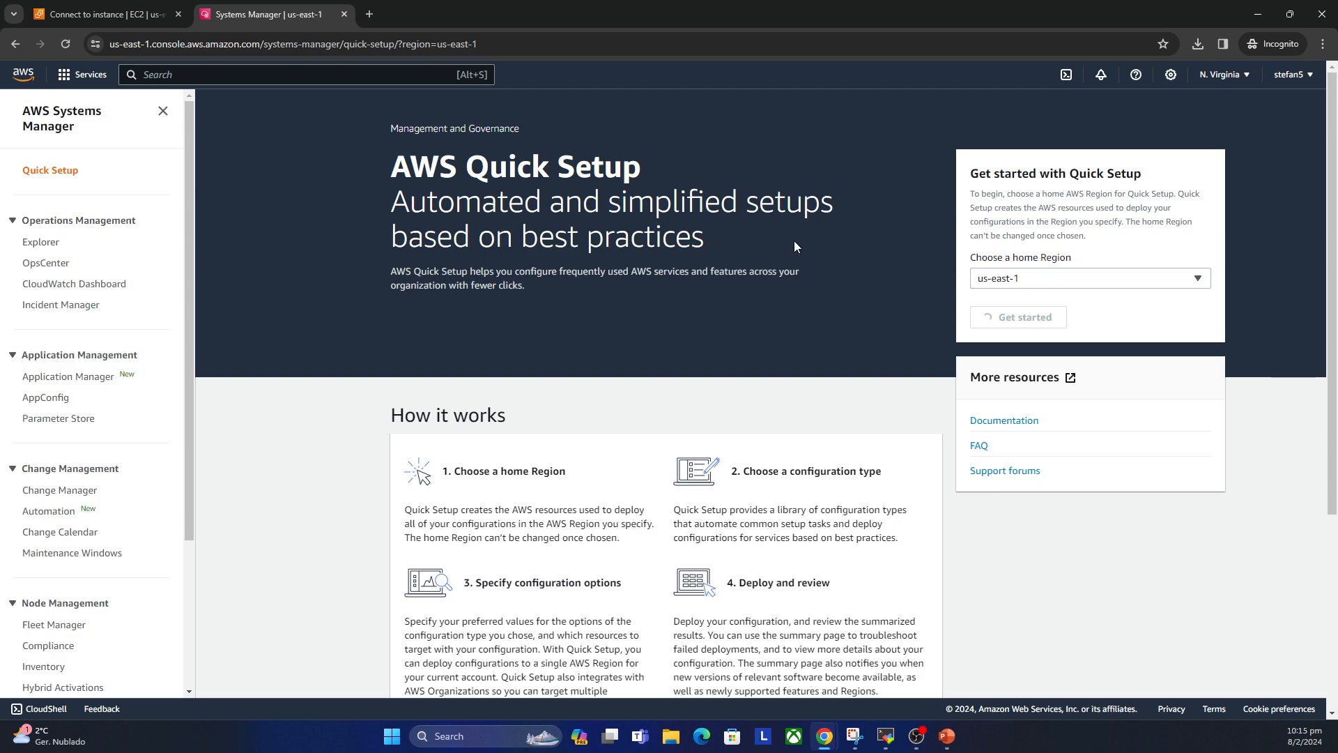
Step: Review the Host Management configuration options, targets and summary, cancel the configuration and close Systems Manager
left_click(116, 7)
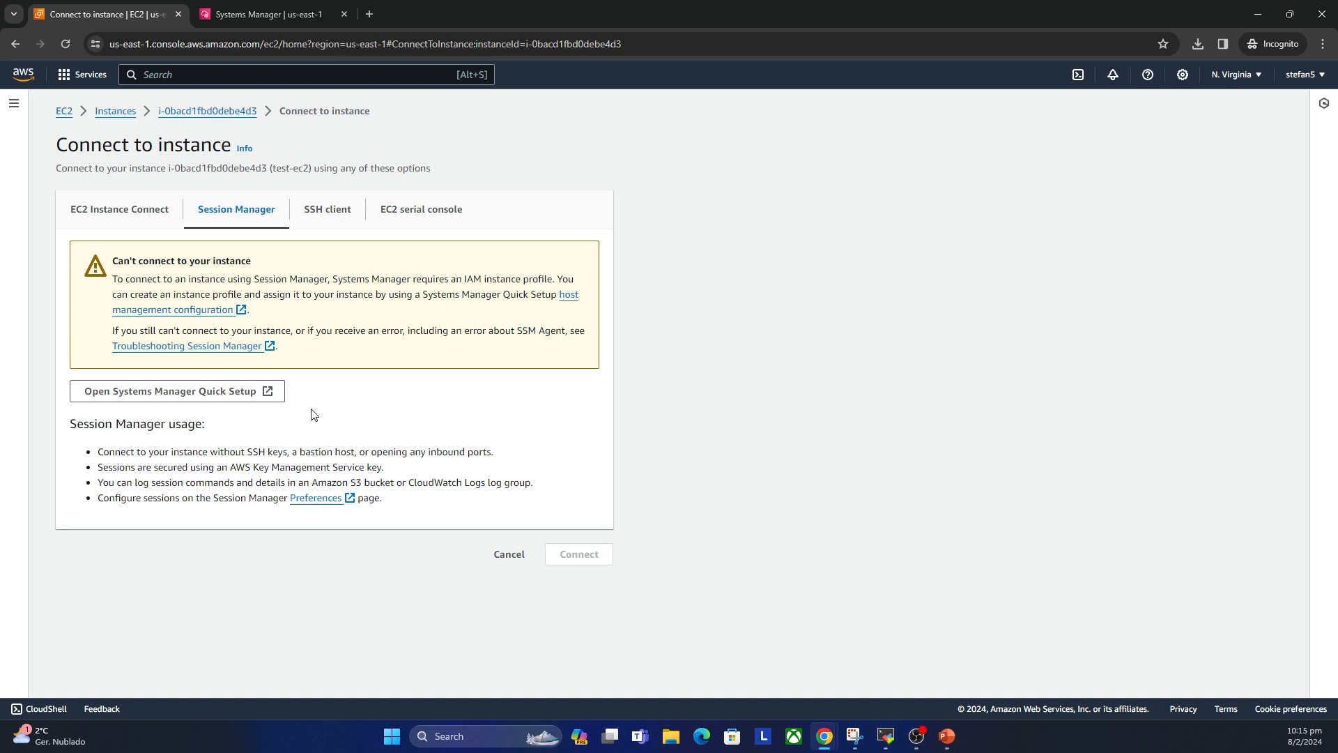
left_click(283, 22)
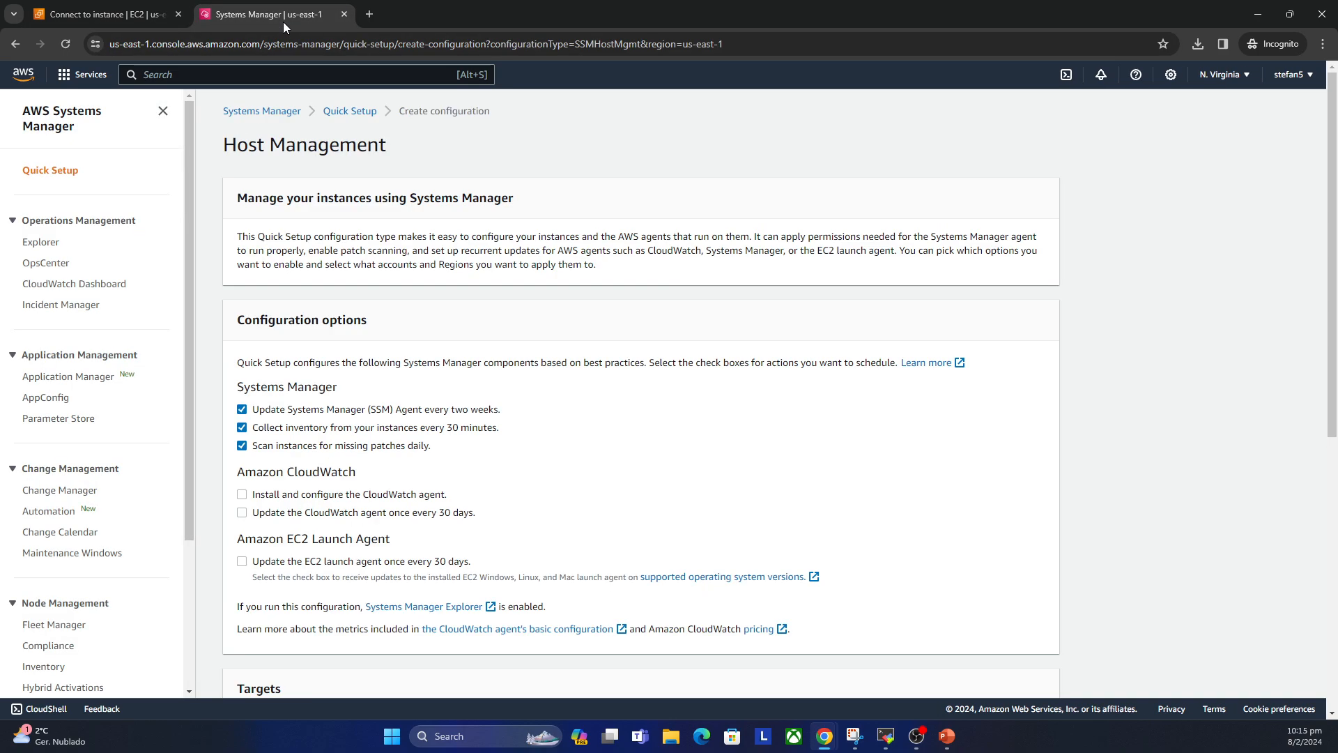
scroll(589, 426, "down", 7)
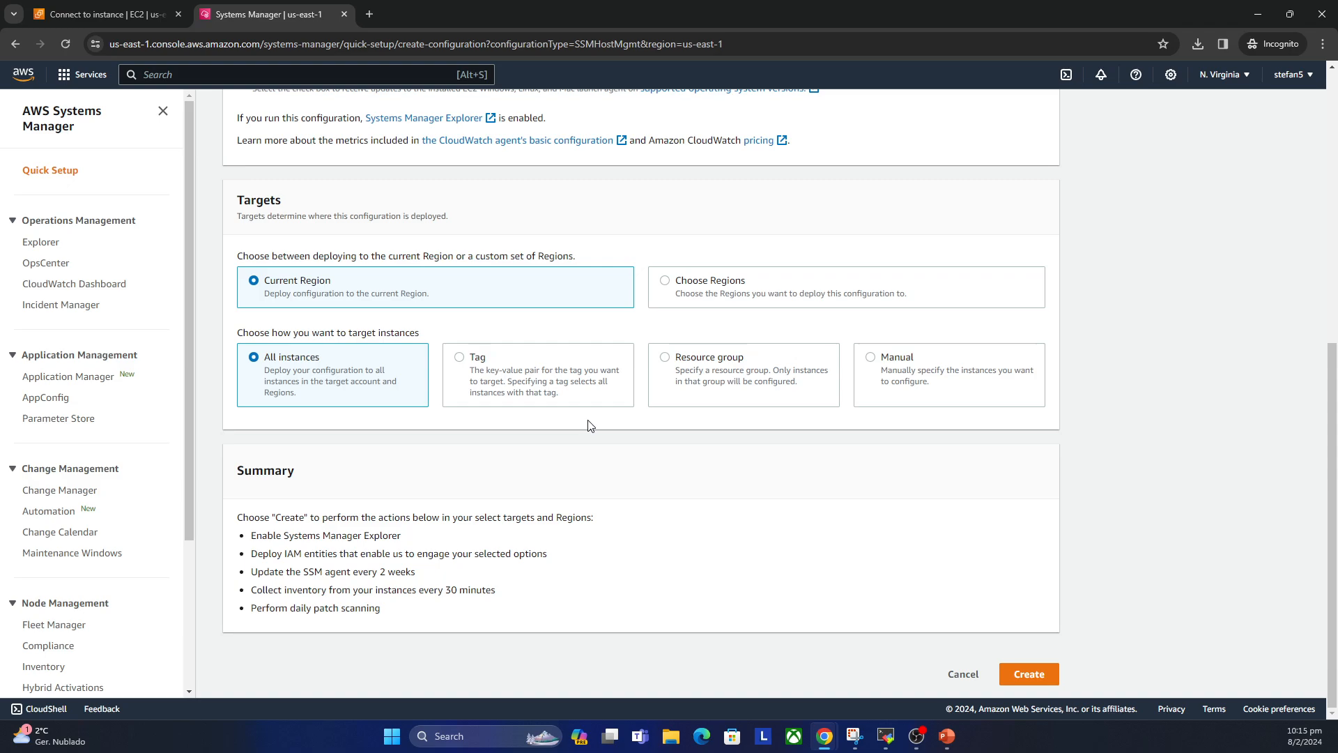
scroll(589, 427, "up", 1)
scroll(655, 453, "down", 1)
left_click(962, 674)
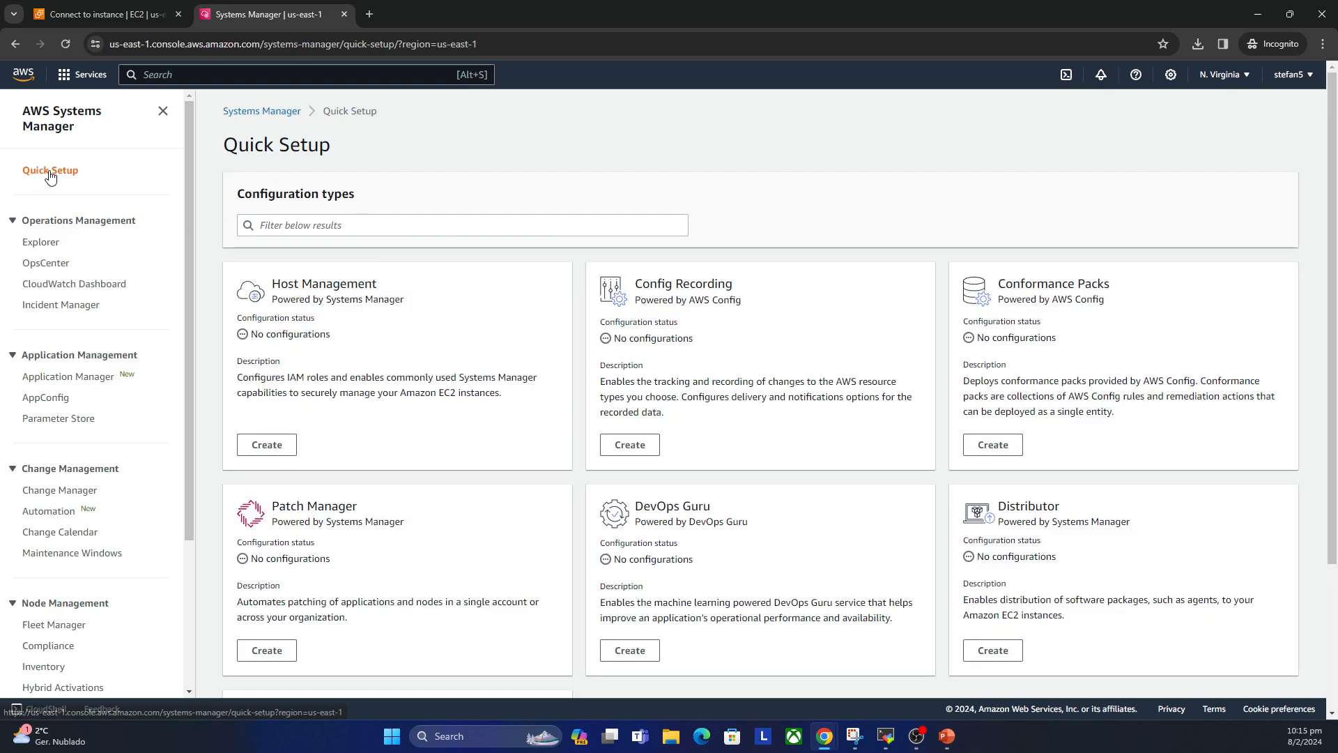
left_click(341, 16)
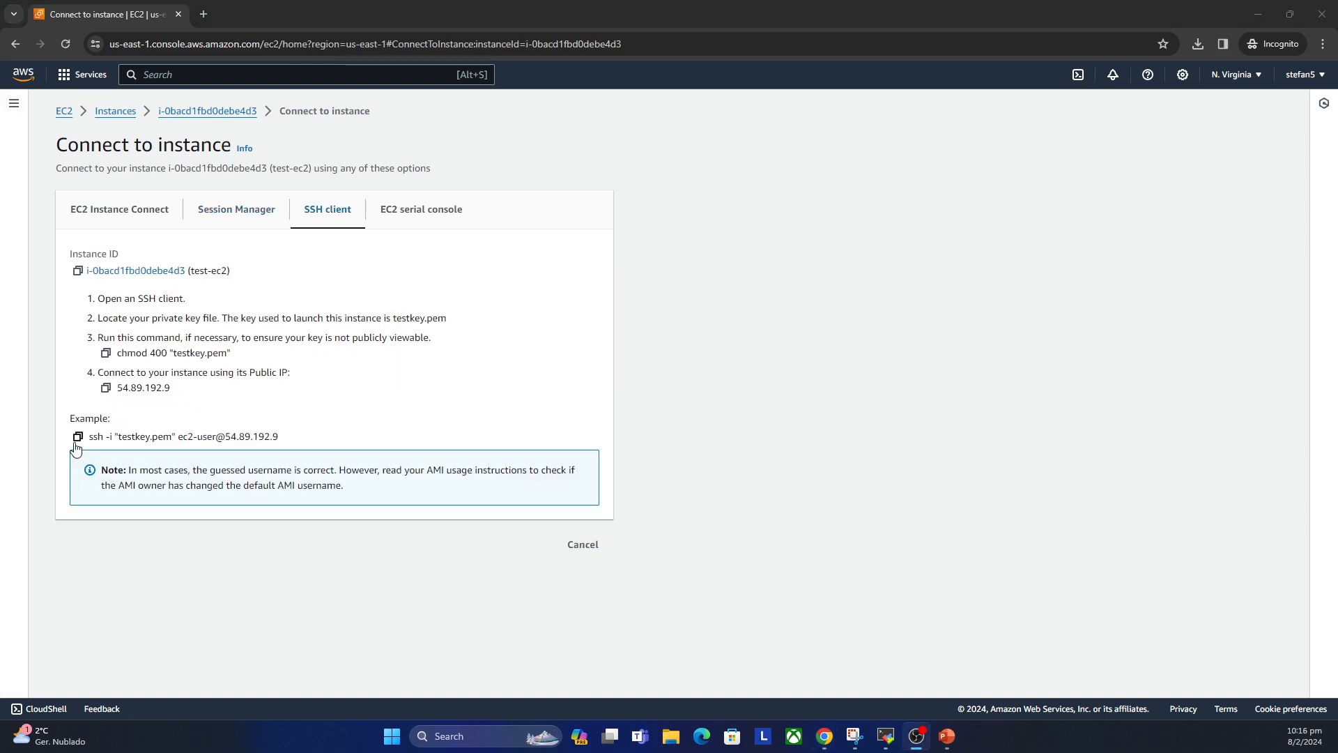
Step: Copy the example SSH command for test-ec2, switch to MobaXterm, go up one folder from application-code and list its contents
left_click(77, 436)
left_click(885, 736)
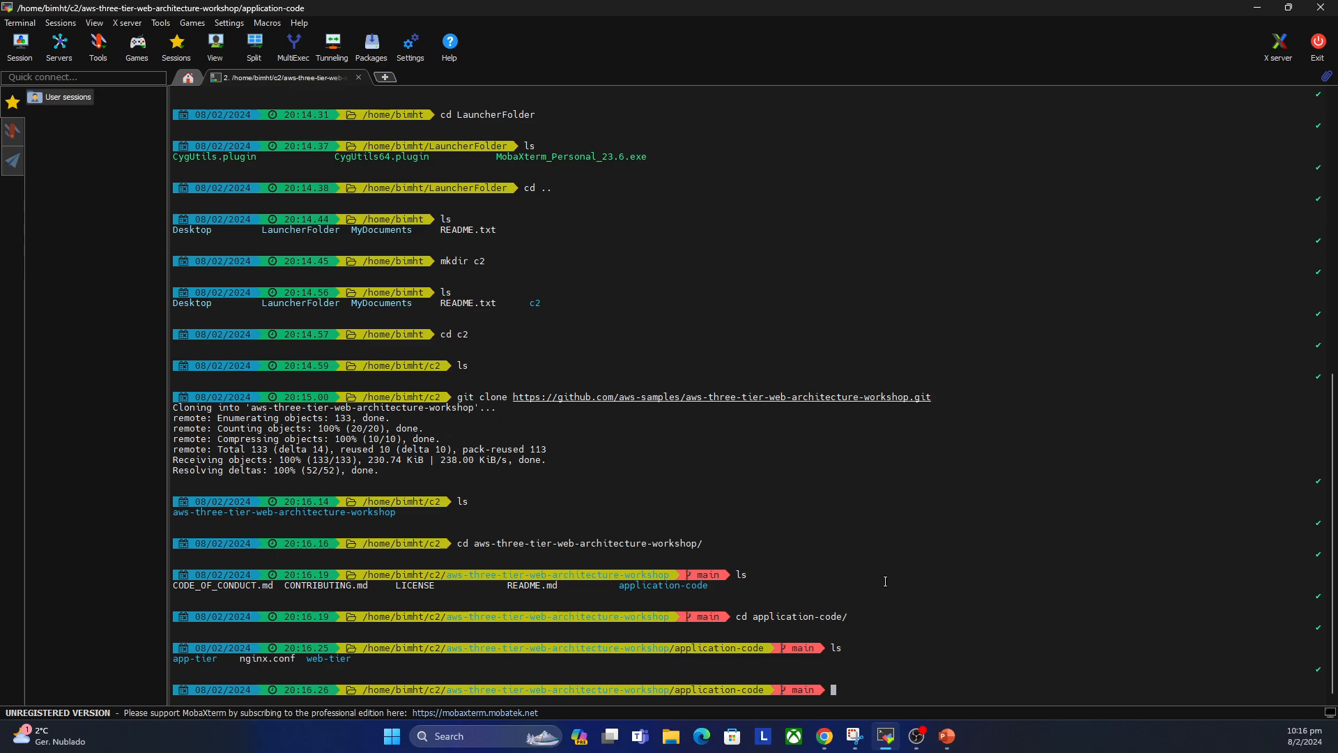
type("l")
key("BackSpace")
type("cd ..")
key("Return")
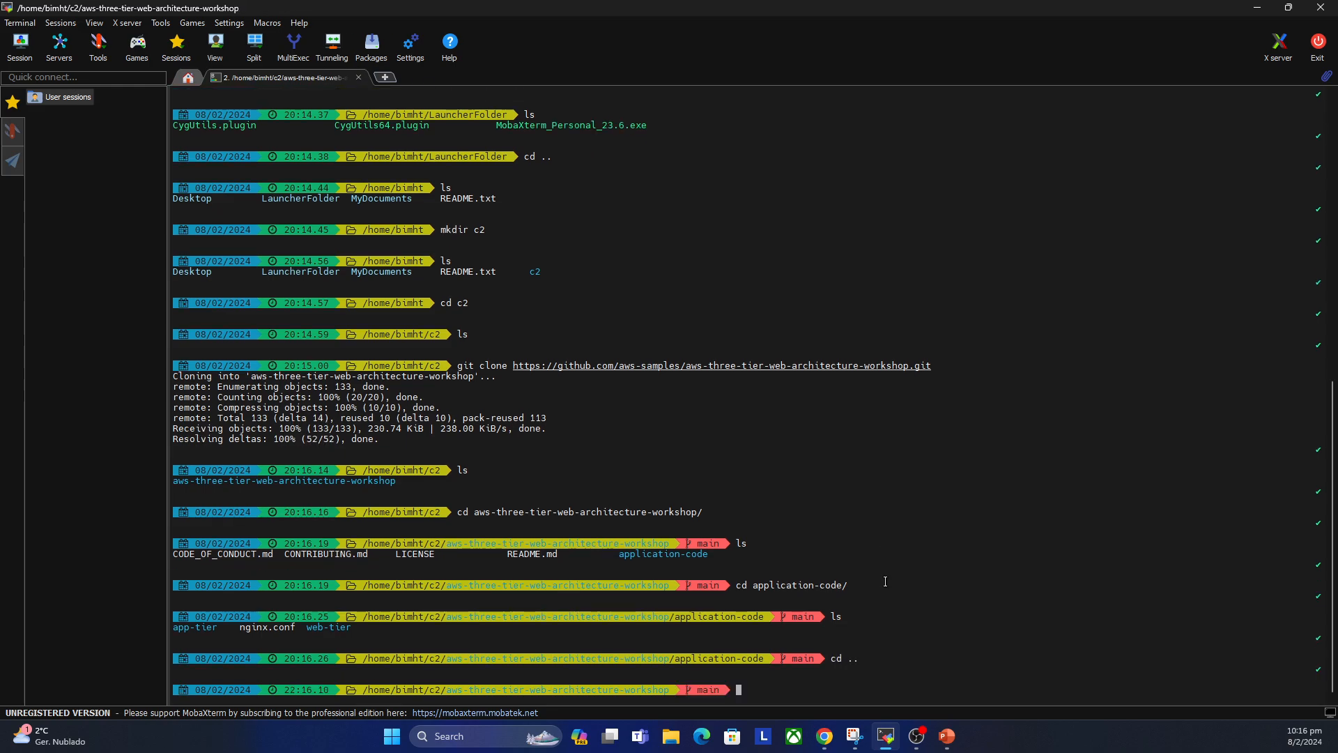
type("ls")
key("Return")
Step: Go up two more folders to the user's home folder, clear the terminal and list the folder's contents
type("cd")
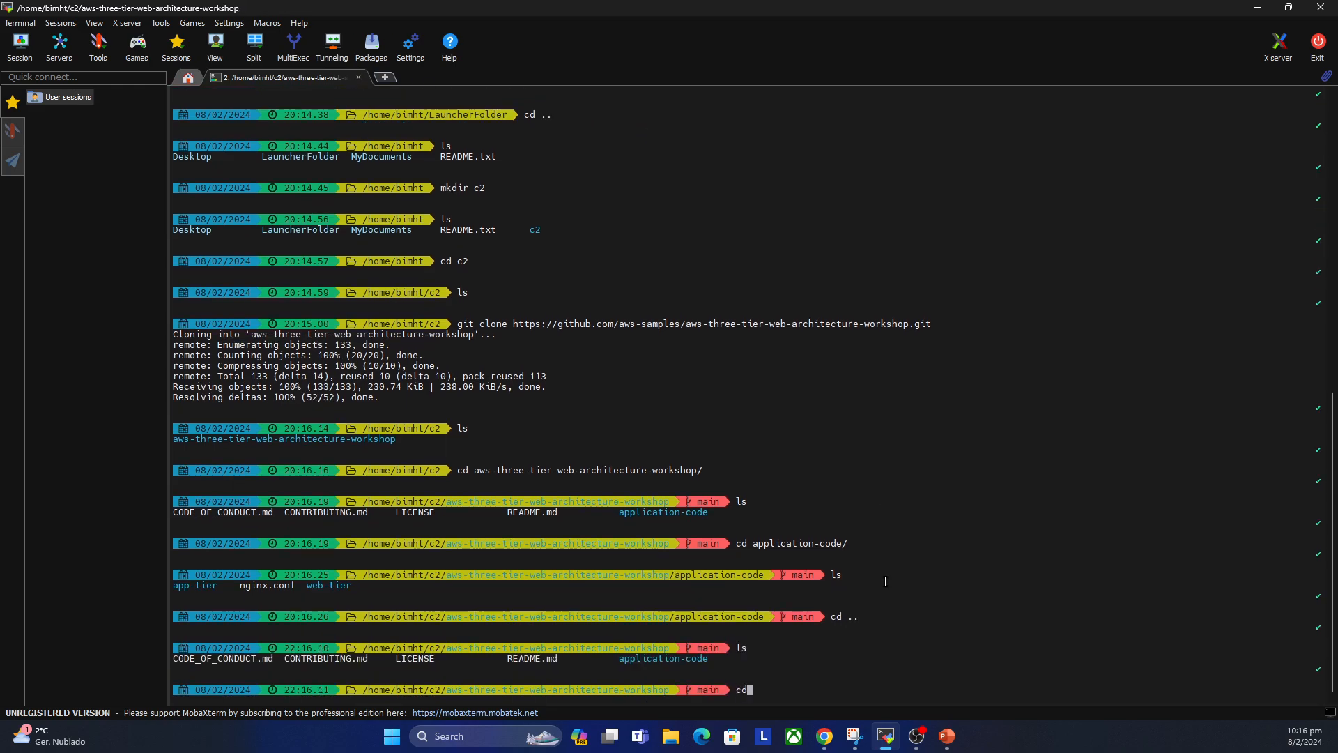
type(" ..")
key("Return")
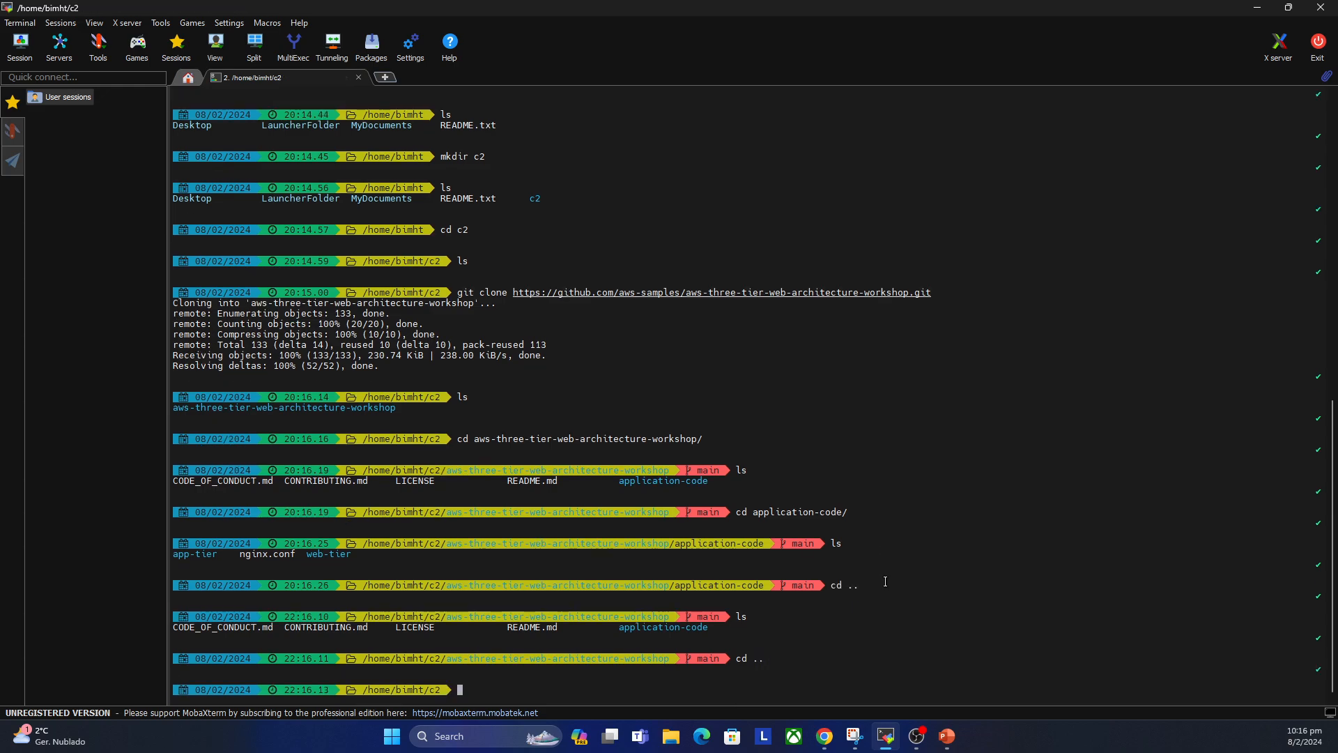
type("ls")
key("Return")
type("cd ")
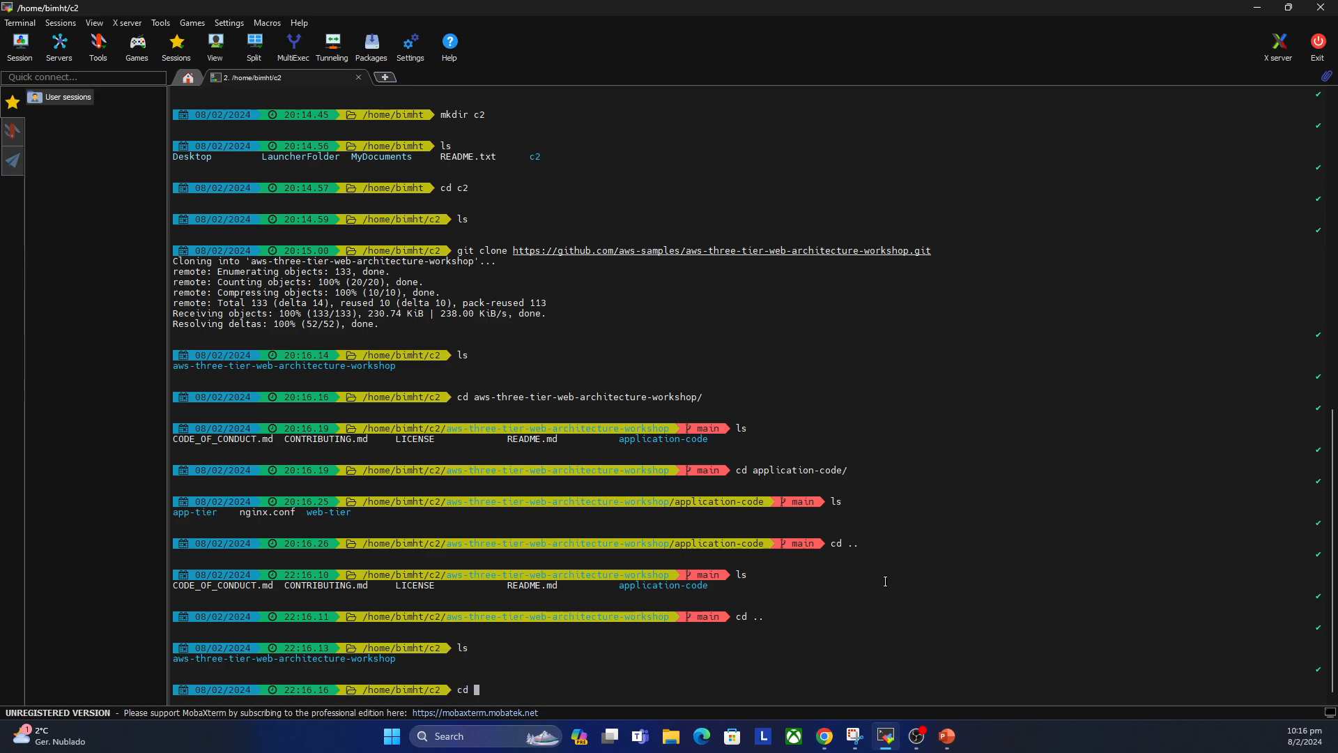
type("..")
key("Return")
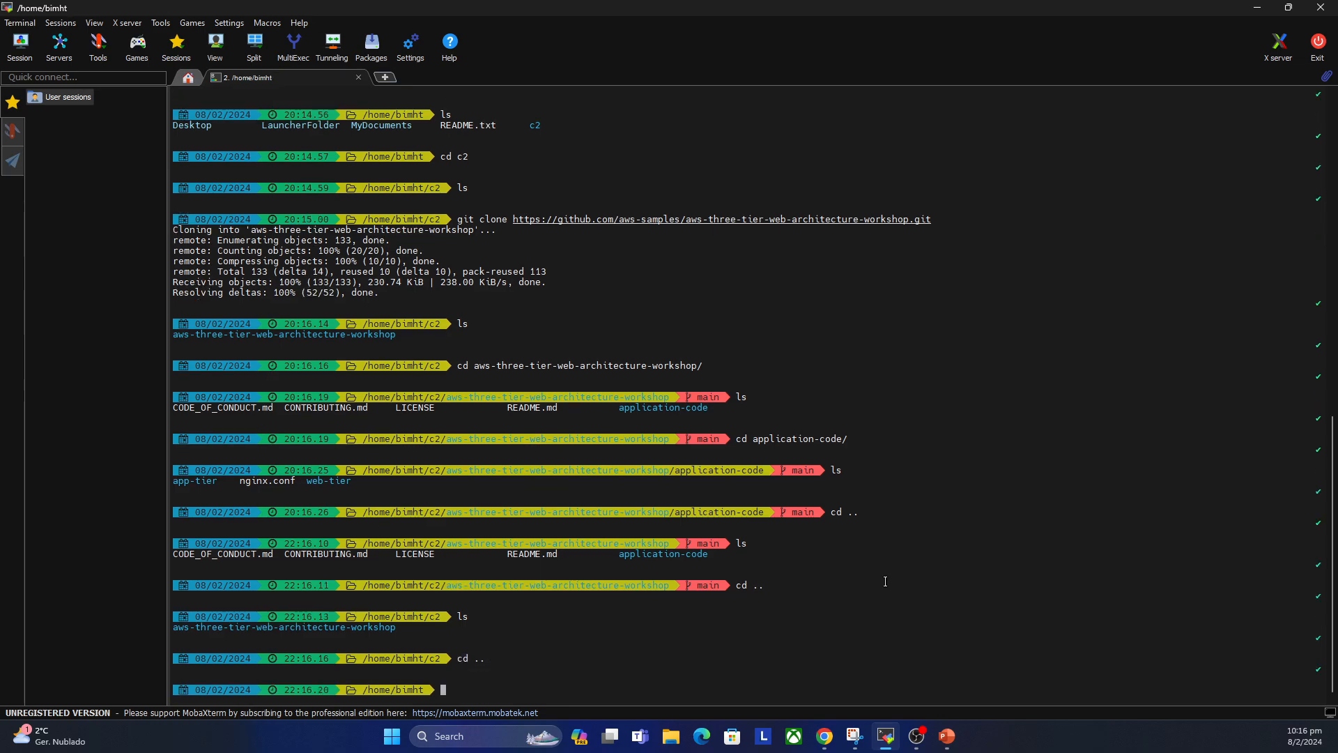
key("ctrl+l")
type("ls")
key("Return")
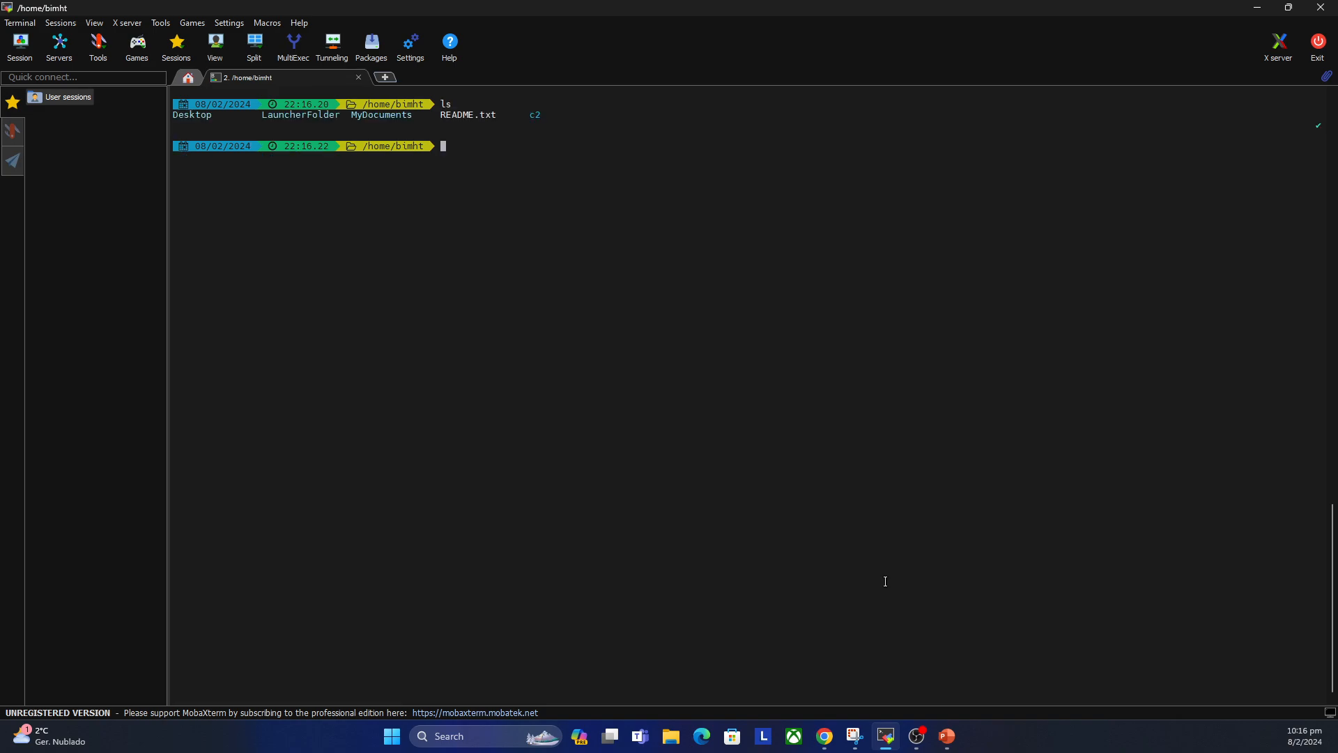
Step: Go up to /home, list its folders and return to the user's home folder
type("cd ..")
key("Return")
type("ls")
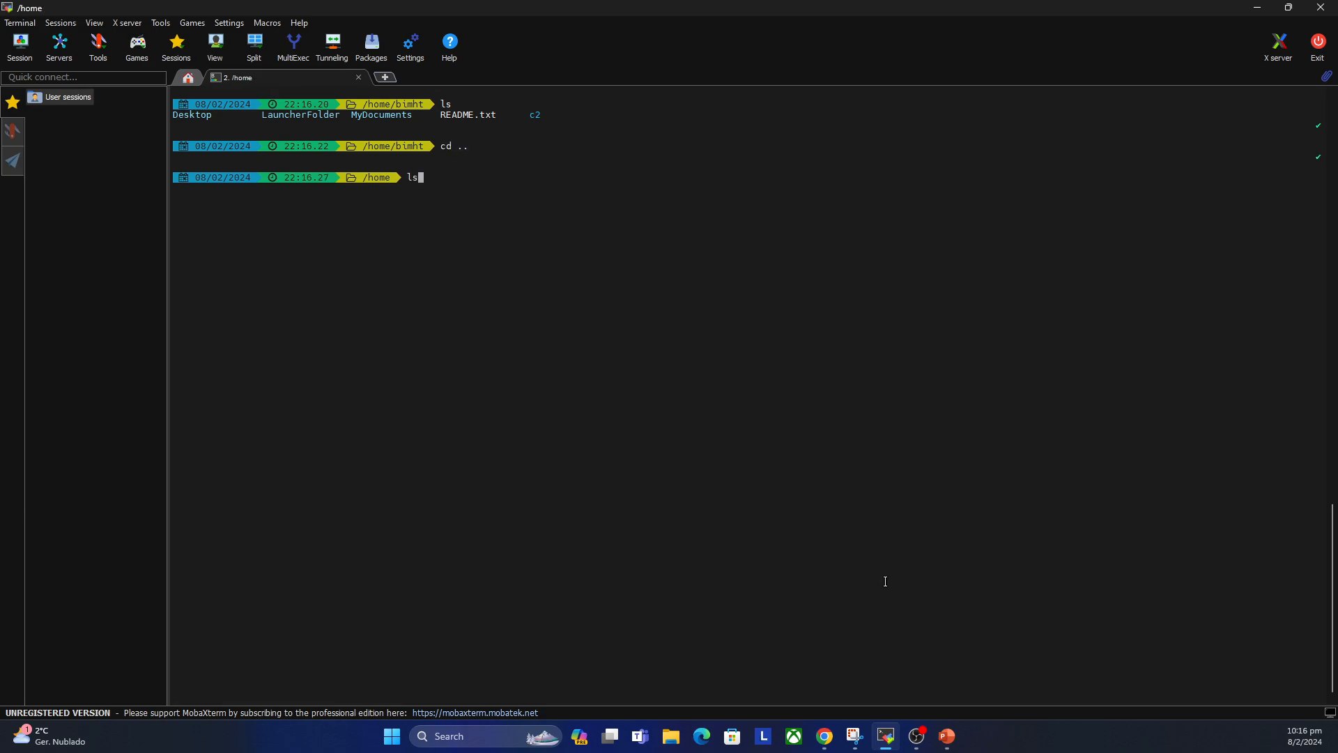
key("Return")
type("cd bim")
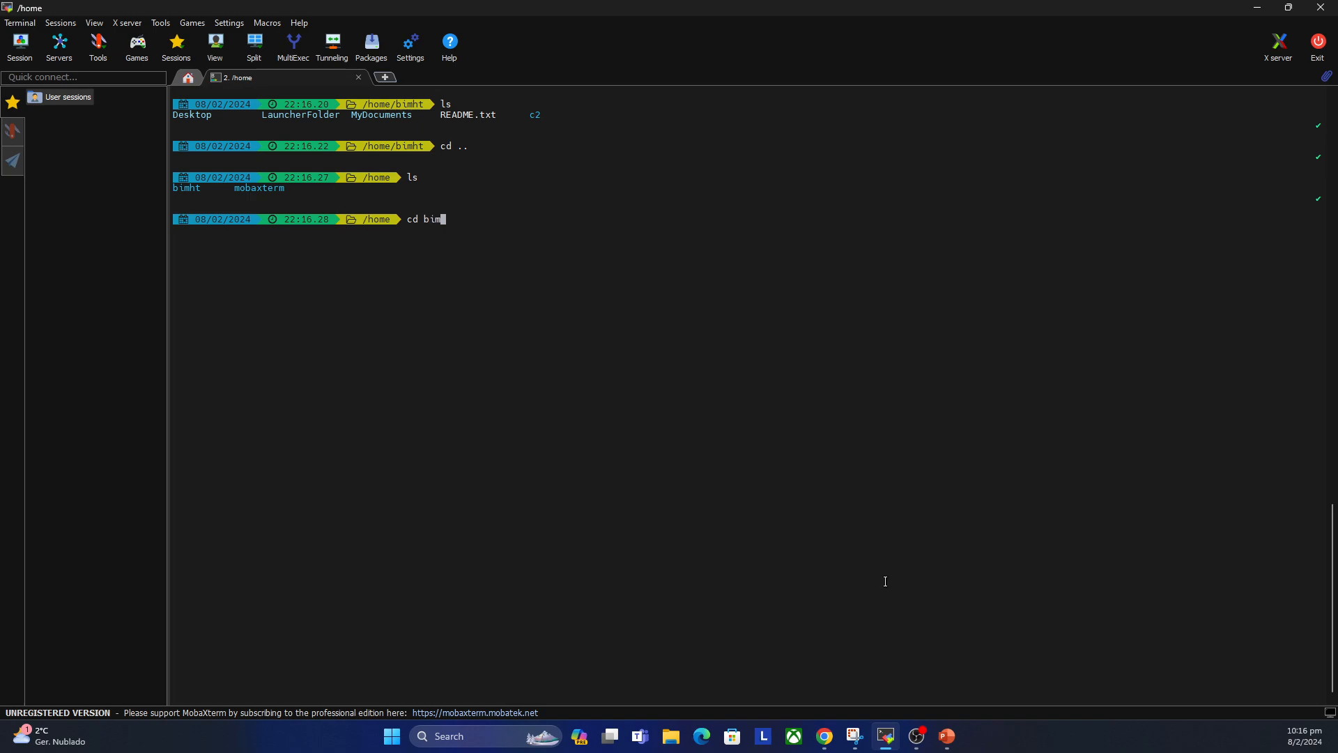
key("Tab")
key("Return")
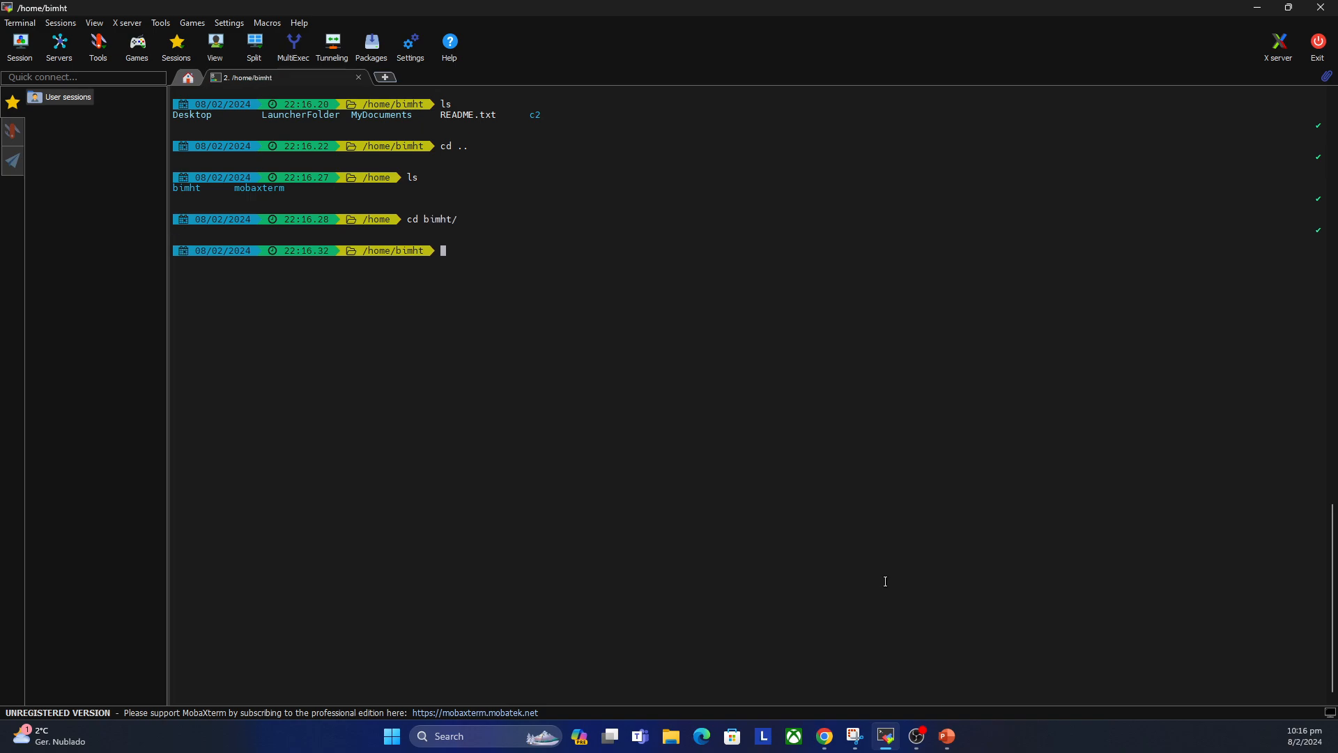
type("cd Doc")
key("BackSpace")
key("BackSpace")
key("BackSpace")
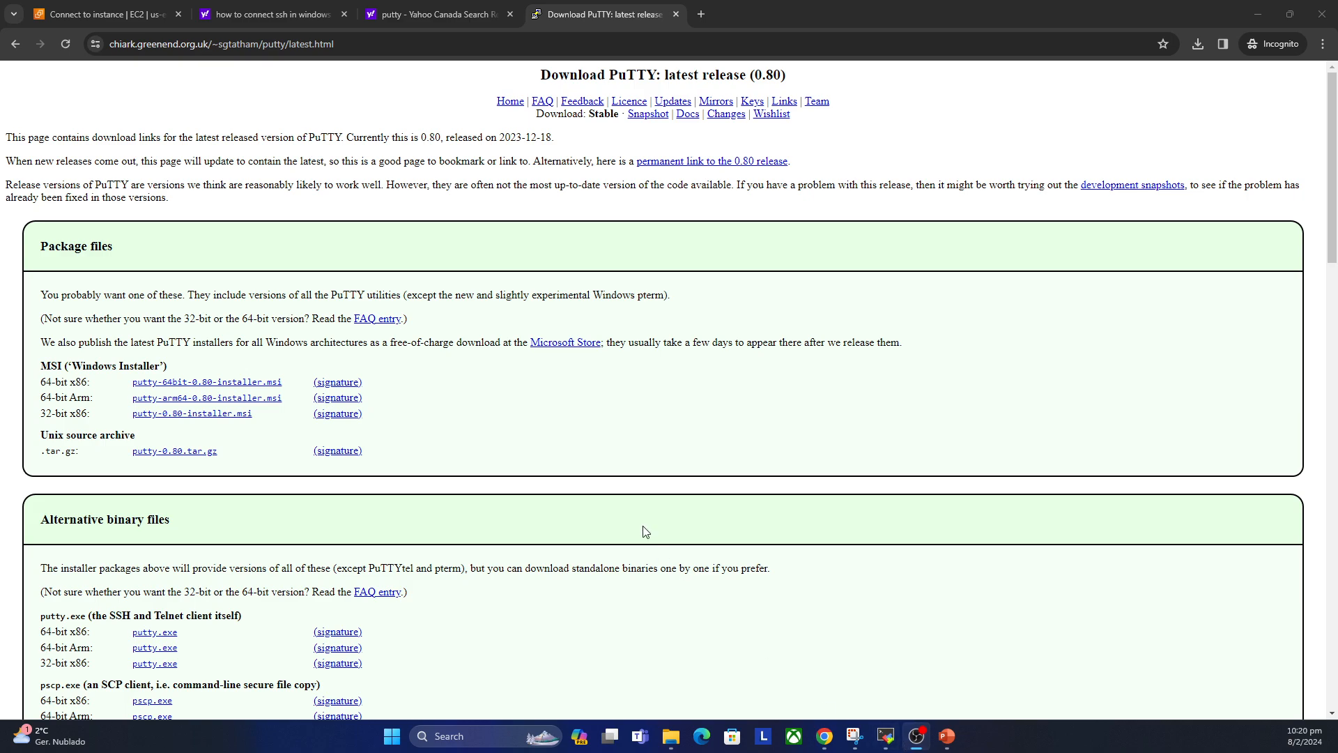
Step: Close the PuTTY download page and the Yahoo search pages in the browser, keeping the Connect to instance page open
left_click(676, 13)
left_click(510, 14)
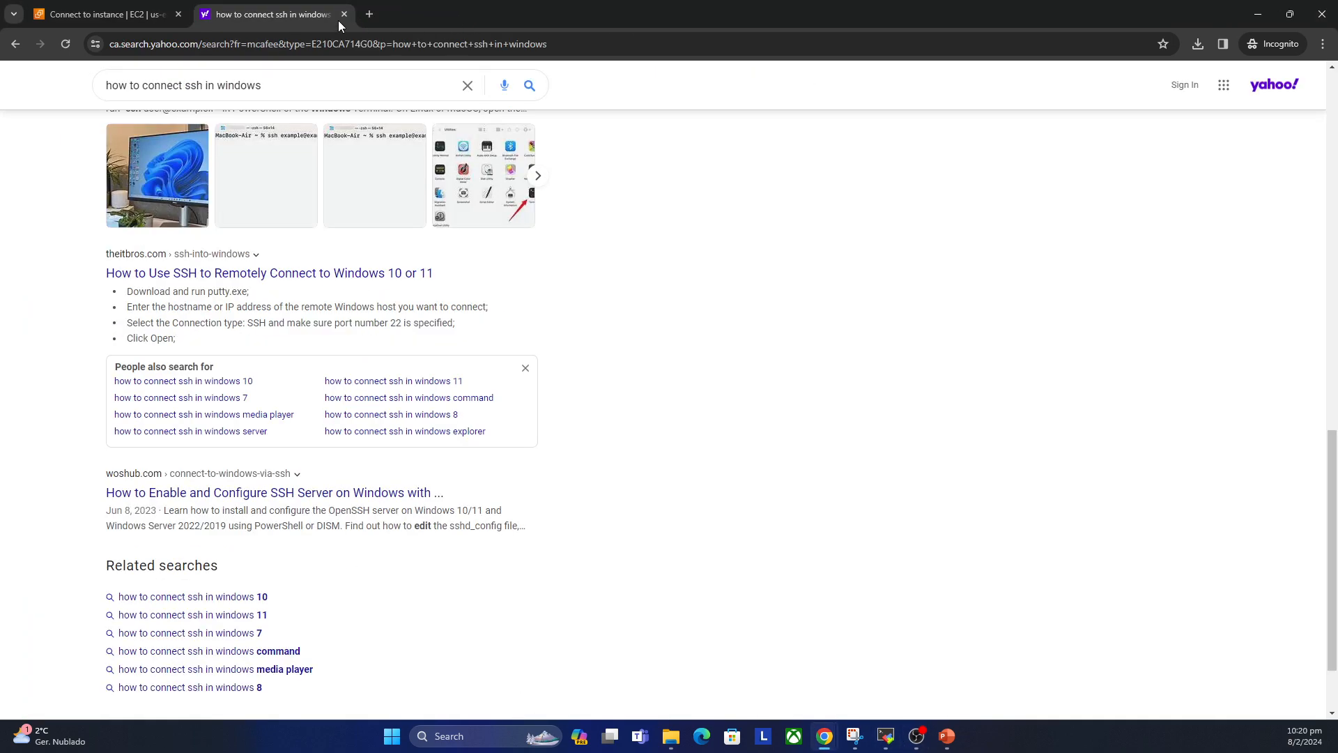
left_click(344, 15)
left_click(344, 15)
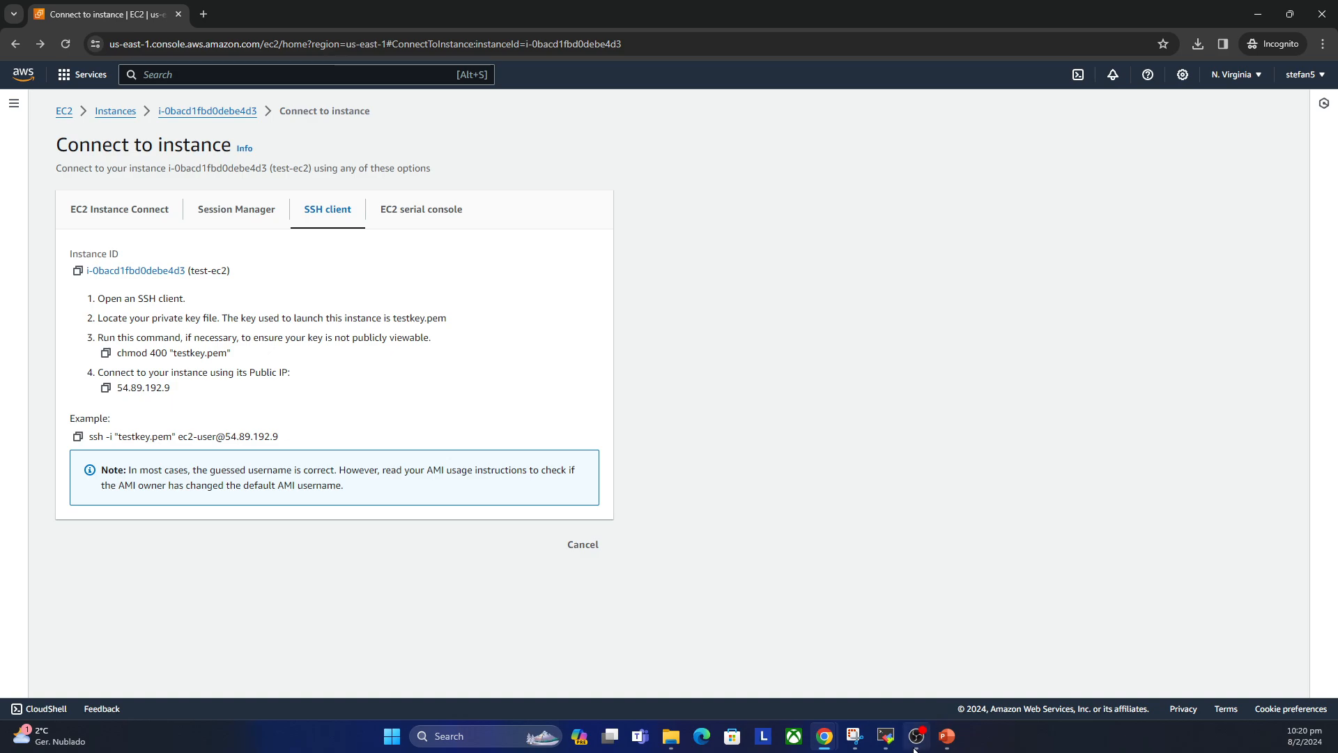
Step: Switch to MobaXterm, change to the Desktop folder, clear the terminal and list the files there
left_click(889, 740)
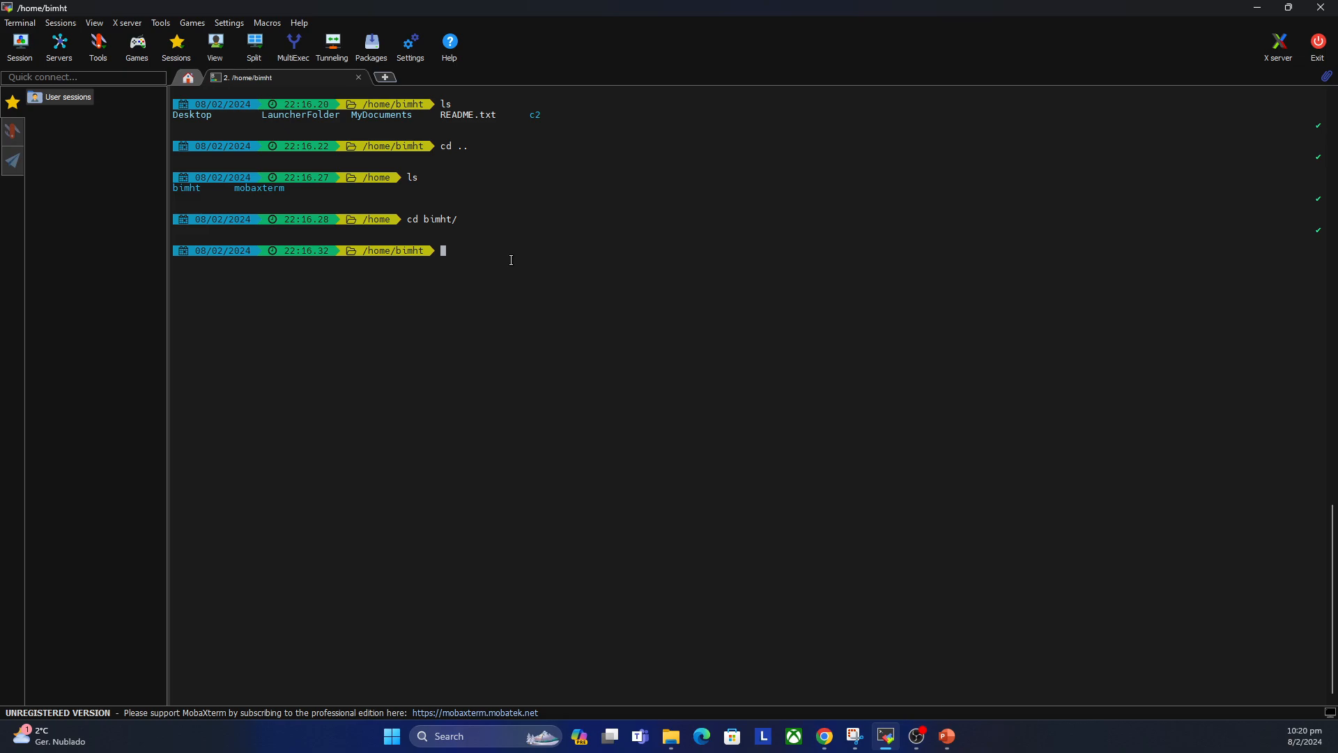
type("ls")
key("Return")
type("cd D")
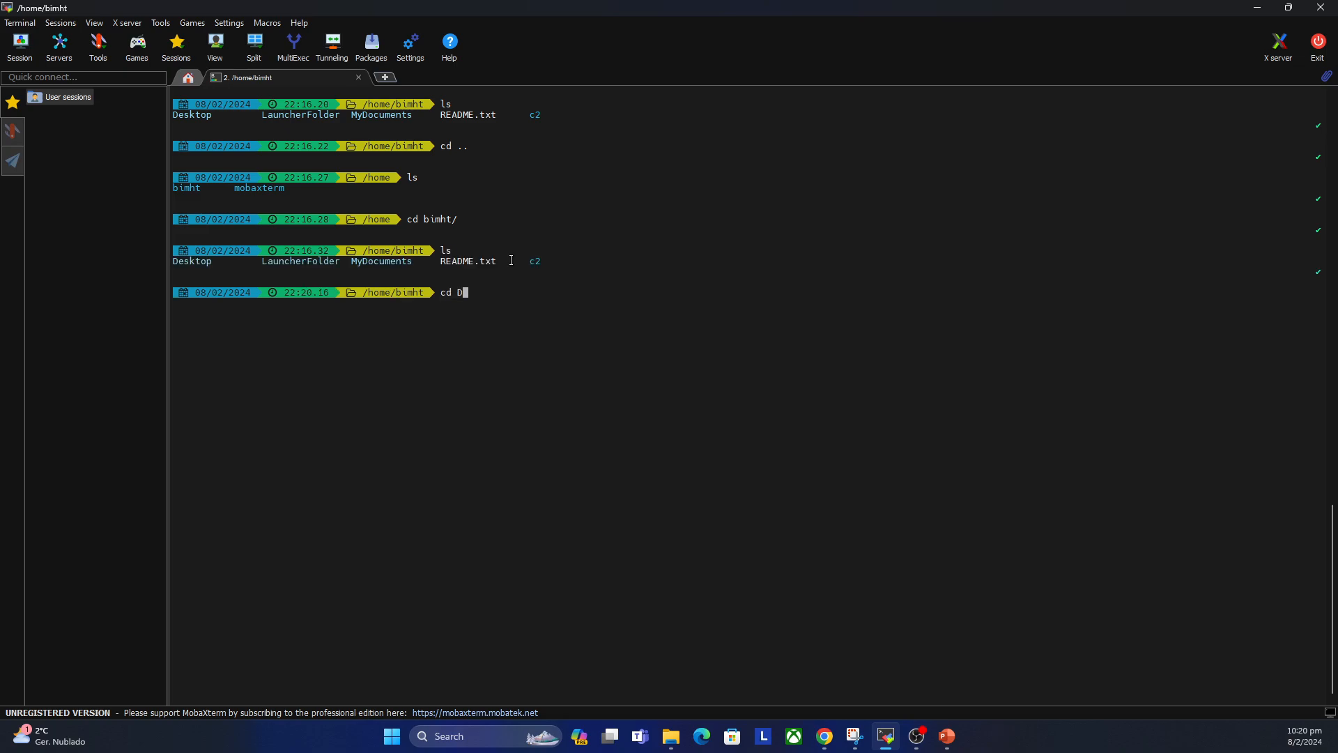
type("esktop")
key("Return")
key("ctrl+l")
type("l")
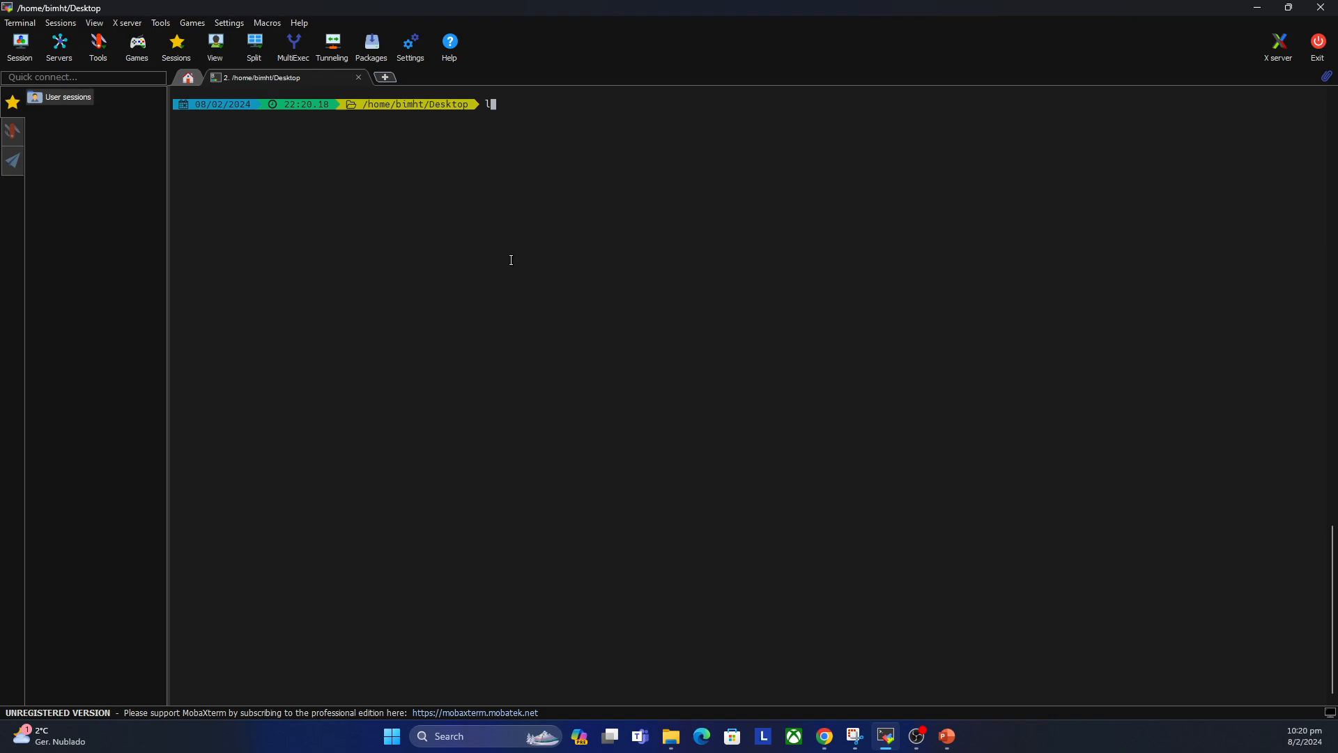
type("s")
key("Return")
Step: Restrict the key file's permissions by running chmod 400 testkey.pem
type("cd")
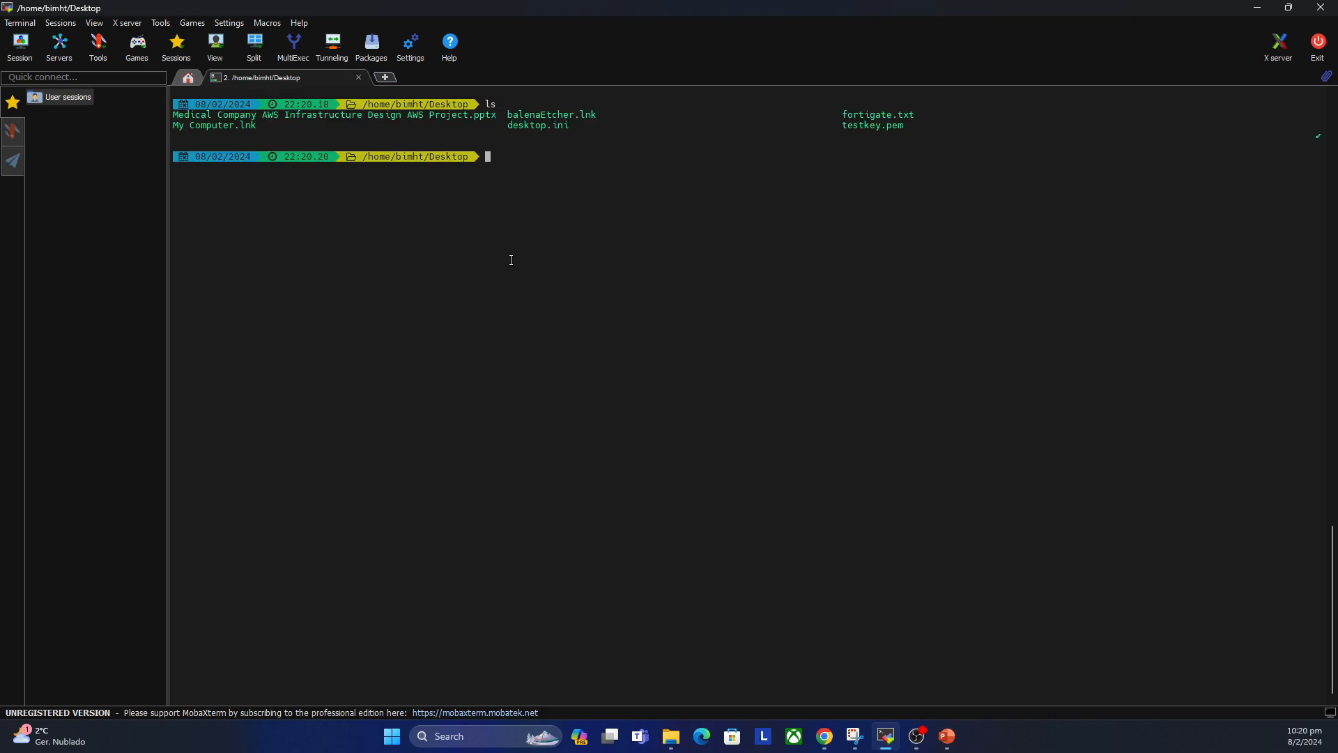
type("chm")
type("od 400 testkey.pem")
key("Return")
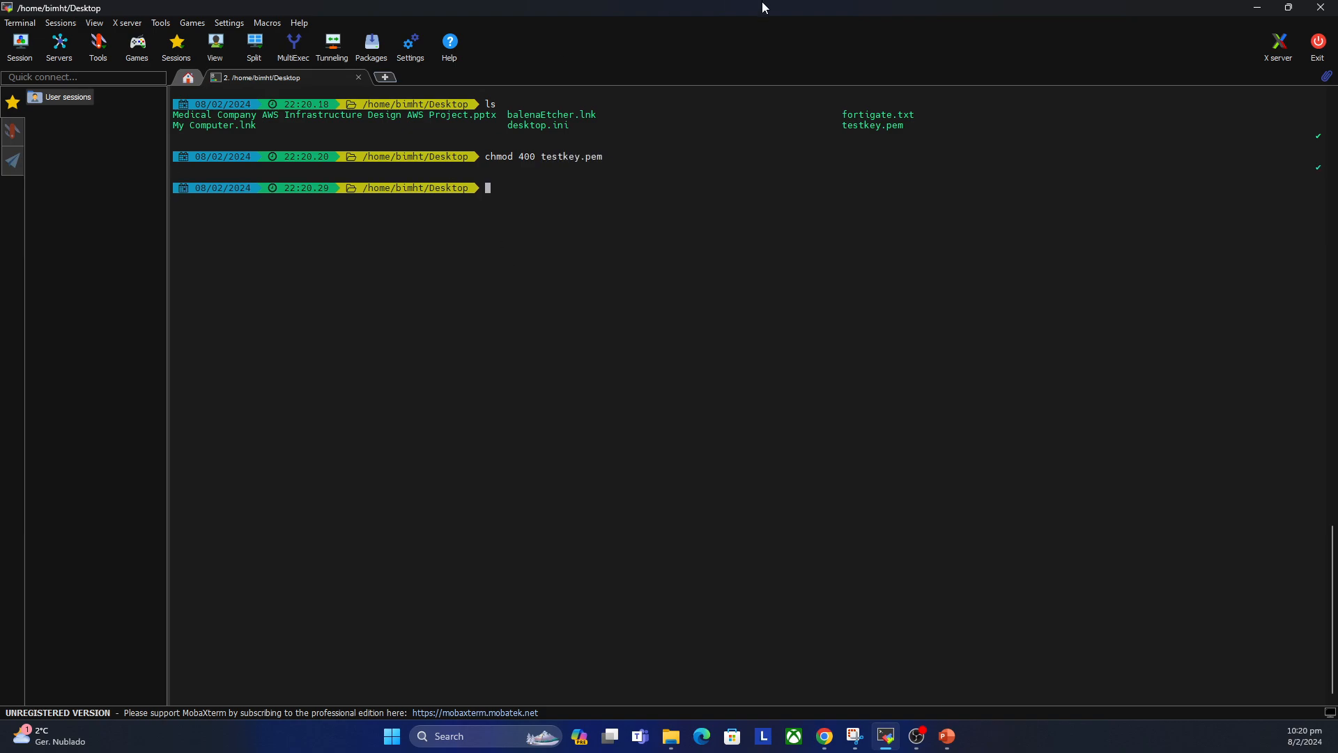
Step: Place the terminal window over the browser, recopy the example SSH command for test-ec2 and set the terminal's mouse action to Paste
left_click_drag(763, 8, 759, 175)
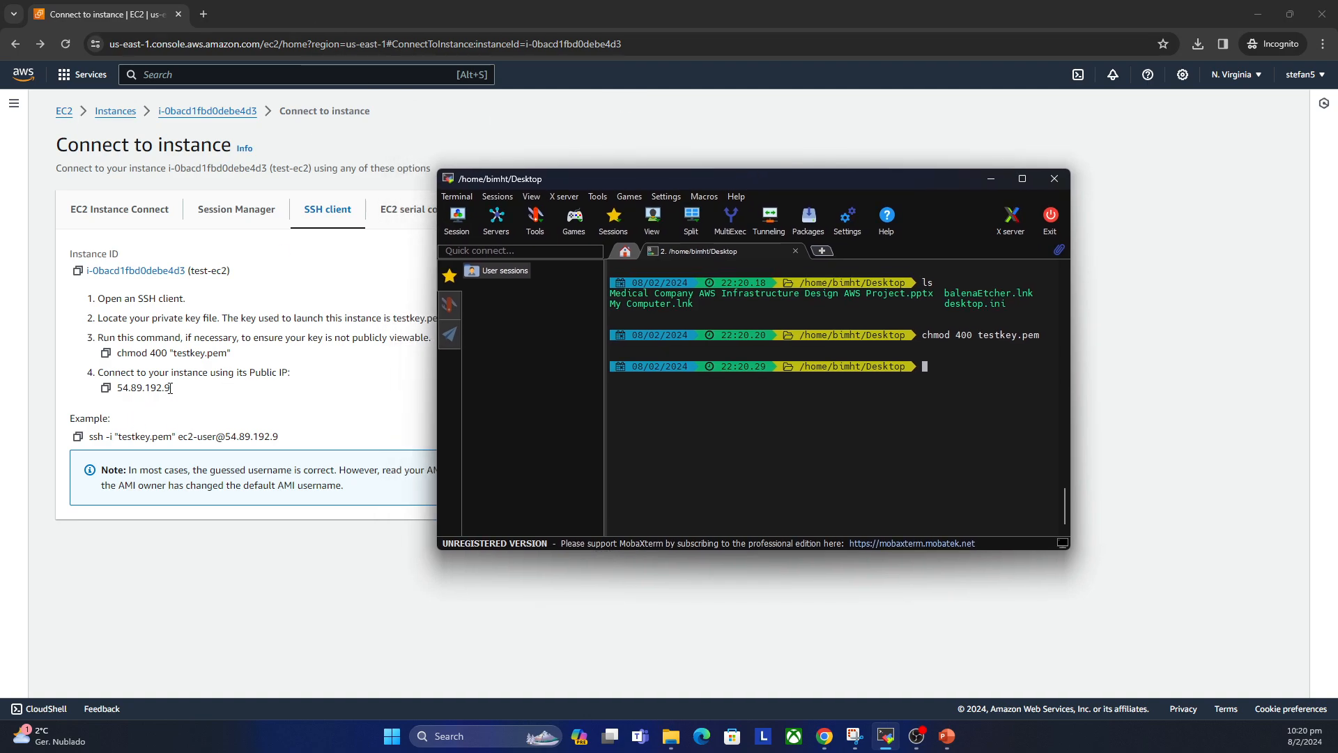
left_click(77, 437)
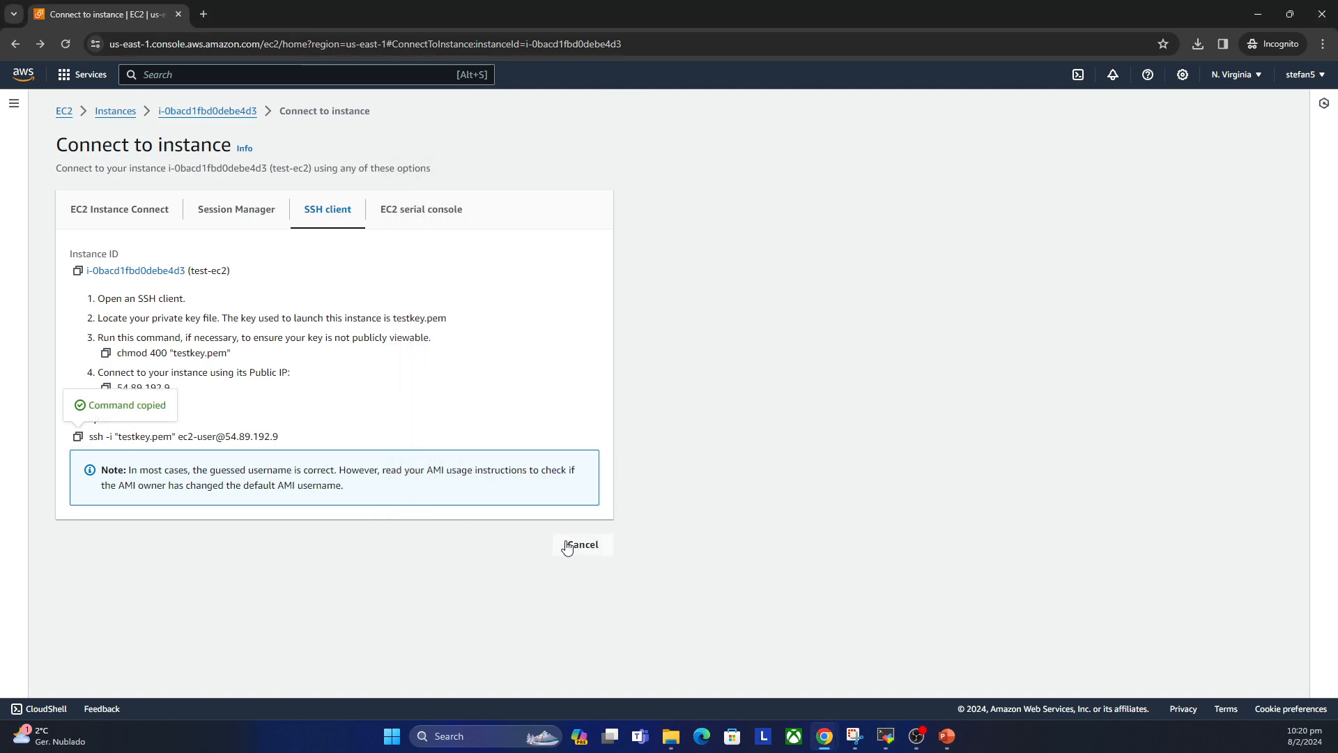
left_click(886, 736)
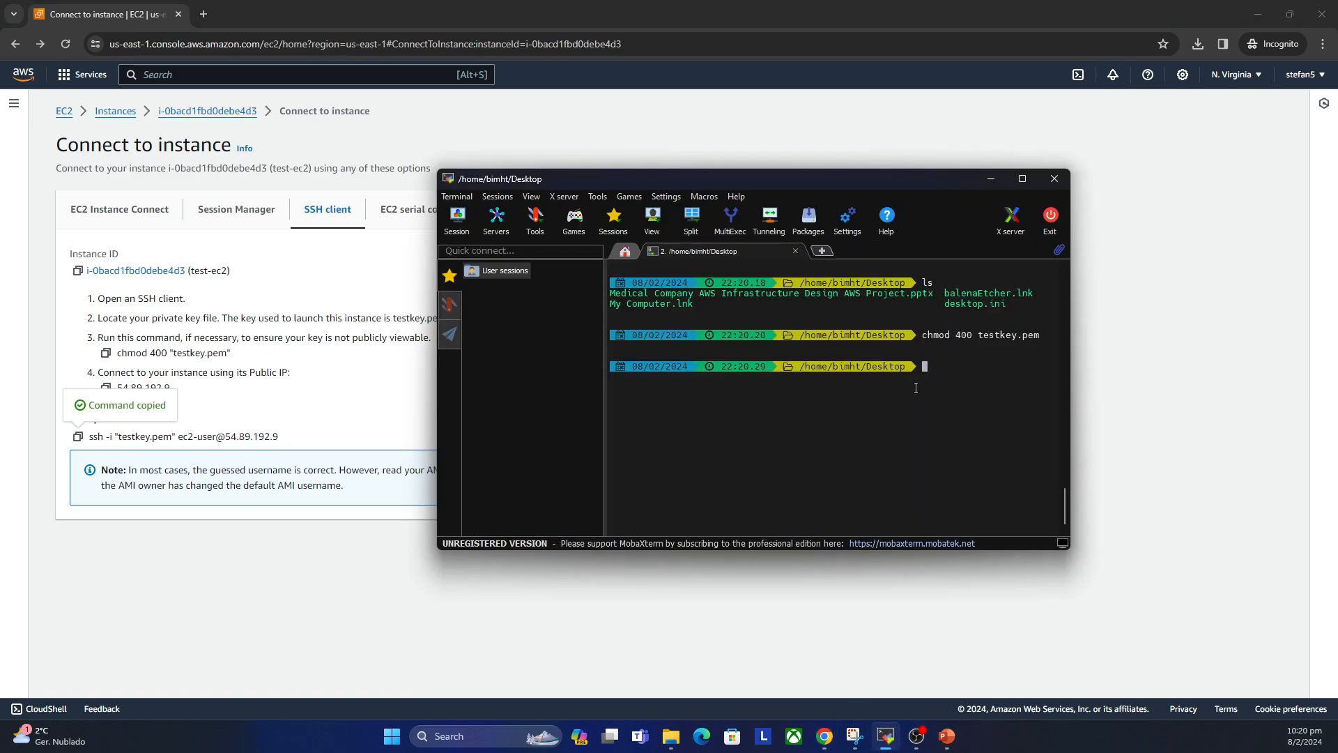
right_click(916, 388)
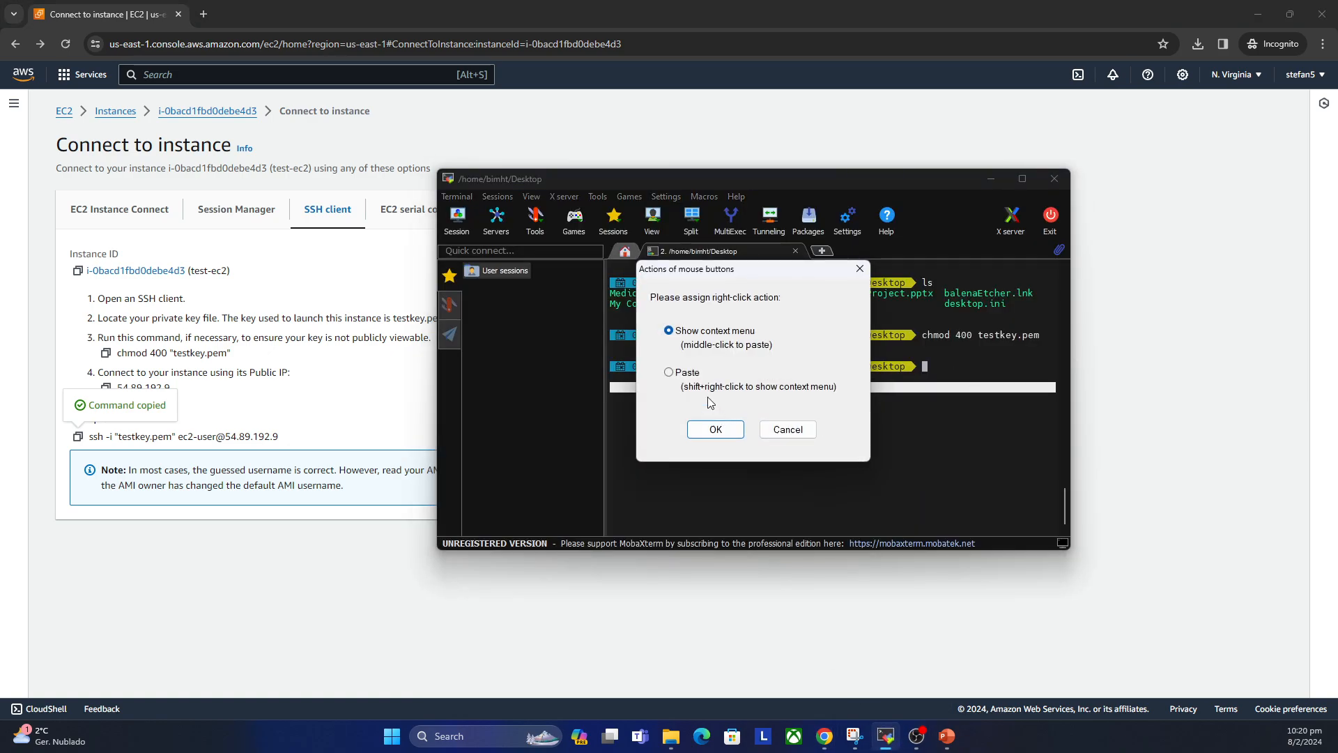
left_click(687, 377)
left_click(700, 428)
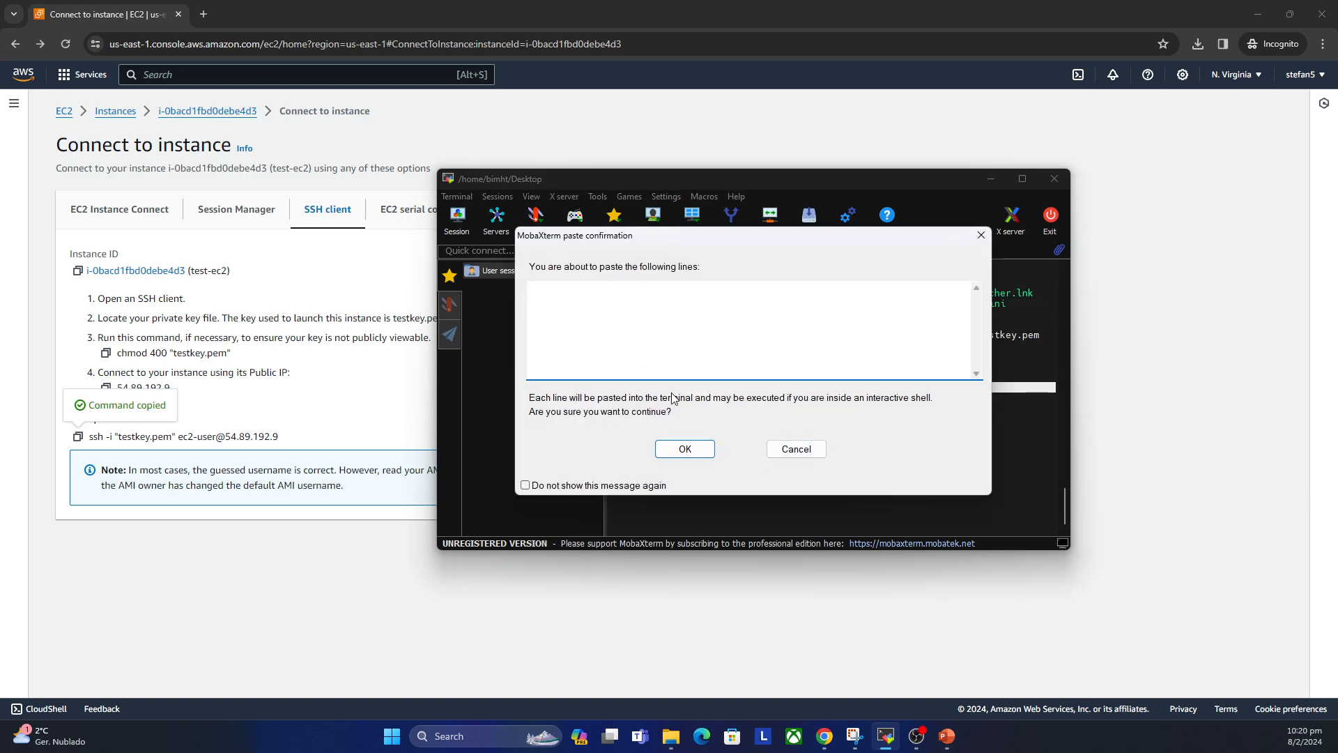
Step: Try to paste the copied SSH command into the MobaXterm paste confirmation, copying it once more, and cancel the paste
right_click(635, 310)
left_click(657, 370)
left_click(78, 439)
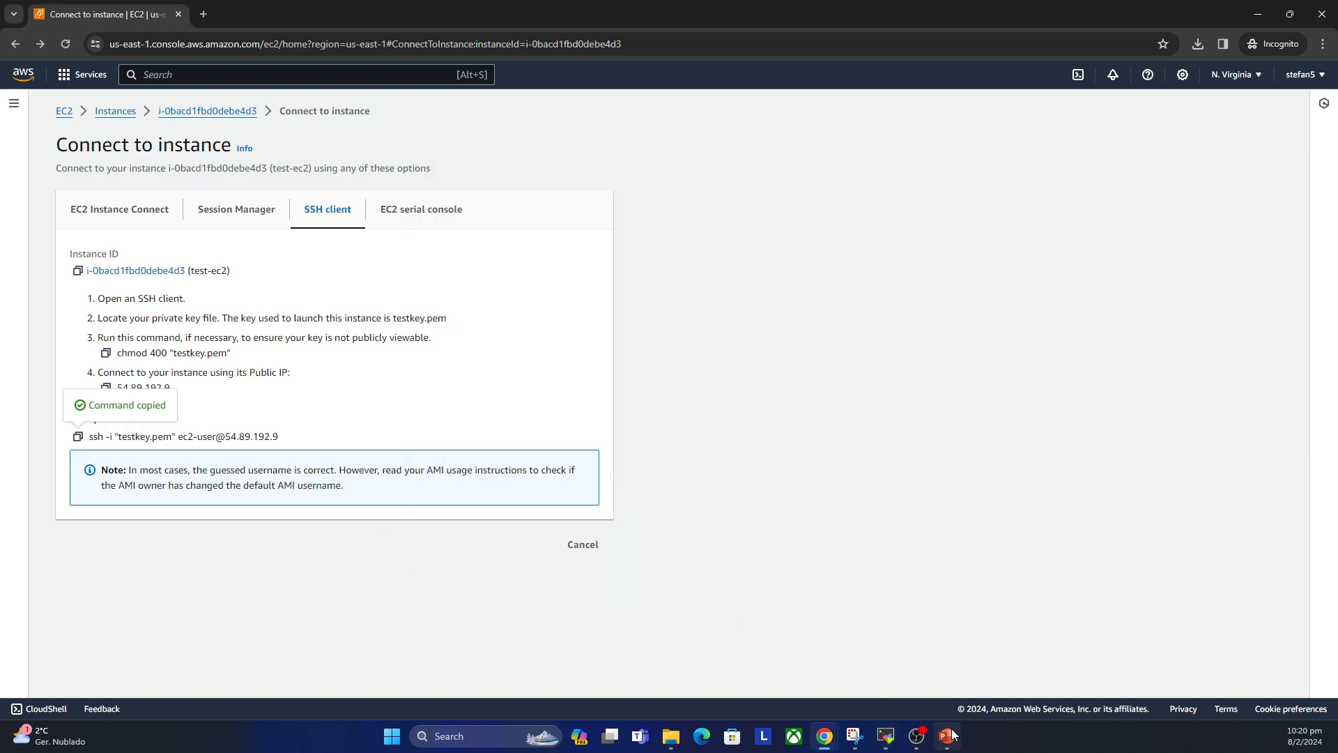
left_click(886, 737)
right_click(641, 343)
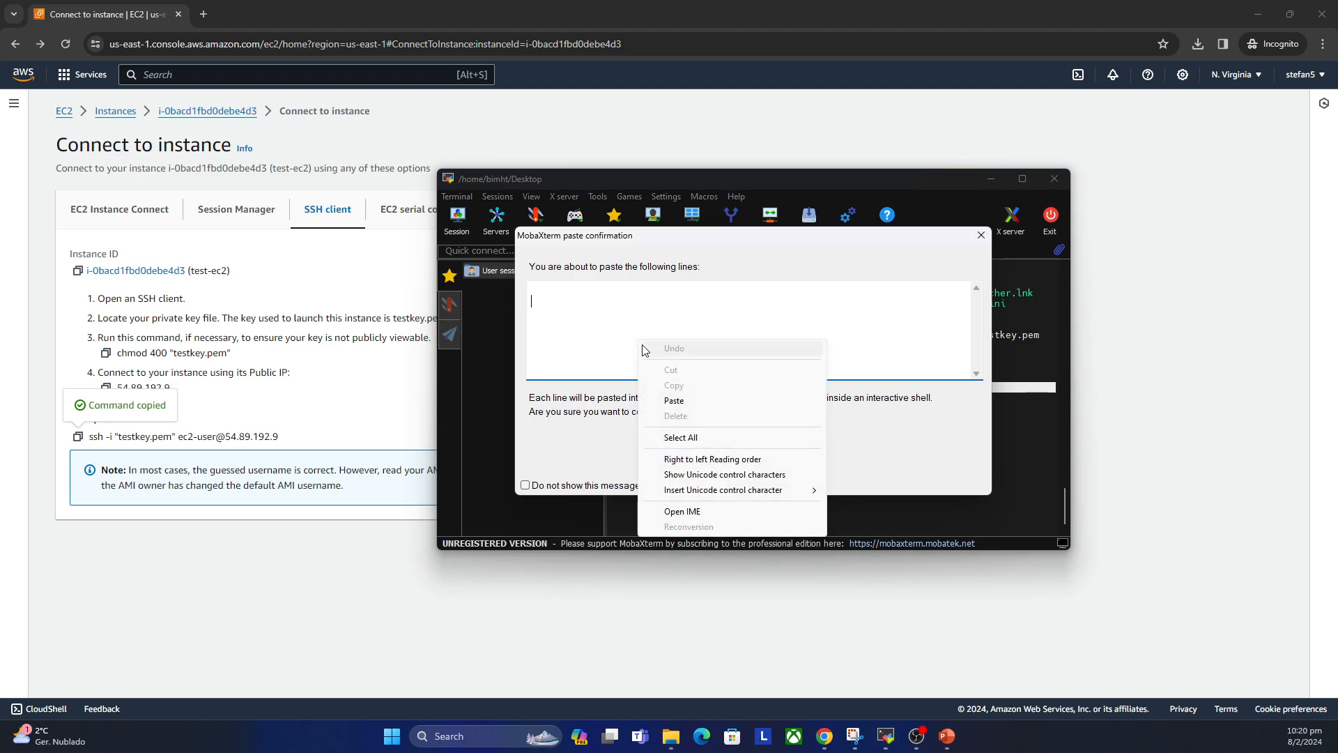
left_click(675, 401)
left_click(819, 451)
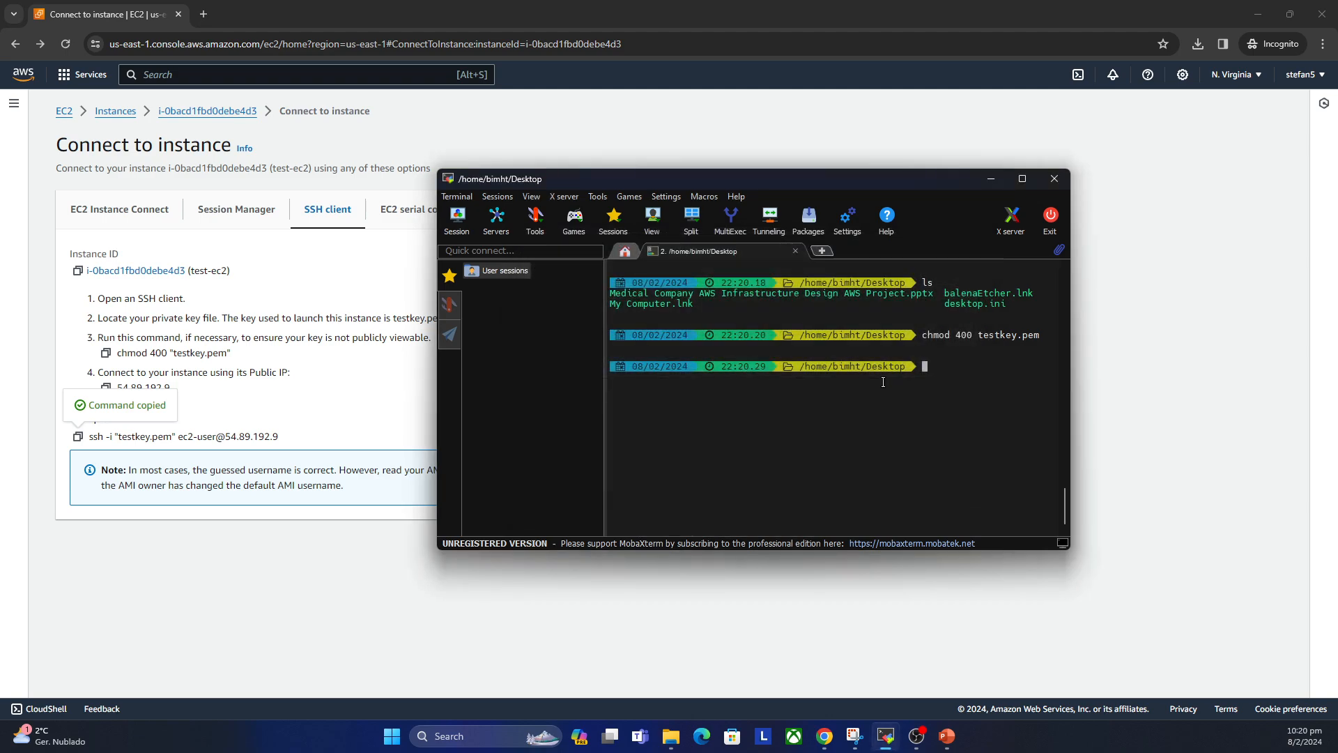
left_click_drag(933, 188, 587, 172)
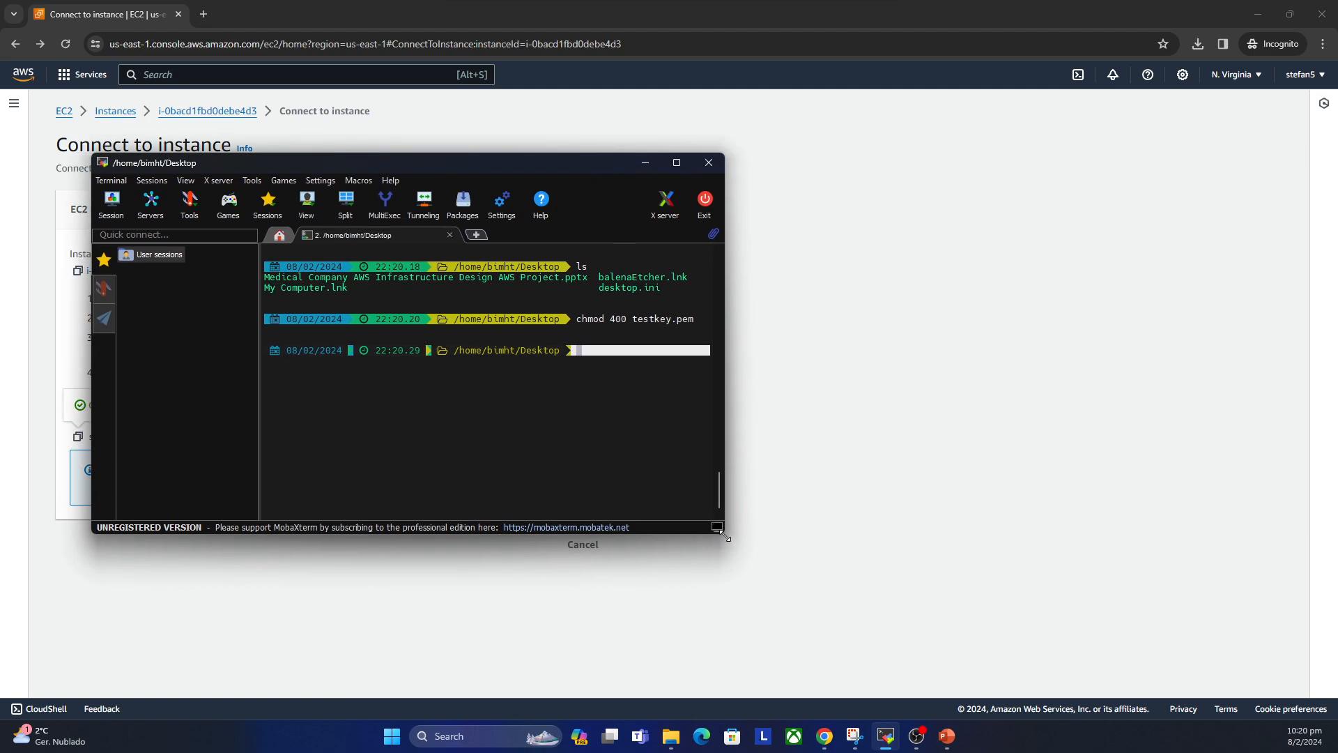
left_click_drag(725, 537, 1004, 564)
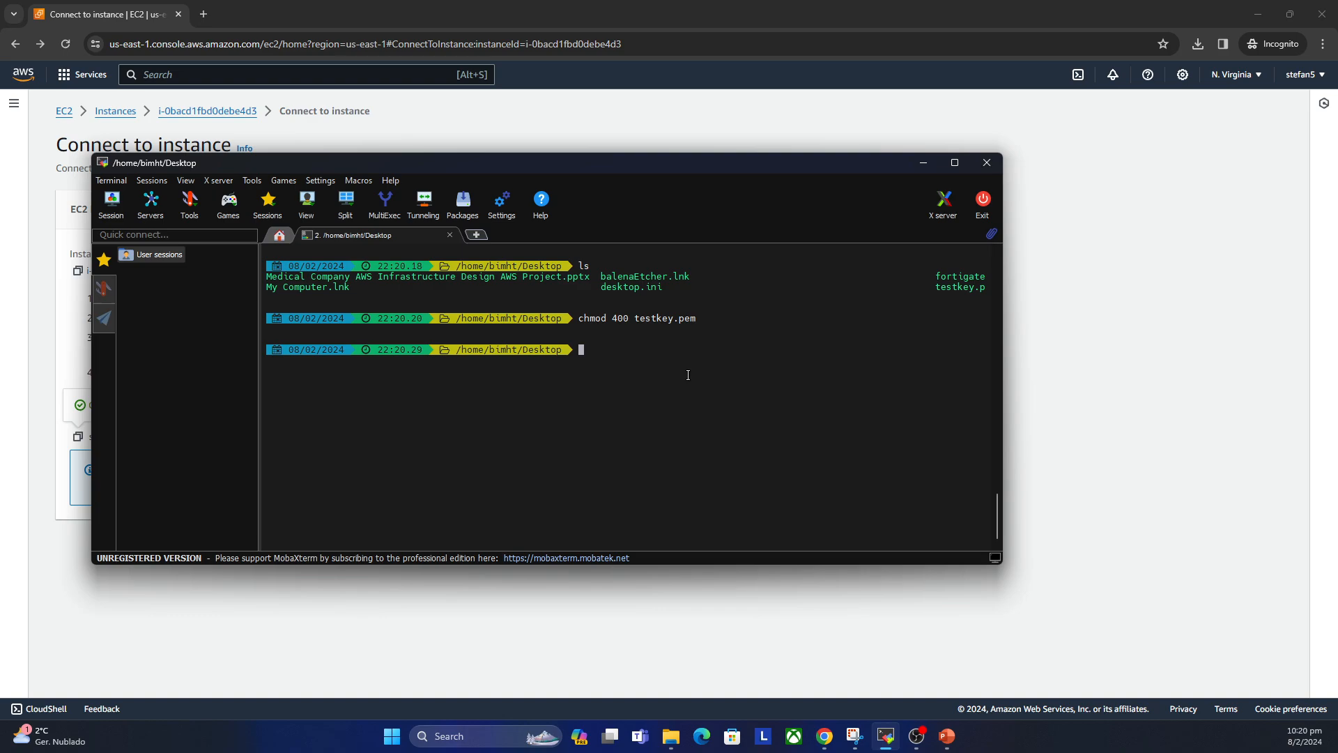
left_click_drag(627, 167, 904, 136)
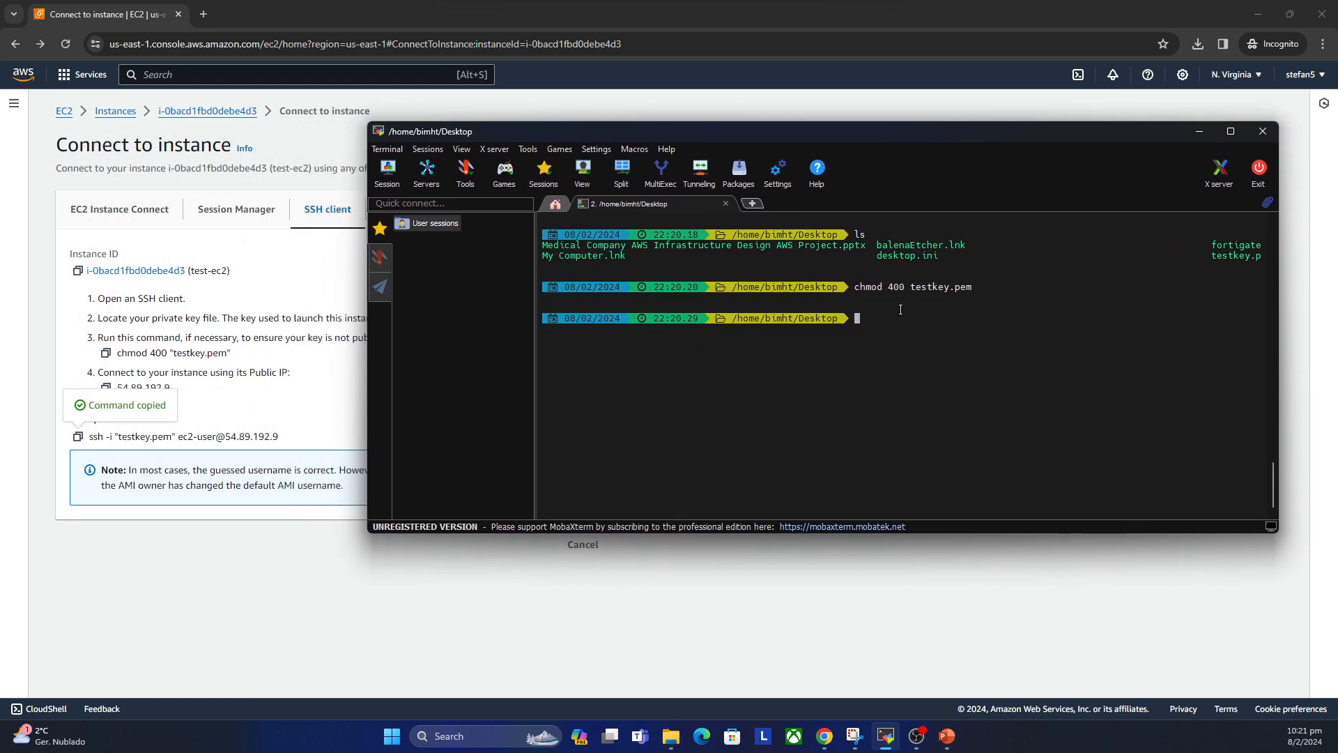
type("ssh -i \"test")
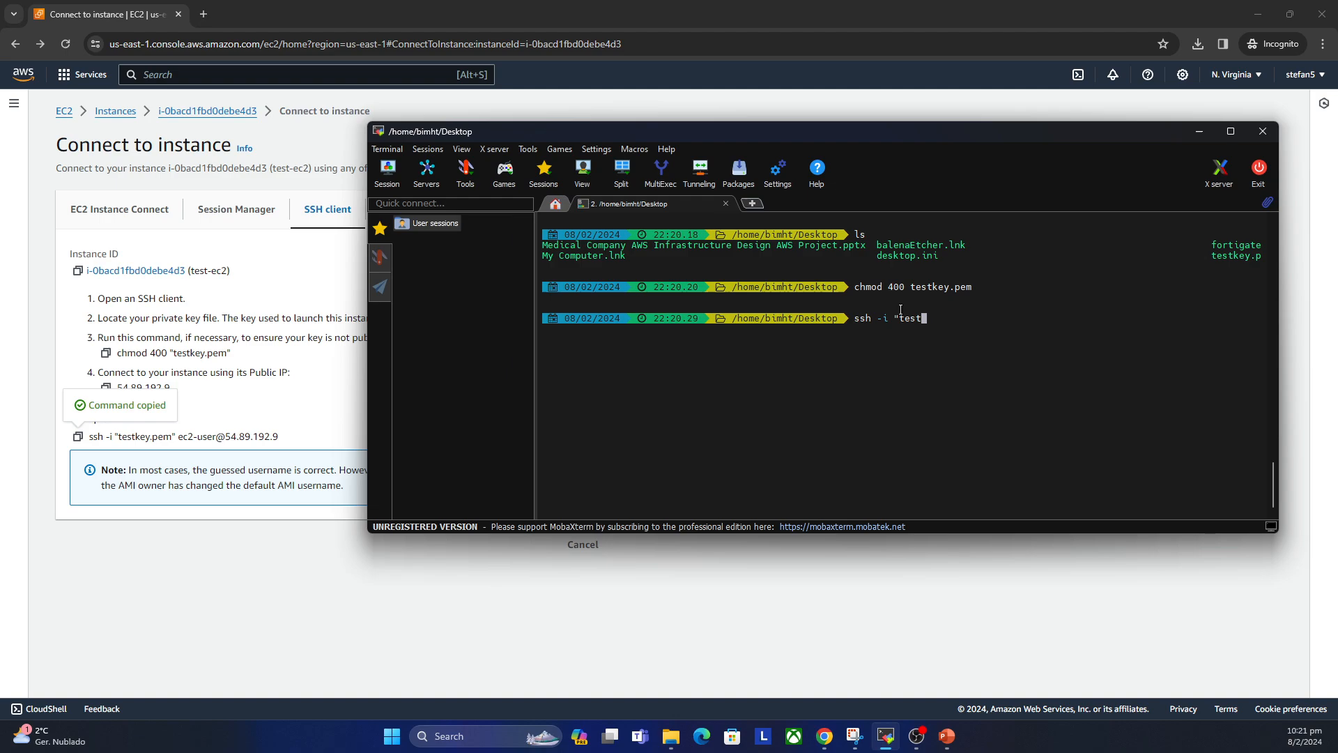
type("key.pem")
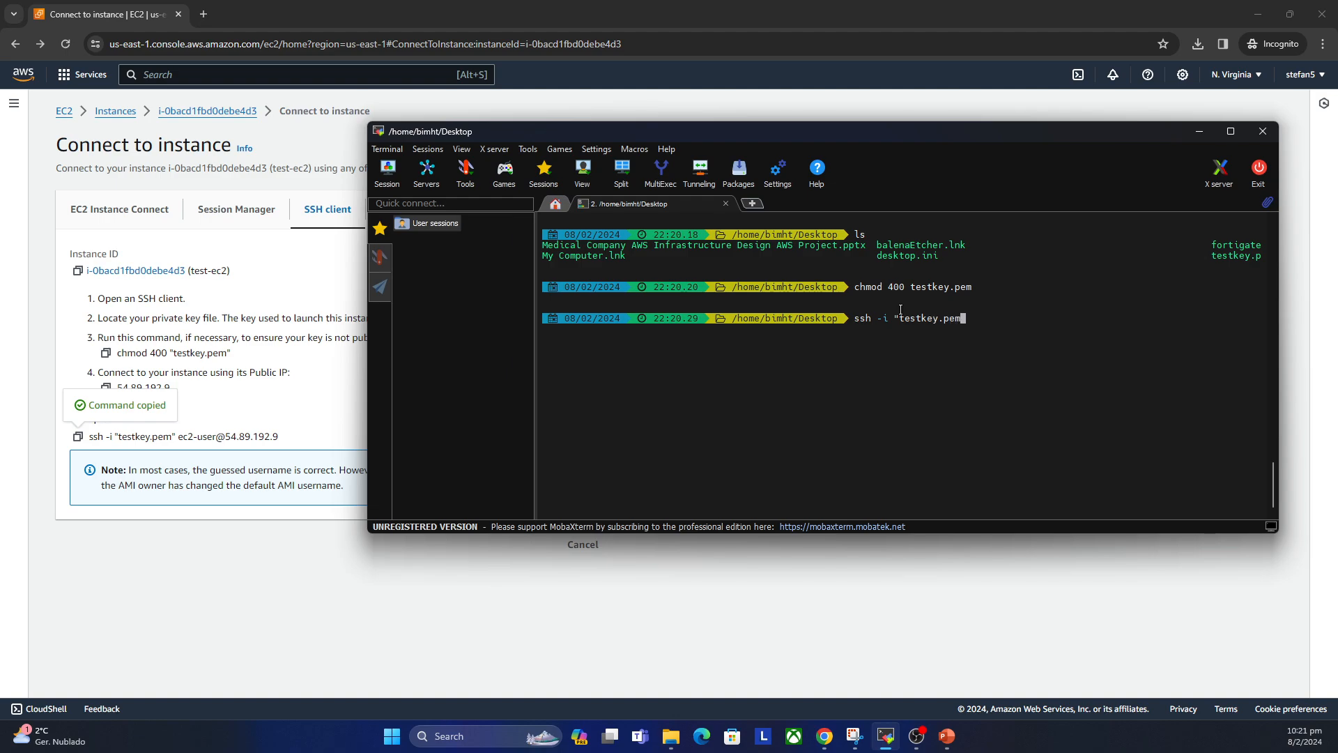
type("\" ec2-user@54.89.192.9")
key("Return")
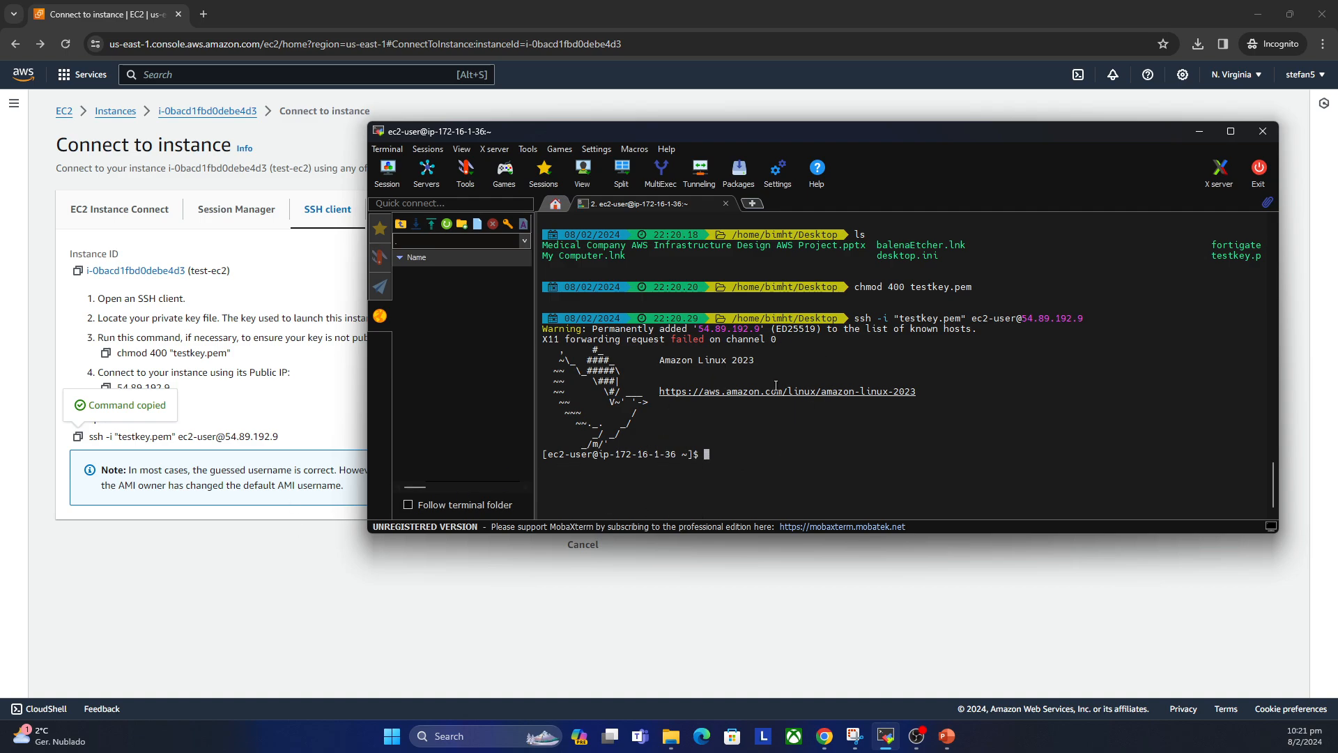
Step: Move the terminal window off the instances list and open the SSH connection instructions for test-app1-ec2
left_click_drag(870, 131, 771, 119)
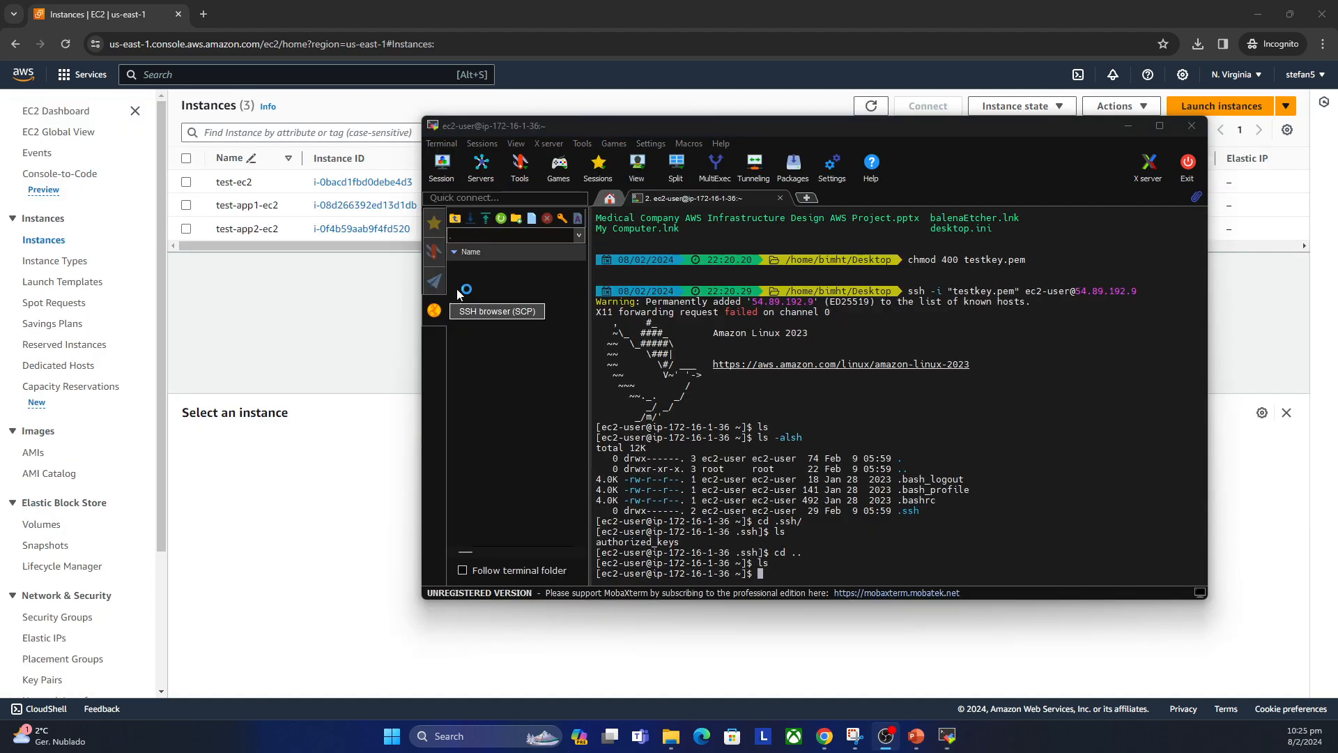
left_click_drag(797, 133, 0, 223)
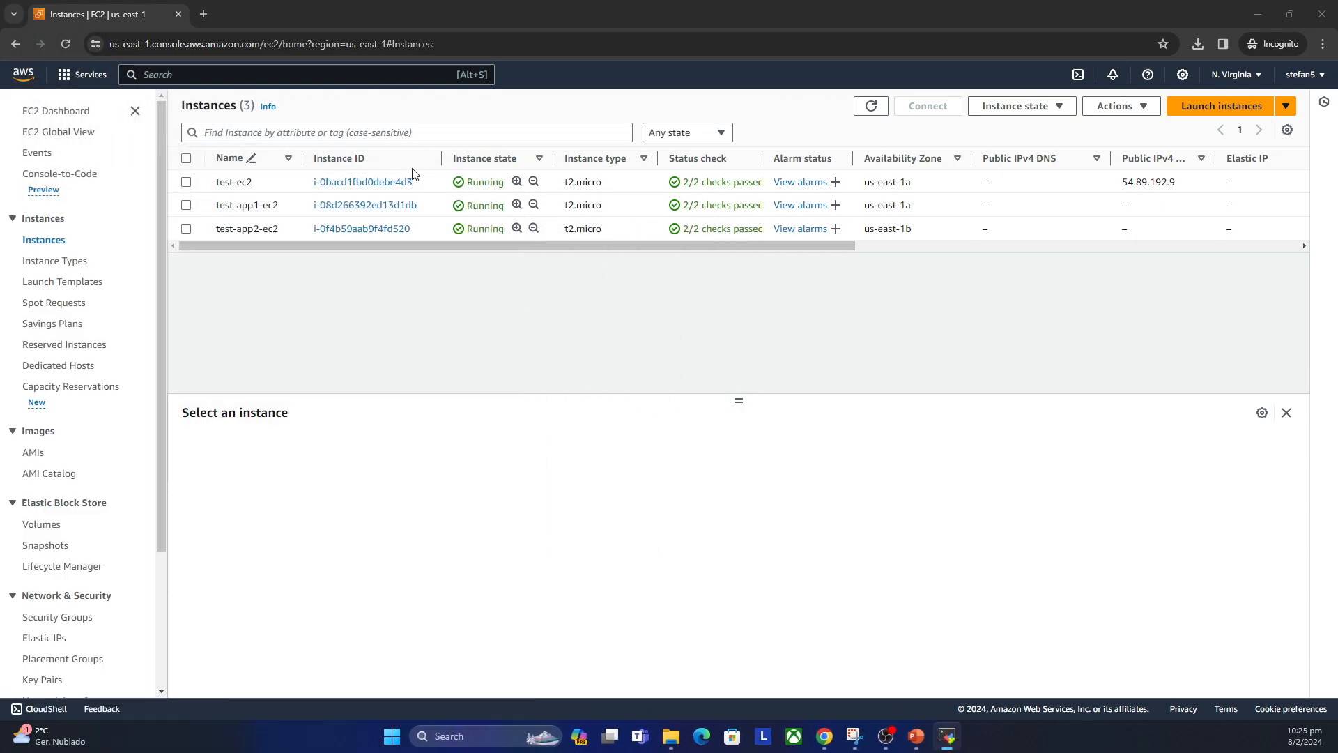
left_click(368, 205)
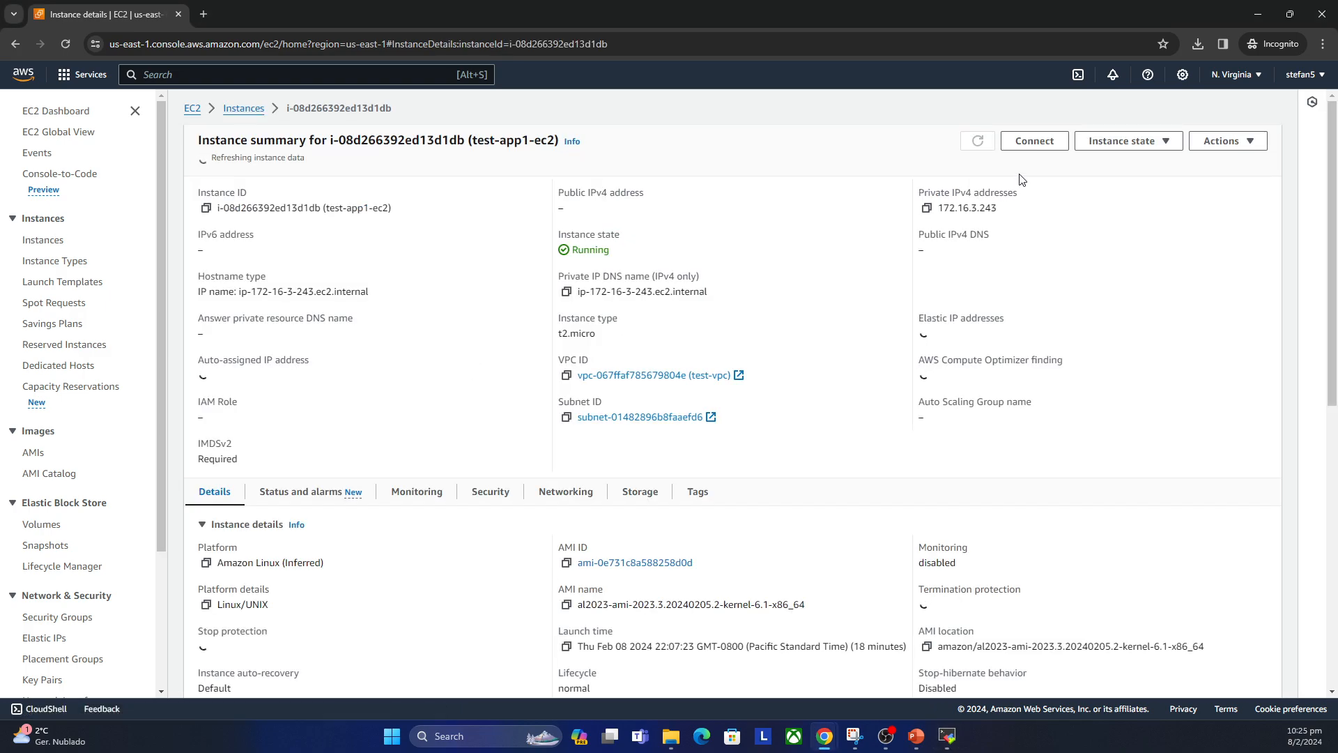
left_click(1030, 143)
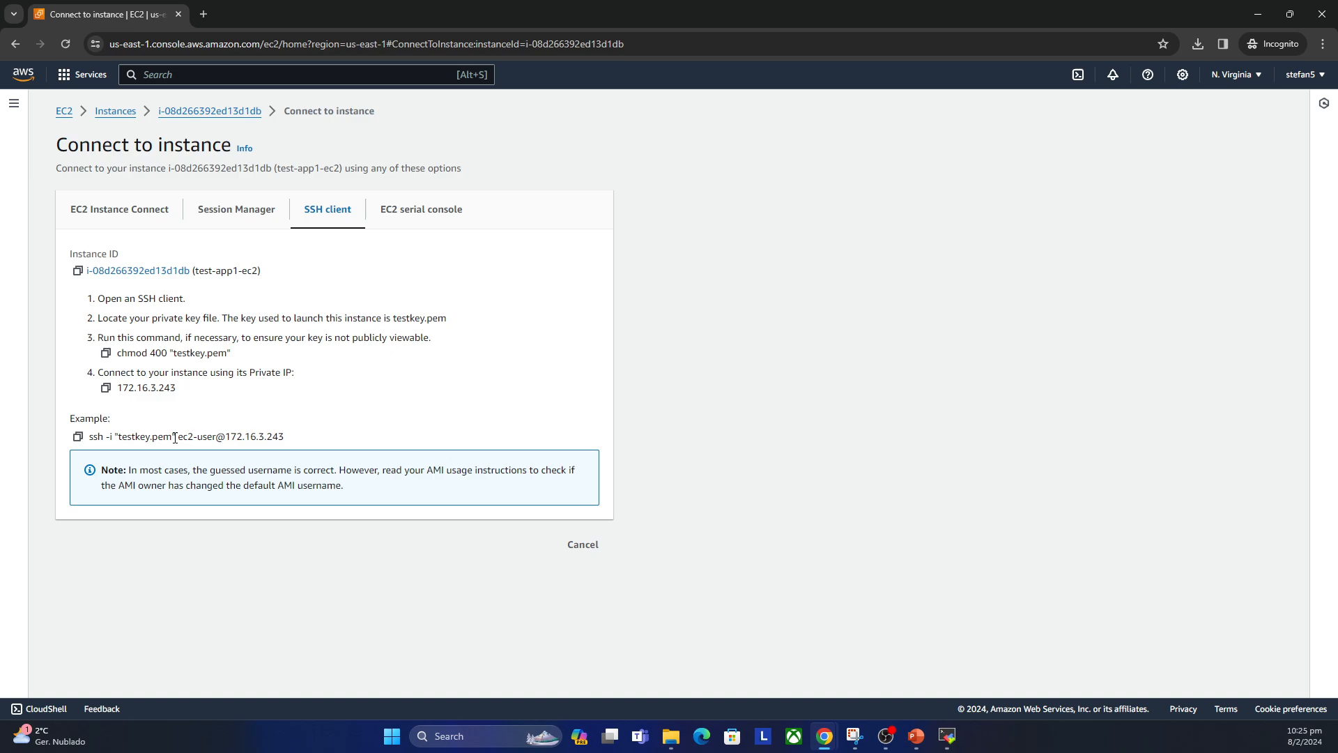
Step: Try to connect from test-ec2 to test-app1-ec2 with its copied example SSH command, answering yes to the host authenticity question
left_click_drag(2, 143, 901, 109)
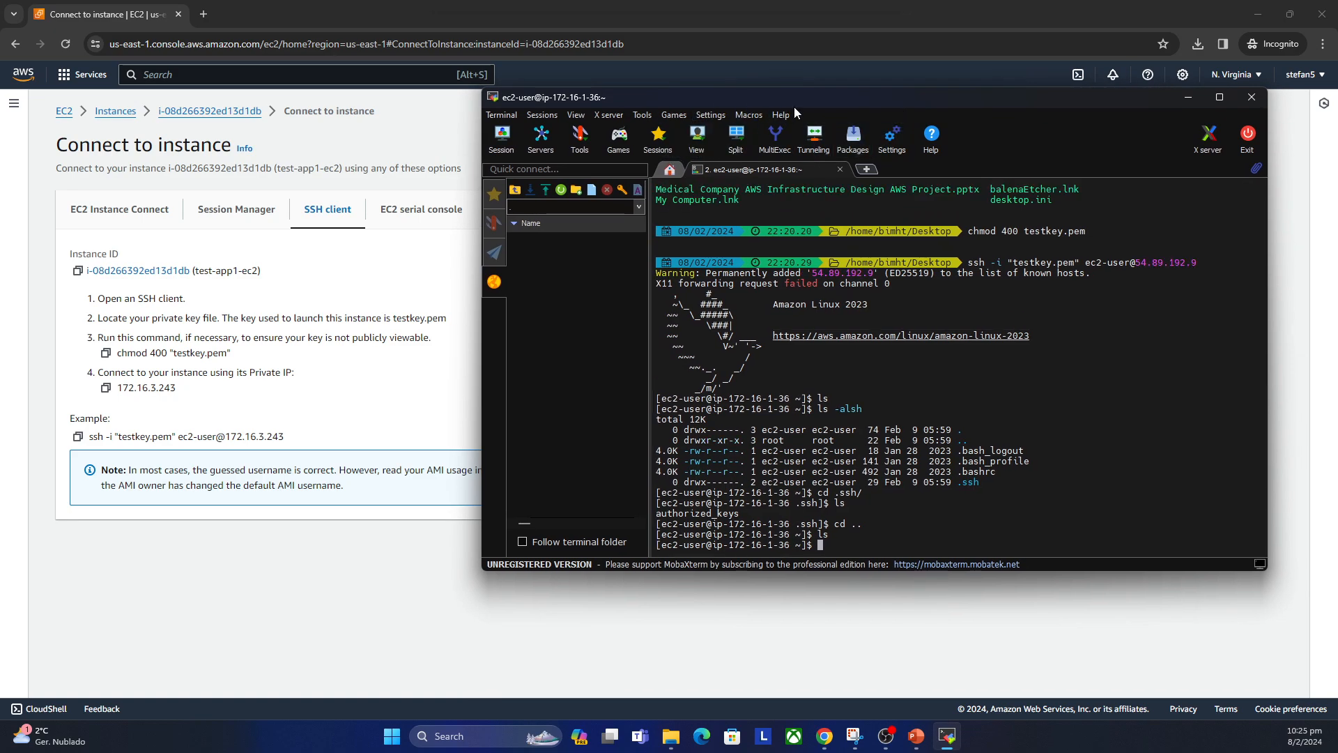
mouse_move(794, 96)
left_mouse_down()
mouse_move(832, 96)
mouse_move(806, 99)
left_mouse_up()
left_click(79, 436)
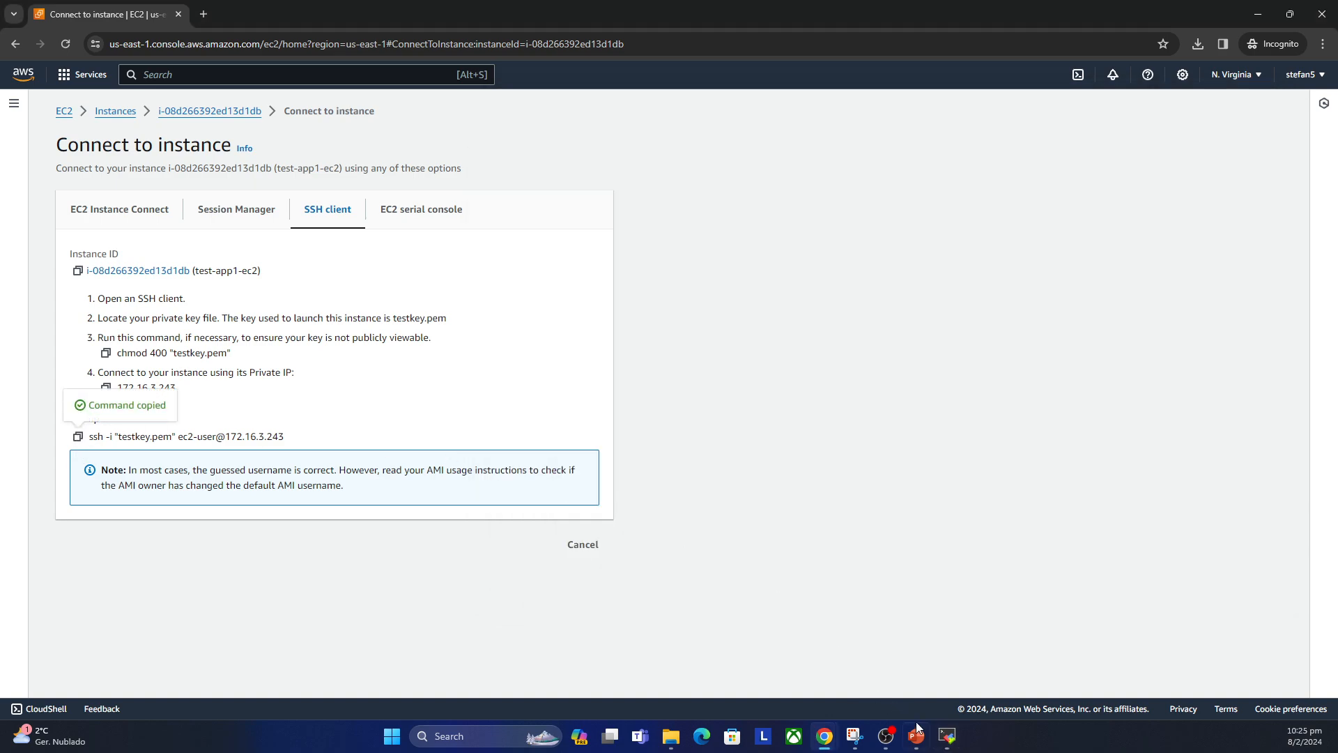
left_click(948, 736)
right_click(894, 512)
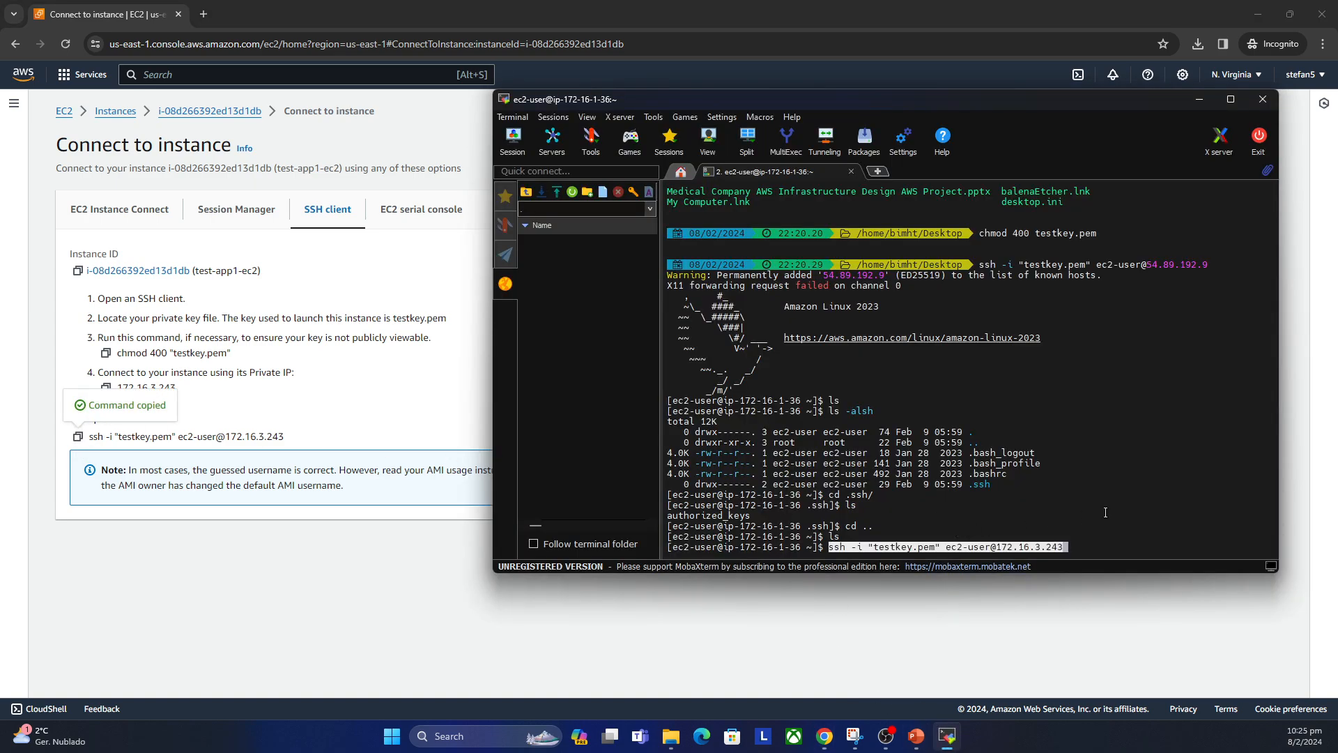
key("Return")
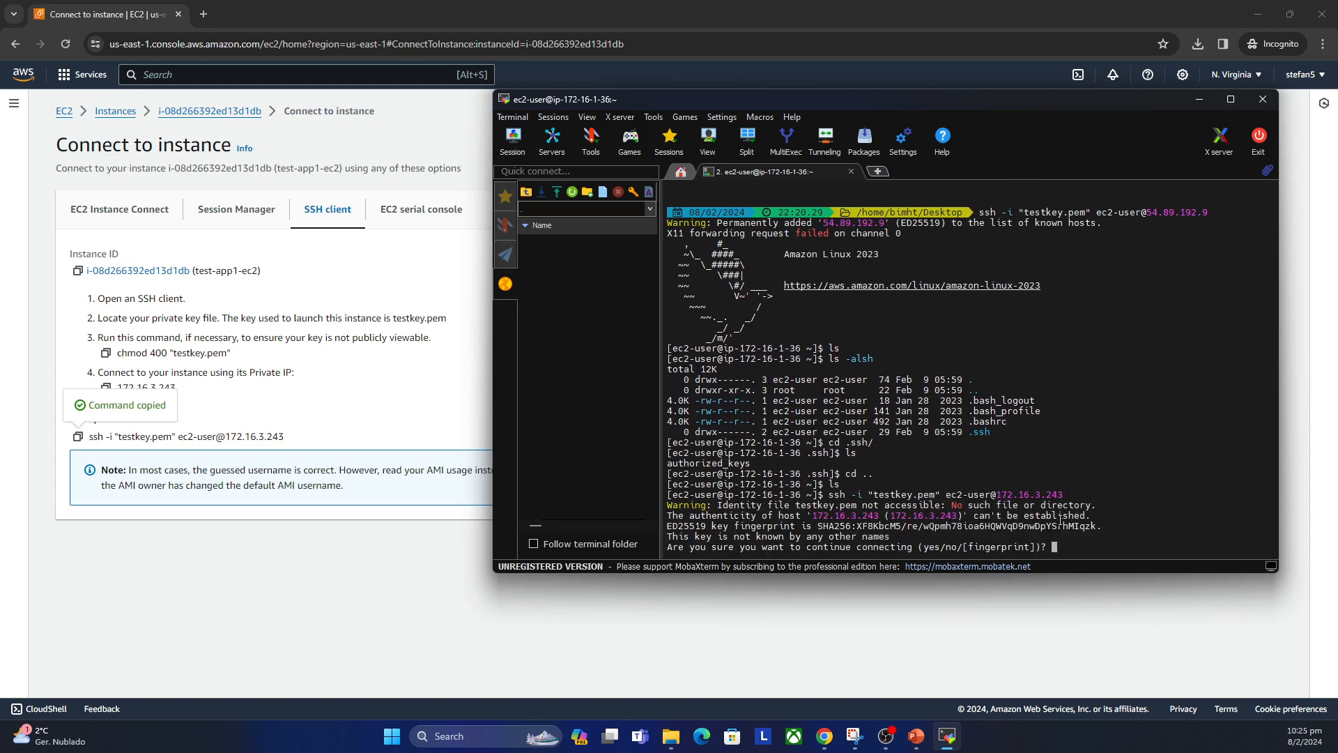
type("yes")
key("Return")
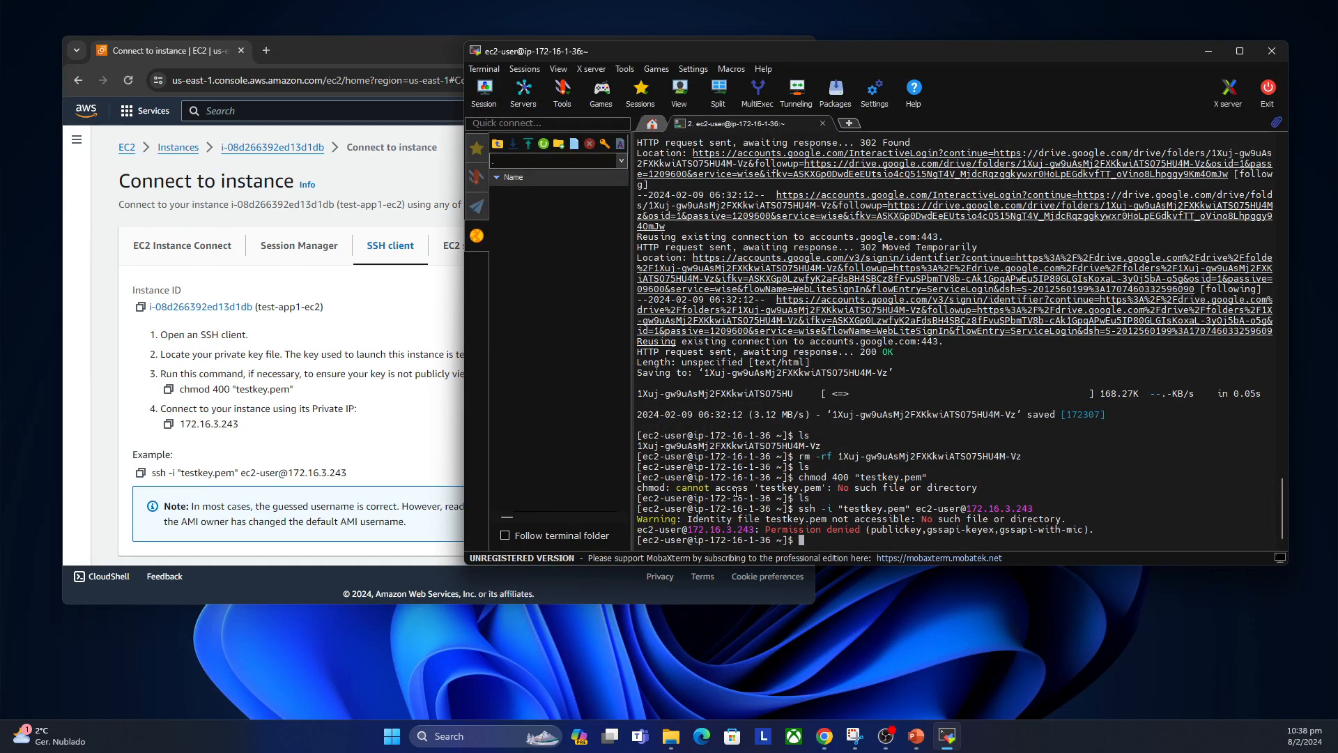
Step: Return to the test-ec2 terminal and start a new key file by running nano testkey.pem
left_click_drag(177, 474, 270, 472)
left_click(341, 472)
left_click(850, 423)
type("nano testkey.pem")
key("Return")
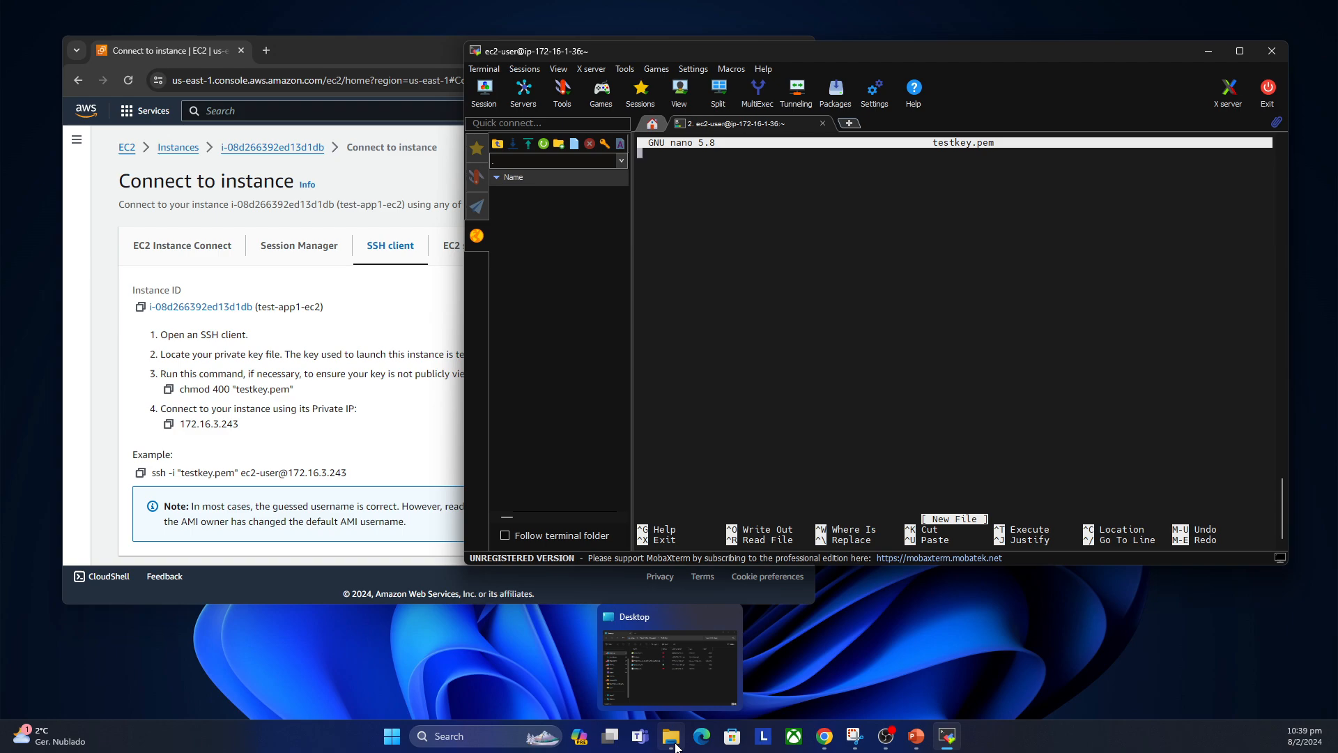
Step: Open testkey.pem from the Desktop folder in Notepad just once, copy its whole contents, then close the file and minimize the folder
left_click(673, 741)
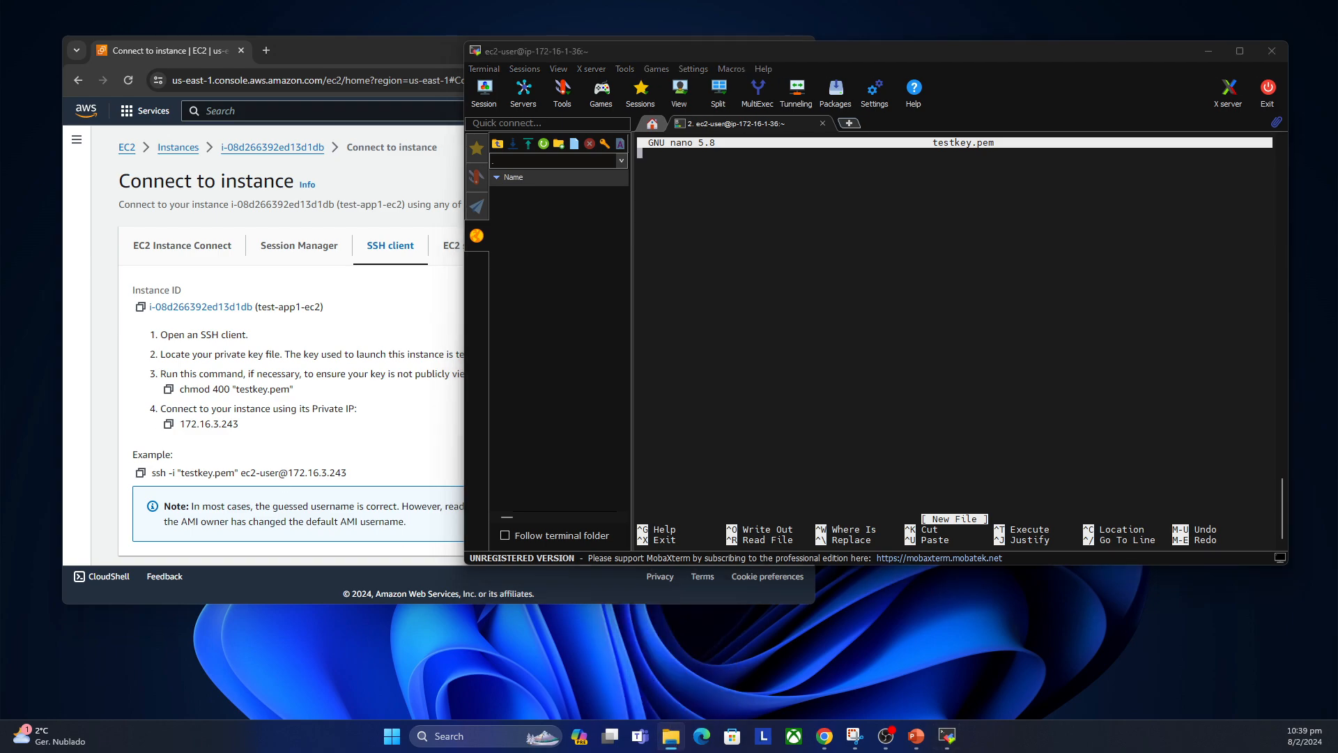
double_click(461, 395)
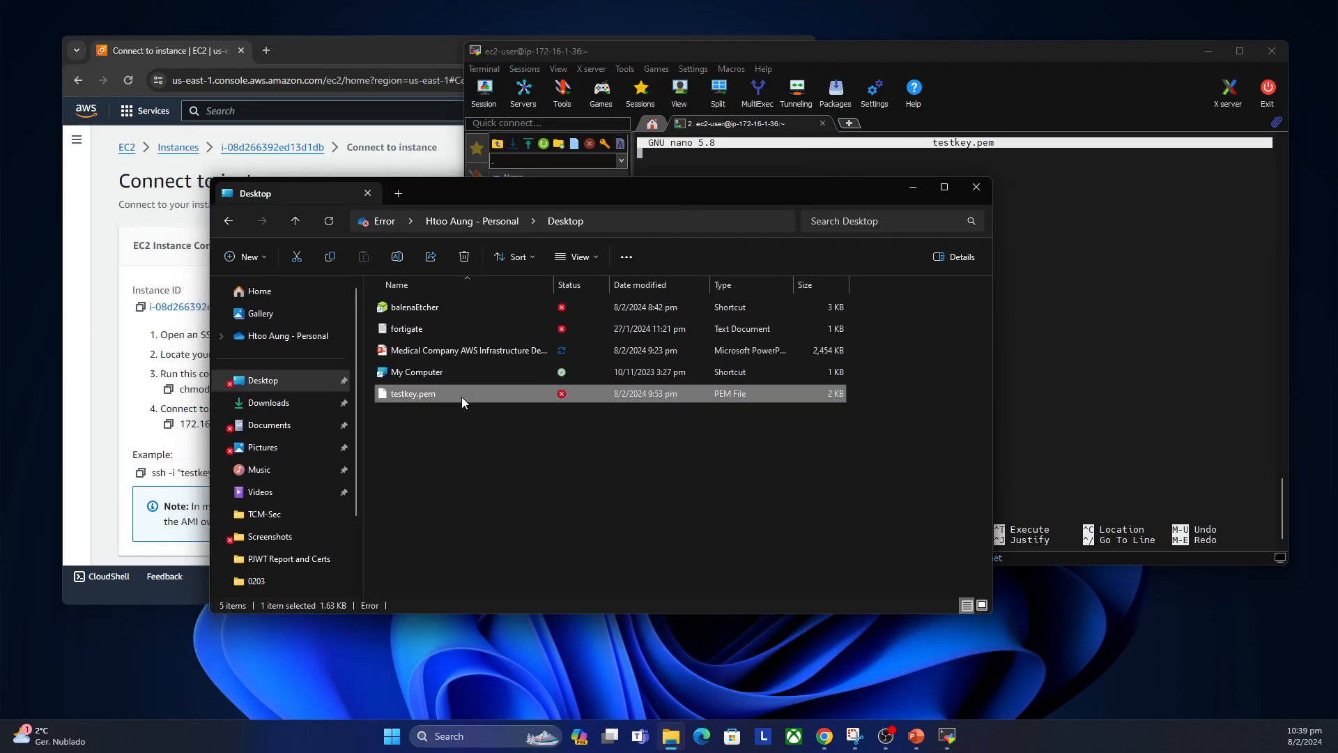
left_click(583, 303)
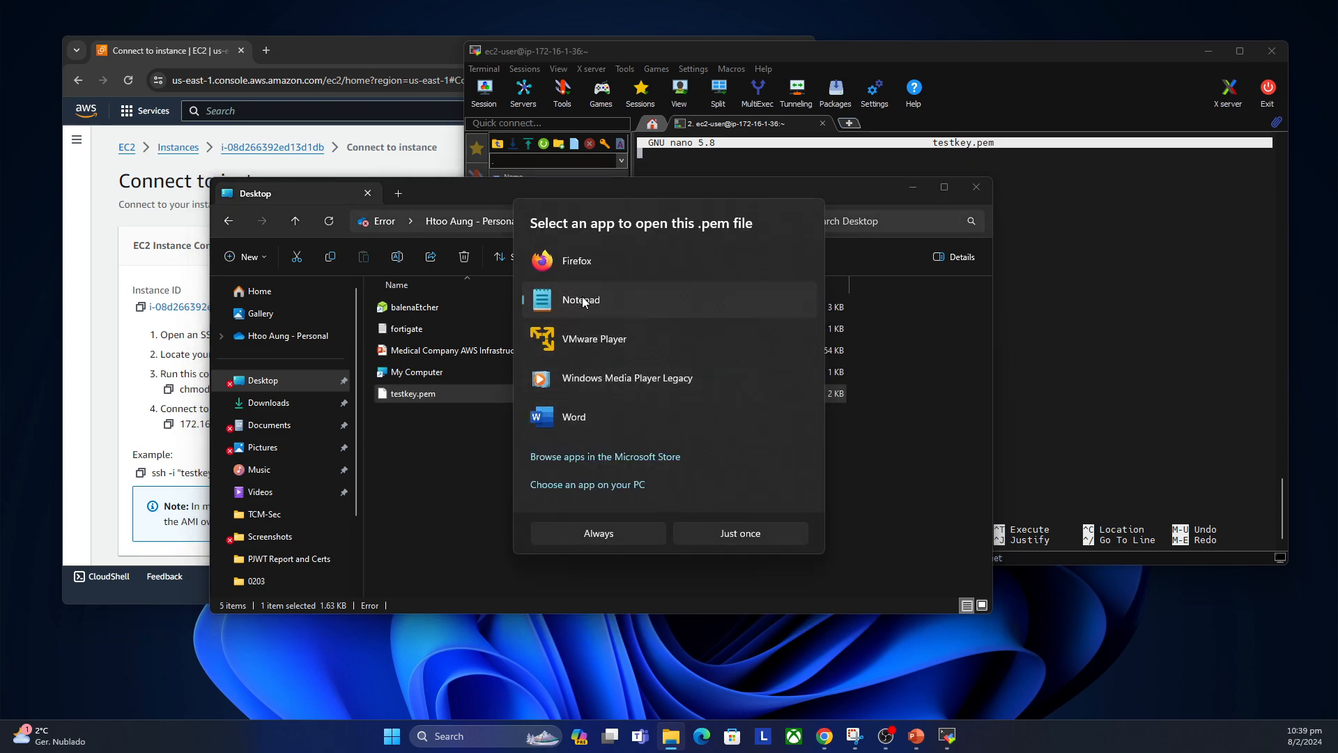
left_click(754, 539)
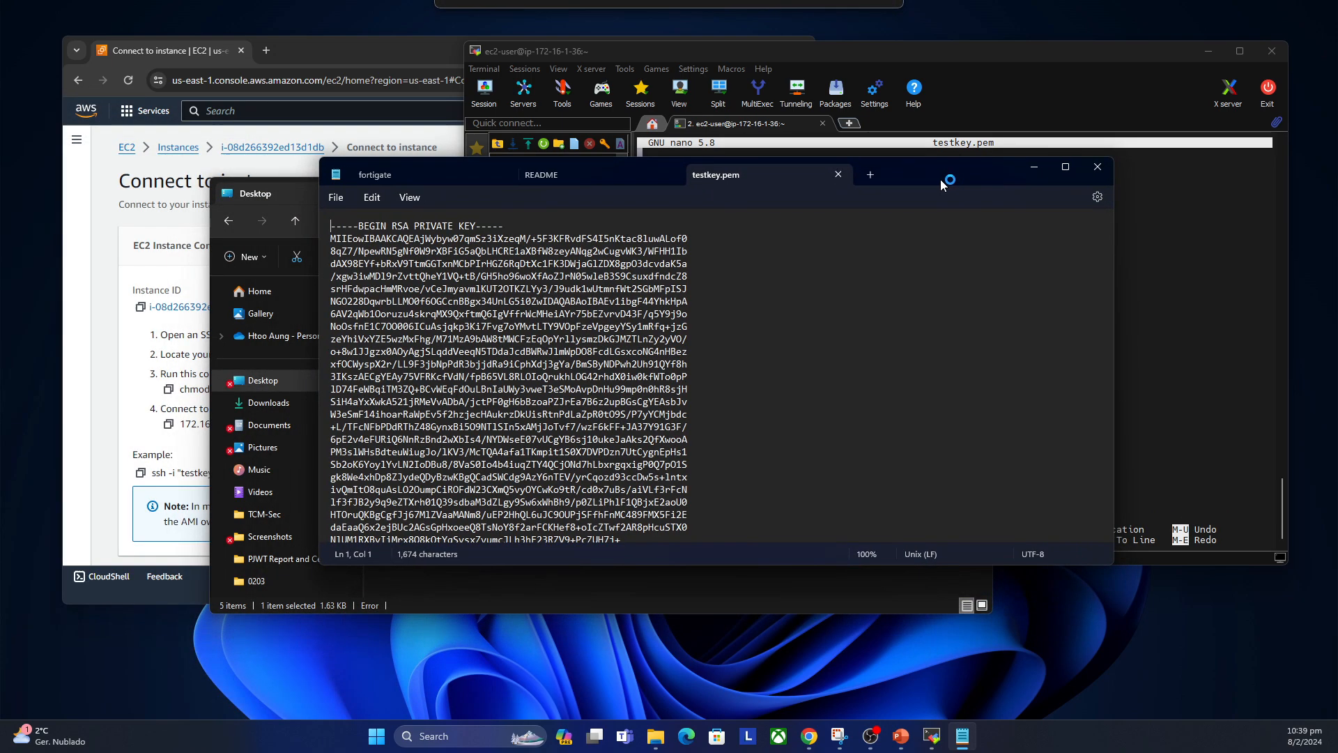
left_click(727, 421)
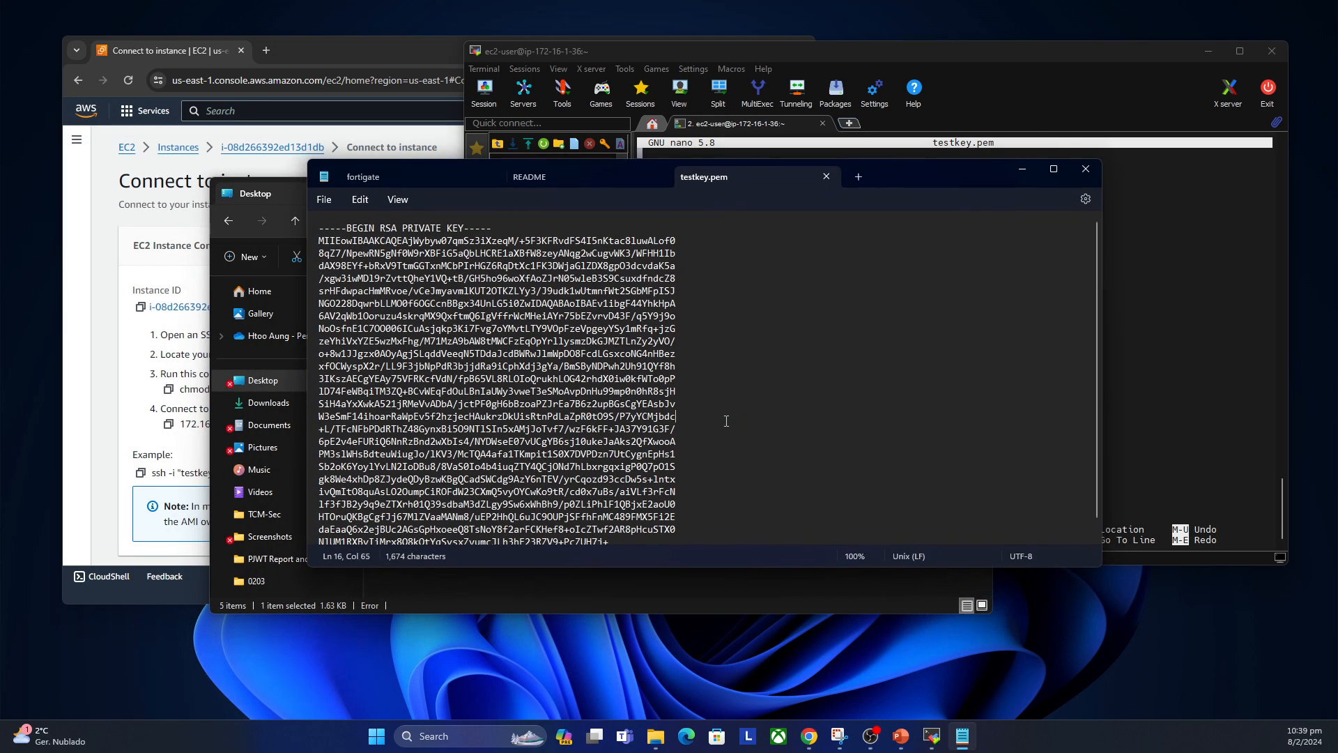
key("ctrl+a")
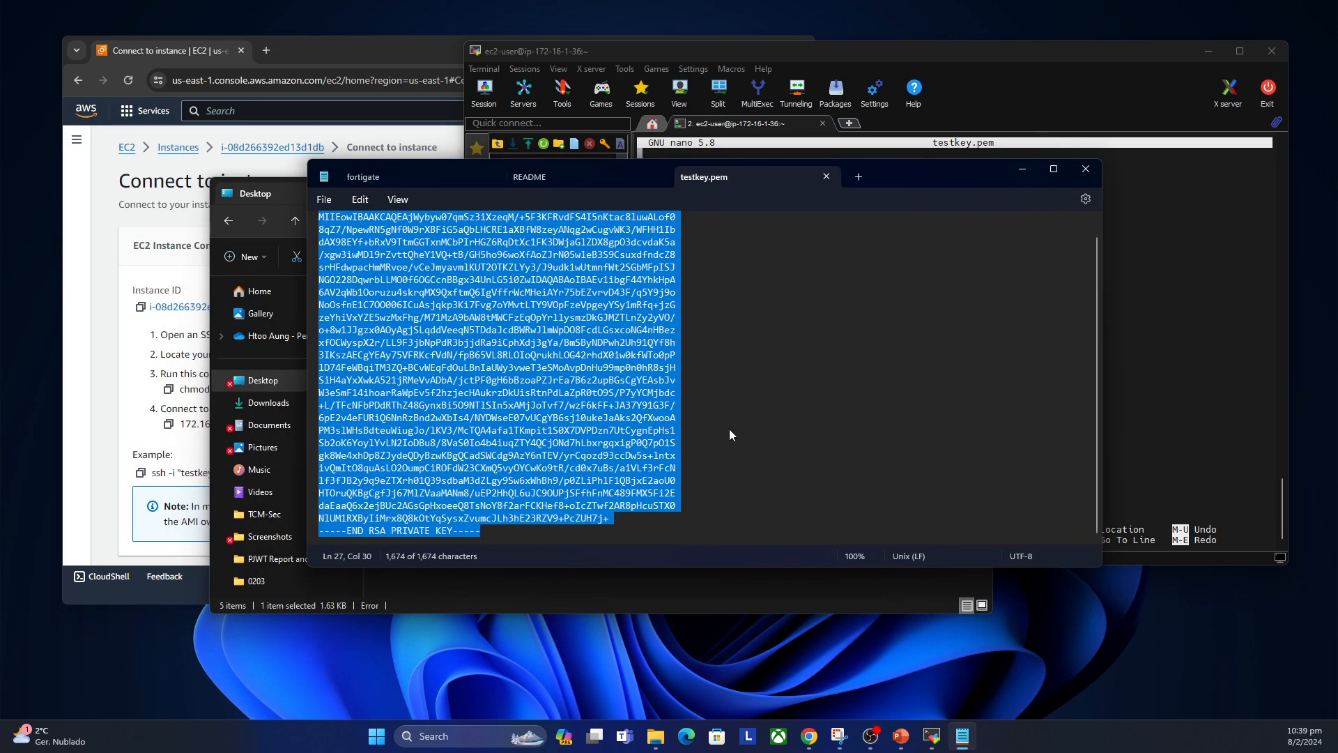
left_click(826, 176)
left_click(1023, 169)
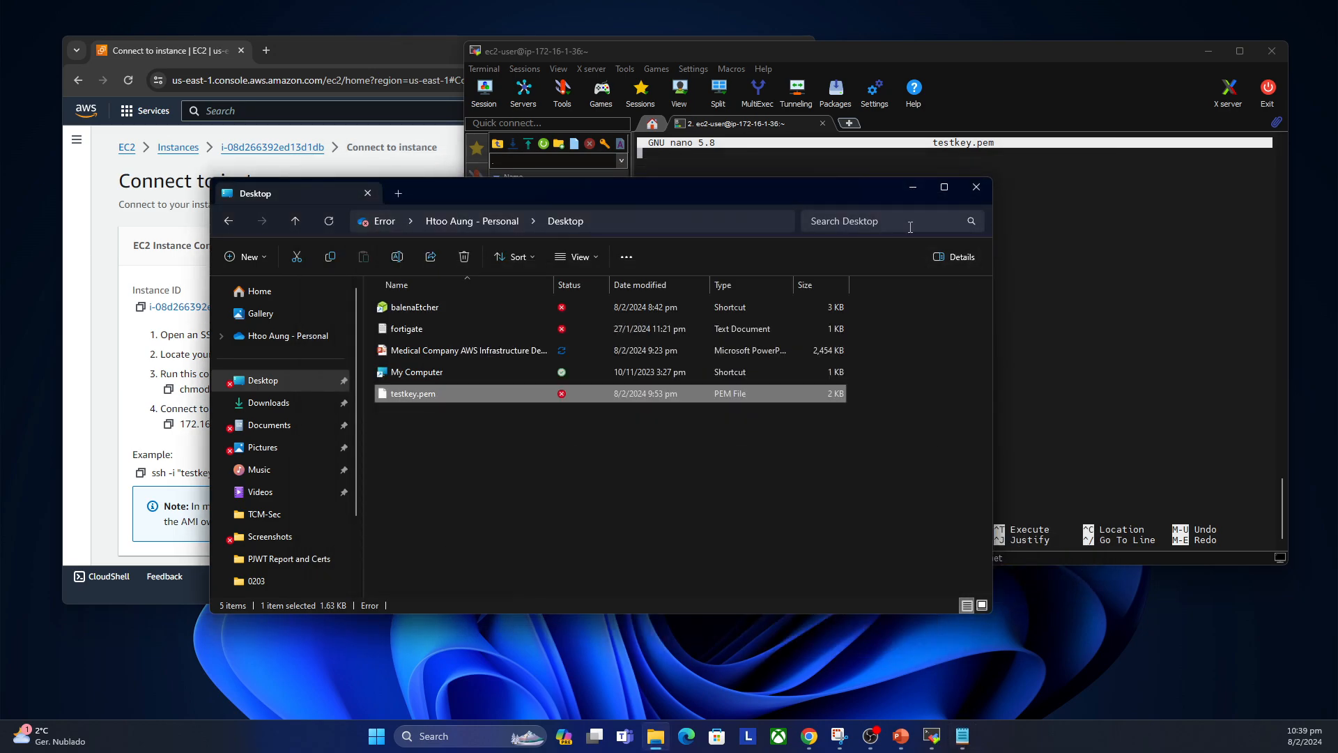
left_click(915, 189)
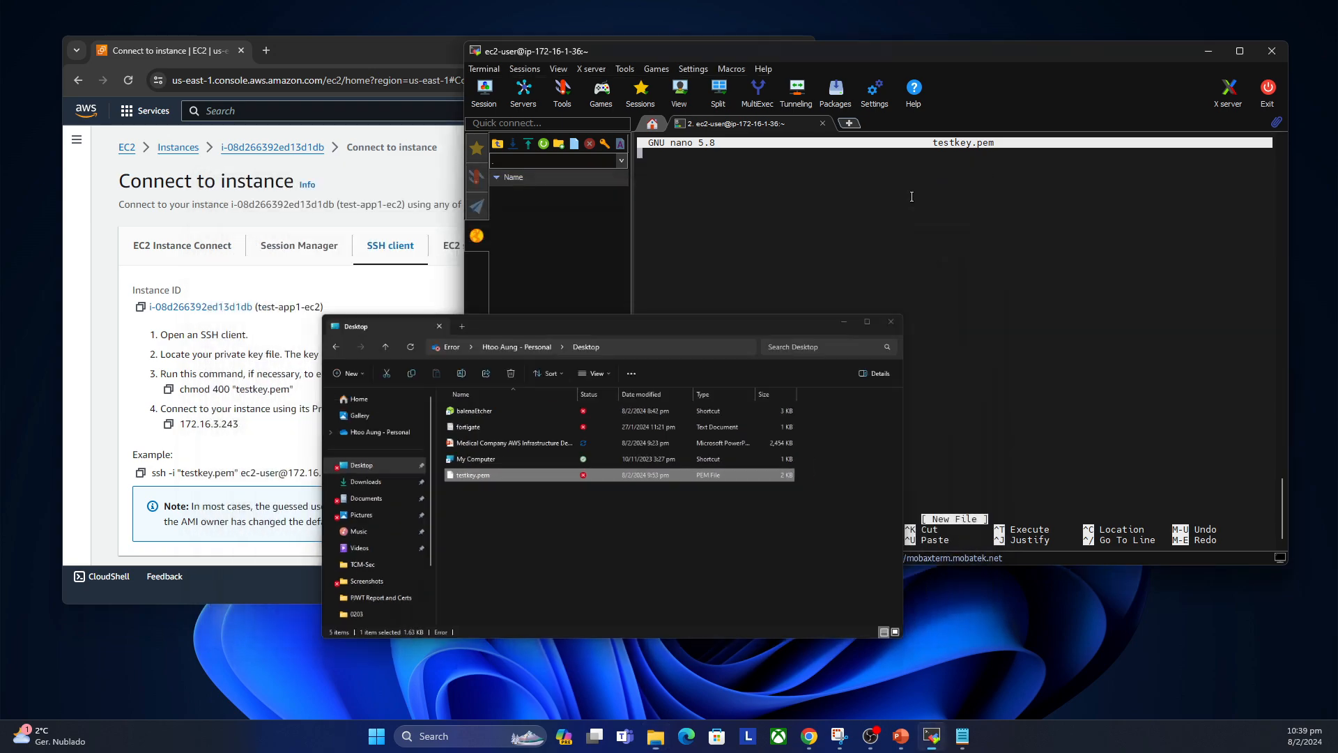
Step: Paste the copied private key into testkey.pem in nano, save the file and exit the editor
right_click(727, 195)
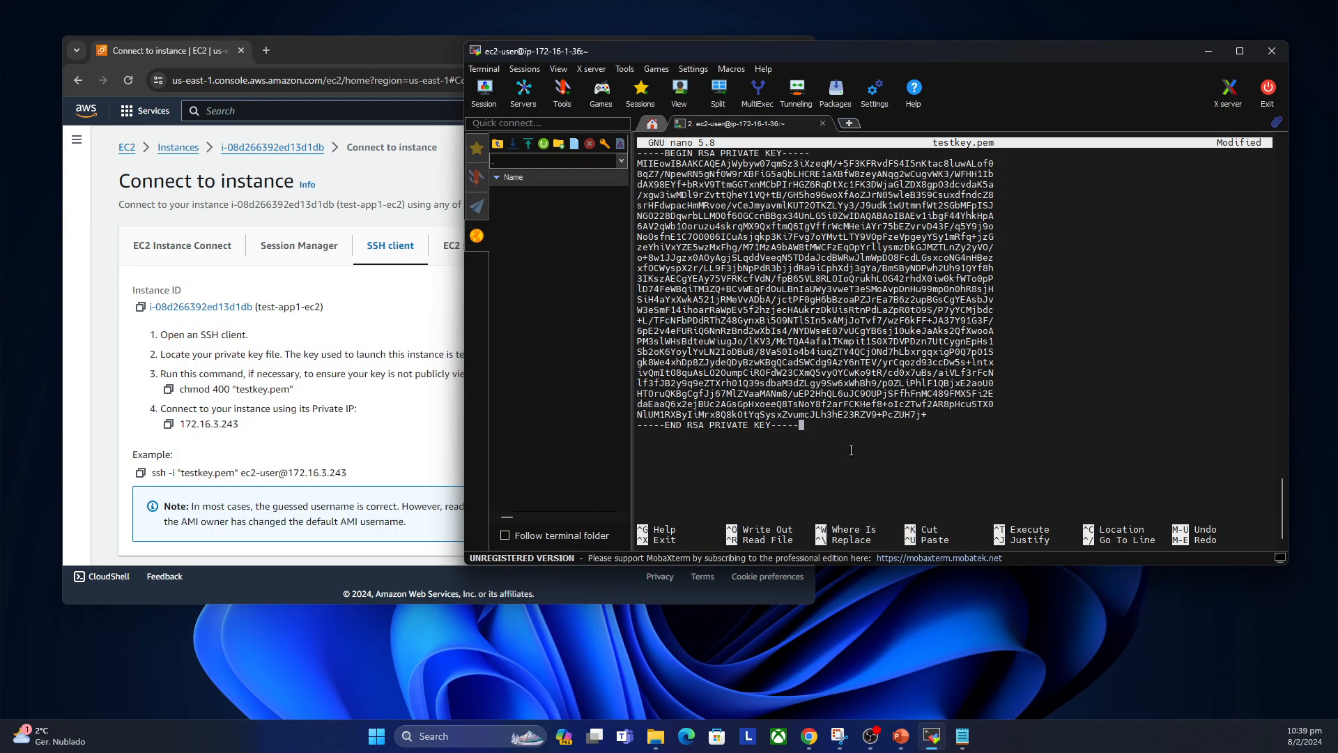
key("ctrl+o")
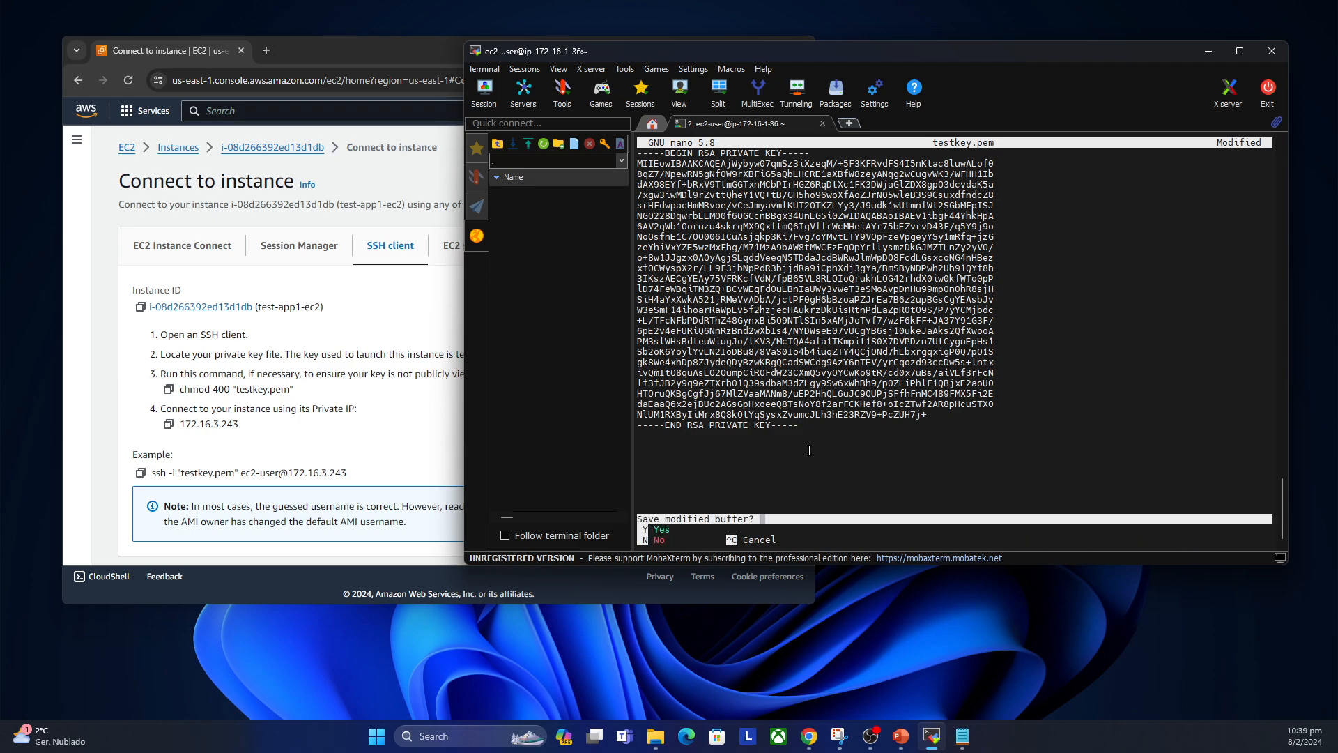
key("Return")
key("ctrl+x")
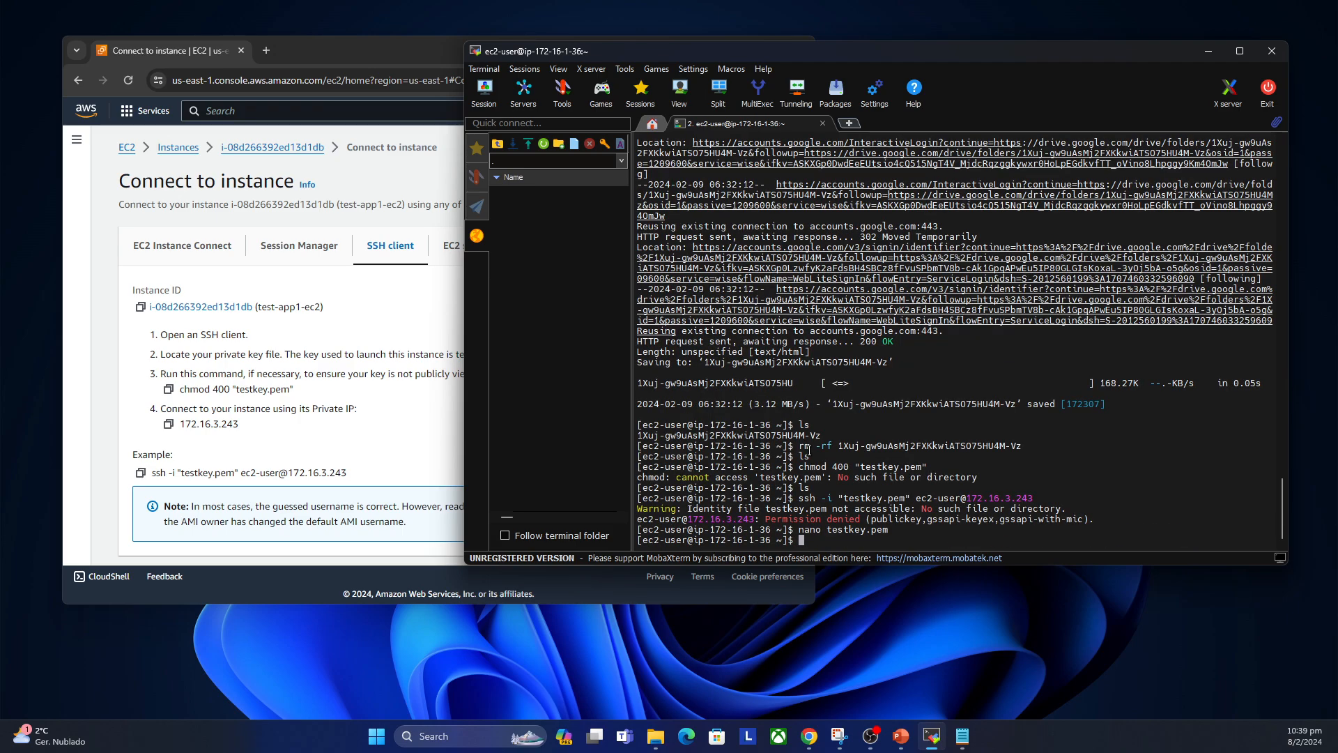
Step: List the files on test-ec2 and restrict the new key's permissions by running chmod 400 testkey.pem
type("ls")
key("Return")
type("c")
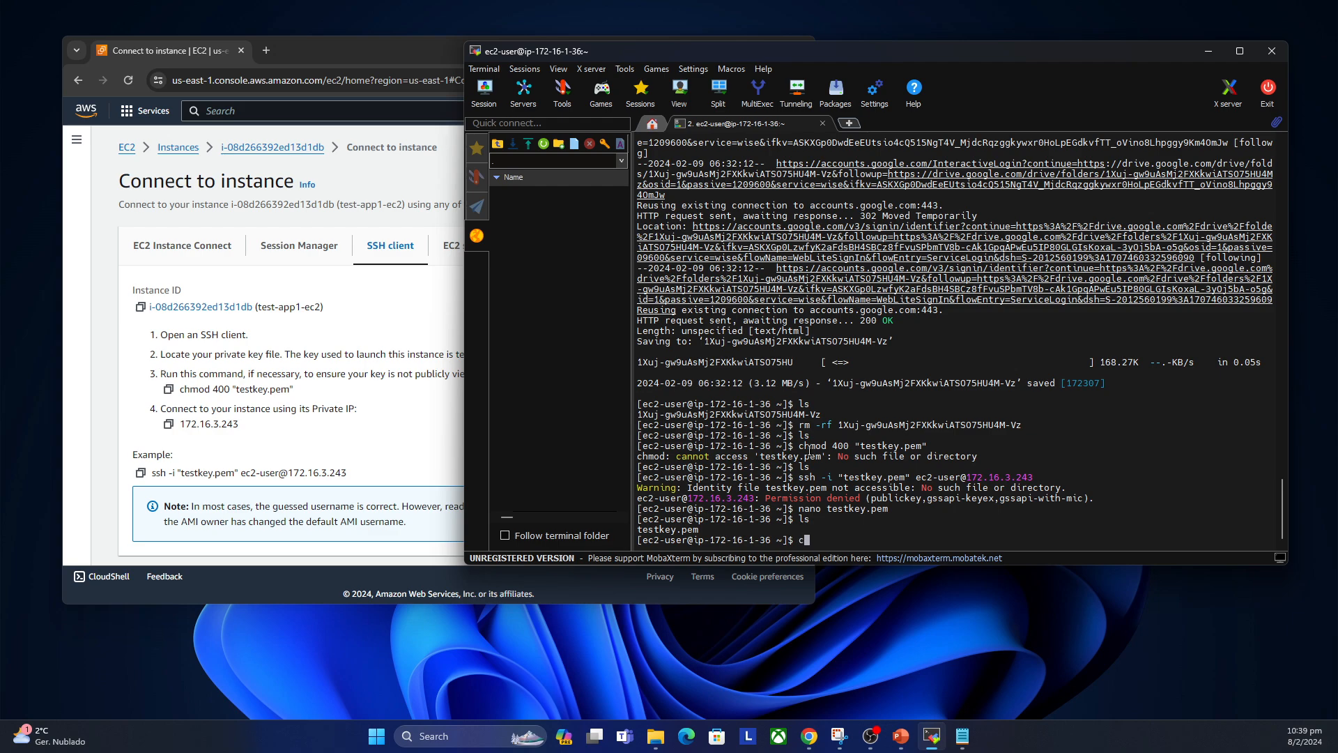
type("hmod 400 tes")
key("Tab")
key("Return")
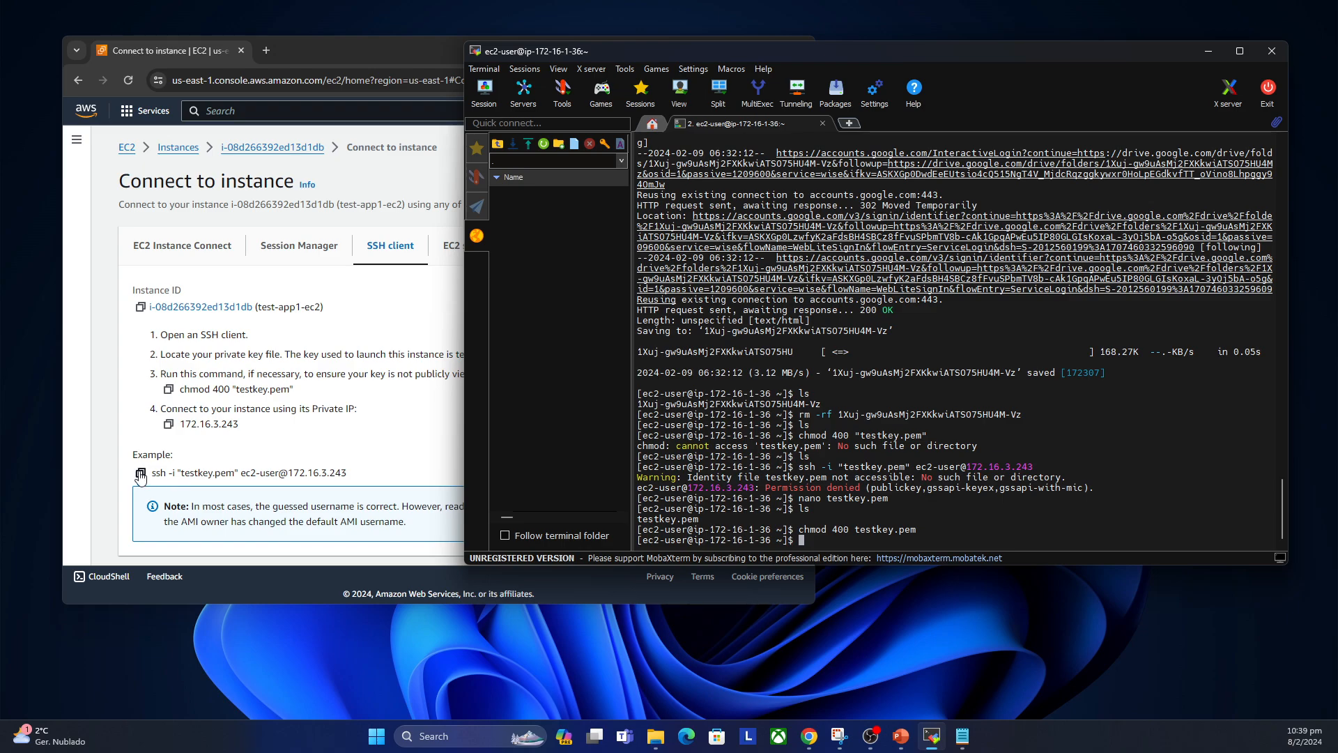
left_click(140, 473)
left_click(878, 471)
right_click(977, 533)
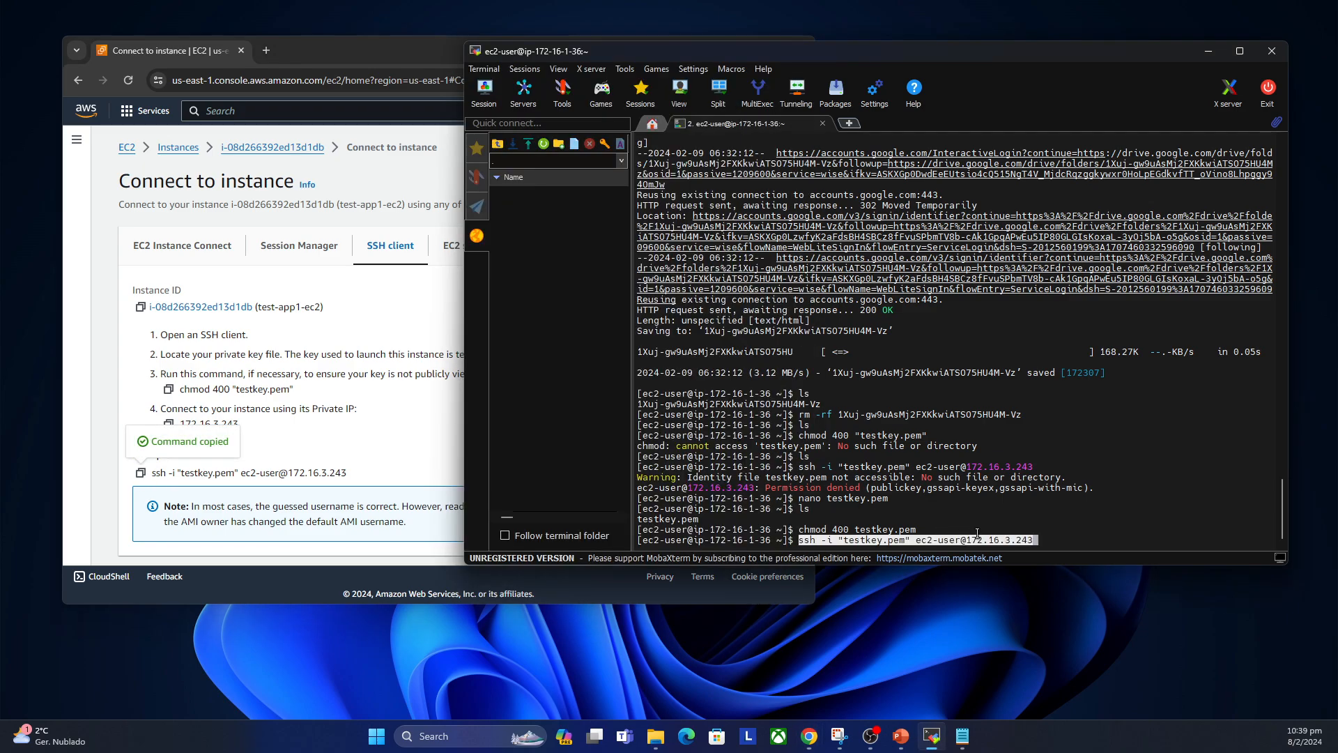
key("Return")
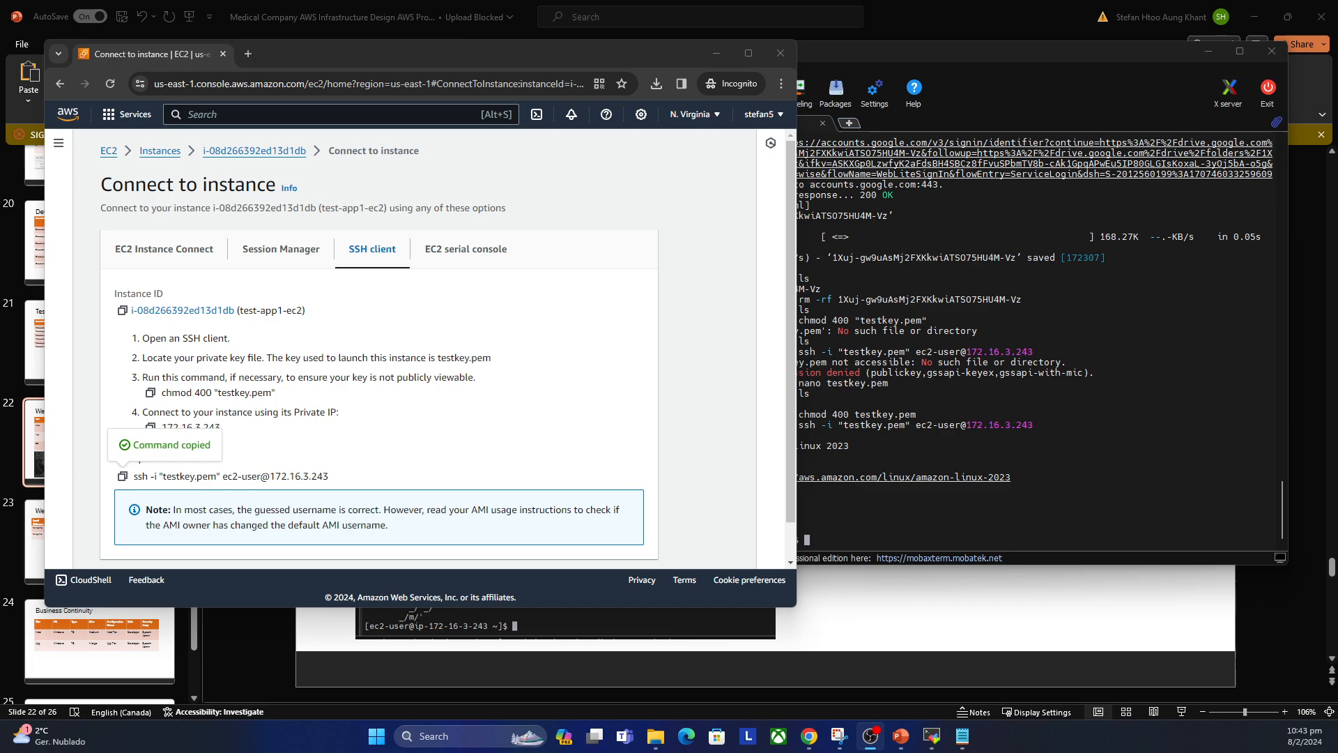
Step: Search the web for "lamp on amazon linux" in a new browser tab and open the AWS tutorial on installing a LAMP server on AL2023
left_click(248, 55)
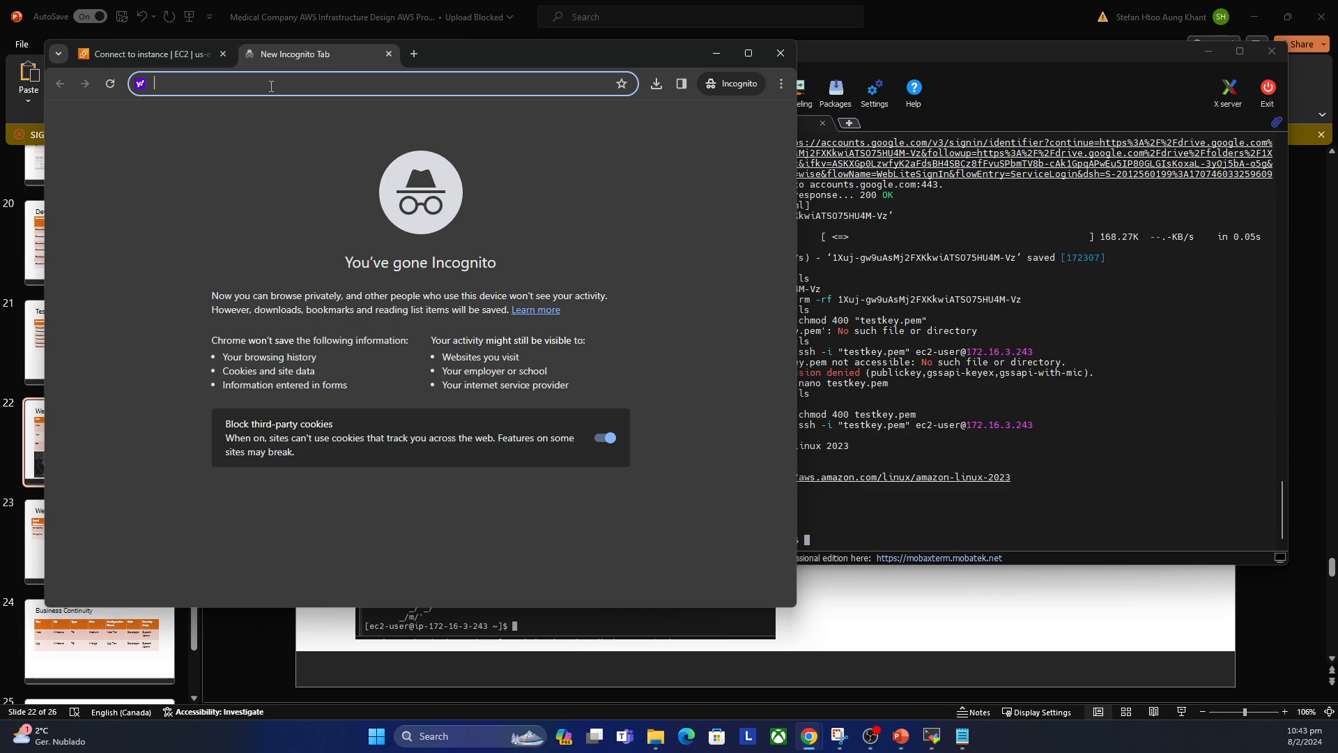
type("lamp on amazon")
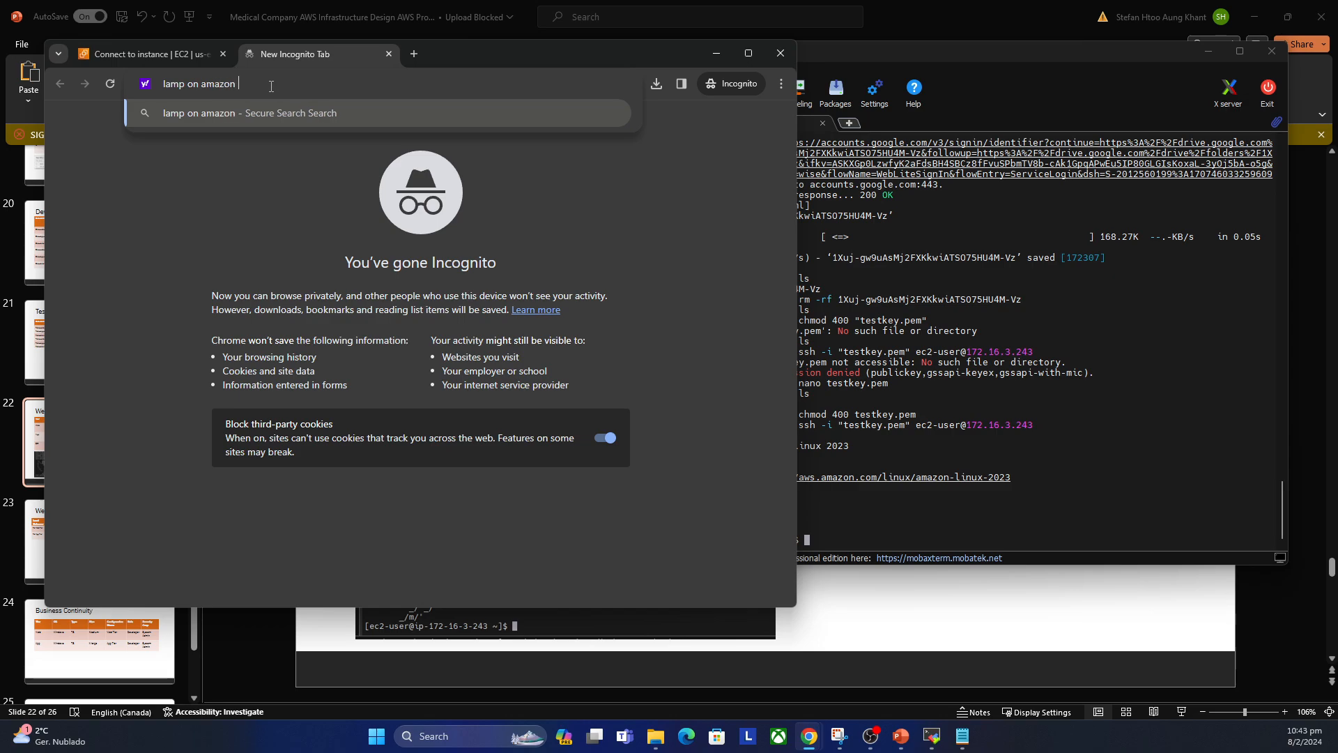
type(" linux")
key("Return")
scroll(309, 273, "down", 5)
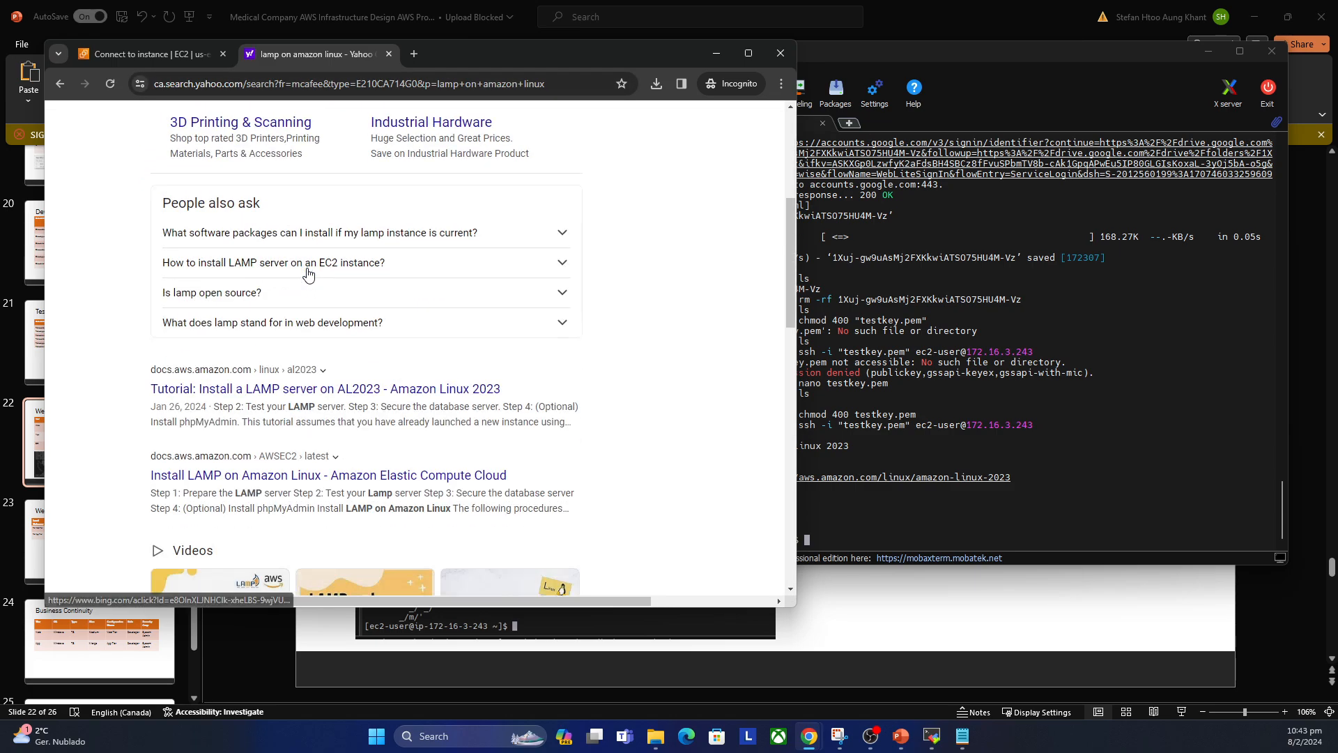
scroll(308, 272, "down", 3)
left_click(293, 235)
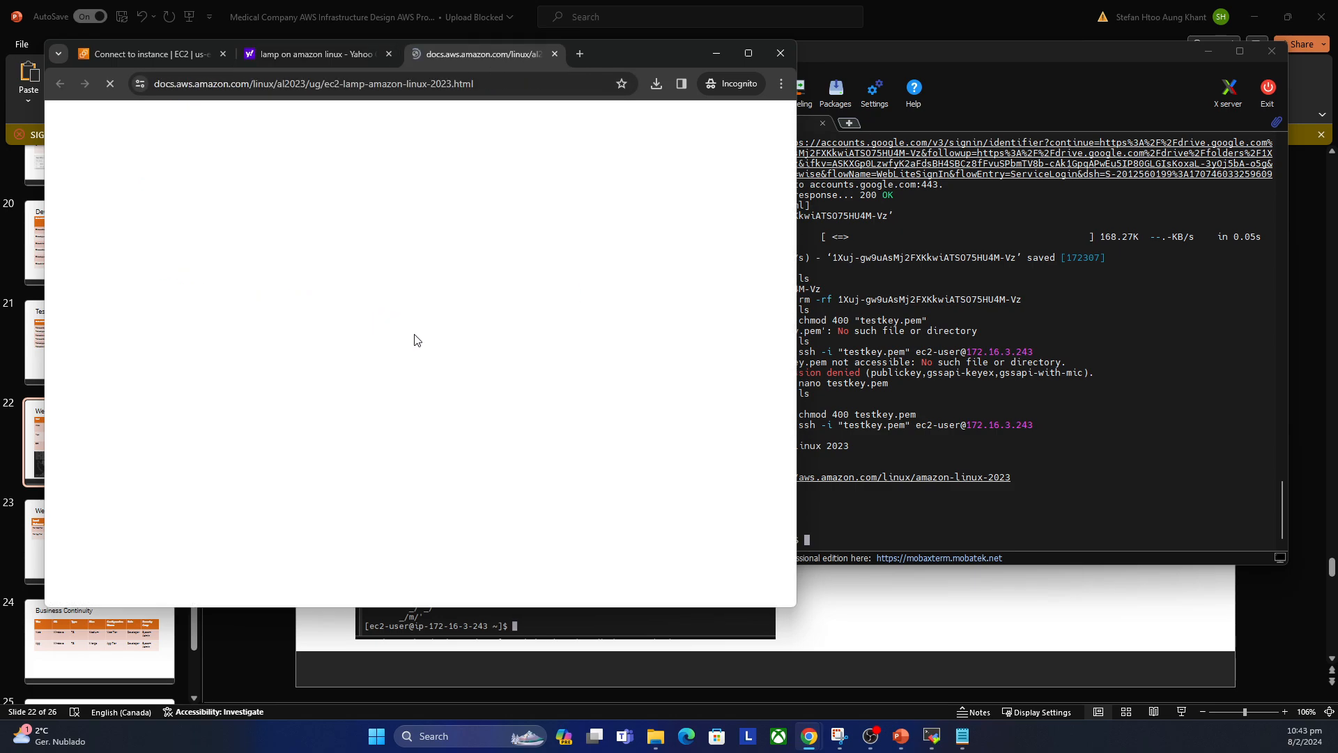
Step: Examine the LAMP preparation procedure in the AL2023 tutorial, from the prerequisites to starting the Apache web server
scroll(419, 328, "down", 5)
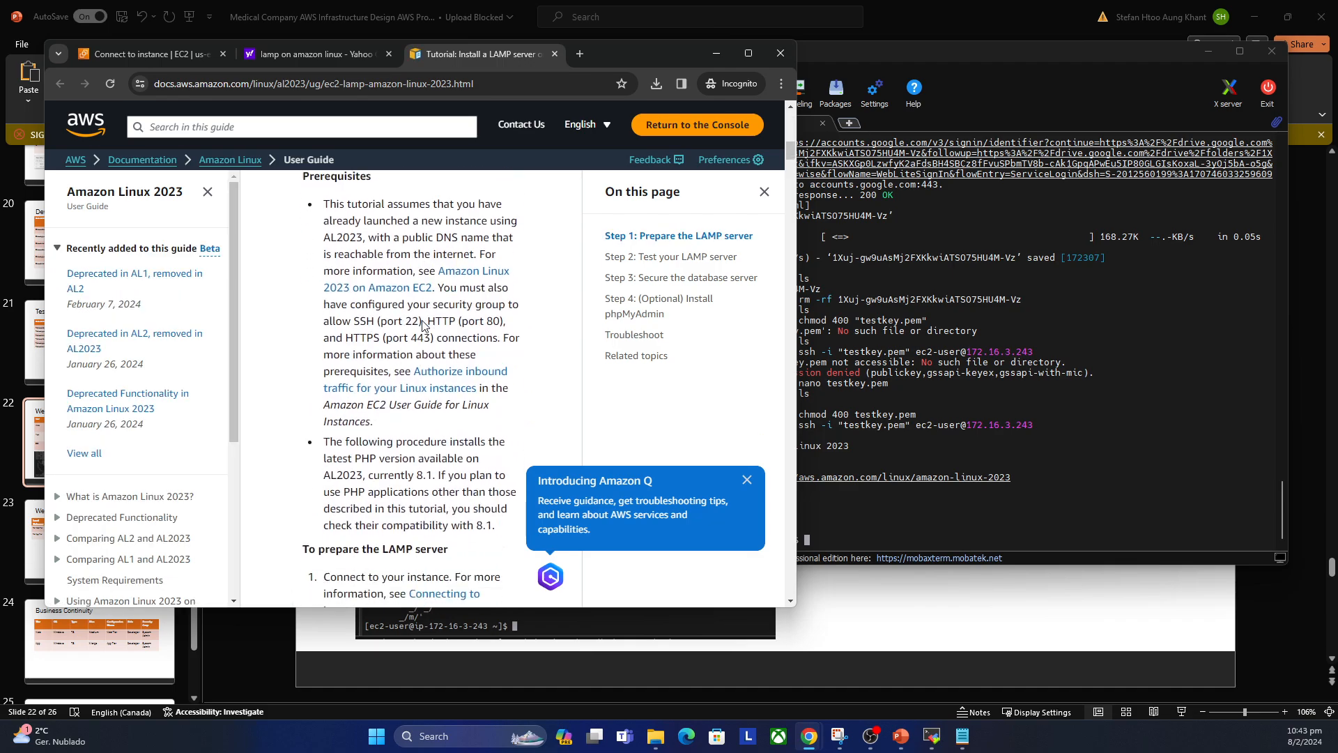
scroll(422, 325, "down", 8)
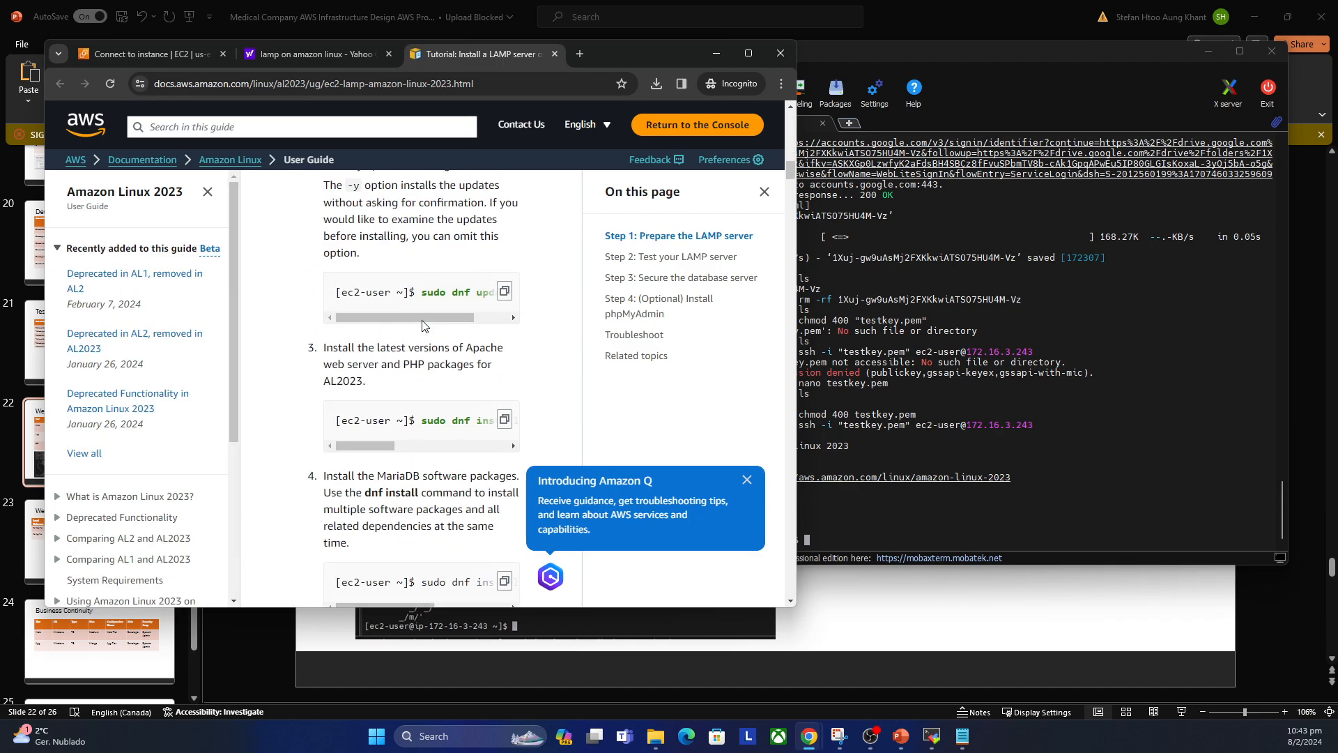
double_click(647, 56)
scroll(479, 237, "up", 5)
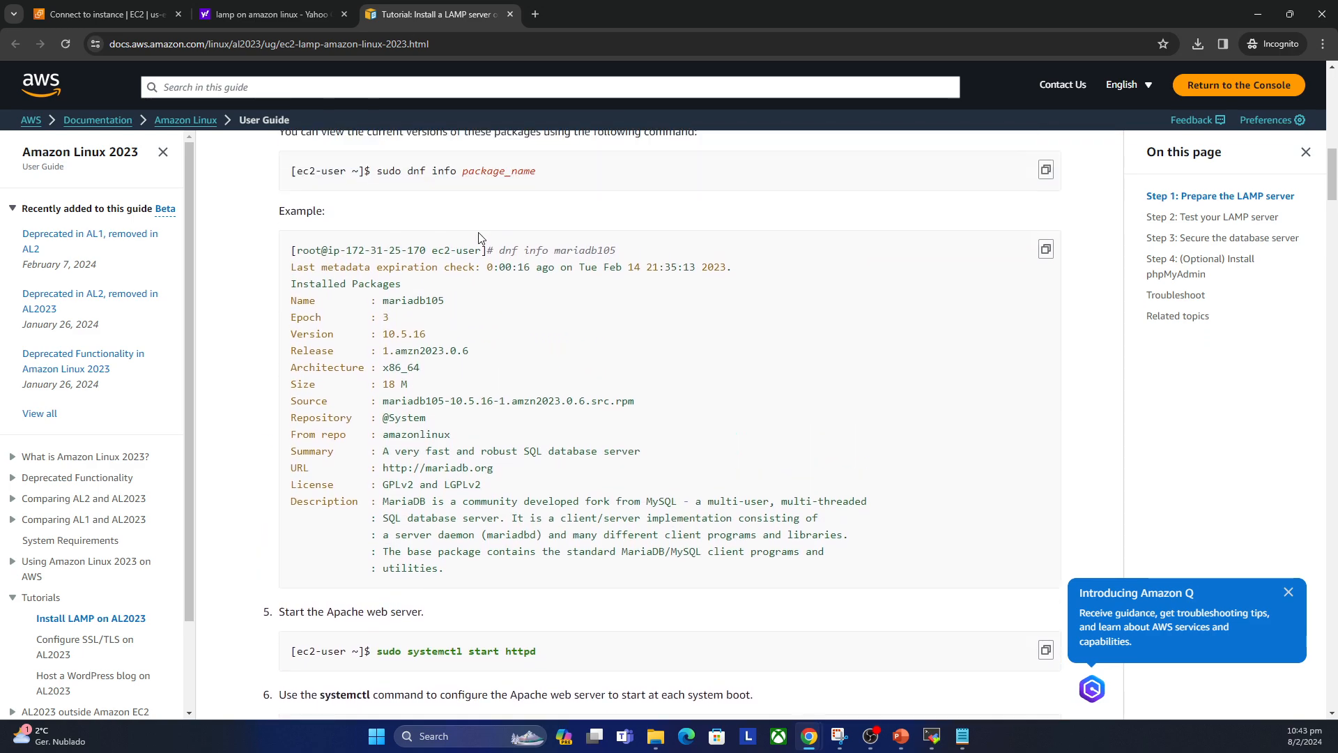
scroll(479, 238, "up", 2)
scroll(132, 369, "down", 1)
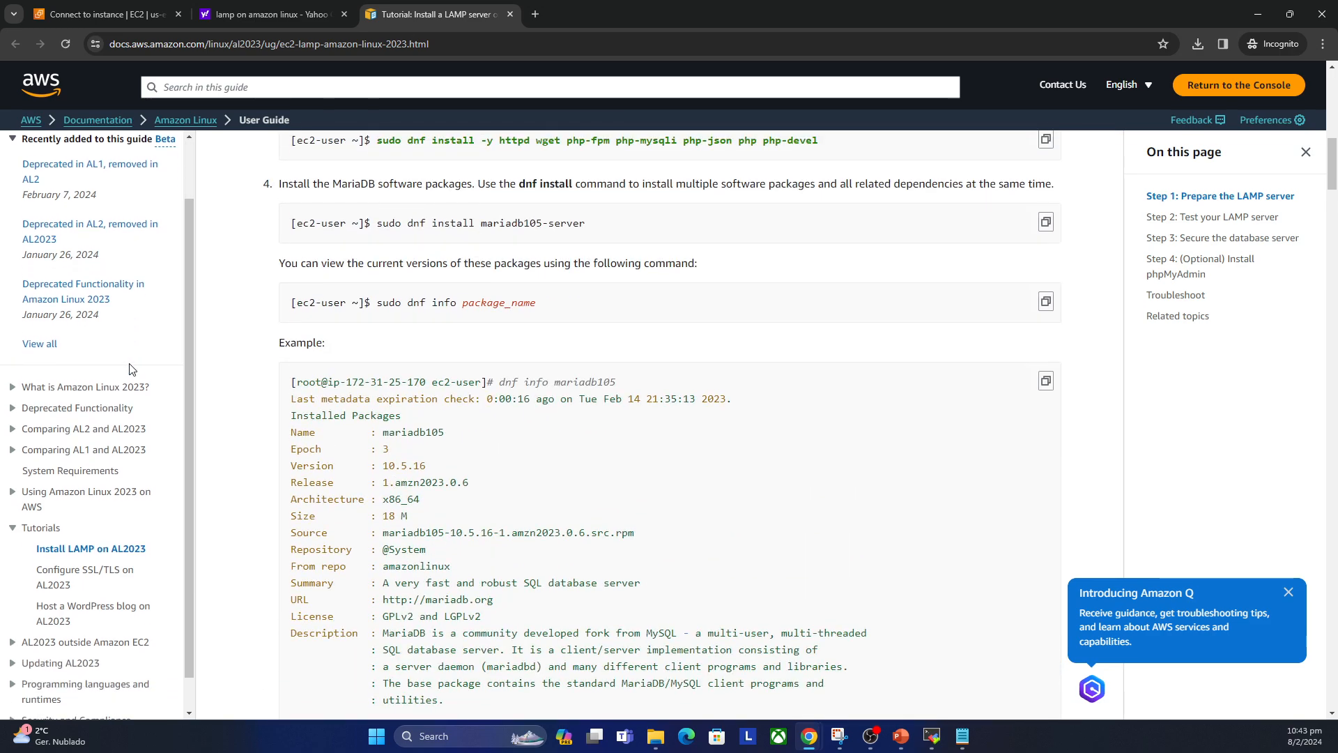
scroll(131, 369, "down", 1)
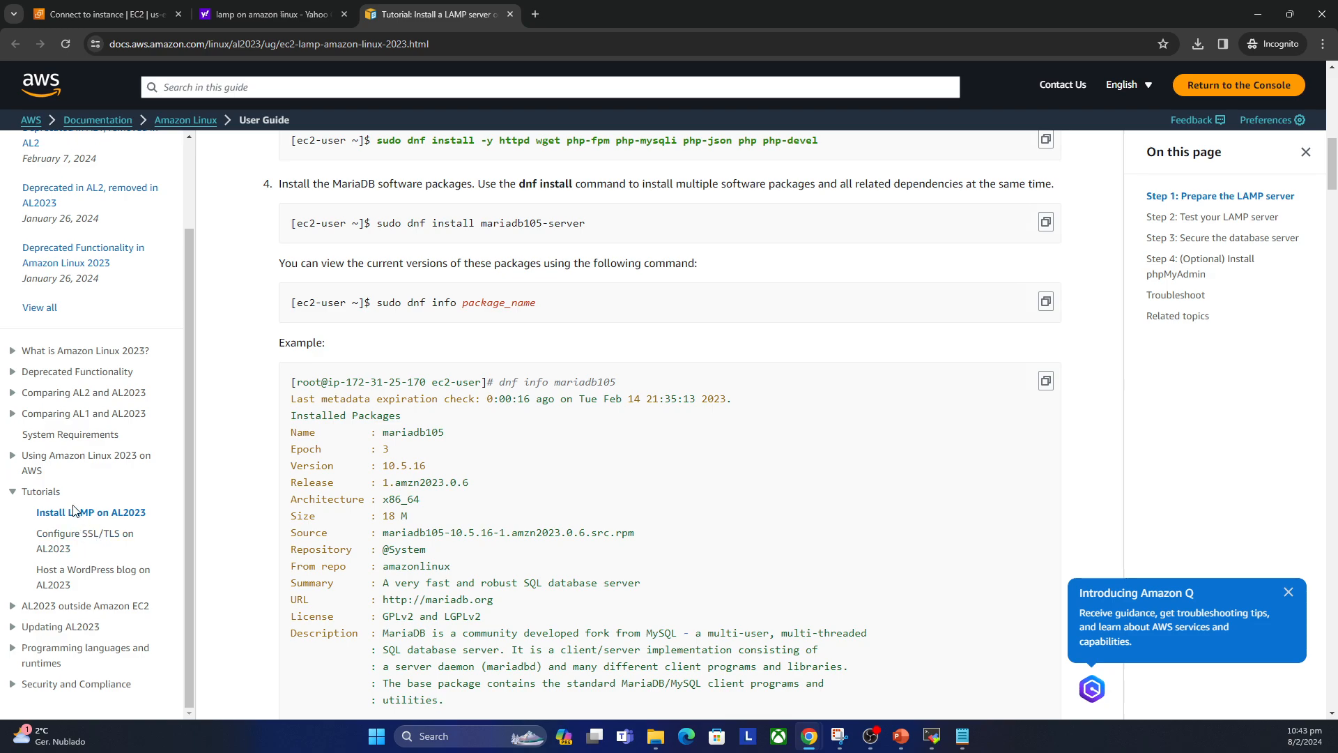
scroll(500, 471, "down", 4)
scroll(501, 470, "down", 2)
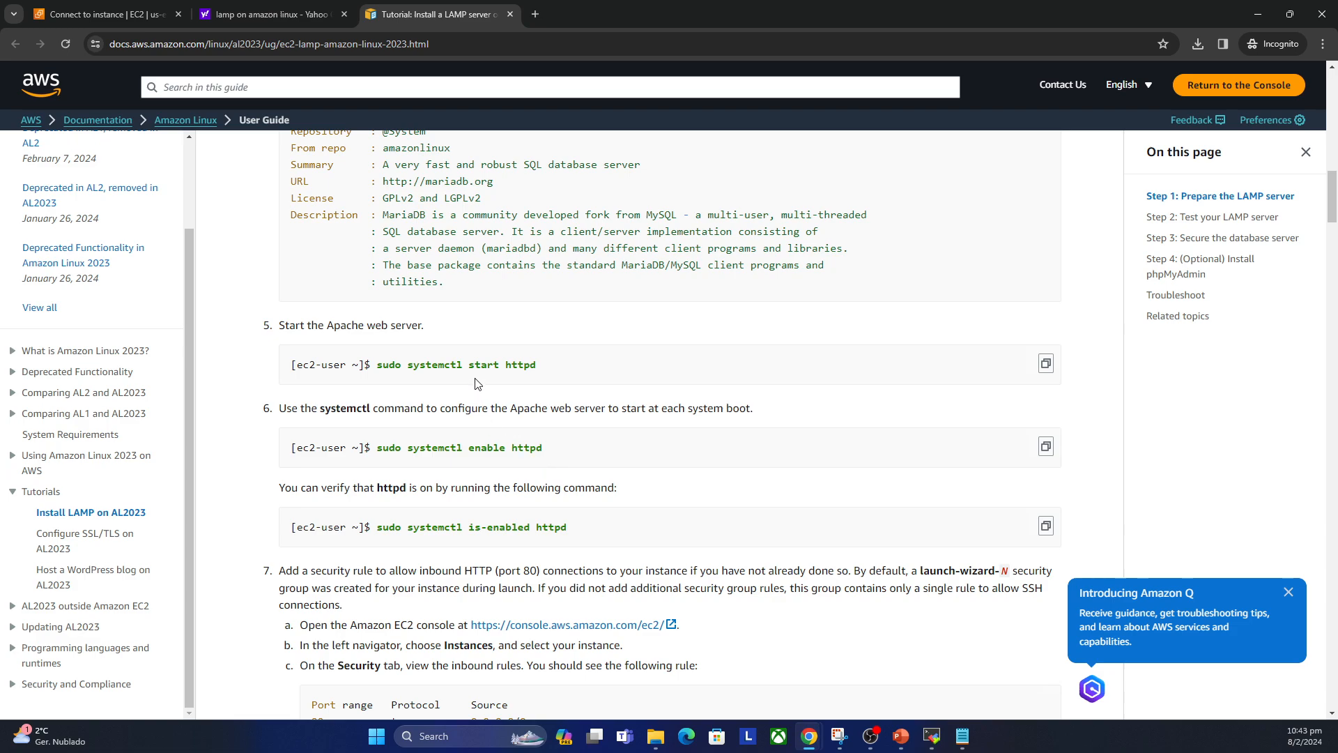
scroll(450, 385, "up", 9)
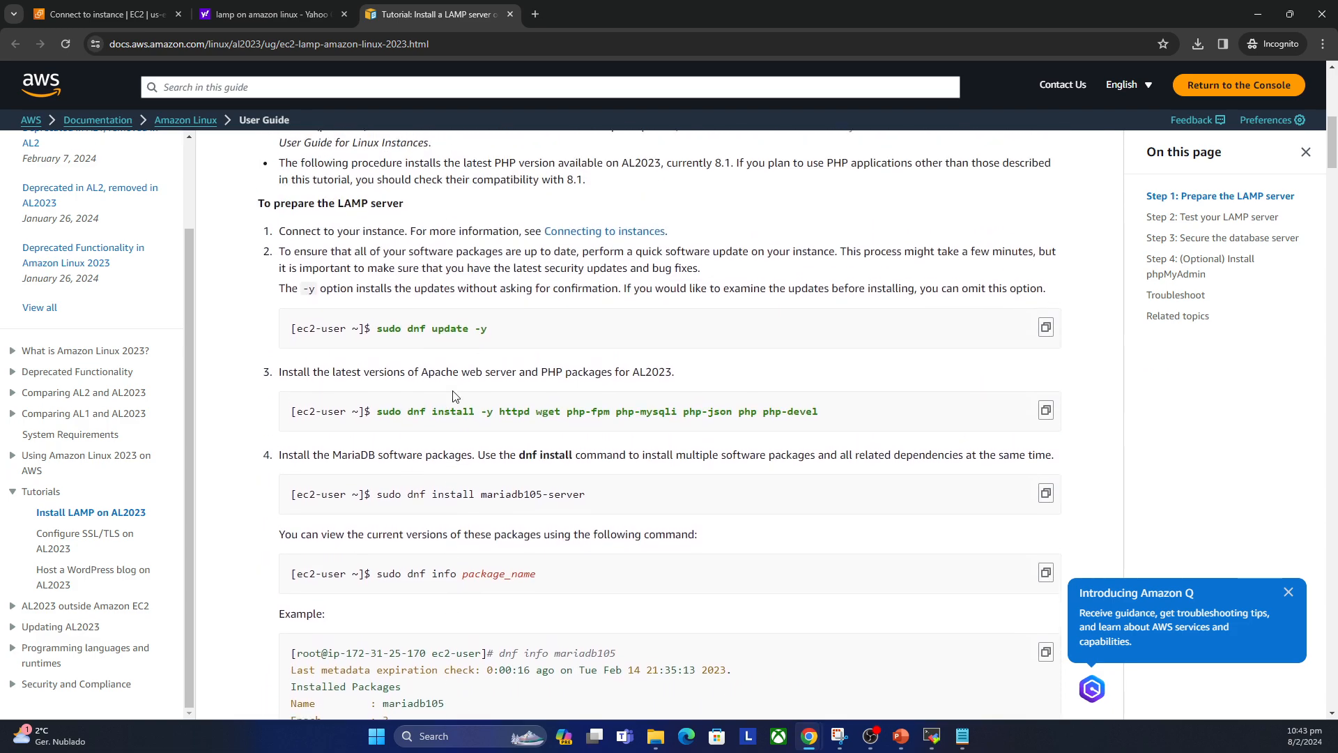
scroll(456, 396, "up", 3)
scroll(454, 395, "up", 5)
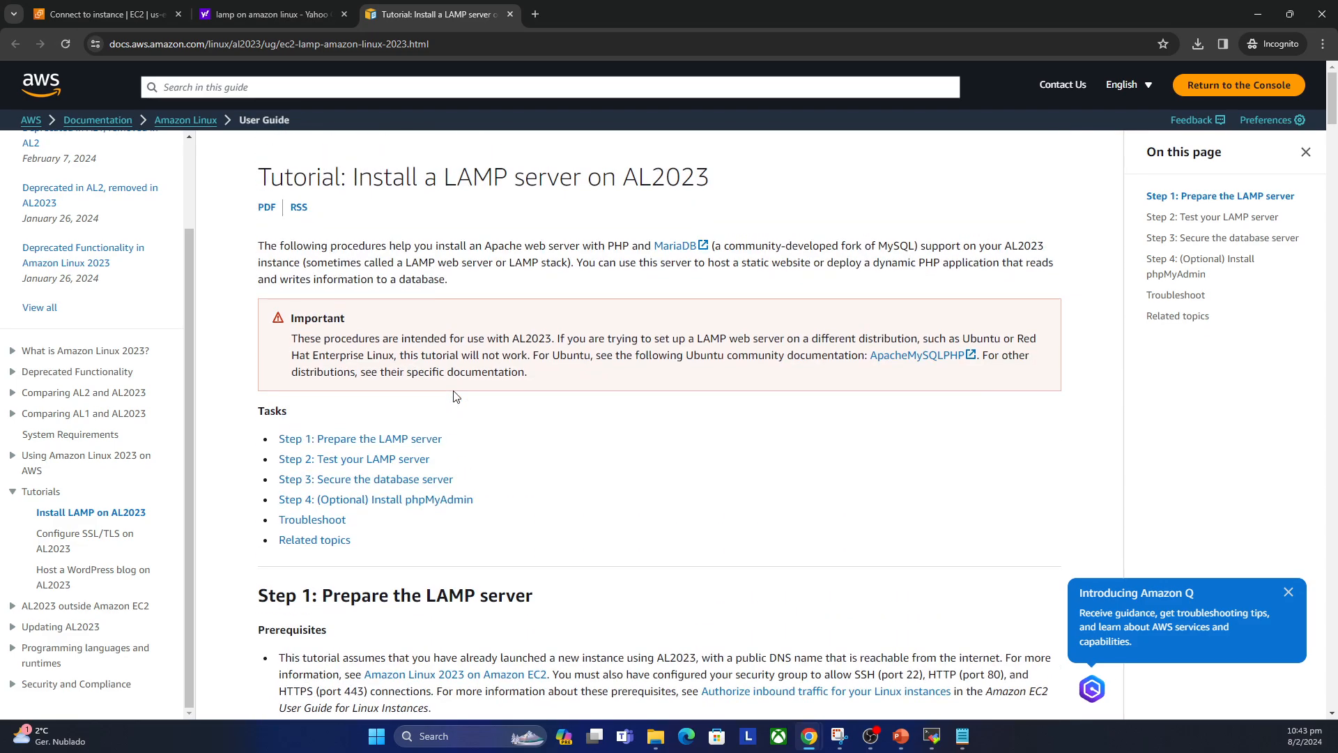
scroll(446, 404, "down", 10)
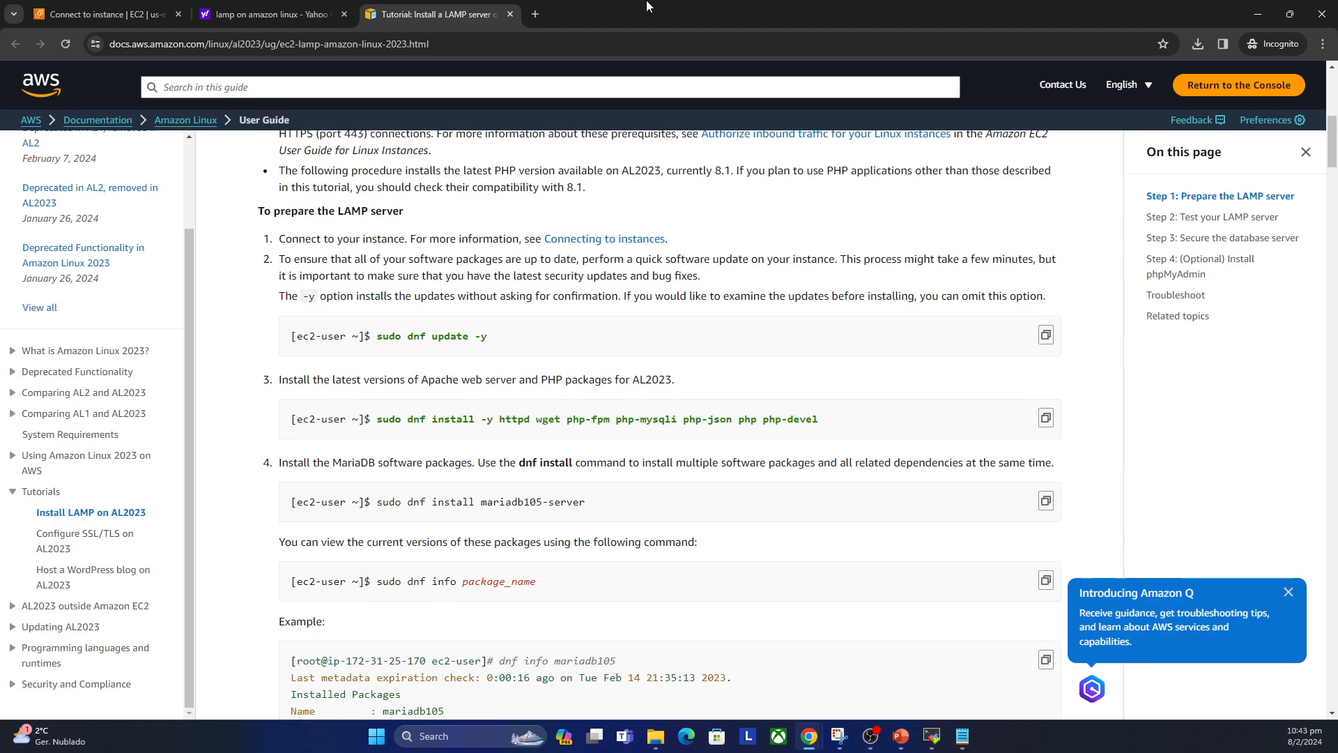
Step: Copy the software update command from the tutorial and run sudo dnf update -y in the MobaXterm session on test-app1-ec2
double_click(676, 7)
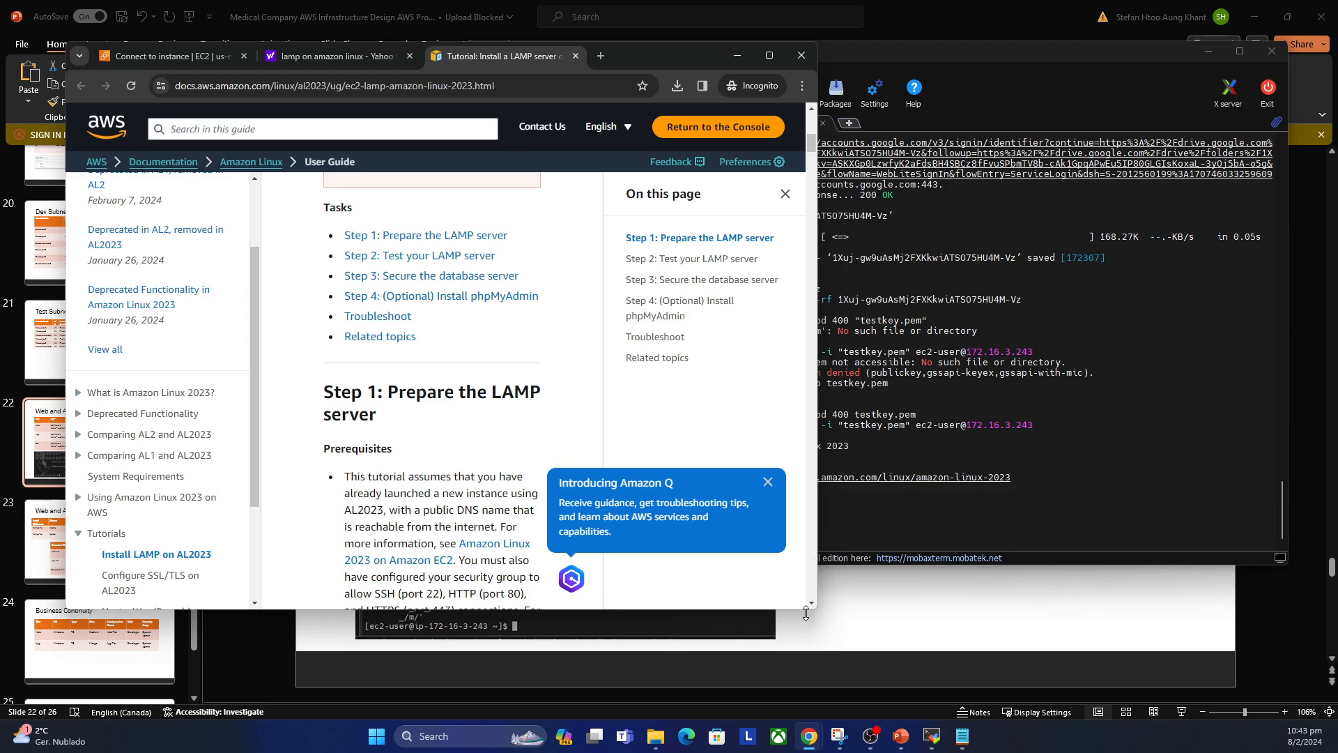
left_click_drag(817, 605, 898, 605)
scroll(549, 420, "down", 5)
scroll(549, 420, "down", 3)
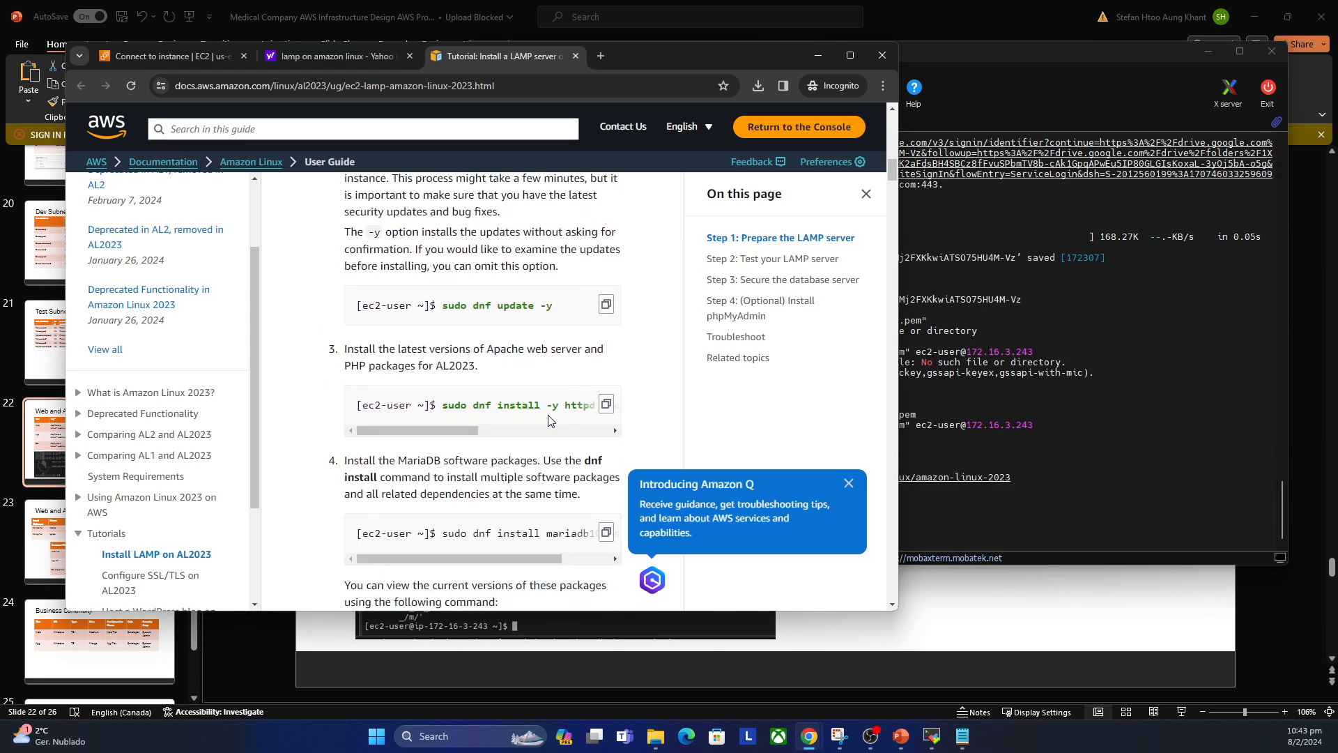
left_click(605, 305)
left_click(899, 498)
right_click(999, 522)
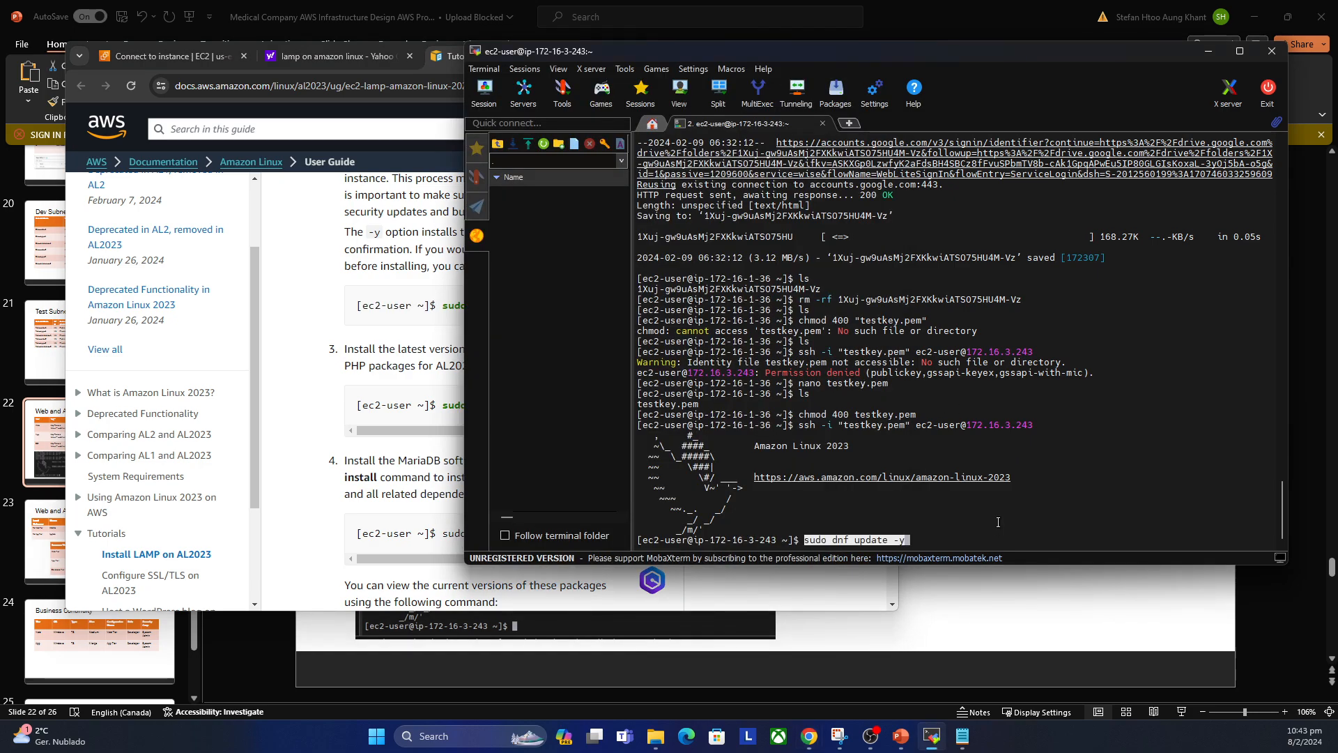
key("Return")
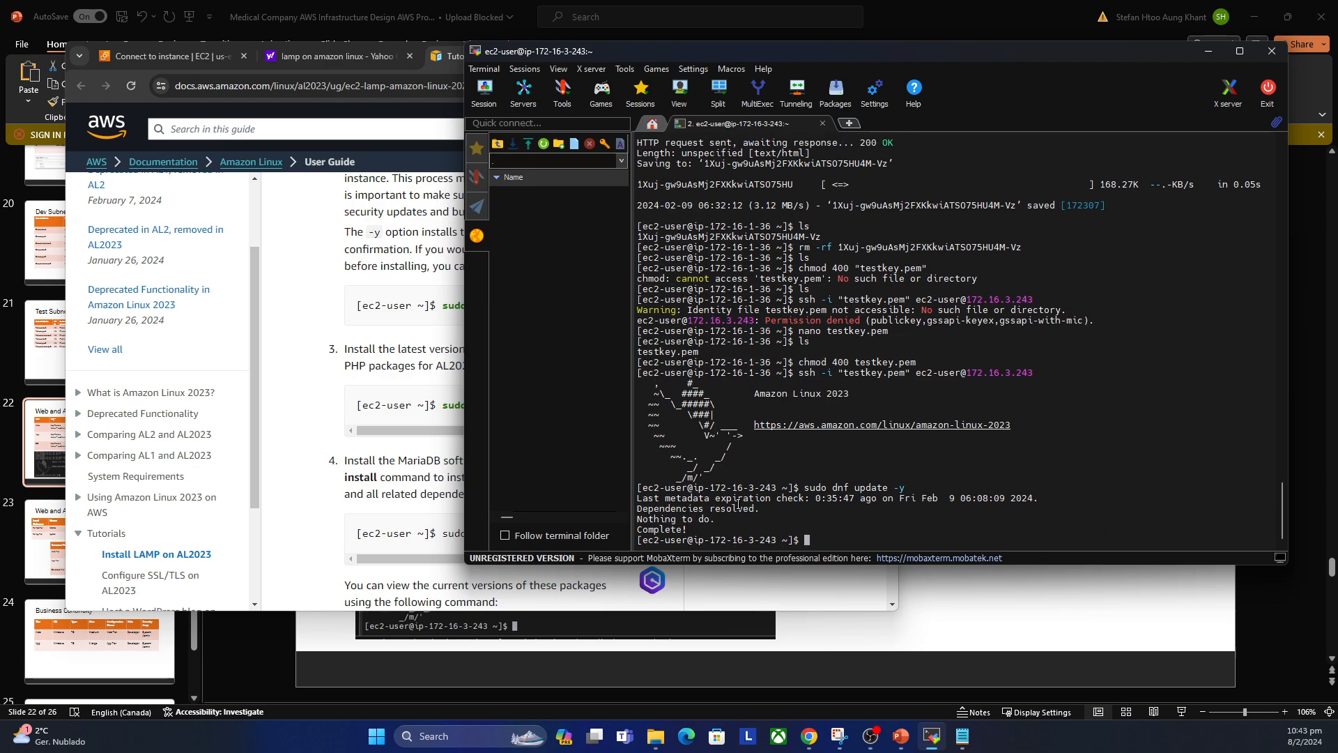
Step: Copy the update command again, rerun sudo dnf update -y on test-app1-ec2 and check its output
left_click(315, 340)
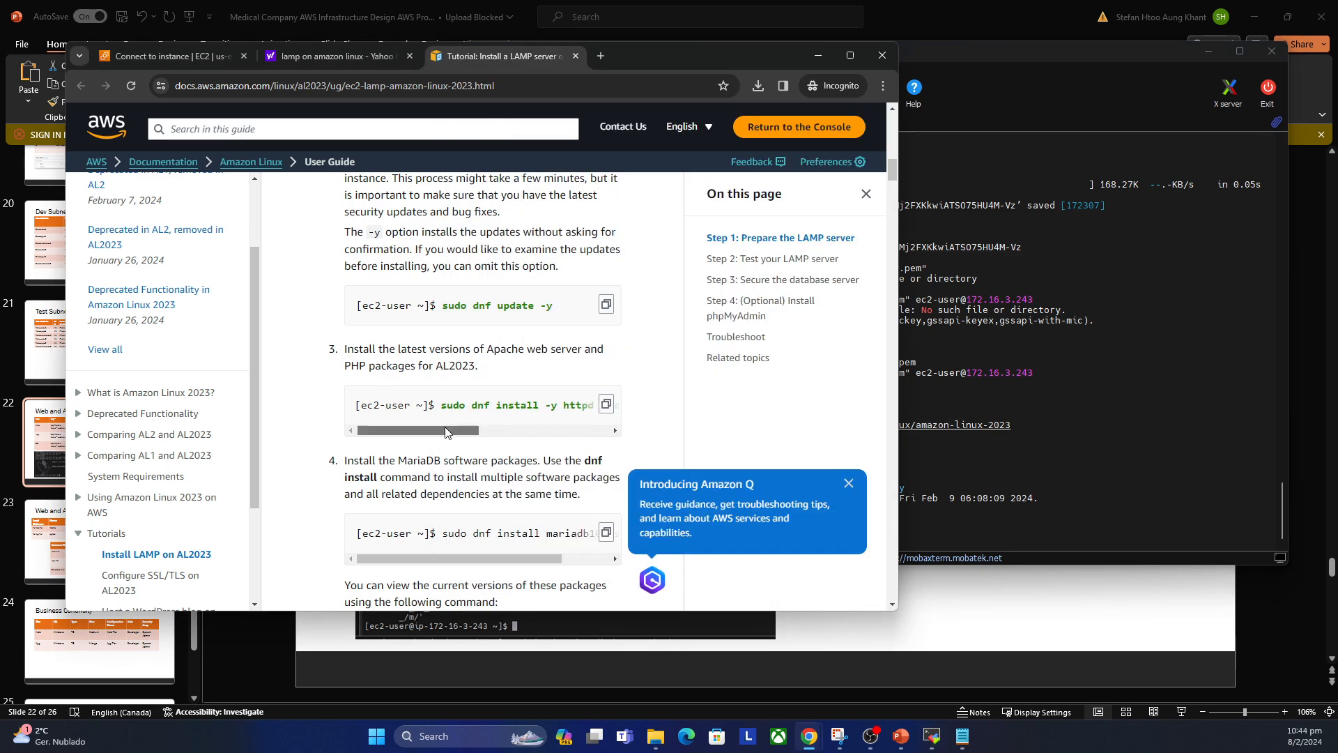
mouse_move(445, 430)
left_mouse_down()
mouse_move(538, 430)
mouse_move(445, 430)
left_mouse_up()
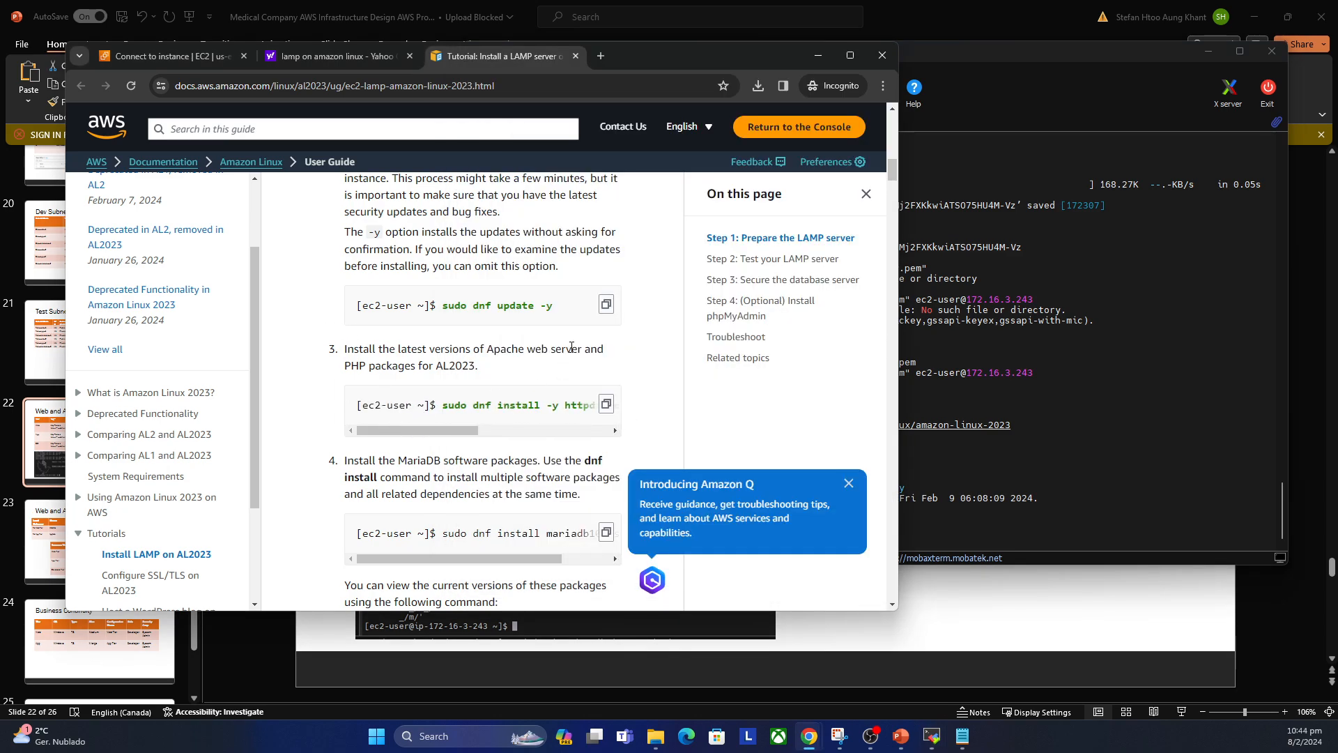
left_click(604, 305)
left_click(1023, 512)
right_click(1022, 512)
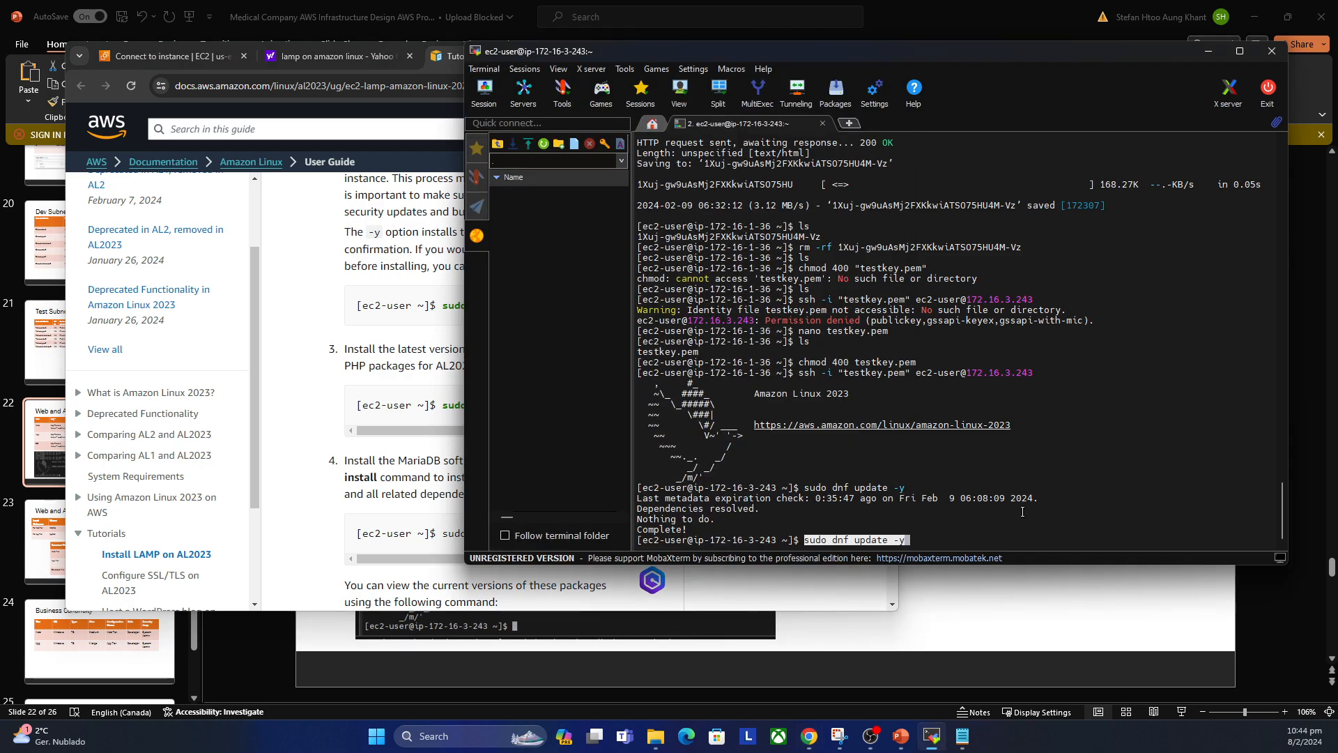
key("Return")
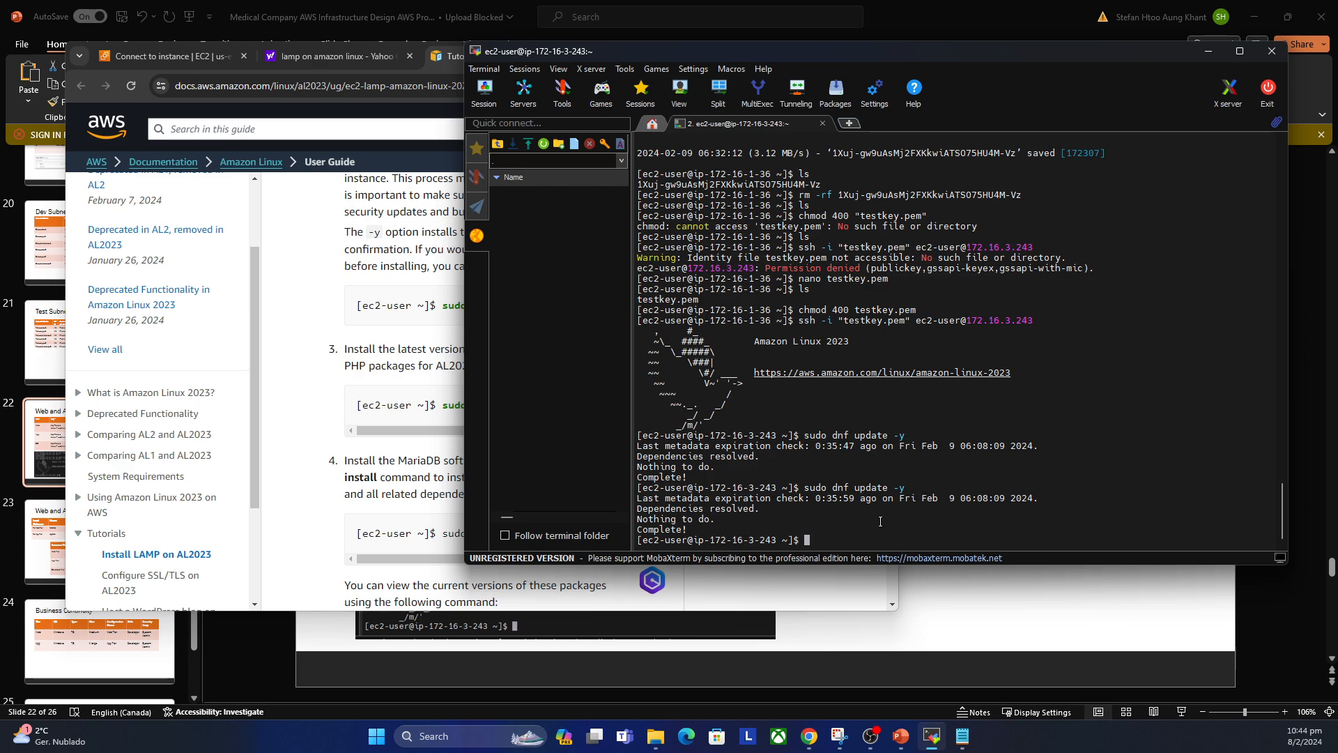
left_click_drag(646, 497, 673, 520)
left_click(674, 523)
left_click(685, 528)
left_click(902, 431)
Step: Install Apache and PHP by copying and running sudo dnf install -y httpd wget php-fpm php-mysqli php-json php php-devel
left_click(83, 504)
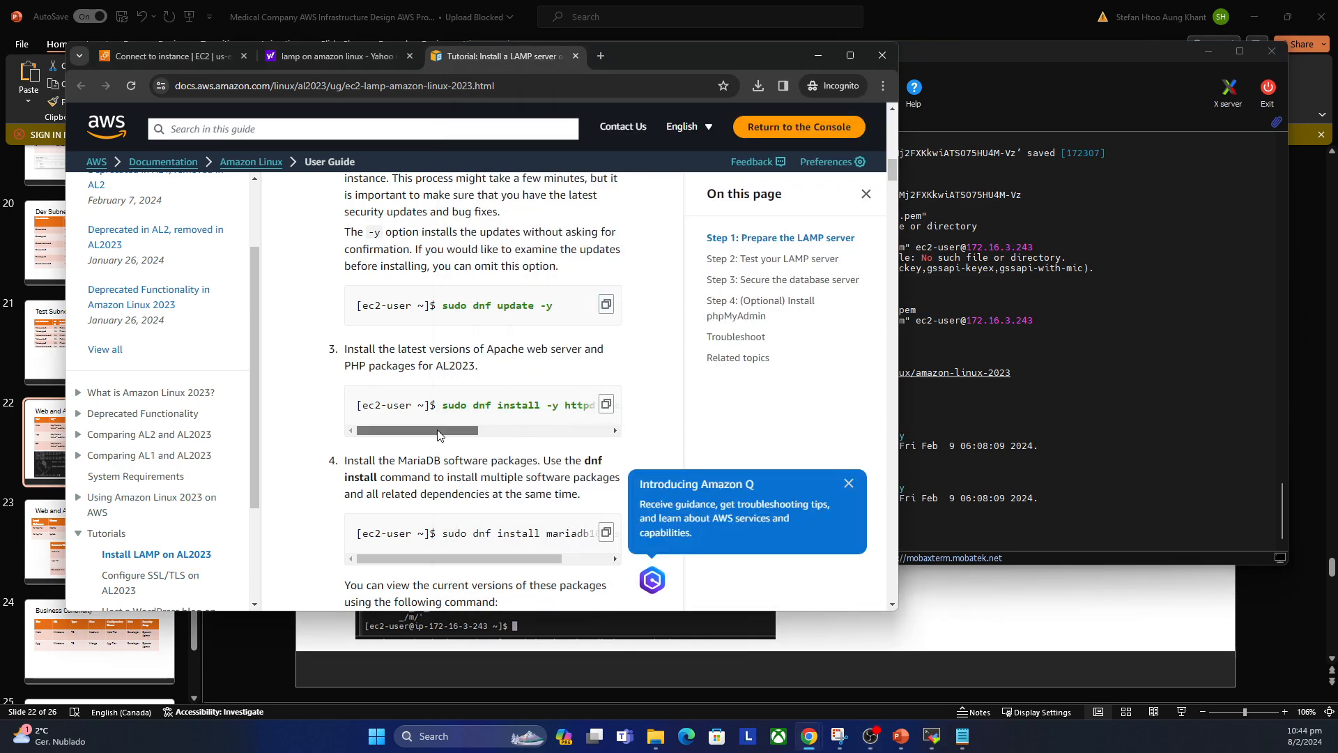
mouse_move(439, 431)
left_mouse_down()
mouse_move(595, 430)
mouse_move(417, 430)
left_mouse_up()
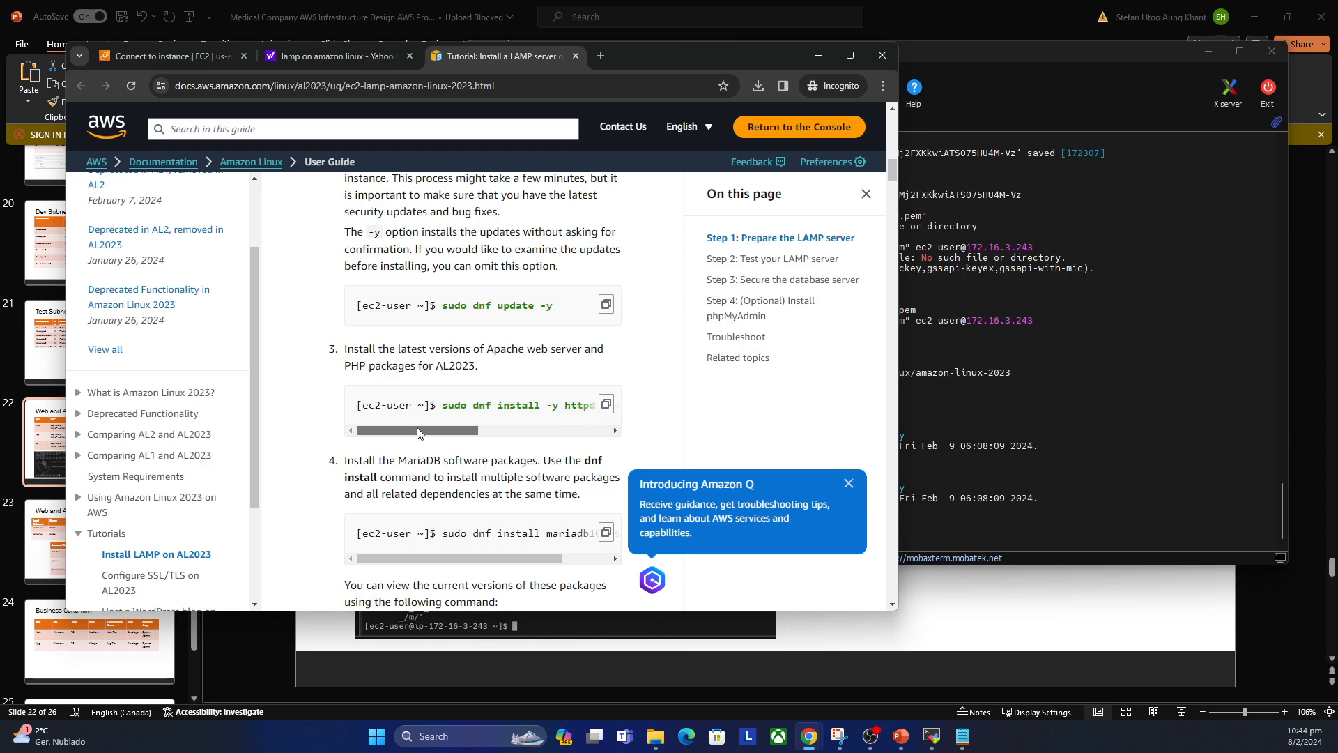
left_click(606, 405)
left_click(1046, 503)
right_click(1045, 503)
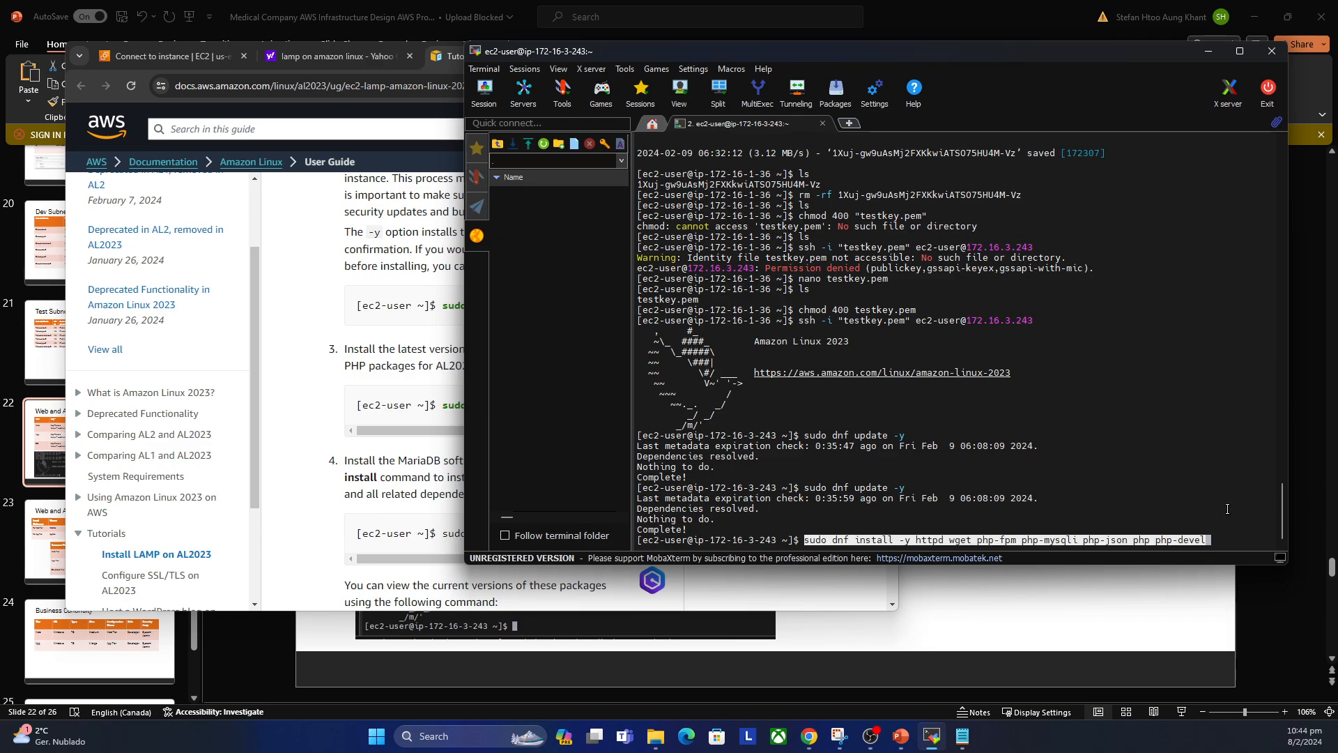
key("Return")
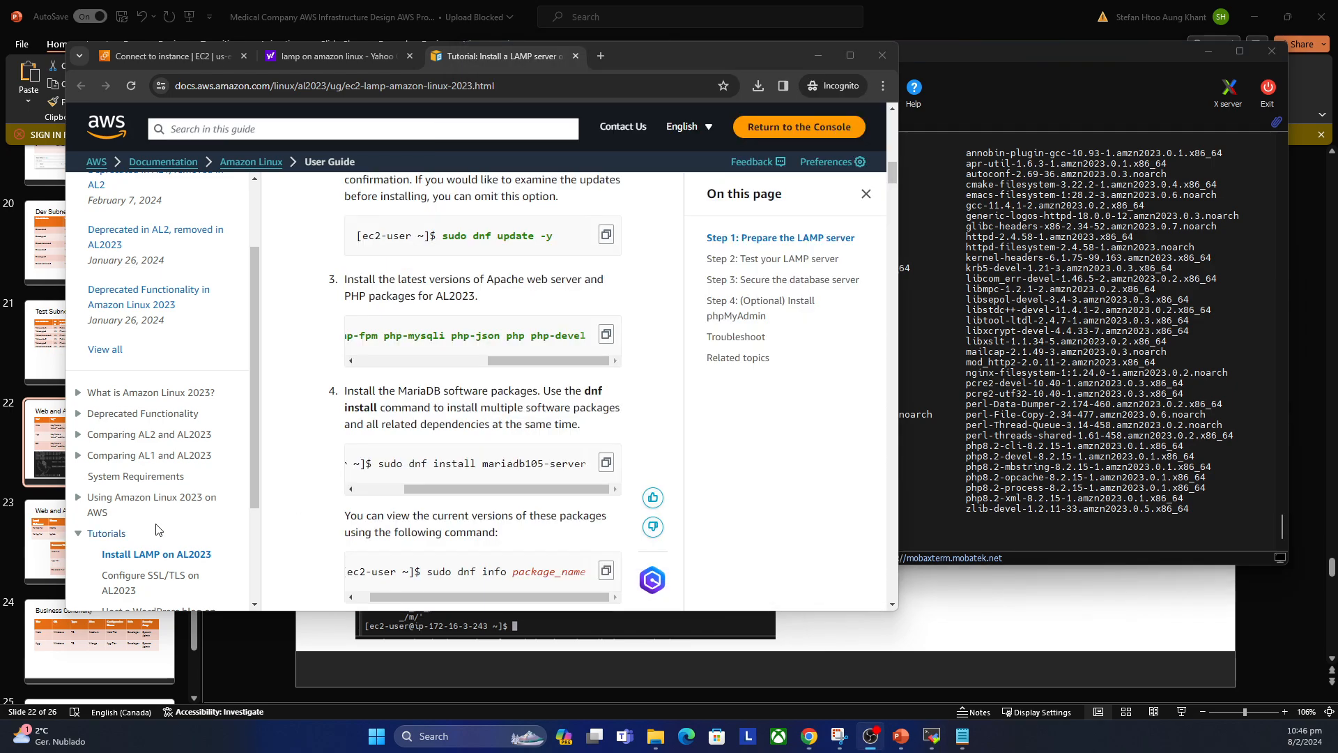
Step: Install MariaDB by copying and running sudo dnf install mariadb105-server, answering y to the installation prompt
left_click_drag(515, 487, 541, 496)
left_click(606, 463)
left_click(1012, 407)
right_click(898, 450)
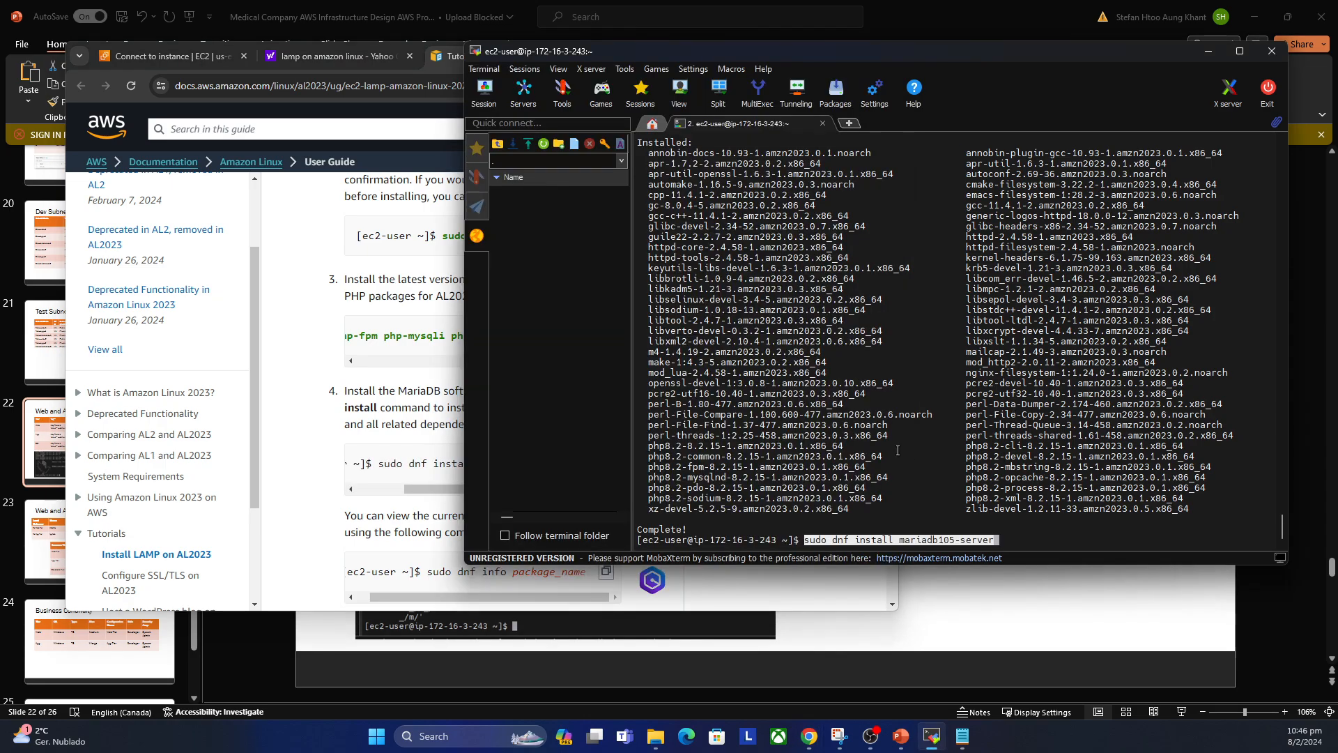
key("Return")
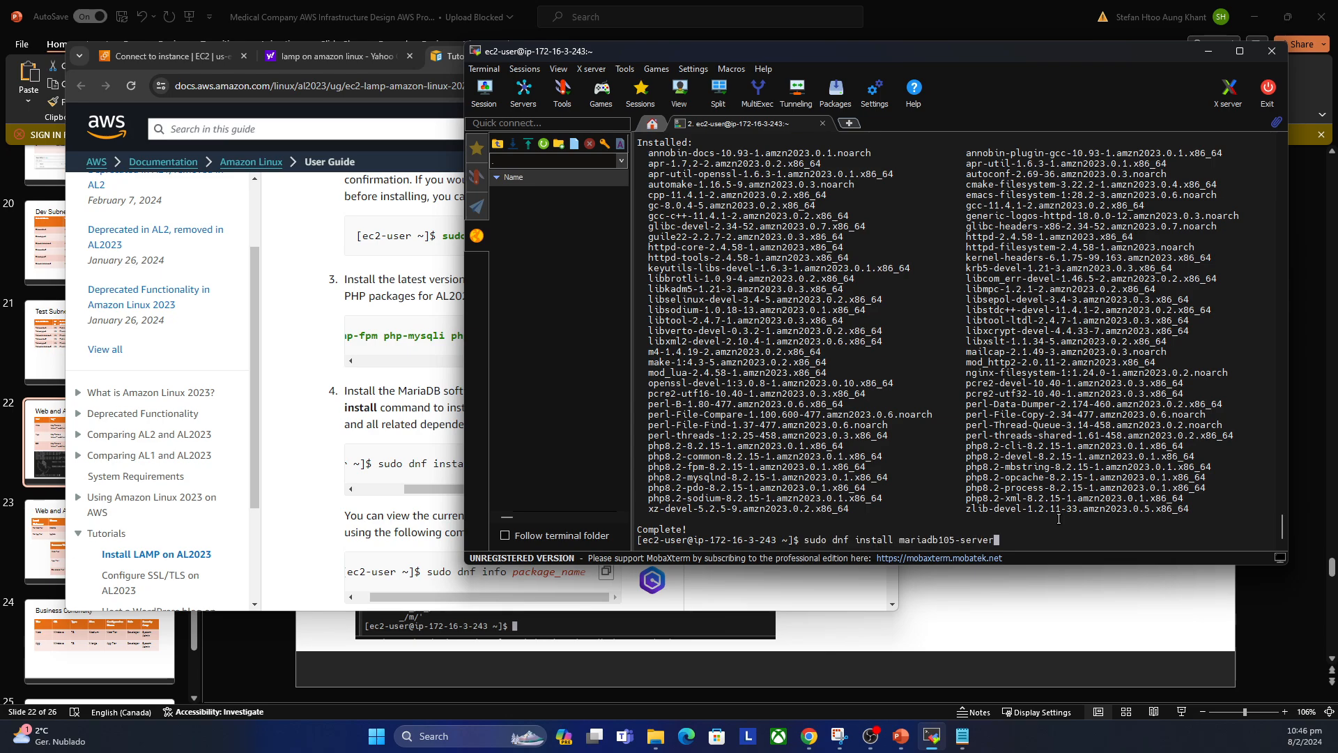
key("Return")
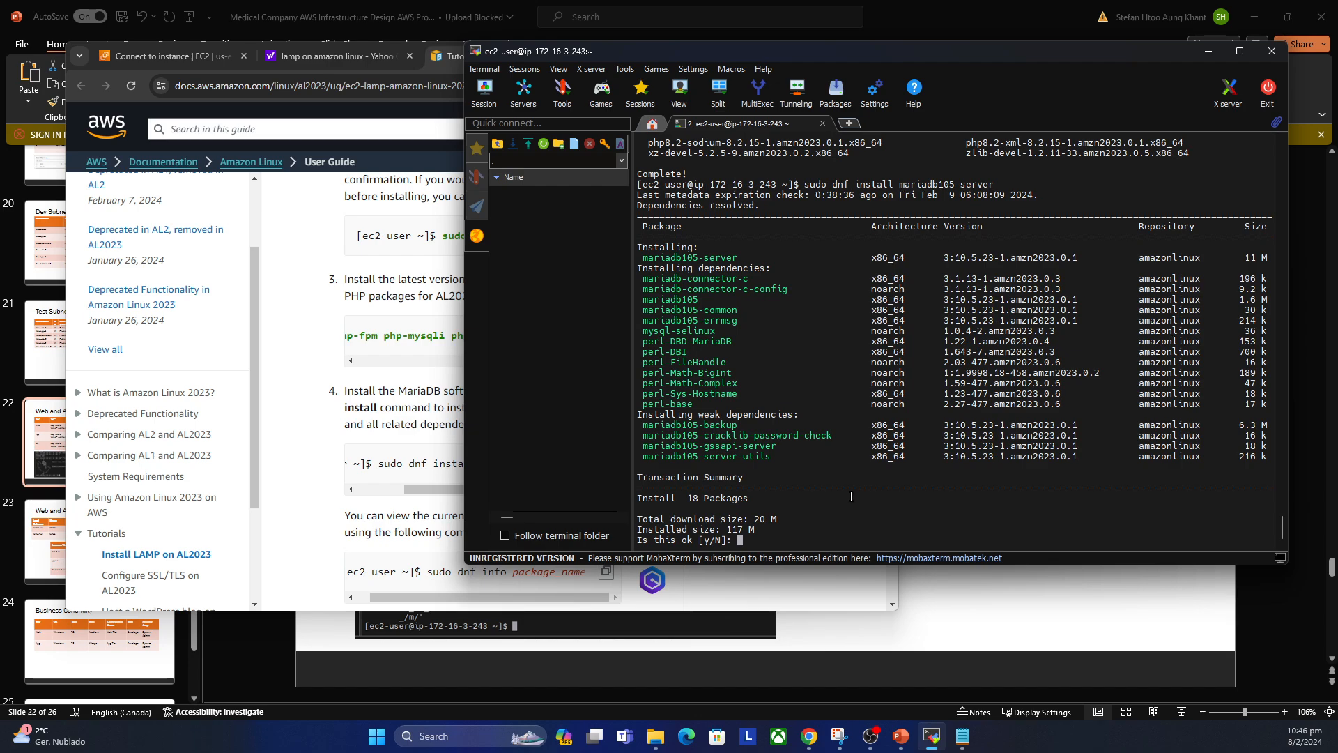
type("y")
key("Return")
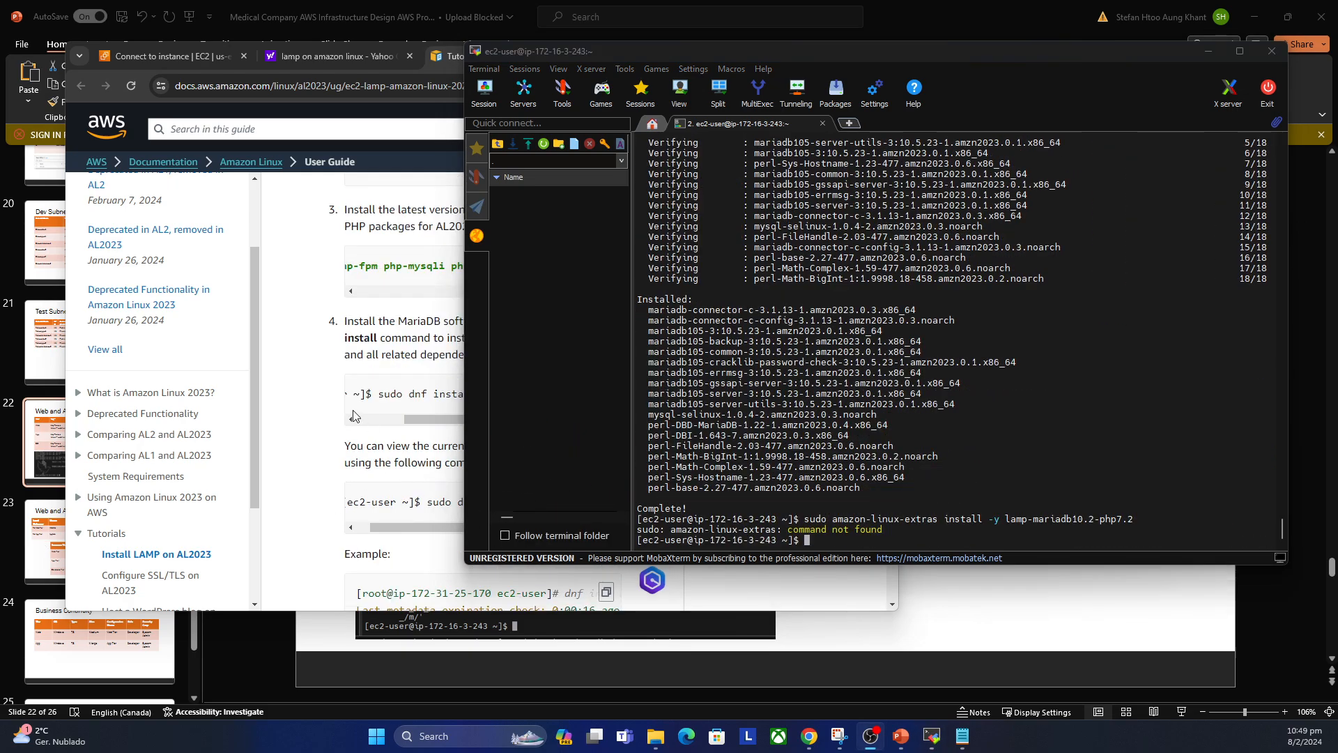
Step: Review the tutorial's MariaDB installation, package information example and Apache start commands
left_click(354, 417)
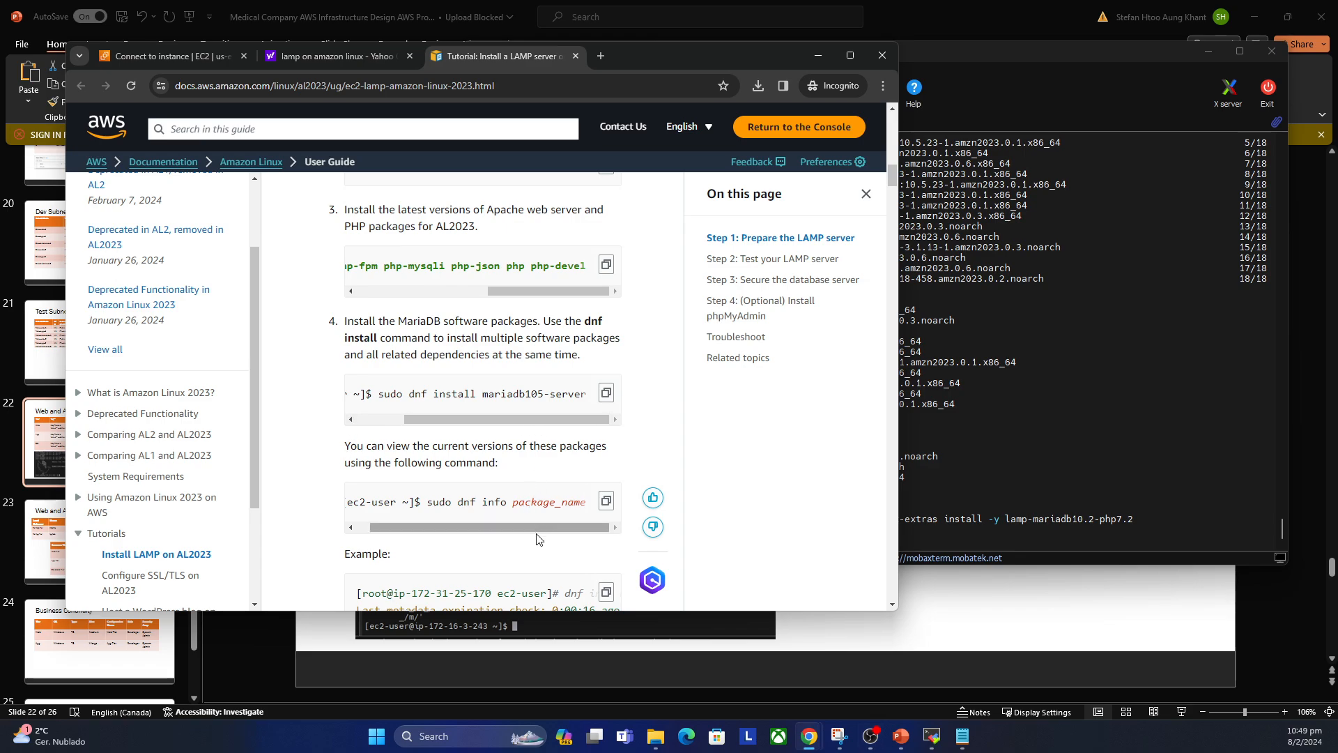
scroll(530, 525, "down", 4)
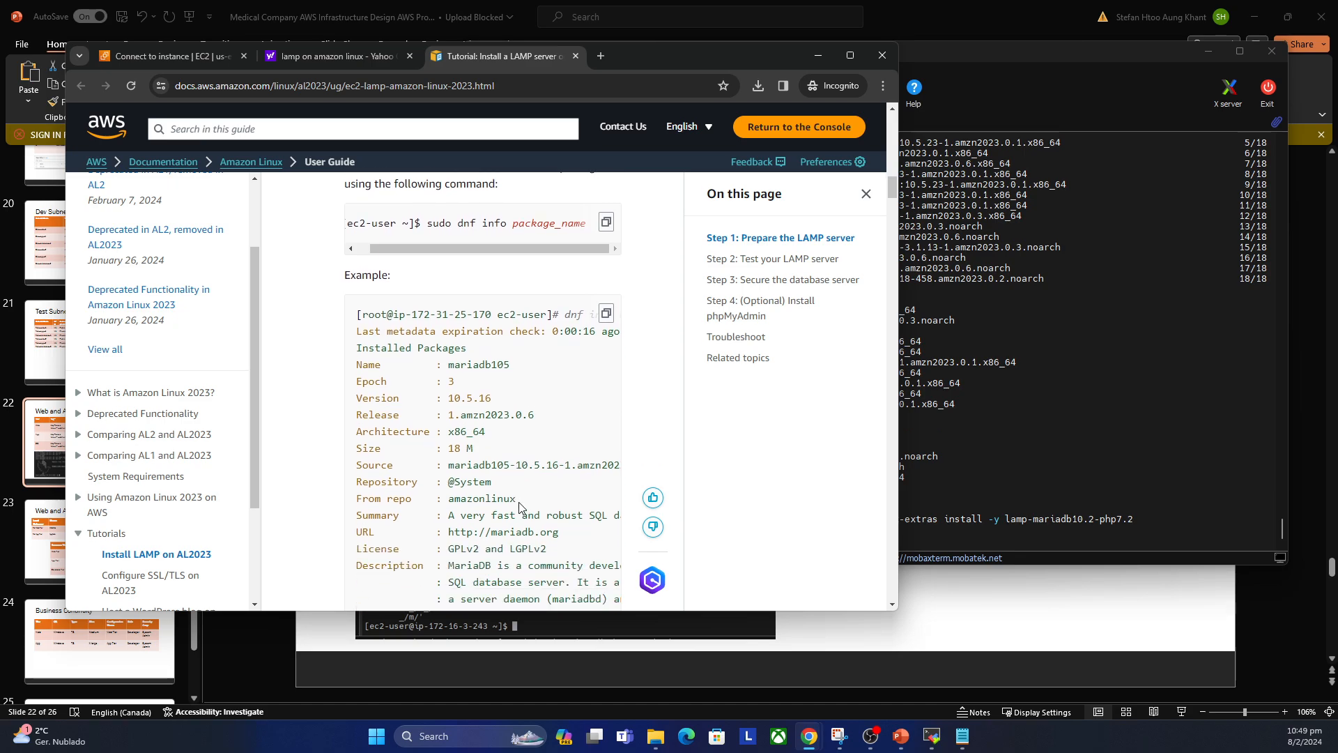
scroll(468, 426, "down", 4)
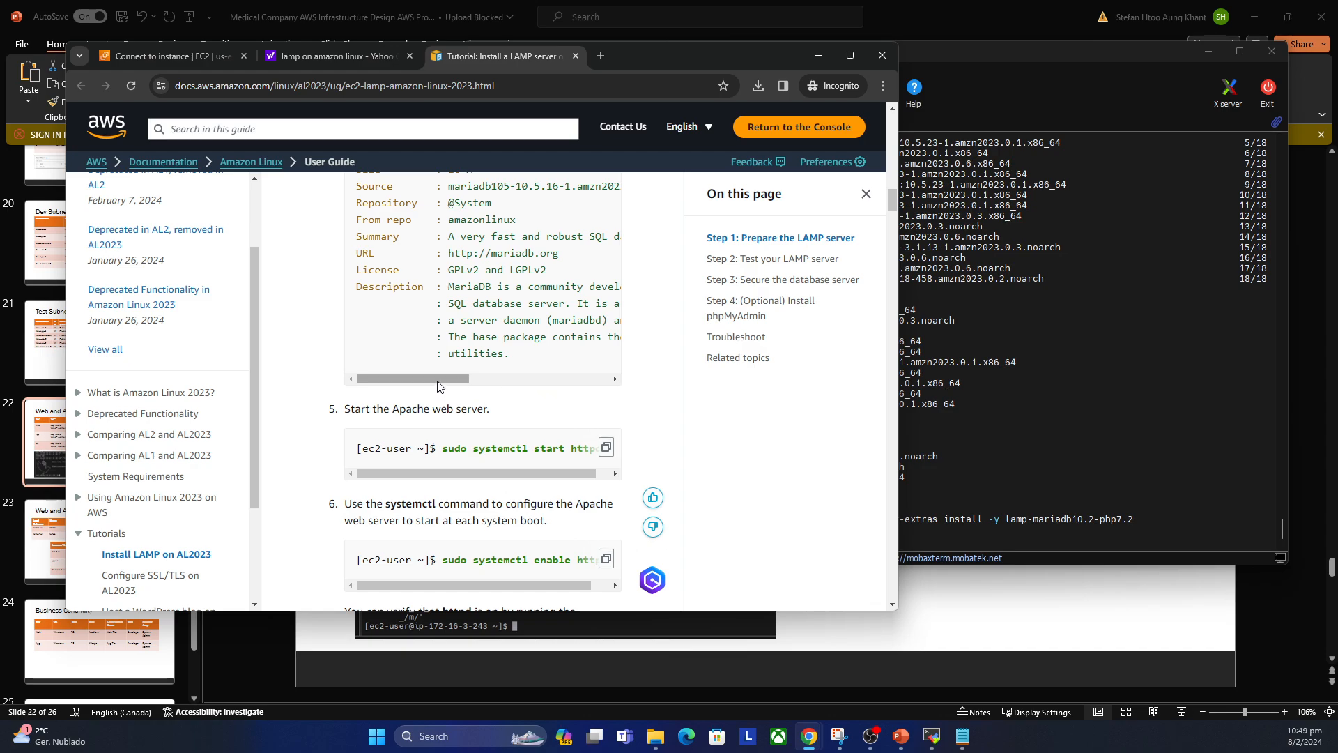
scroll(462, 385, "right", 2)
scroll(488, 446, "right", 1)
scroll(488, 446, "up", 2)
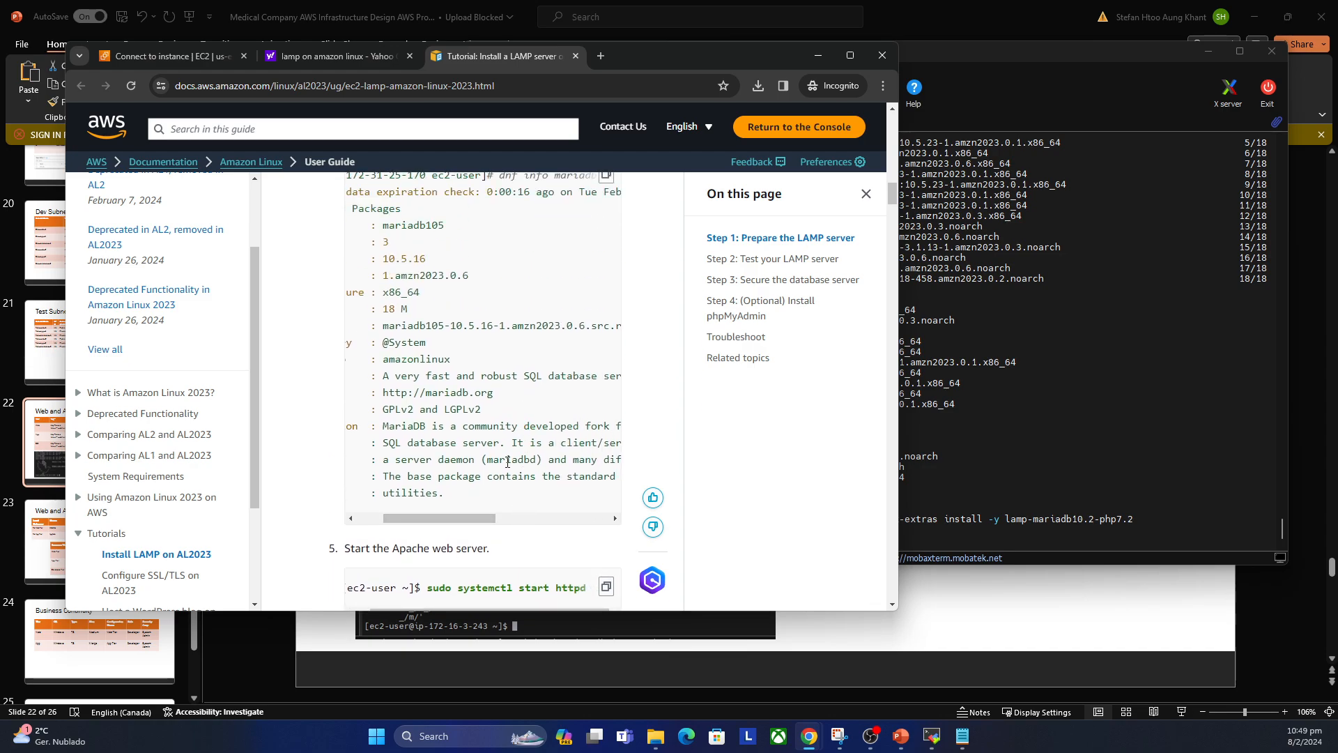
scroll(449, 476, "up", 3)
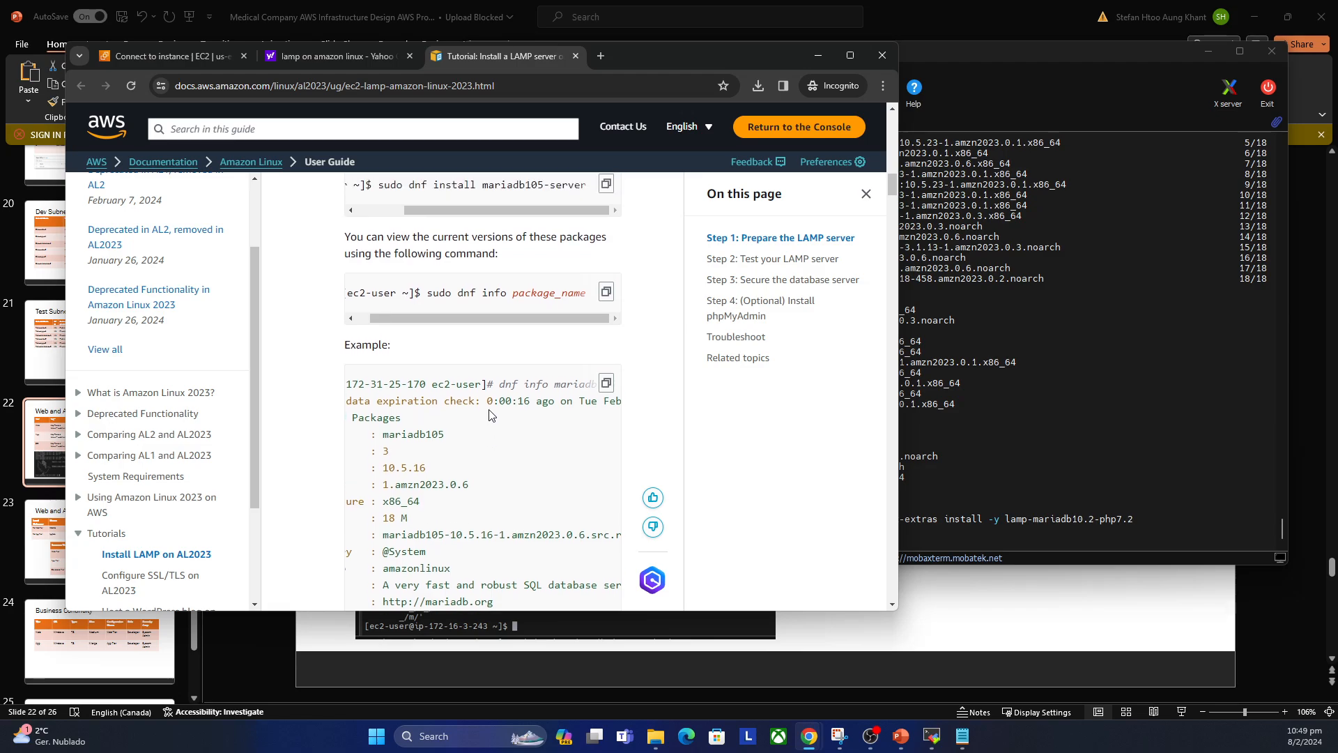
scroll(584, 412, "up", 2)
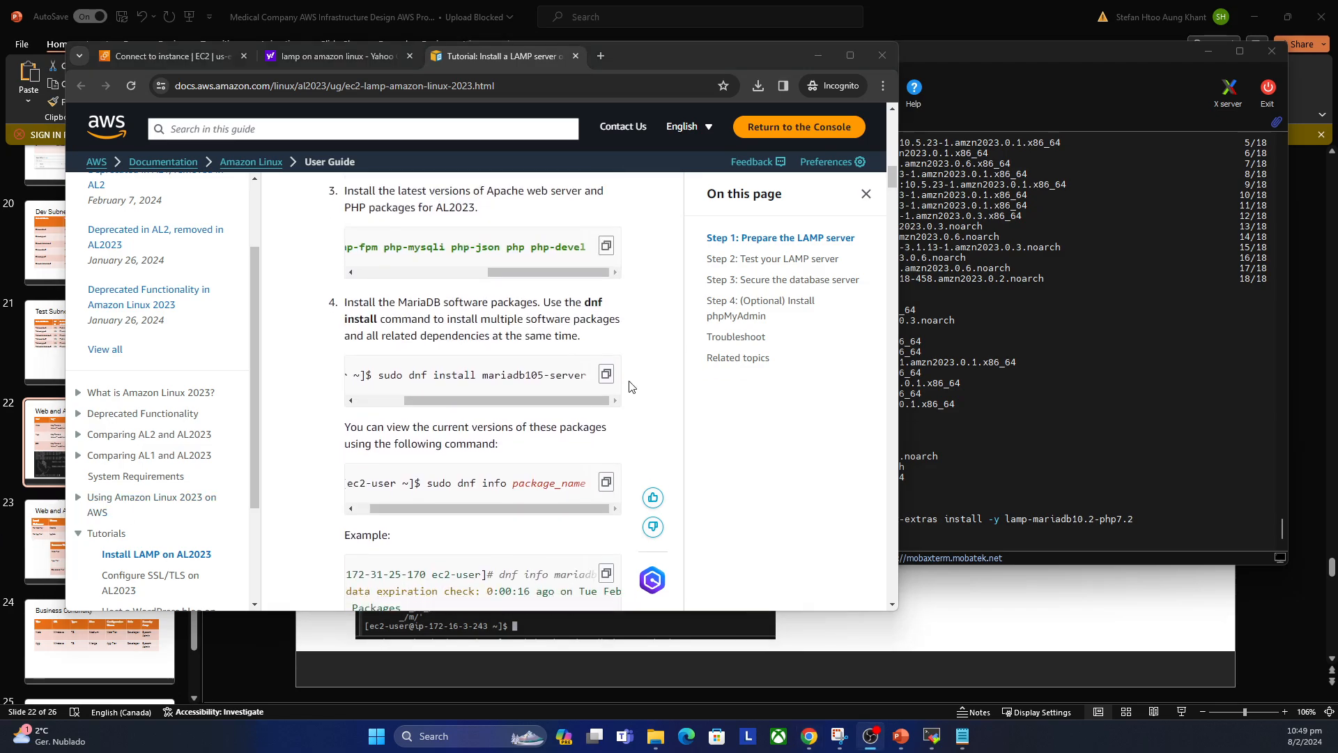
Step: Paste the MariaDB install command into the terminal, shorten its package name to m and try running sudo dnf install m
left_click(513, 351)
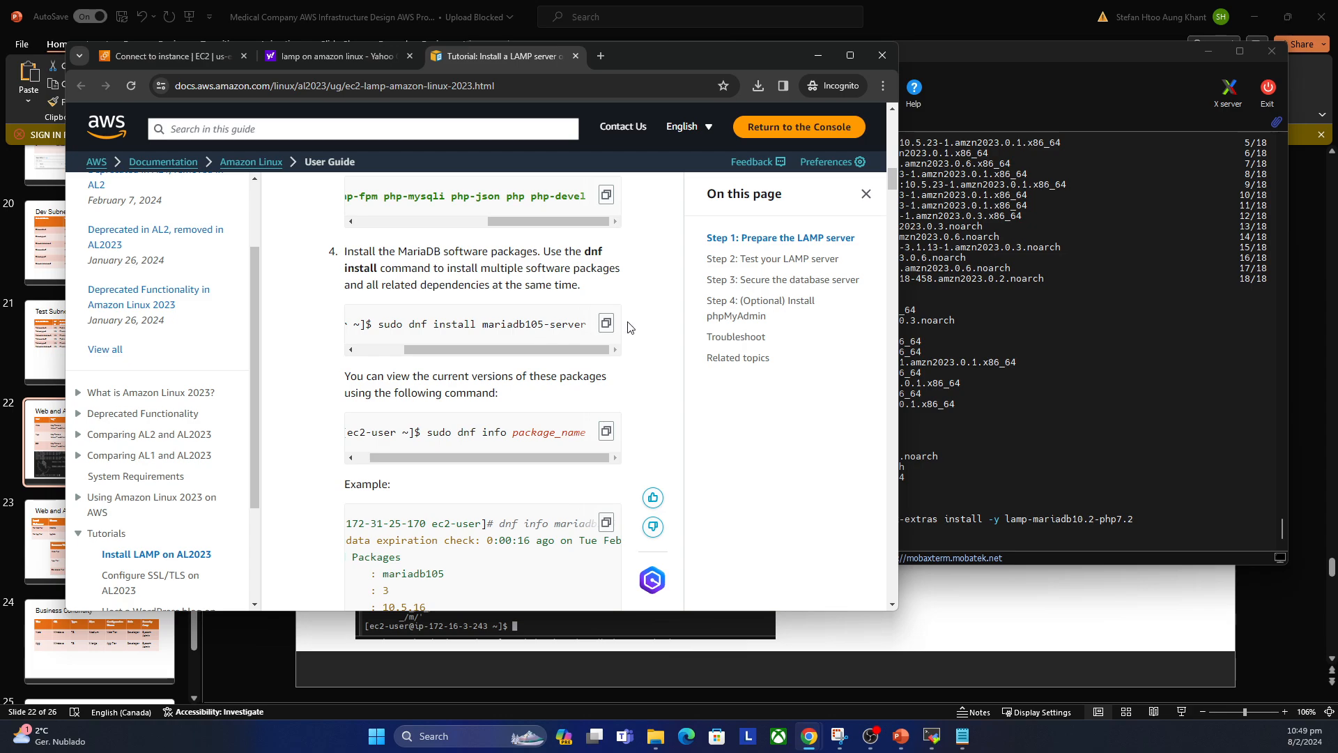
left_click(953, 368)
right_click(935, 444)
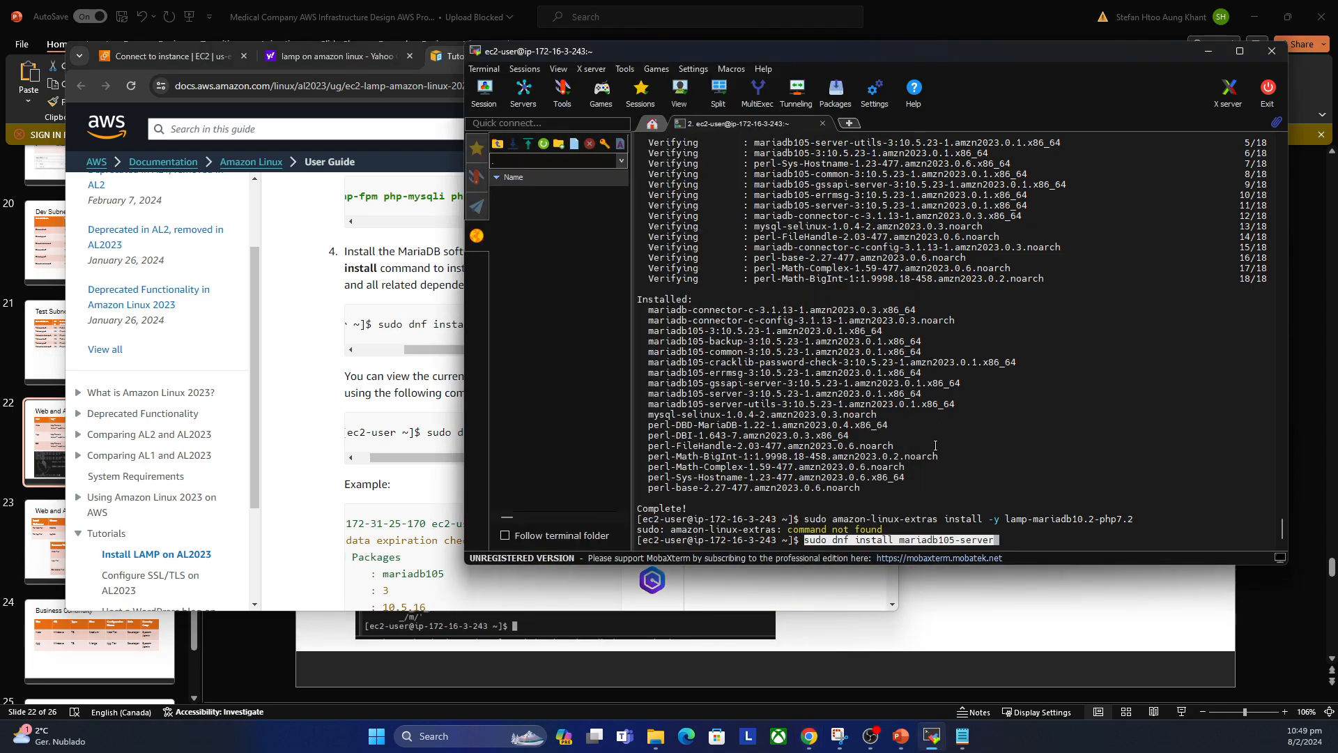
key("BackSpace")
key("BackSpace")
key("BackSpace")
key("BackSpace")
key("BackSpace")
key("BackSpace")
key("BackSpace")
key("BackSpace")
key("BackSpace")
key("BackSpace")
key("BackSpace")
key("BackSpace")
key("BackSpace")
key("BackSpace")
key("BackSpace")
key("BackSpace")
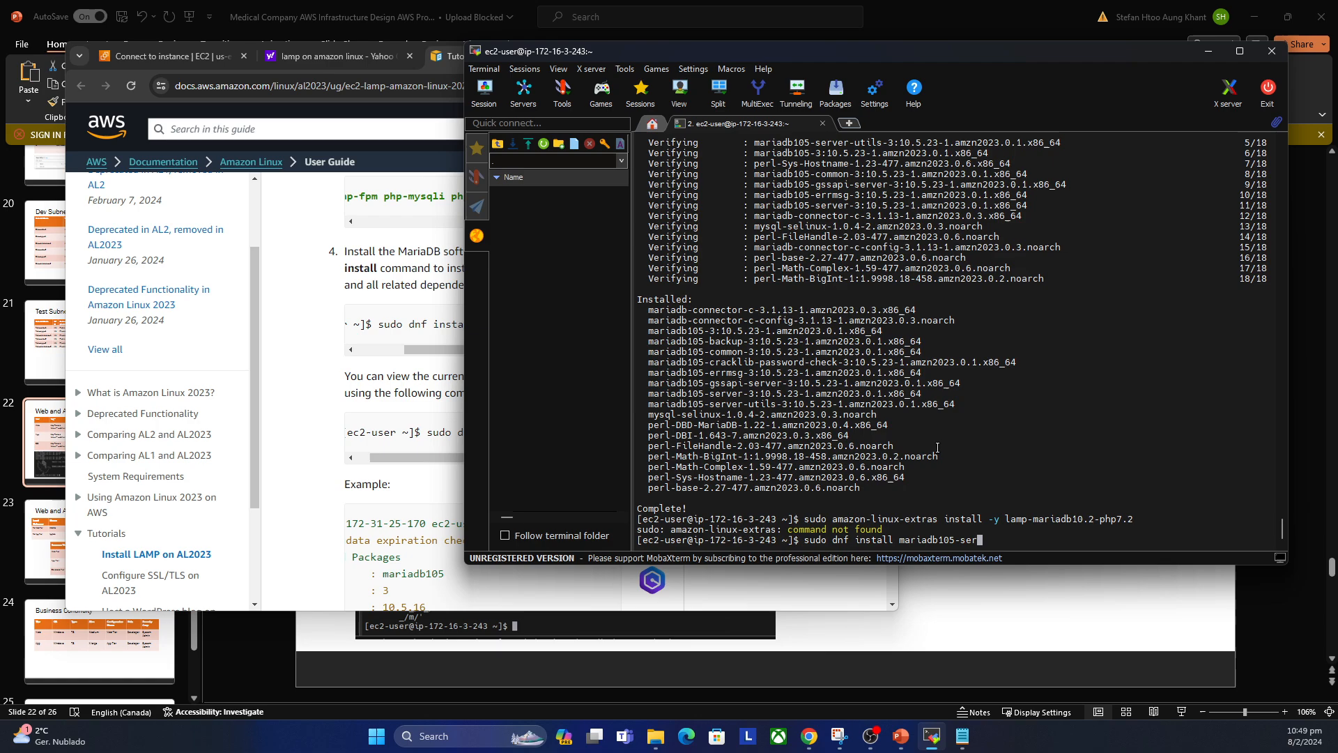
key("BackSpace")
type("m")
key("Return")
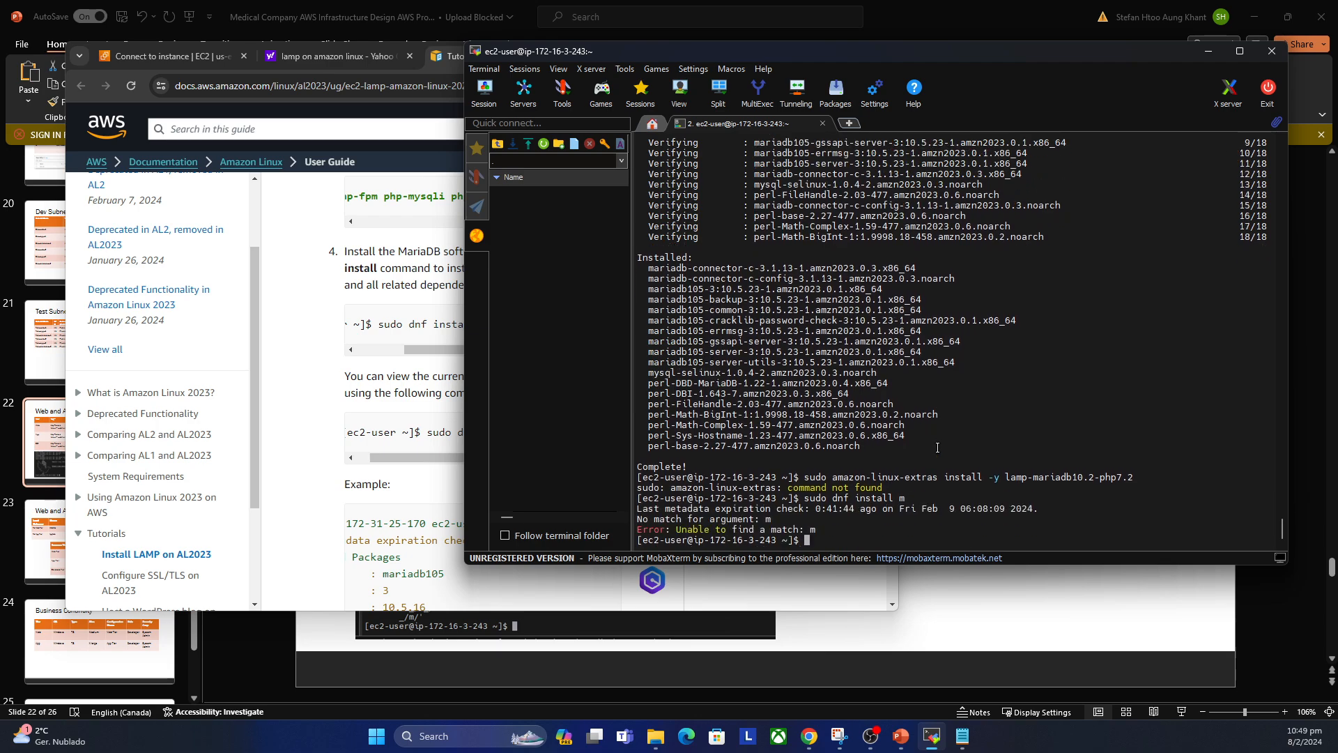
Step: Try running the previous install command changed to sudo dnf install -y httpd m
key("Up")
key("BackSpace")
key("BackSpace")
key("BackSpace")
type("-y httpd m")
key("Return")
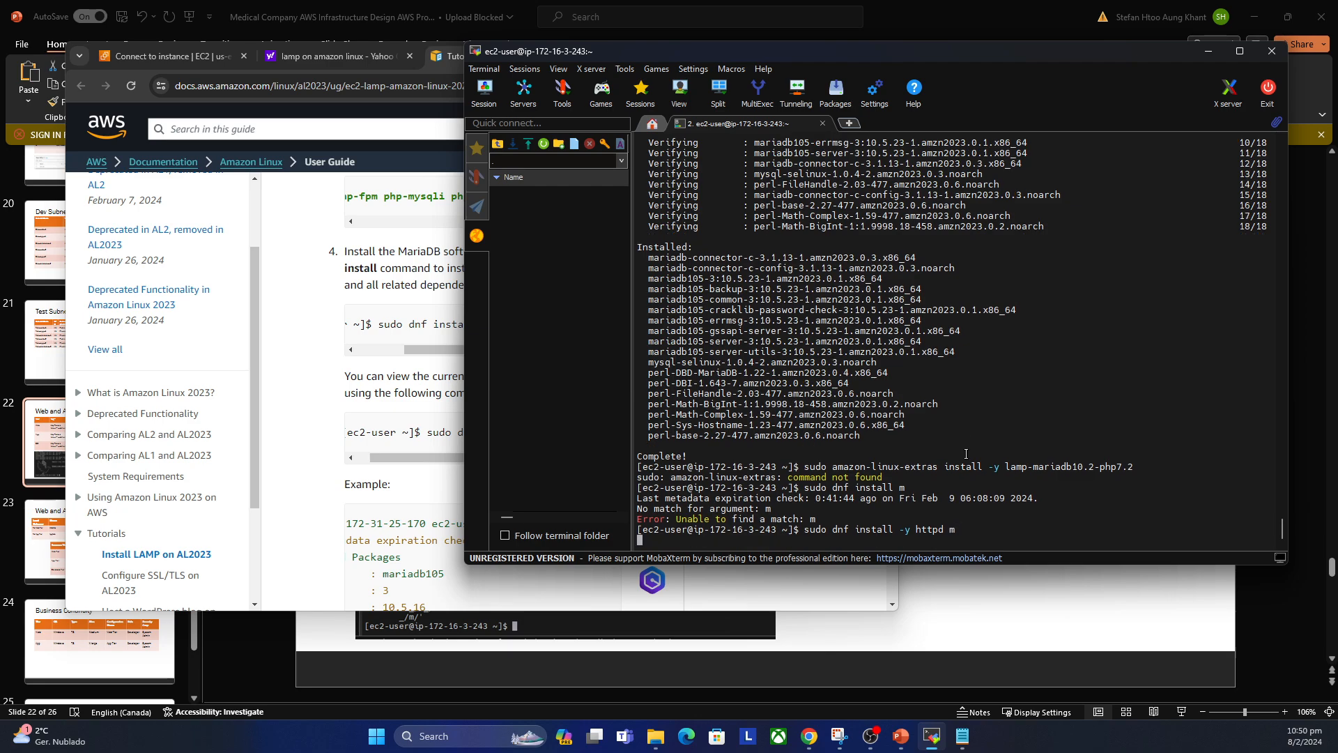
Step: Remove the stray m argument and run sudo dnf install -y httpd, checking its output
key("Up")
key("BackSpace")
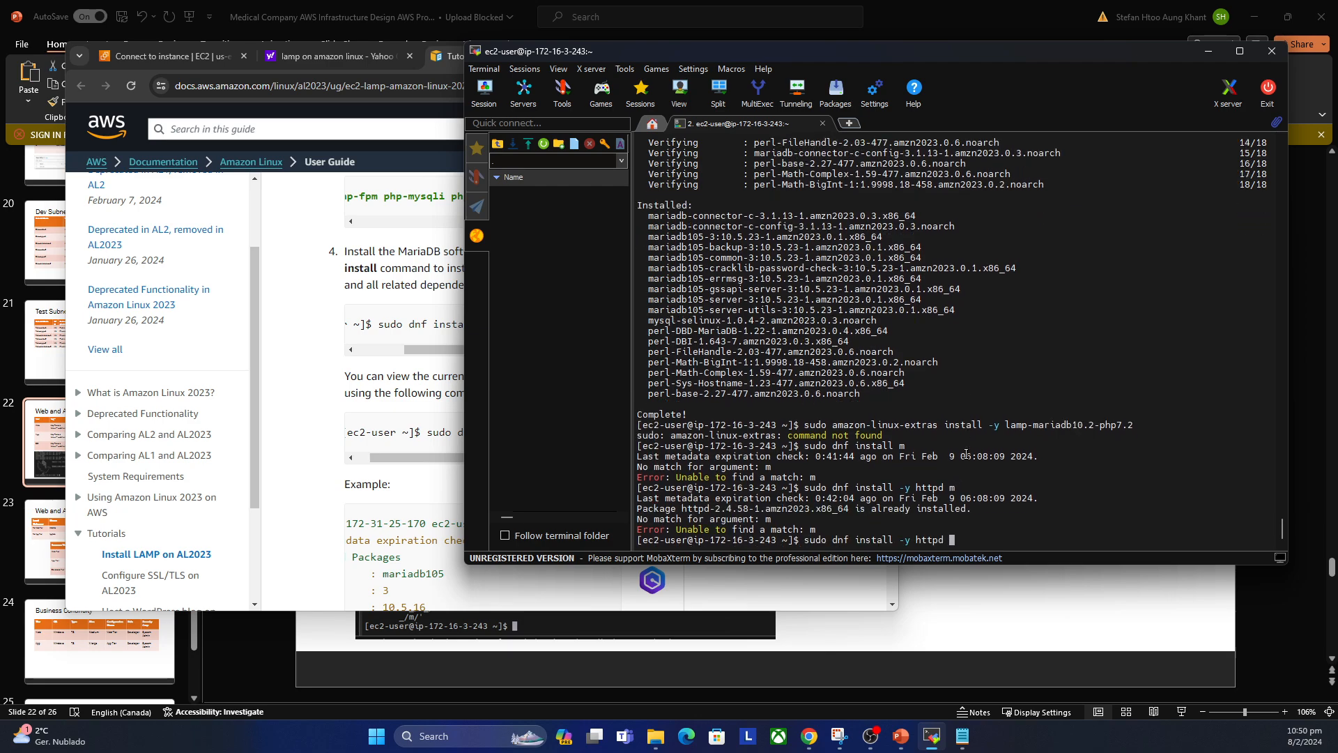
key("Return")
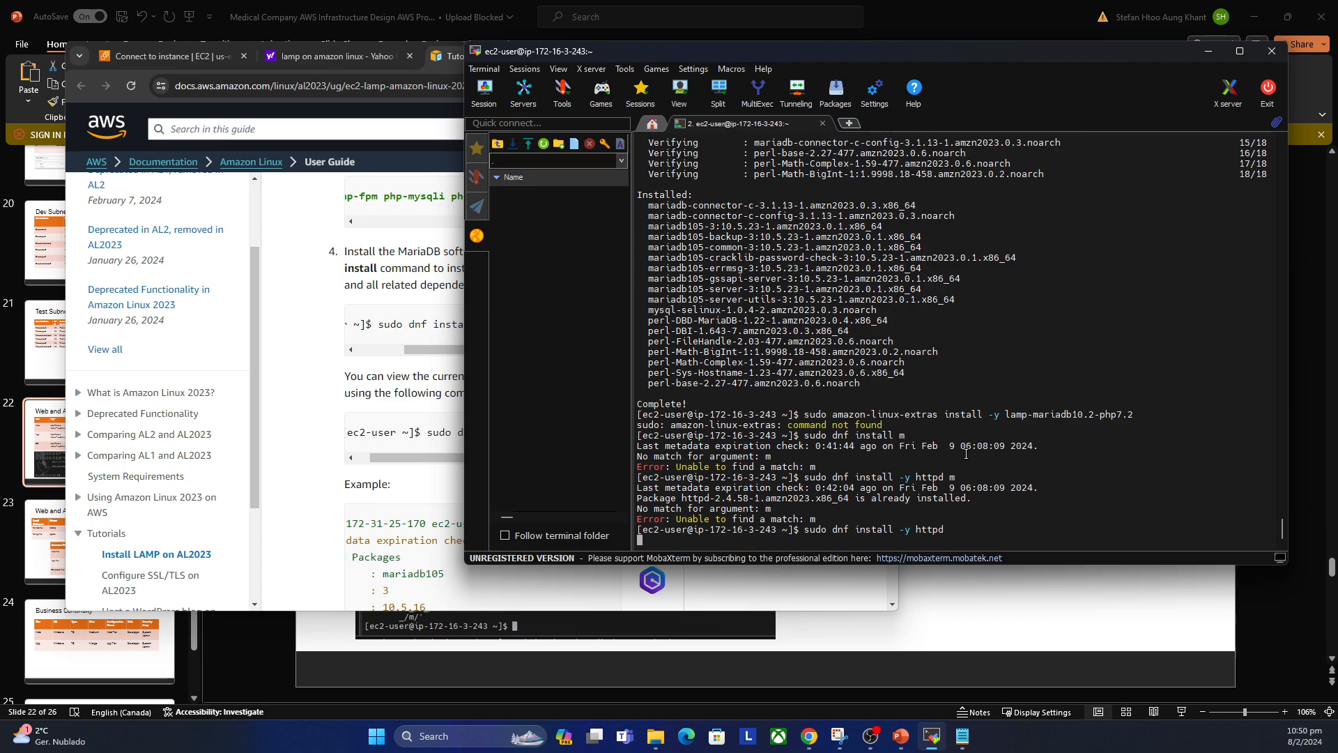
left_click_drag(677, 497, 696, 510)
double_click(692, 519)
left_click(702, 531)
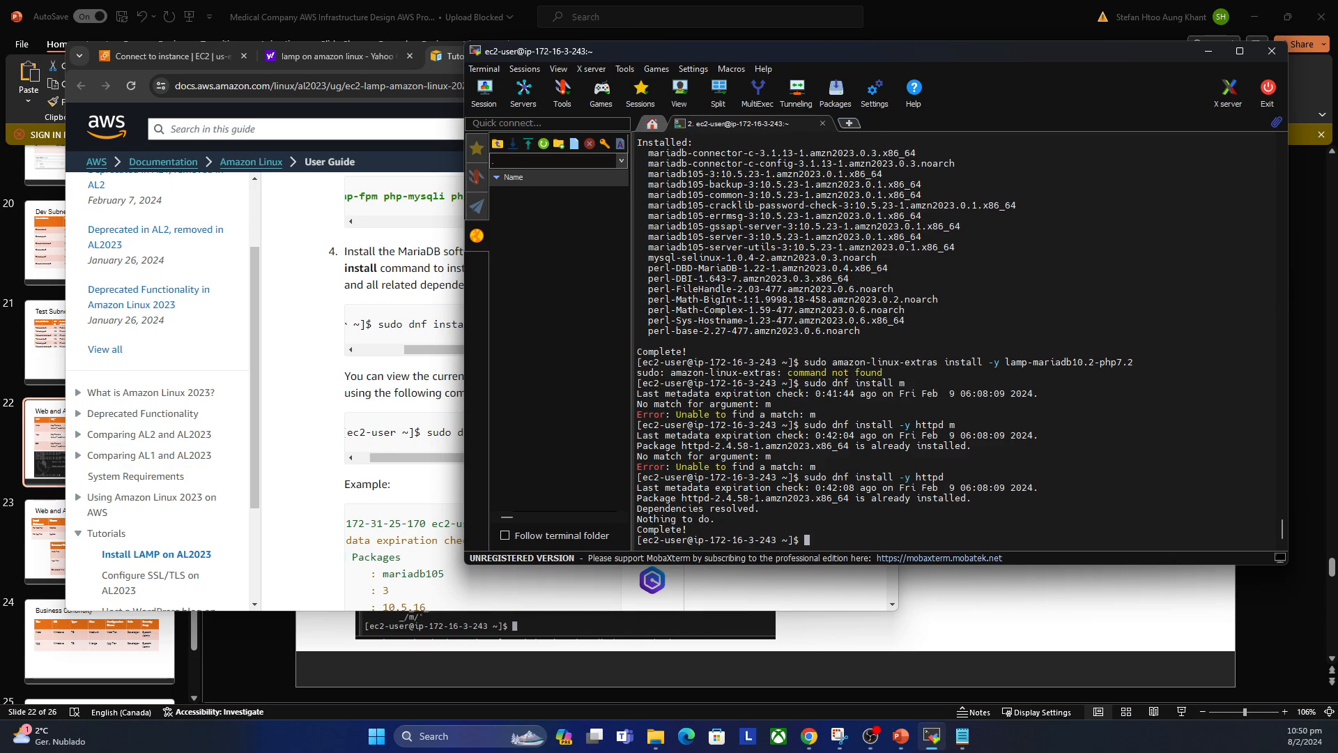
Step: Start the Apache web server by copying sudo systemctl start httpd from the tutorial and running it in the terminal
left_click(292, 369)
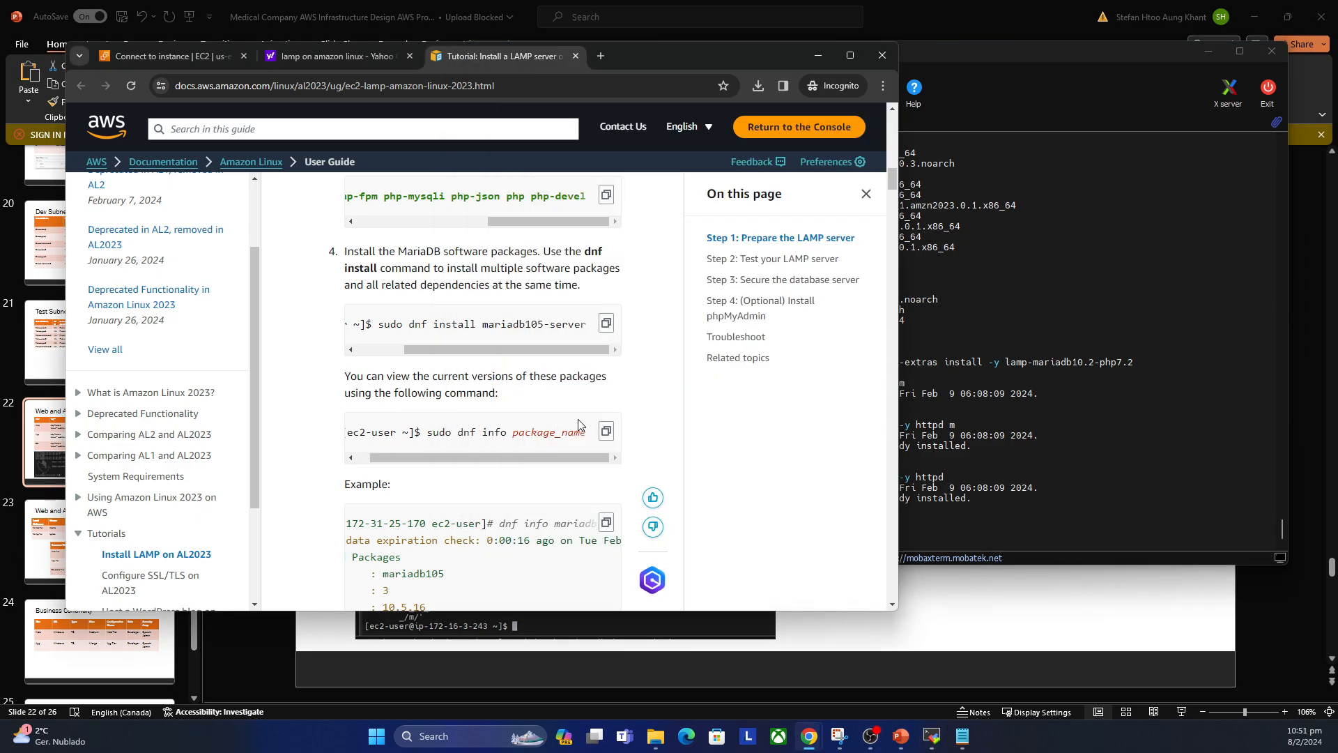
scroll(579, 424, "down", 7)
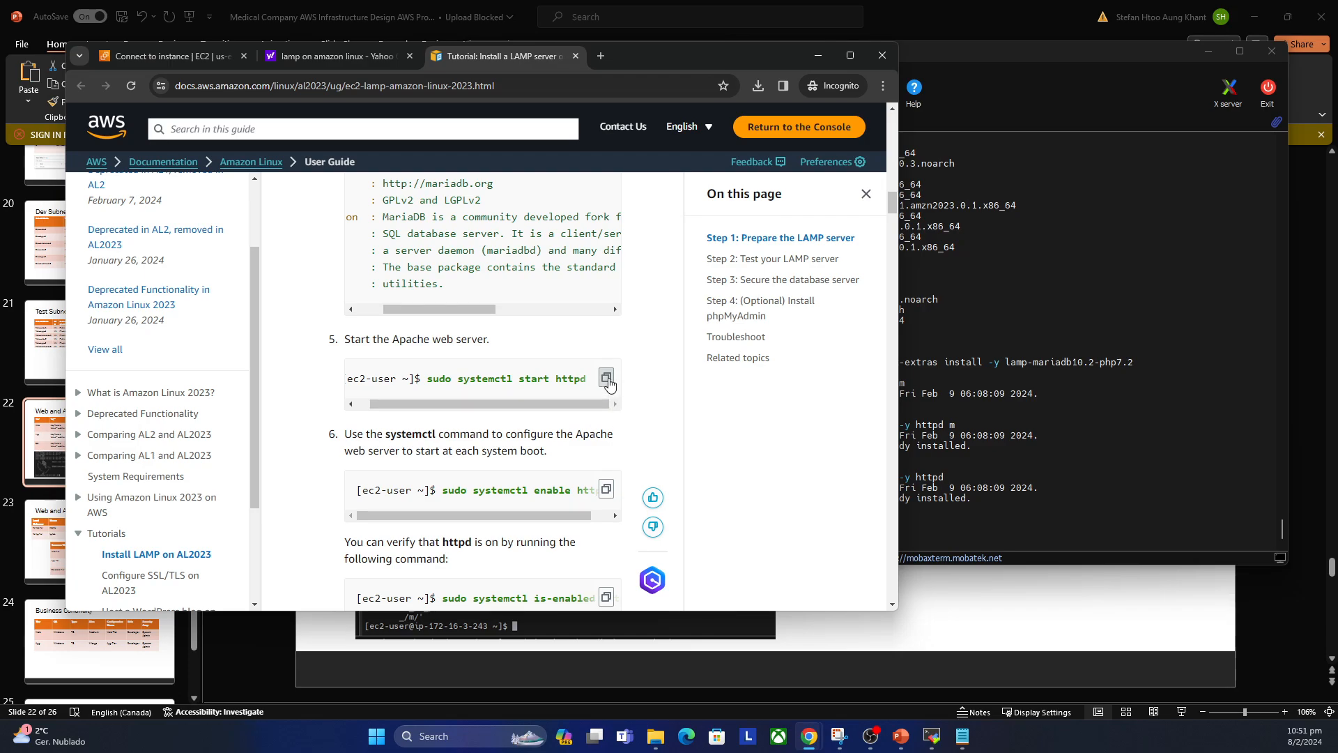
left_click(607, 378)
left_click(1011, 399)
right_click(1011, 399)
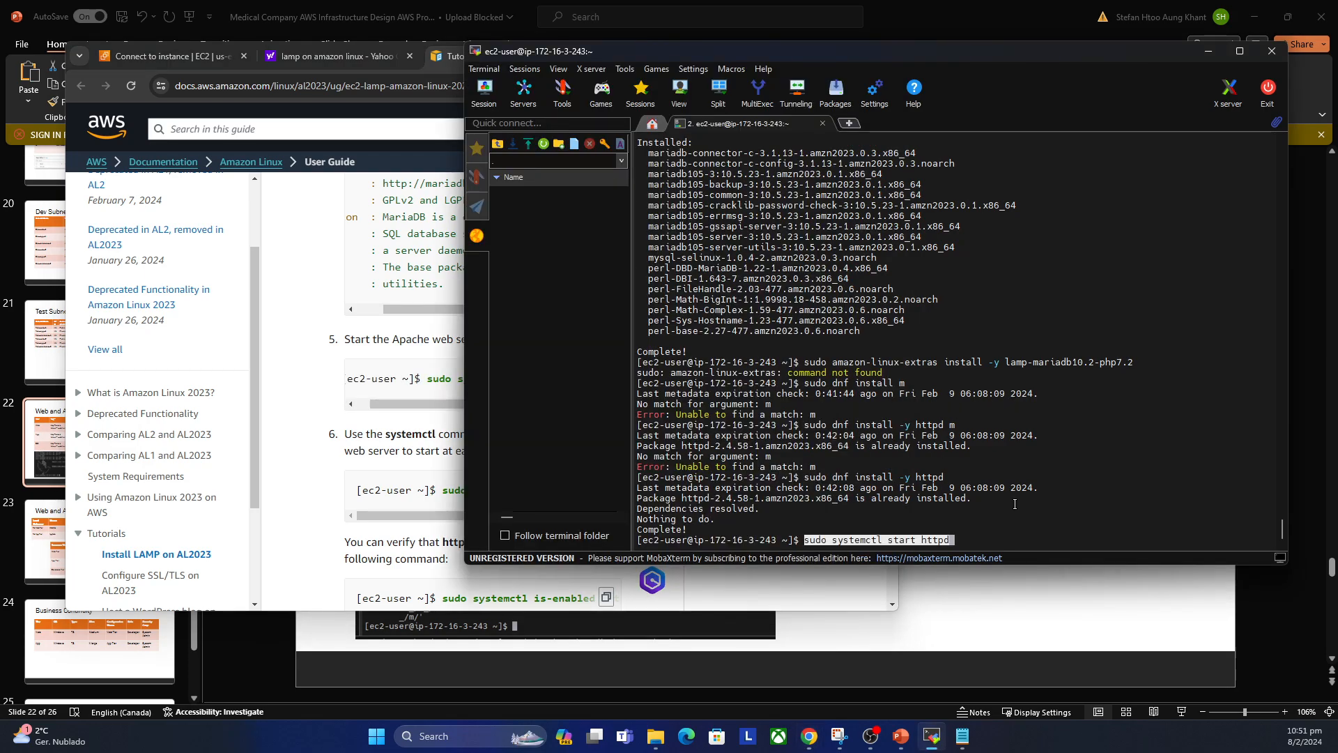
key("Return")
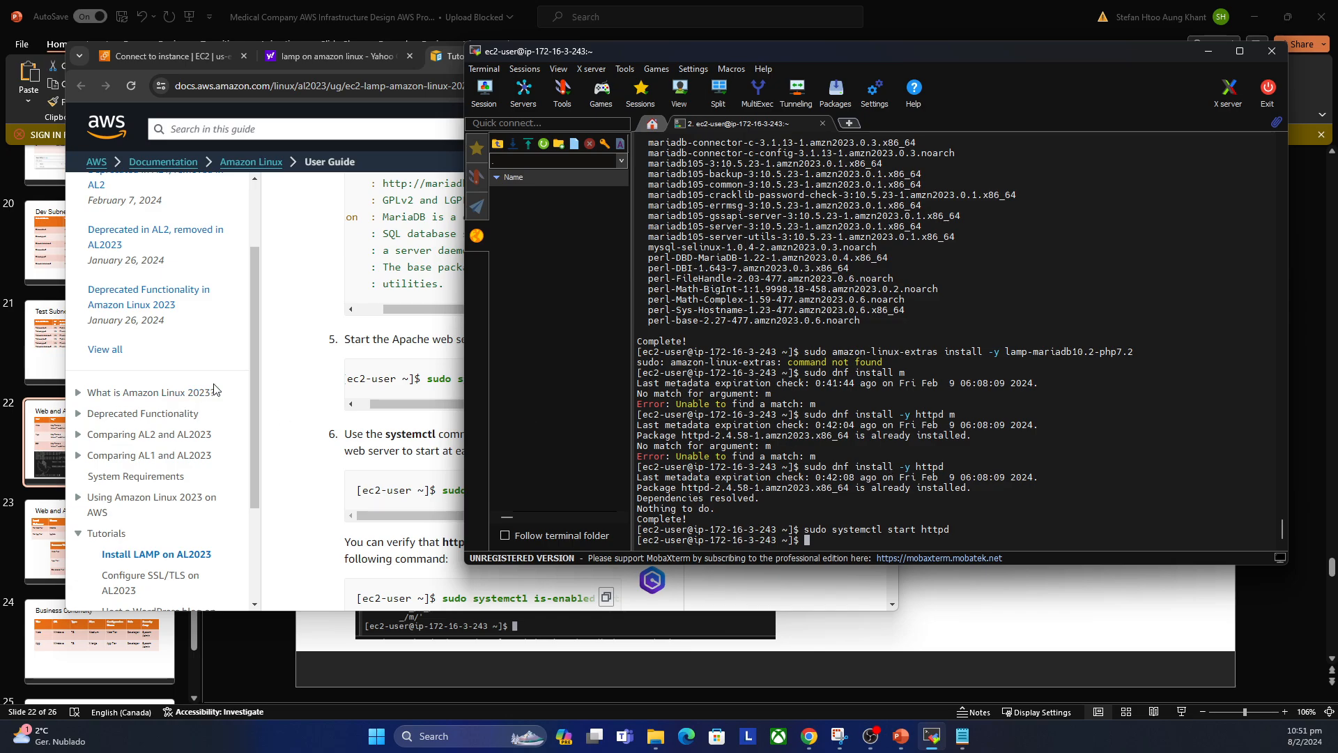
Step: Configure Apache to start at each system boot by copying and running sudo systemctl enable httpd
left_click(214, 384)
scroll(541, 513, "right", 2)
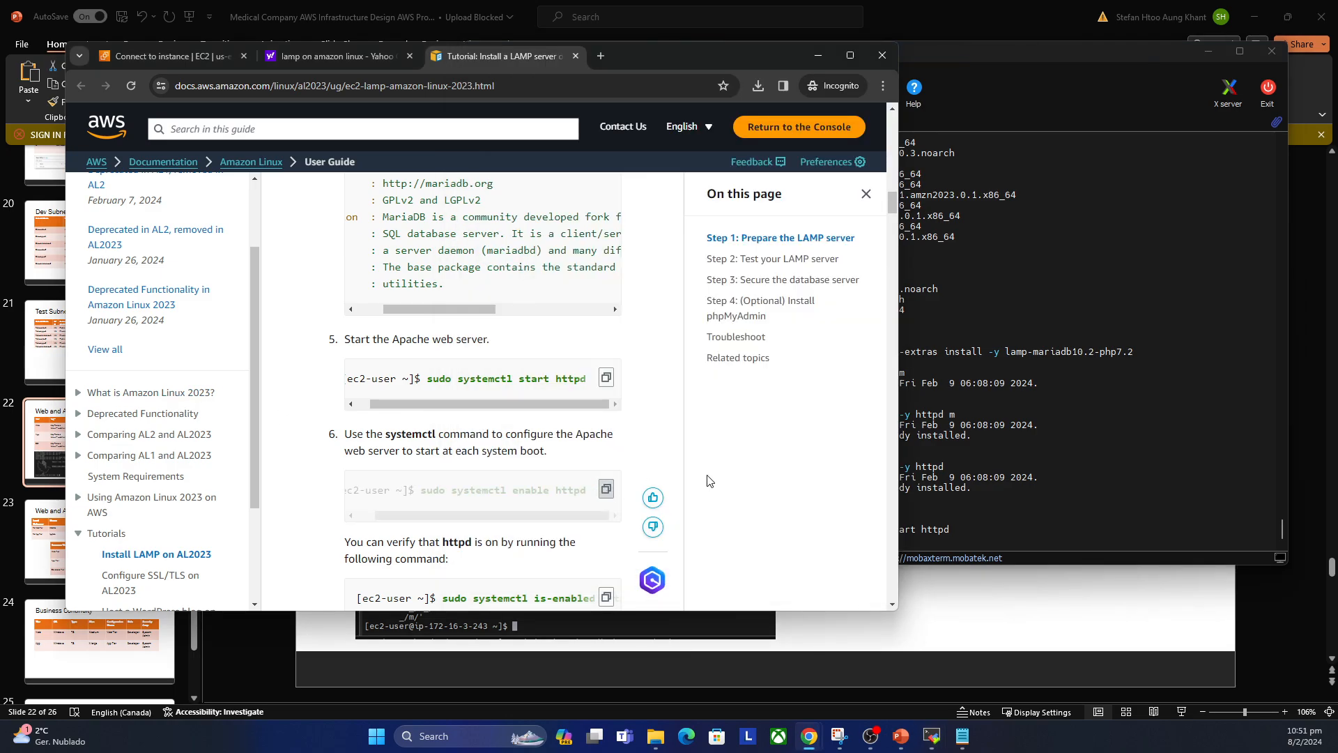
left_click(957, 436)
right_click(1022, 485)
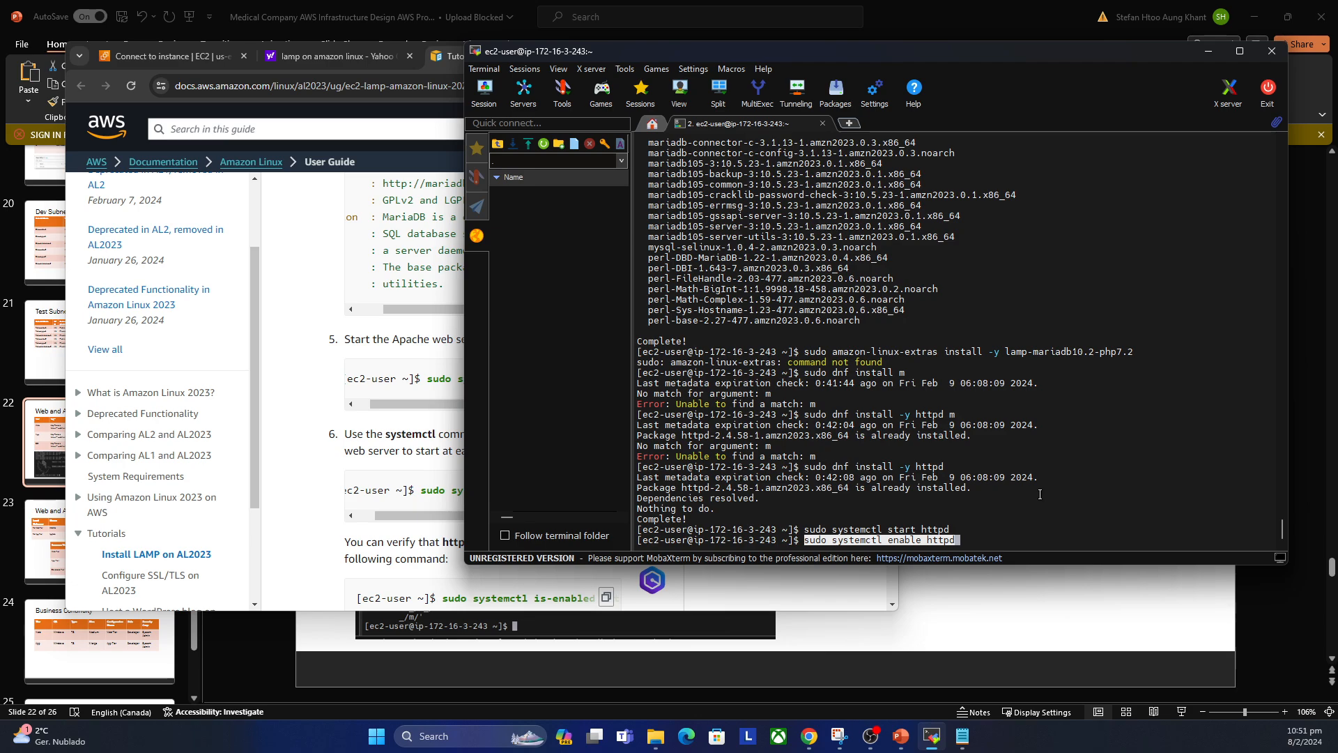
key("Return")
Step: Verify Apache's boot setting by copying the tutorial's sudo systemctl is-enabled httpd command and running it
left_click(315, 436)
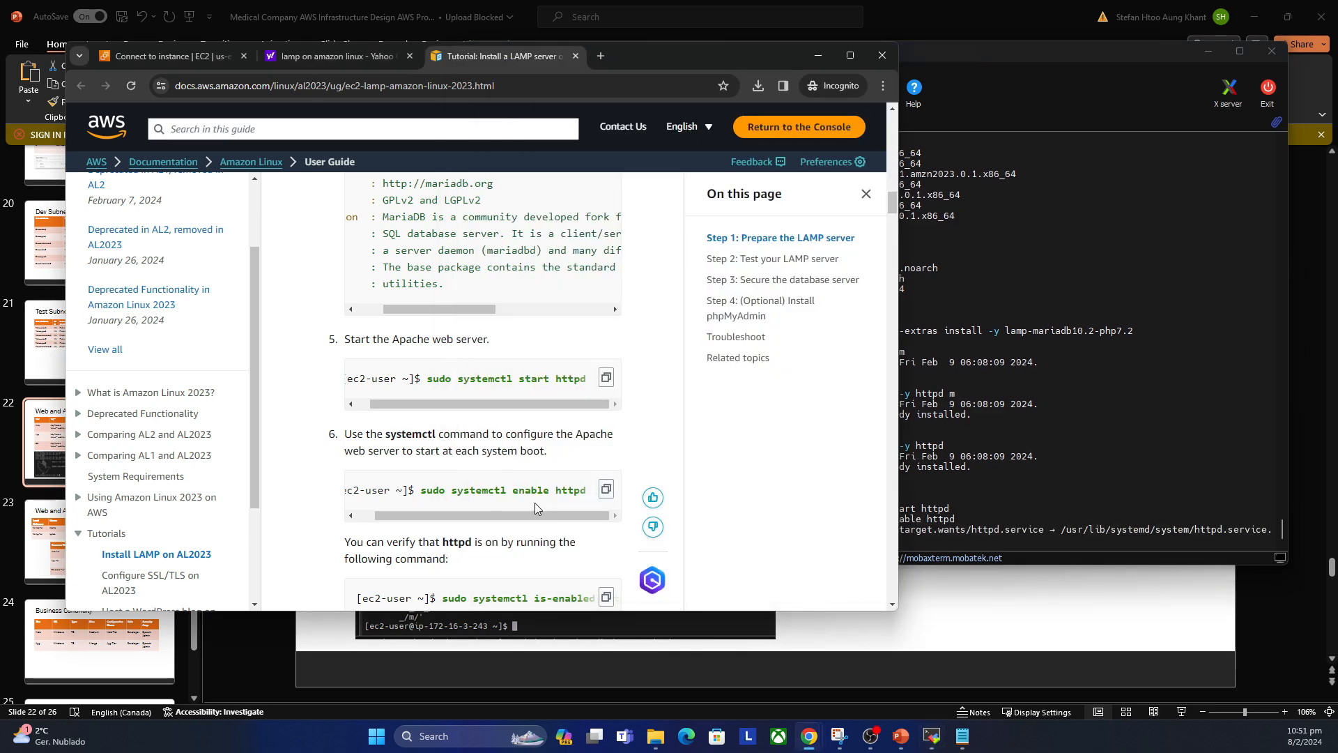
scroll(534, 504, "down", 2)
left_click_drag(500, 481, 541, 479)
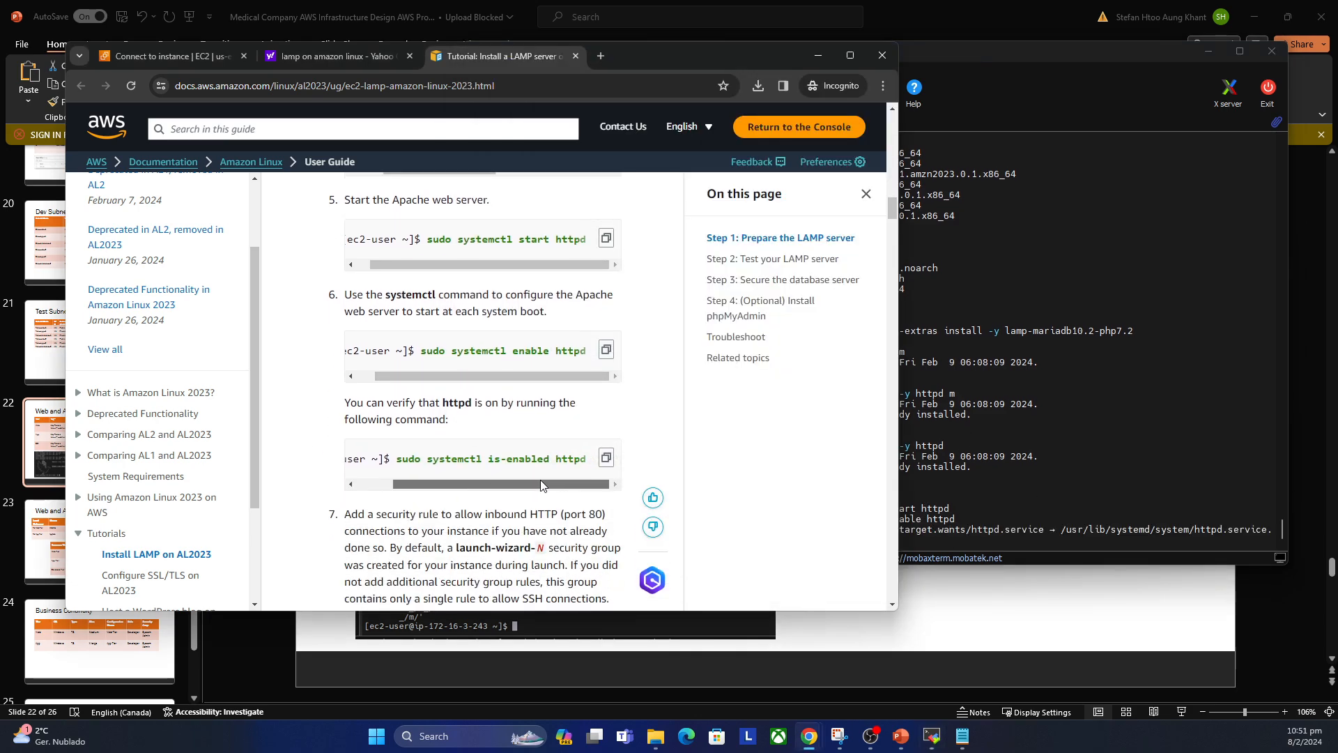
left_click(606, 458)
left_click(1050, 519)
right_click(1050, 519)
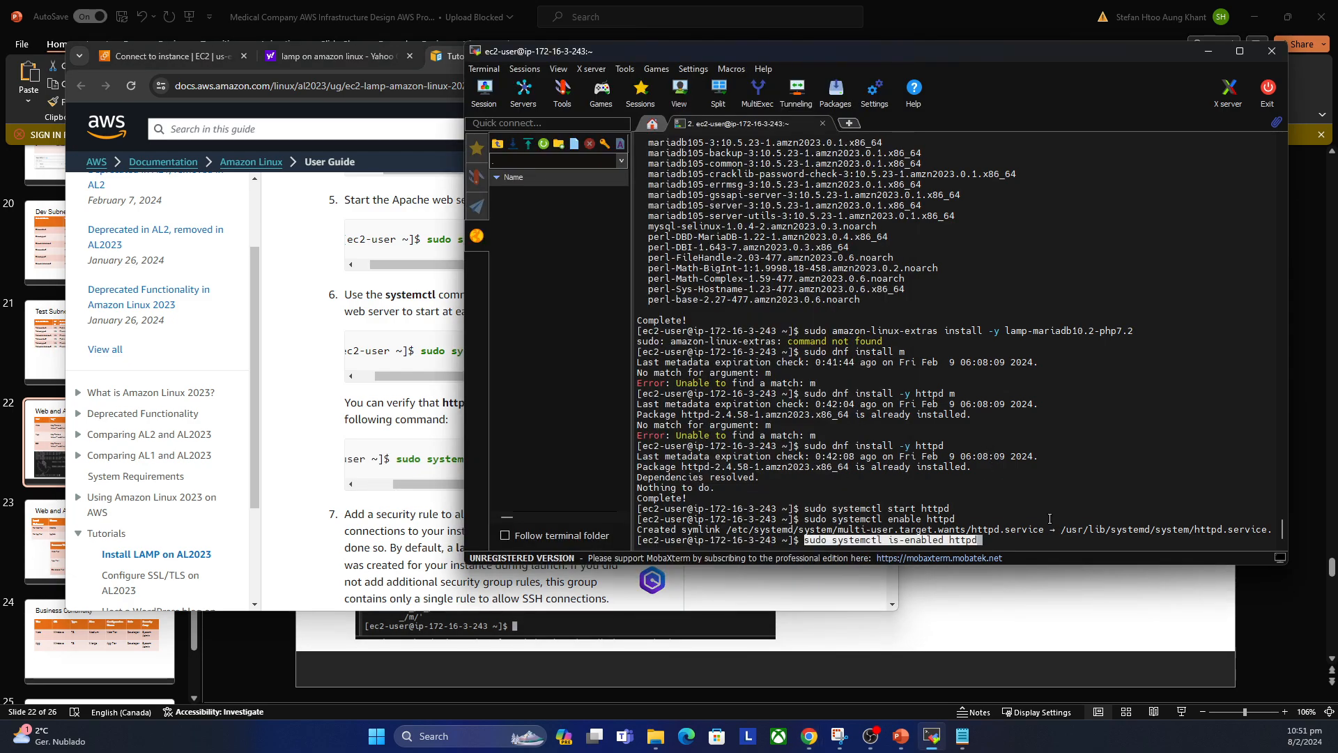
key("Return")
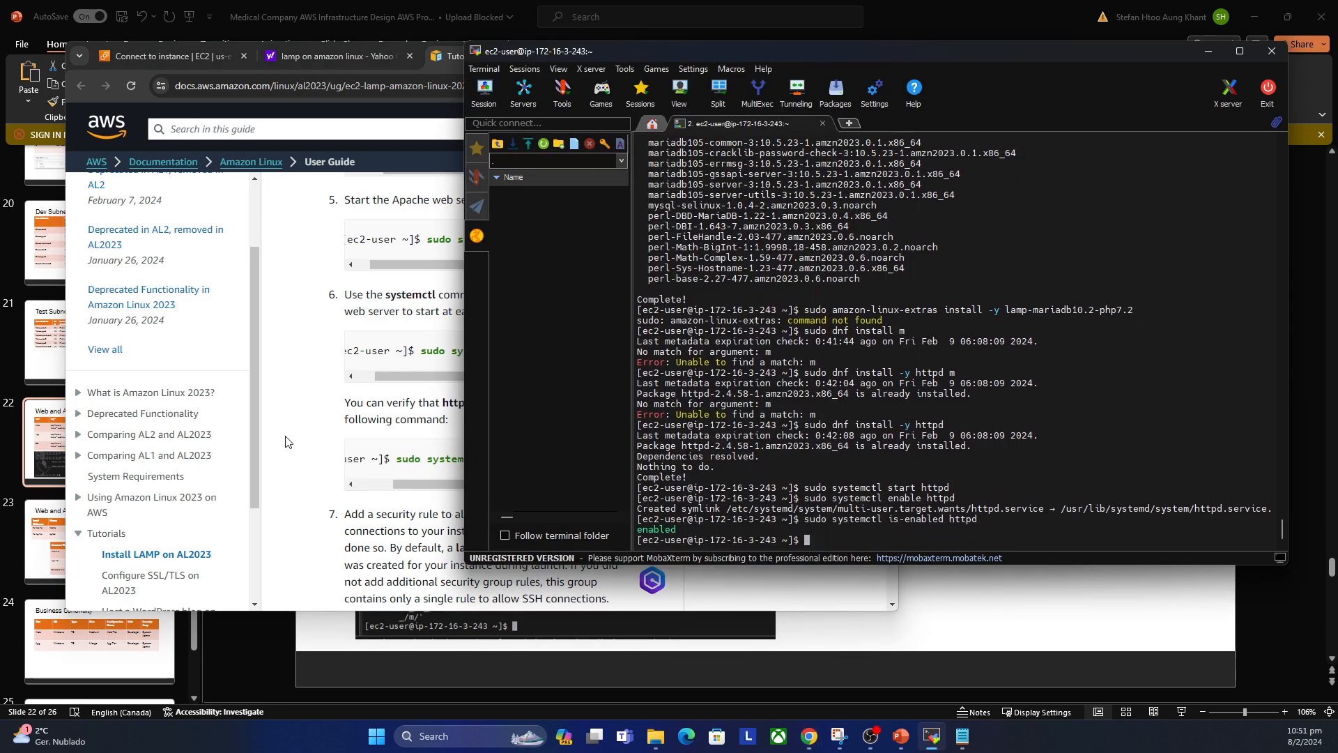
Step: Review the tutorial's security group rules, file permission instructions and Step 2 on testing the LAMP server
left_click(285, 441)
scroll(544, 477, "down", 5)
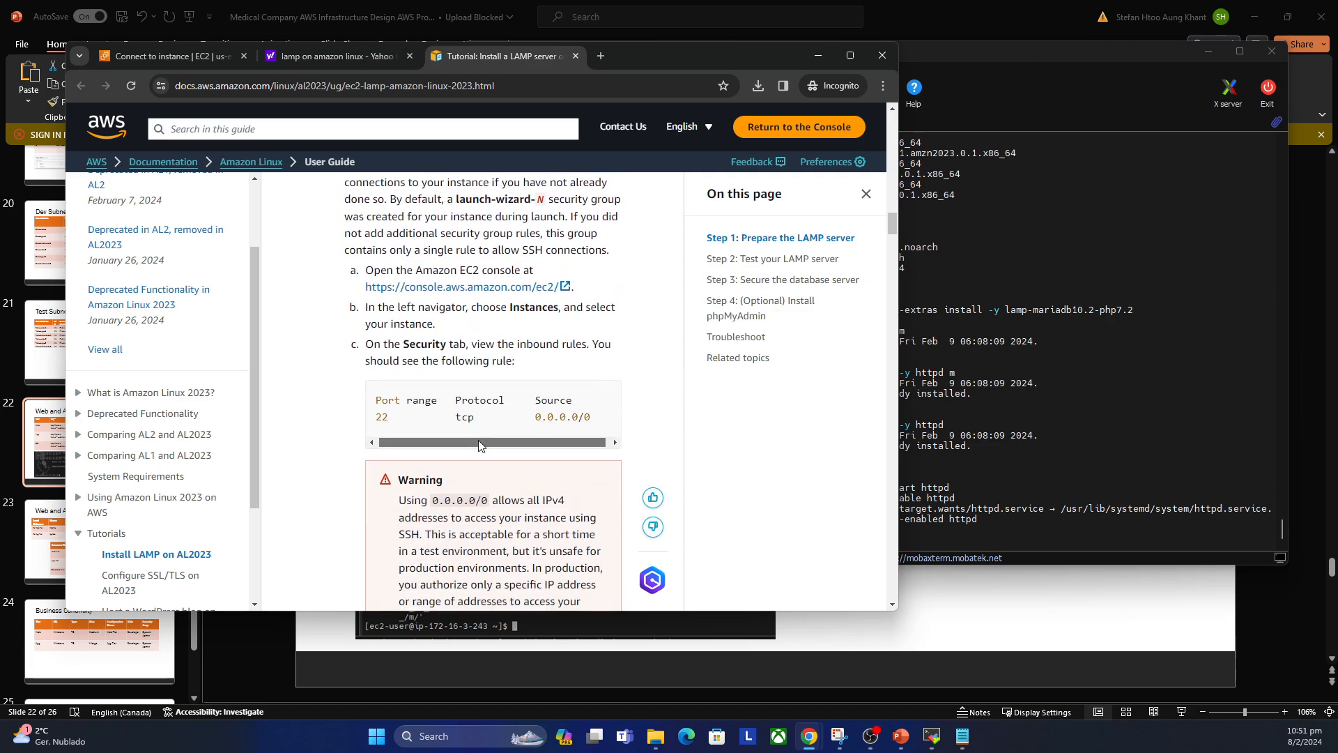
scroll(566, 429, "down", 6)
scroll(558, 452, "down", 8)
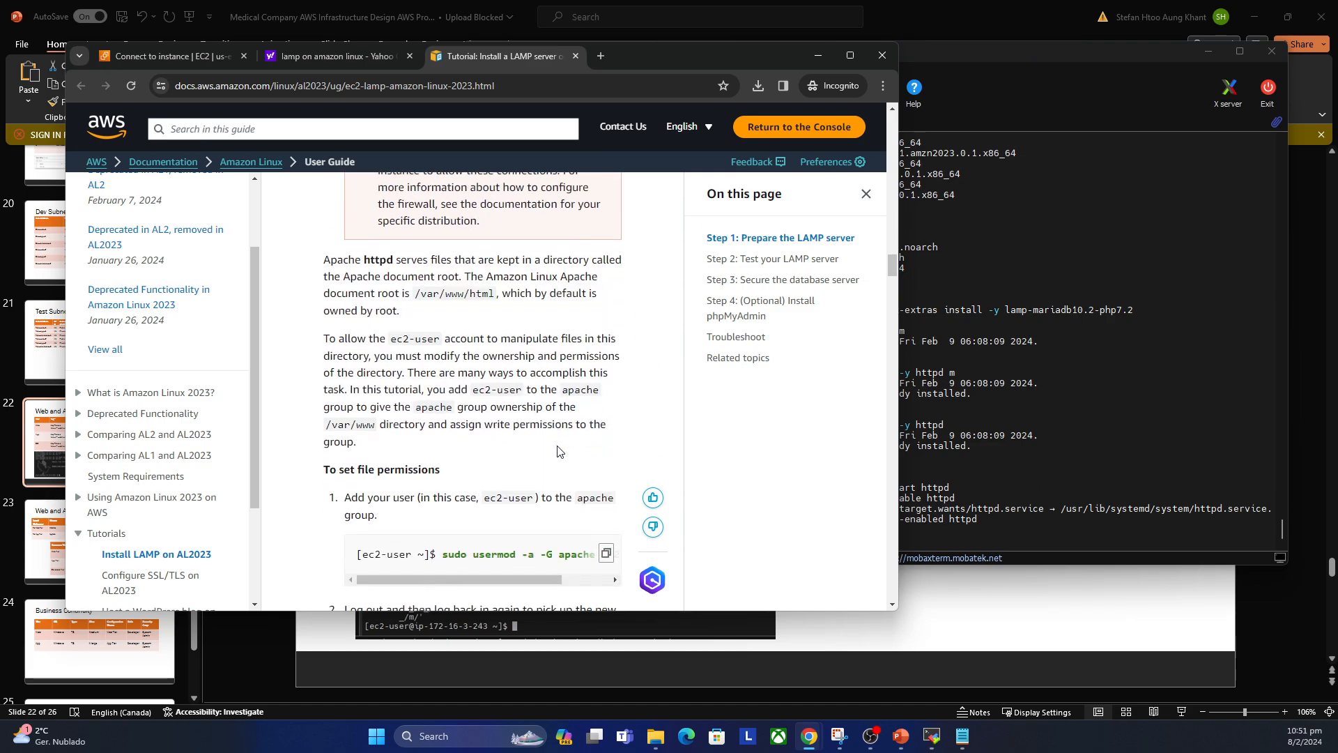
scroll(611, 437, "down", 6)
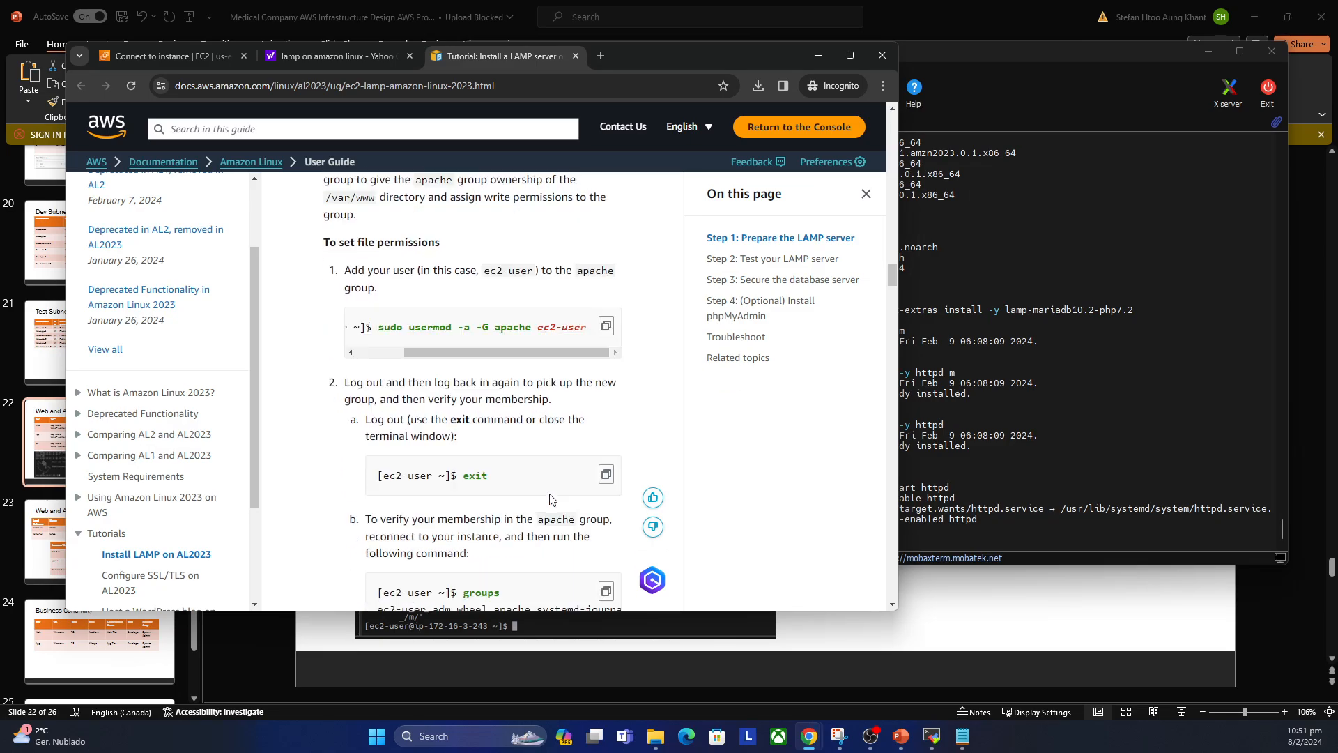
scroll(487, 441, "down", 10)
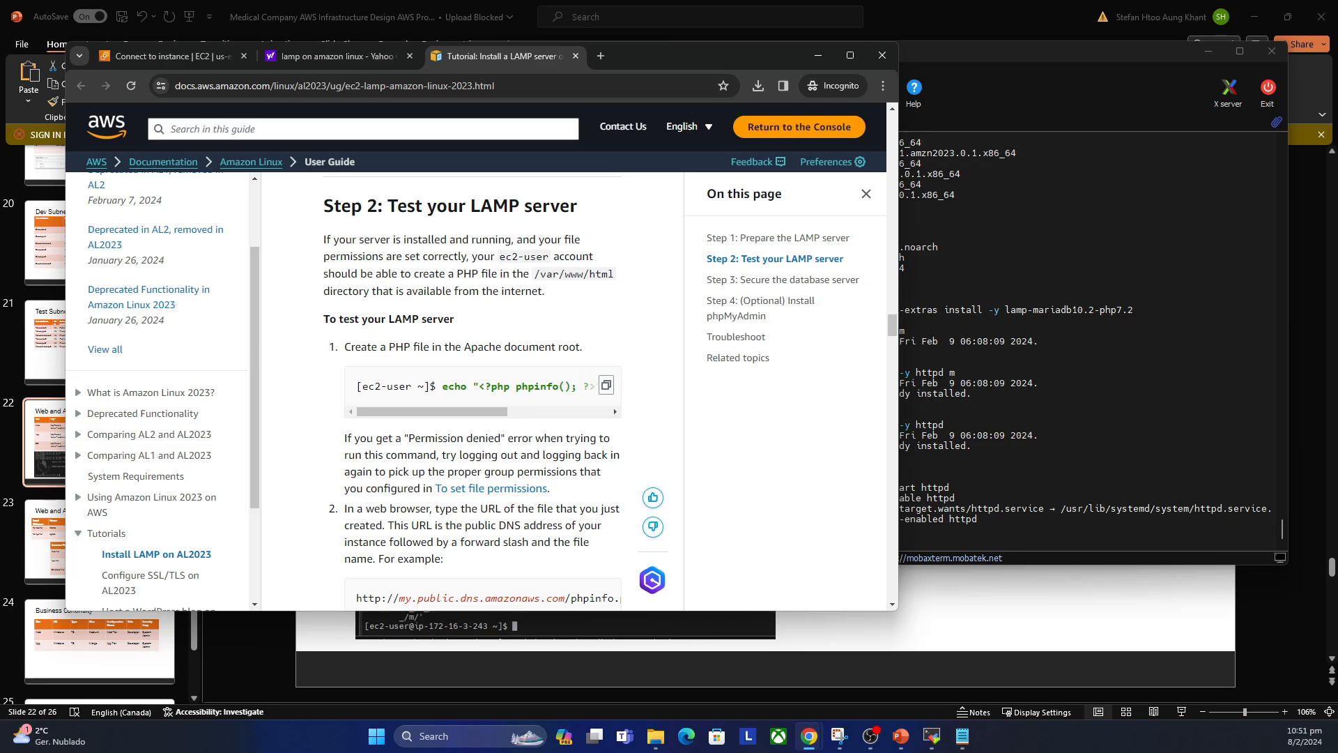
left_click(1015, 366)
left_click_drag(797, 477, 842, 473)
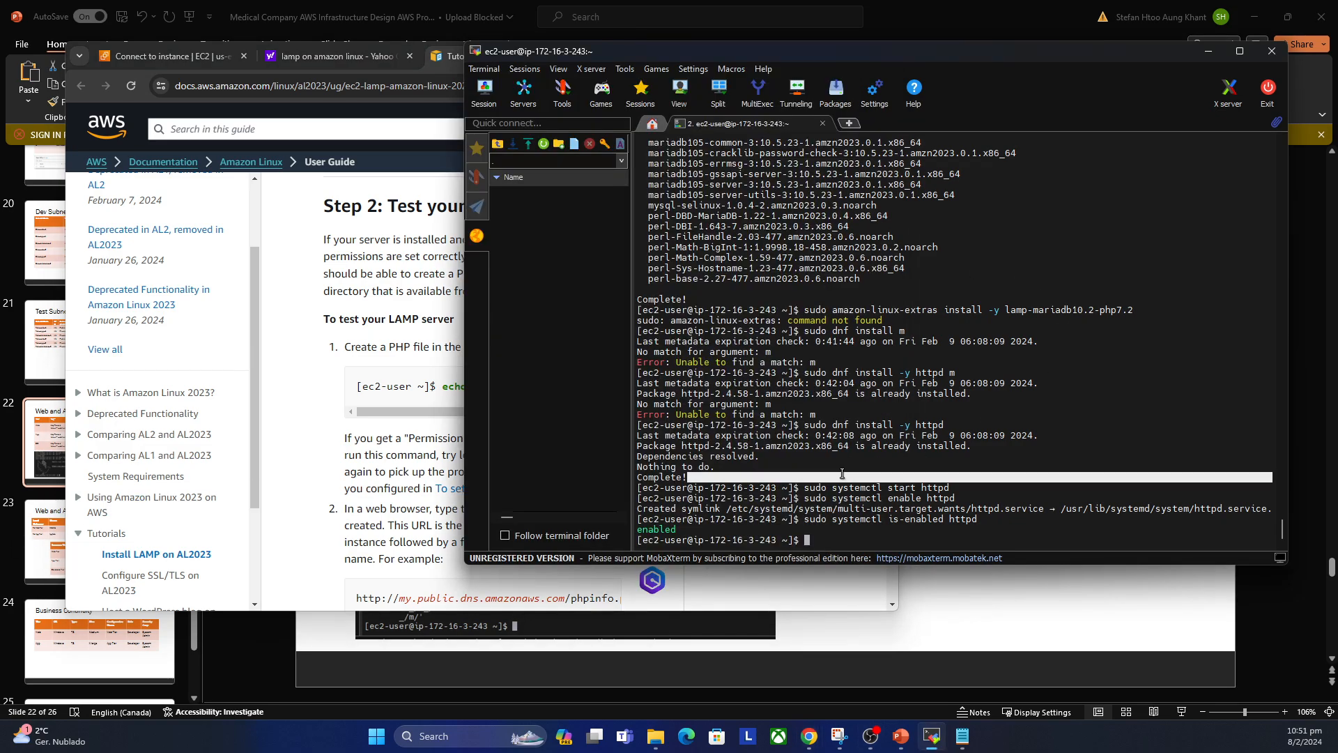
left_click(861, 474)
type("c")
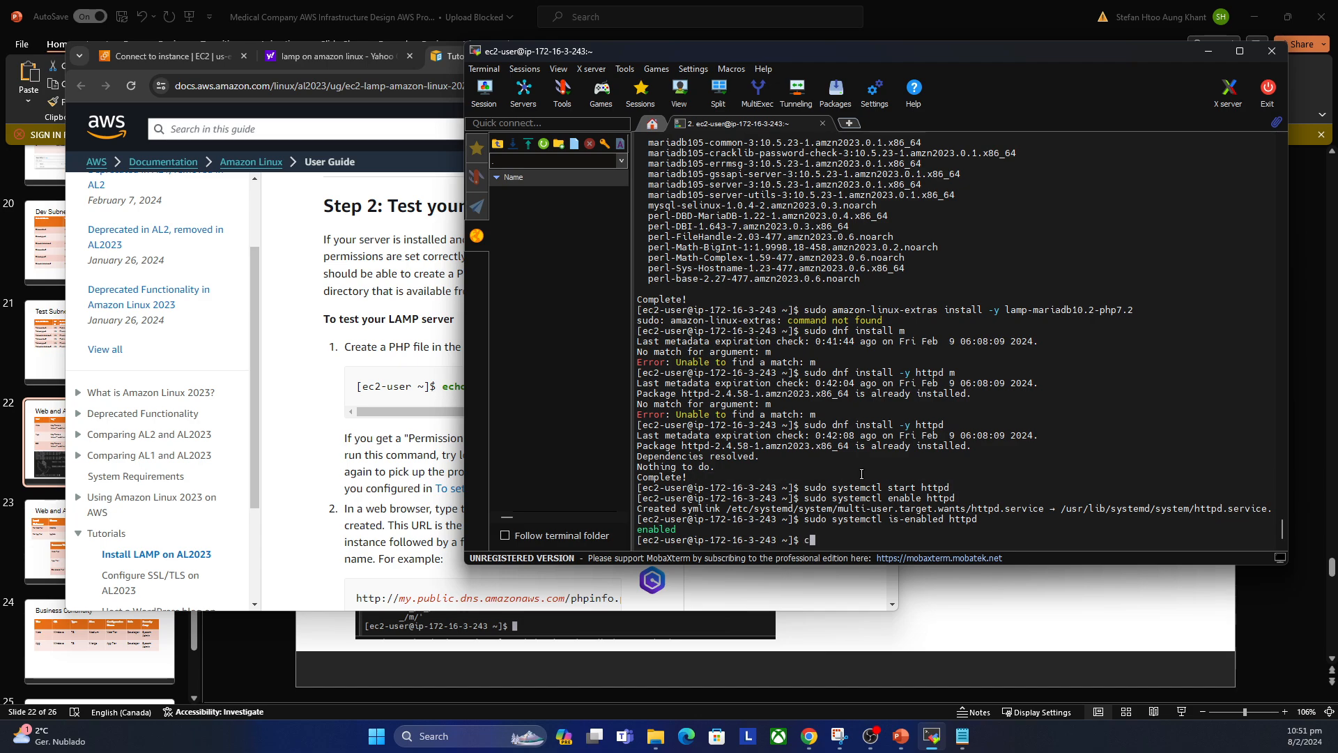
type("url http://localhost")
key("Return")
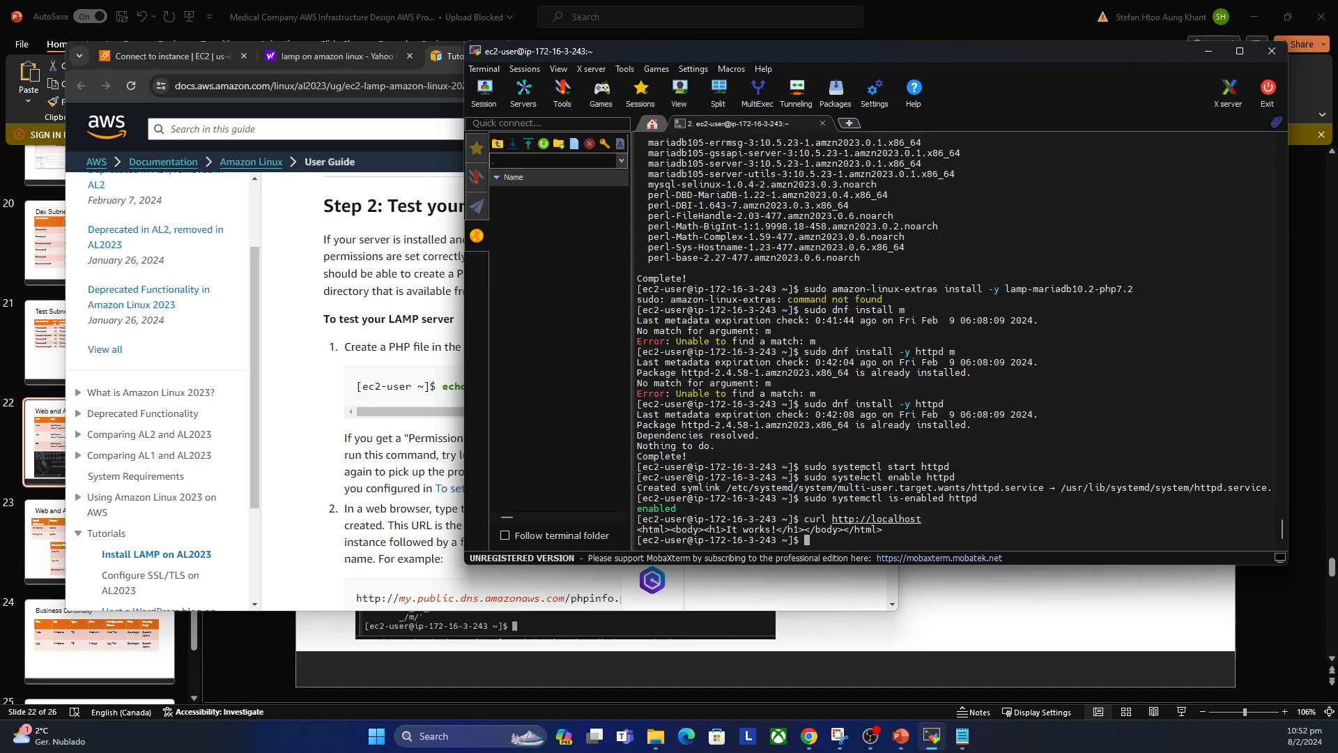
left_click_drag(674, 530, 914, 529)
left_click_drag(914, 529, 639, 531)
left_click(856, 525)
left_click_drag(723, 529, 775, 532)
left_click_drag(956, 52, 925, 55)
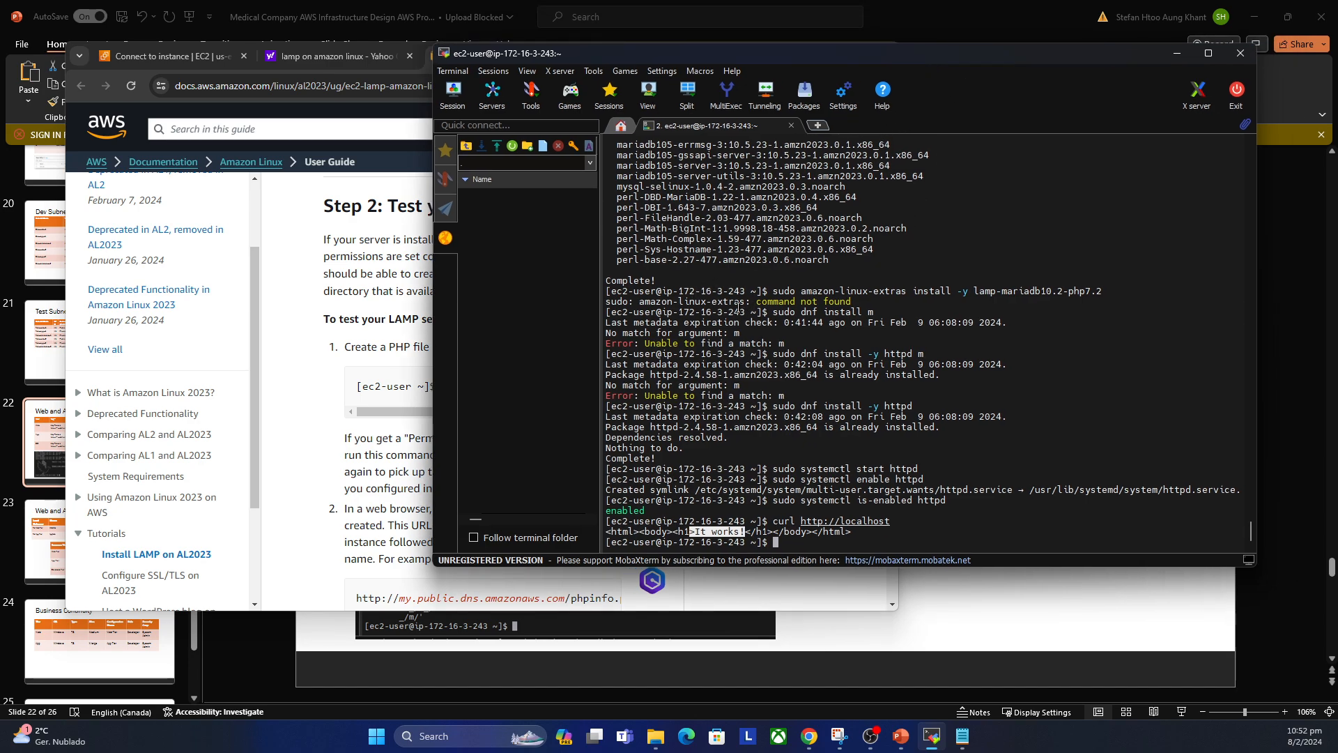